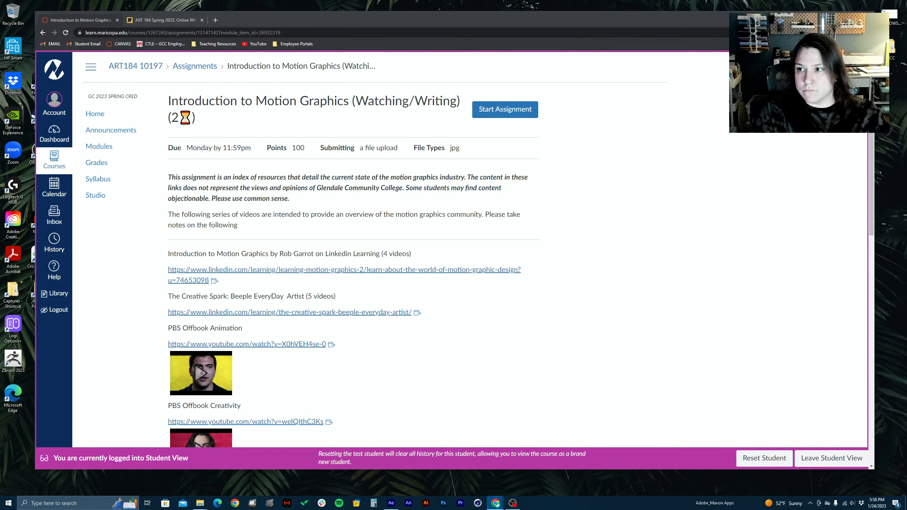
pyautogui.hotkey('alt', 'Tab')
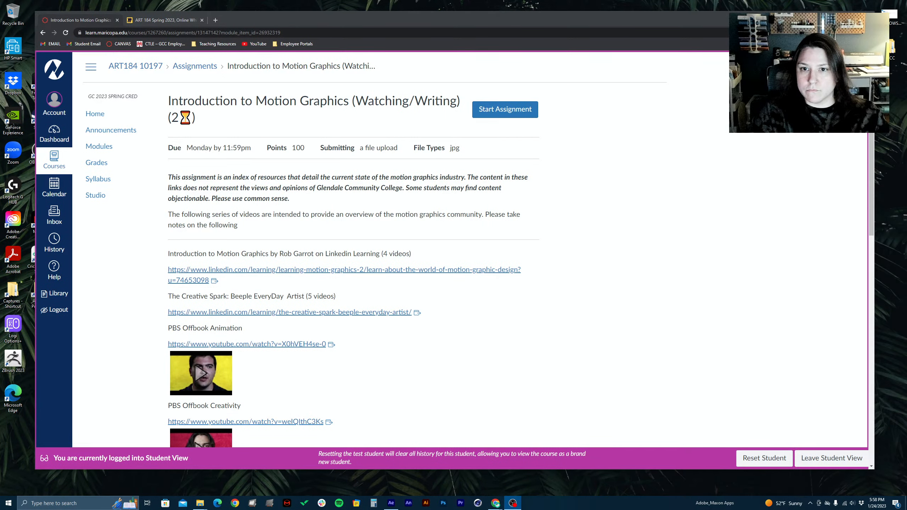
pyautogui.hotkey('alt', 'Tab')
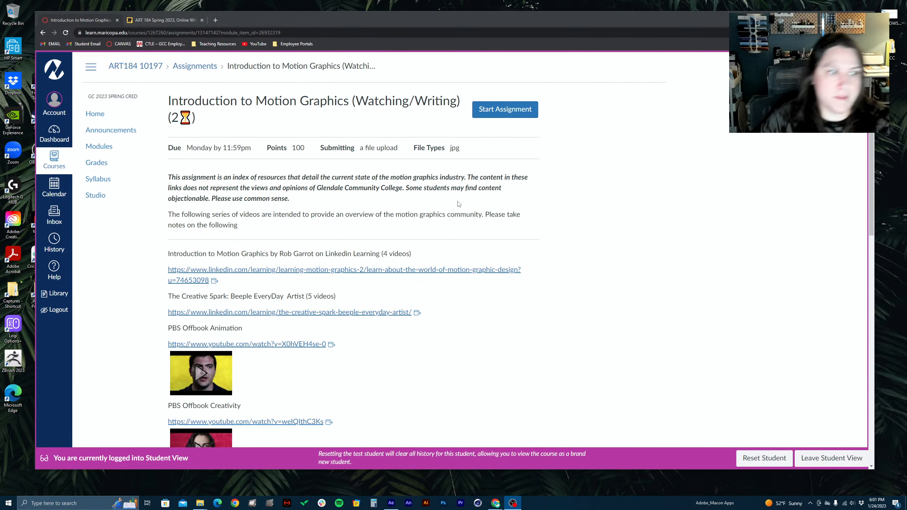
# Open the Three Bouncing Balls assignment from the course modules
pyautogui.click(99, 146)
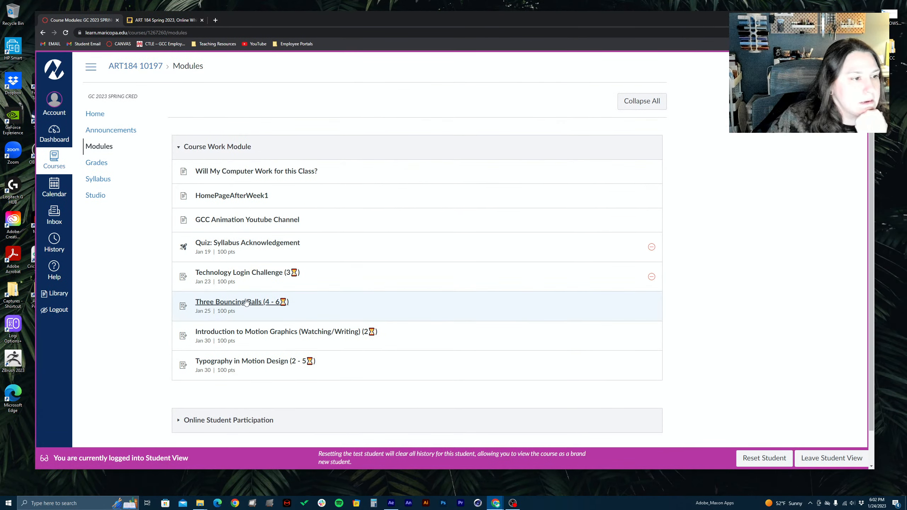
pyautogui.click(234, 308)
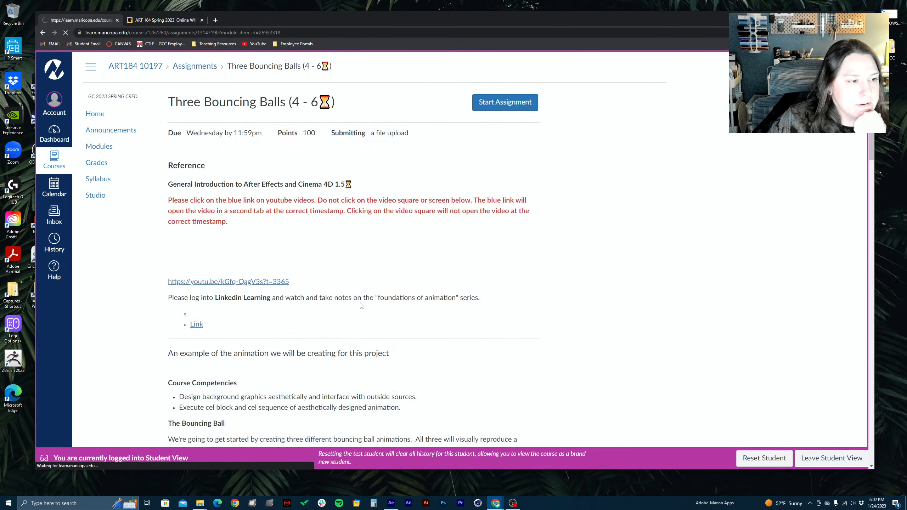
# Examine the assignment's reference links, example animation, bouncing ball description and workflow diagram
pyautogui.scroll(-10, 289, 274)
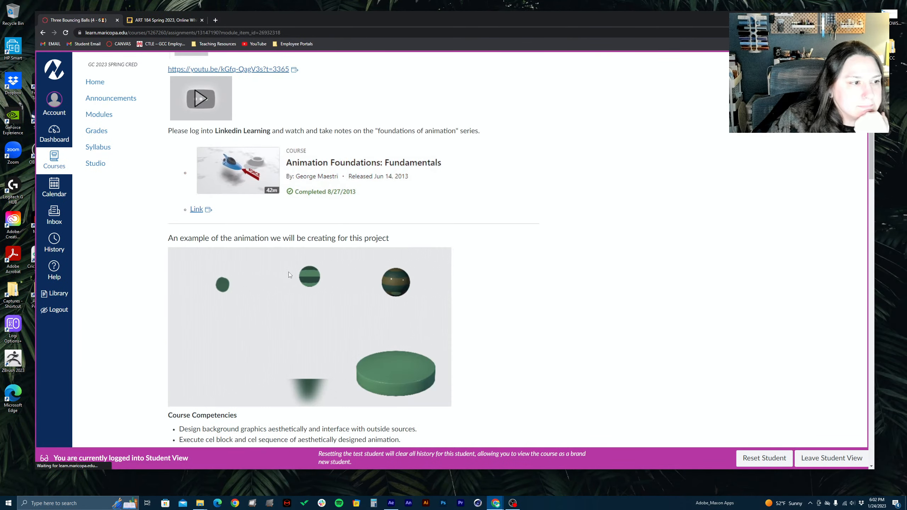
pyautogui.scroll(4, 331, 169)
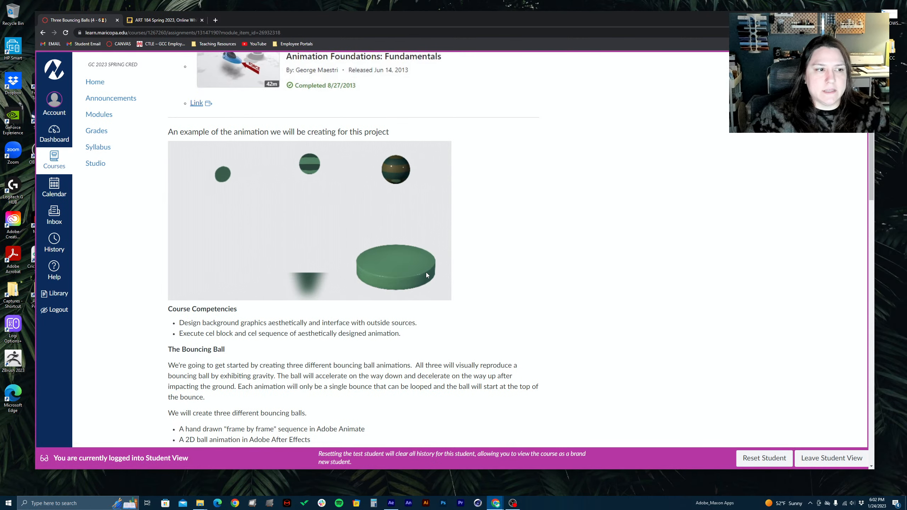
pyautogui.scroll(-6, 400, 221)
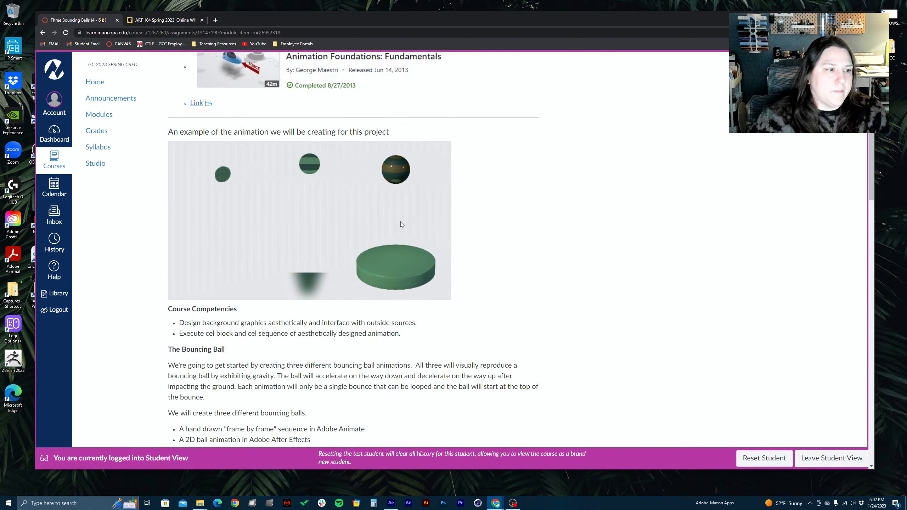
pyautogui.scroll(4, 351, 231)
pyautogui.scroll(3, 350, 230)
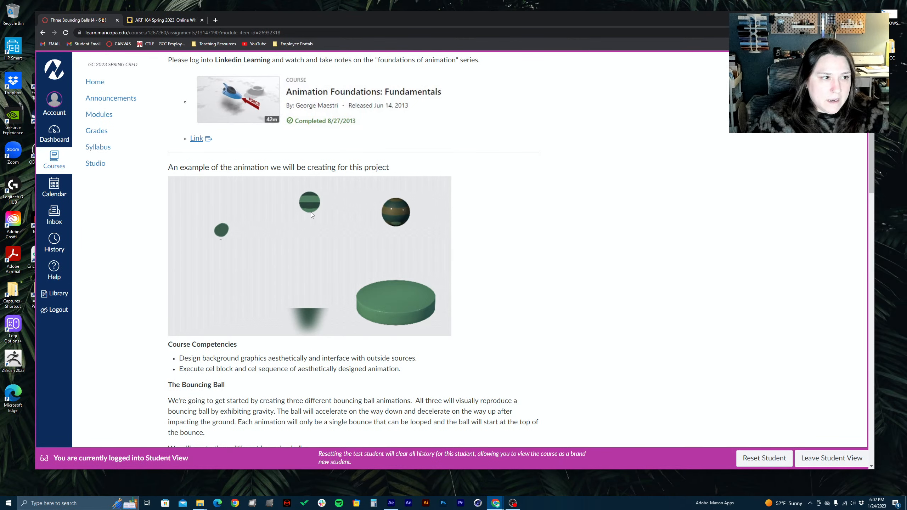
pyautogui.scroll(-5, 330, 320)
pyautogui.scroll(-15, 330, 320)
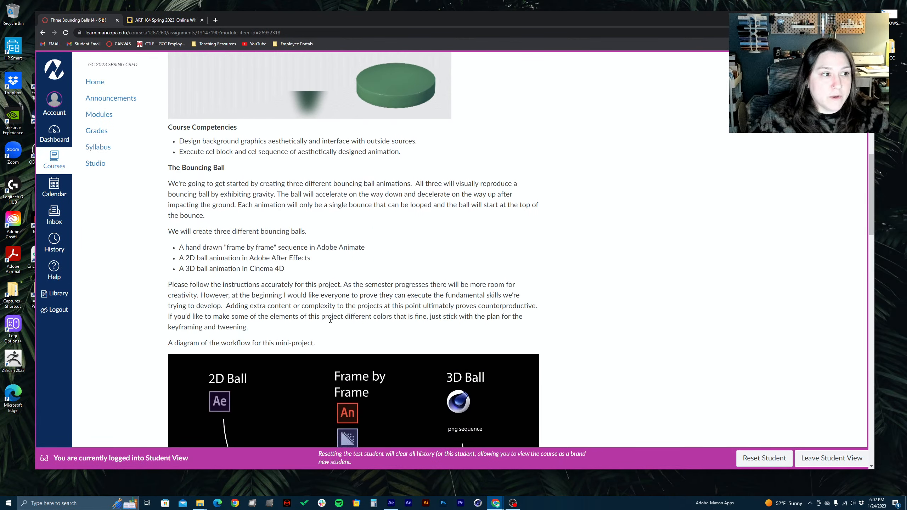
pyautogui.scroll(8, 330, 320)
pyautogui.scroll(1, 330, 320)
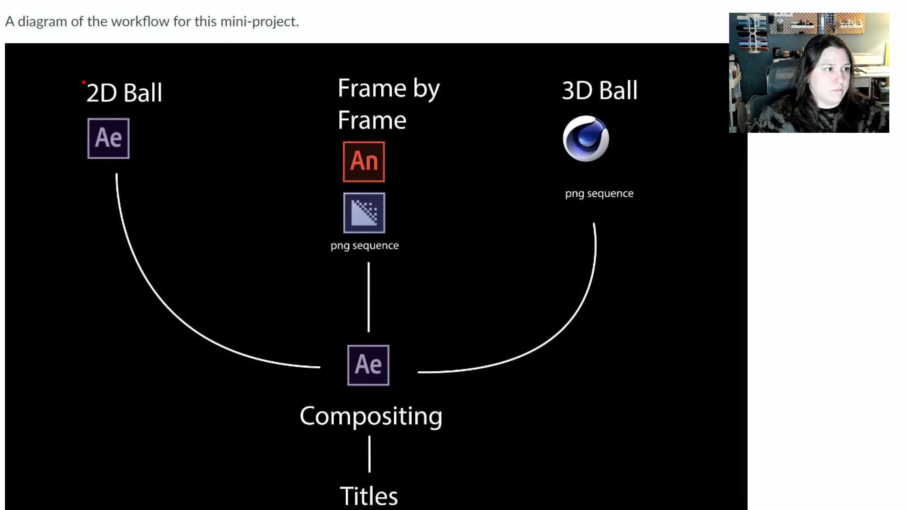
# Circle the 2D Ball, Frame by Frame, 3D Ball and Compositing stages of the workflow diagram in red, and clear the annotations
pyautogui.moveTo(73, 88)
pyautogui.mouseDown()
pyautogui.moveTo(65, 172)
pyautogui.moveTo(153, 104)
pyautogui.moveTo(31, 91)
pyautogui.mouseUp()
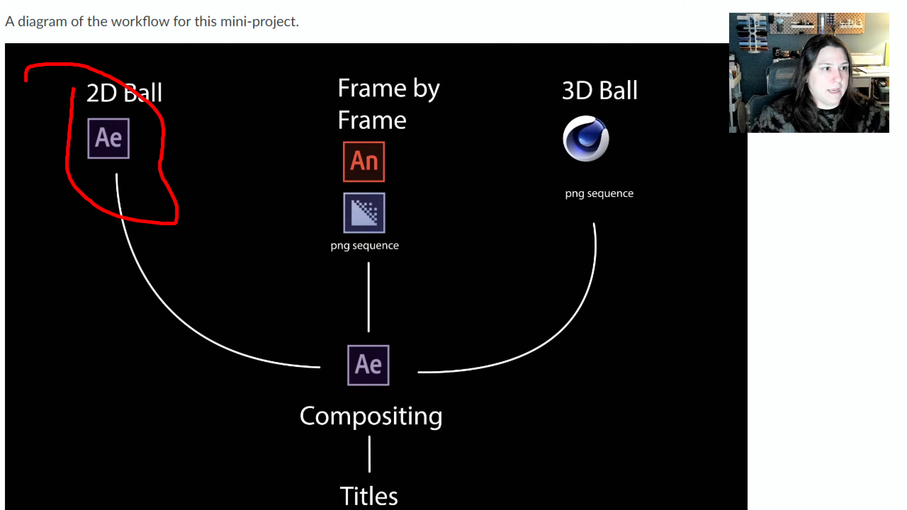
pyautogui.moveTo(443, 67)
pyautogui.mouseDown()
pyautogui.moveTo(420, 67)
pyautogui.moveTo(320, 90)
pyautogui.moveTo(293, 203)
pyautogui.moveTo(365, 270)
pyautogui.moveTo(479, 186)
pyautogui.moveTo(430, 90)
pyautogui.moveTo(415, 79)
pyautogui.mouseUp()
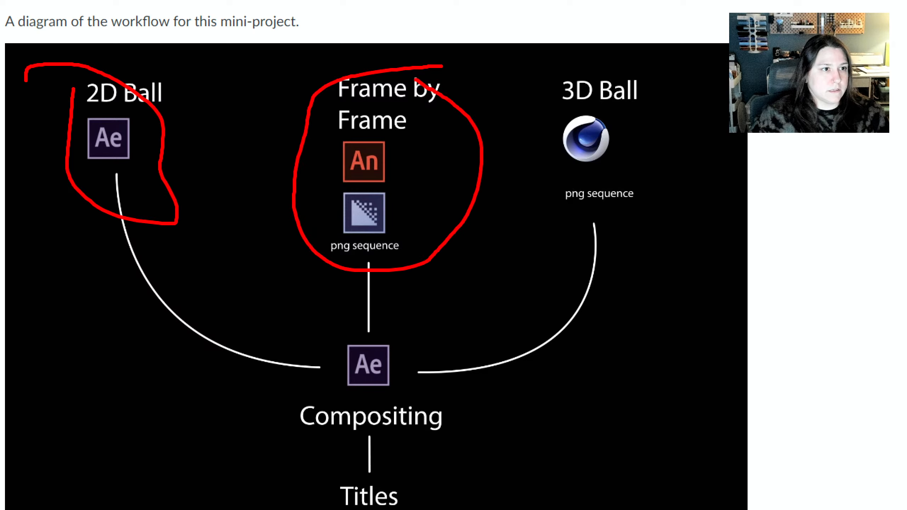
pyautogui.moveTo(682, 63)
pyautogui.mouseDown()
pyautogui.moveTo(536, 72)
pyautogui.moveTo(620, 237)
pyautogui.moveTo(557, 163)
pyautogui.mouseUp()
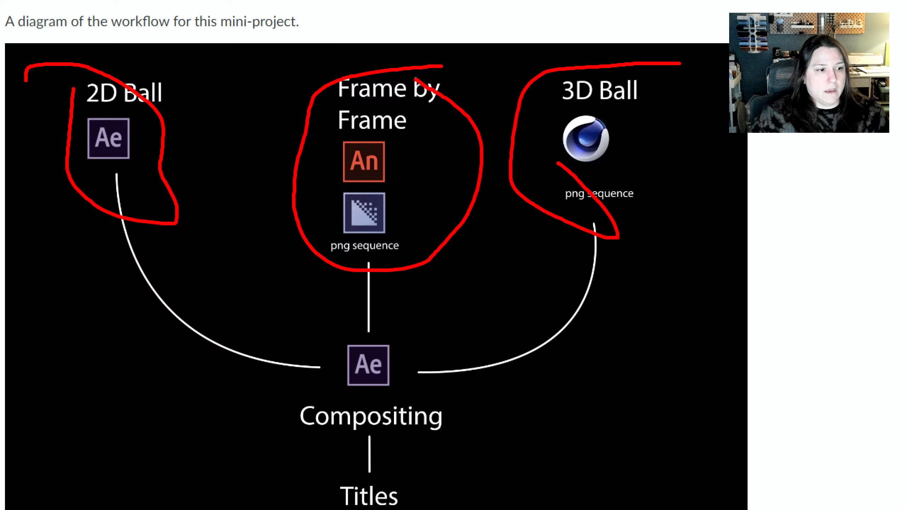
pyautogui.moveTo(303, 426)
pyautogui.mouseDown()
pyautogui.moveTo(332, 446)
pyautogui.moveTo(421, 367)
pyautogui.moveTo(282, 461)
pyautogui.moveTo(339, 475)
pyautogui.mouseUp()
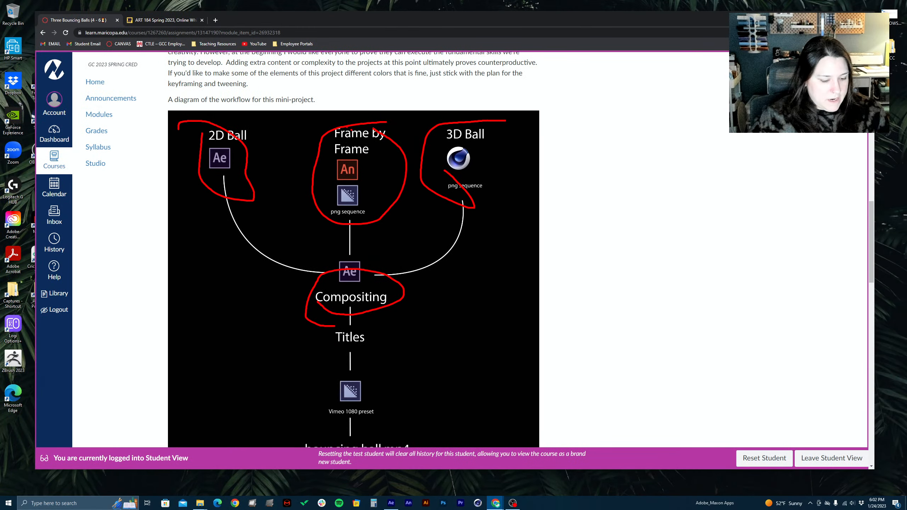
pyautogui.press('Escape')
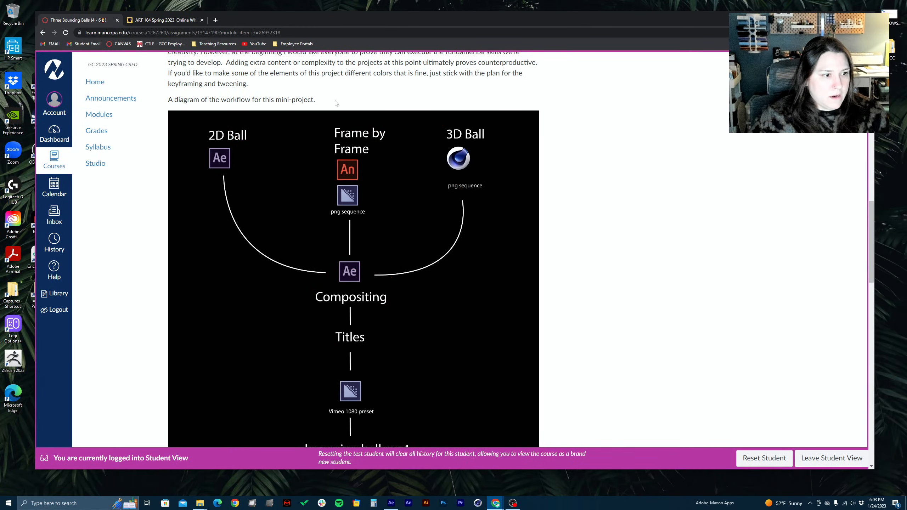
# Draw red arrows to the compositing and After Effects tutorials and a short red stroke beside each of their video thumbnails
pyautogui.scroll(-5, 364, 249)
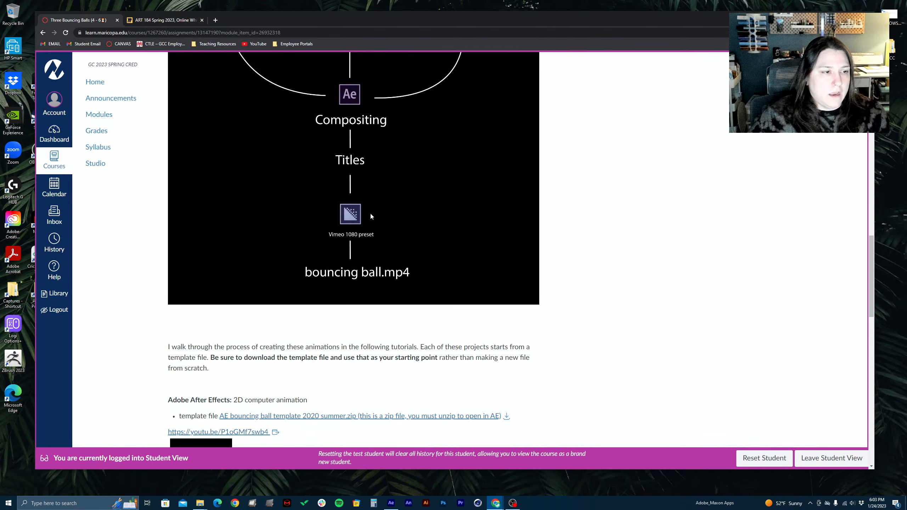
pyautogui.scroll(-13, 352, 189)
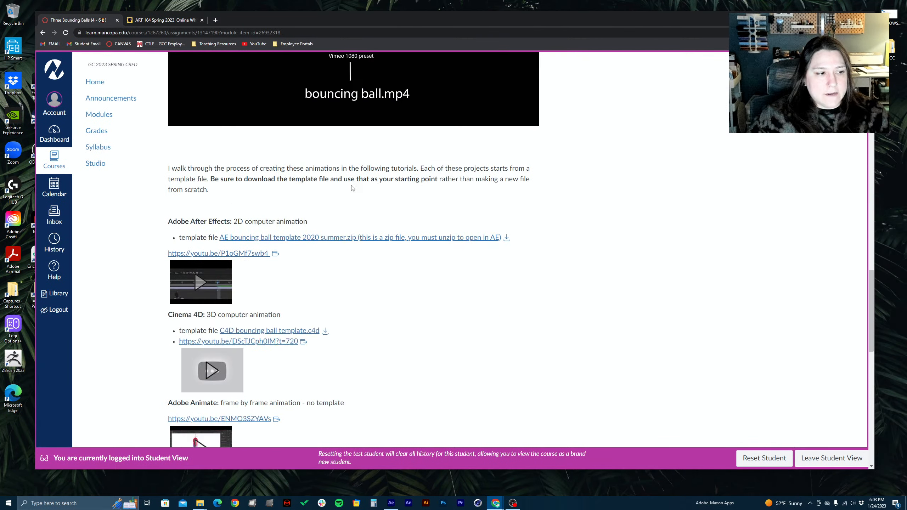
pyautogui.scroll(5, 352, 189)
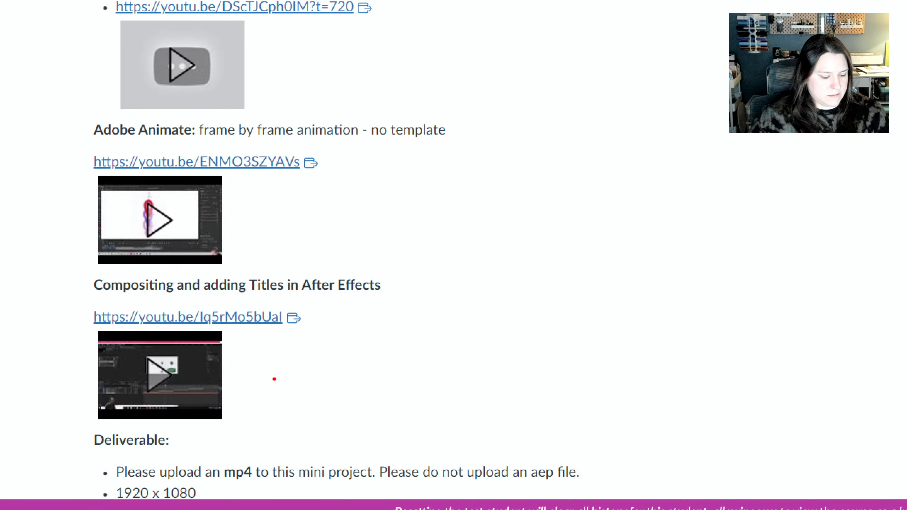
pyautogui.moveTo(274, 379); pyautogui.dragTo(620, 379)
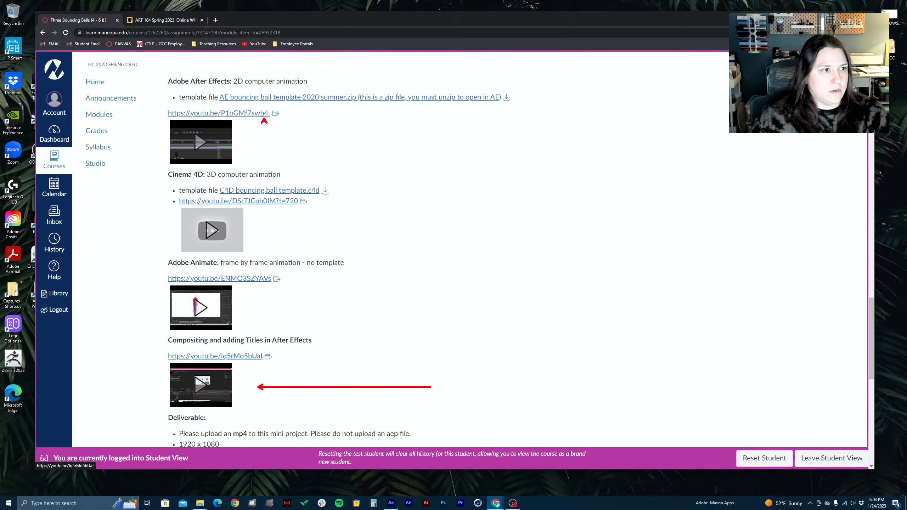
pyautogui.moveTo(266, 84); pyautogui.dragTo(480, 83)
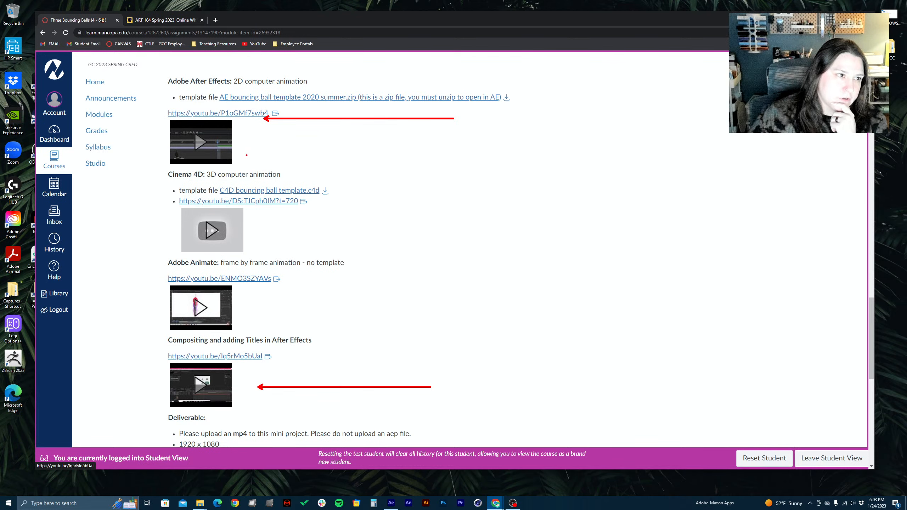
pyautogui.moveTo(246, 143); pyautogui.dragTo(308, 134)
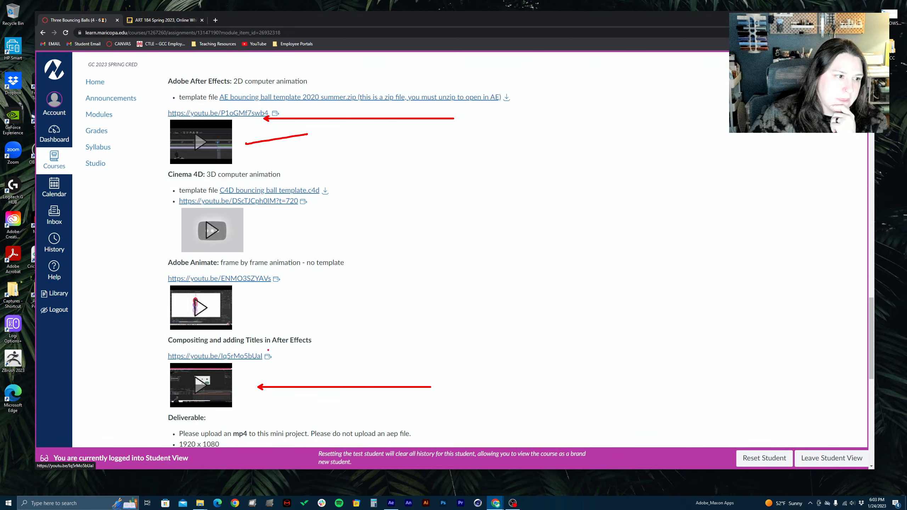
pyautogui.moveTo(249, 378); pyautogui.dragTo(322, 358)
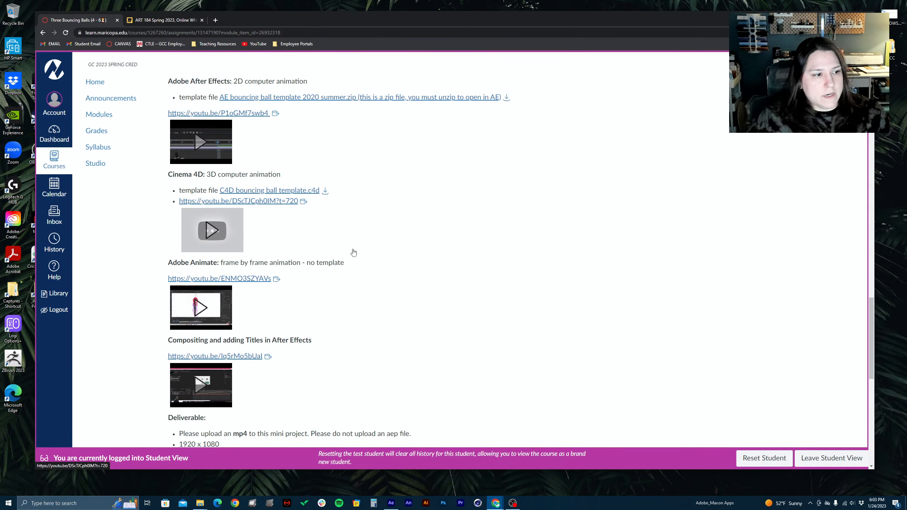
# Review the Deliverable list, highlighting the mp4 upload, Youtube 1080 settings, four-bounce repeat and fading title requirements
pyautogui.scroll(-6, 353, 253)
pyautogui.scroll(-2, 354, 252)
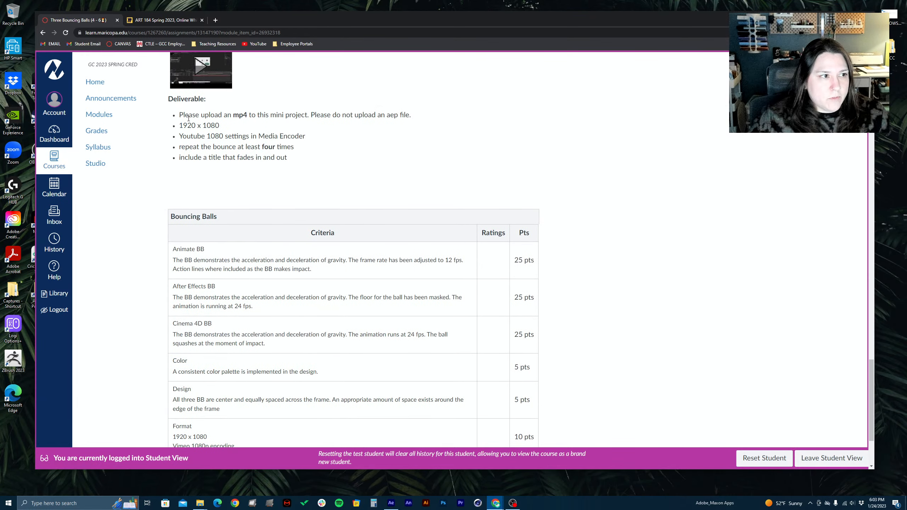
pyautogui.moveTo(189, 118); pyautogui.dragTo(270, 114)
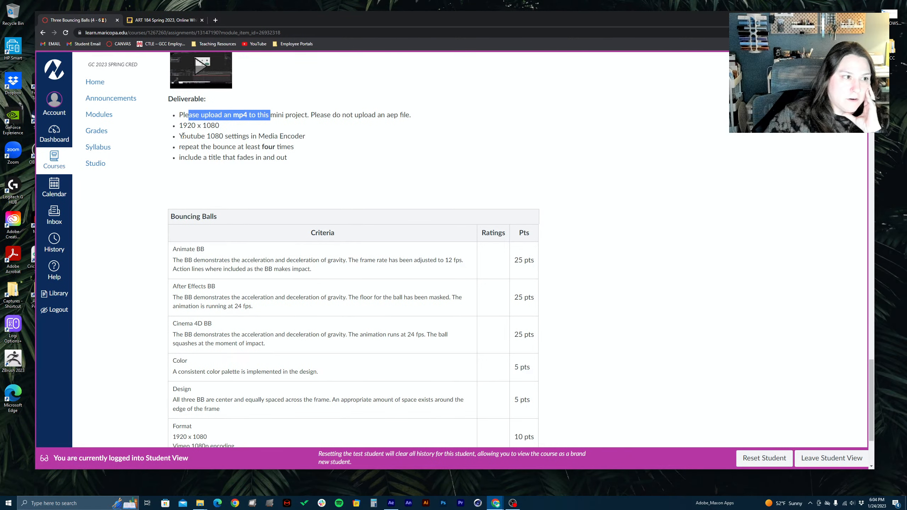
pyautogui.moveTo(179, 129); pyautogui.dragTo(315, 135)
pyautogui.tripleClick(309, 139)
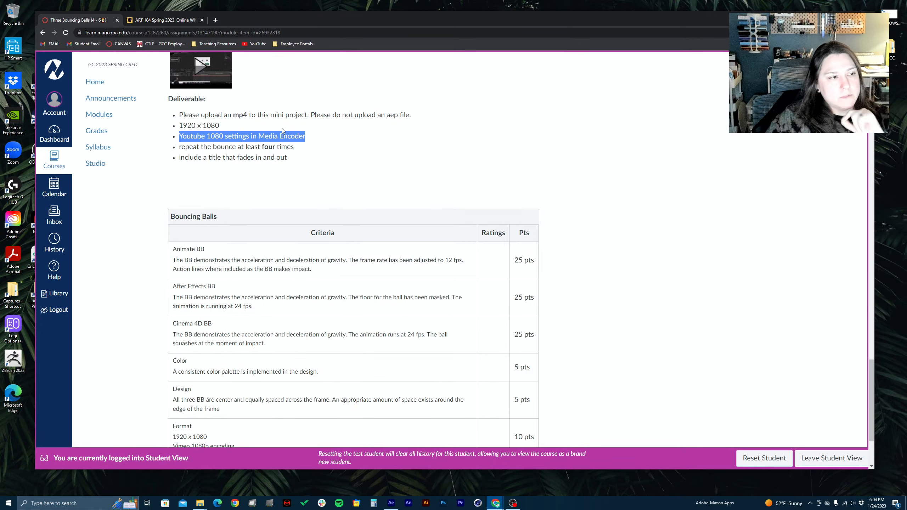
pyautogui.click(213, 151)
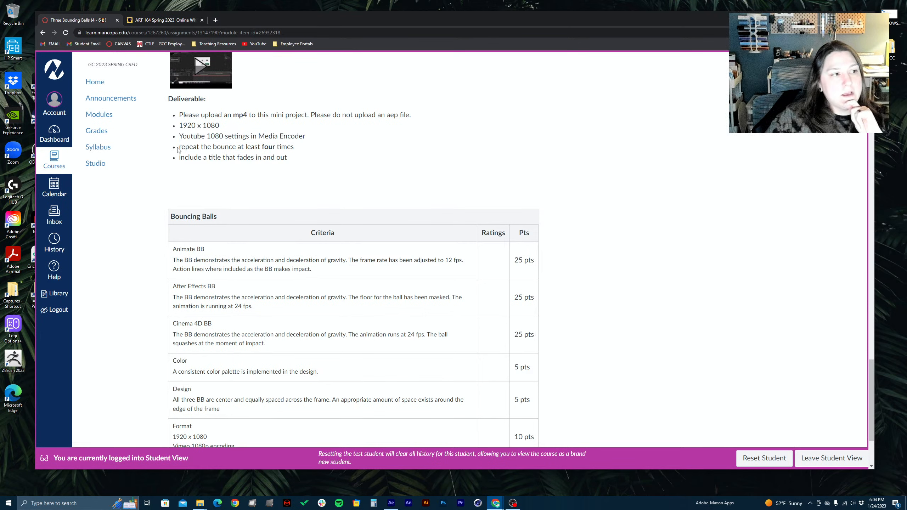
pyautogui.moveTo(179, 150); pyautogui.dragTo(306, 150)
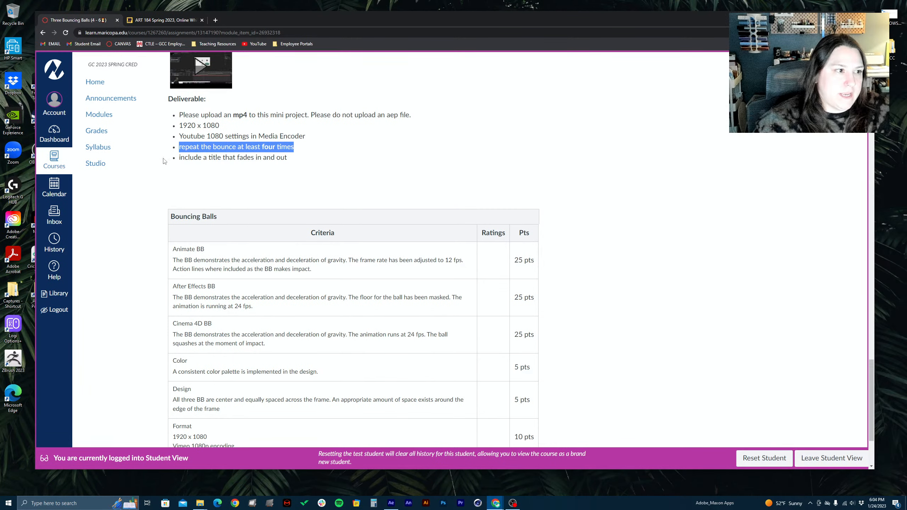
pyautogui.click(177, 154)
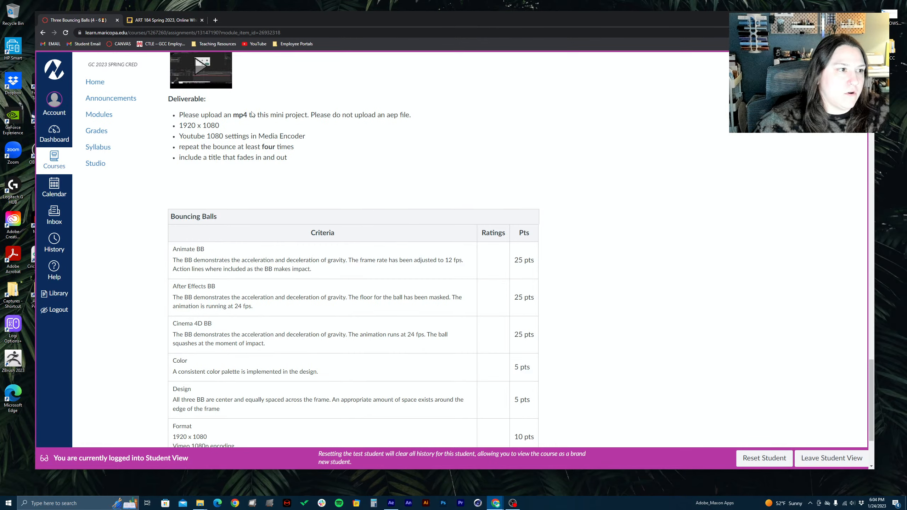
pyautogui.scroll(3, 253, 115)
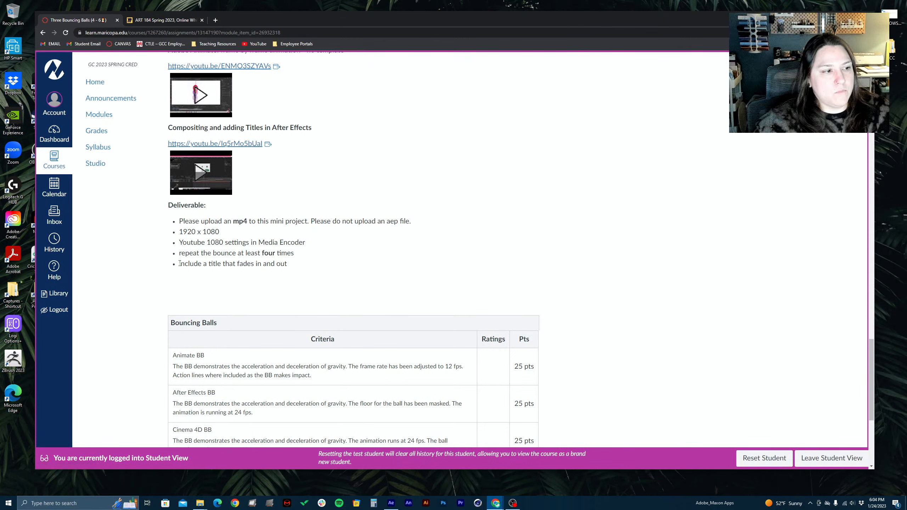
pyautogui.moveTo(181, 264); pyautogui.dragTo(356, 266)
pyautogui.click(356, 267)
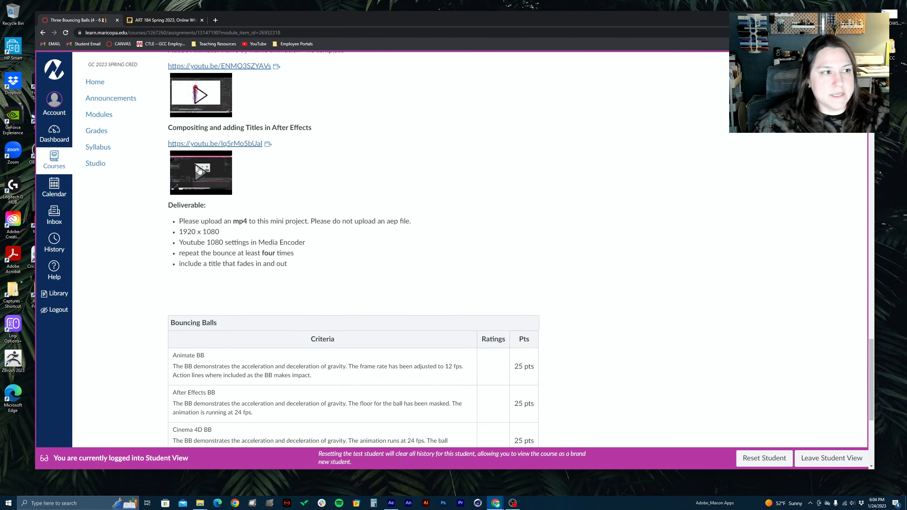
# Outline the entire Bouncing Balls grading rubric with a red rectangle and draw a short red stroke in the blank area beside it
pyautogui.scroll(-5, 425, 154)
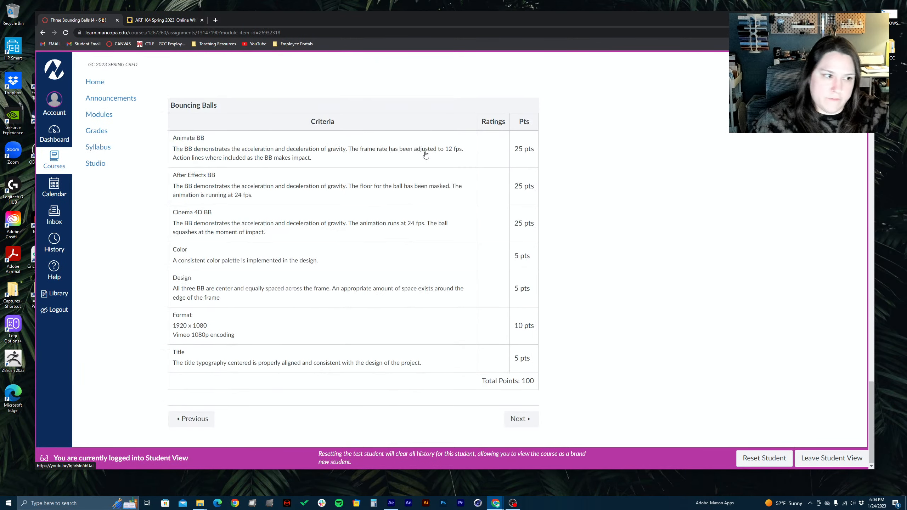
pyautogui.scroll(9, 425, 155)
pyautogui.scroll(-9, 418, 142)
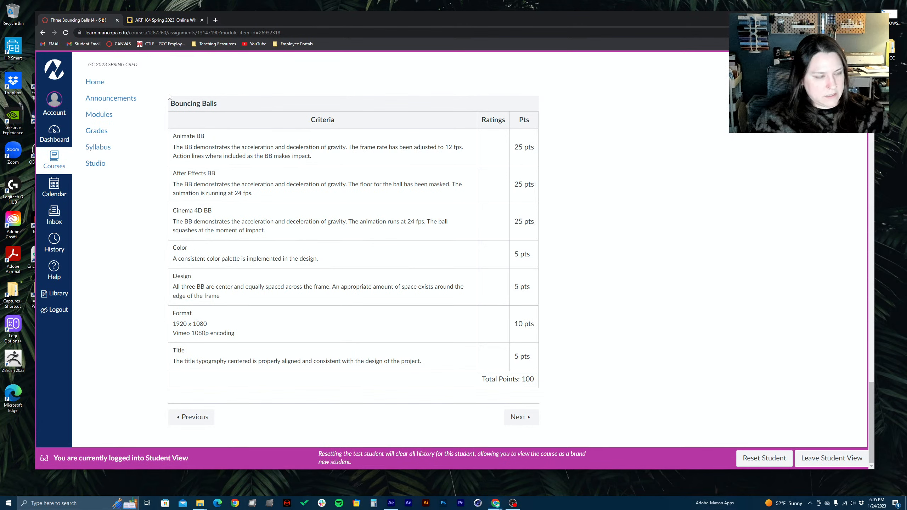
pyautogui.moveTo(168, 93); pyautogui.dragTo(383, 216)
pyautogui.click(333, 171)
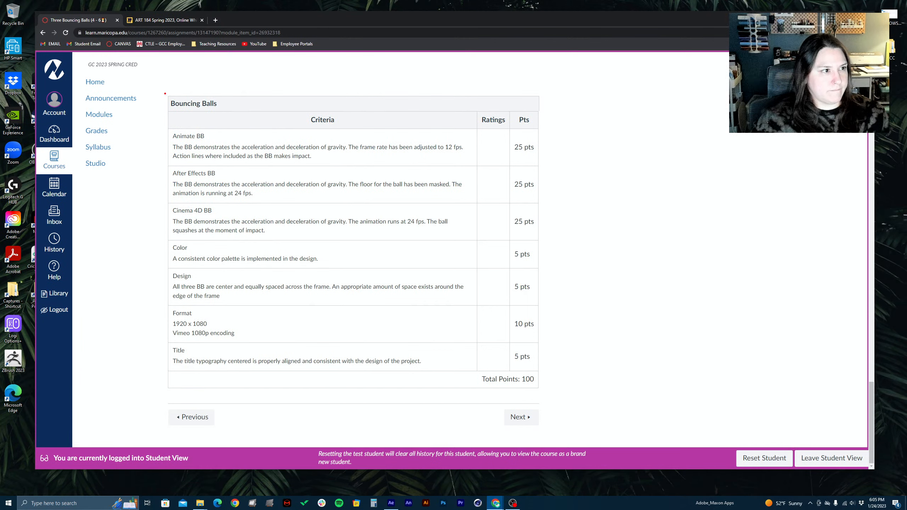
pyautogui.moveTo(165, 94)
pyautogui.mouseDown()
pyautogui.moveTo(305, 170)
pyautogui.moveTo(441, 300)
pyautogui.moveTo(583, 406)
pyautogui.moveTo(559, 401)
pyautogui.mouseUp()
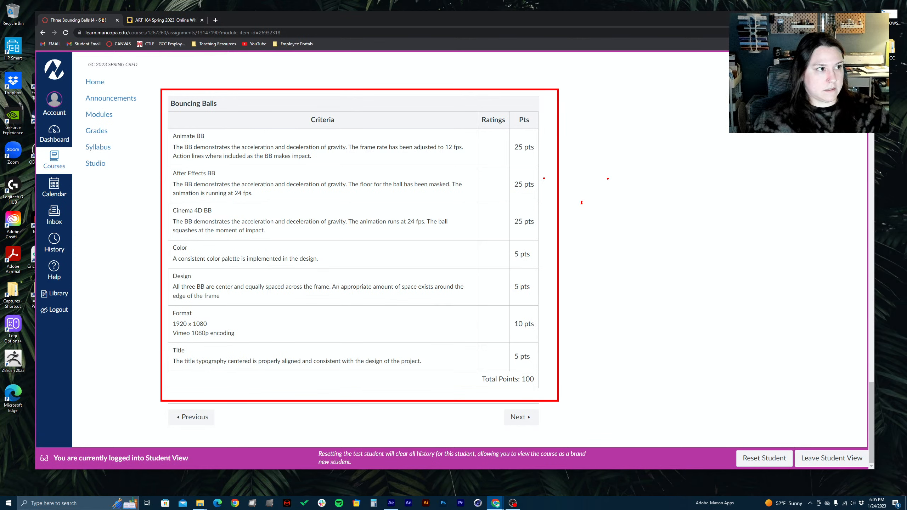
pyautogui.moveTo(641, 298); pyautogui.dragTo(704, 300)
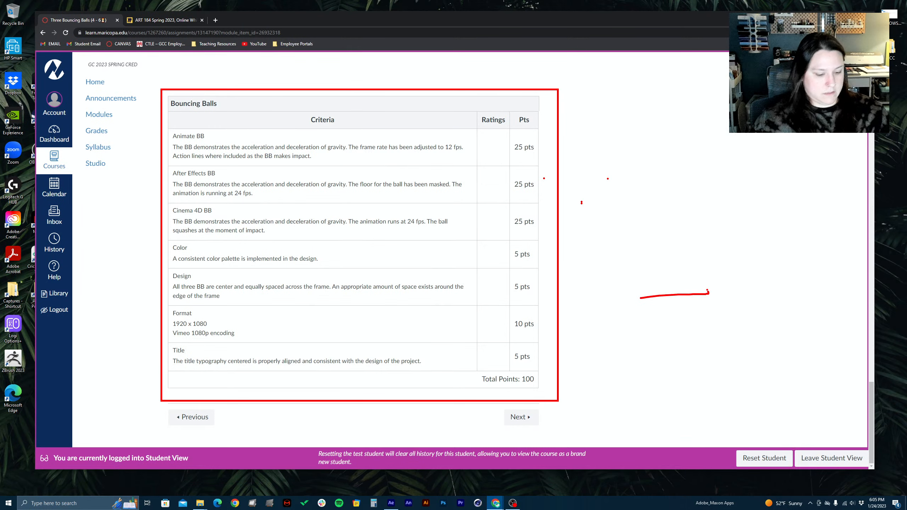
# Clear the rubric annotations and highlight the words "Compositing and adding" in the After Effects tutorial heading
pyautogui.press('Escape')
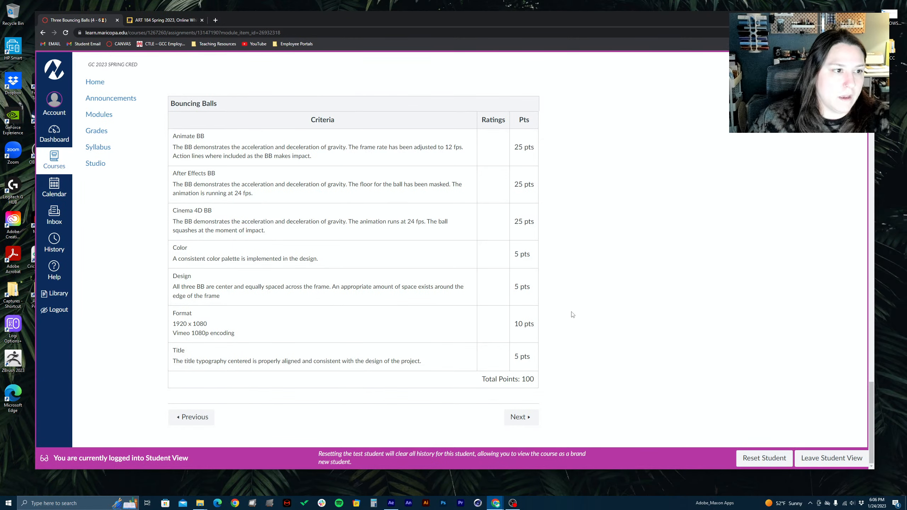
pyautogui.scroll(4, 573, 314)
pyautogui.scroll(7, 573, 314)
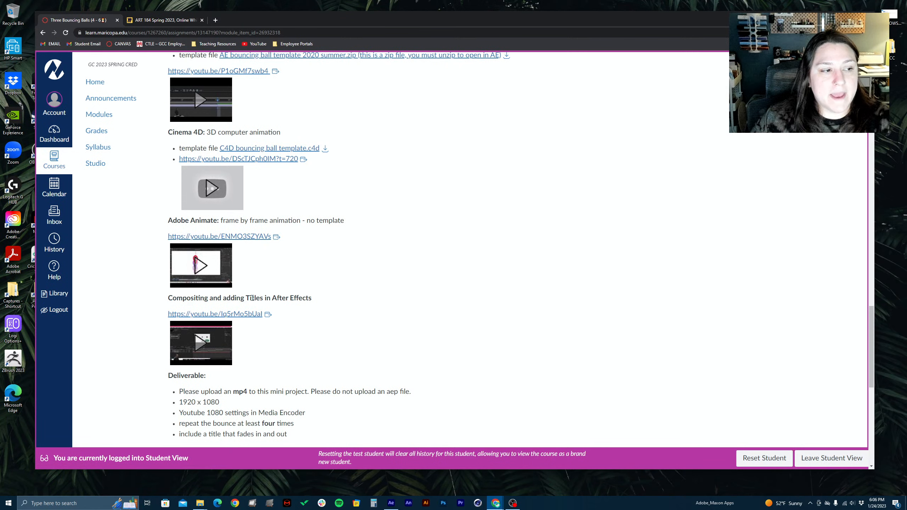
pyautogui.moveTo(246, 299); pyautogui.dragTo(167, 298)
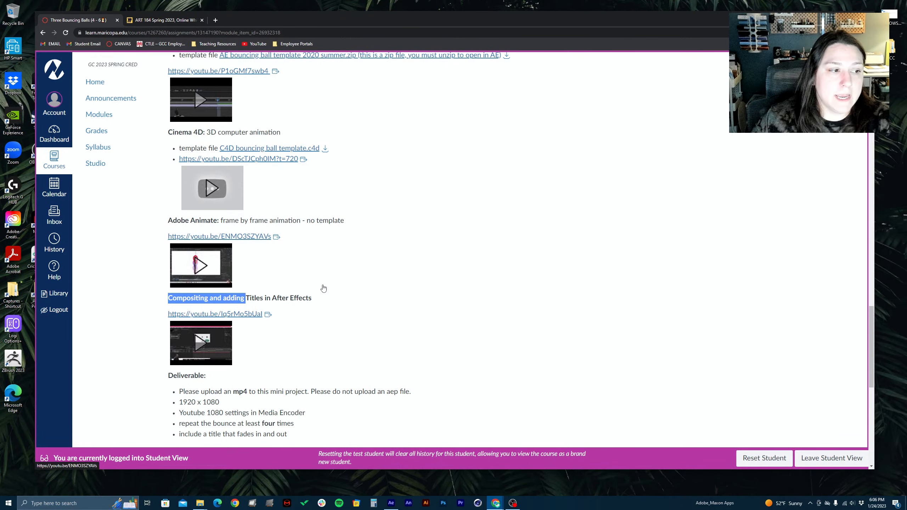
# Go back up through the Three Bouncing Balls assignment and open the course's Modules page
pyautogui.scroll(15, 321, 288)
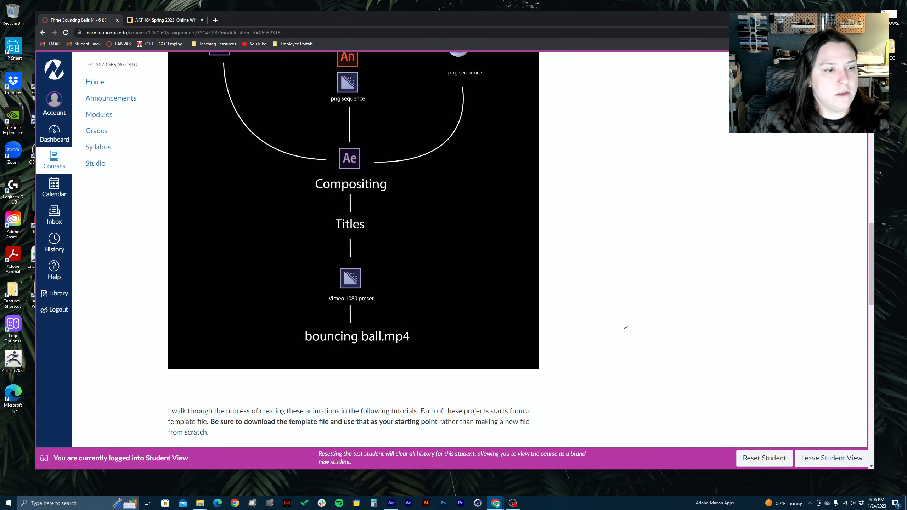
pyautogui.scroll(15, 626, 326)
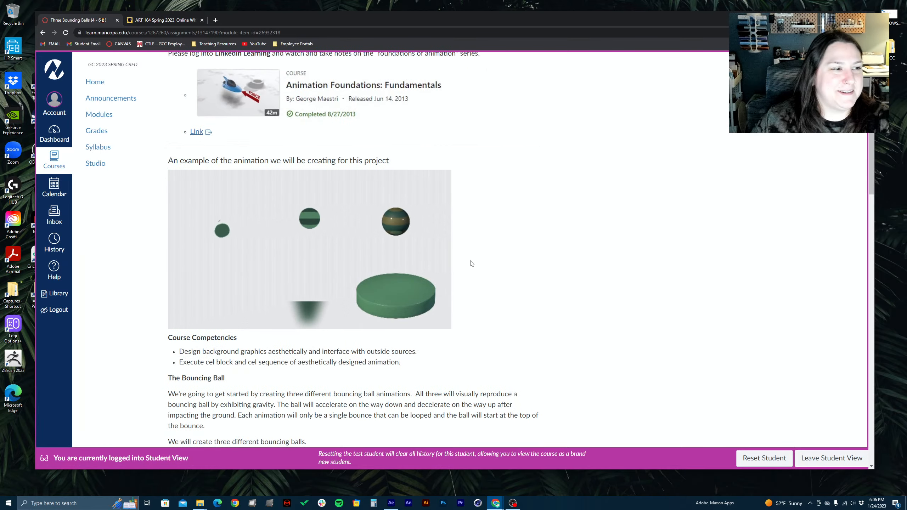
pyautogui.scroll(6, 198, 182)
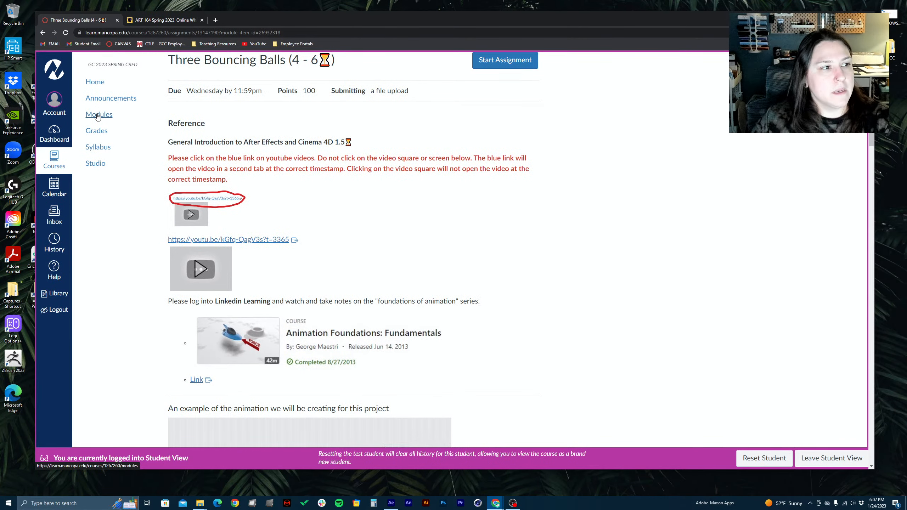
pyautogui.scroll(1, 285, 153)
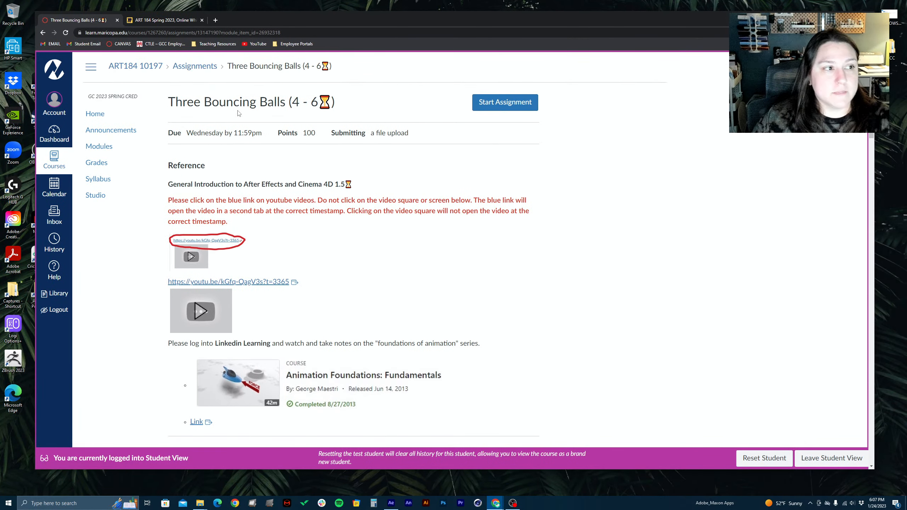
pyautogui.click(99, 146)
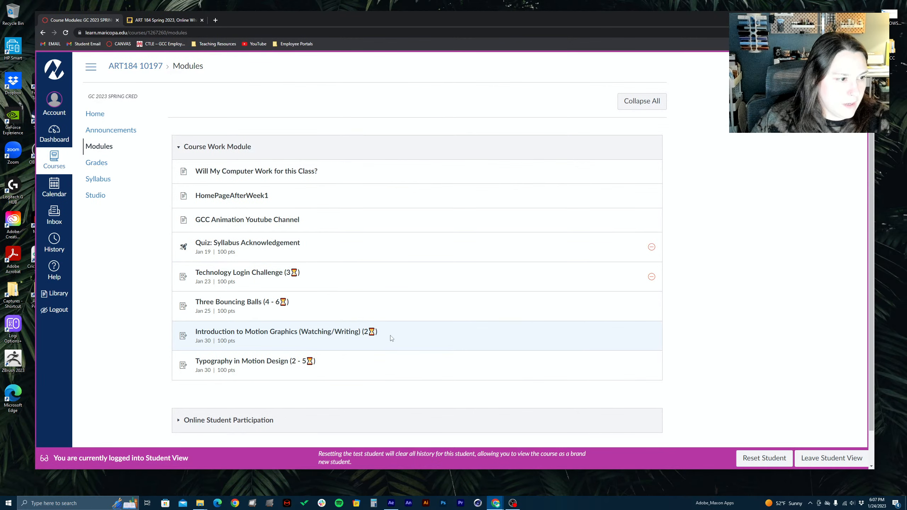
# Underline the Introduction to Motion Graphics entry in red and draw a red stroke beside Typography in Motion Design
pyautogui.scroll(-1, 392, 338)
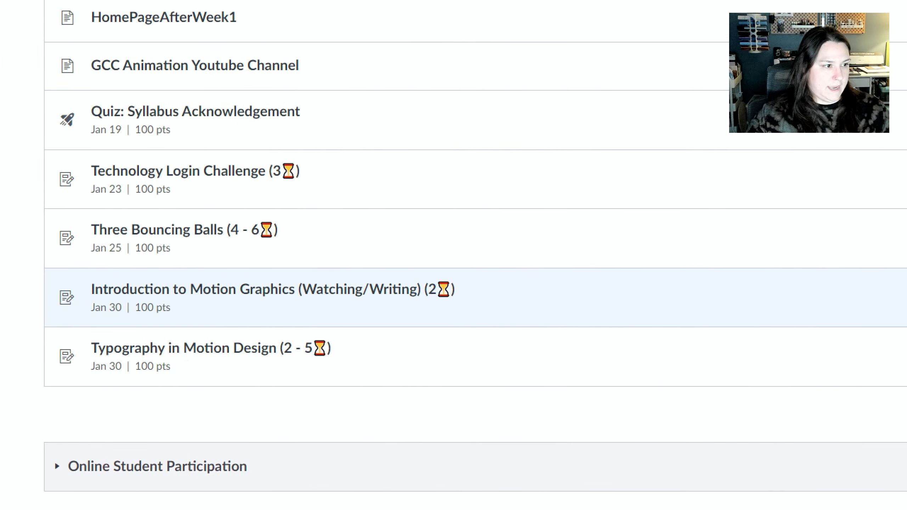
pyautogui.moveTo(211, 299); pyautogui.dragTo(345, 300)
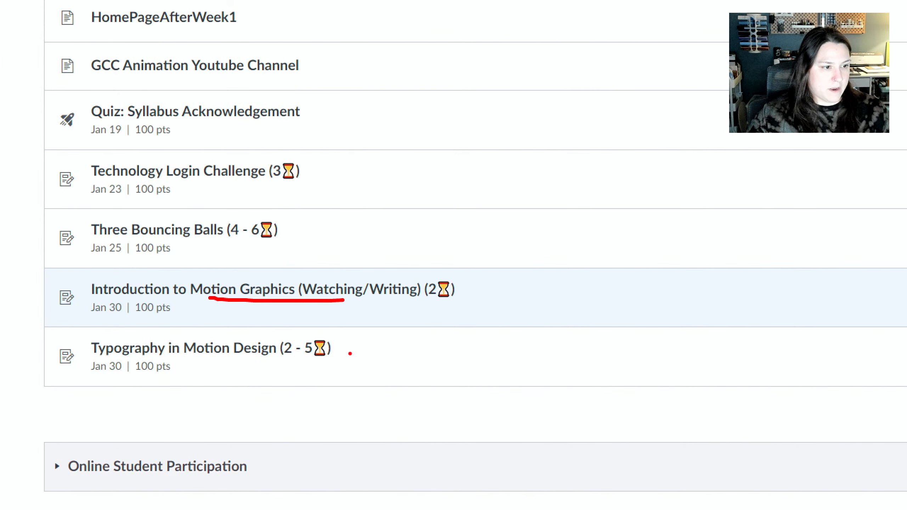
pyautogui.moveTo(350, 354); pyautogui.dragTo(522, 357)
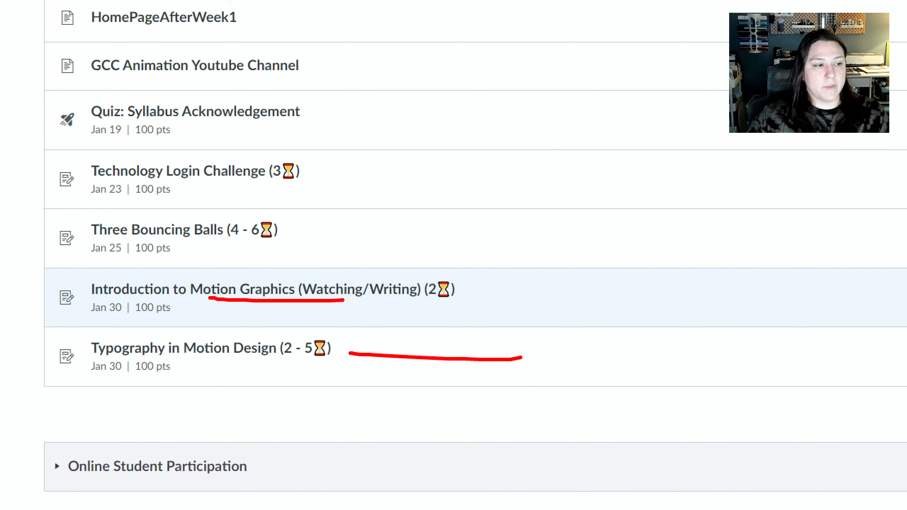
pyautogui.click(252, 359)
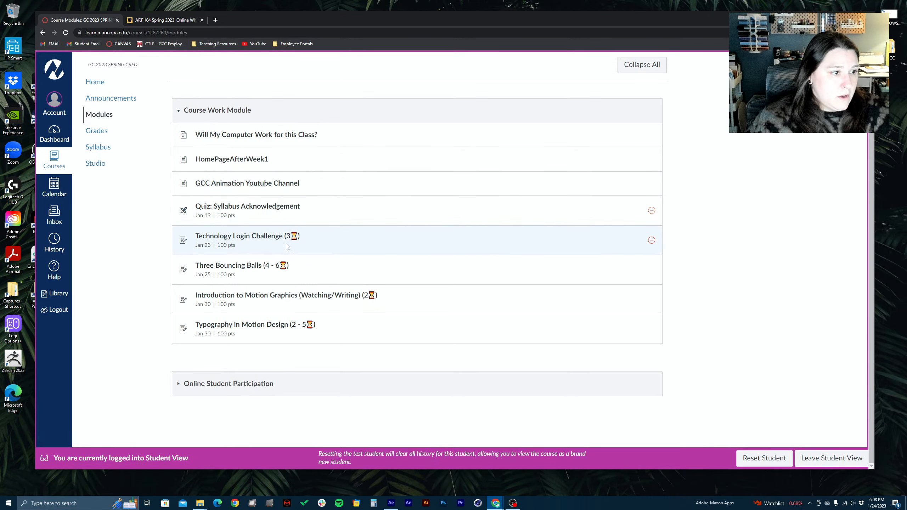
# Open the Introduction to Motion Graphics (Watching/Writing) assignment and review its introduction and list of video links
pyautogui.click(281, 300)
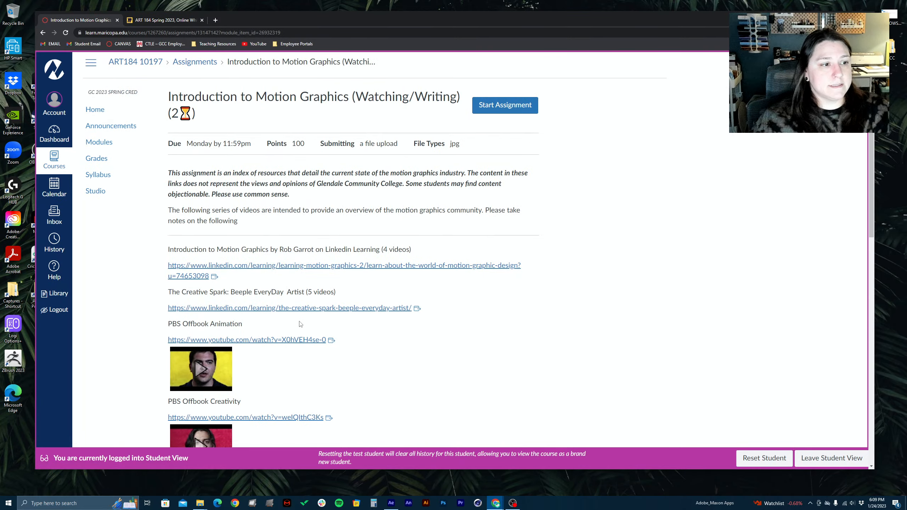
pyautogui.scroll(-1, 301, 324)
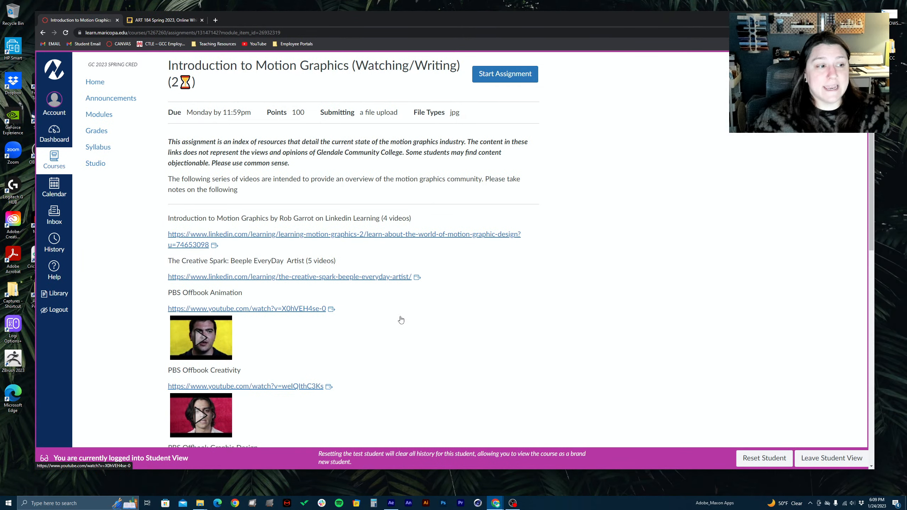
pyautogui.scroll(-2, 401, 320)
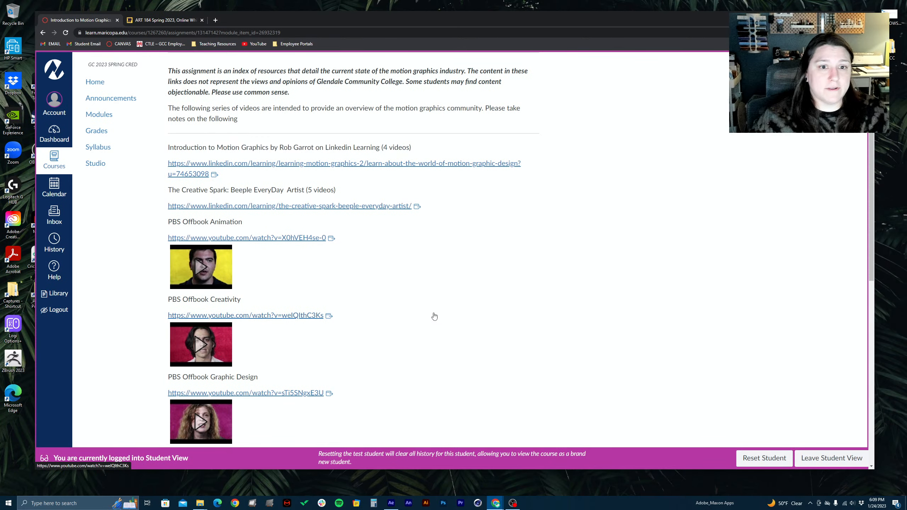
pyautogui.scroll(3, 434, 317)
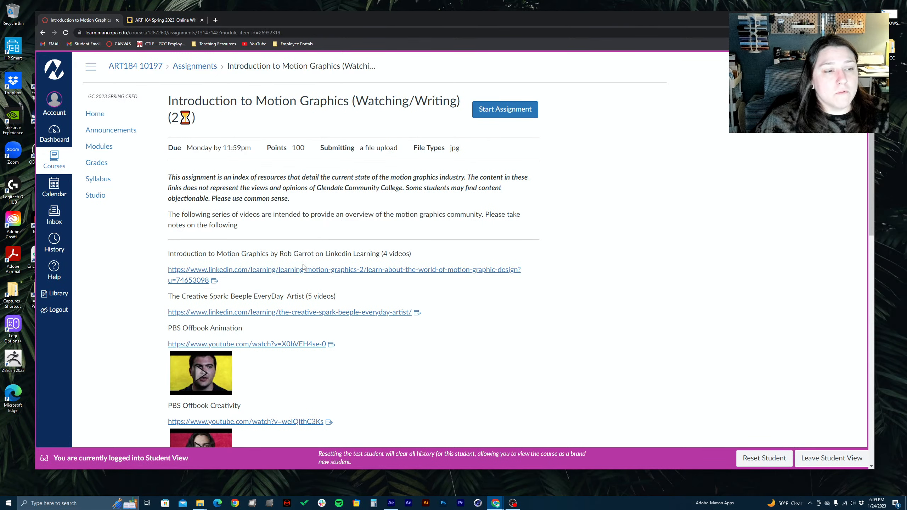
pyautogui.scroll(-2, 327, 298)
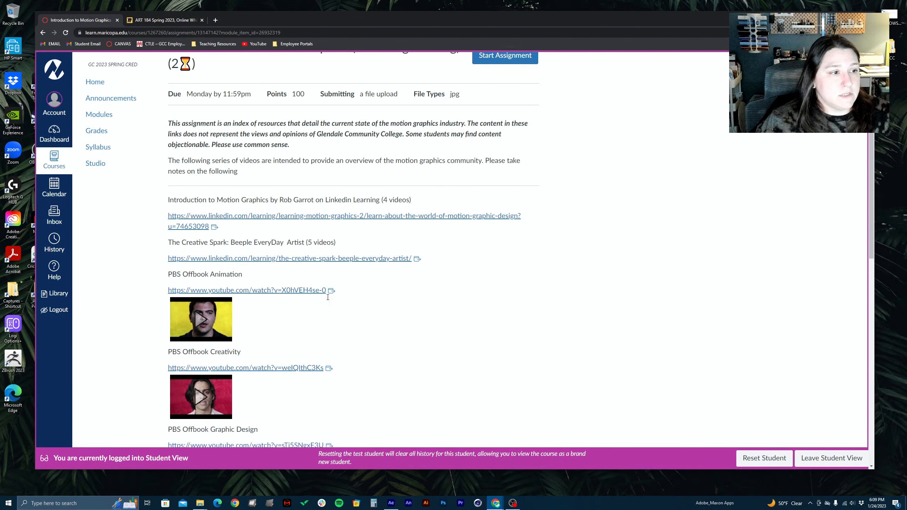
pyautogui.scroll(-1, 328, 297)
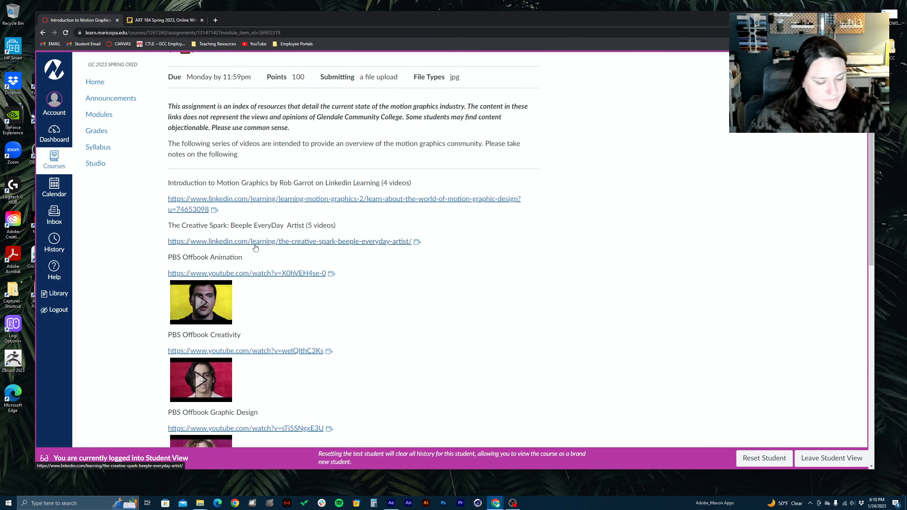
pyautogui.scroll(-2, 255, 247)
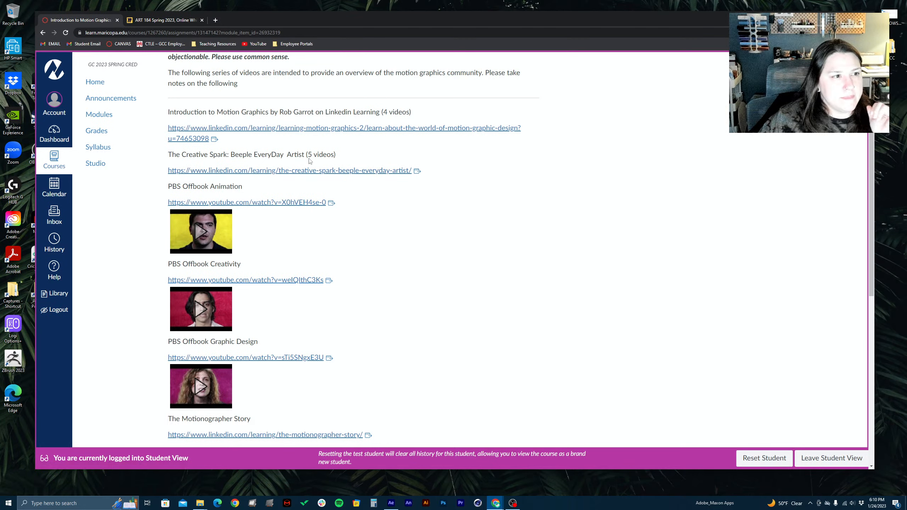
# Highlight in turn the "(4 videos)" and "(5 videos)" notes beside the two Linkedin Learning course titles
pyautogui.moveTo(307, 154); pyautogui.dragTo(346, 155)
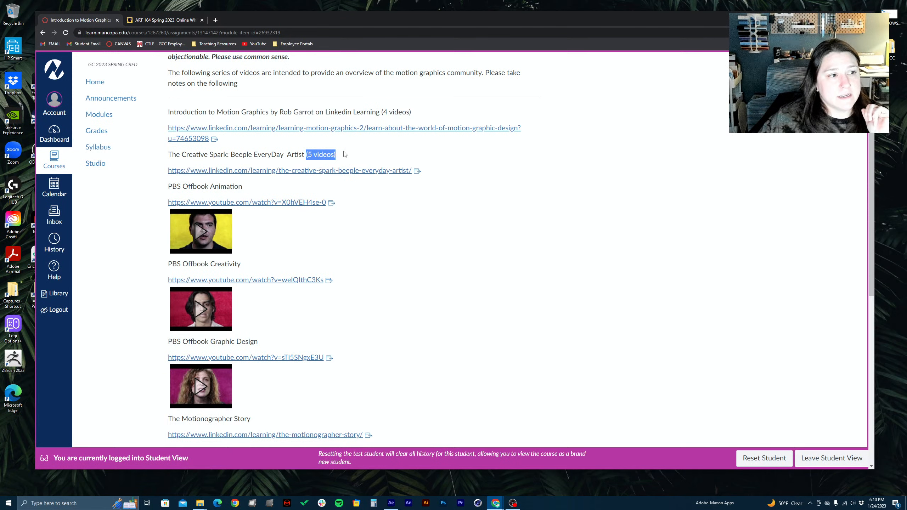
pyautogui.moveTo(380, 112); pyautogui.dragTo(426, 113)
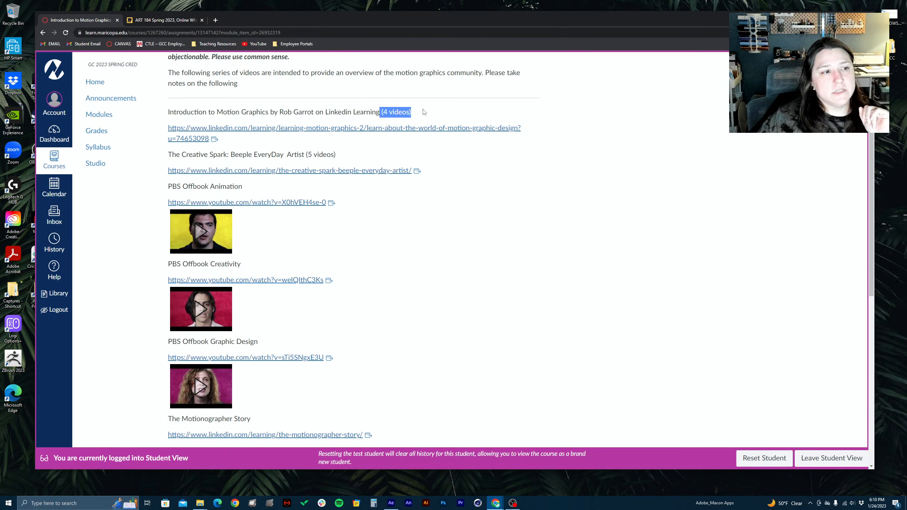
pyautogui.click(390, 113)
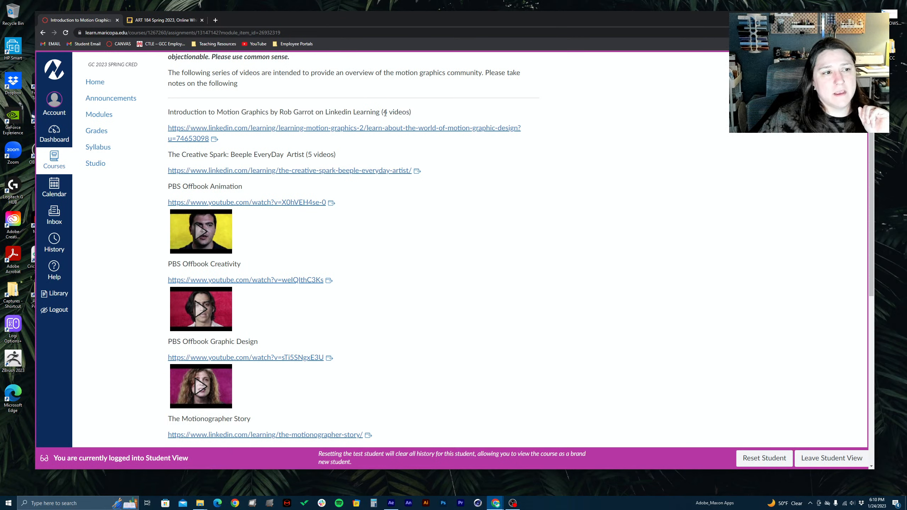
pyautogui.moveTo(380, 112); pyautogui.dragTo(409, 112)
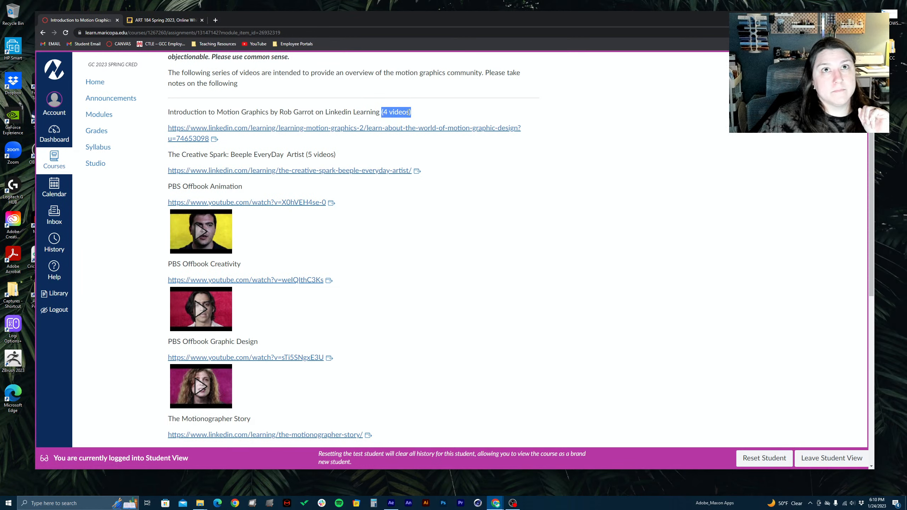
pyautogui.click(340, 149)
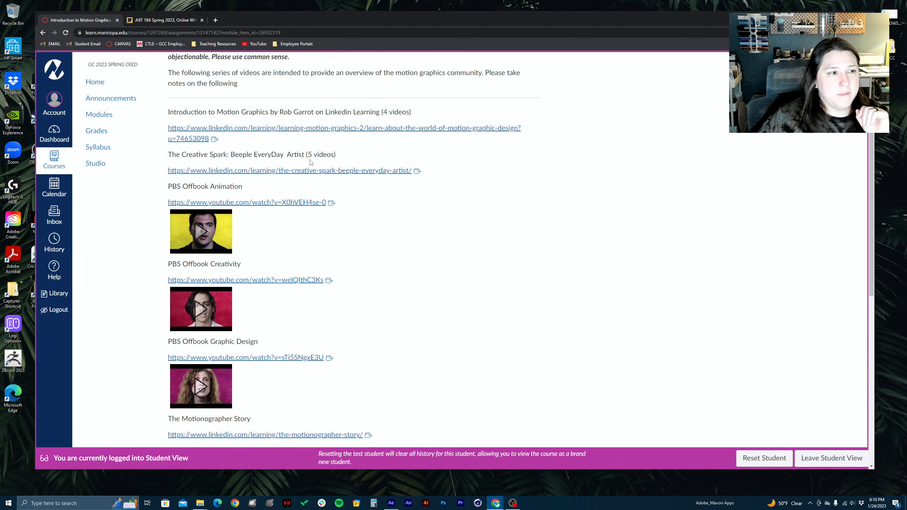
pyautogui.moveTo(307, 155); pyautogui.dragTo(336, 155)
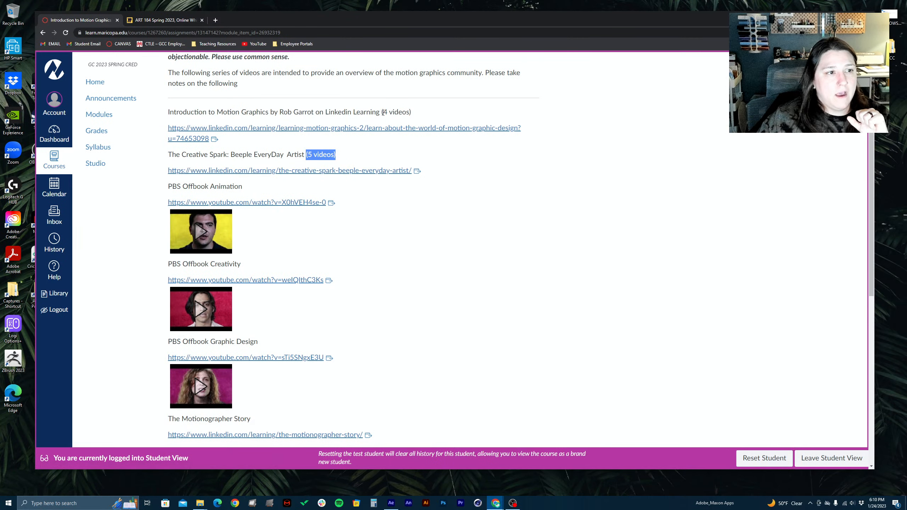
pyautogui.moveTo(381, 112); pyautogui.dragTo(411, 112)
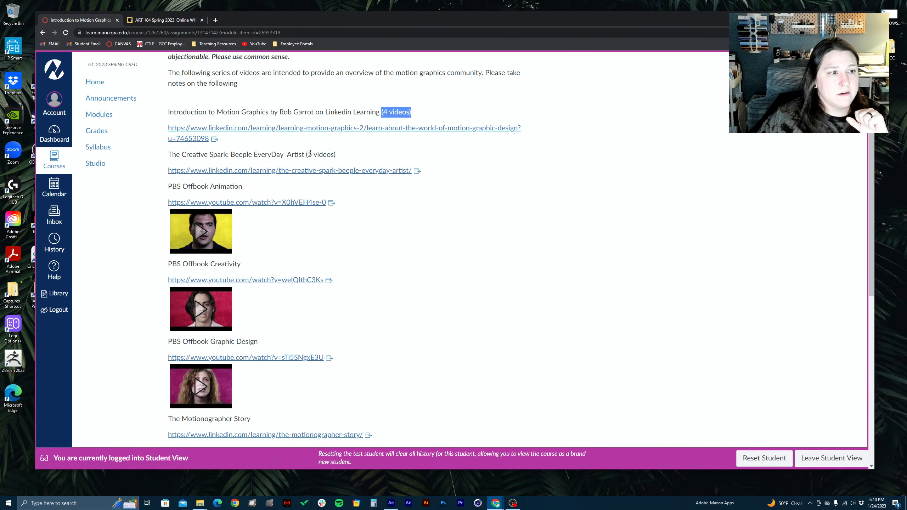
pyautogui.moveTo(308, 155); pyautogui.dragTo(336, 155)
# Draw a red curly bracket grouping the three PBS Offbook videos, and clear the annotation
pyautogui.scroll(-5, 378, 240)
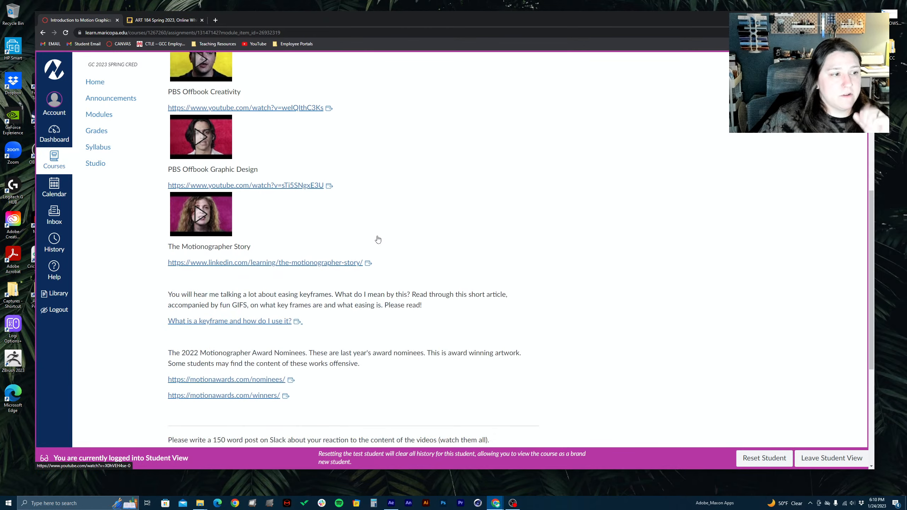
pyautogui.scroll(4, 378, 239)
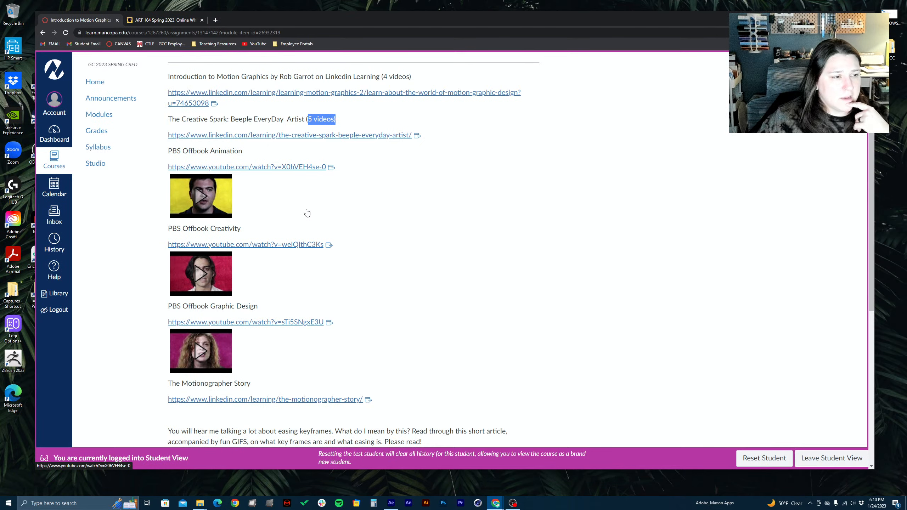
pyautogui.scroll(-1, 237, 204)
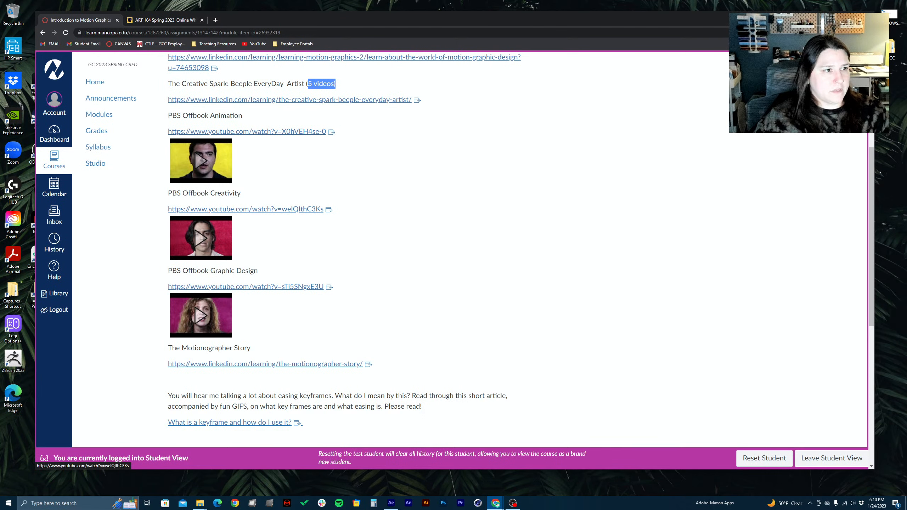
pyautogui.moveTo(297, 117)
pyautogui.mouseDown()
pyautogui.moveTo(363, 123)
pyautogui.moveTo(403, 223)
pyautogui.moveTo(409, 270)
pyautogui.moveTo(386, 318)
pyautogui.moveTo(309, 342)
pyautogui.mouseUp()
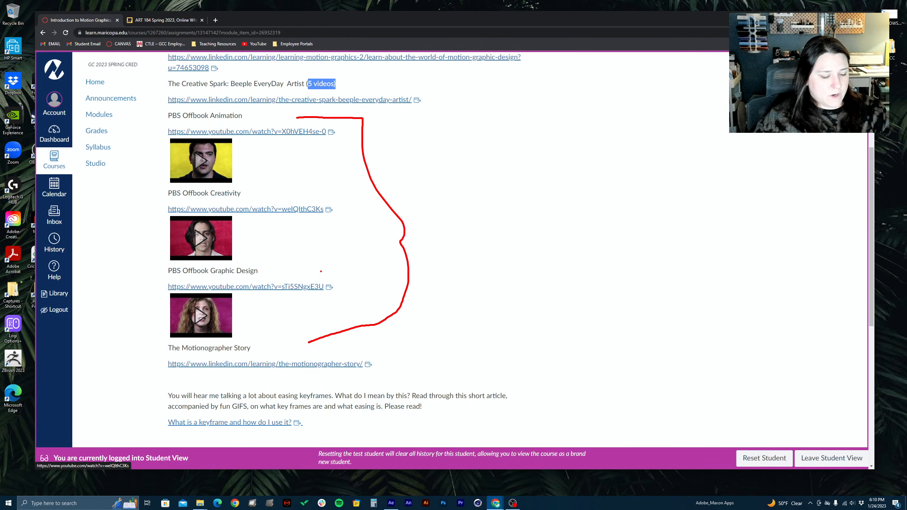
pyautogui.press('Escape')
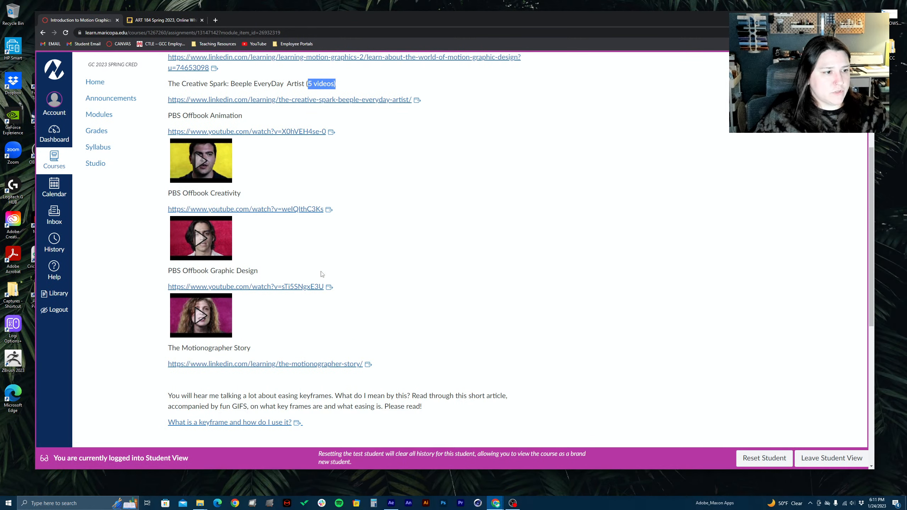
# Zoom in and draw red arrows to The Motionographer Story link and the "What is a keyframe and how do I use it?" link
pyautogui.scroll(-3, 318, 265)
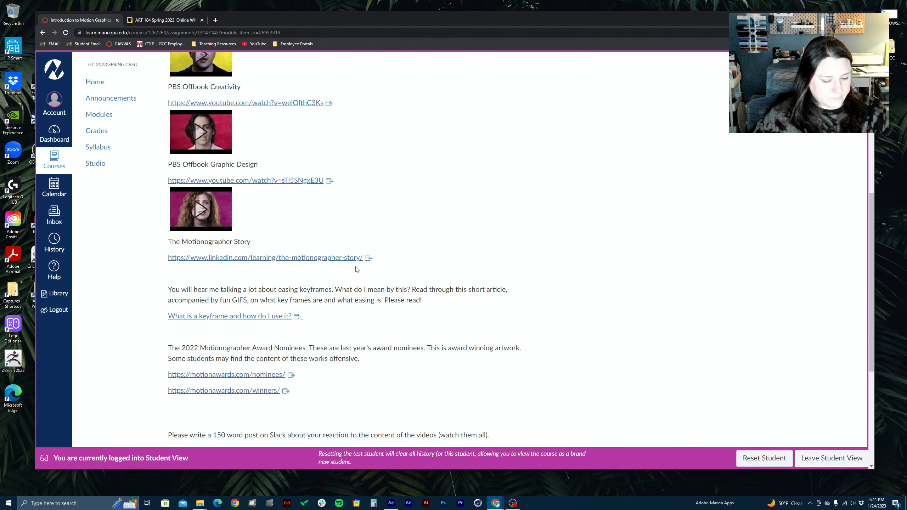
pyautogui.hotkey('ctrl', '1')
pyautogui.click(275, 272)
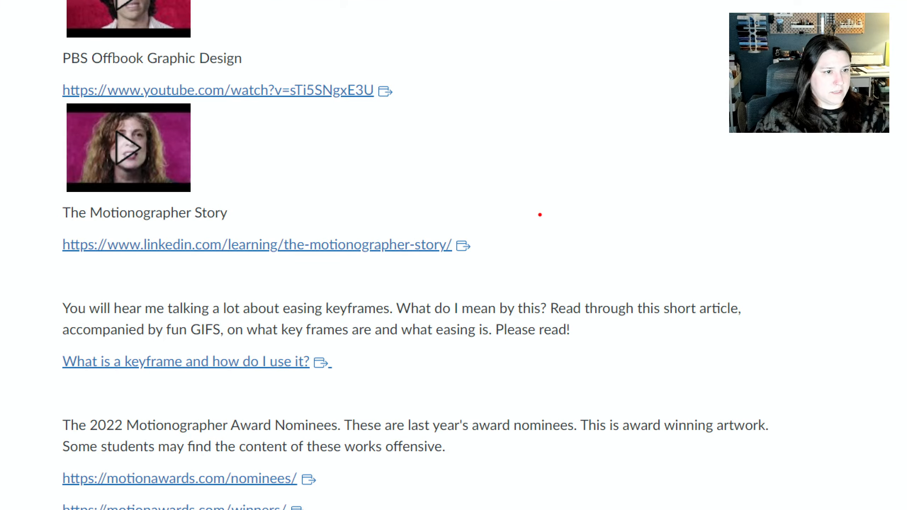
pyautogui.press('capslock')
pyautogui.moveTo(474, 255)
pyautogui.mouseDown()
pyautogui.moveTo(680, 186)
pyautogui.moveTo(769, 170)
pyautogui.mouseUp()
pyautogui.press('capslock')
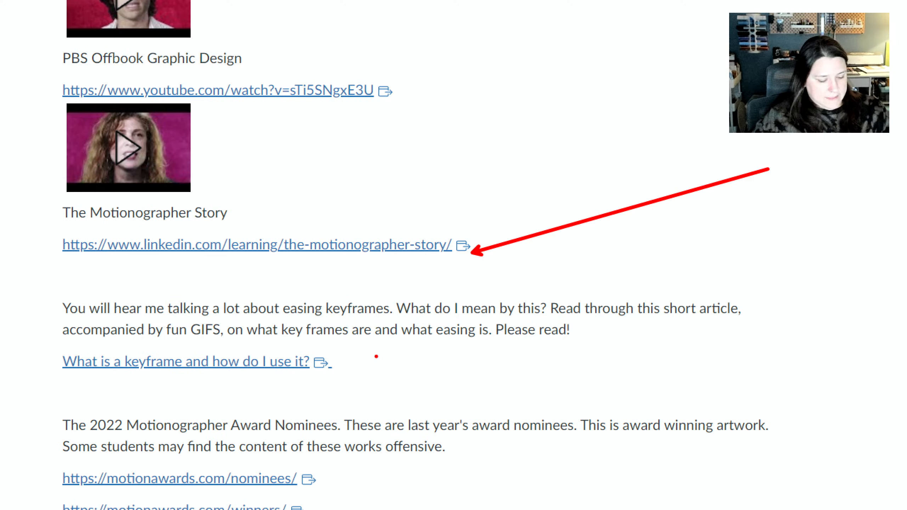
pyautogui.moveTo(376, 356)
pyautogui.mouseDown()
pyautogui.moveTo(904, 394)
pyautogui.moveTo(765, 300)
pyautogui.moveTo(874, 367)
pyautogui.moveTo(816, 356)
pyautogui.mouseUp()
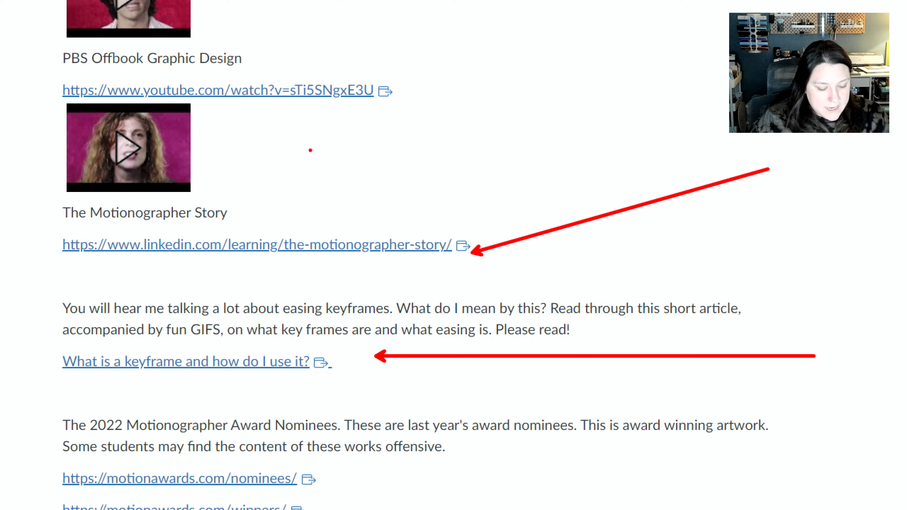
# Add the red text annotation "Linear KF's Bad" above The Motionographer Story link, and clear the annotations
pyautogui.moveTo(315, 158); pyautogui.dragTo(315, 200)
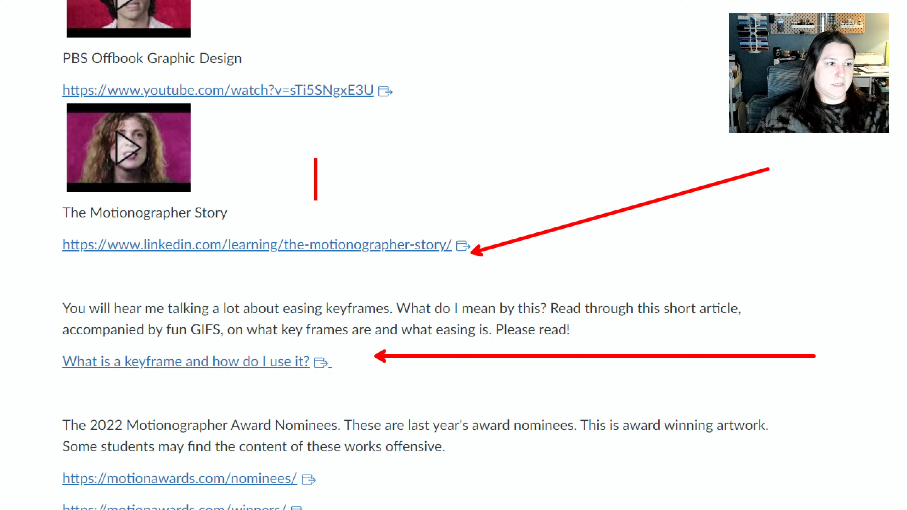
pyautogui.write('Linea')
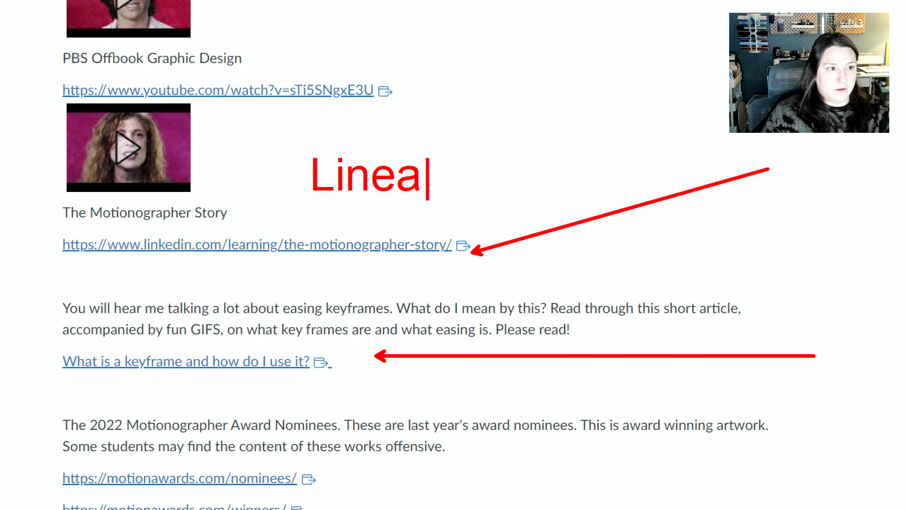
pyautogui.write('r K')
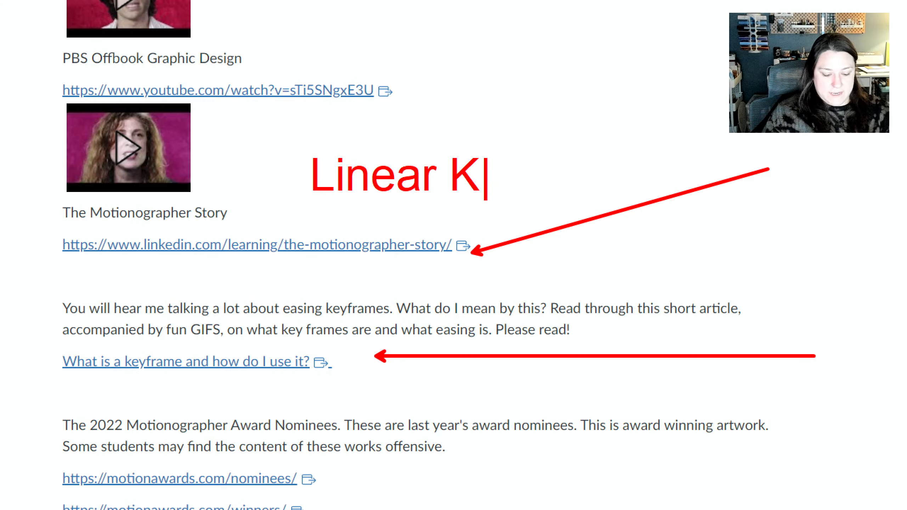
pyautogui.write("F's Bad")
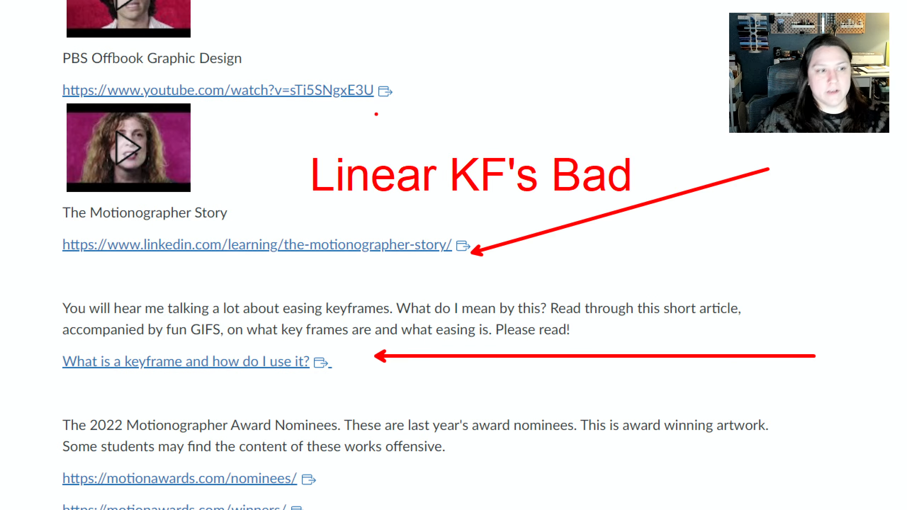
pyautogui.press('Escape')
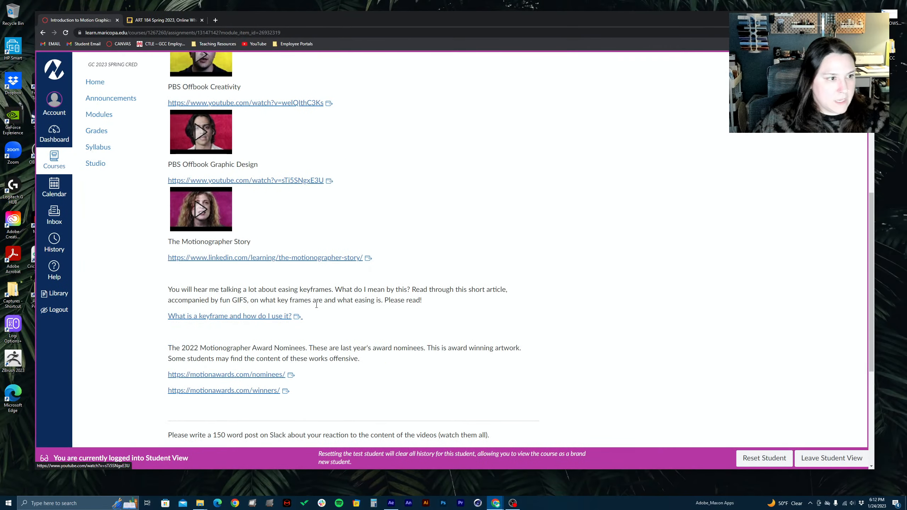
# Draw red arrows to the award nominees and winners links, the easing keyframes paragraph and The Motionographer Story link, and clear them
pyautogui.scroll(-2, 313, 356)
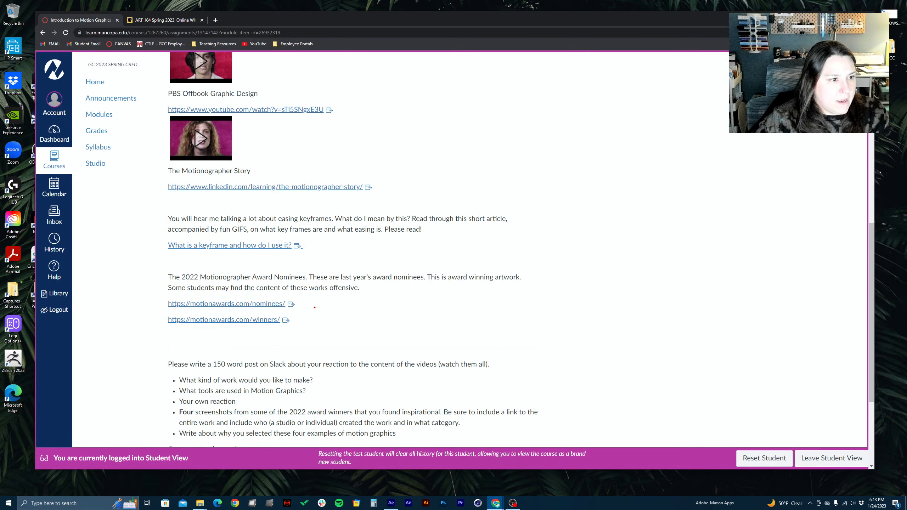
pyautogui.moveTo(308, 307); pyautogui.dragTo(433, 307)
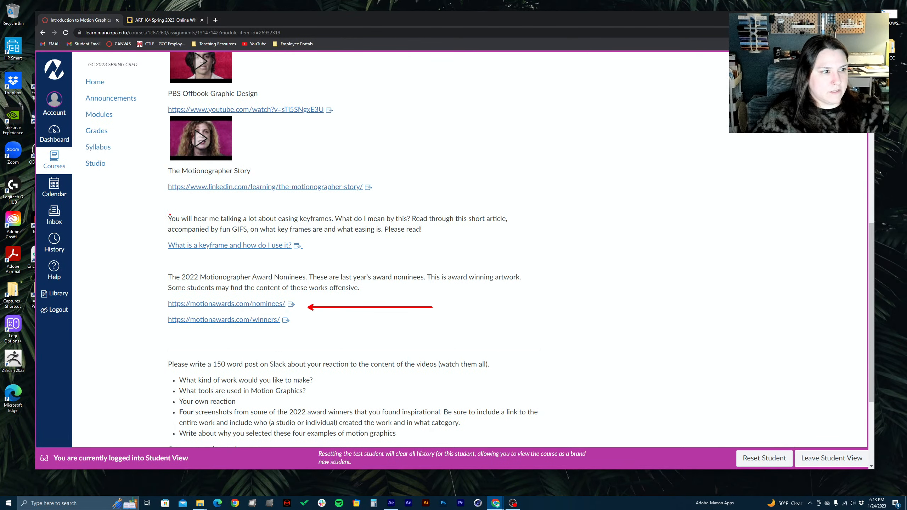
pyautogui.moveTo(162, 225); pyautogui.dragTo(97, 284)
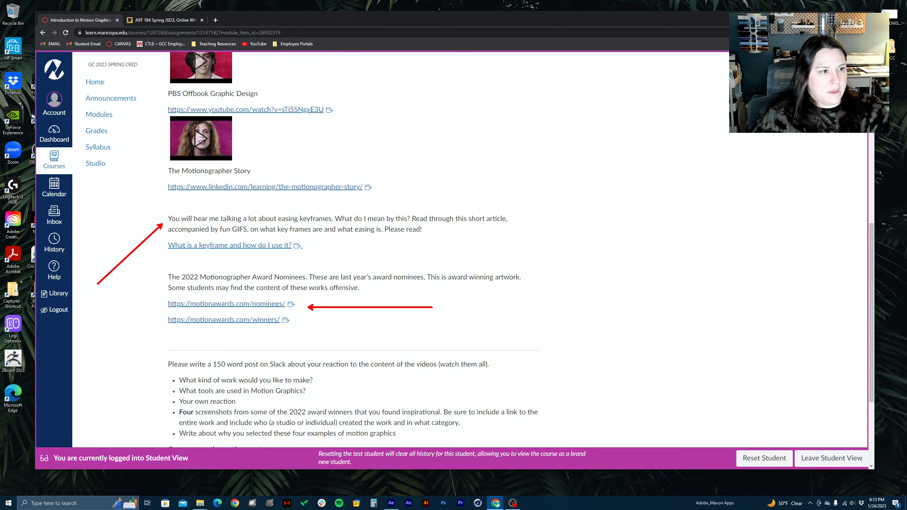
pyautogui.moveTo(384, 180); pyautogui.dragTo(530, 128)
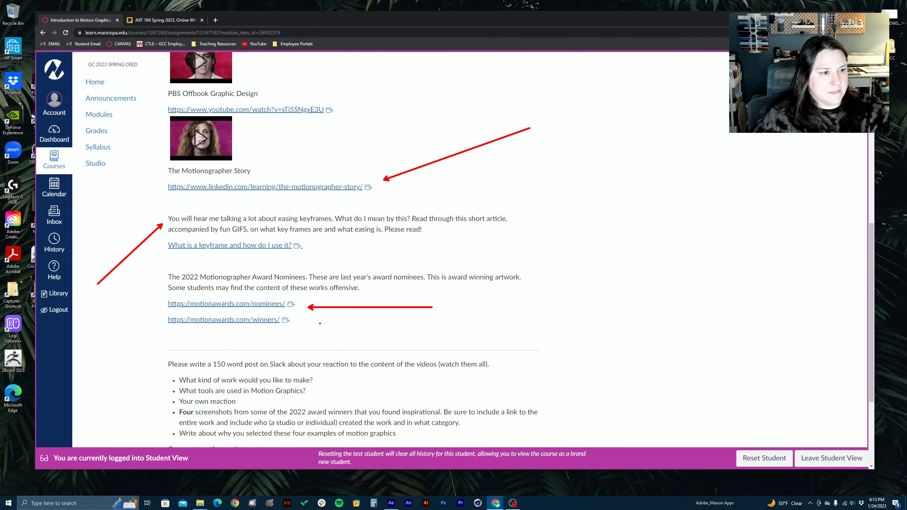
pyautogui.moveTo(315, 321); pyautogui.dragTo(508, 322)
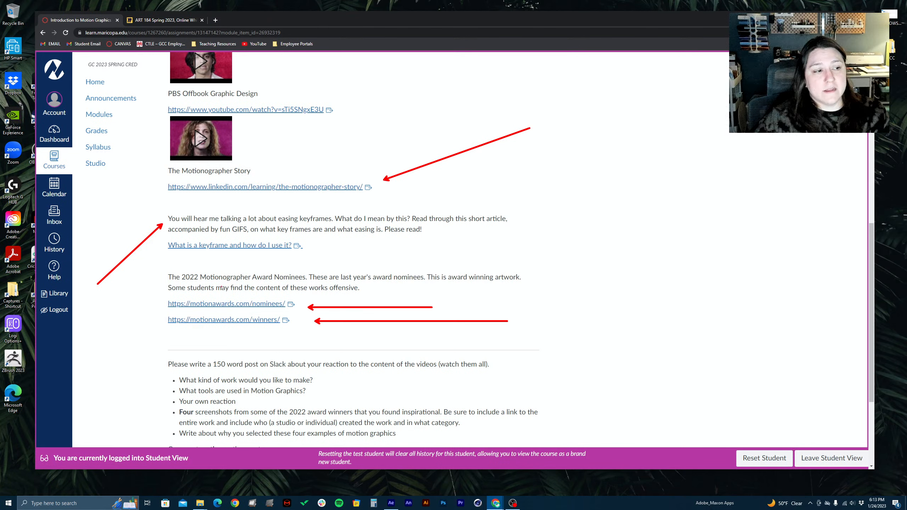
pyautogui.press('Escape')
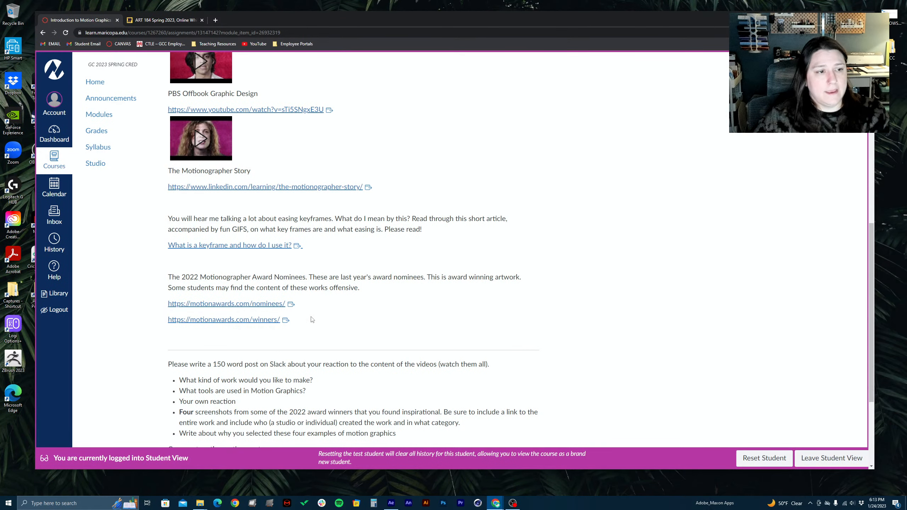
# Draw a red box around the Slack post and deliverable requirements, and mark the first three bullet points with red strokes
pyautogui.scroll(-1, 337, 310)
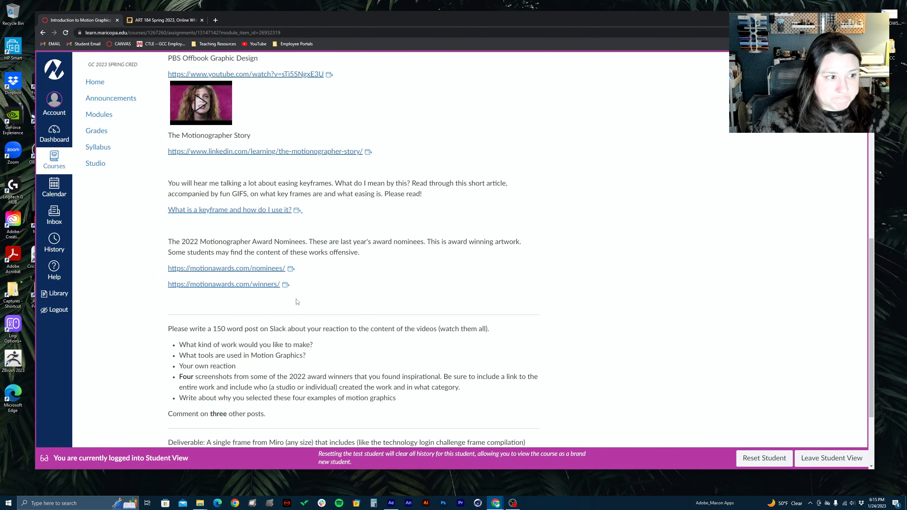
pyautogui.scroll(-3, 298, 302)
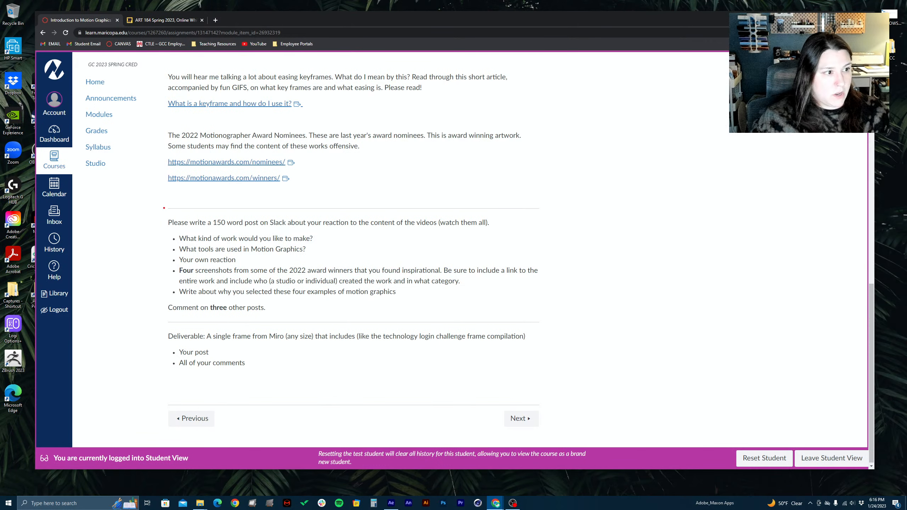
pyautogui.moveTo(160, 204)
pyautogui.mouseDown()
pyautogui.moveTo(491, 368)
pyautogui.moveTo(561, 373)
pyautogui.moveTo(550, 399)
pyautogui.mouseUp()
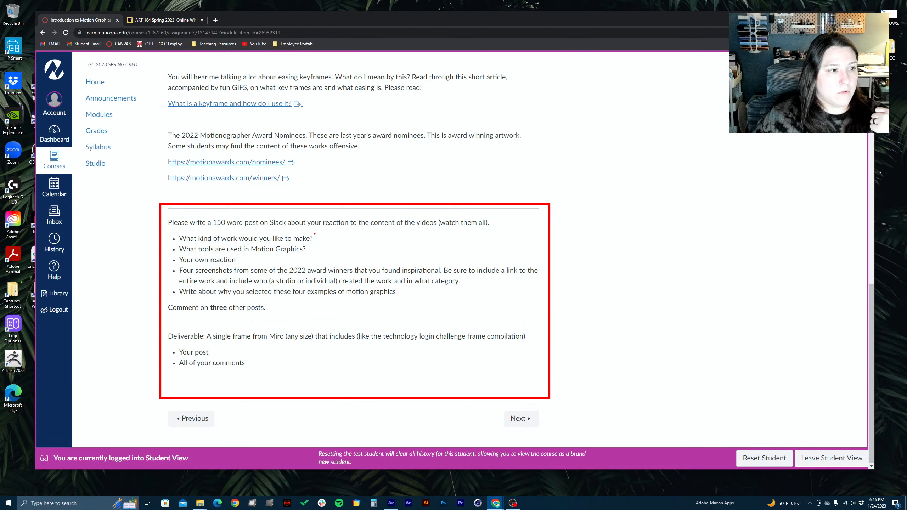
pyautogui.moveTo(321, 238); pyautogui.dragTo(384, 232)
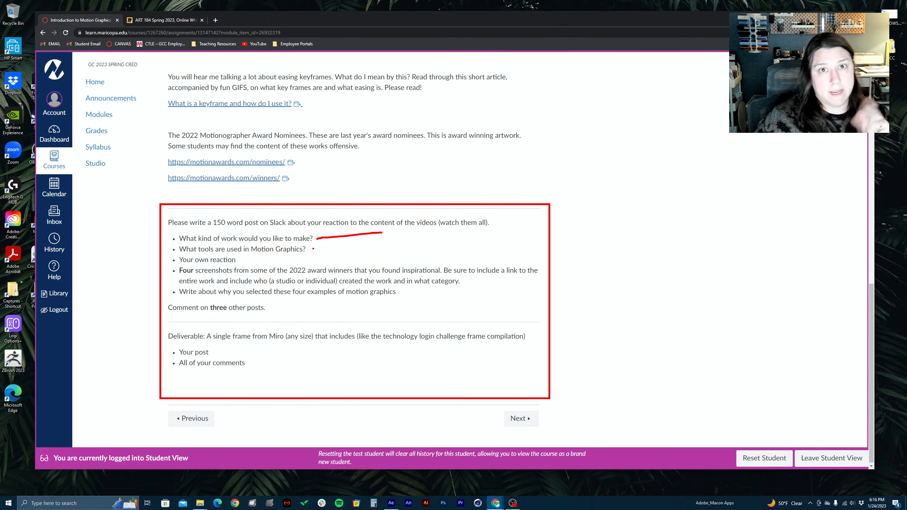
pyautogui.moveTo(313, 248); pyautogui.dragTo(372, 242)
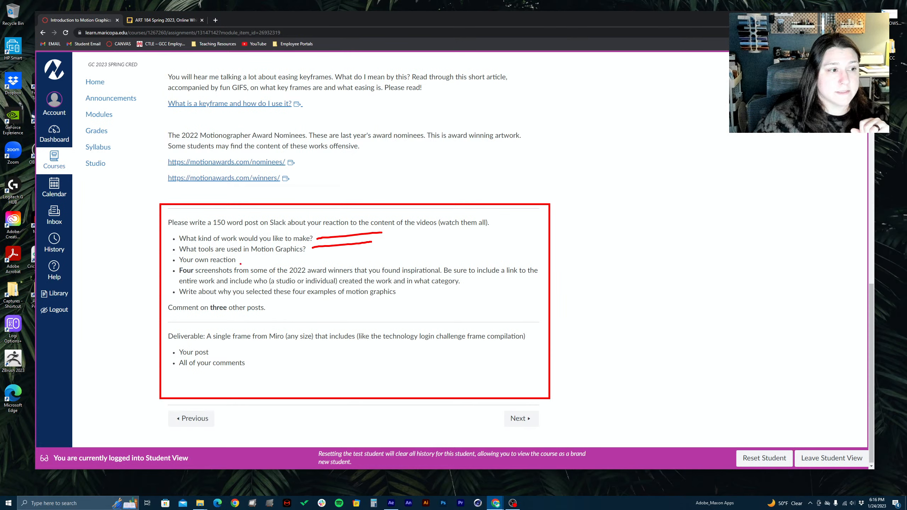
pyautogui.moveTo(240, 264); pyautogui.dragTo(285, 265)
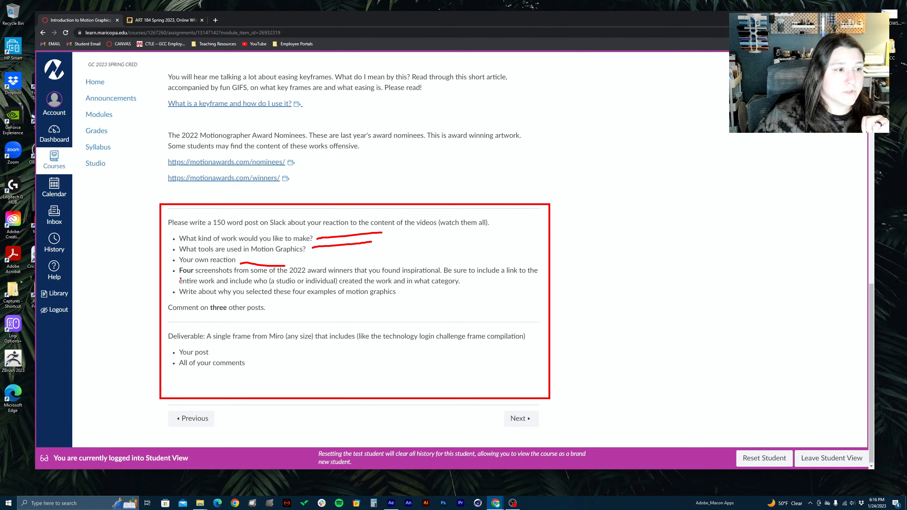
# Underline the four-screenshots requirement and "Comment on three other posts" in red, and bracket the 2022 award nominees section
pyautogui.moveTo(180, 279); pyautogui.dragTo(291, 275)
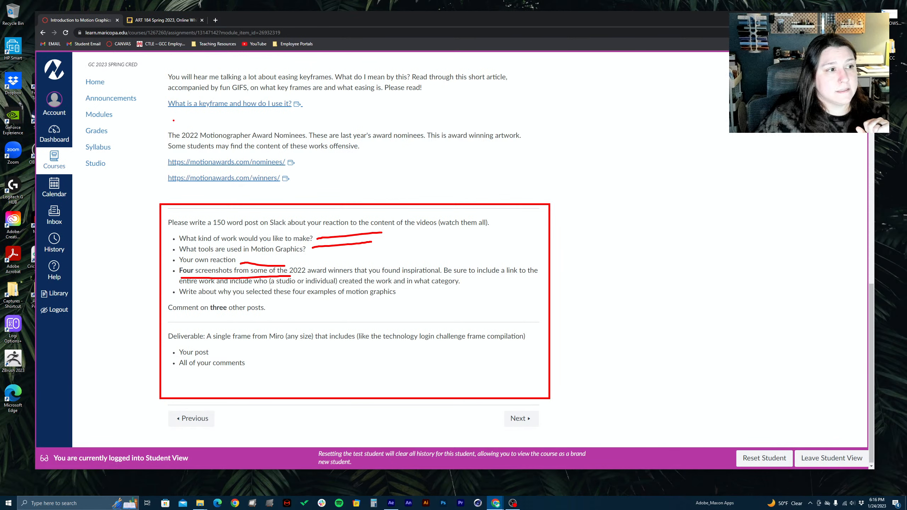
pyautogui.moveTo(158, 127)
pyautogui.mouseDown()
pyautogui.moveTo(142, 133)
pyautogui.moveTo(146, 170)
pyautogui.moveTo(183, 178)
pyautogui.mouseUp()
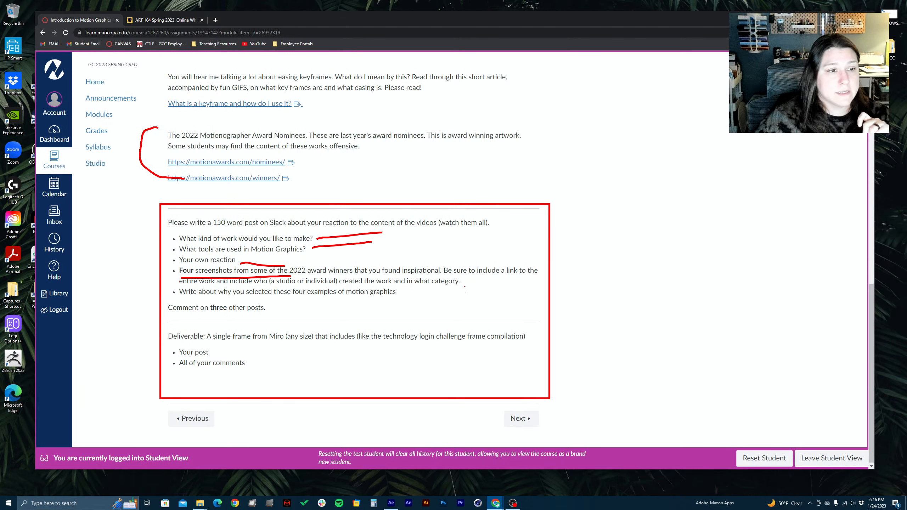
pyautogui.moveTo(466, 276); pyautogui.dragTo(546, 272)
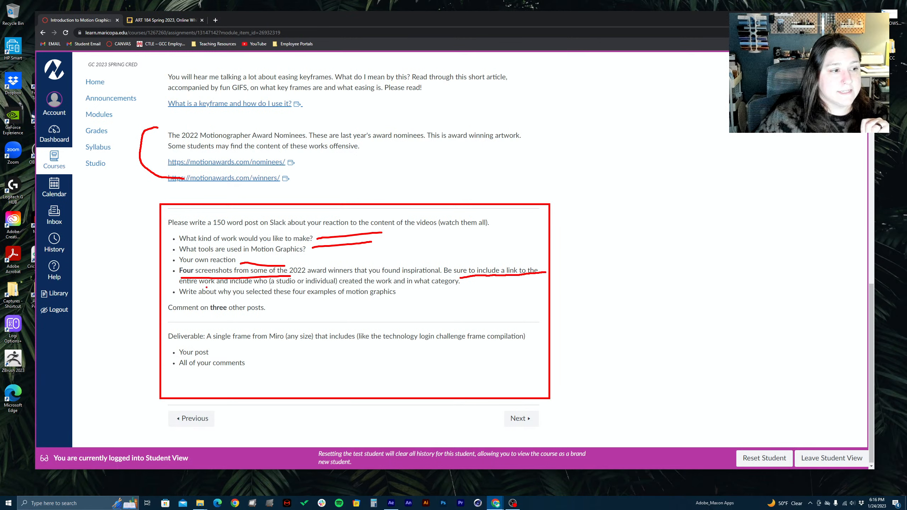
pyautogui.moveTo(194, 284); pyautogui.dragTo(345, 287)
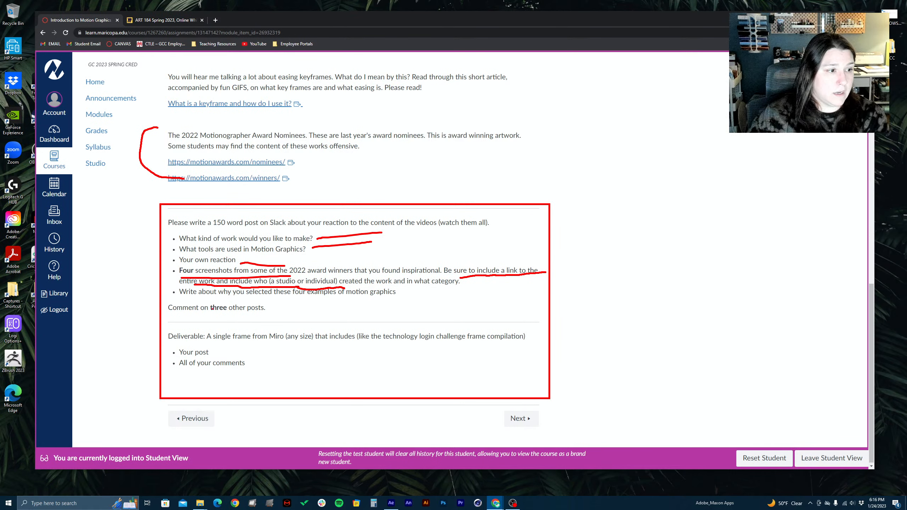
pyautogui.moveTo(180, 314); pyautogui.dragTo(275, 314)
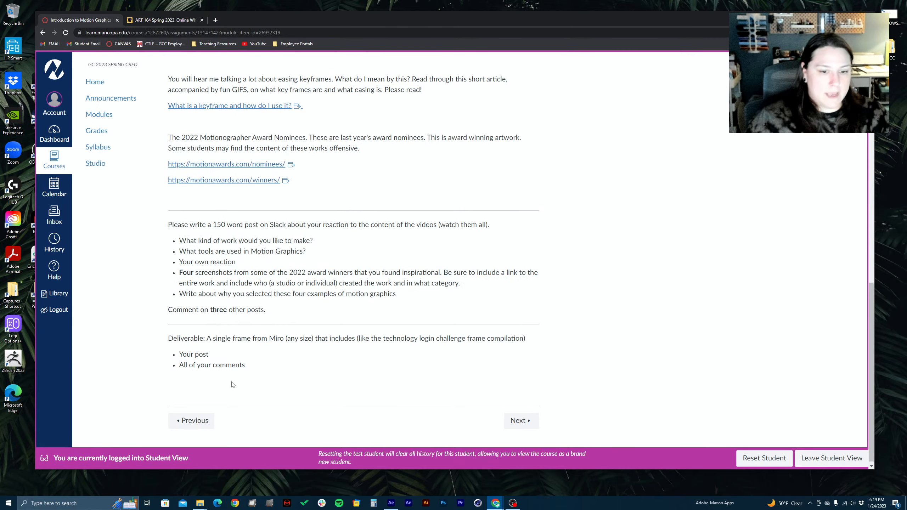
# Highlight the assignment's due time "11:59pm" and the full due date "Monday by 11:59pm", and clear the highlighting
pyautogui.scroll(15, 232, 384)
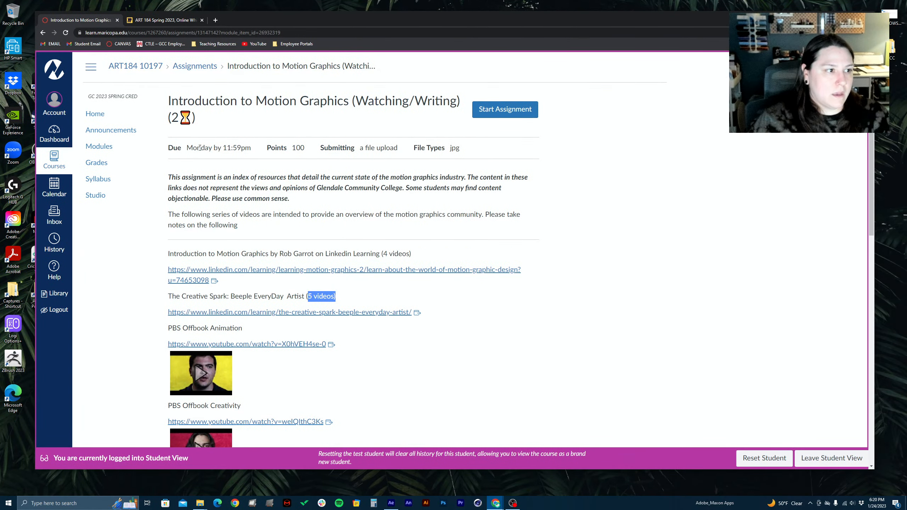
pyautogui.moveTo(224, 148); pyautogui.dragTo(257, 148)
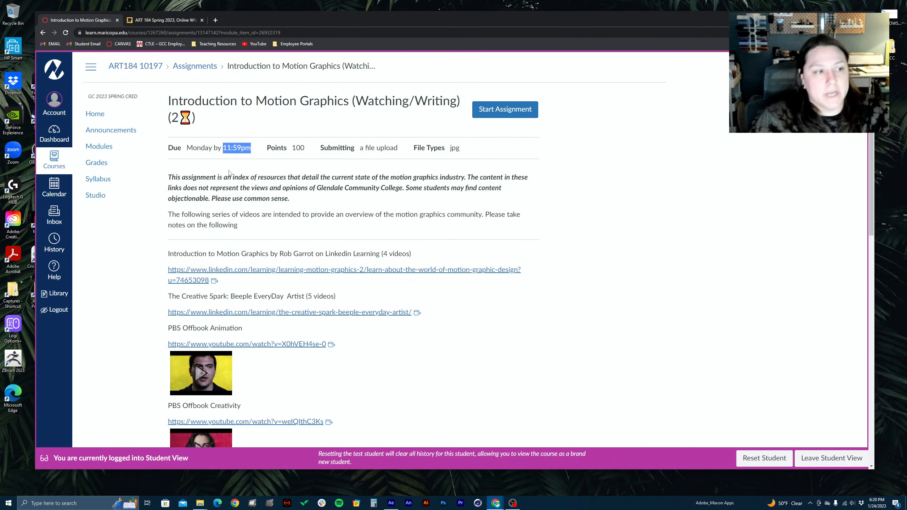
pyautogui.click(205, 195)
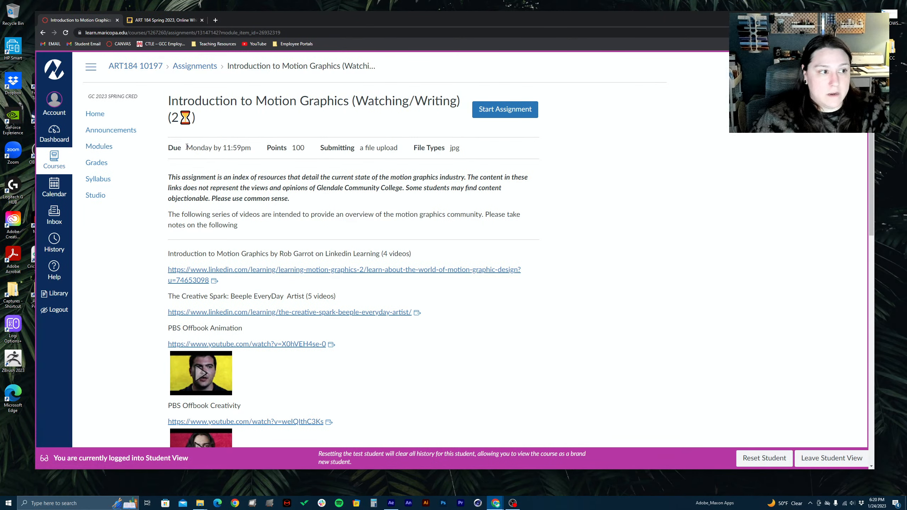
pyautogui.moveTo(187, 147); pyautogui.dragTo(262, 155)
pyautogui.click(205, 173)
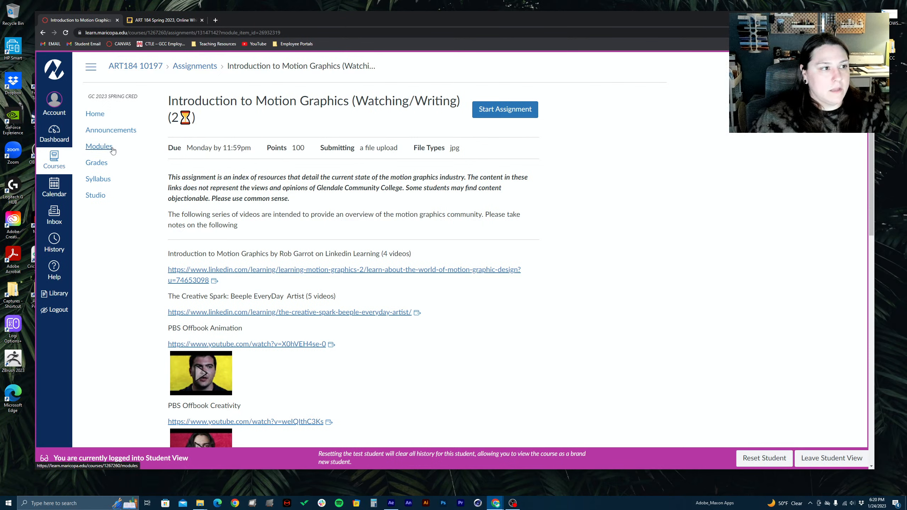
# Return to the course modules list and open the Typography in Motion Design assignment
pyautogui.scroll(-8, 337, 186)
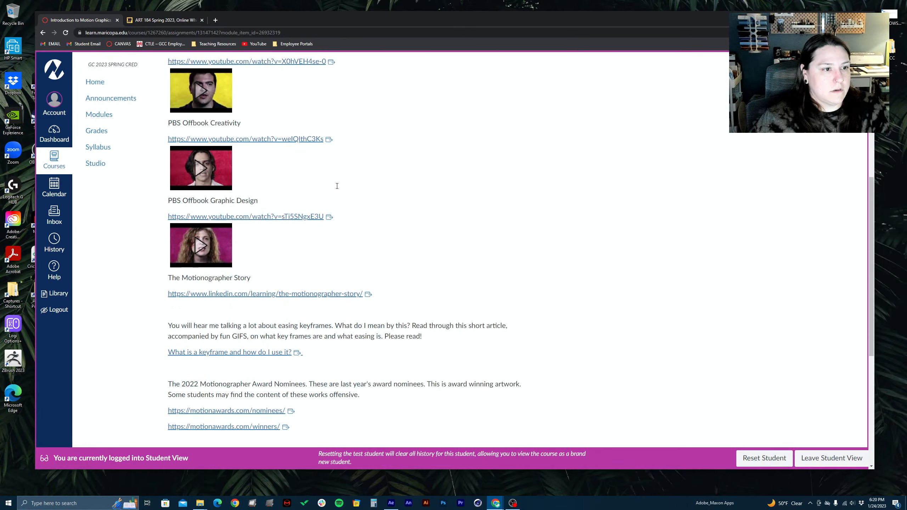
pyautogui.scroll(8, 337, 186)
pyautogui.hotkey('alt', 'Left')
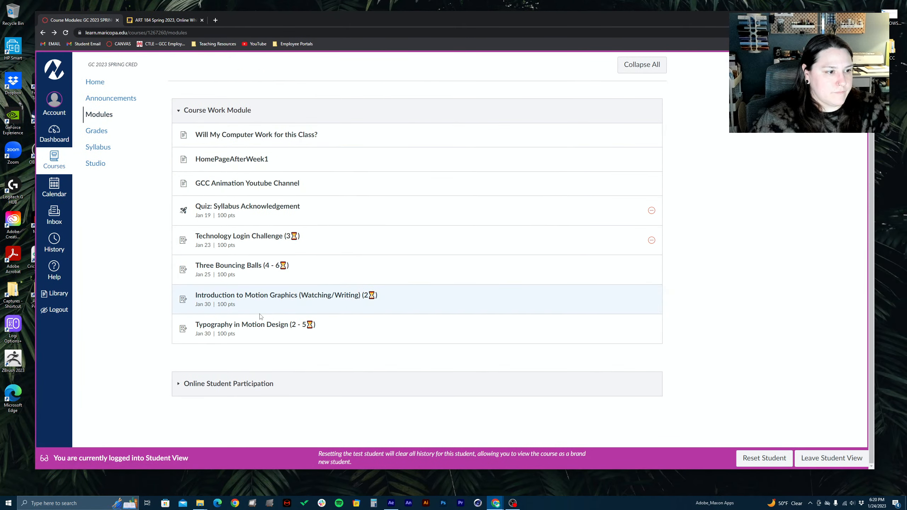
pyautogui.click(250, 324)
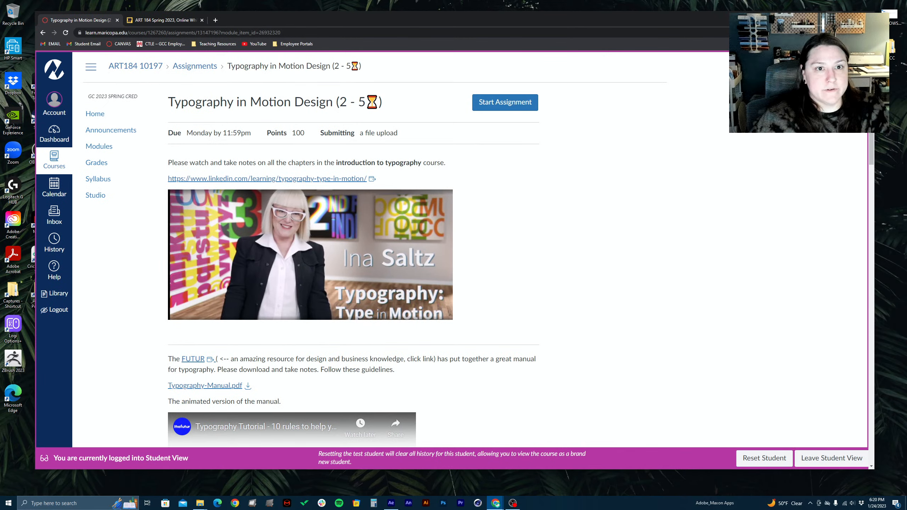
# Minimize the browser, switch to After Effects, and move the Main test composition's current time to 0:00:00:00
pyautogui.click(833, 16)
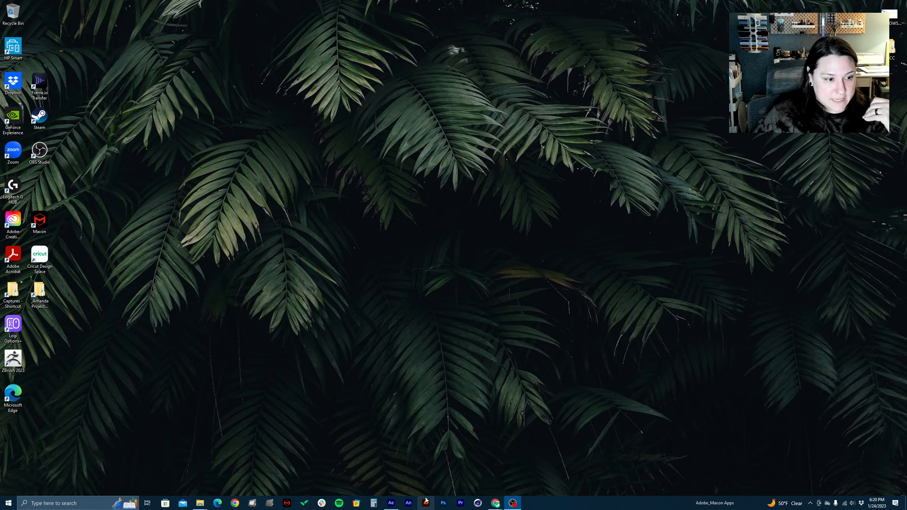
pyautogui.click(390, 502)
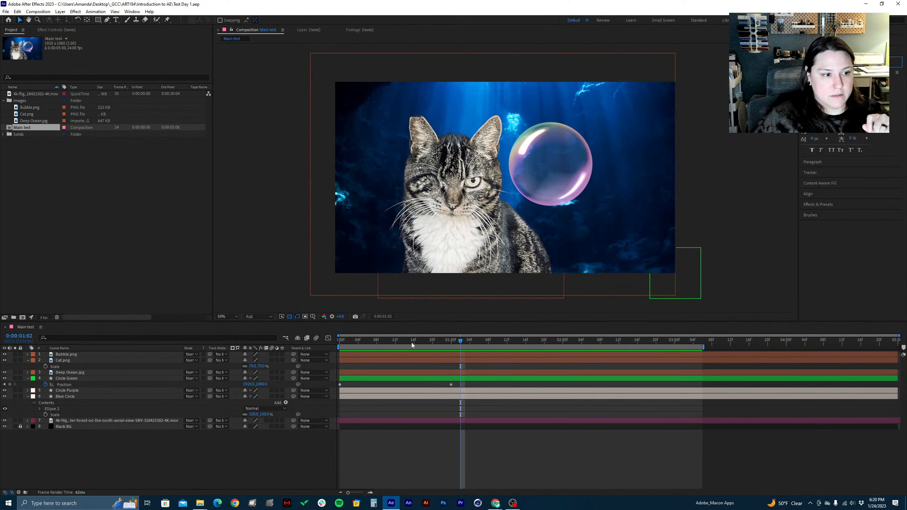
pyautogui.moveTo(411, 343); pyautogui.dragTo(315, 388)
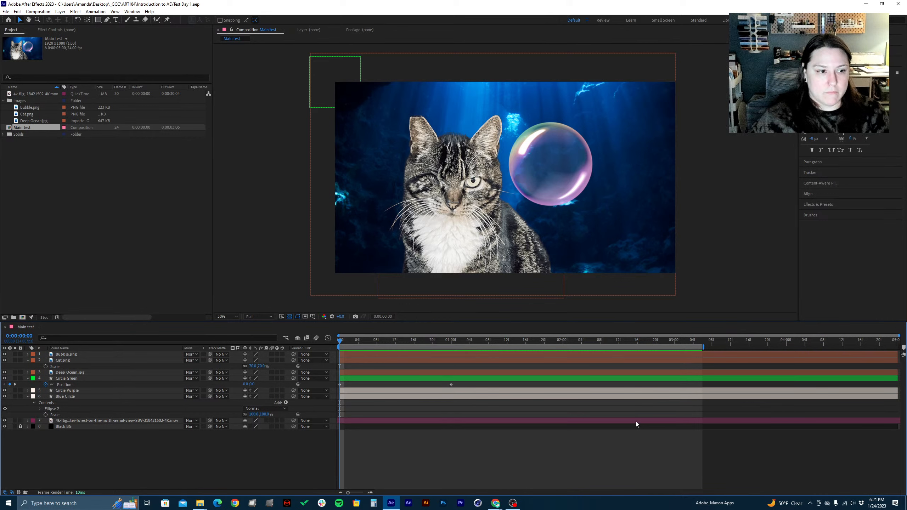
# Scrub the timeline back to its first frame and select the Main test composition in the project
pyautogui.click(408, 343)
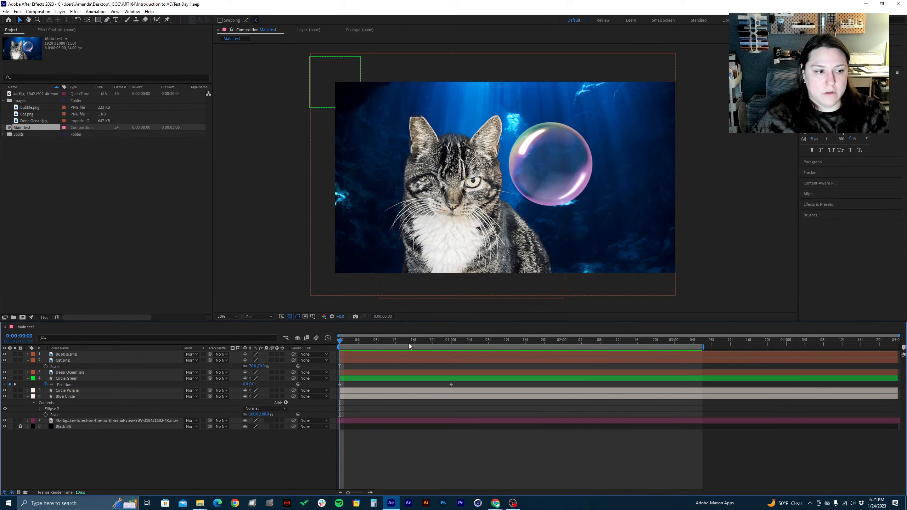
pyautogui.moveTo(408, 343); pyautogui.dragTo(302, 359)
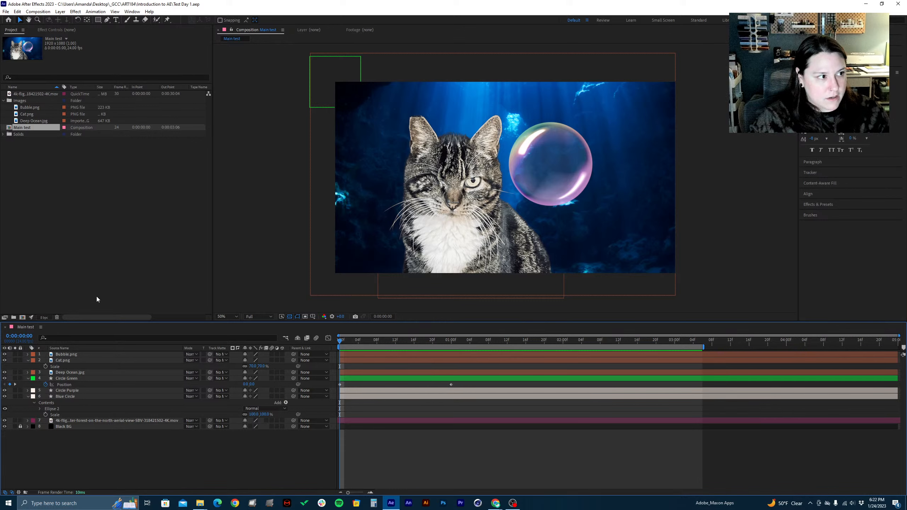
pyautogui.click(25, 128)
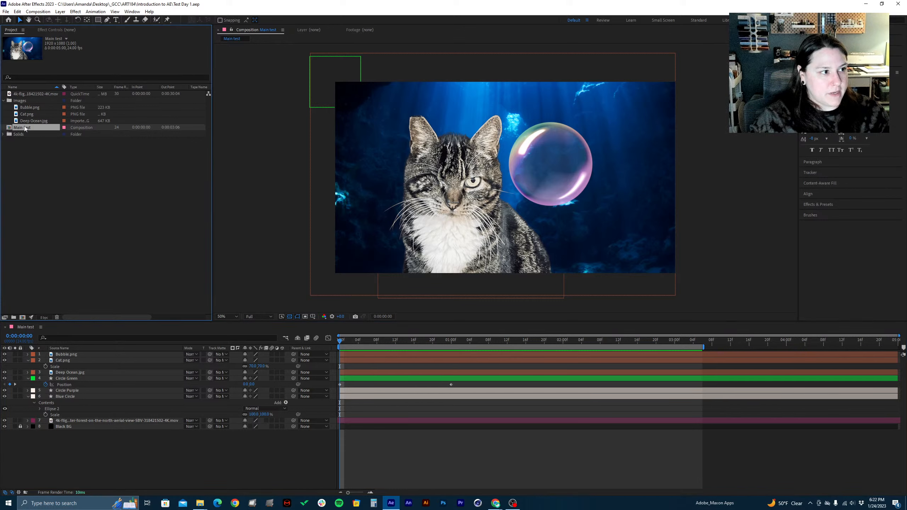
# Add the Main test composition to the Adobe Media Encoder queue and reposition the Media Encoder window over After Effects
pyautogui.click(111, 445)
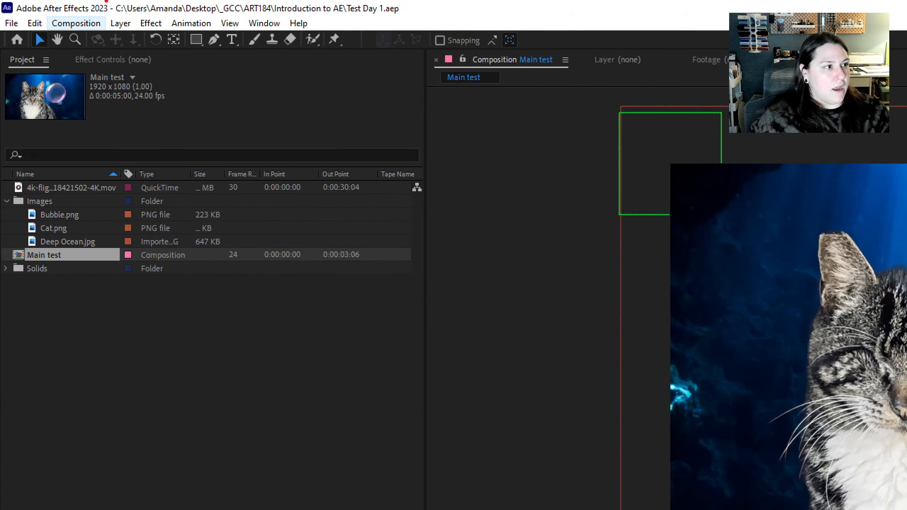
pyautogui.moveTo(85, 20); pyautogui.dragTo(202, 1)
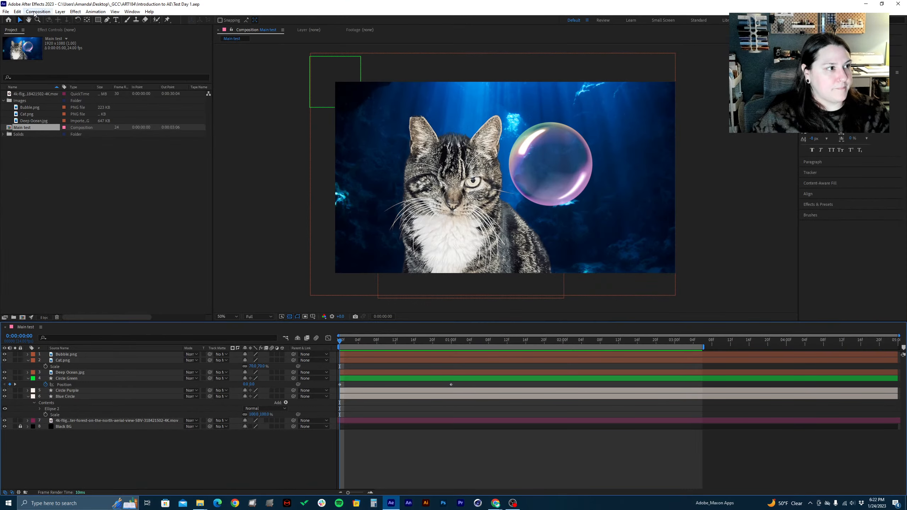
pyautogui.click(76, 23)
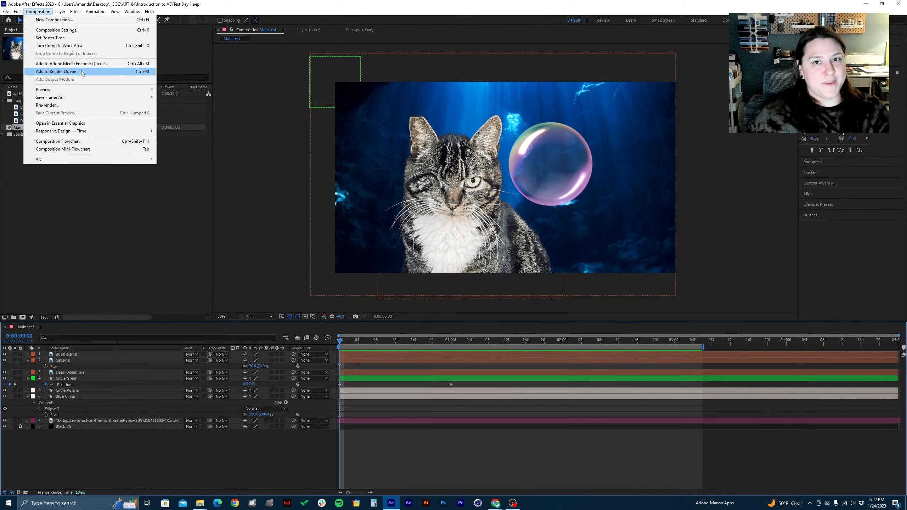
pyautogui.click(55, 67)
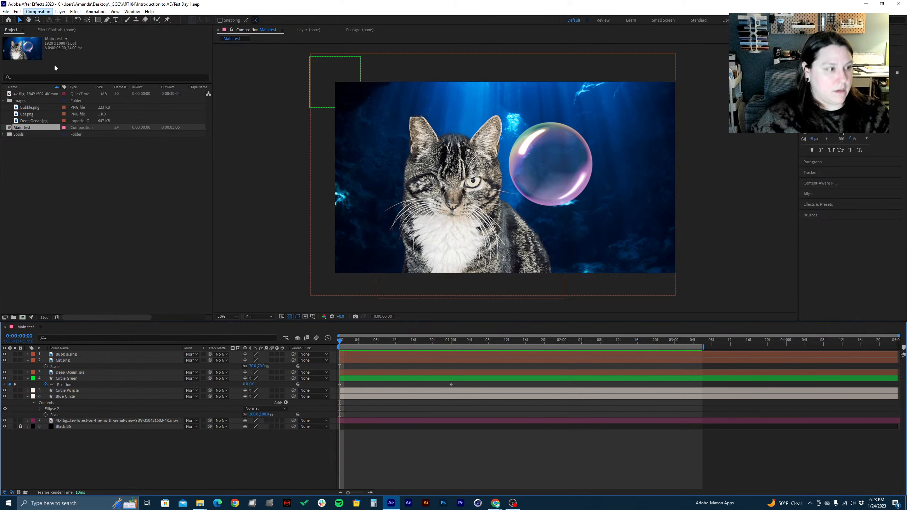
pyautogui.click(38, 11)
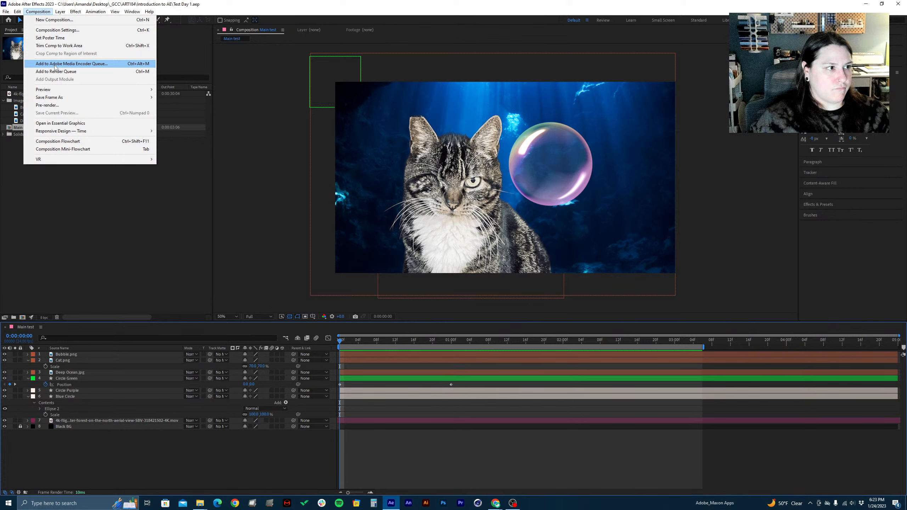
pyautogui.moveTo(109, 90)
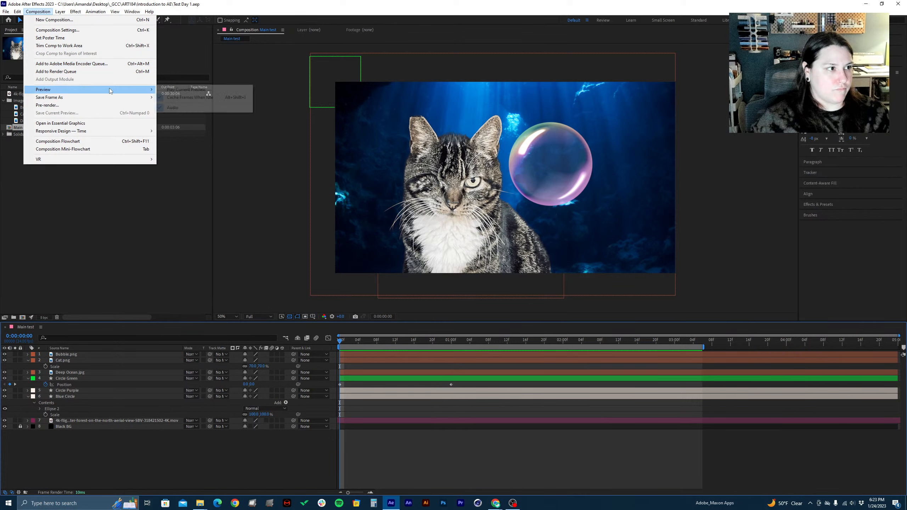
pyautogui.click(82, 63)
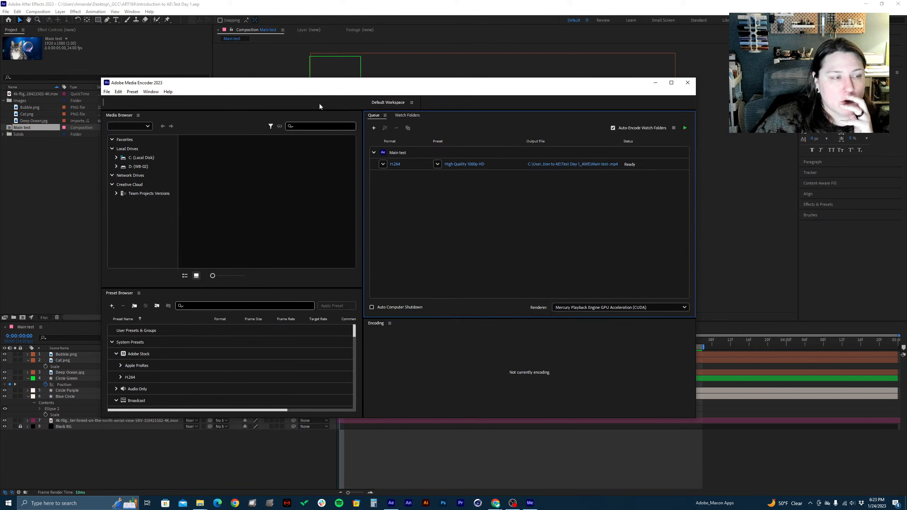
pyautogui.moveTo(318, 85); pyautogui.dragTo(353, 76)
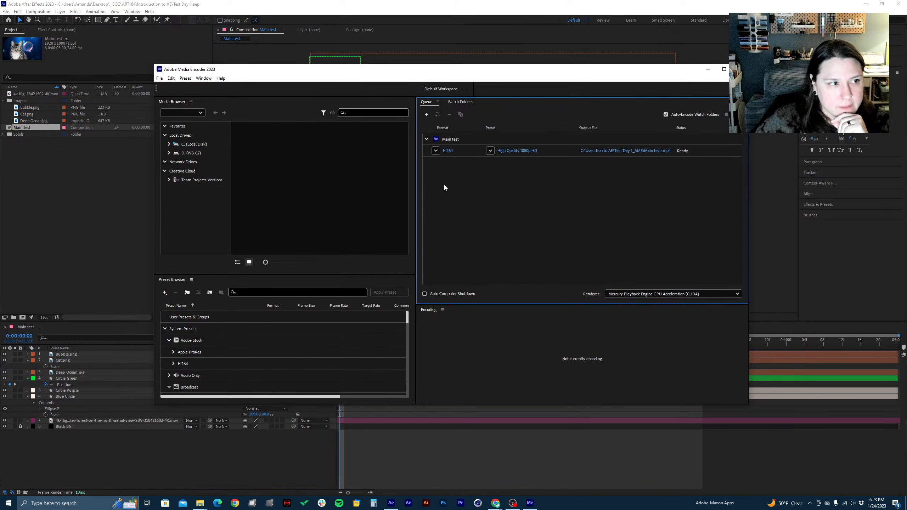
pyautogui.moveTo(375, 73); pyautogui.dragTo(375, 86)
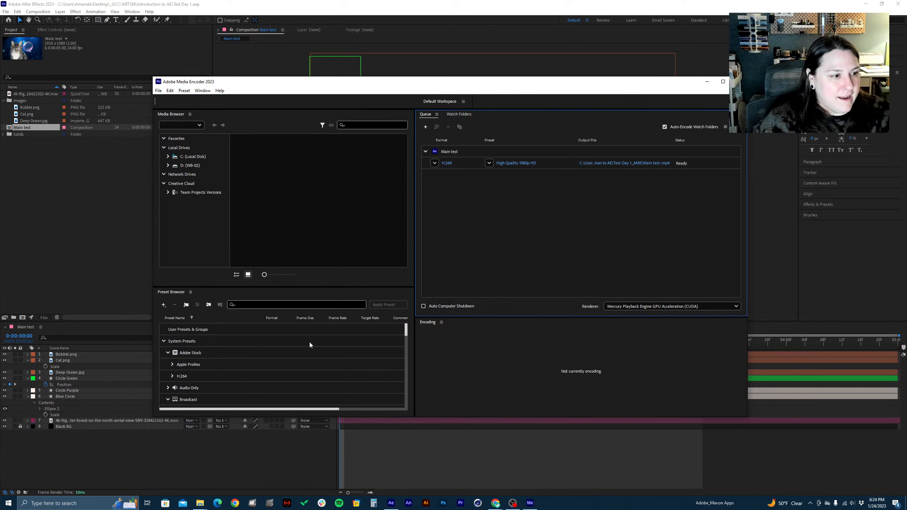
pyautogui.hotkey('alt', 'Tab')
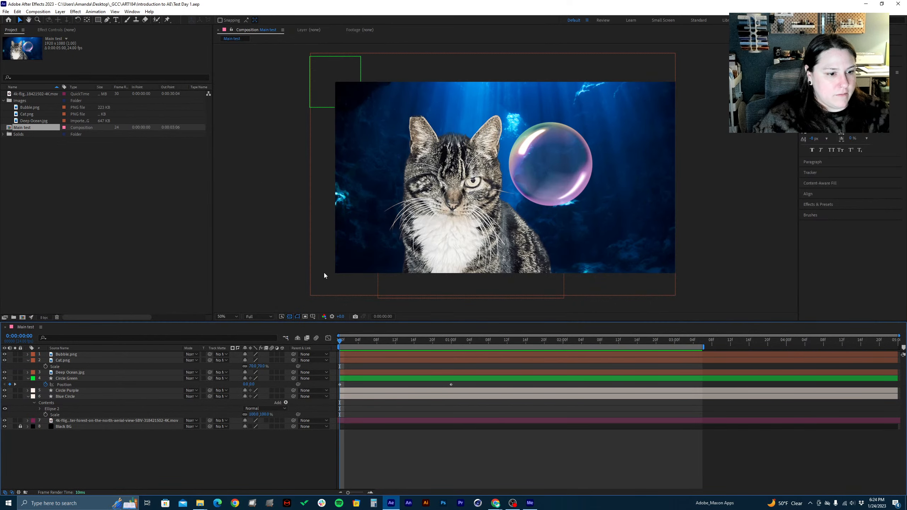
pyautogui.click(530, 502)
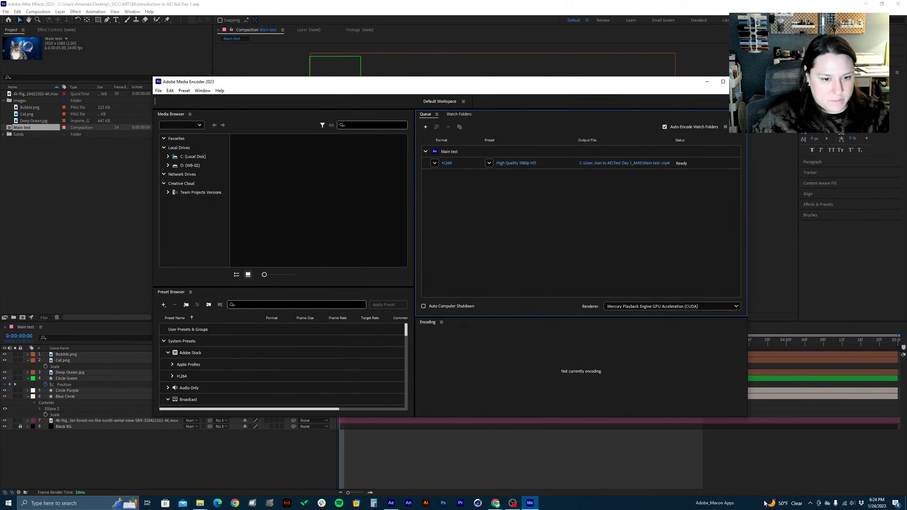
pyautogui.click(810, 503)
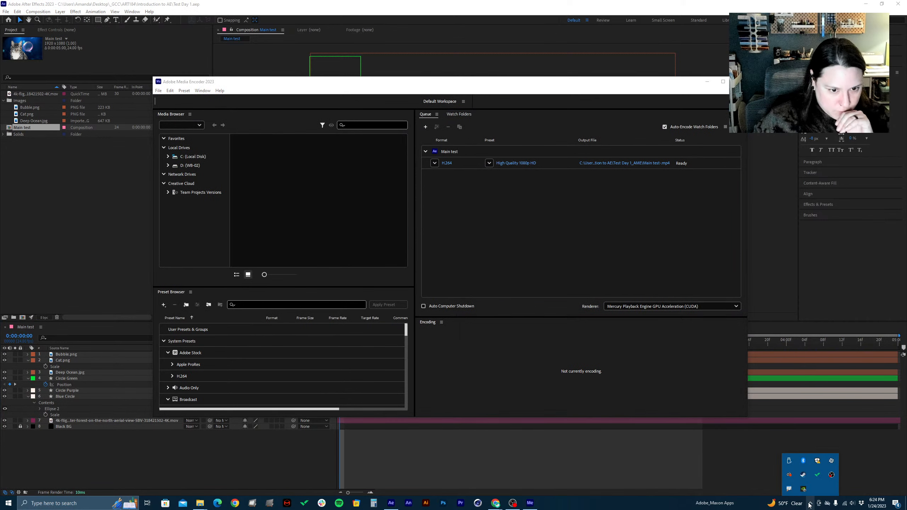
pyautogui.rightClick(785, 494)
pyautogui.click(749, 481)
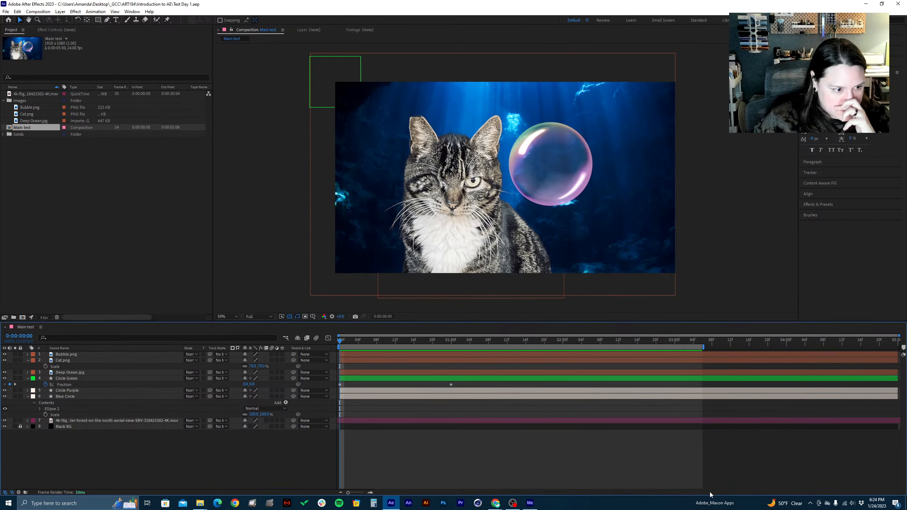
pyautogui.click(530, 503)
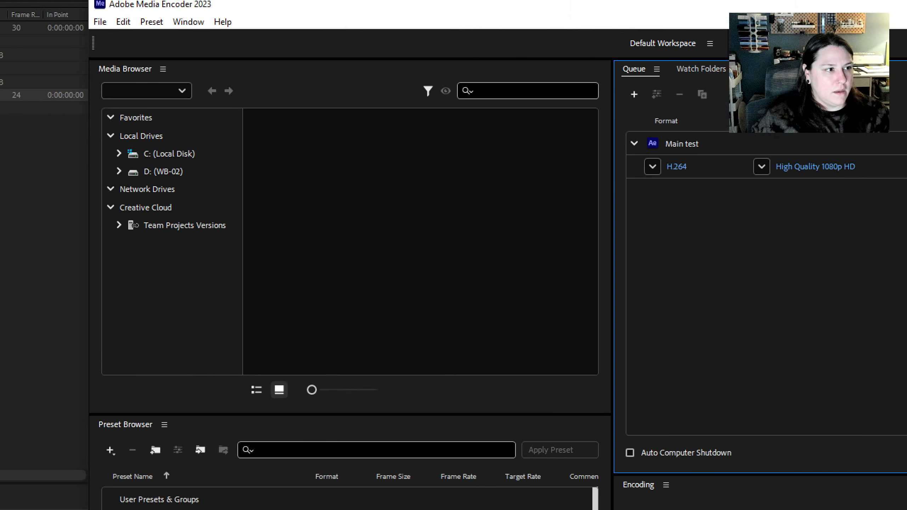
# Circle the Media Browser with a red annotation, clear it, and circle the Preset Browser
pyautogui.moveTo(59, 87)
pyautogui.mouseDown()
pyautogui.moveTo(107, 83)
pyautogui.moveTo(503, 136)
pyautogui.moveTo(632, 237)
pyautogui.moveTo(604, 394)
pyautogui.moveTo(439, 437)
pyautogui.moveTo(273, 413)
pyautogui.moveTo(166, 350)
pyautogui.moveTo(70, 106)
pyautogui.moveTo(95, 76)
pyautogui.mouseUp()
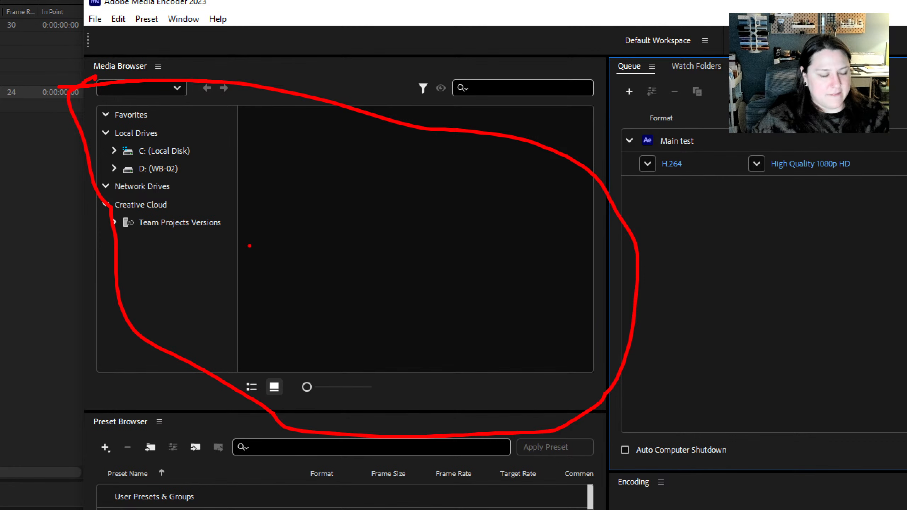
pyautogui.press('Escape')
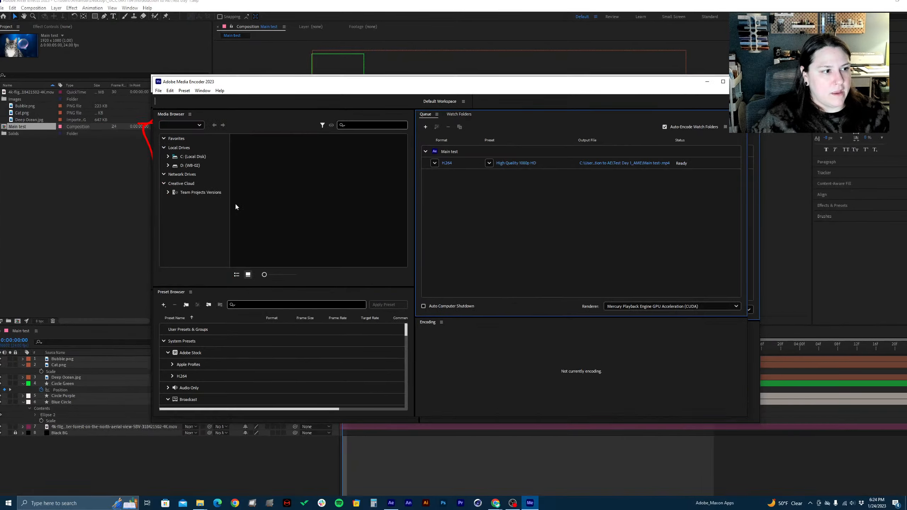
pyautogui.hotkey('ctrl', '1')
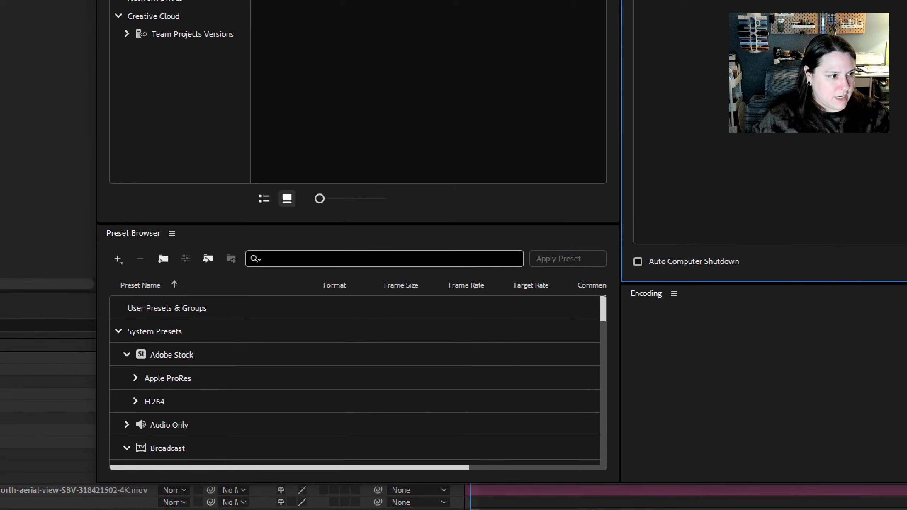
pyautogui.moveTo(101, 223)
pyautogui.mouseDown()
pyautogui.moveTo(618, 244)
pyautogui.moveTo(657, 343)
pyautogui.moveTo(632, 483)
pyautogui.moveTo(516, 504)
pyautogui.moveTo(390, 483)
pyautogui.moveTo(83, 464)
pyautogui.moveTo(71, 265)
pyautogui.moveTo(105, 224)
pyautogui.mouseUp()
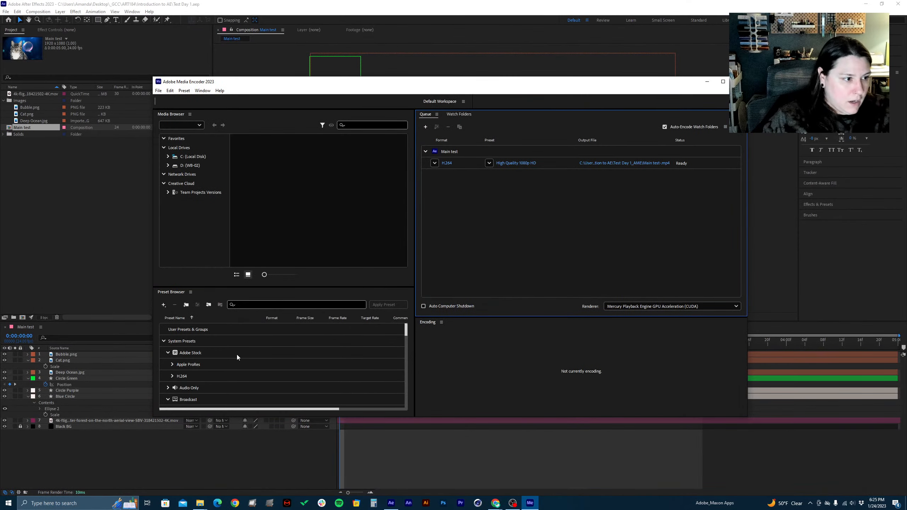
# Browse the system presets and collapse the Broadcast, Camera and DVD & Blu-ray preset groups
pyautogui.scroll(-3, 259, 361)
pyautogui.scroll(-2, 237, 354)
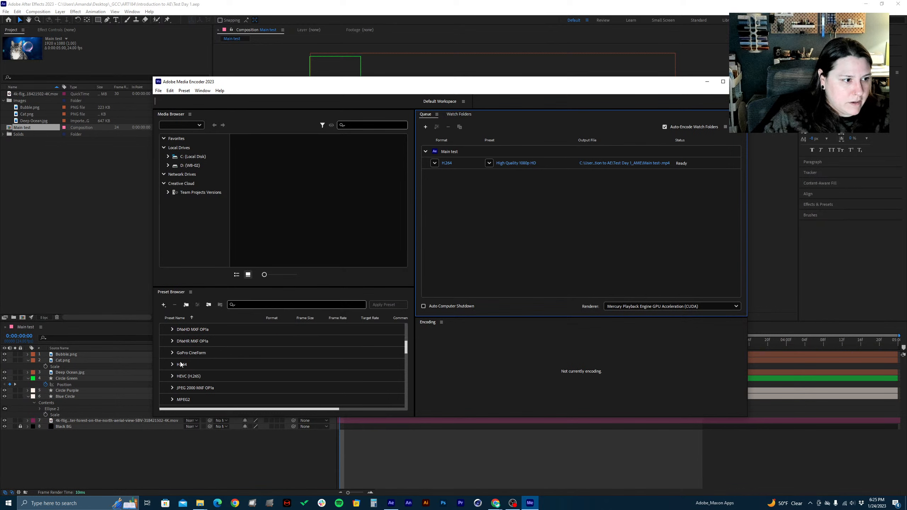
pyautogui.scroll(3, 182, 364)
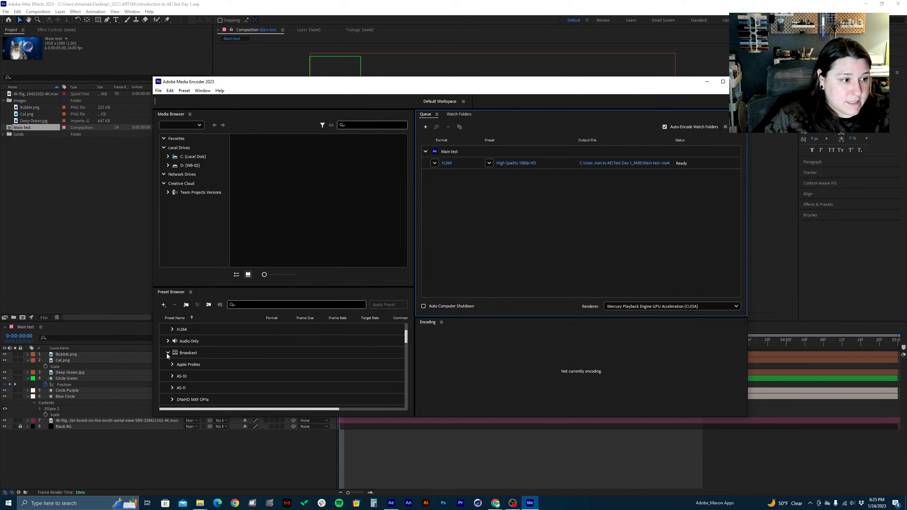
pyautogui.click(168, 353)
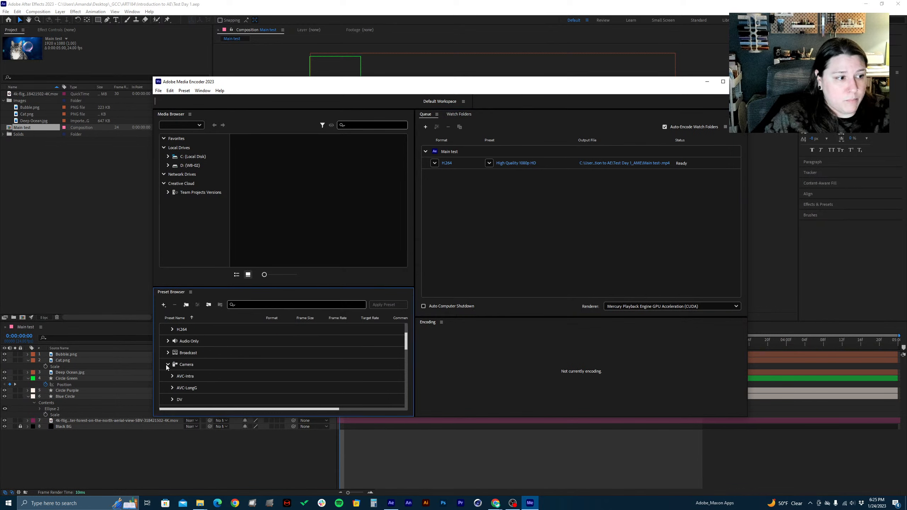
pyautogui.click(167, 365)
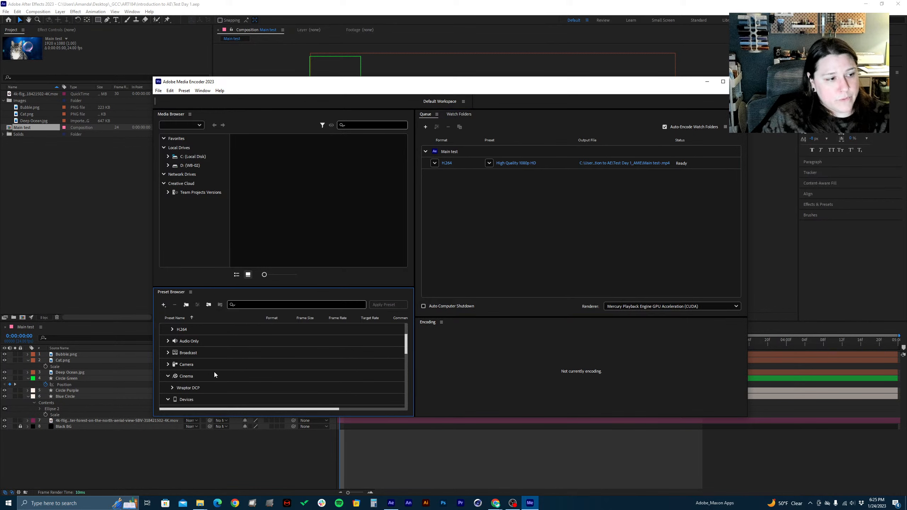
pyautogui.scroll(-3, 215, 374)
pyautogui.click(167, 376)
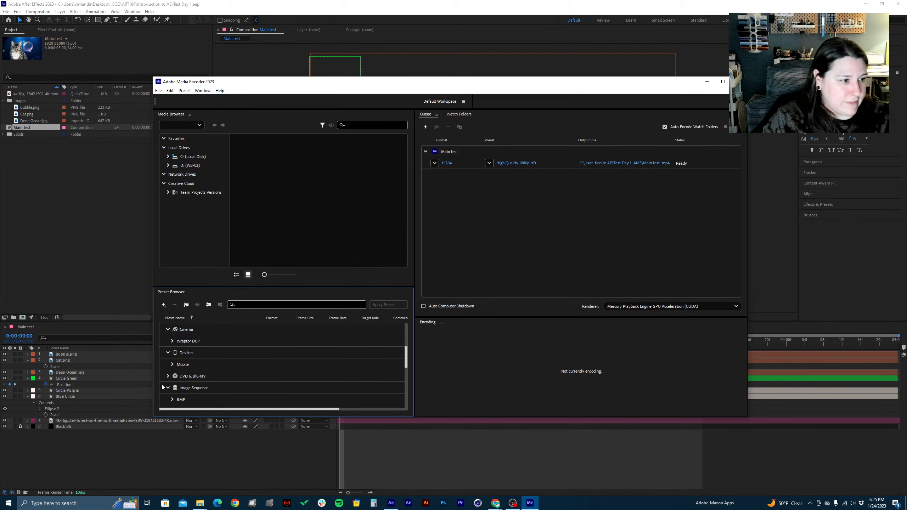
pyautogui.scroll(5, 170, 389)
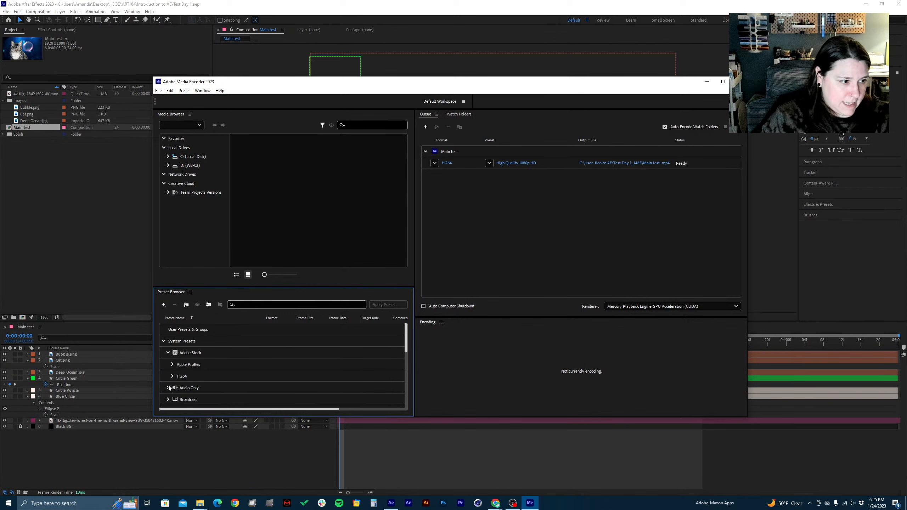
# Search the presets for "youtube" and apply the YouTube 1080p Full HD preset to the queued Main test composition
pyautogui.click(253, 302)
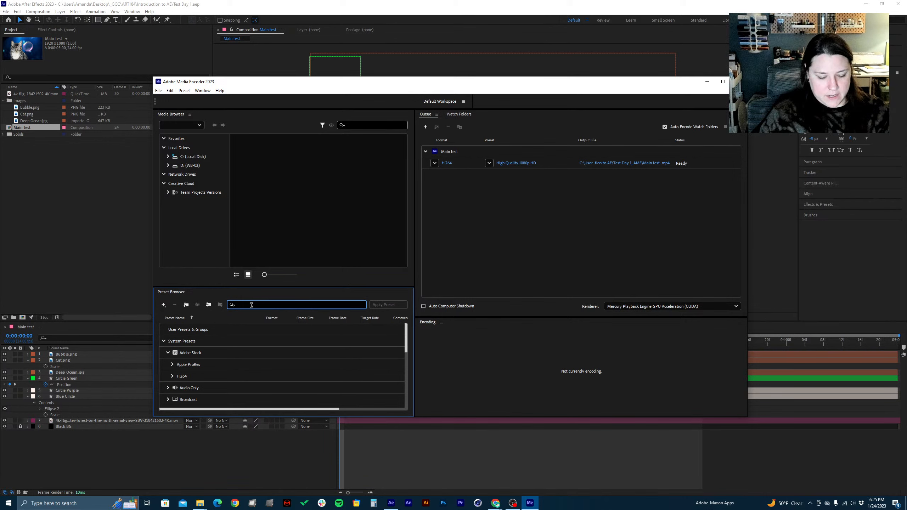
pyautogui.write('youtu')
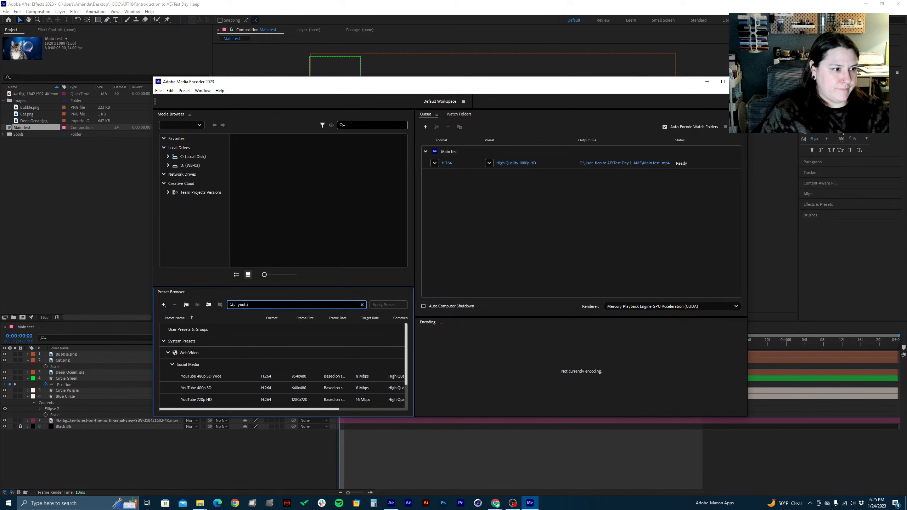
pyautogui.write('be')
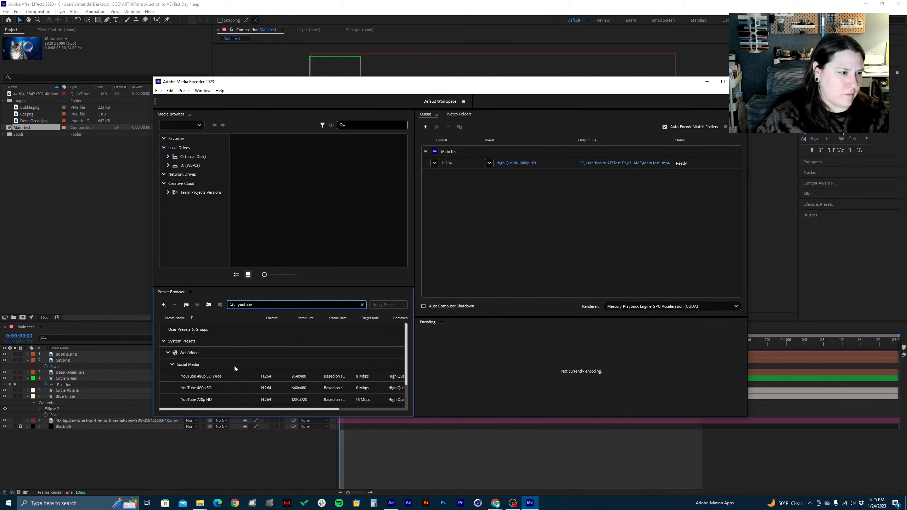
pyautogui.scroll(-1, 234, 366)
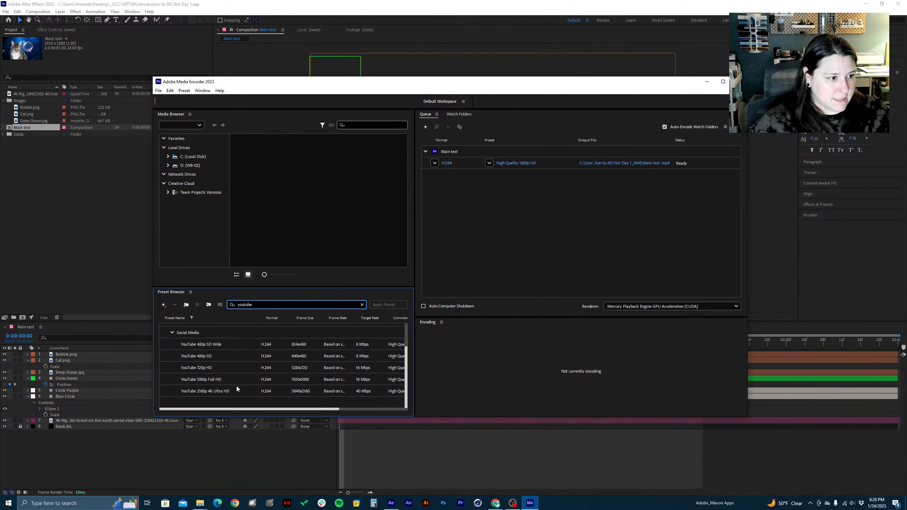
pyautogui.click(200, 380)
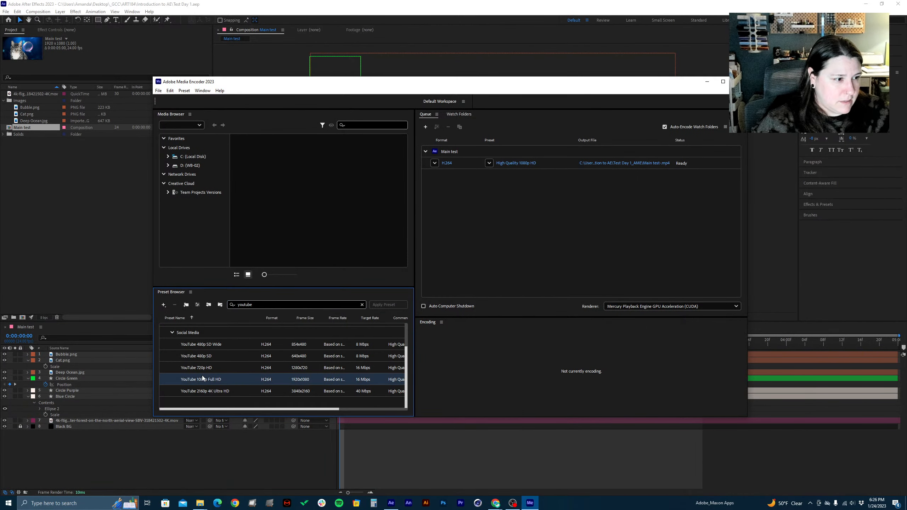
pyautogui.moveTo(202, 378); pyautogui.dragTo(503, 163)
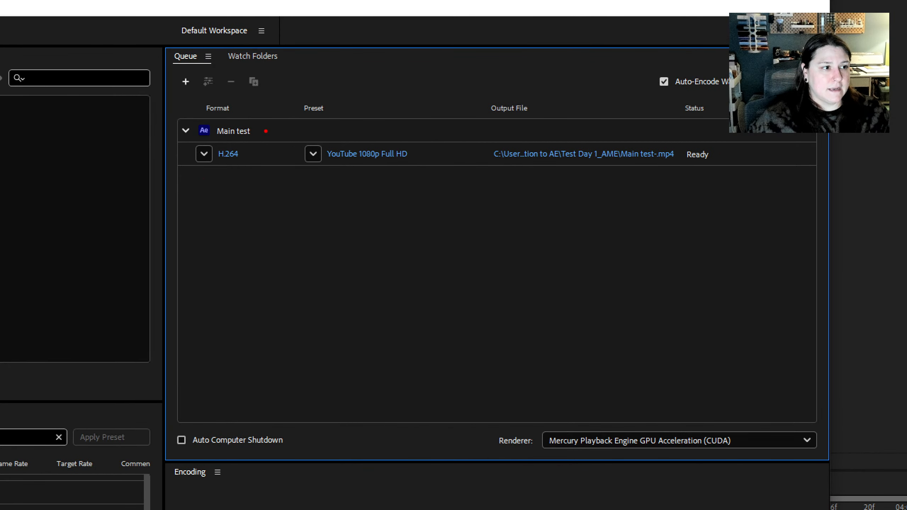
# Mark the Main test entry in the render queue with a red annotation line
pyautogui.moveTo(266, 131); pyautogui.dragTo(391, 105)
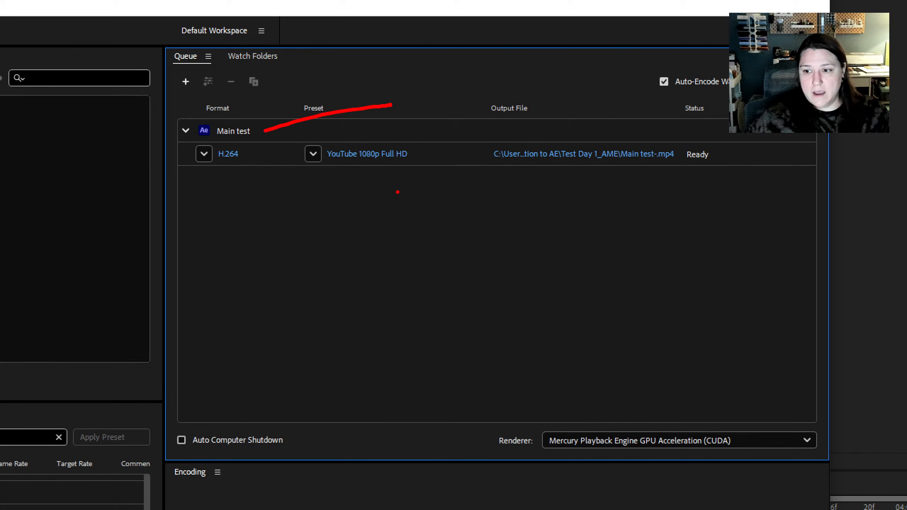
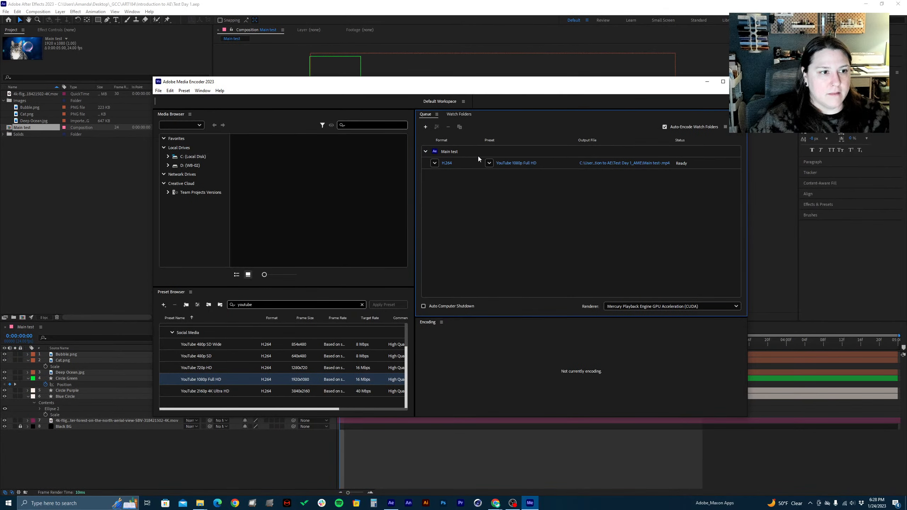
# Examine the context options of the queued Main test composition and the list of presets available for its H.264 output
pyautogui.click(478, 154)
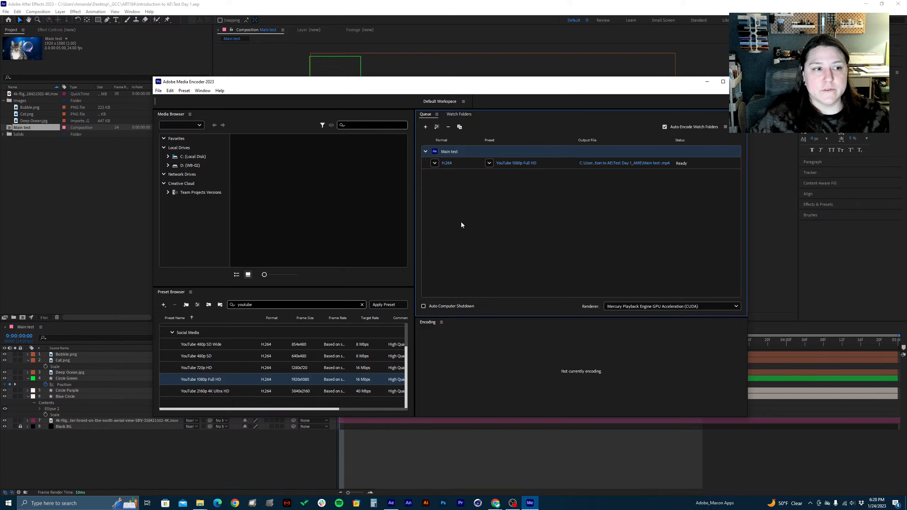
pyautogui.rightClick(454, 150)
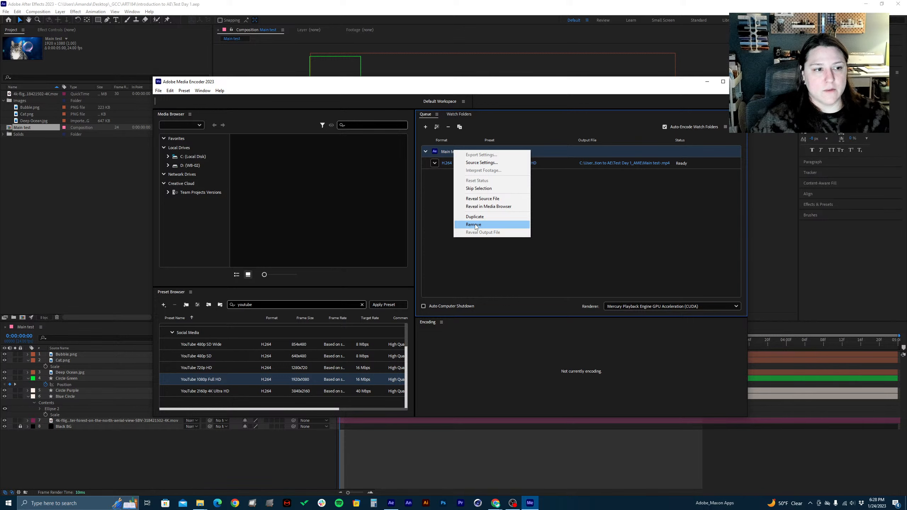
pyautogui.click(594, 204)
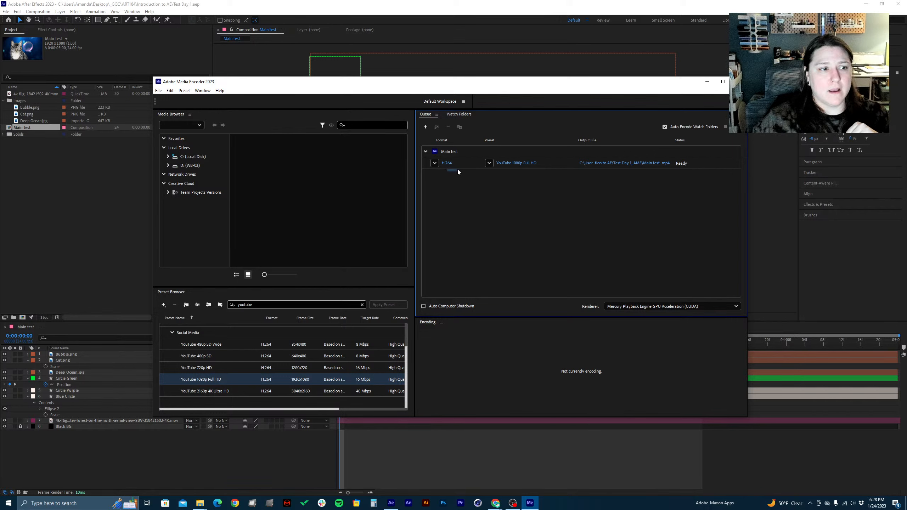
pyautogui.click(428, 152)
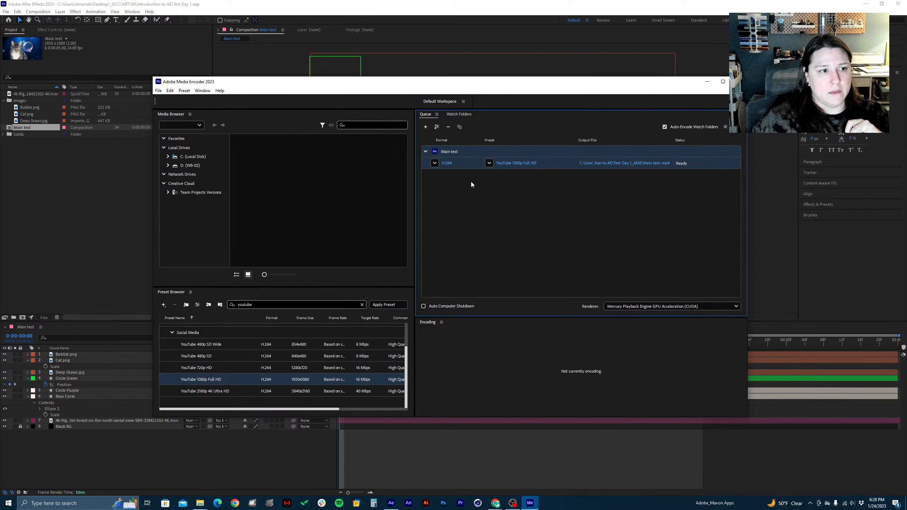
pyautogui.click(452, 175)
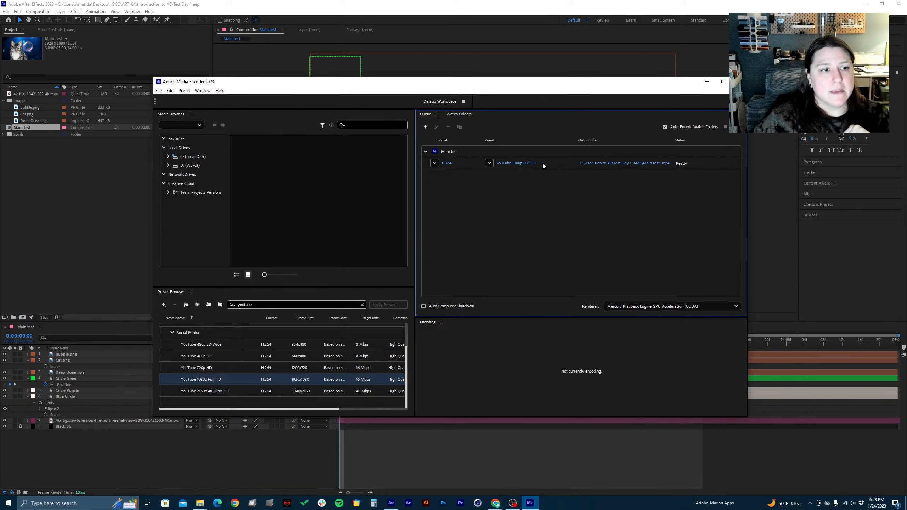
pyautogui.click(491, 163)
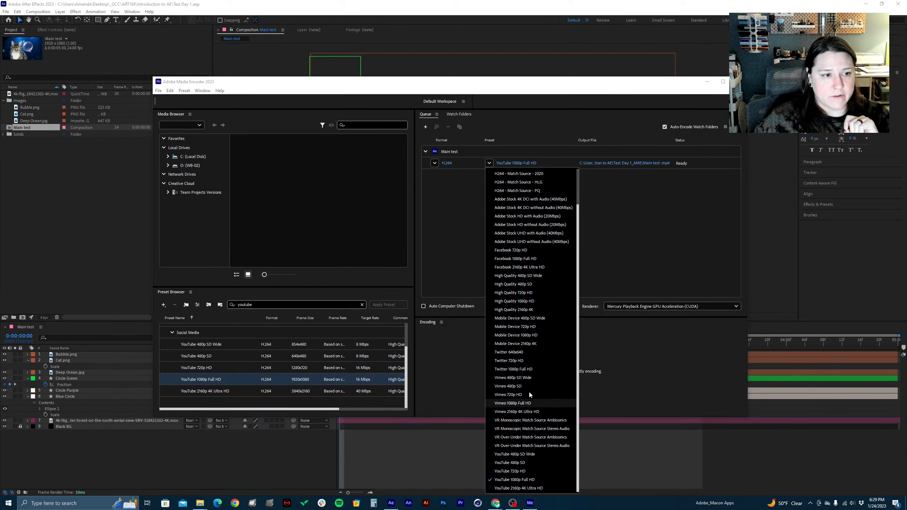
pyautogui.click(648, 260)
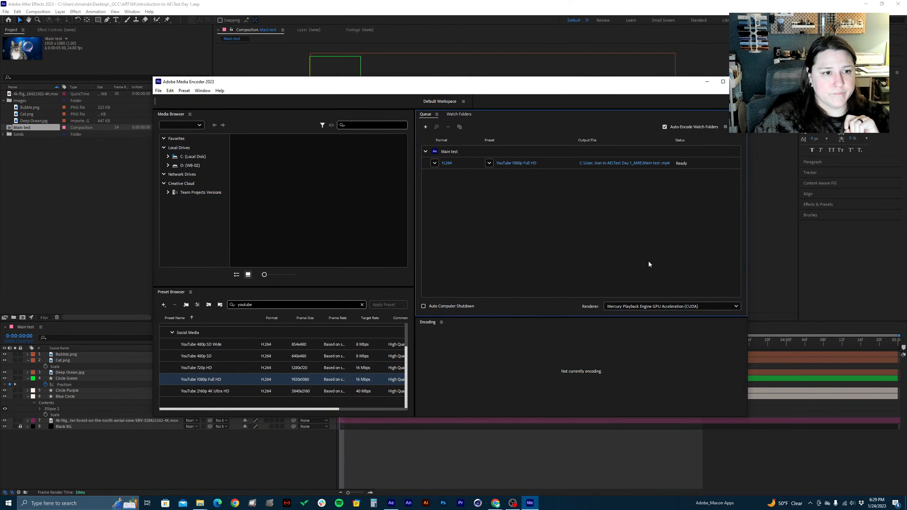
# Open the Main test output file location and browse to the Introduction to AE folder inside Desktop, _GCC, ART184
pyautogui.click(617, 164)
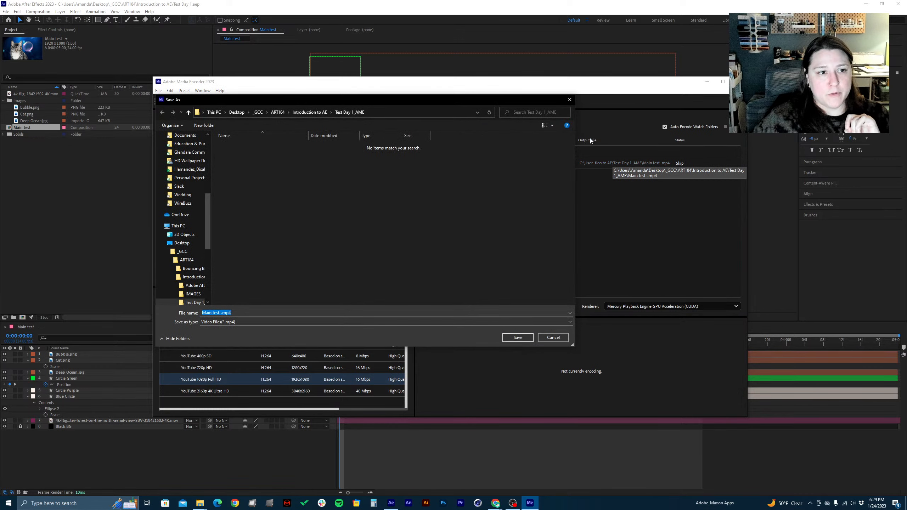
pyautogui.moveTo(447, 102); pyautogui.dragTo(570, 113)
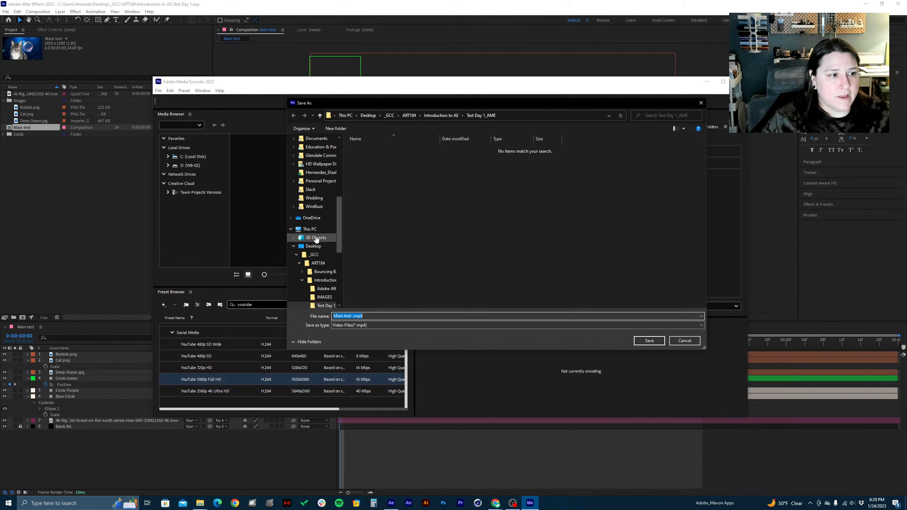
pyautogui.click(291, 229)
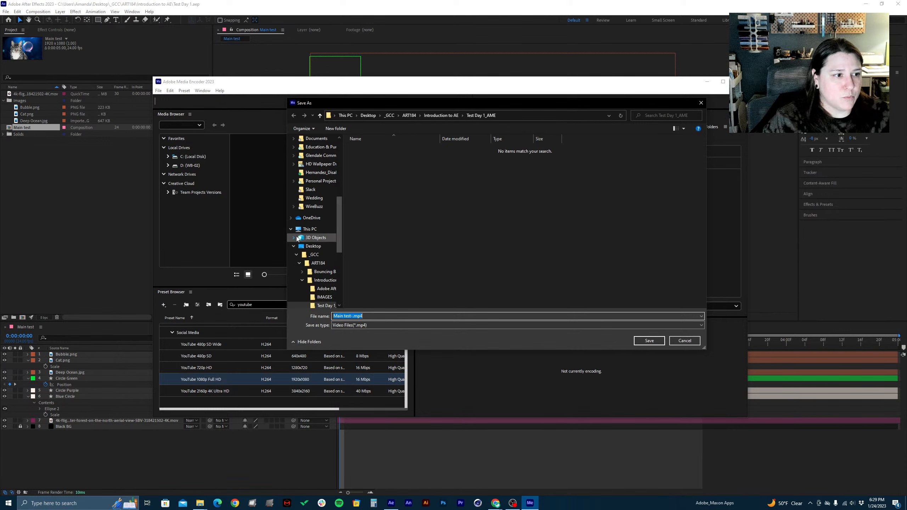
pyautogui.scroll(5, 292, 227)
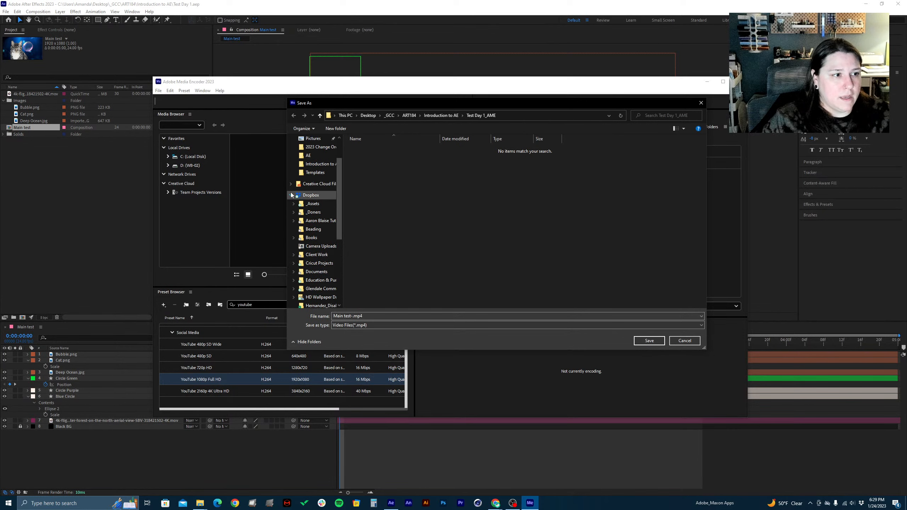
pyautogui.click(290, 196)
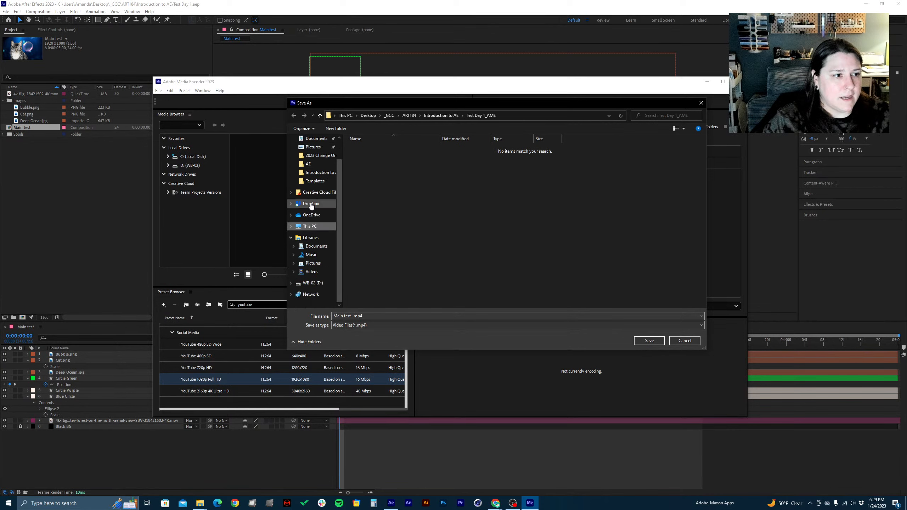
pyautogui.click(369, 116)
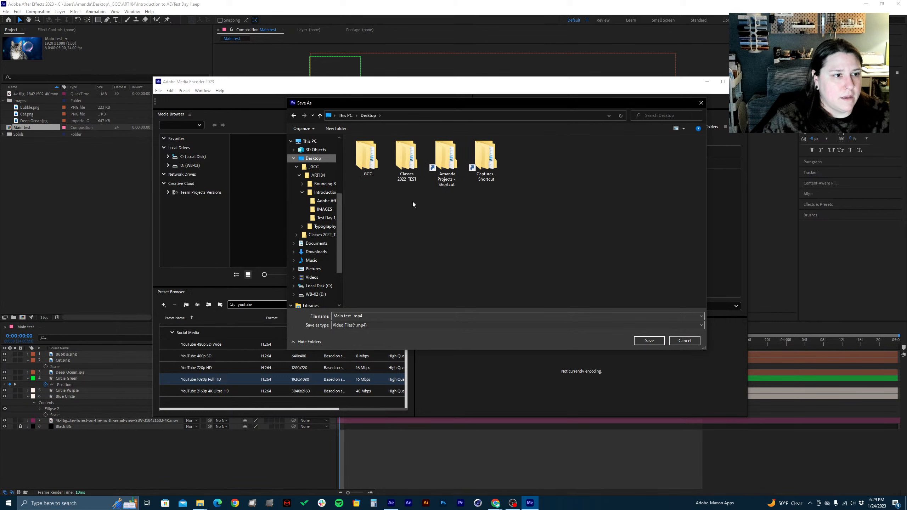
pyautogui.doubleClick(368, 165)
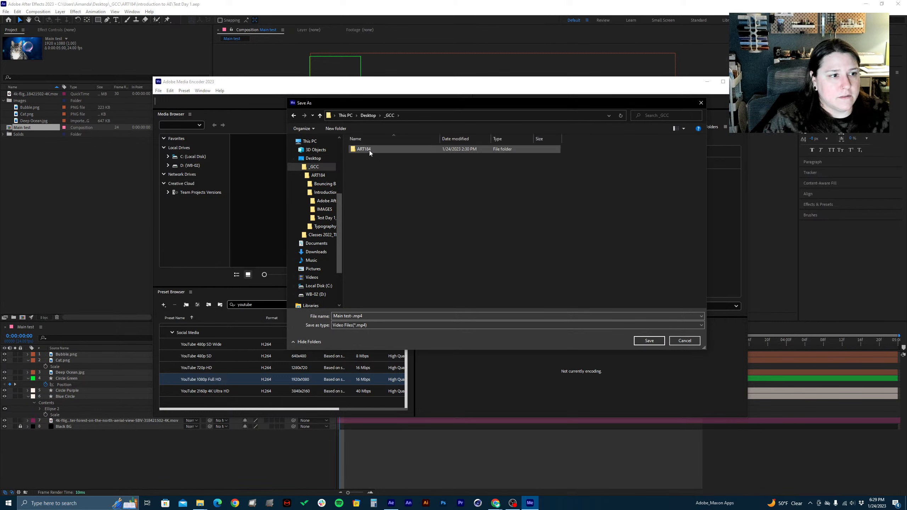
pyautogui.doubleClick(370, 150)
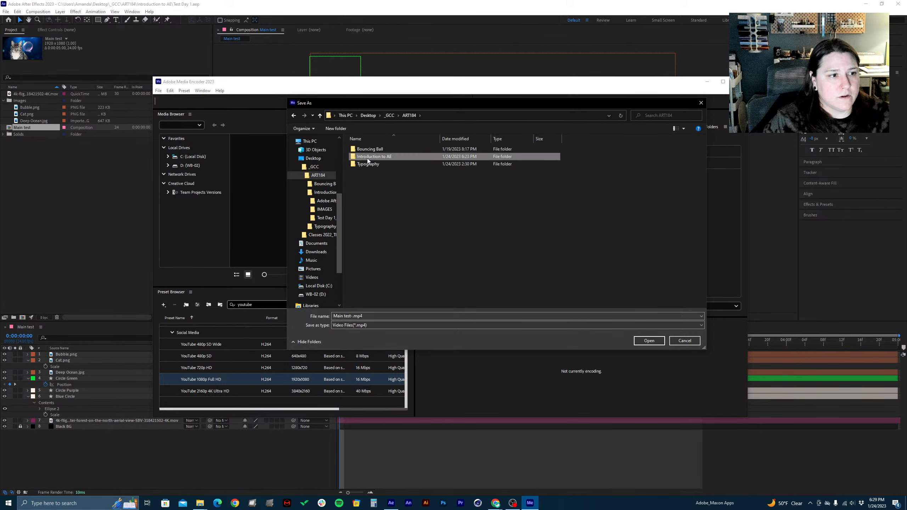
pyautogui.doubleClick(372, 156)
# Create a new folder named _Renders inside the Introduction to AE folder
pyautogui.rightClick(380, 198)
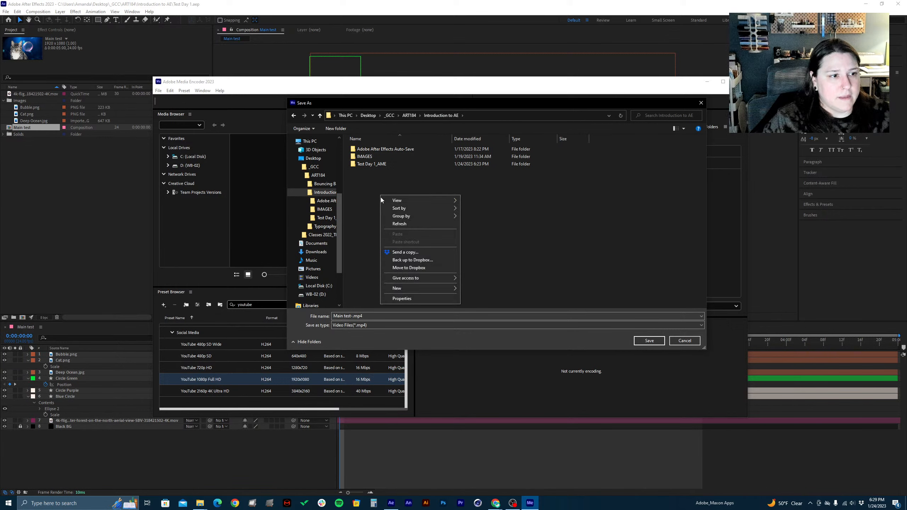
pyautogui.moveTo(412, 288)
pyautogui.click(493, 290)
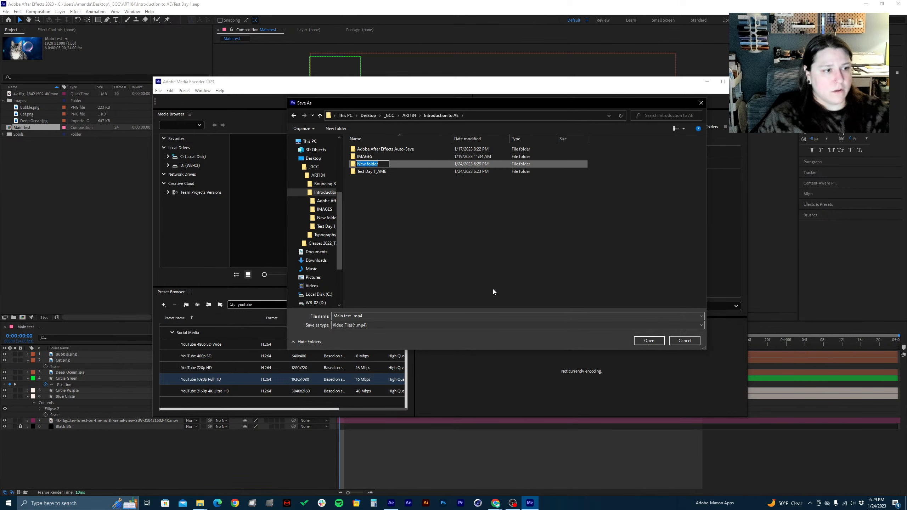
pyautogui.write('Renders')
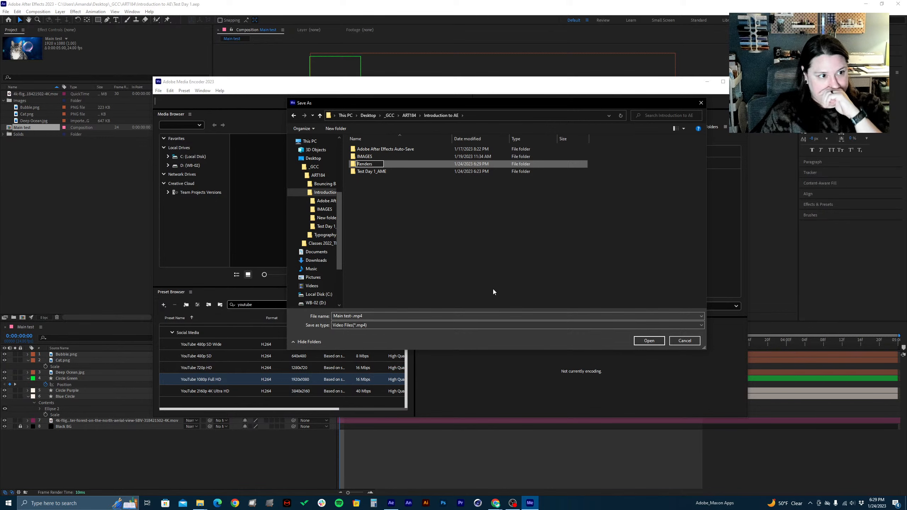
pyautogui.write('_')
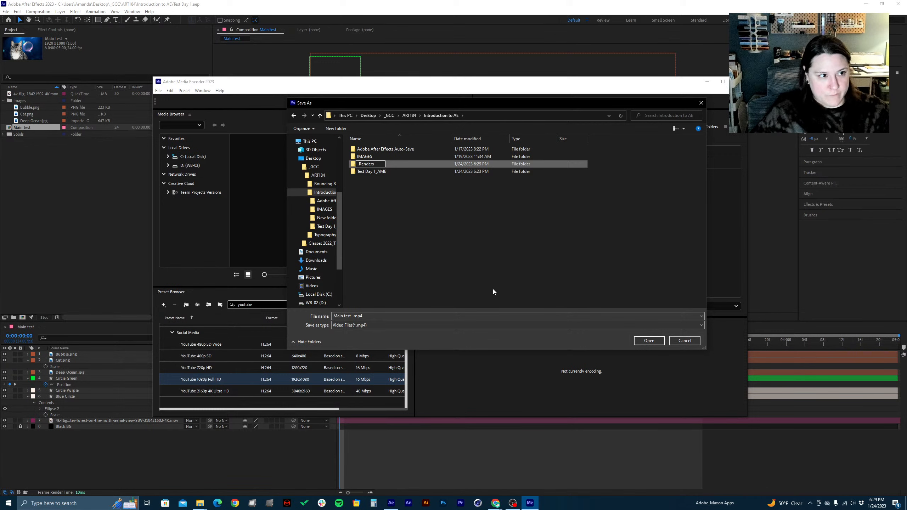
pyautogui.press('Return')
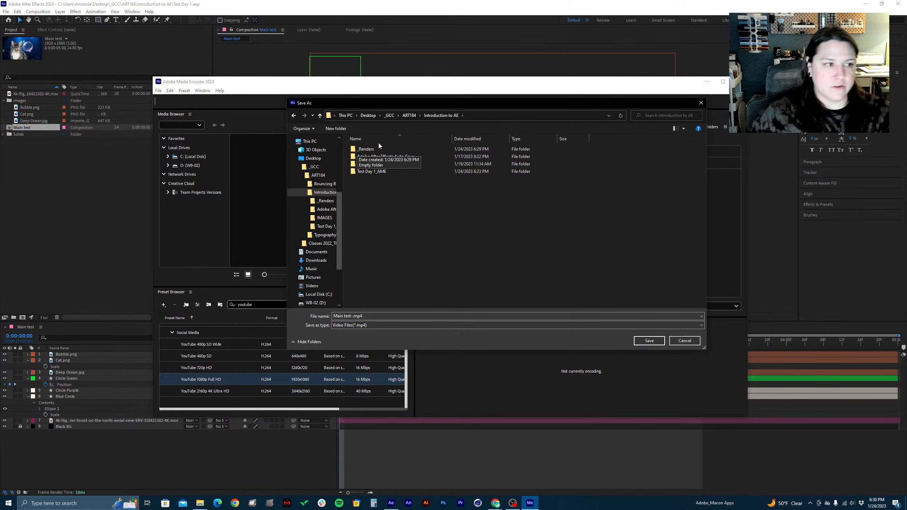
# Set the output to save as Main test-.mp4 in the _Renders folder and start encoding the queue
pyautogui.doubleClick(365, 148)
pyautogui.click(656, 341)
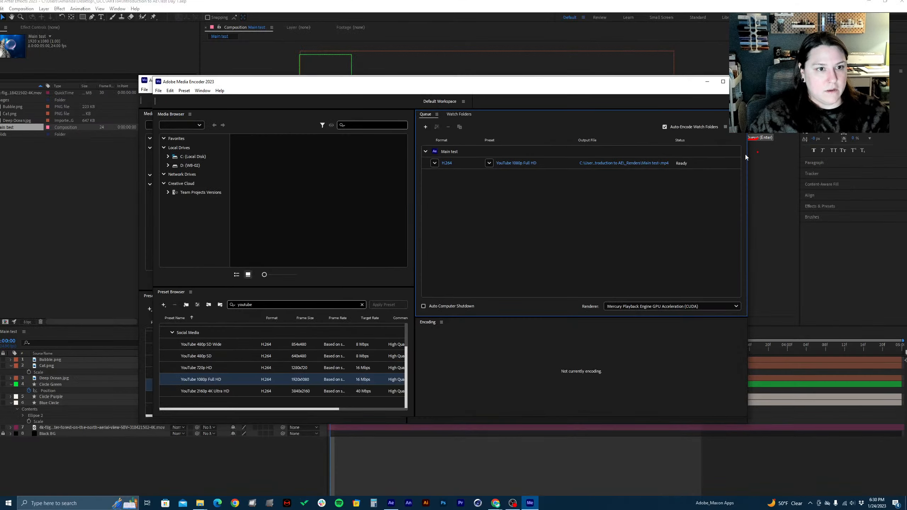
pyautogui.click(738, 128)
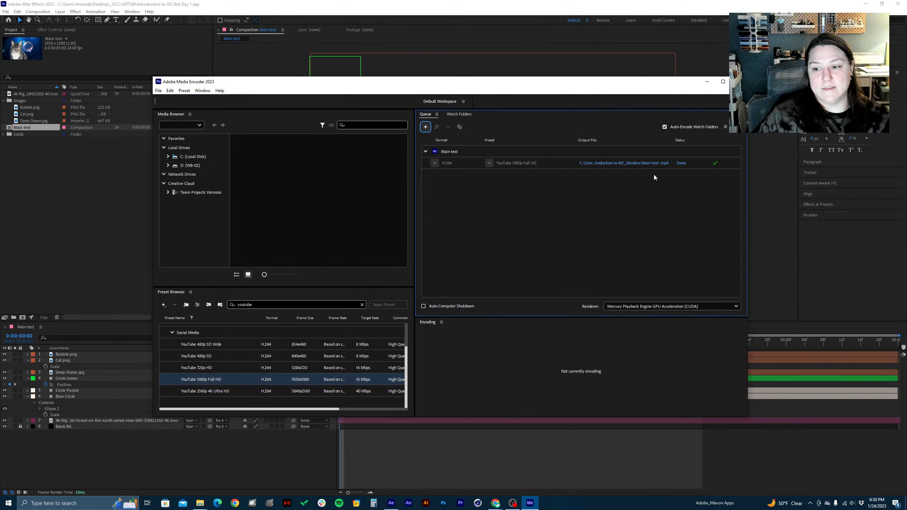
# Open the output folder of the finished render, play Main test-.mp4 to check it, and close the player and folder windows
pyautogui.click(638, 161)
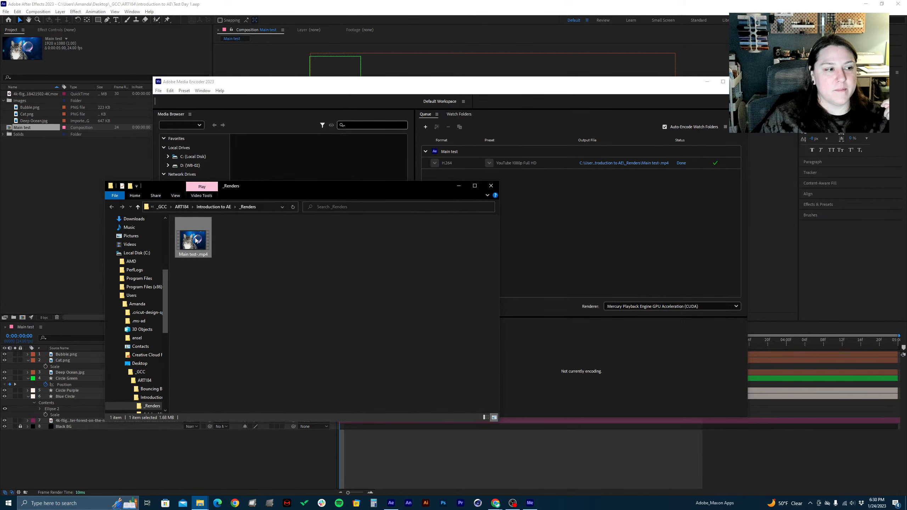
pyautogui.doubleClick(194, 239)
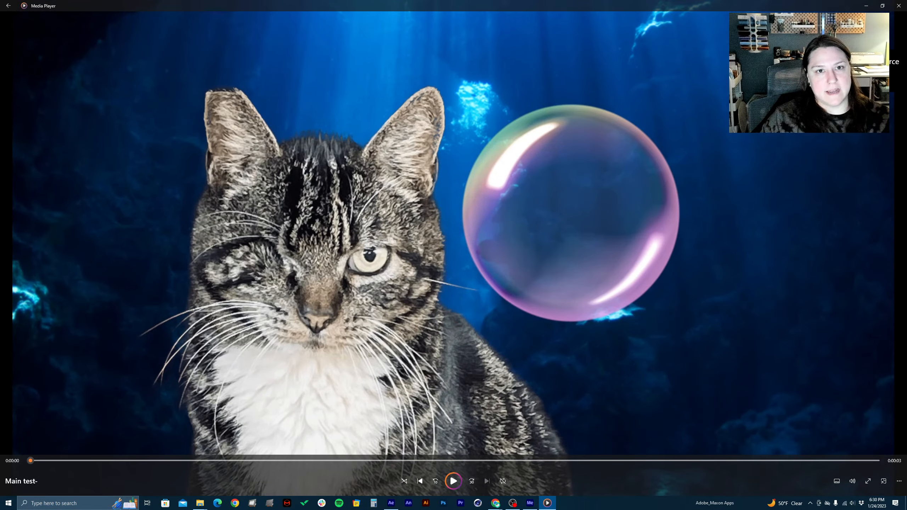
pyautogui.click(899, 6)
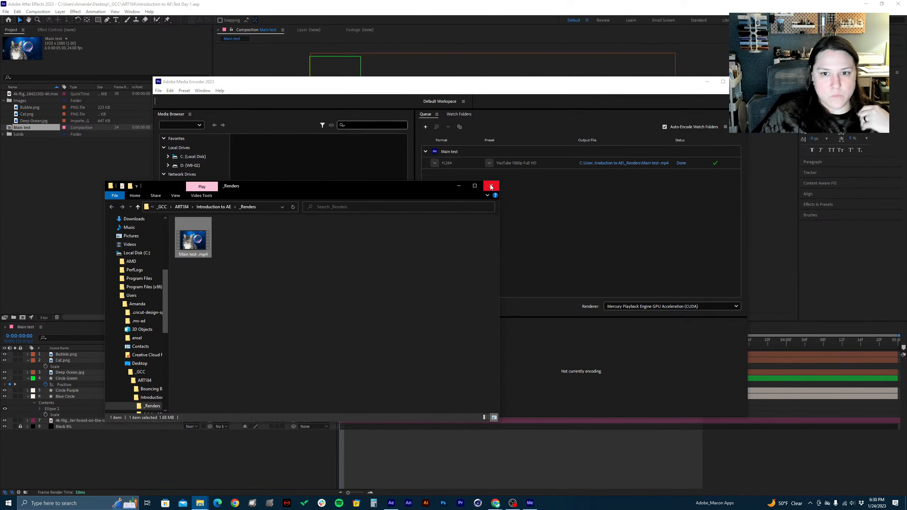
pyautogui.click(491, 186)
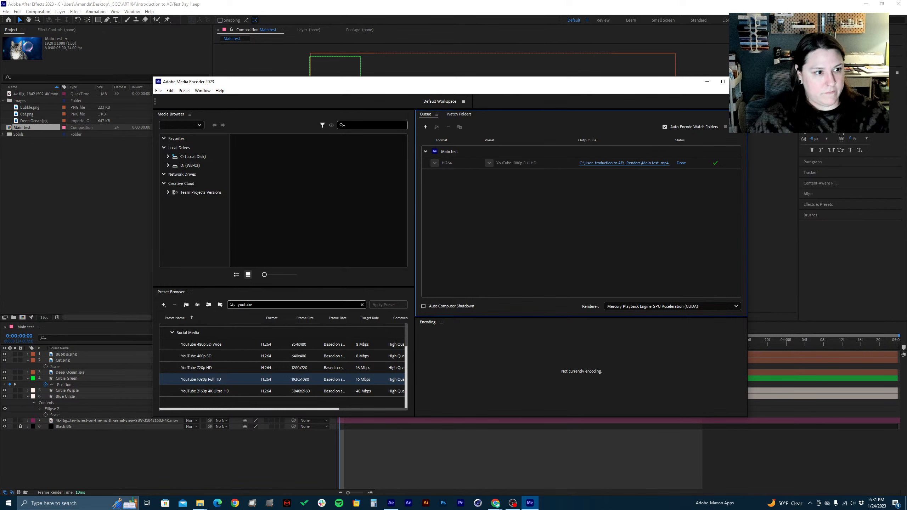
# Add a red on-screen text annotation over the queue with the two-line heading "Things to do before SUBMITTING!!"
pyautogui.press('t')
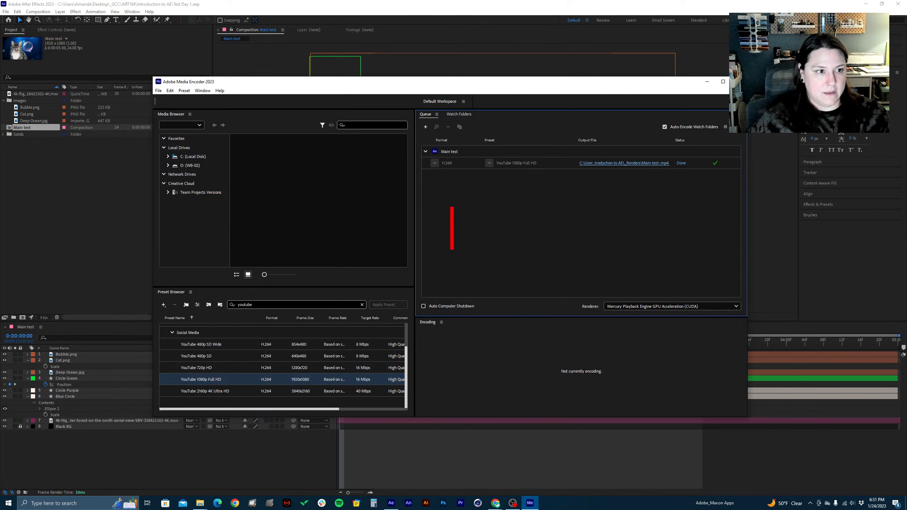
pyautogui.write('Th')
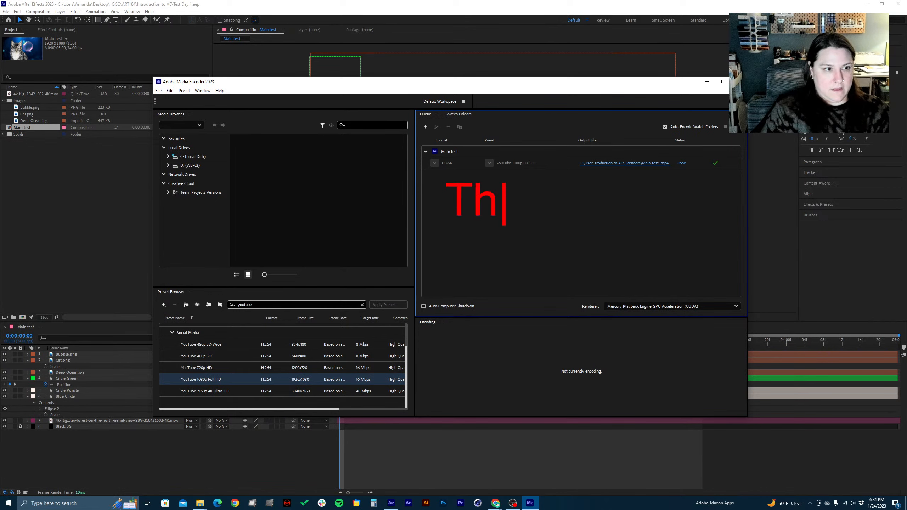
pyautogui.write('ings to f')
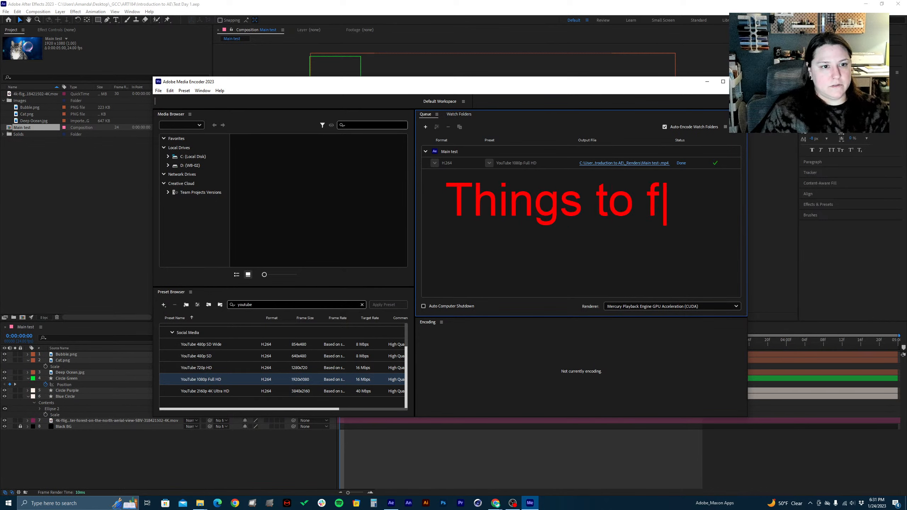
pyautogui.press('BackSpace')
pyautogui.write('do before')
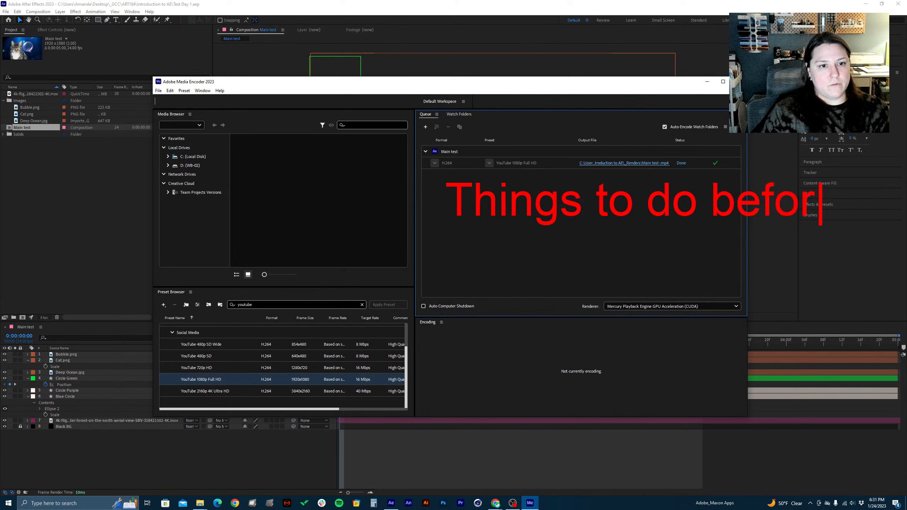
pyautogui.press('Return')
pyautogui.write('SUBMITTING')
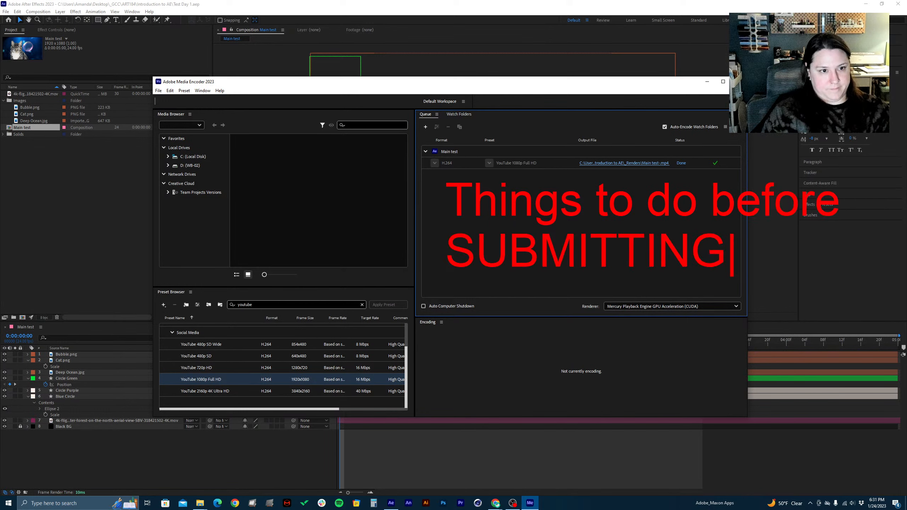
pyautogui.write('!!')
pyautogui.press('Return')
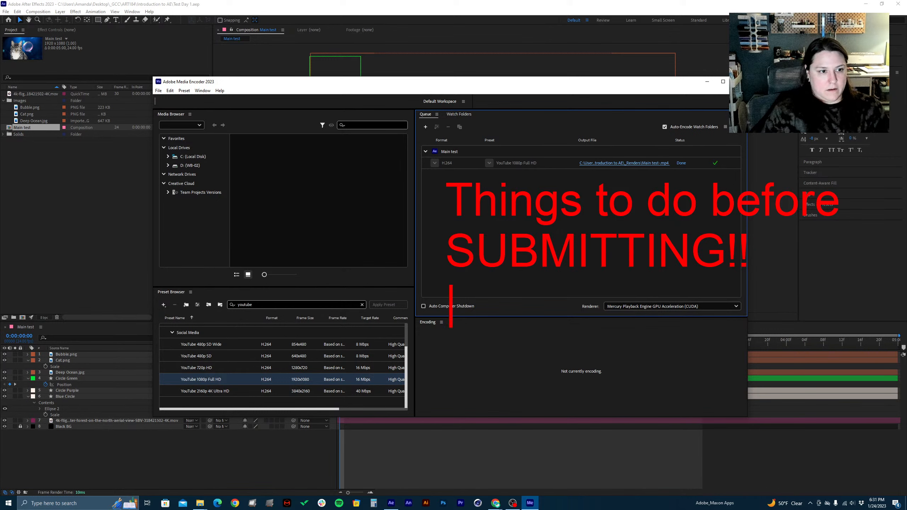
# Add the first checklist item "1. Check Comp setting" below the heading and start a new line
pyautogui.write('1. ')
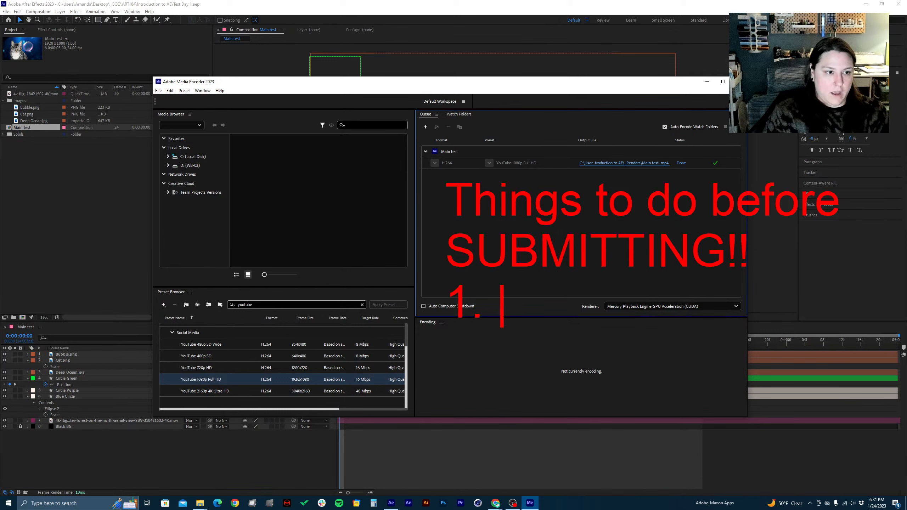
pyautogui.write('Check C')
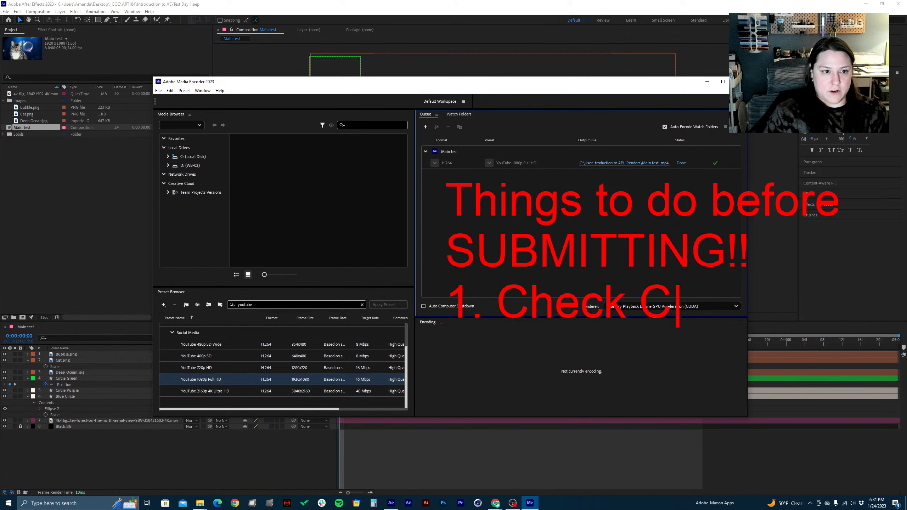
pyautogui.write('omp setting')
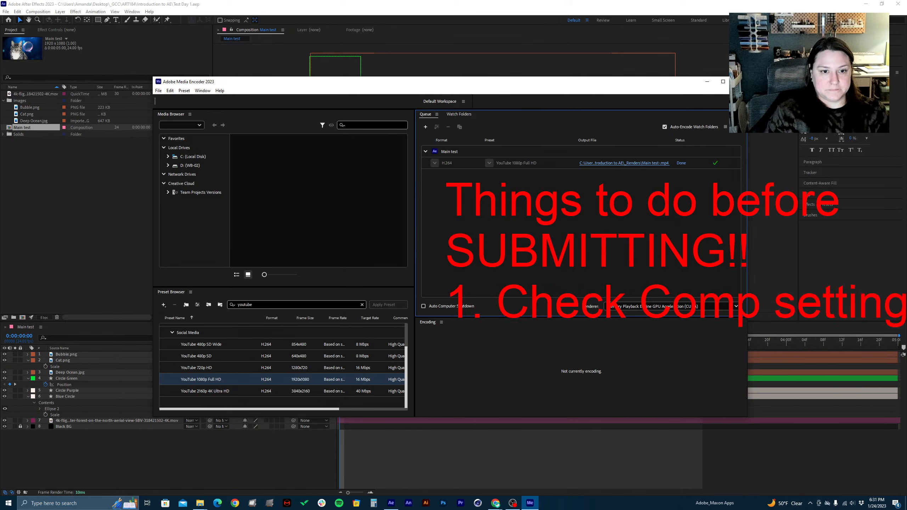
pyautogui.press('Return')
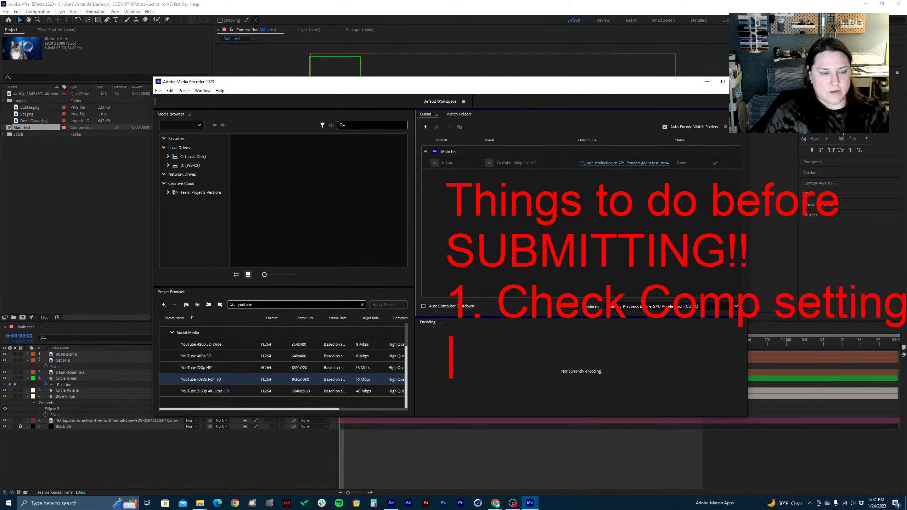
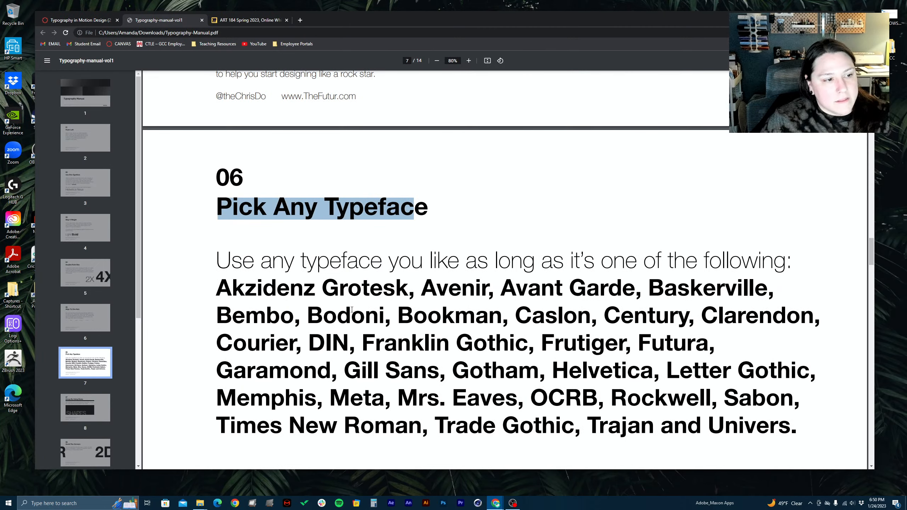
# Review rule 06 "Pick Any Typeface" in the typography manual, highlighting the paragraph of recommended typefaces and clearing the selection
pyautogui.scroll(-2, 352, 310)
pyautogui.click(220, 185)
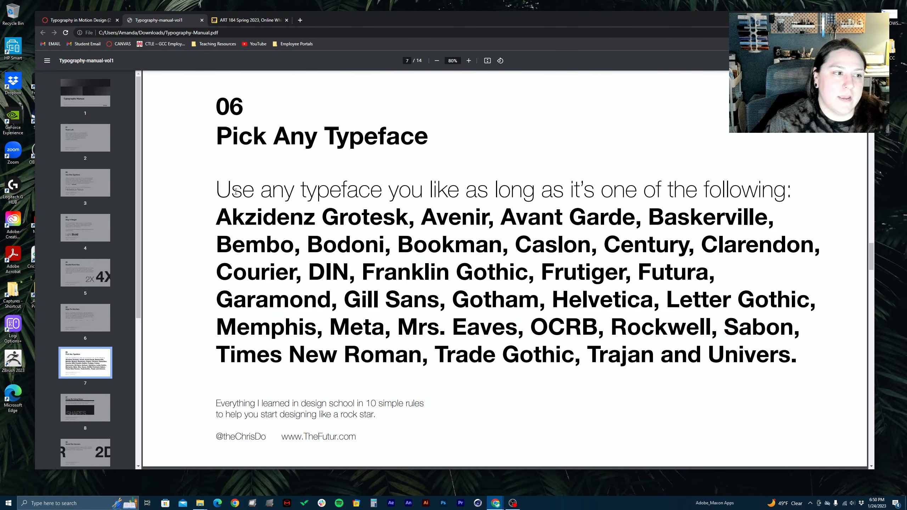
pyautogui.moveTo(218, 190); pyautogui.dragTo(763, 355)
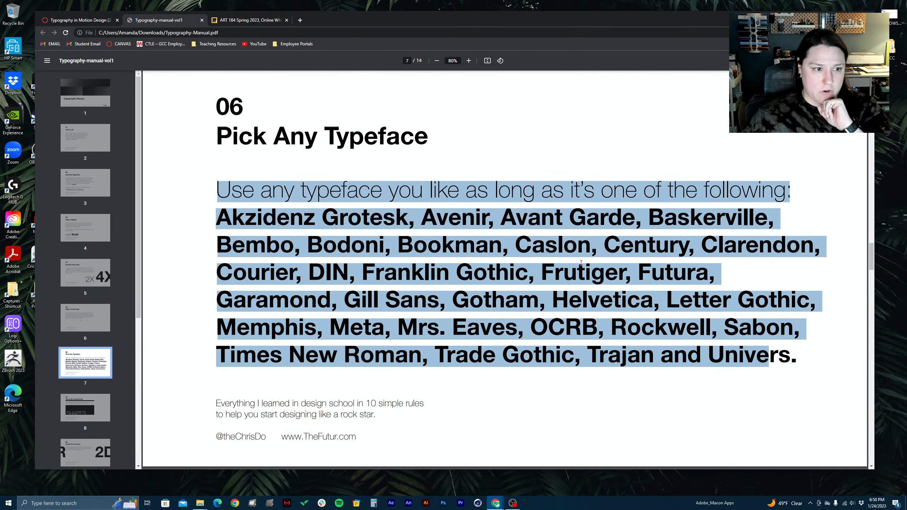
pyautogui.moveTo(473, 272); pyautogui.dragTo(793, 359)
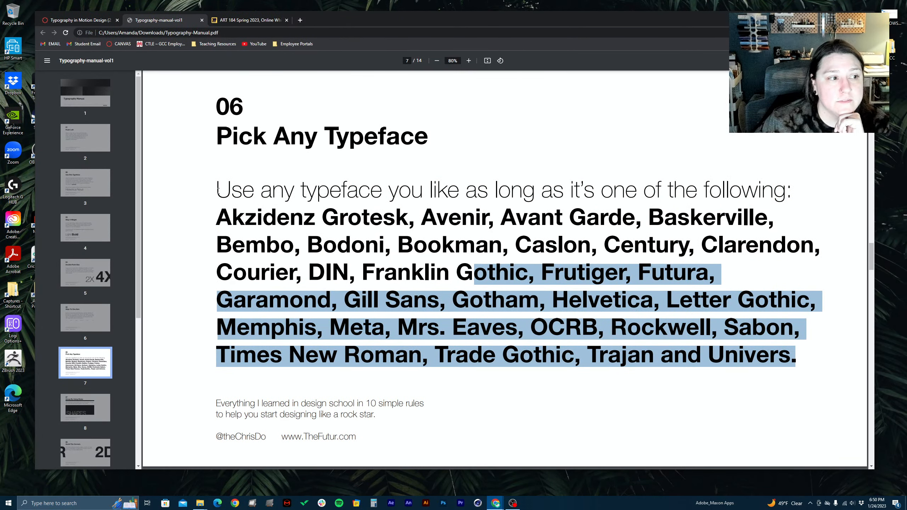
pyautogui.moveTo(217, 189); pyautogui.dragTo(774, 384)
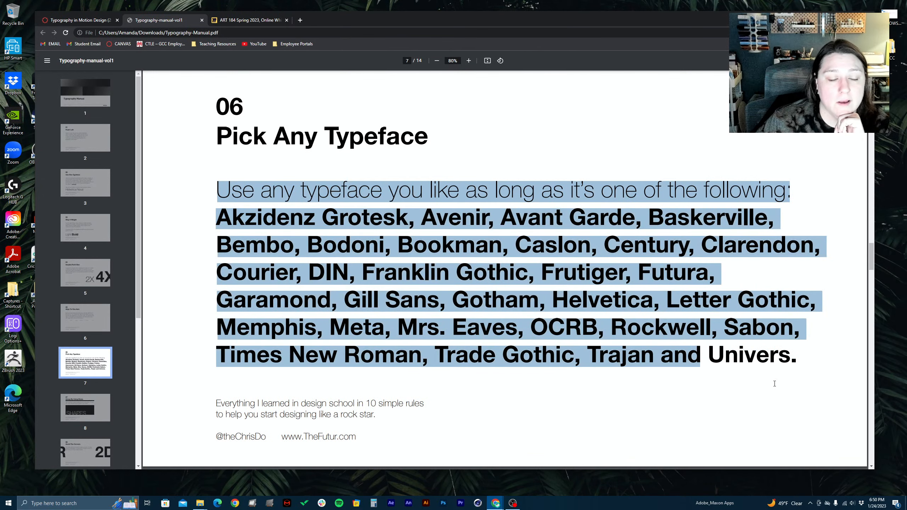
pyautogui.moveTo(837, 372); pyautogui.dragTo(816, 355)
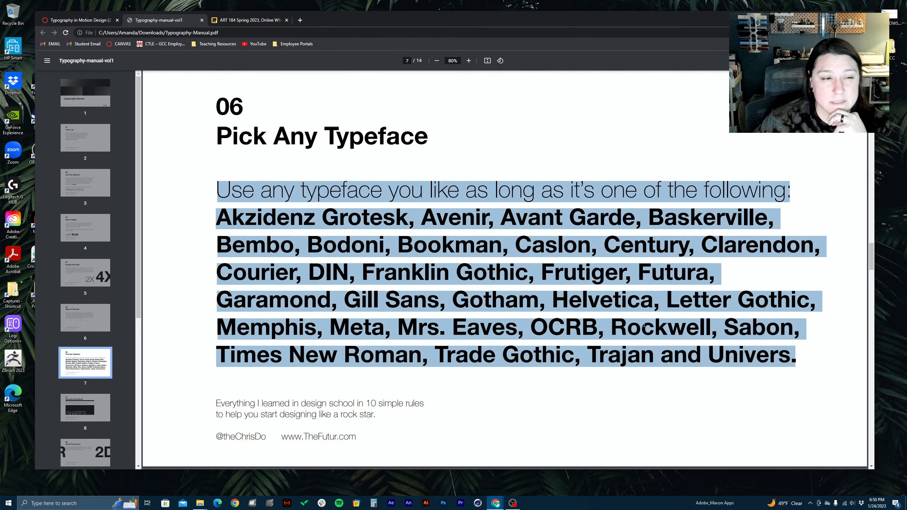
pyautogui.click(538, 306)
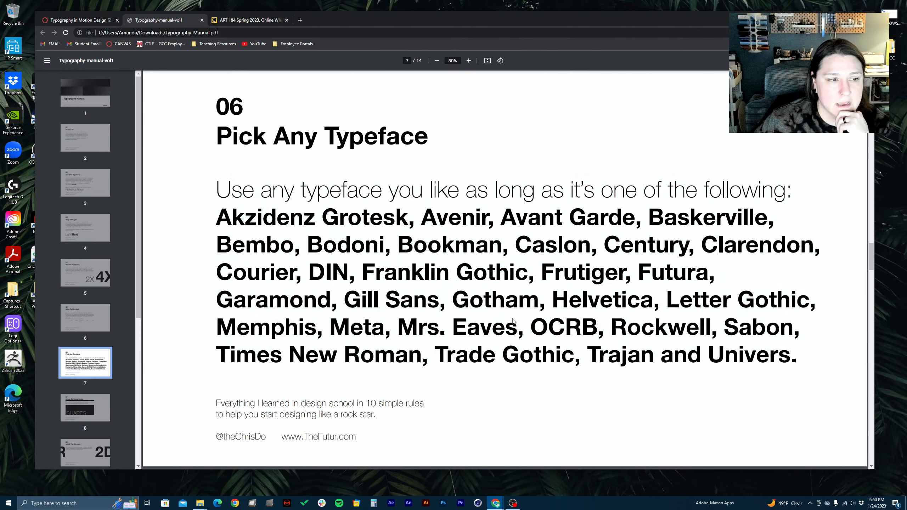
# Read rule 07 "Group By Using Rules" and rule 08 "Avoid The Corners" in the typography manual
pyautogui.scroll(-5, 513, 321)
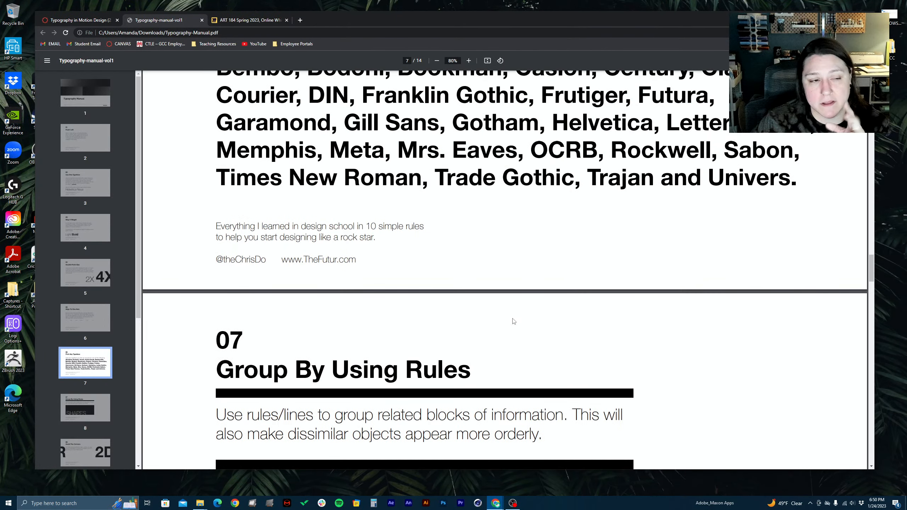
pyautogui.scroll(-7, 513, 323)
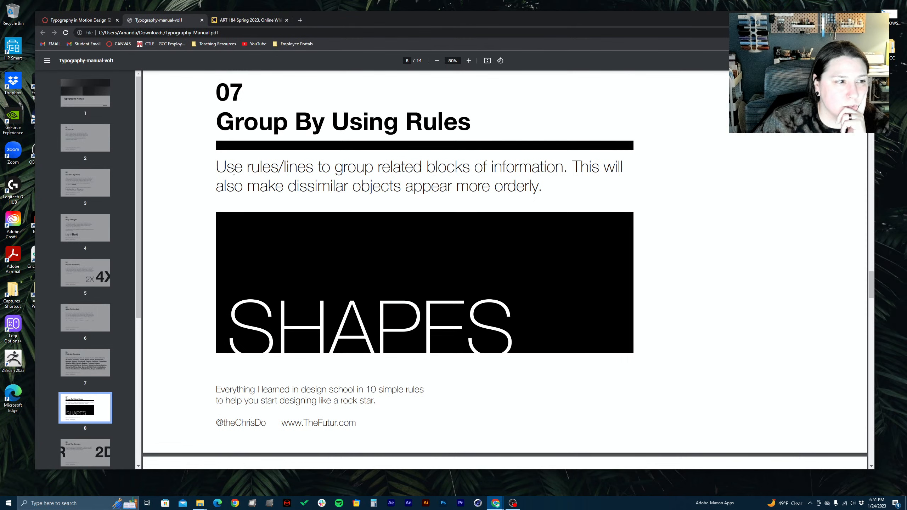
pyautogui.scroll(-10, 322, 171)
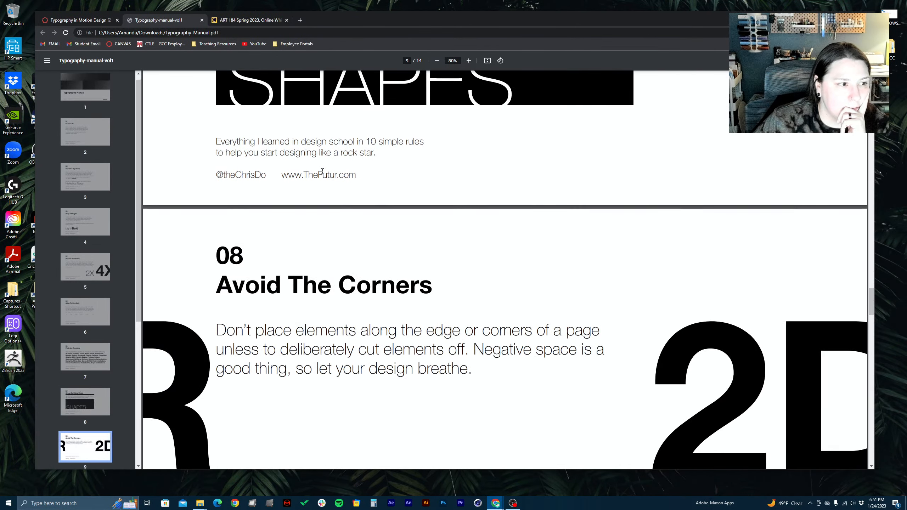
pyautogui.scroll(10, 323, 171)
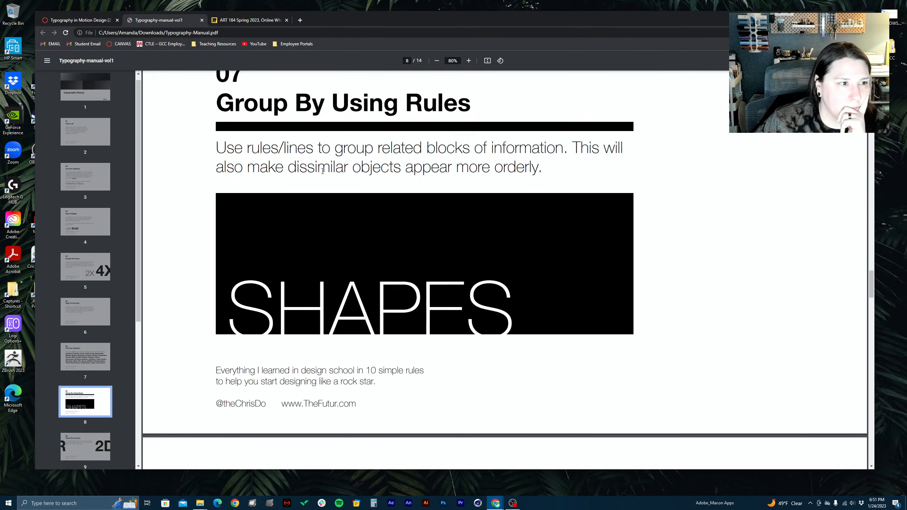
pyautogui.scroll(-10, 325, 244)
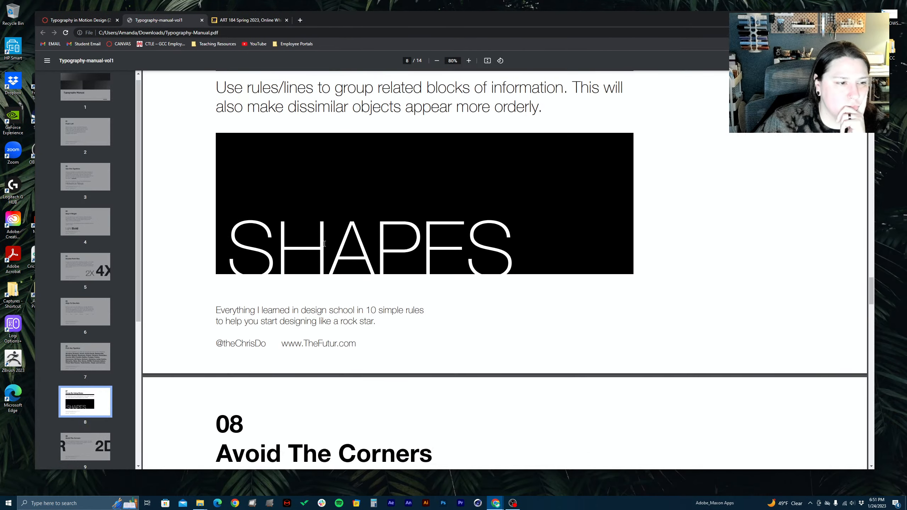
pyautogui.scroll(-3, 307, 322)
pyautogui.scroll(1, 307, 321)
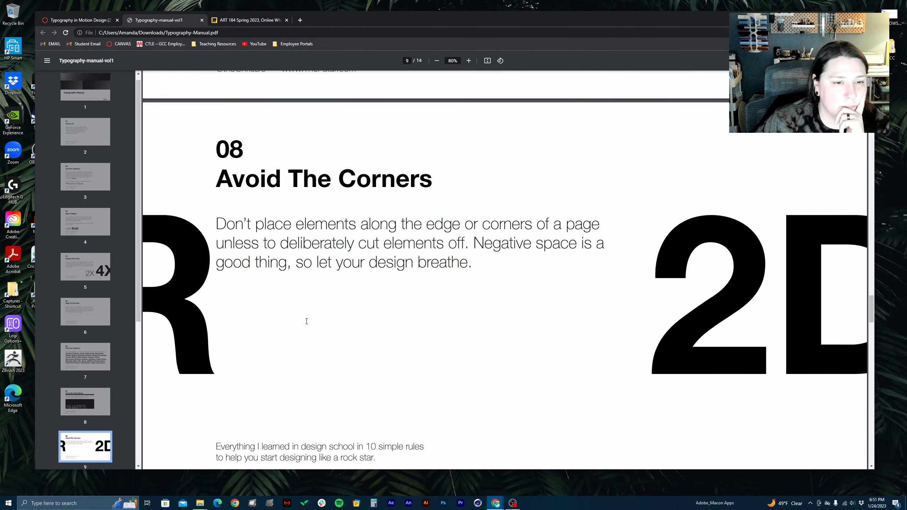
pyautogui.scroll(-3, 306, 321)
pyautogui.scroll(2, 306, 321)
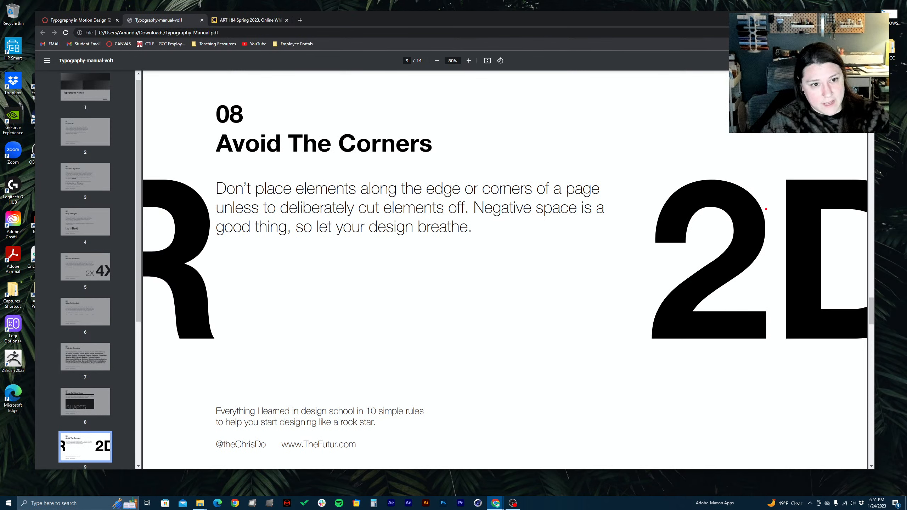
# Mark the outer edge of the 2 and the page edge at the cropped D in red, clear the marks, and briefly highlight the D
pyautogui.moveTo(765, 213); pyautogui.dragTo(766, 248)
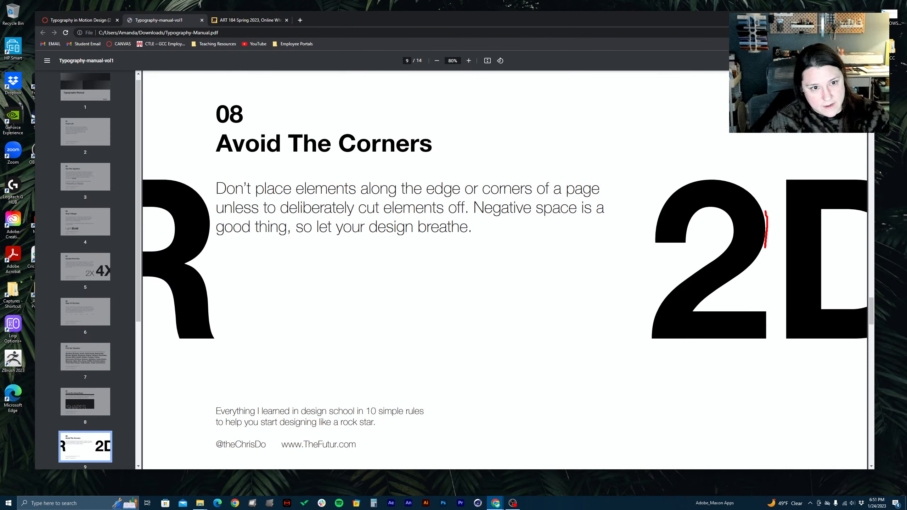
pyautogui.moveTo(867, 227); pyautogui.dragTo(880, 266)
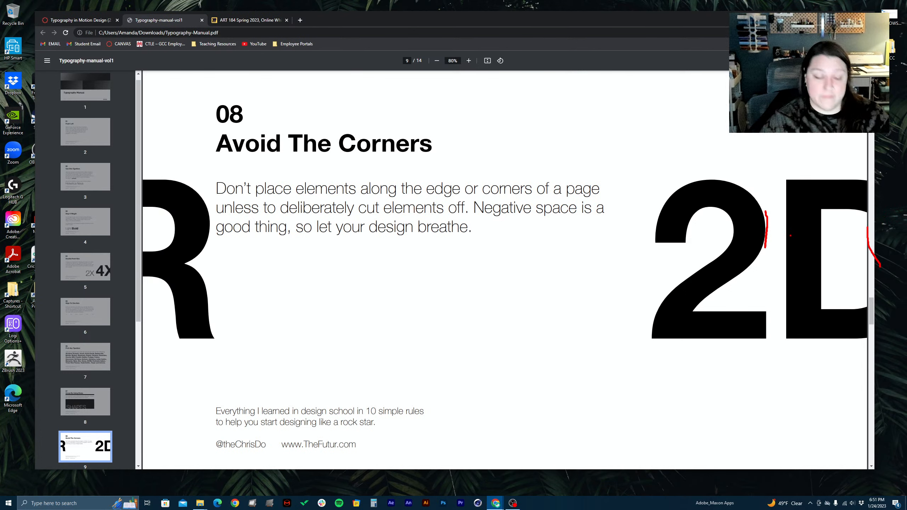
pyautogui.press('Escape')
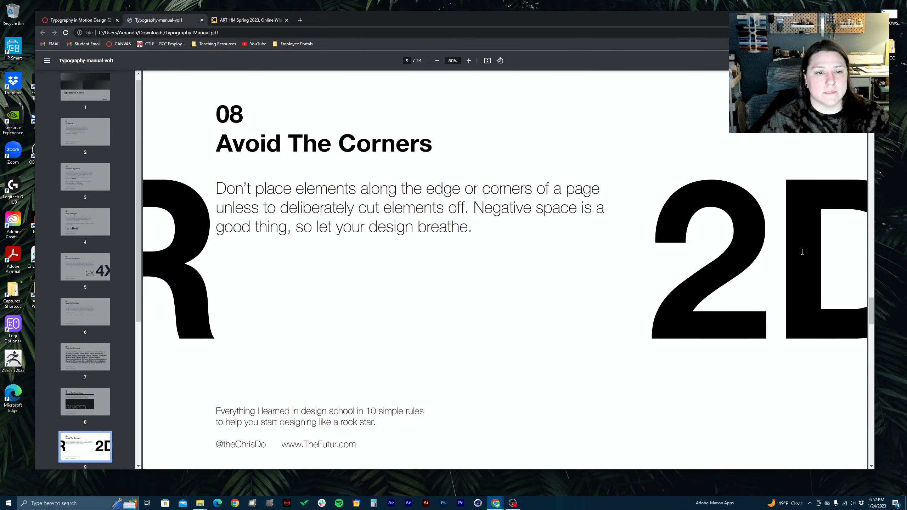
pyautogui.moveTo(802, 252); pyautogui.dragTo(889, 256)
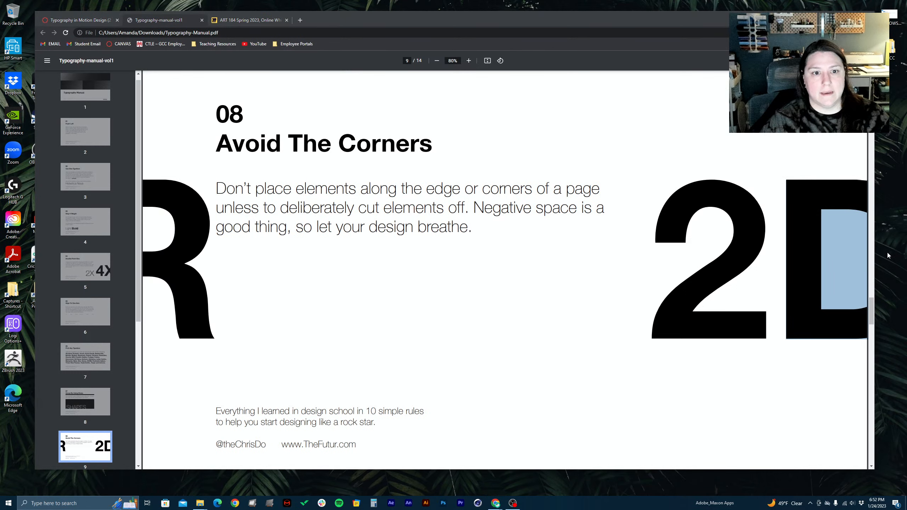
pyautogui.click(843, 271)
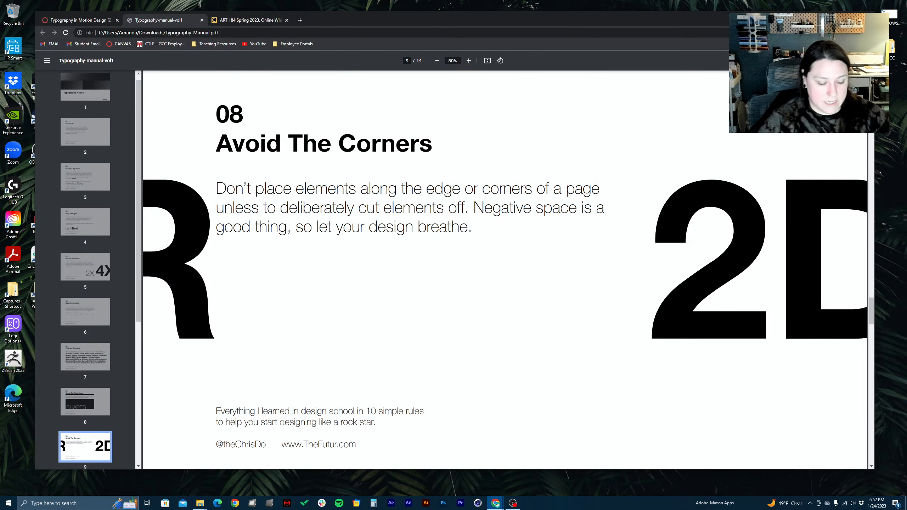
pyautogui.press('XF86Mail')
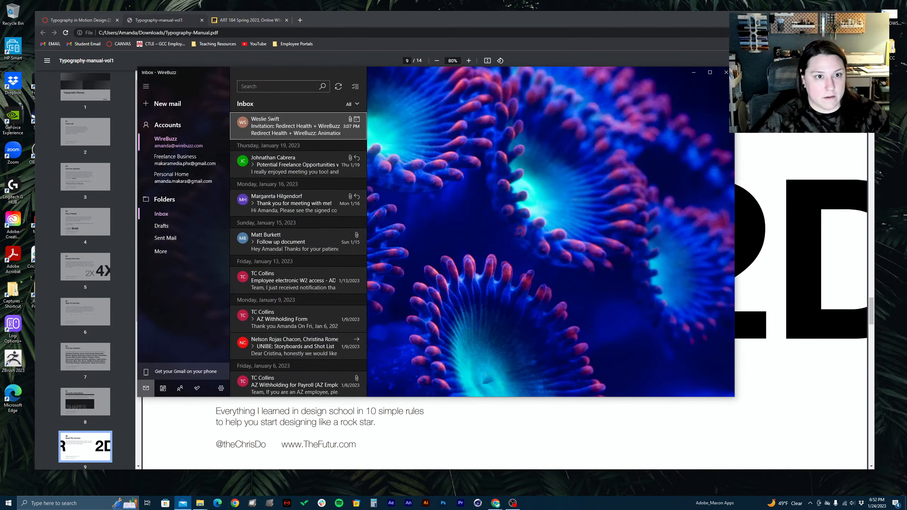
pyautogui.click(725, 74)
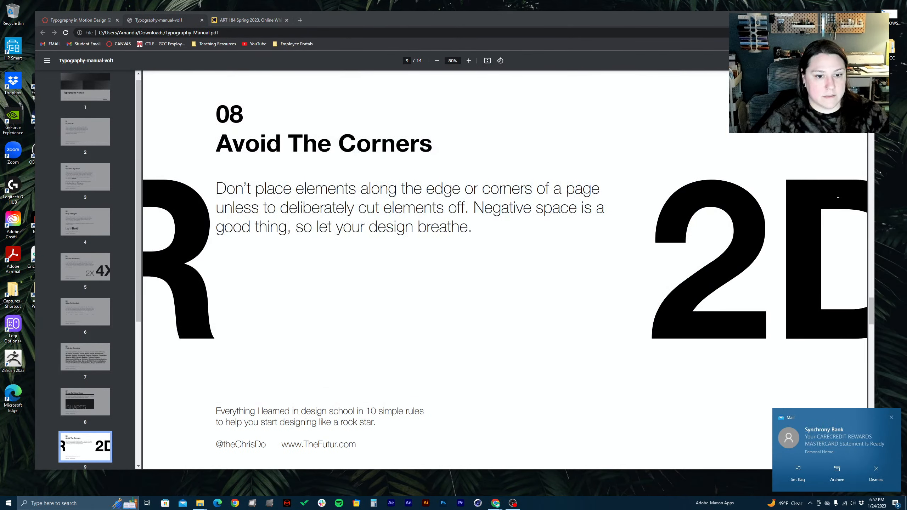
pyautogui.click(836, 439)
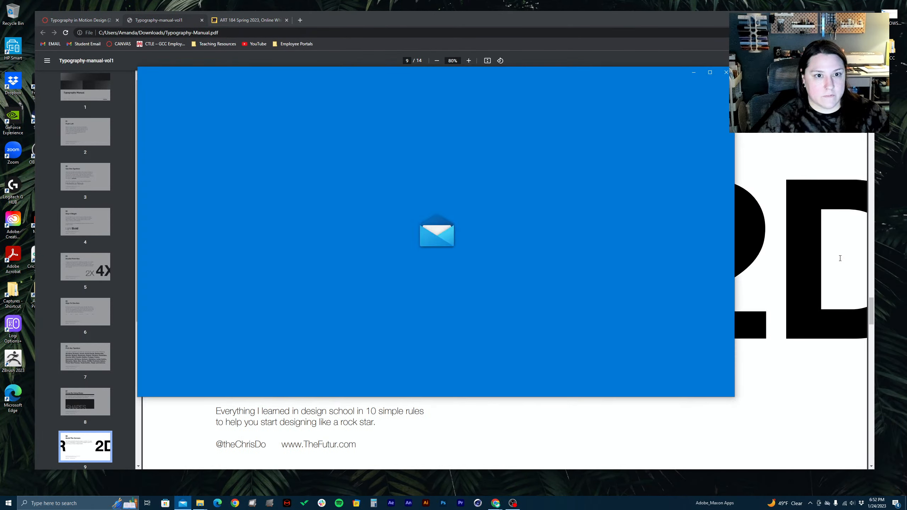
pyautogui.click(727, 72)
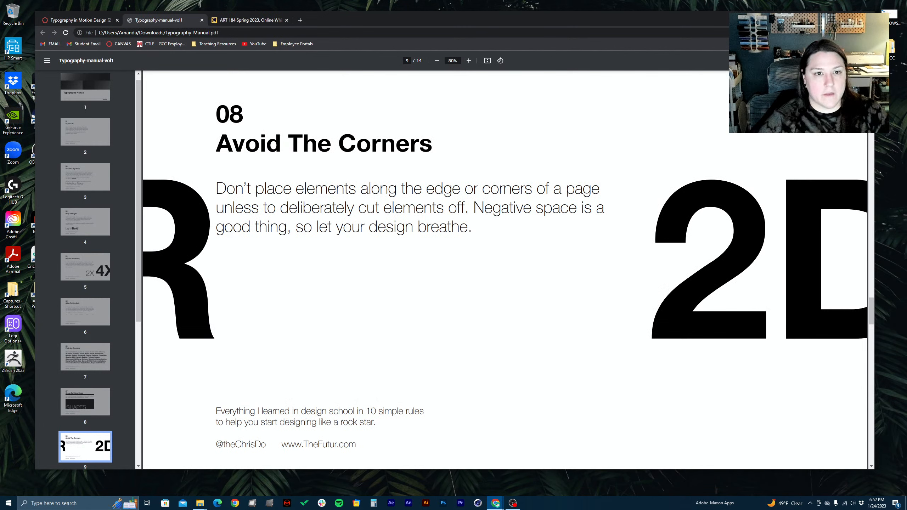
# Draw red lines between the page corners and the page's interior on rule 08, including the large 2 and R, and clear the annotations
pyautogui.moveTo(735, 188); pyautogui.dragTo(801, 133)
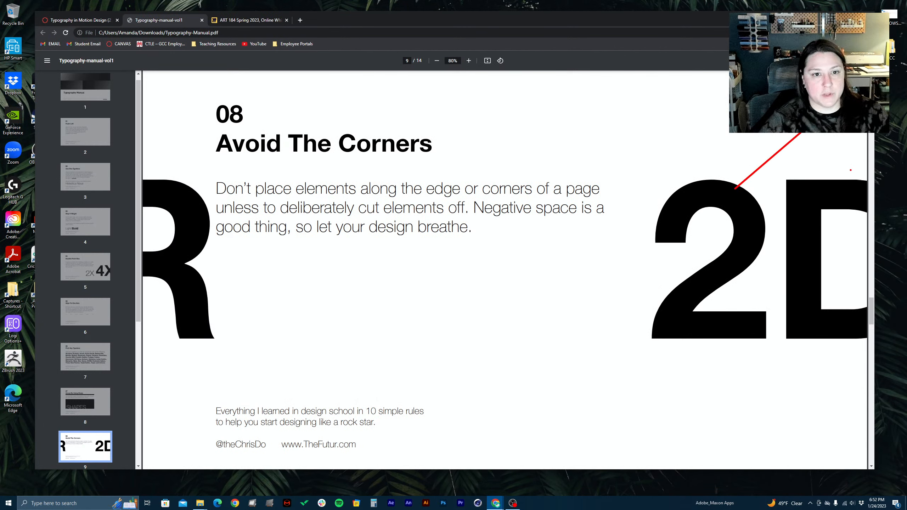
pyautogui.moveTo(861, 169); pyautogui.dragTo(736, 182)
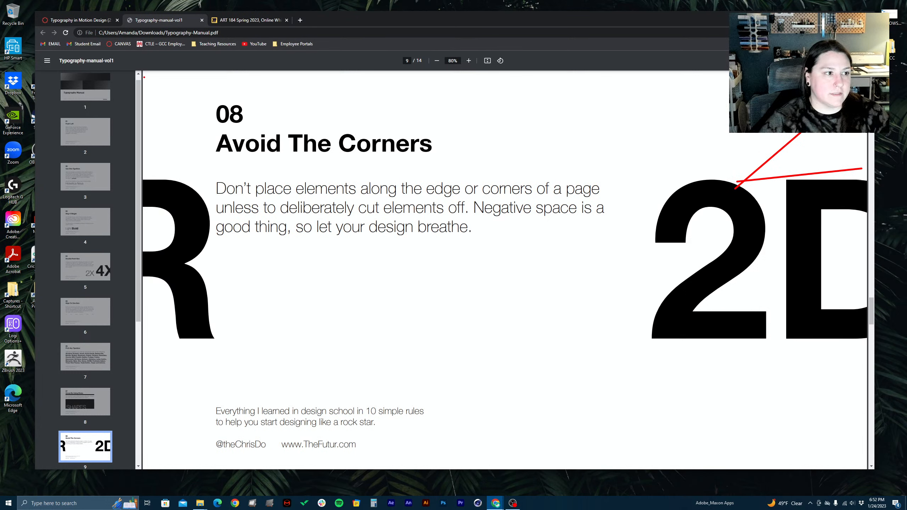
pyautogui.moveTo(144, 77); pyautogui.dragTo(203, 205)
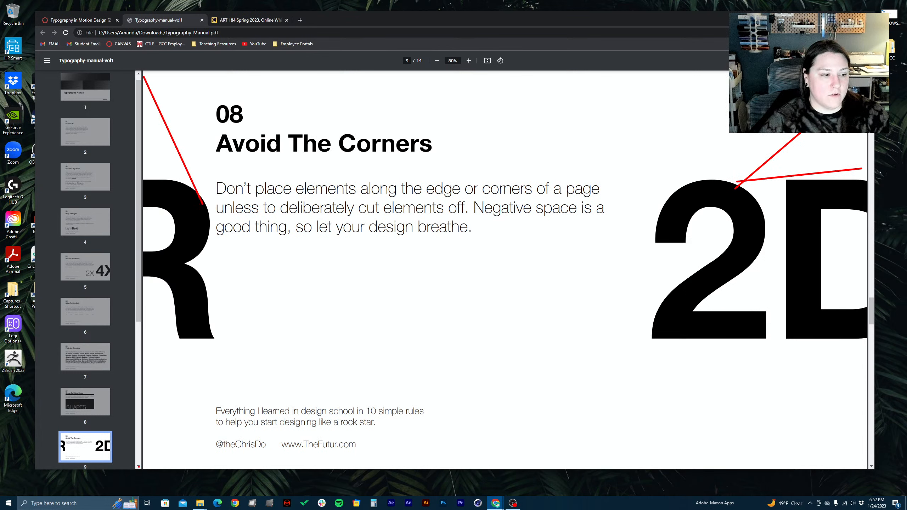
pyautogui.moveTo(145, 462); pyautogui.dragTo(249, 329)
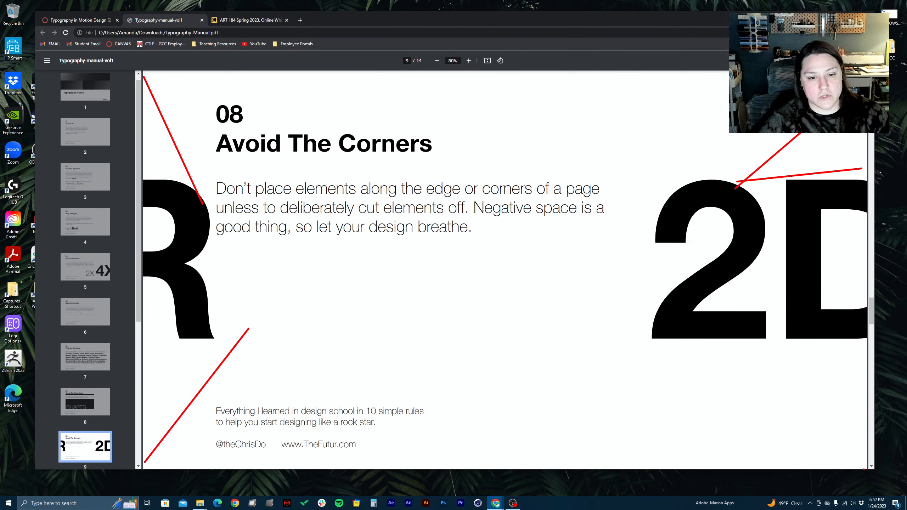
pyautogui.moveTo(863, 469); pyautogui.dragTo(716, 387)
pyautogui.press('Escape')
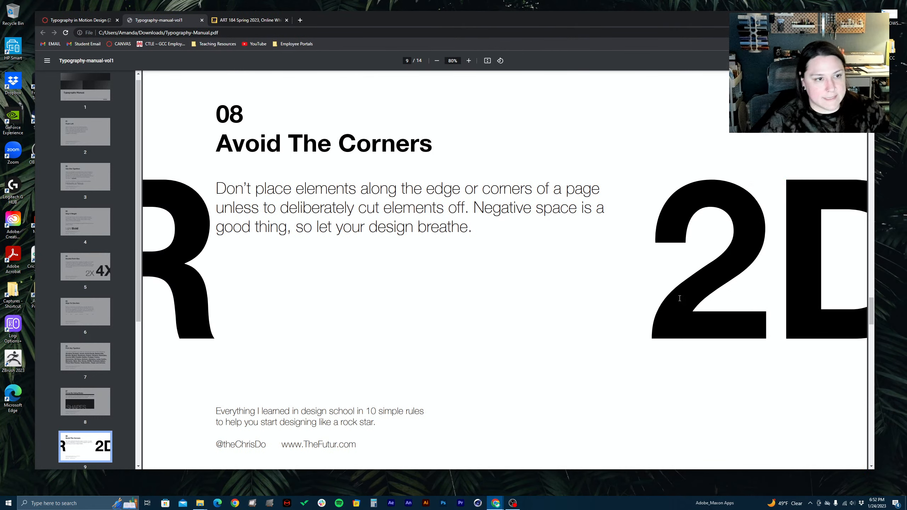
# Review rule 09 "Mind The Gap", highlighting part of its opening lines on spacing and part of the widow definition
pyautogui.scroll(-10, 662, 217)
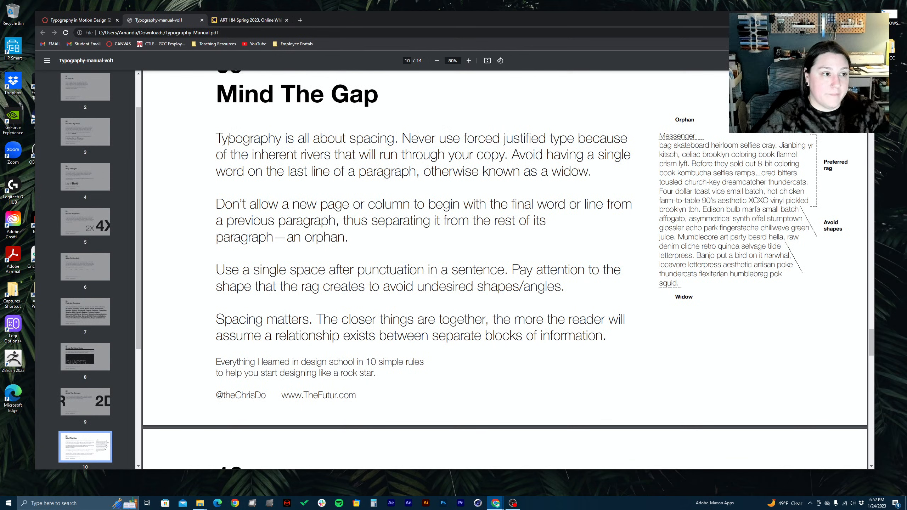
pyautogui.moveTo(216, 139); pyautogui.dragTo(524, 141)
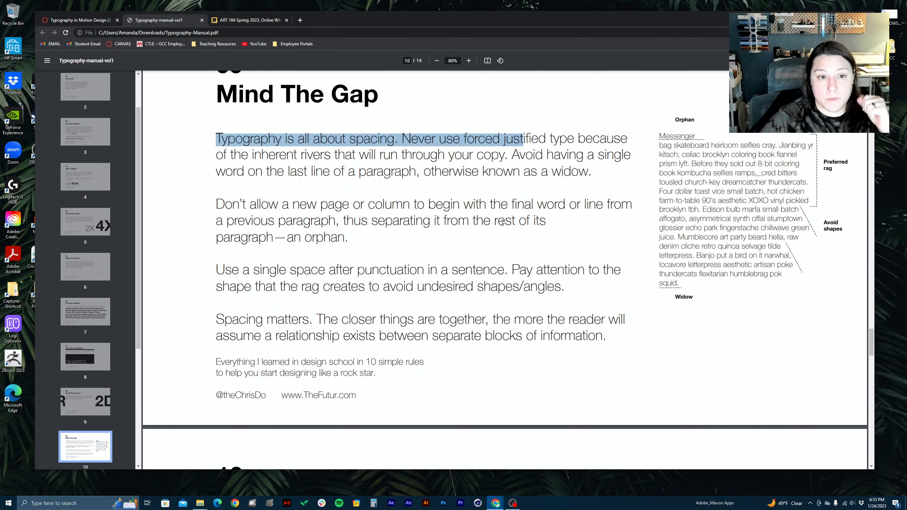
pyautogui.moveTo(442, 172); pyautogui.dragTo(492, 168)
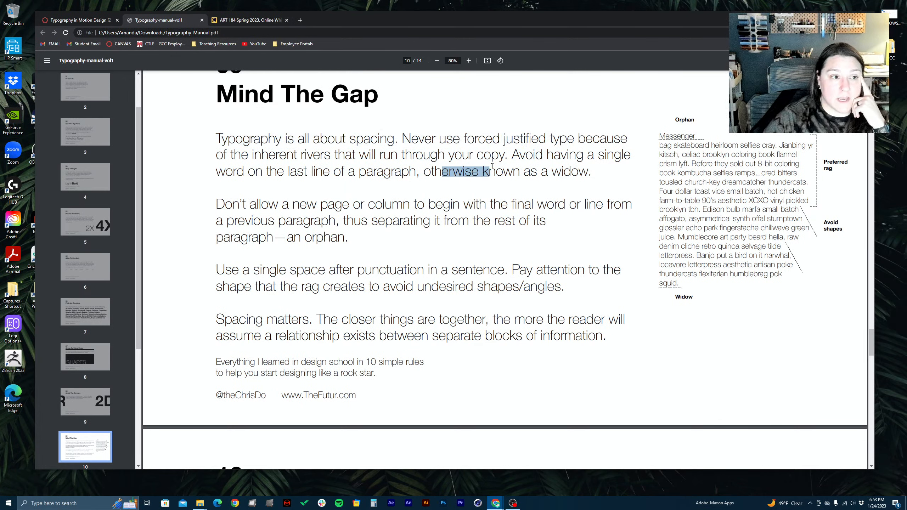
pyautogui.click(458, 166)
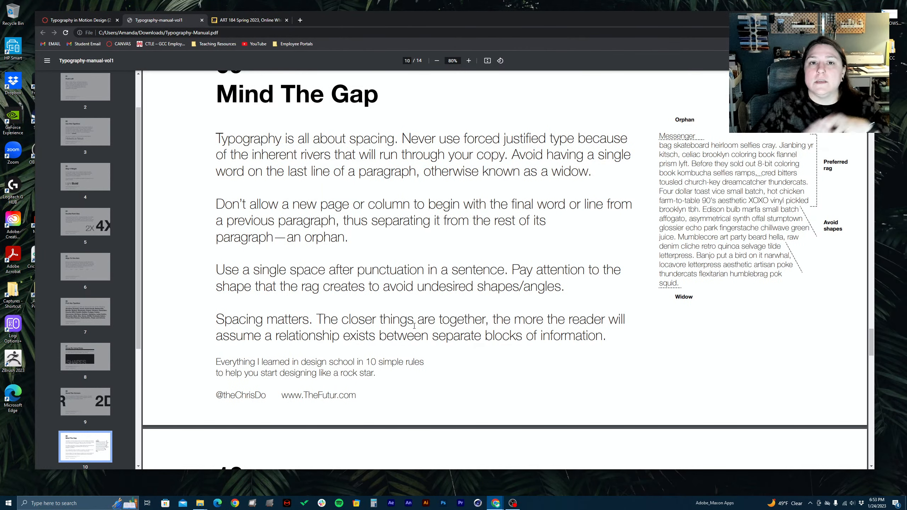
# Review rule 10 "Relax, It's Just Type", highlighting the "Be bold or italic, never regular" statement and the word "italic"
pyautogui.scroll(-5, 414, 326)
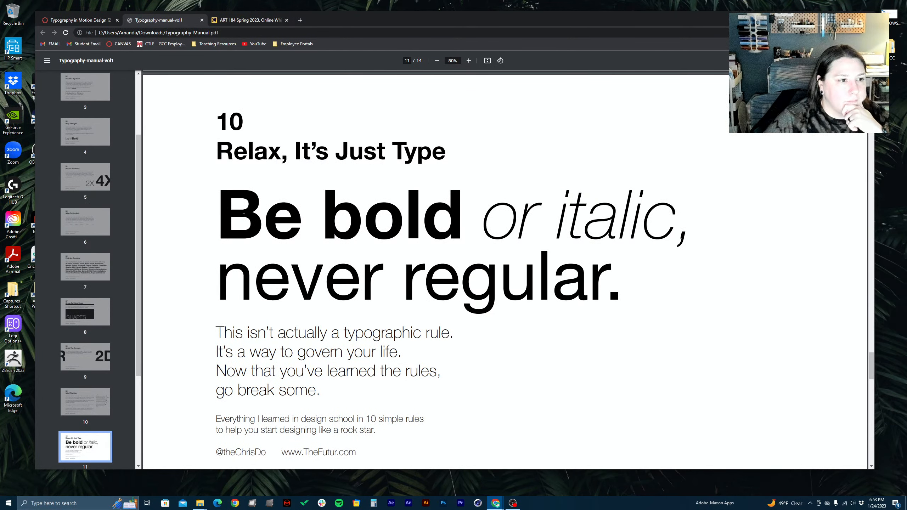
pyautogui.moveTo(230, 221); pyautogui.dragTo(626, 294)
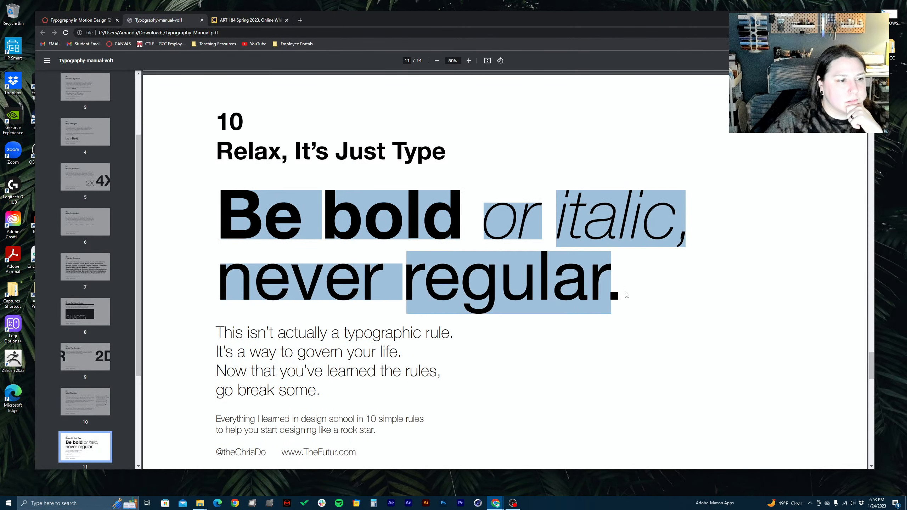
pyautogui.click(626, 295)
pyautogui.scroll(-5, 626, 295)
pyautogui.scroll(5, 626, 295)
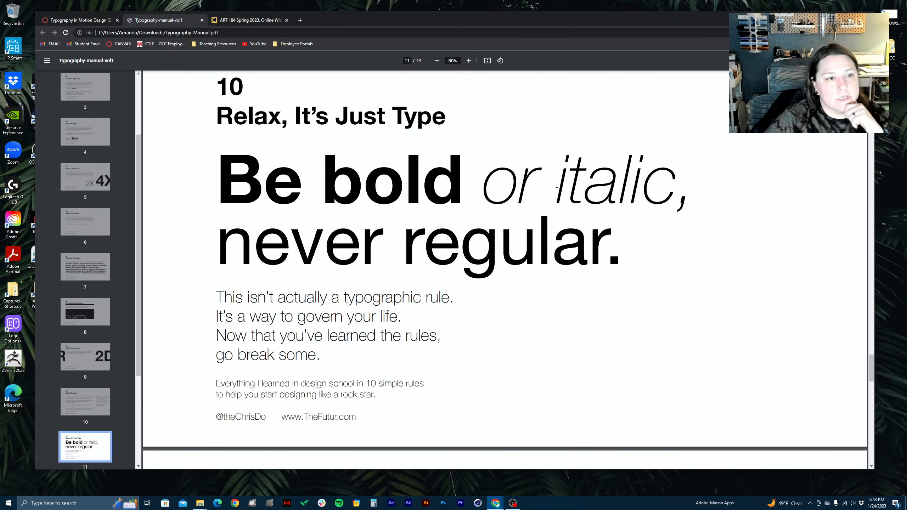
pyautogui.moveTo(557, 189); pyautogui.dragTo(676, 189)
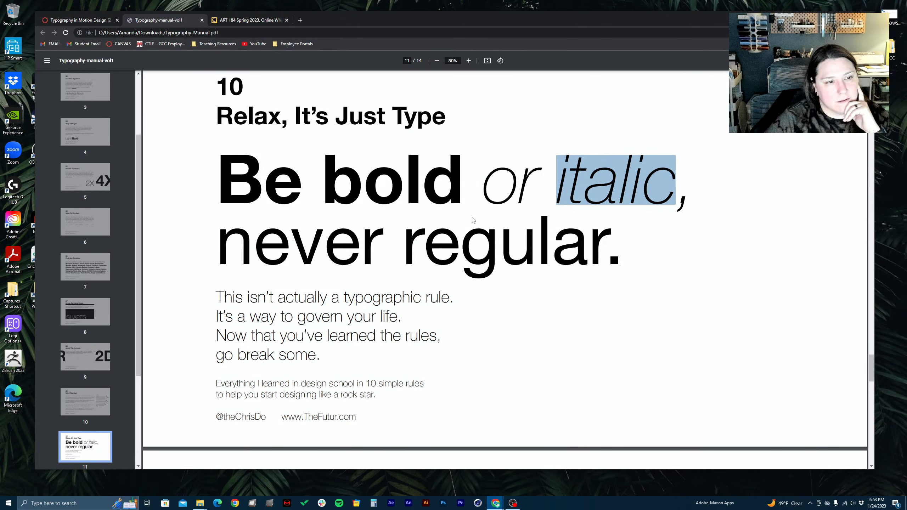
# Highlight "italic" and most of "Be bold" in the rule 10 statement, clearing each highlight
pyautogui.click(366, 169)
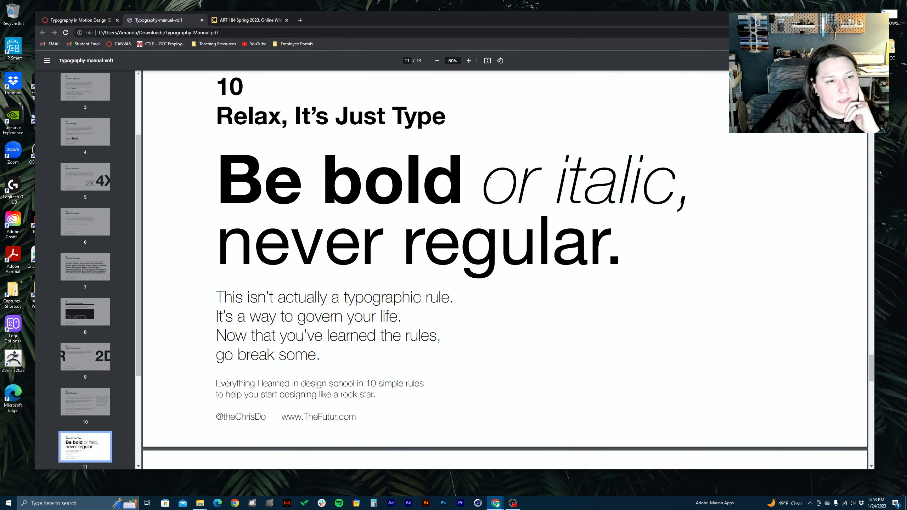
pyautogui.moveTo(556, 180); pyautogui.dragTo(677, 174)
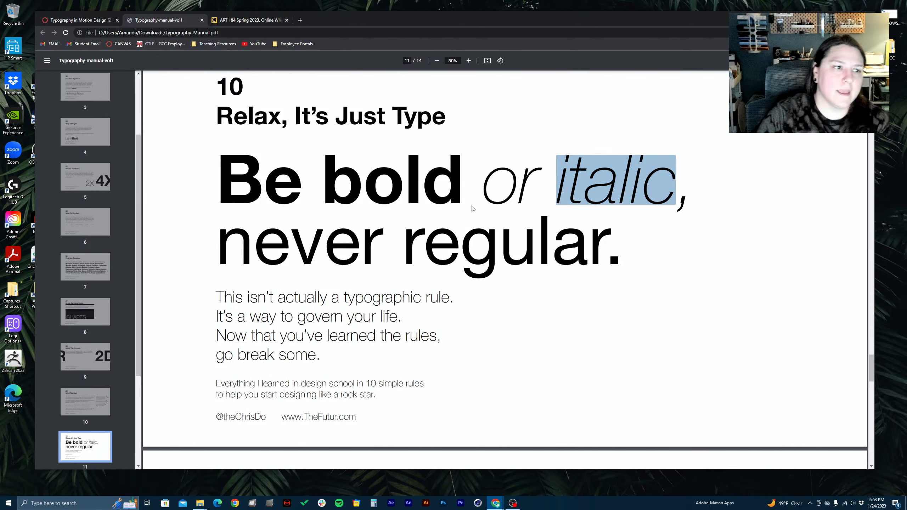
pyautogui.click(469, 193)
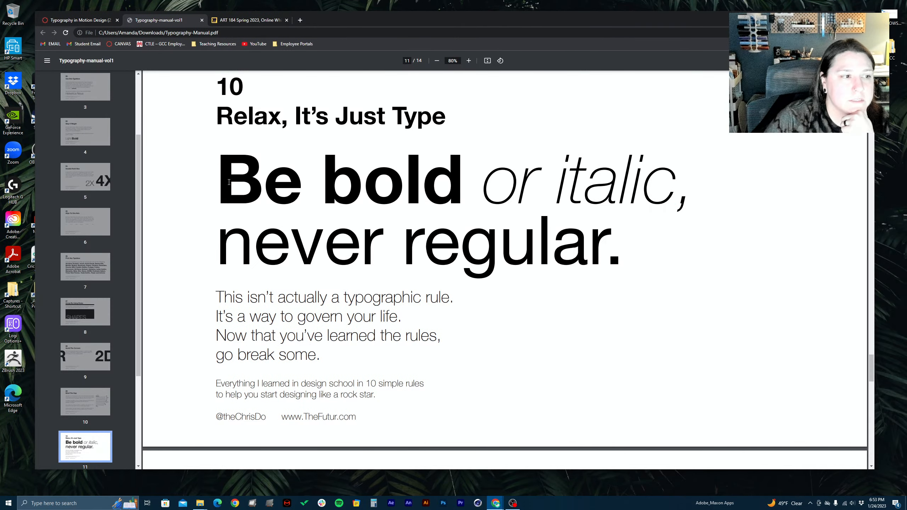
pyautogui.moveTo(226, 181); pyautogui.dragTo(420, 168)
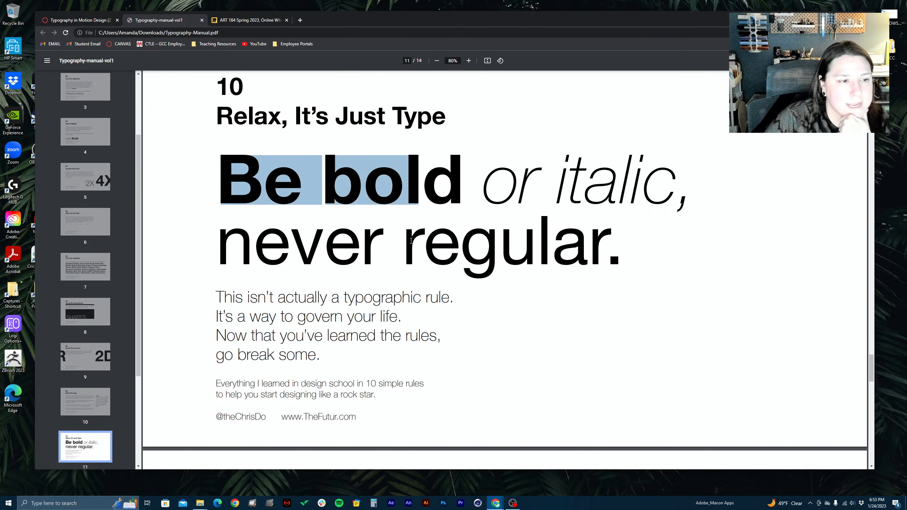
pyautogui.click(438, 237)
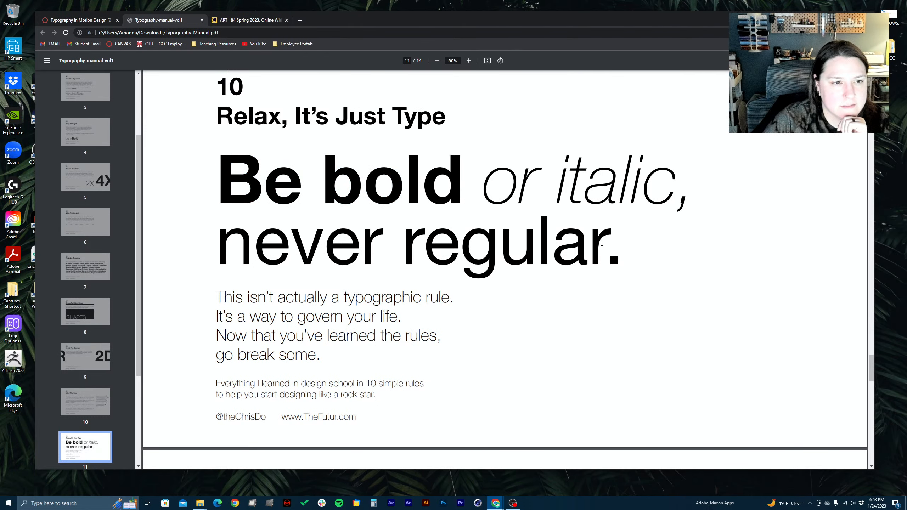
# Highlight the word "regular" and its letters "ula" in the rule 10 statement, and clear the highlight
pyautogui.moveTo(603, 243)
pyautogui.mouseDown()
pyautogui.moveTo(378, 246)
pyautogui.moveTo(612, 239)
pyautogui.mouseUp()
pyautogui.click(409, 242)
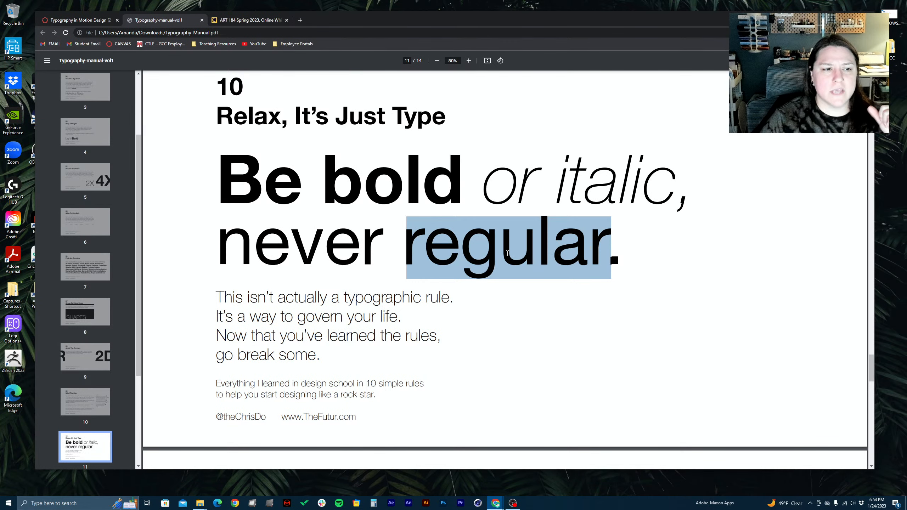
pyautogui.moveTo(508, 253); pyautogui.dragTo(562, 248)
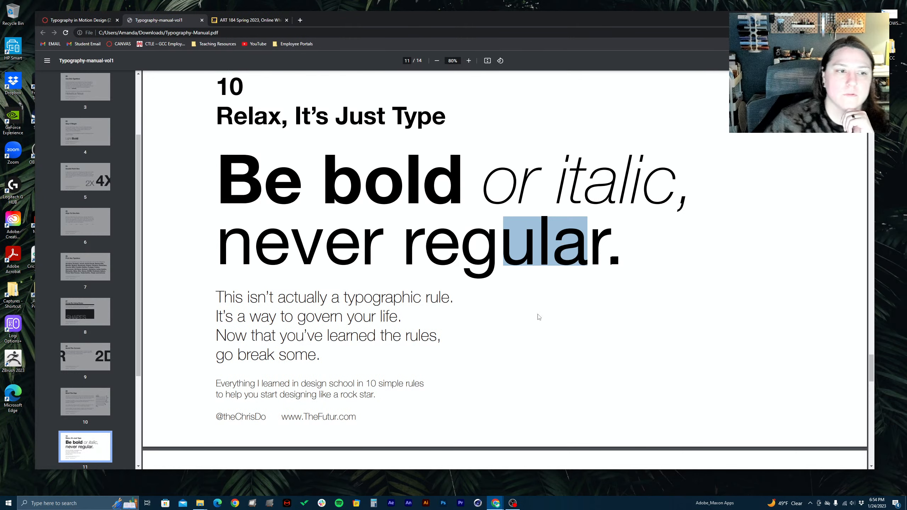
pyautogui.scroll(-1, 539, 317)
pyautogui.click(536, 207)
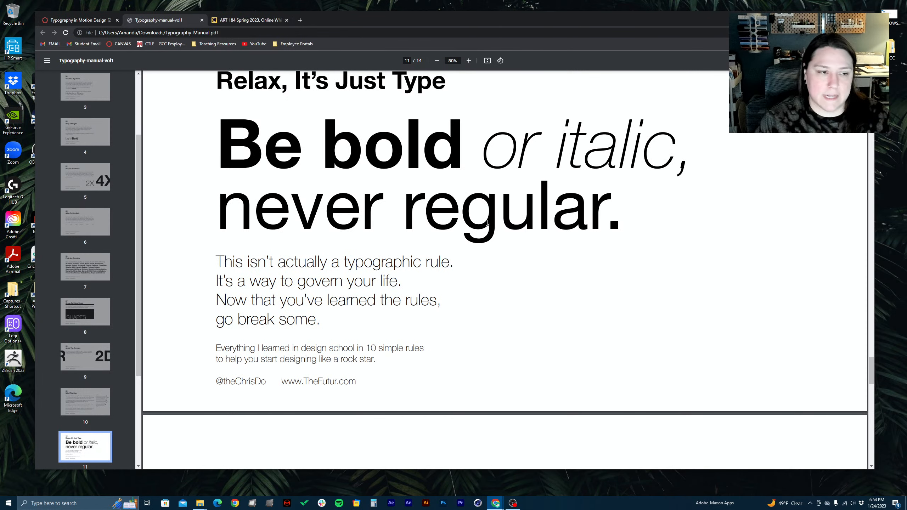
# Skim the manual's remaining pages through page 14 and close the PDF to return to the assignment page
pyautogui.scroll(-10, 487, 223)
pyautogui.scroll(-12, 450, 228)
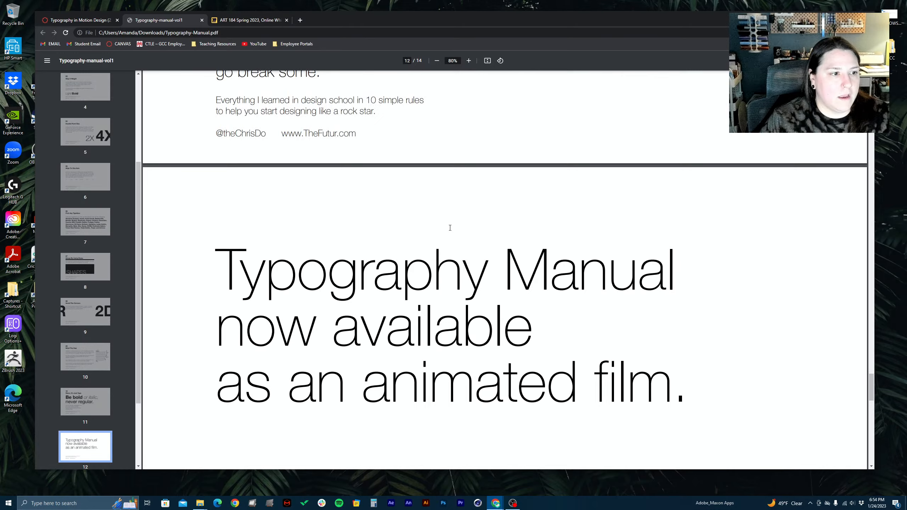
pyautogui.scroll(-9, 450, 227)
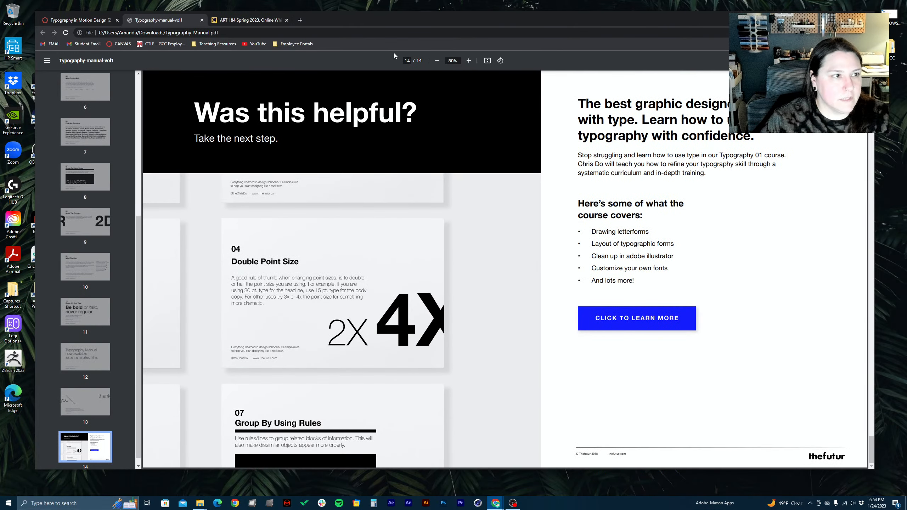
pyautogui.click(202, 20)
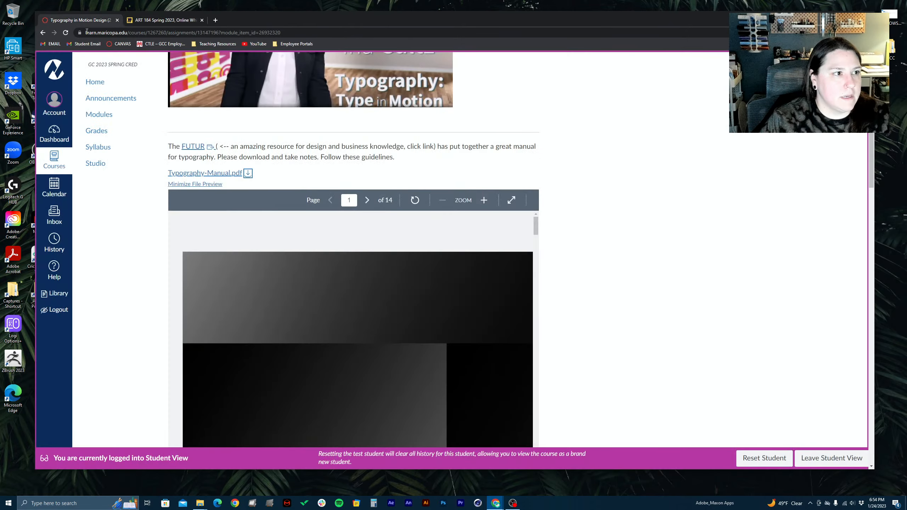
# Draw a red line beside the embedded video of the manual's animated version, and clear the mark
pyautogui.scroll(-10, 264, 131)
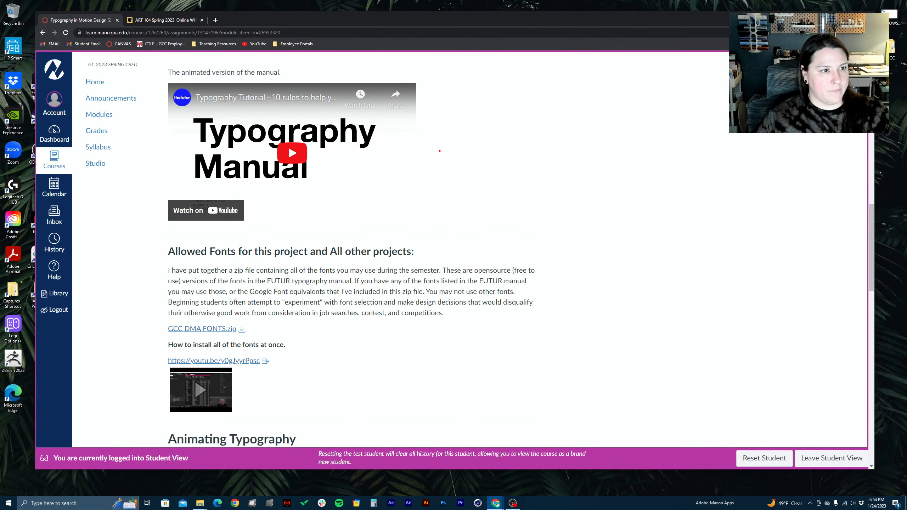
pyautogui.moveTo(438, 153); pyautogui.dragTo(634, 132)
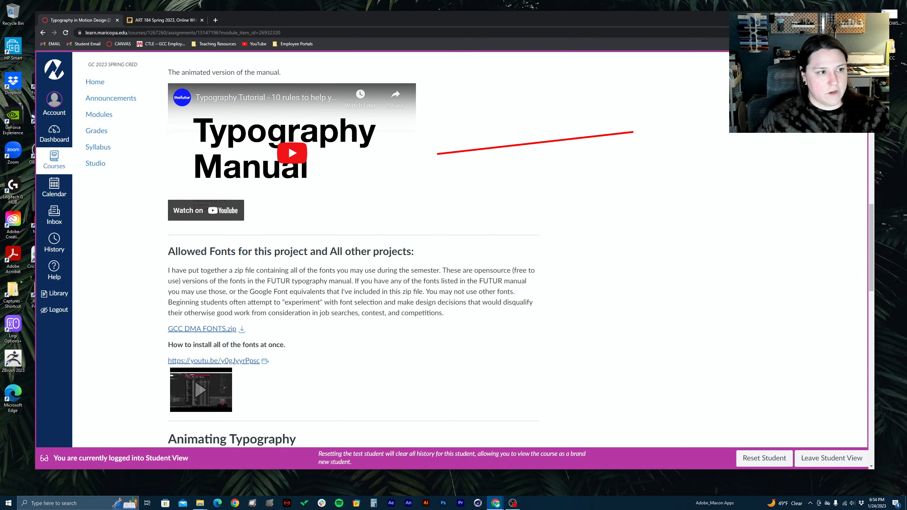
pyautogui.press('Escape')
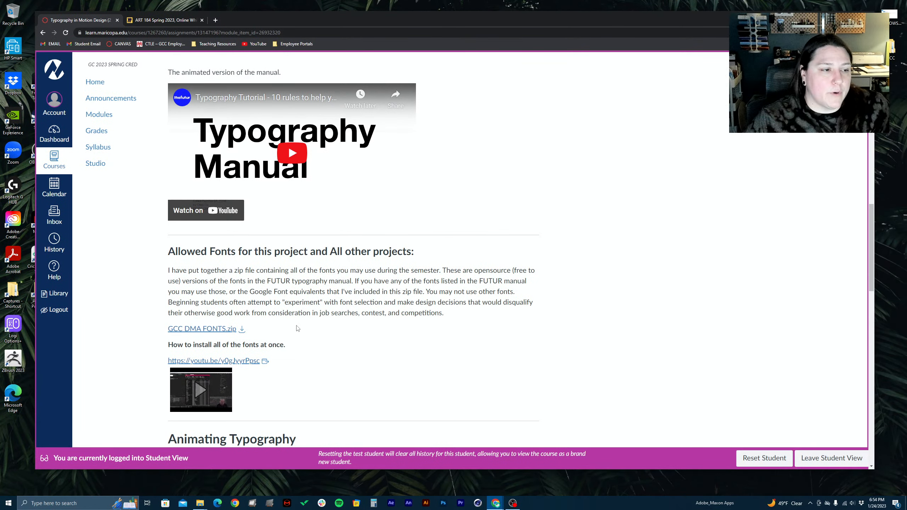
# Draw a red box around the "Allowed Fonts for this project and All other projects" section, and clear it
pyautogui.scroll(-4, 298, 329)
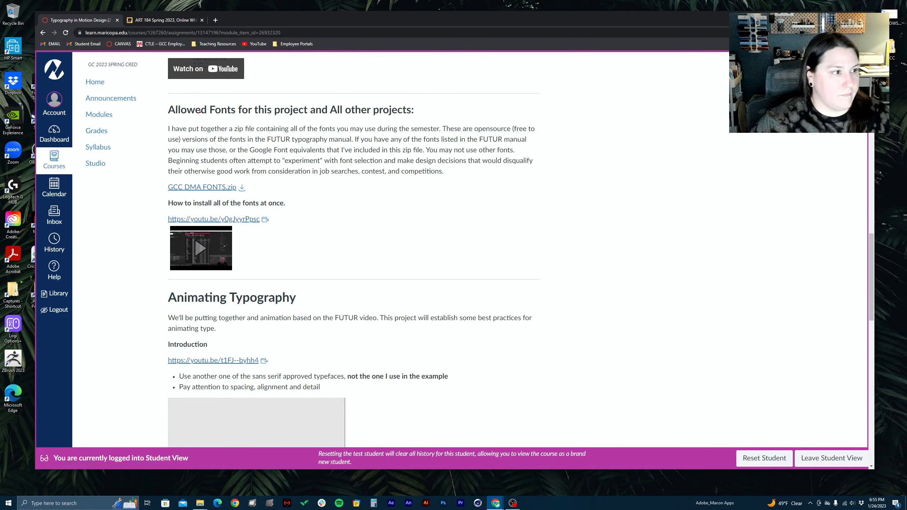
pyautogui.moveTo(160, 100)
pyautogui.mouseDown()
pyautogui.moveTo(335, 232)
pyautogui.moveTo(496, 281)
pyautogui.moveTo(607, 294)
pyautogui.moveTo(568, 282)
pyautogui.mouseUp()
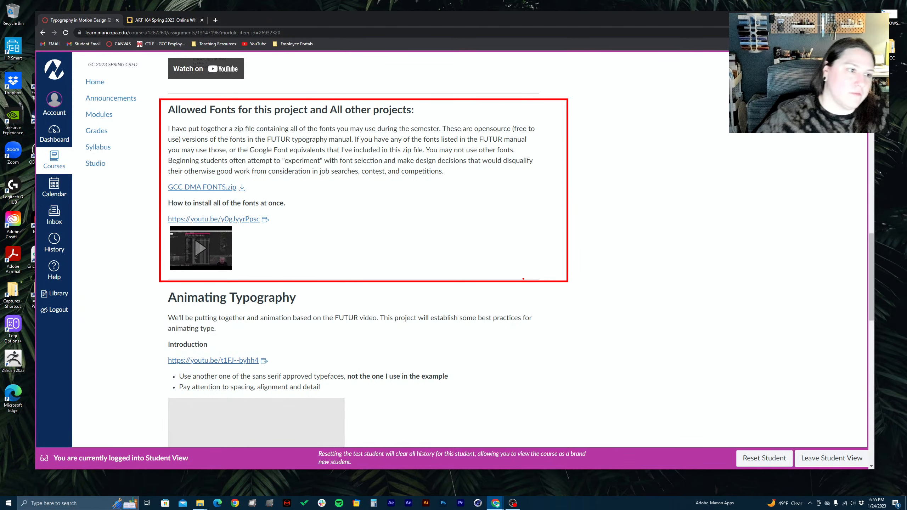
pyautogui.press('Escape')
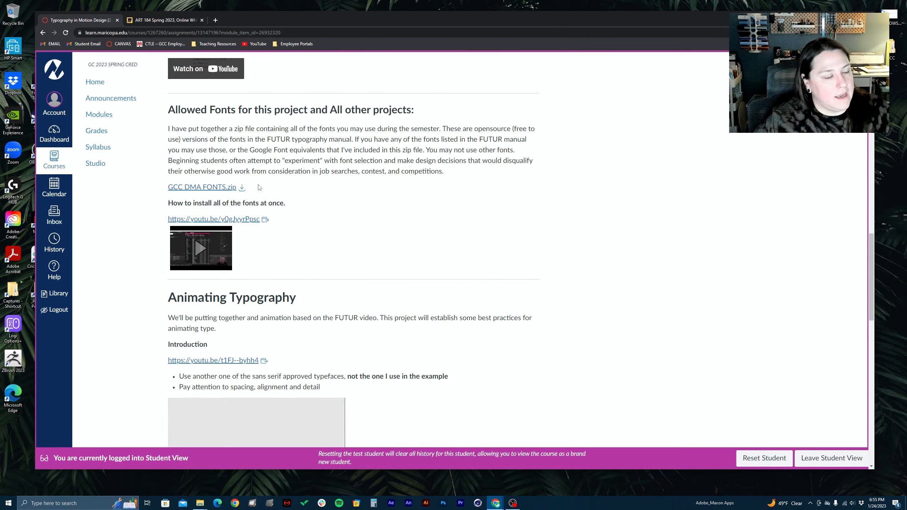
# Download GCC DMA FONTS.zip and show it in the Downloads folder, minimizing the folder window to return to the assignment
pyautogui.click(182, 188)
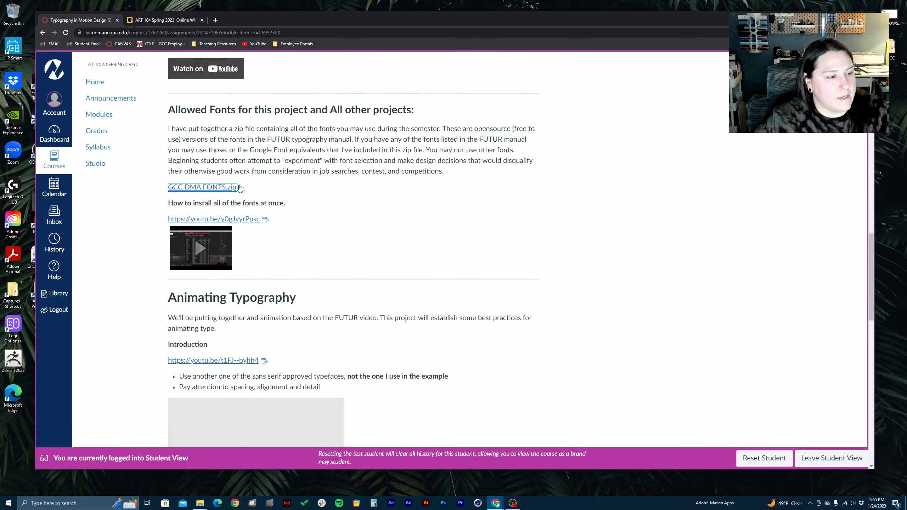
pyautogui.click(242, 188)
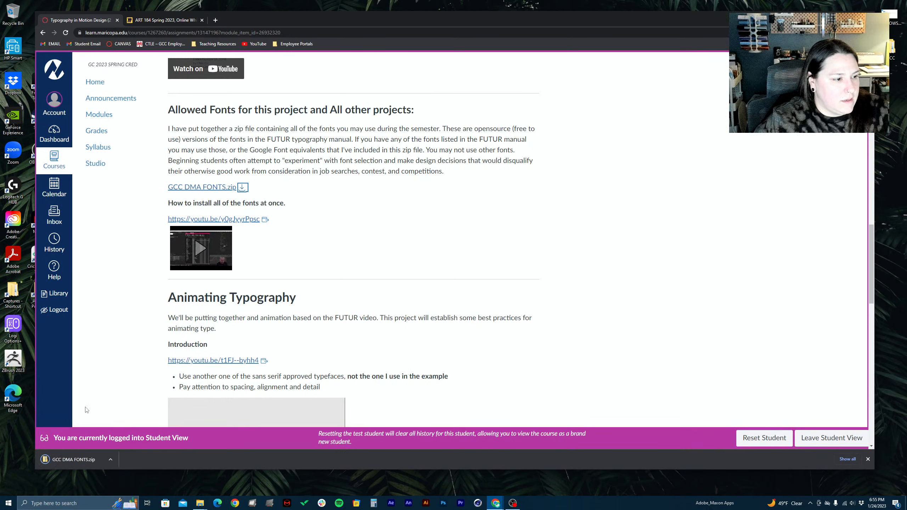
pyautogui.click(104, 461)
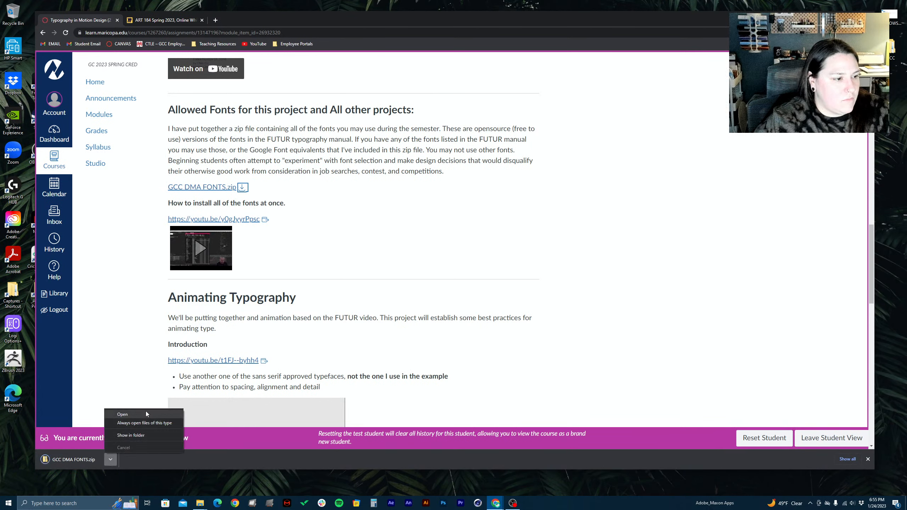
pyautogui.click(144, 436)
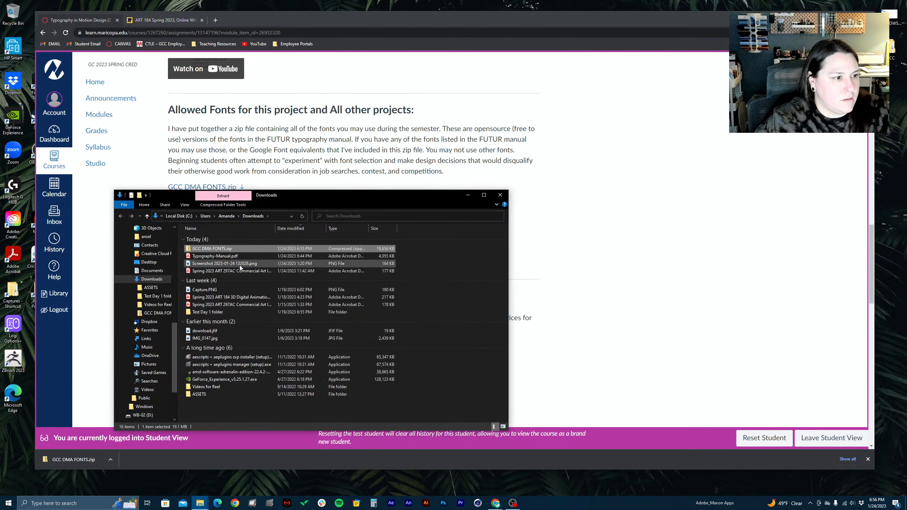
pyautogui.rightClick(192, 249)
pyautogui.click(330, 197)
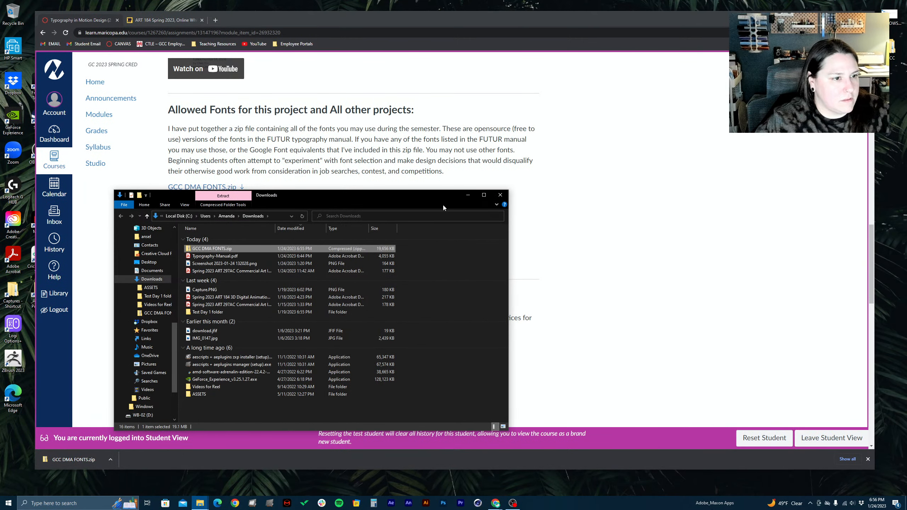
pyautogui.click(468, 195)
# Point out the video link under "How to install all of the fonts at once"
pyautogui.scroll(-6, 400, 265)
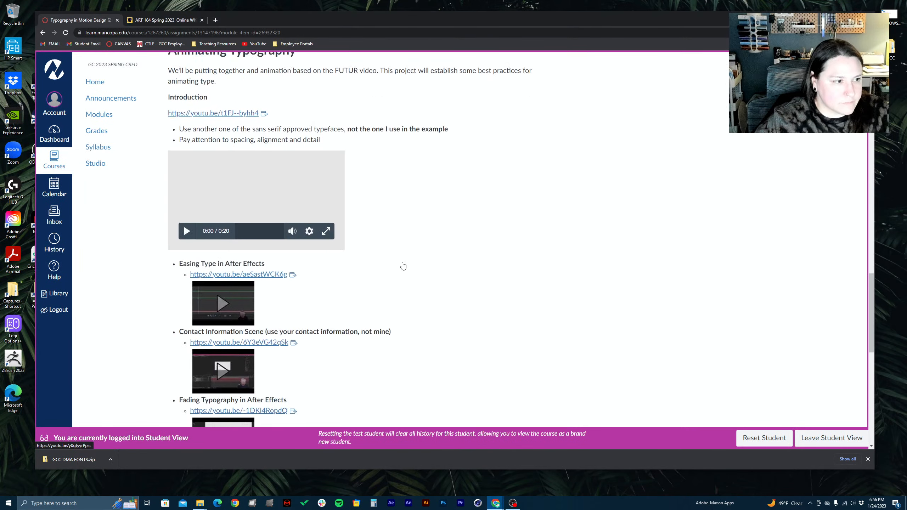
pyautogui.scroll(1, 401, 265)
pyautogui.scroll(7, 403, 266)
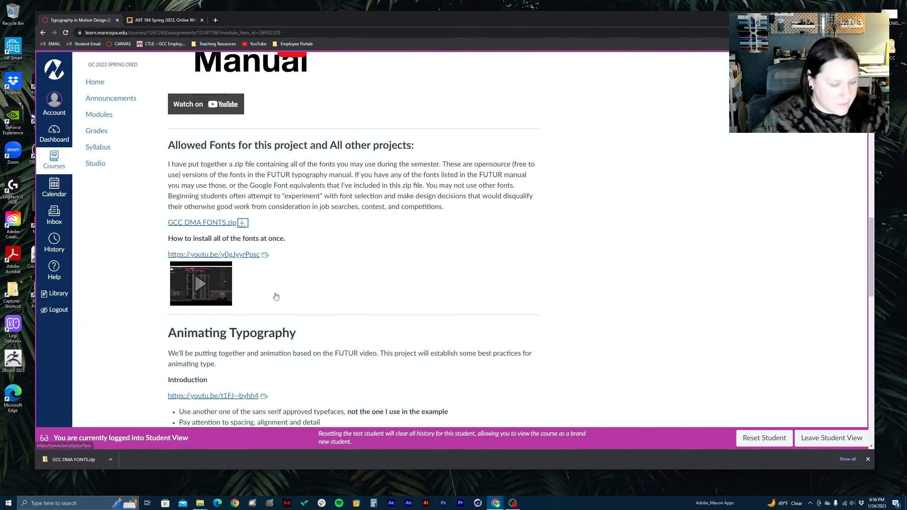
pyautogui.moveTo(242, 287); pyautogui.dragTo(400, 271)
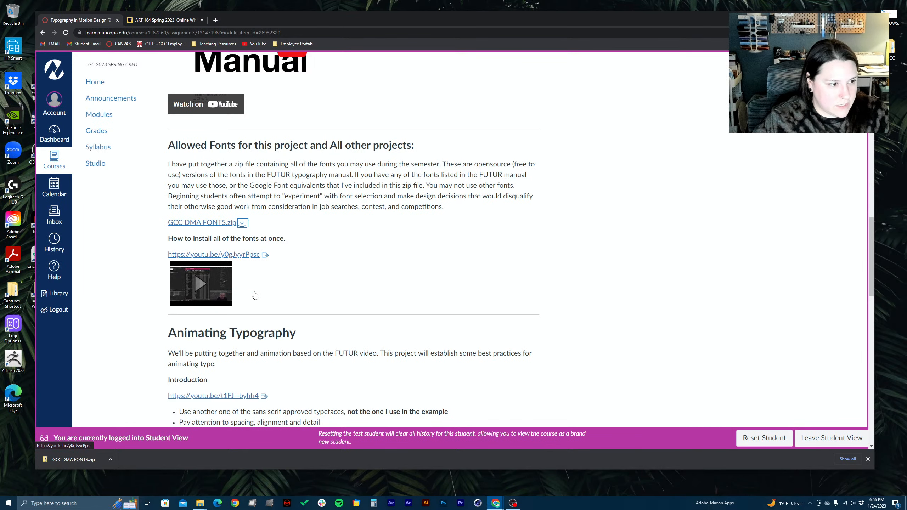
# Review the "Animating Typography" tutorial list, from the introduction and After Effects videos to the Cinema 4D and render links
pyautogui.scroll(-5, 250, 286)
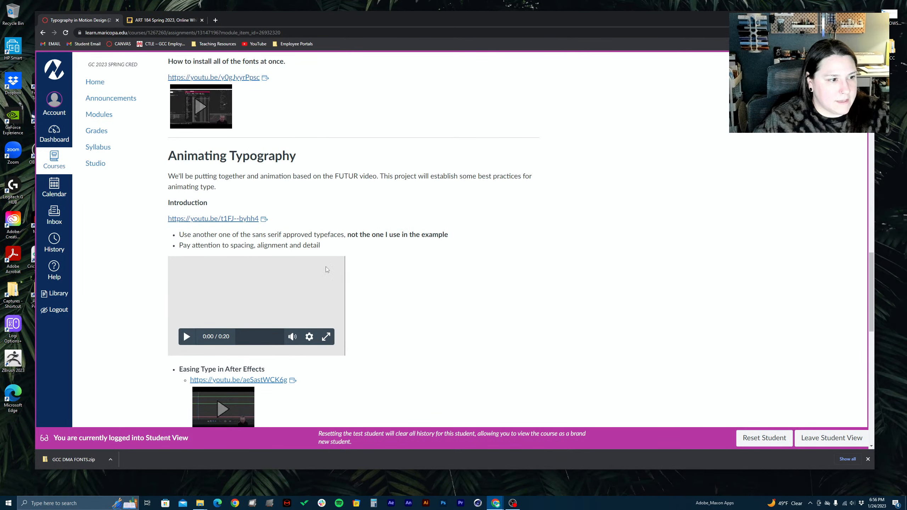
pyautogui.scroll(-7, 267, 305)
pyautogui.scroll(-6, 267, 304)
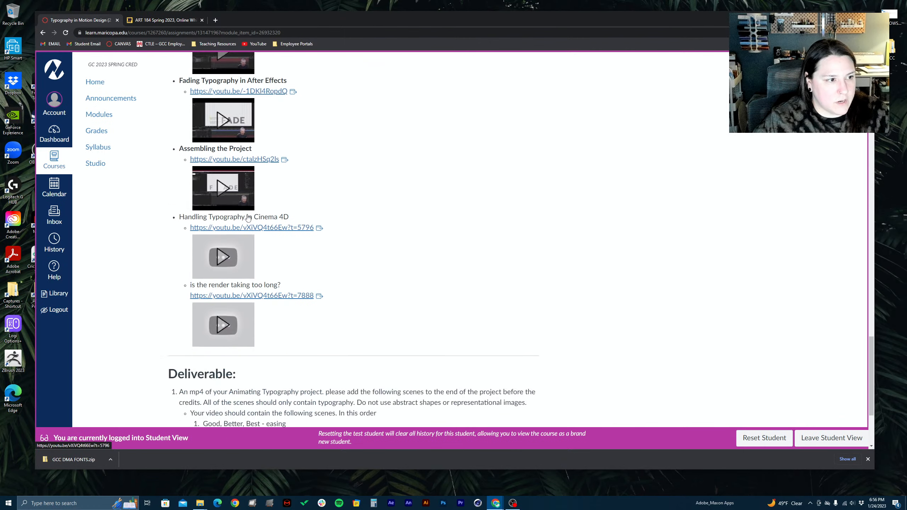
pyautogui.scroll(7, 347, 201)
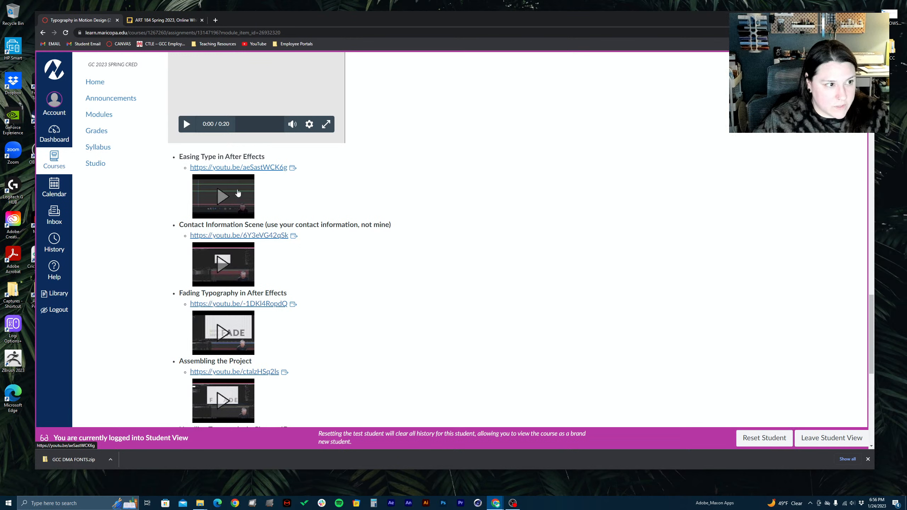
pyautogui.scroll(-5, 304, 334)
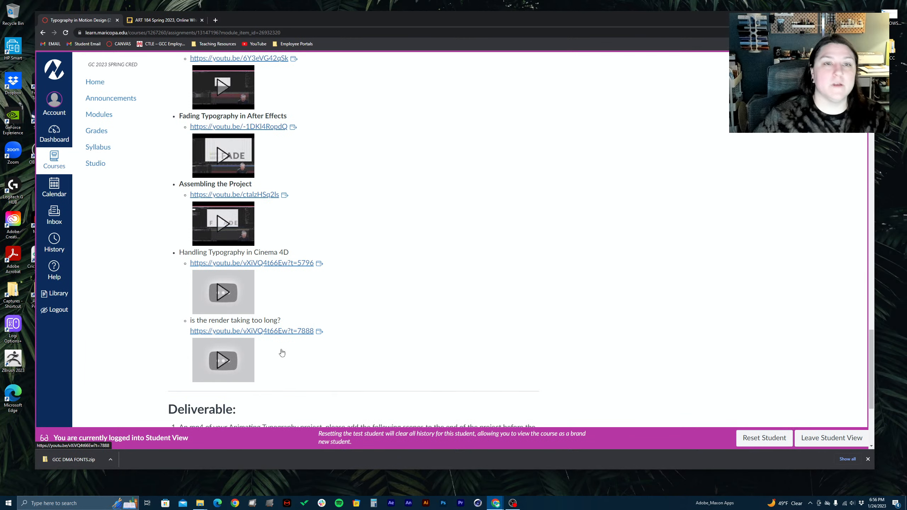
pyautogui.scroll(6, 276, 350)
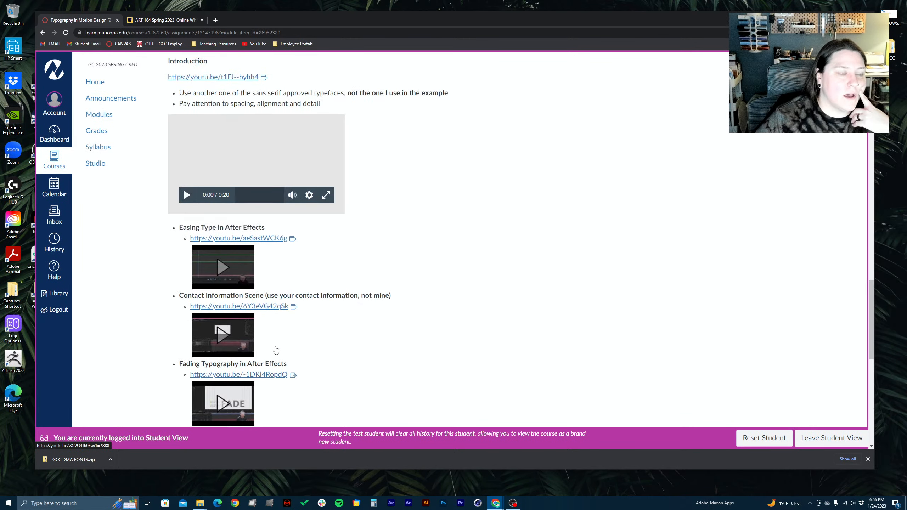
pyautogui.scroll(-7, 276, 349)
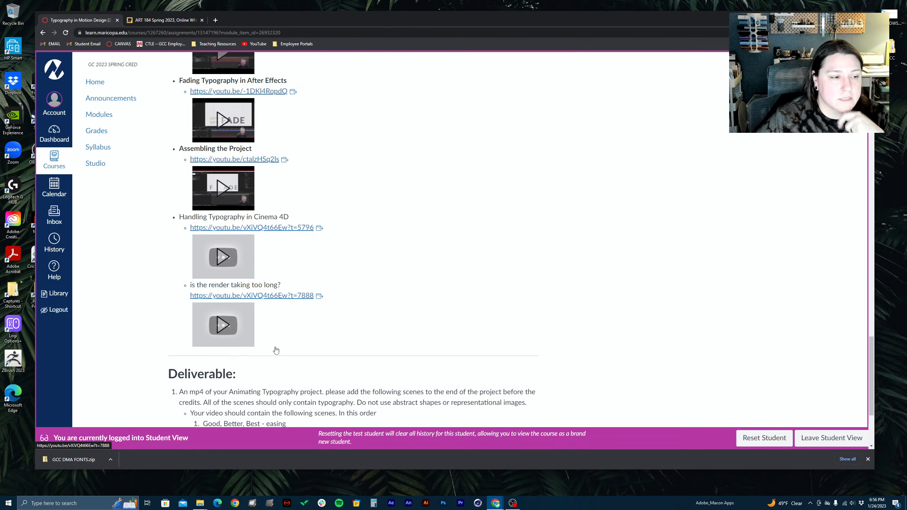
# Draw a red box around the Deliverable section, mark "An mp4 of" in red, and clear the annotations
pyautogui.scroll(-4, 275, 350)
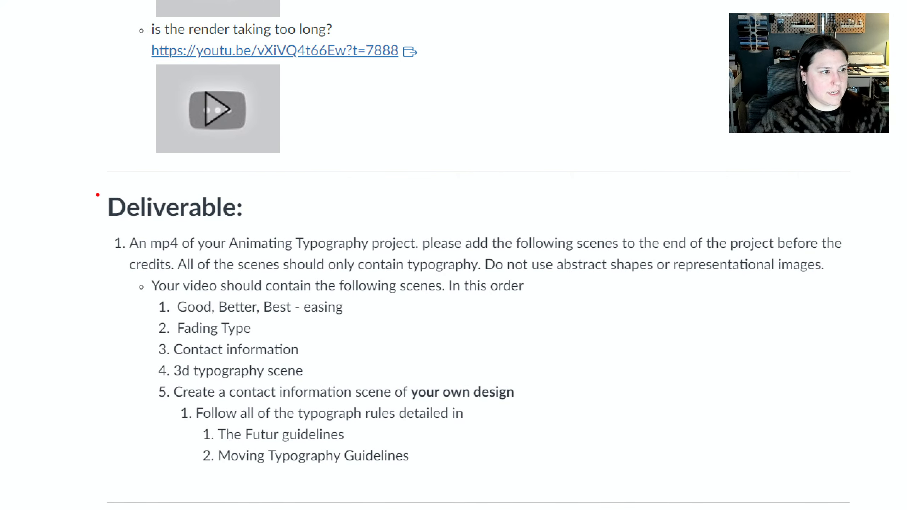
pyautogui.moveTo(98, 195)
pyautogui.mouseDown()
pyautogui.moveTo(530, 495)
pyautogui.moveTo(893, 494)
pyautogui.moveTo(883, 498)
pyautogui.mouseUp()
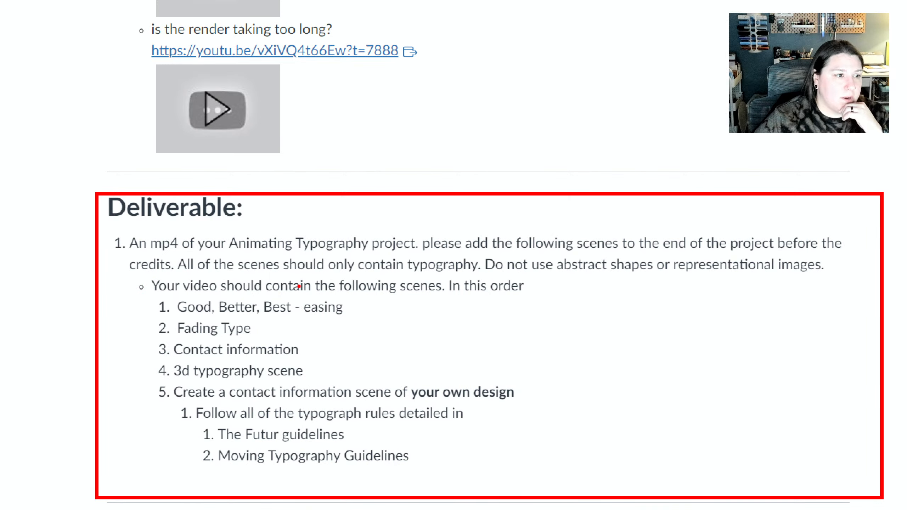
pyautogui.moveTo(125, 237); pyautogui.dragTo(206, 254)
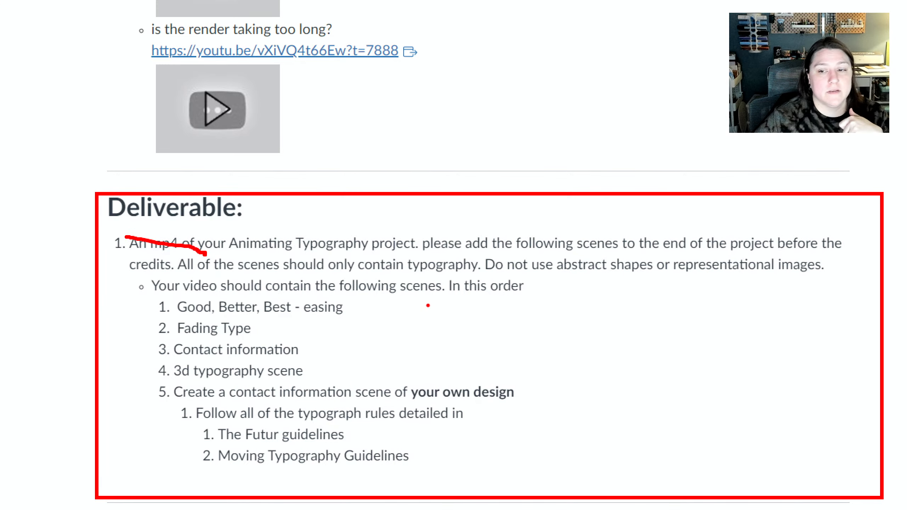
pyautogui.press('Escape')
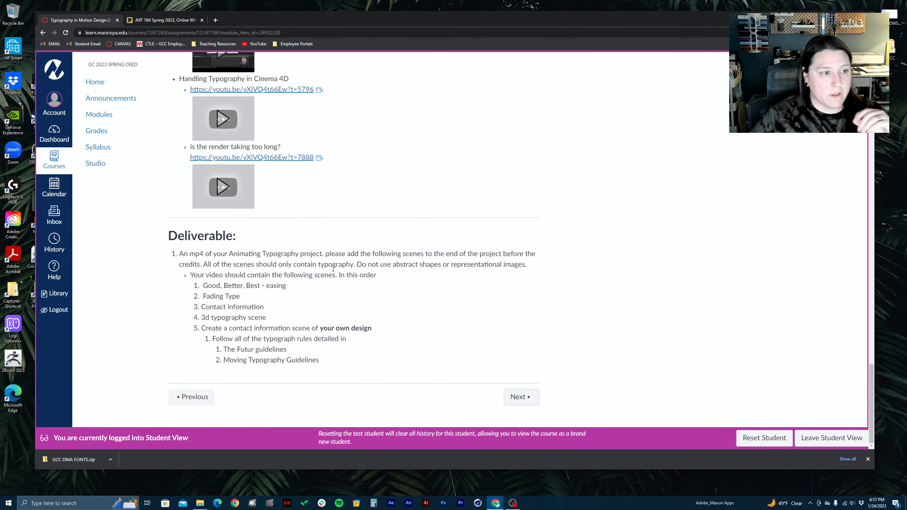
# Highlight the Deliverable sentence "Do not use abstract shapes or representational images." and the typography-only wording before it, then clear the selection
pyautogui.moveTo(357, 265); pyautogui.dragTo(541, 264)
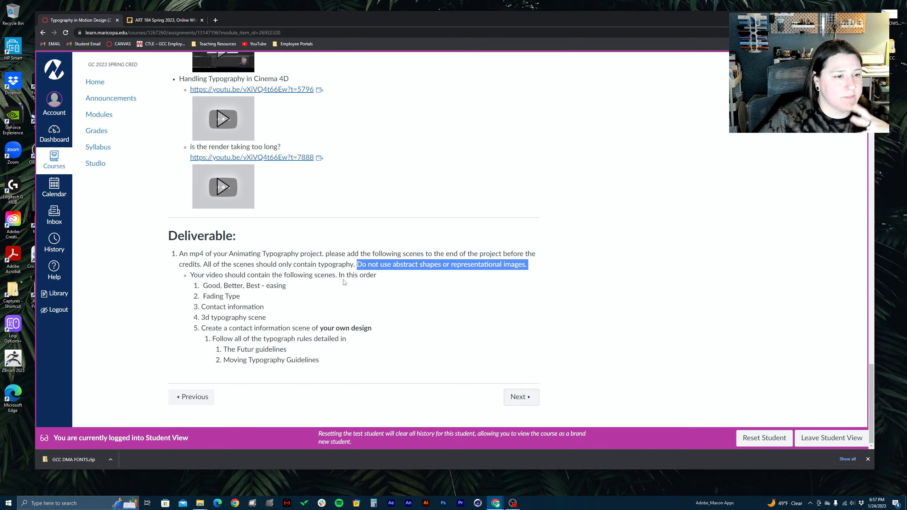
pyautogui.click(160, 271)
pyautogui.moveTo(228, 268); pyautogui.dragTo(251, 271)
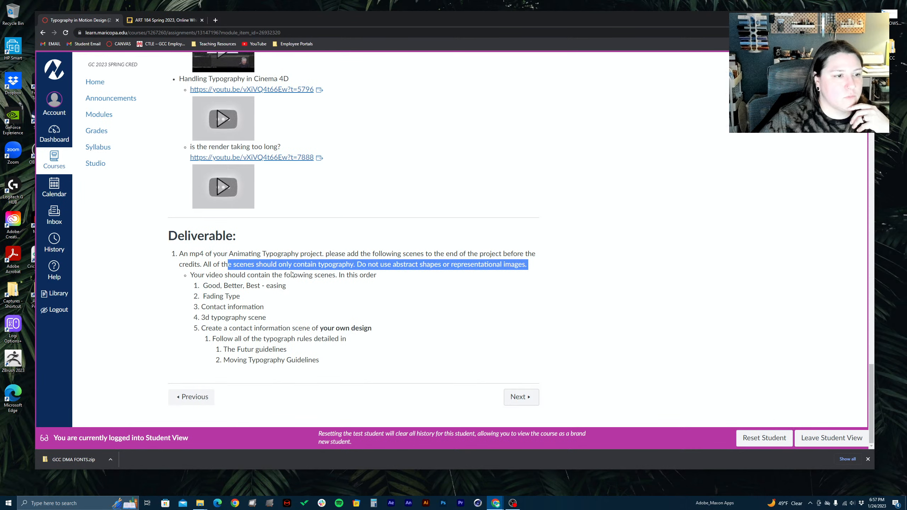
pyautogui.click(356, 278)
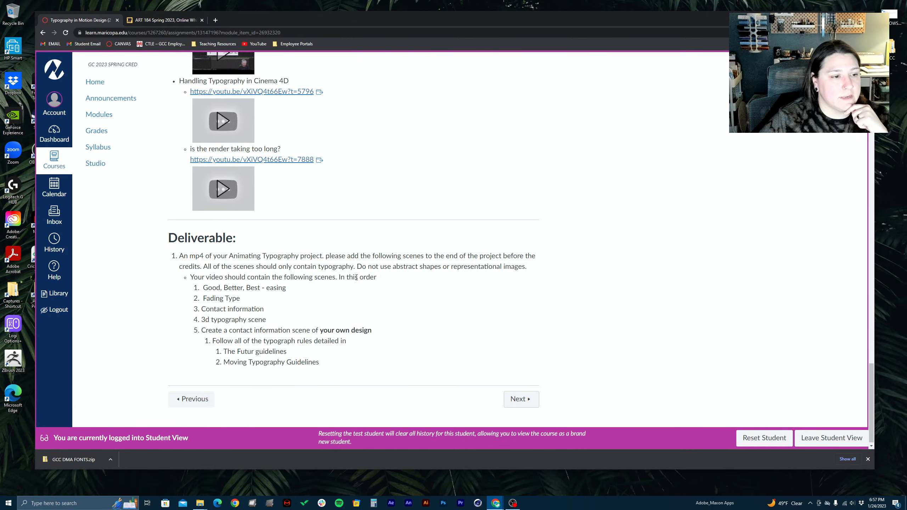
# Switch from the assignment to the ART 184 Spring 2023 Miro board and view its Typography notes
pyautogui.scroll(15, 357, 277)
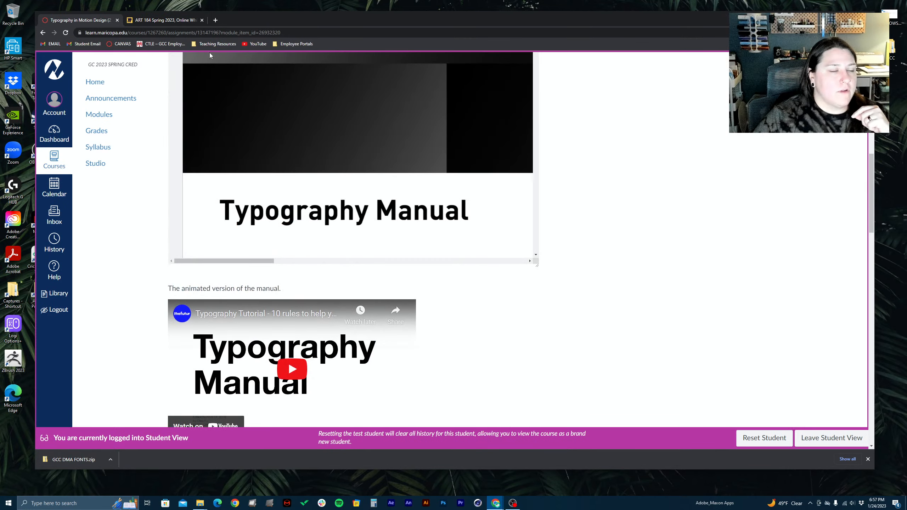
pyautogui.click(185, 22)
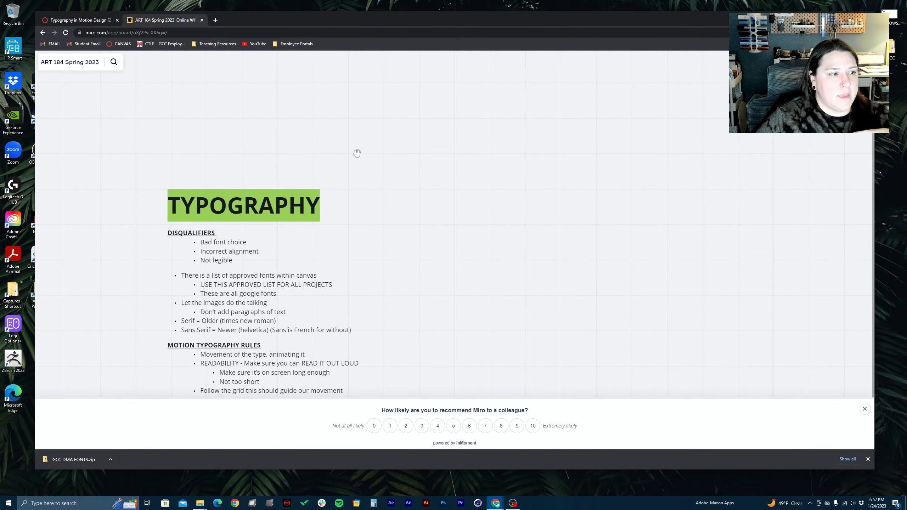
pyautogui.scroll(-2, 324, 265)
pyautogui.scroll(3, 325, 265)
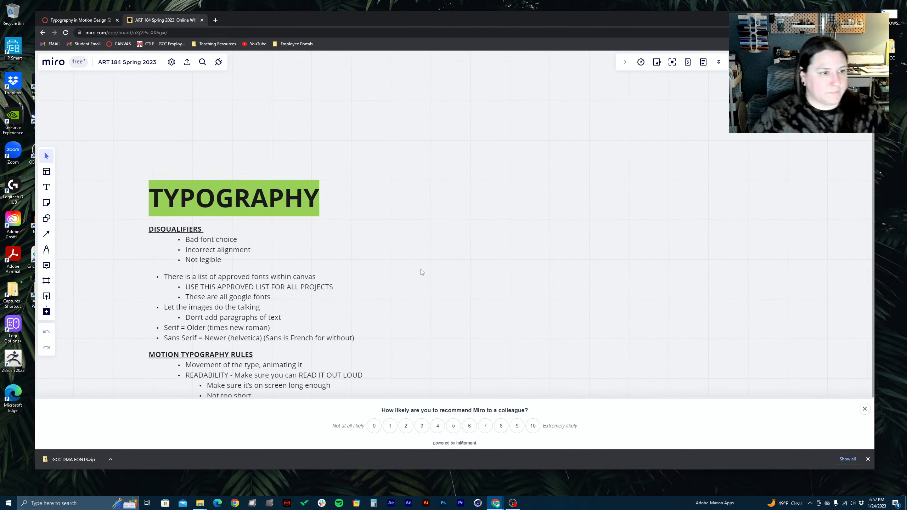
# Open the MiroBoard link from the ART184 course home page and close the duplicate board tab
pyautogui.click(100, 20)
pyautogui.click(90, 88)
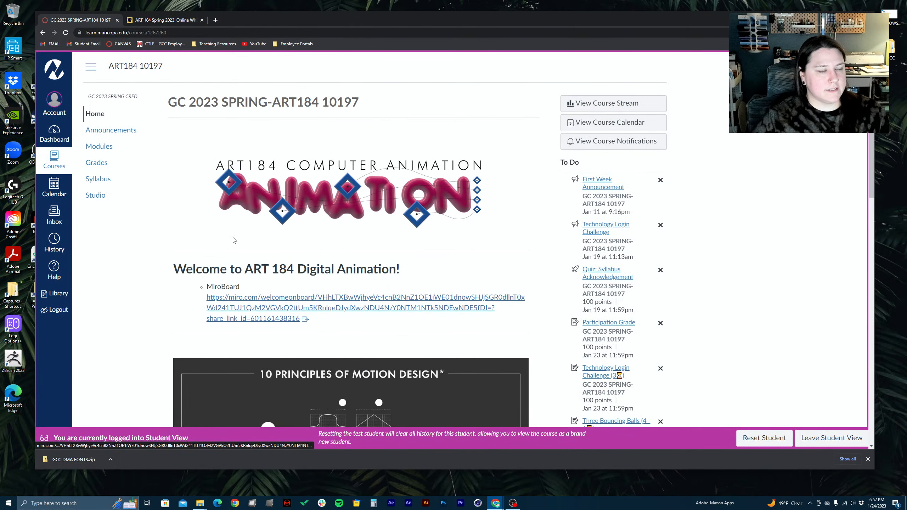
pyautogui.click(242, 308)
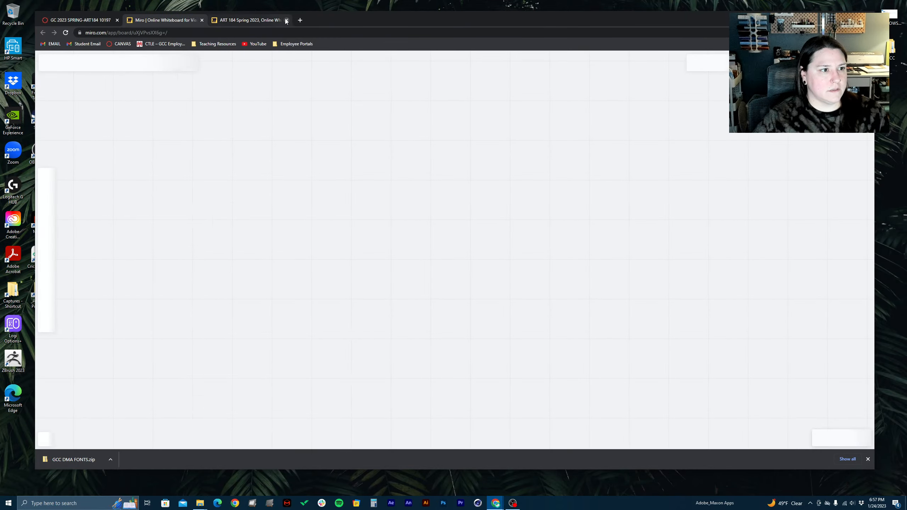
pyautogui.click(286, 20)
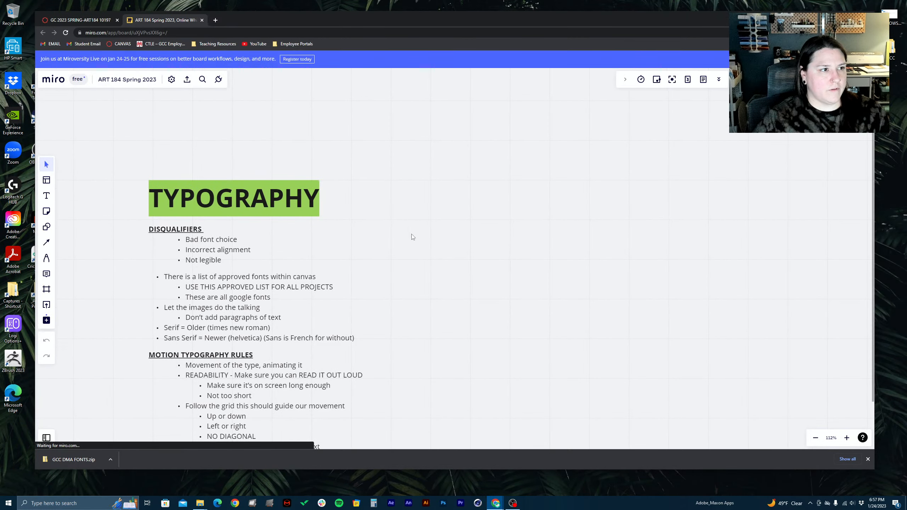
# Bring the Typography notes into view and point out "Bad font choice" in the Disqualifiers list, clearing the selection
pyautogui.scroll(1, 394, 271)
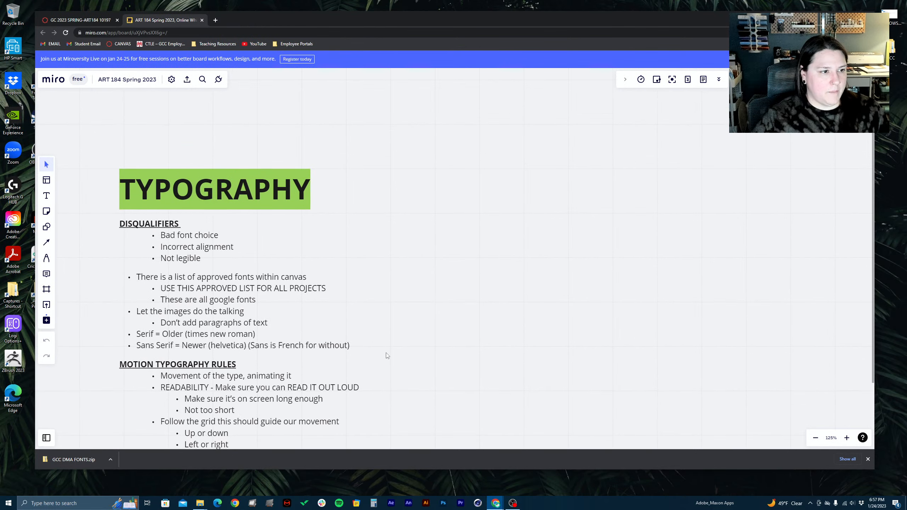
pyautogui.moveTo(387, 354); pyautogui.dragTo(376, 288)
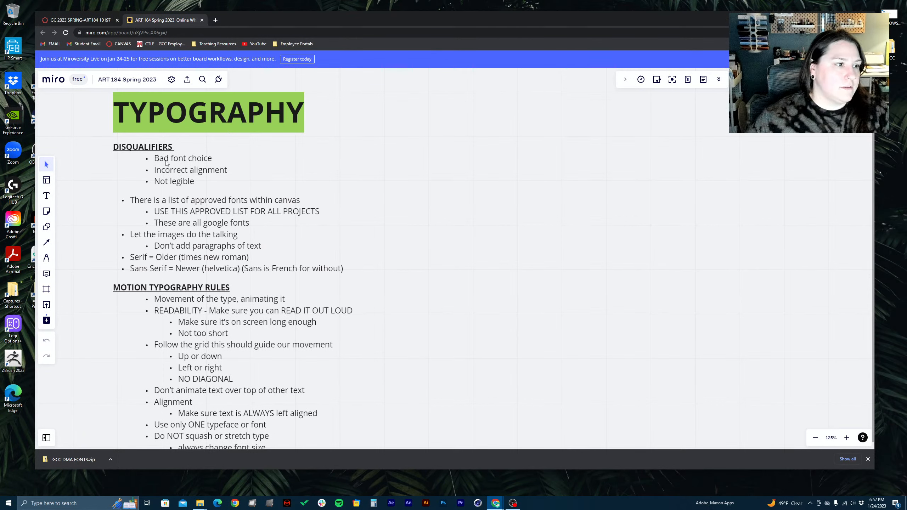
pyautogui.click(192, 160)
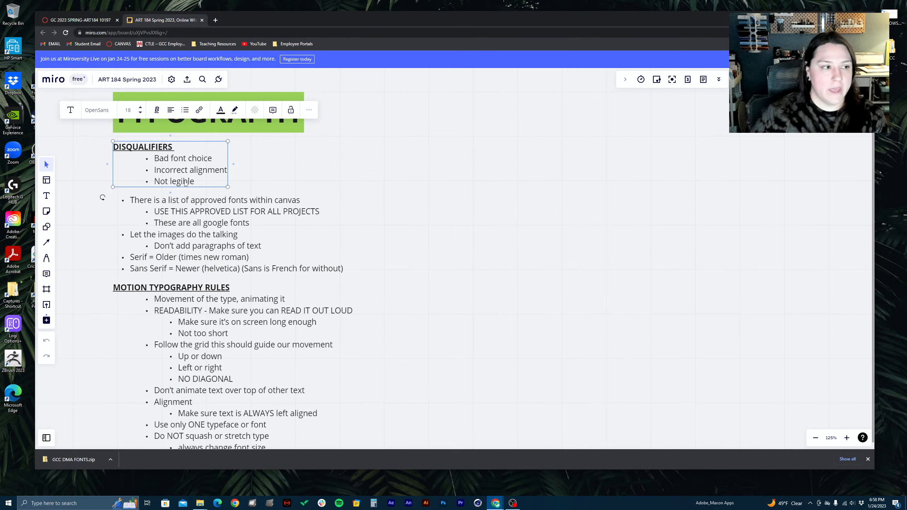
pyautogui.click(250, 172)
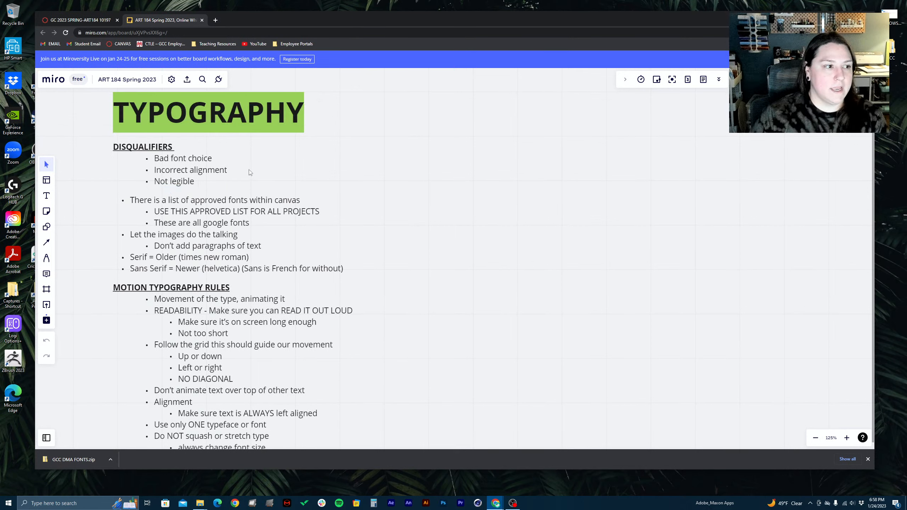
pyautogui.click(180, 160)
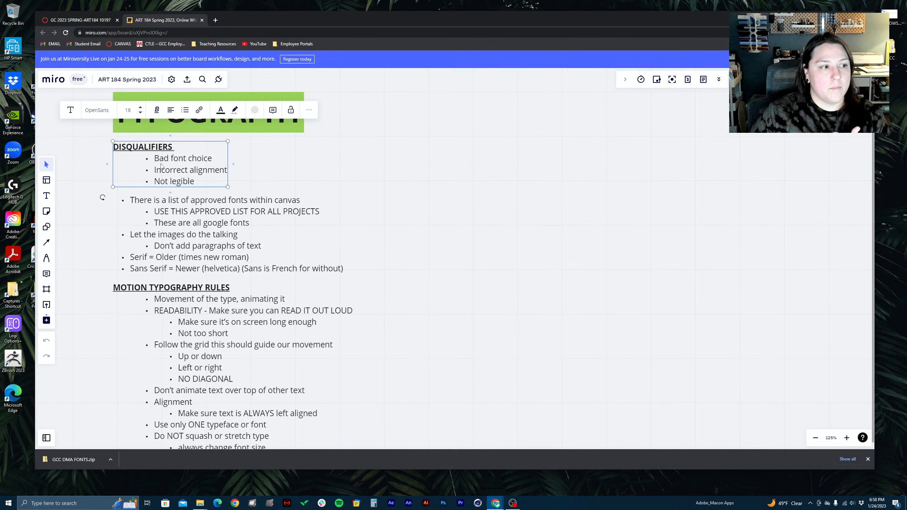
pyautogui.doubleClick(197, 160)
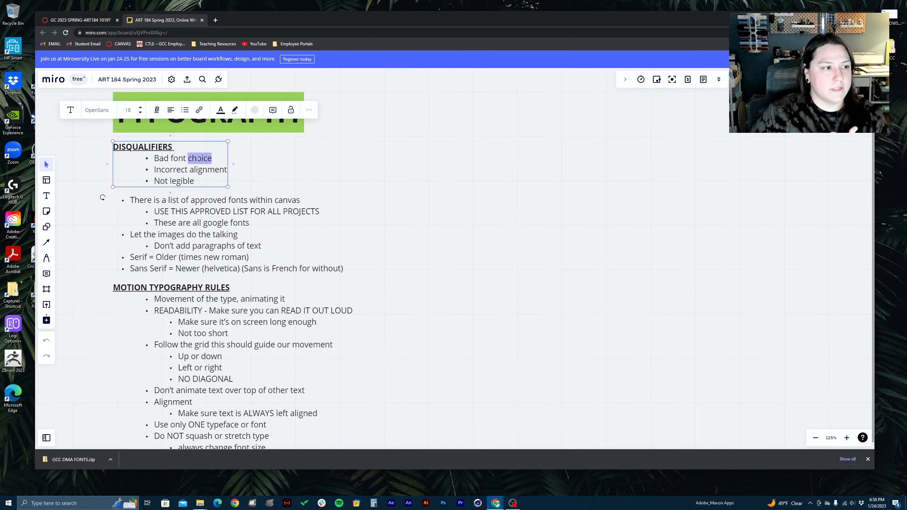
pyautogui.click(171, 158)
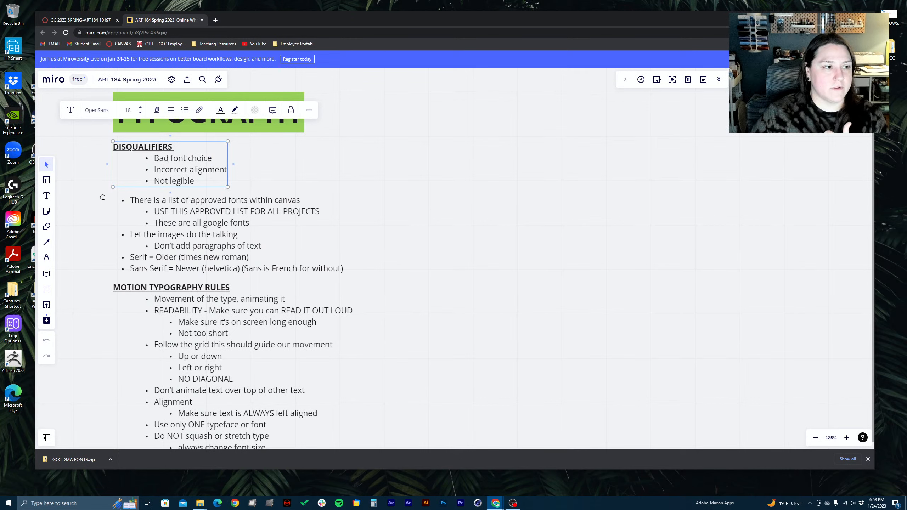
pyautogui.click(259, 188)
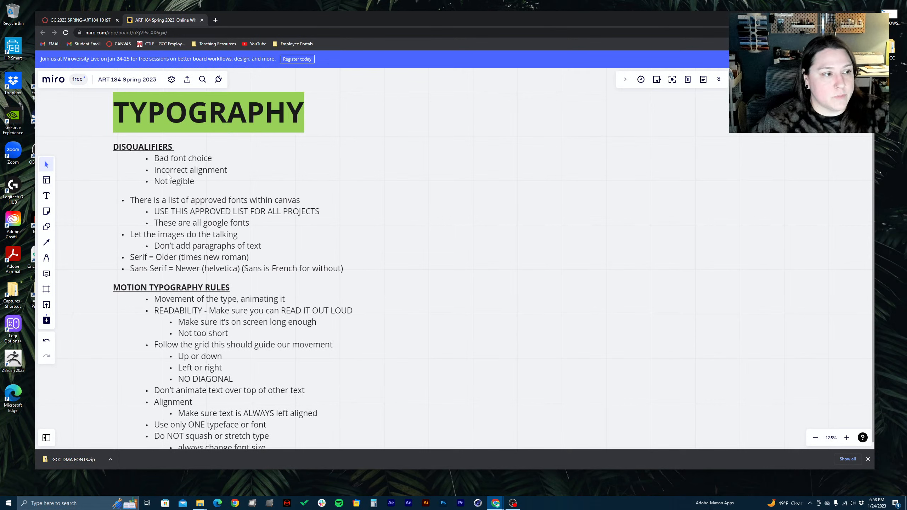
# Point out the approved fonts notes and highlight the "Serif = Older (times new roman)" line, then deselect the text
pyautogui.click(146, 207)
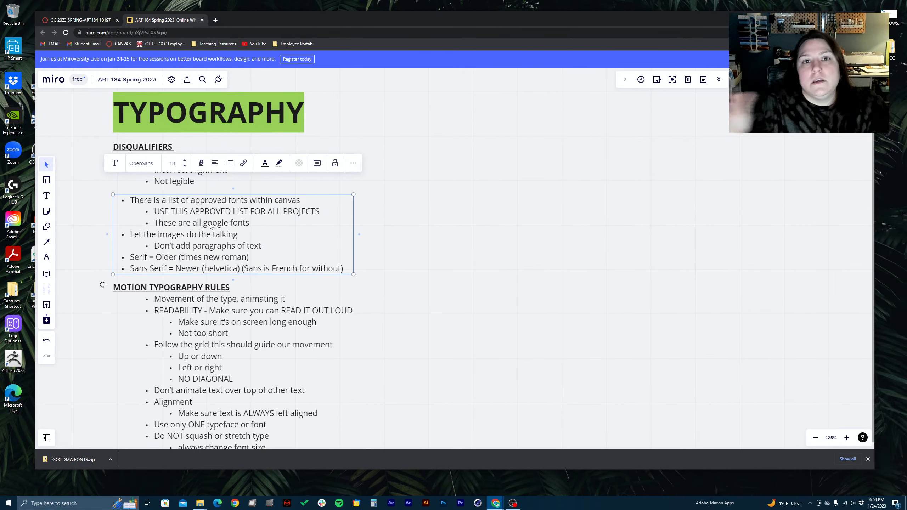
pyautogui.doubleClick(172, 257)
pyautogui.click(163, 258)
pyautogui.moveTo(130, 257); pyautogui.dragTo(141, 257)
pyautogui.click(160, 257)
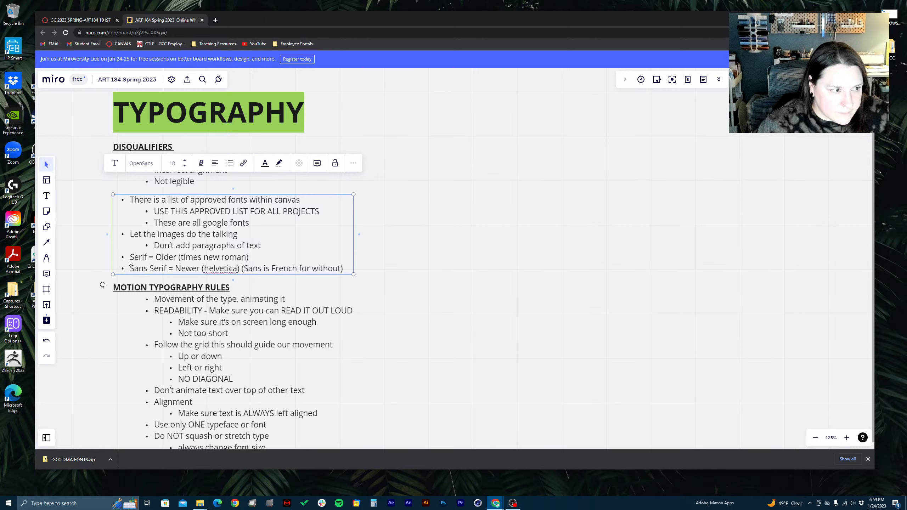
pyautogui.moveTo(130, 258); pyautogui.dragTo(221, 254)
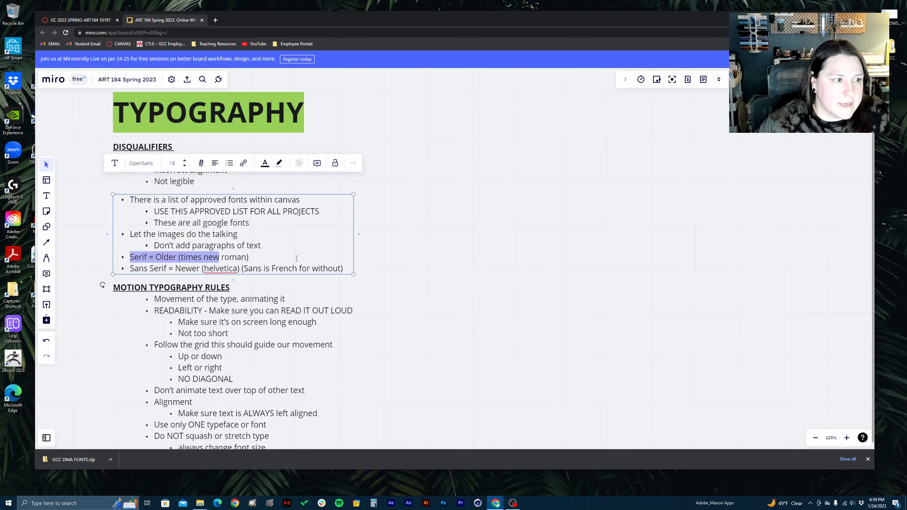
pyautogui.click(447, 214)
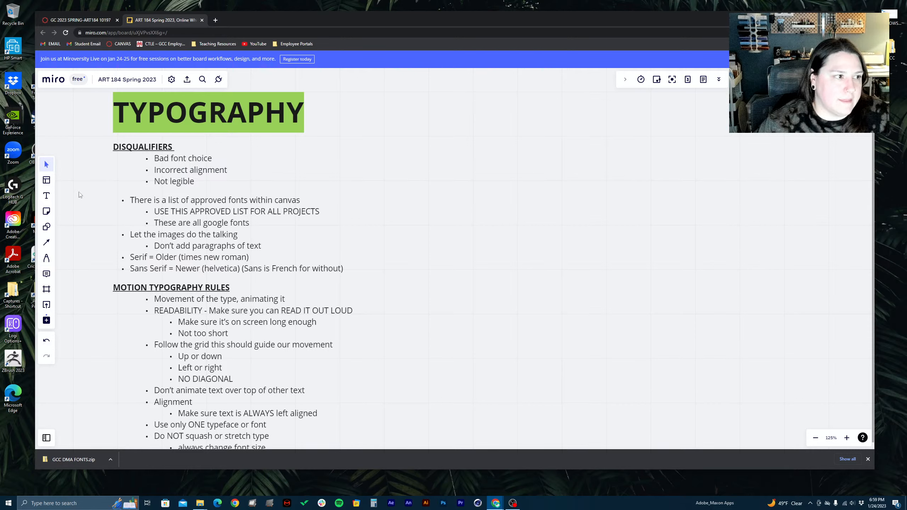
# Add a text box in the empty area beside the Typography notes, set in Abril Fatface, containing the instructor's full name
pyautogui.click(46, 196)
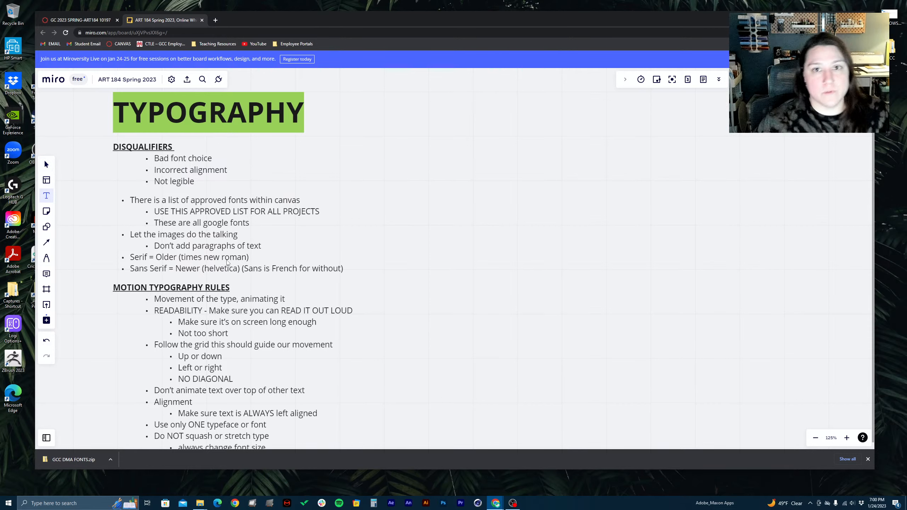
pyautogui.click(513, 168)
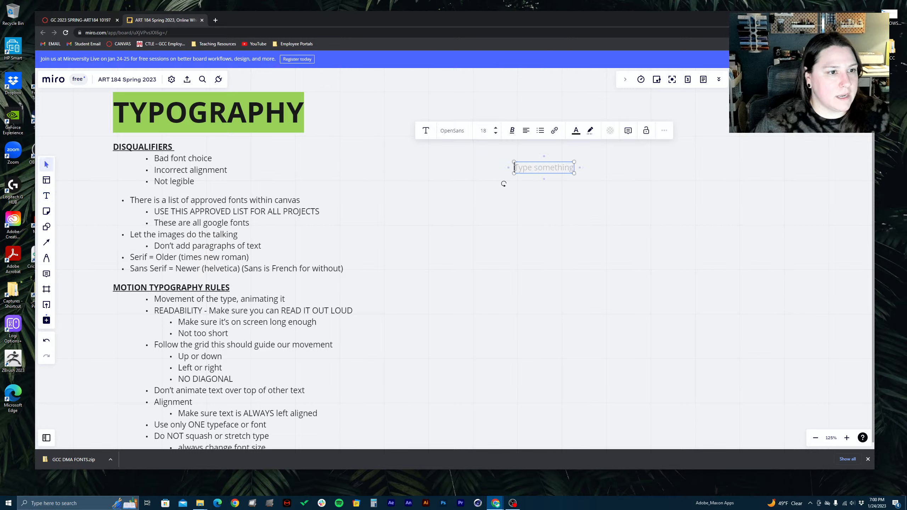
pyautogui.click(457, 133)
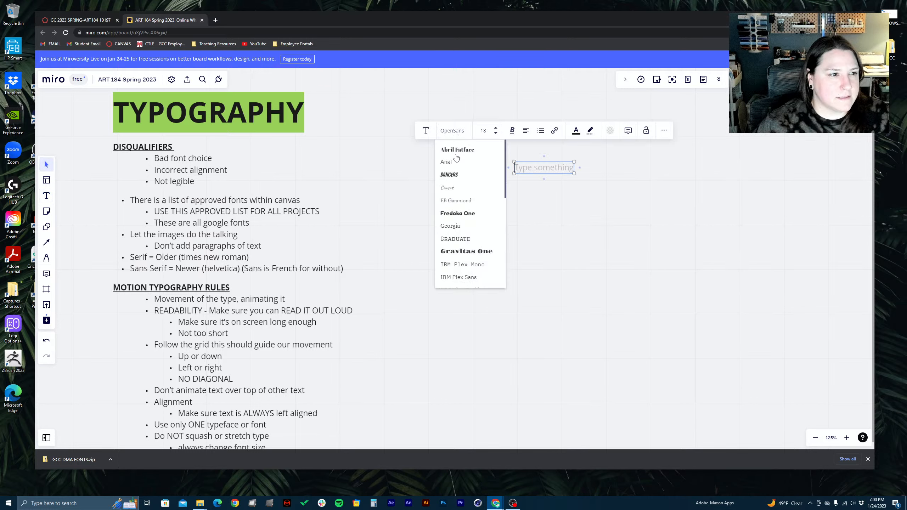
pyautogui.click(458, 150)
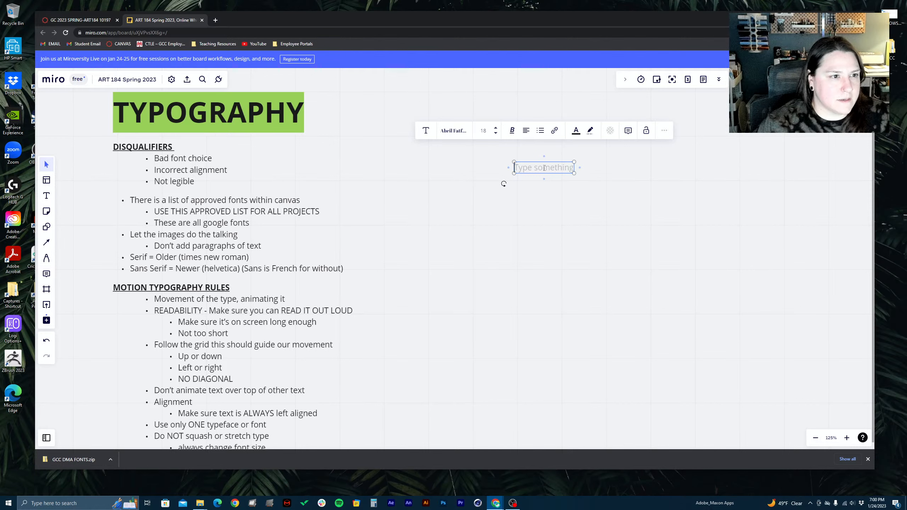
pyautogui.press('super')
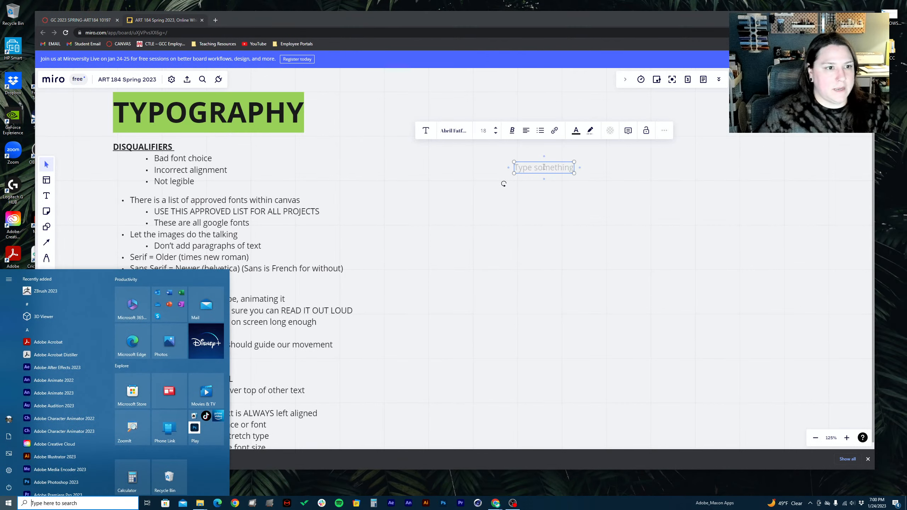
pyautogui.click(544, 167)
pyautogui.write('Amand')
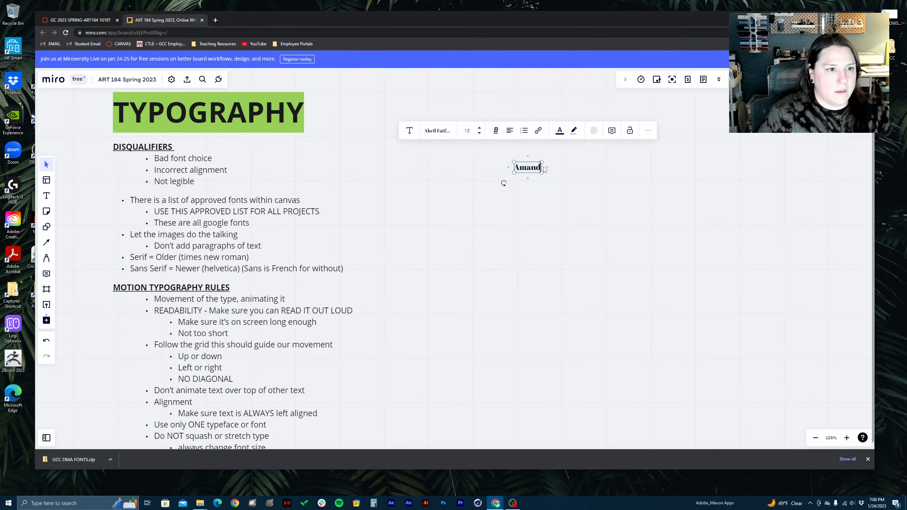
pyautogui.write('a Makara')
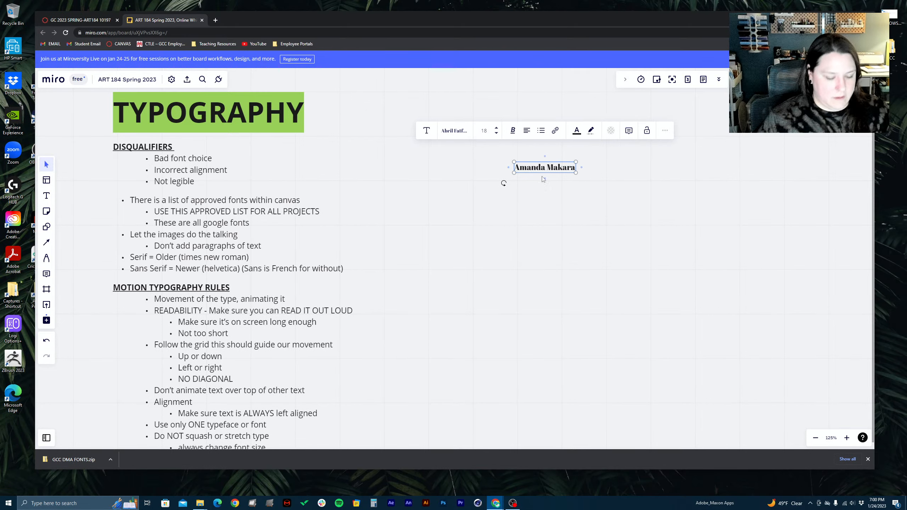
pyautogui.click(587, 204)
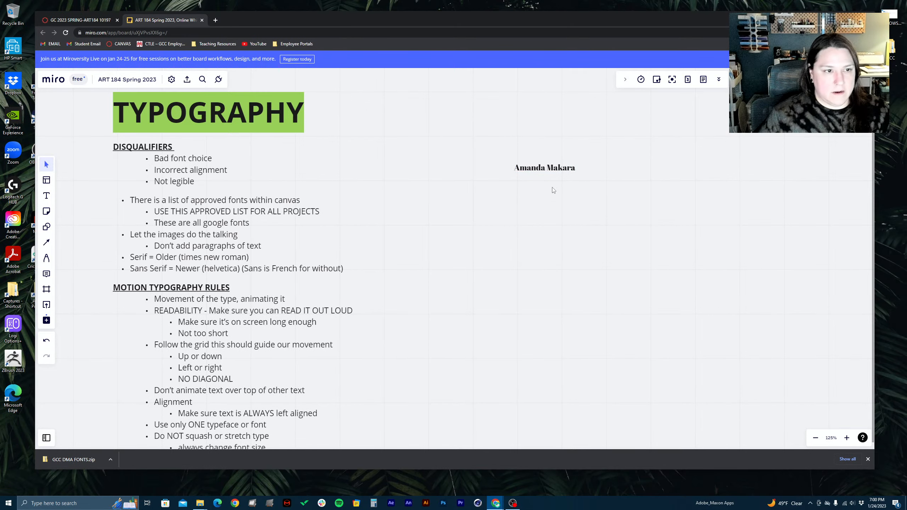
# Examine the serifs on the sample name up close, delete its text box, and return to the Typography notes
pyautogui.scroll(8, 553, 190)
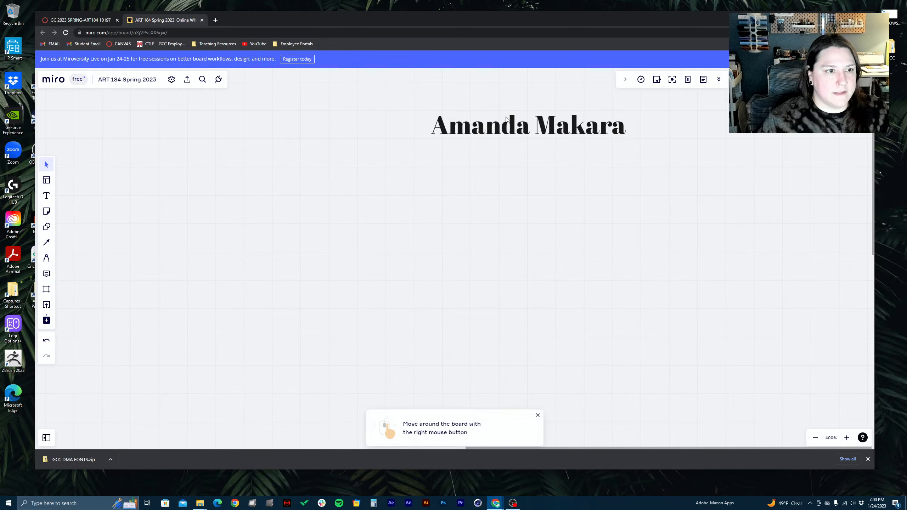
pyautogui.moveTo(506, 119); pyautogui.dragTo(495, 128)
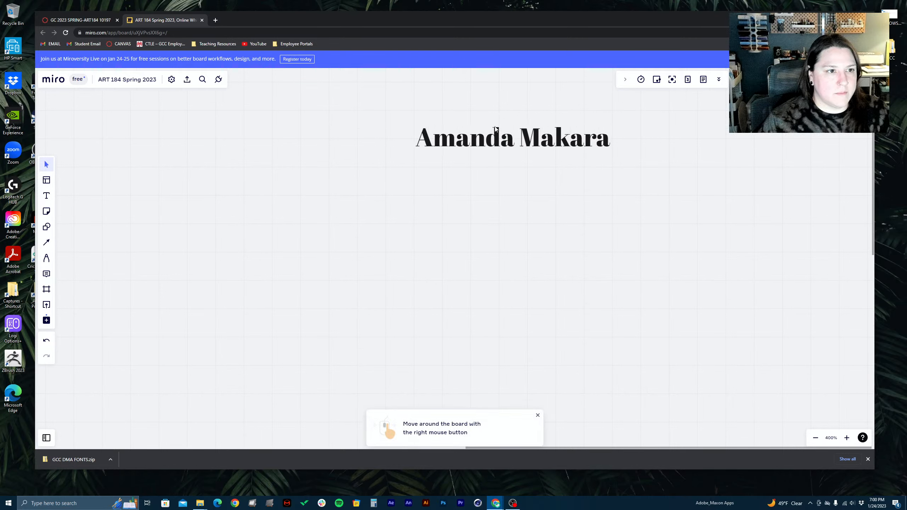
pyautogui.click(421, 151)
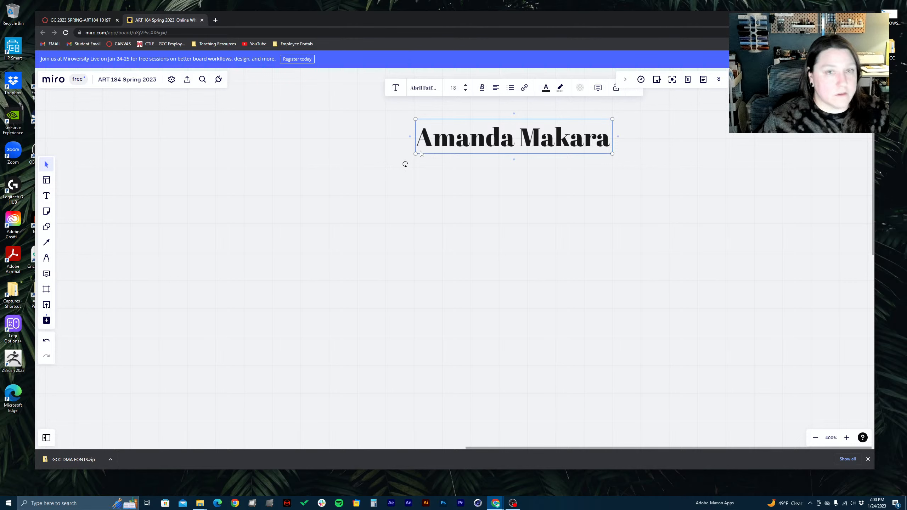
pyautogui.scroll(-5, 301, 218)
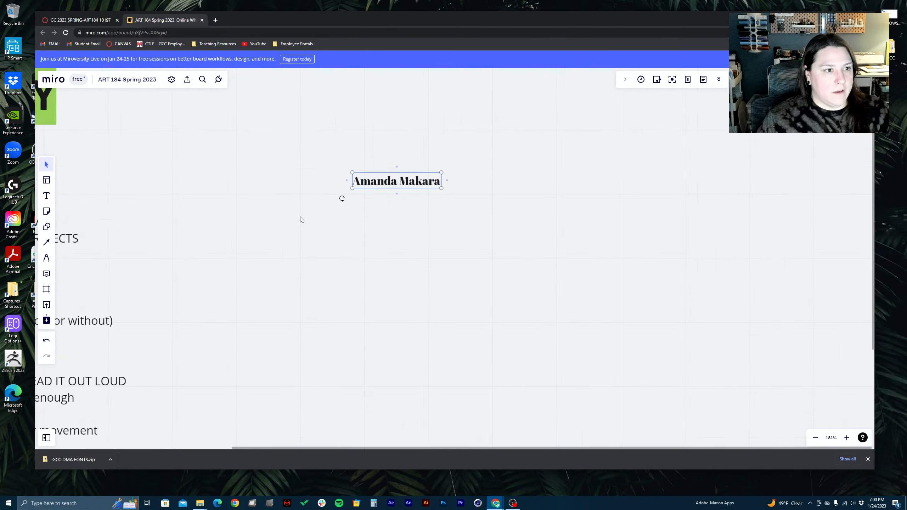
pyautogui.press('Delete')
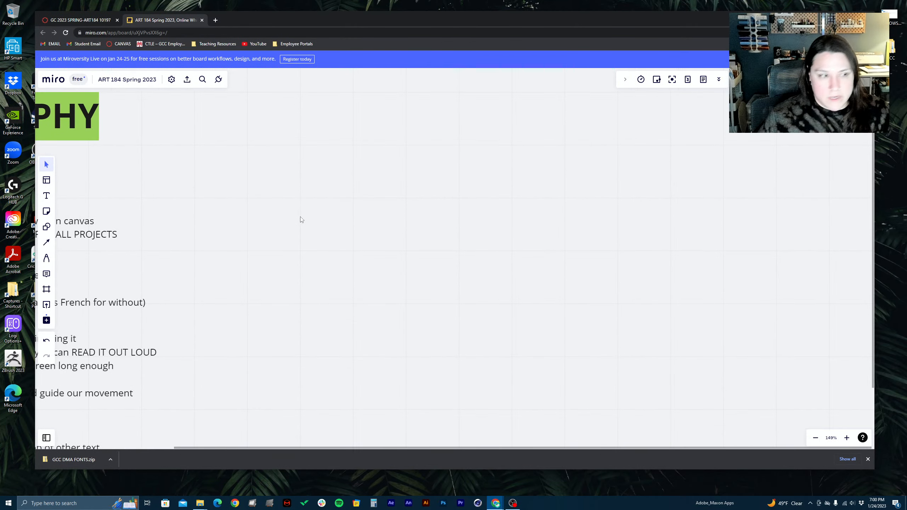
pyautogui.scroll(1, 299, 219)
pyautogui.moveTo(137, 255); pyautogui.dragTo(402, 183)
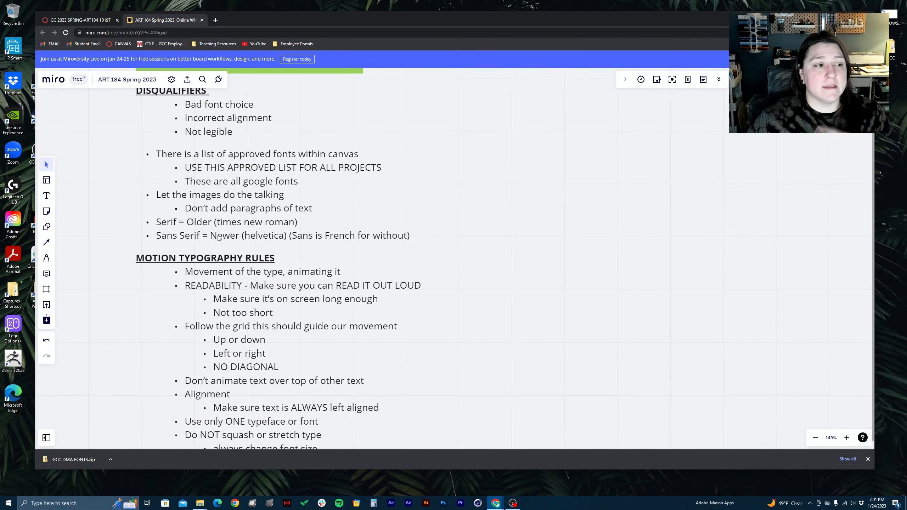
# Point out the "Sans Serif = Newer (helvetica)" line, highlighting its helvetica and "Sans" wording, and clear the selection
pyautogui.scroll(-1, 219, 239)
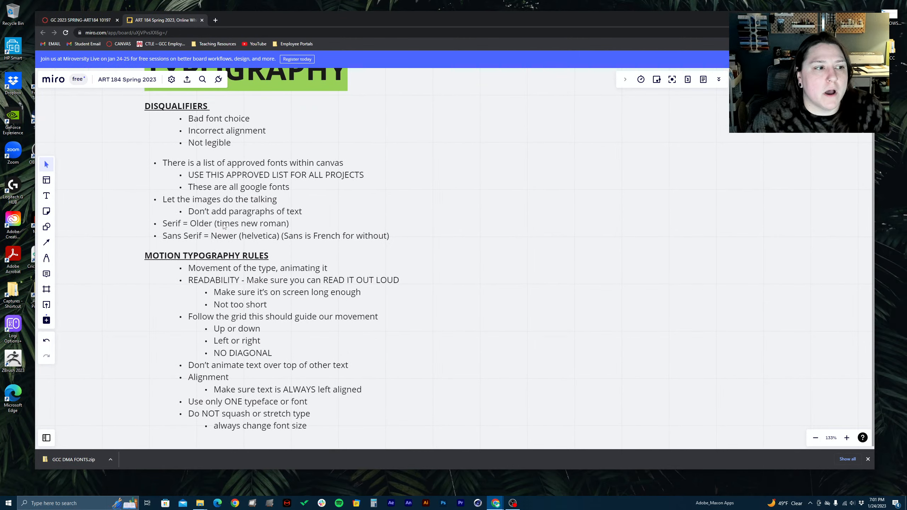
pyautogui.click(247, 236)
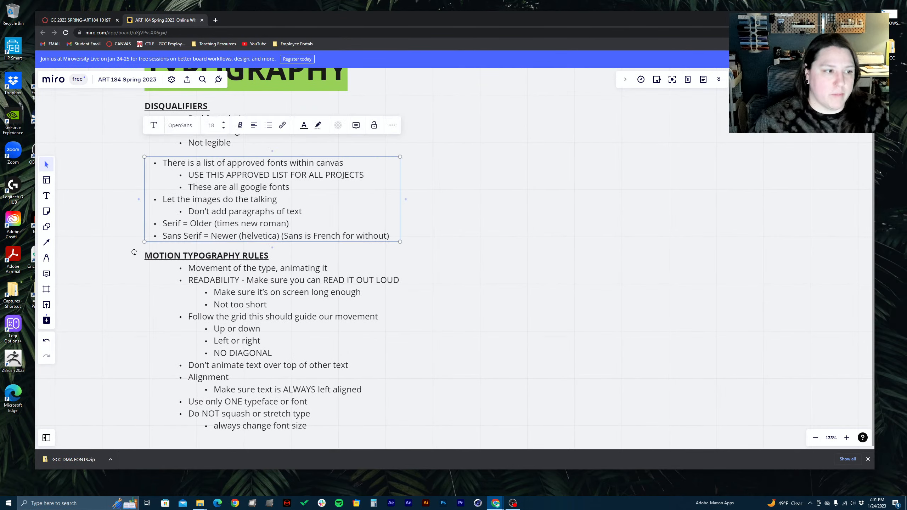
pyautogui.click(247, 236)
pyautogui.moveTo(240, 236); pyautogui.dragTo(303, 238)
pyautogui.click(268, 237)
pyautogui.moveTo(177, 235); pyautogui.dragTo(160, 237)
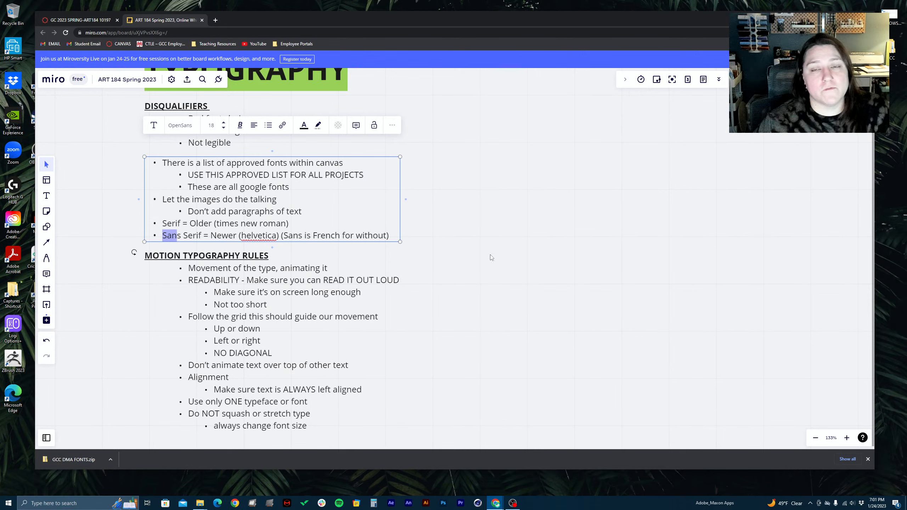
pyautogui.click(517, 250)
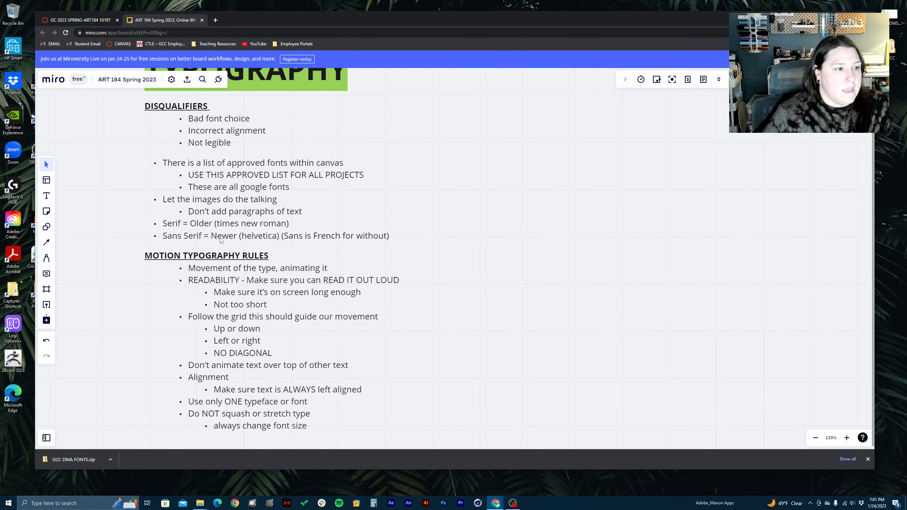
# Bring the Motion Typography Rules list into close view and highlight the "Use only ONE typeface or font" rule
pyautogui.scroll(-2, 221, 240)
pyautogui.scroll(4, 361, 291)
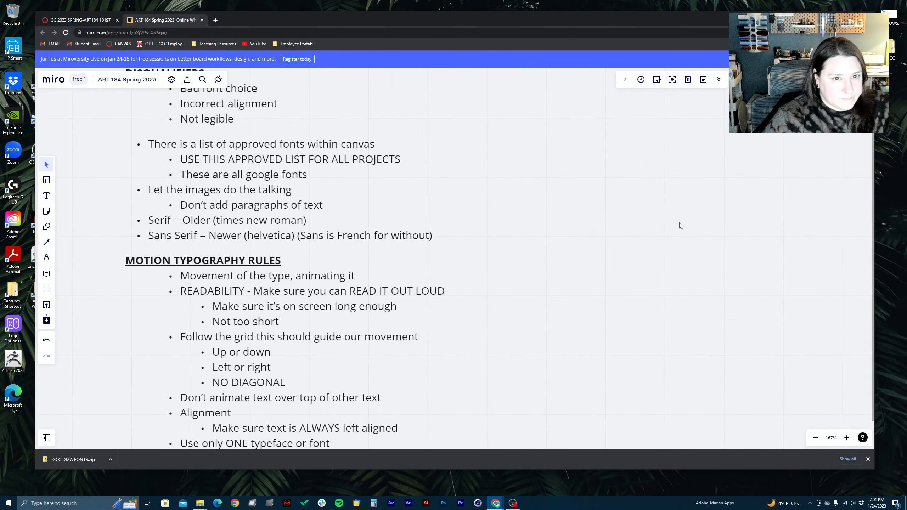
pyautogui.moveTo(435, 315); pyautogui.dragTo(473, 199)
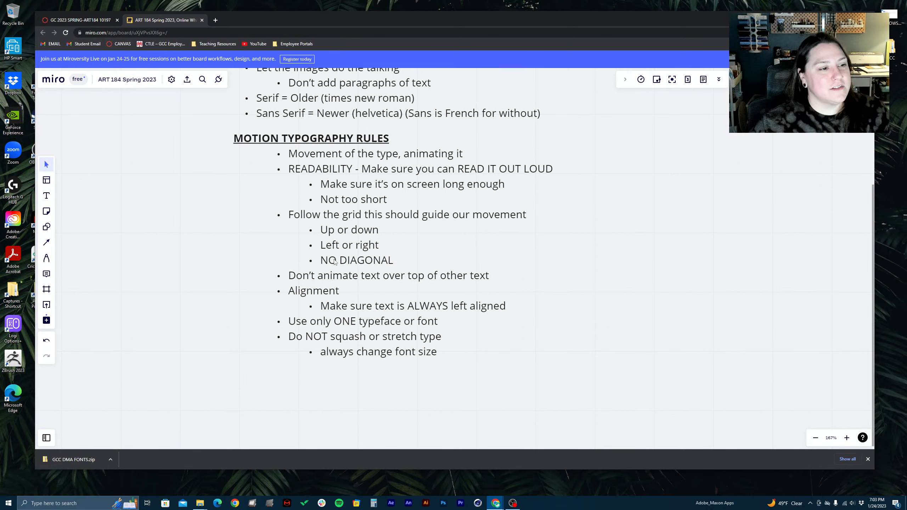
pyautogui.scroll(-1, 288, 266)
pyautogui.scroll(3, 353, 280)
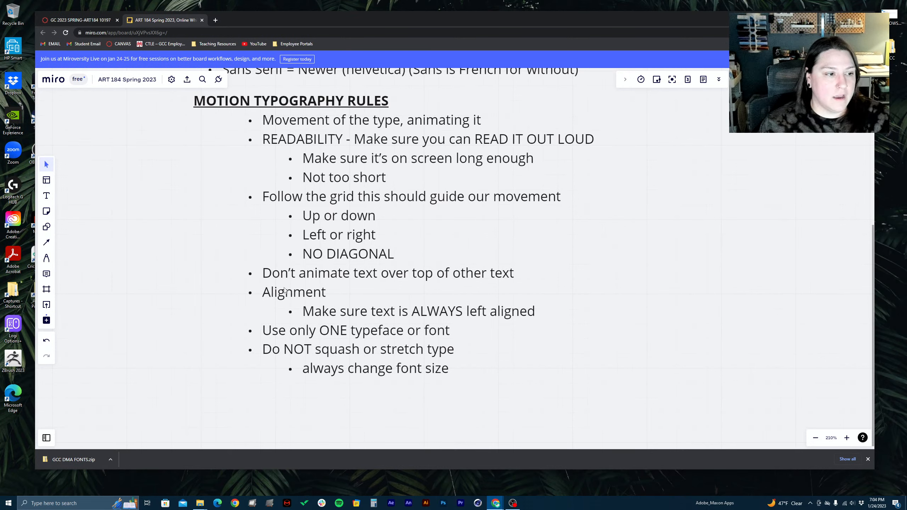
pyautogui.click(266, 299)
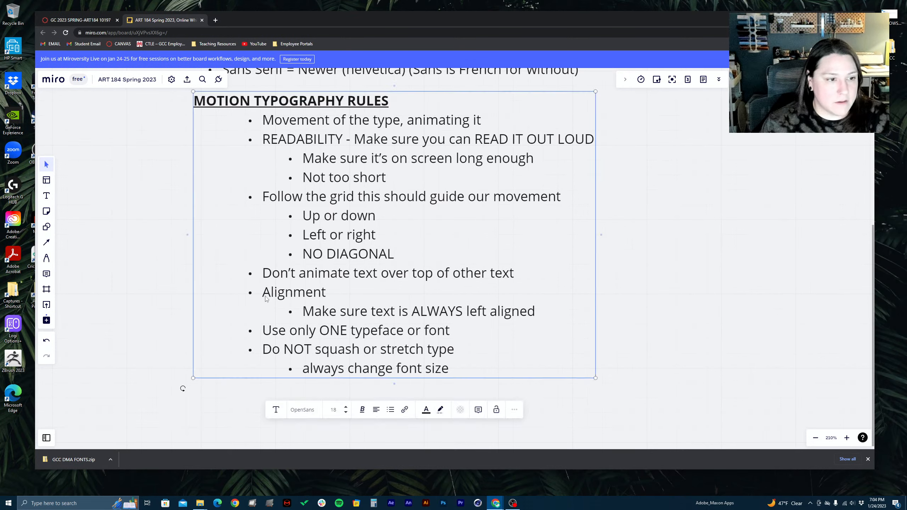
pyautogui.click(273, 331)
pyautogui.tripleClick(275, 331)
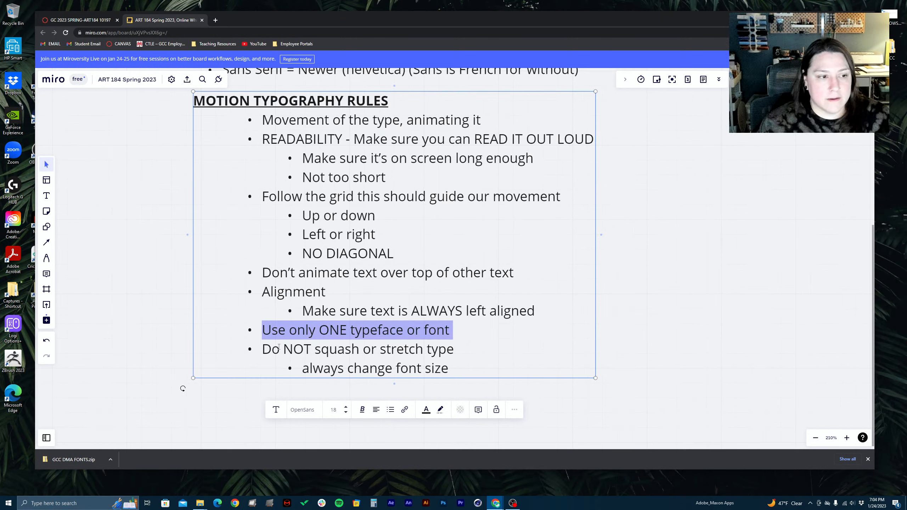
# Highlight the "Do NOT squash or stretch type" rule together with its "always change font size" sub-point, then deselect the text
pyautogui.doubleClick(268, 349)
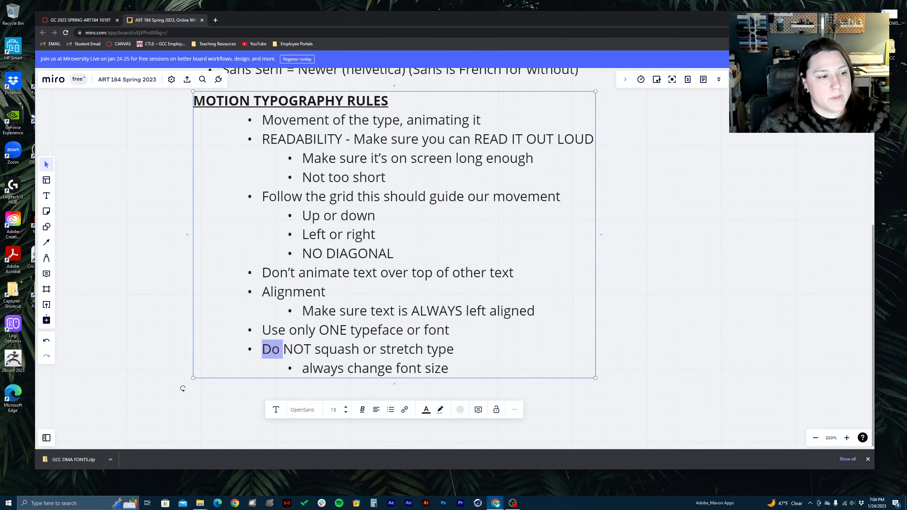
pyautogui.moveTo(268, 349); pyautogui.dragTo(461, 364)
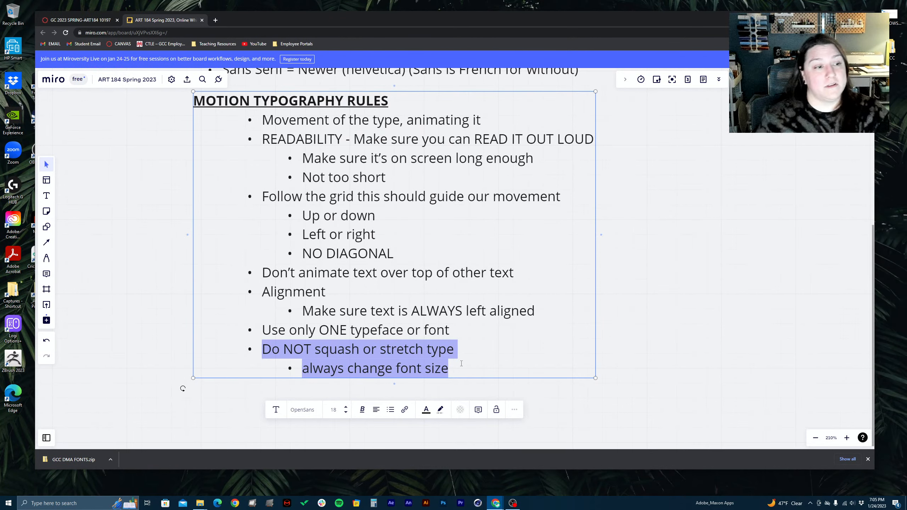
pyautogui.click(446, 362)
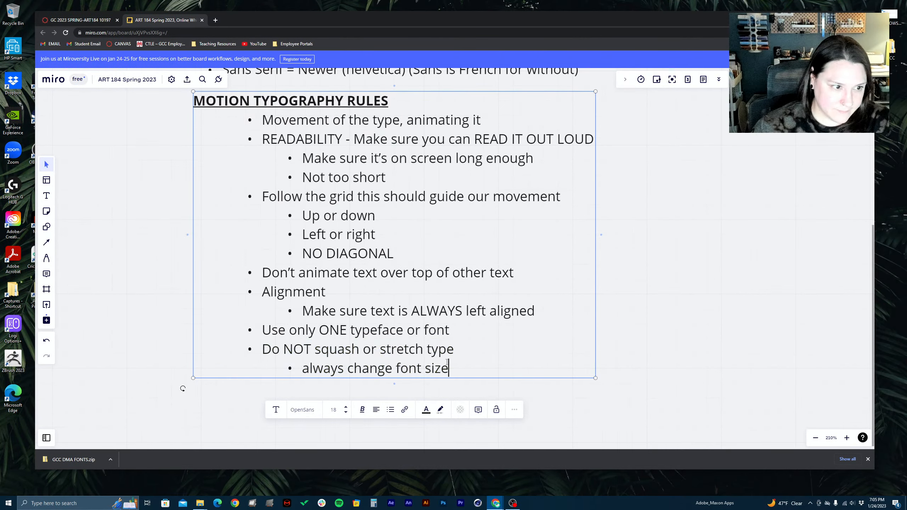
pyautogui.click(696, 271)
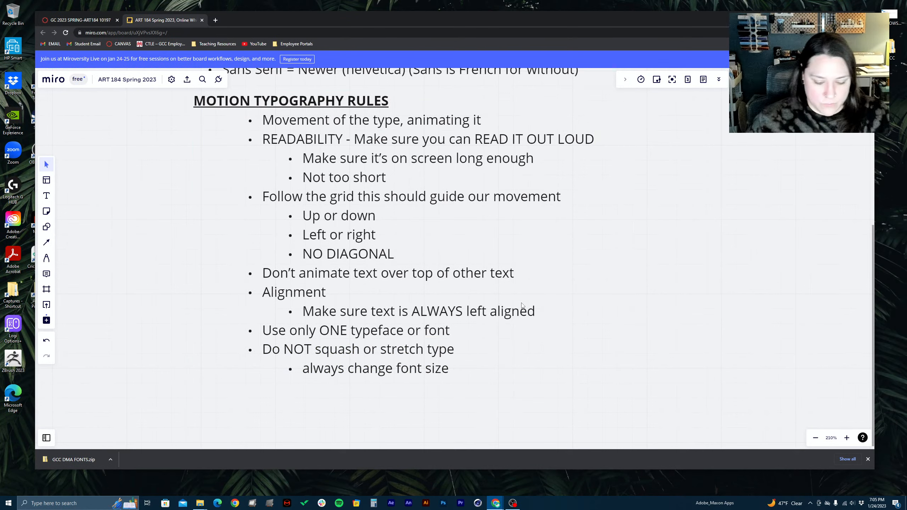
# Add a text box reading "AE_Shortcuts" in the empty area to the right of the Typography notes
pyautogui.scroll(-8, 521, 306)
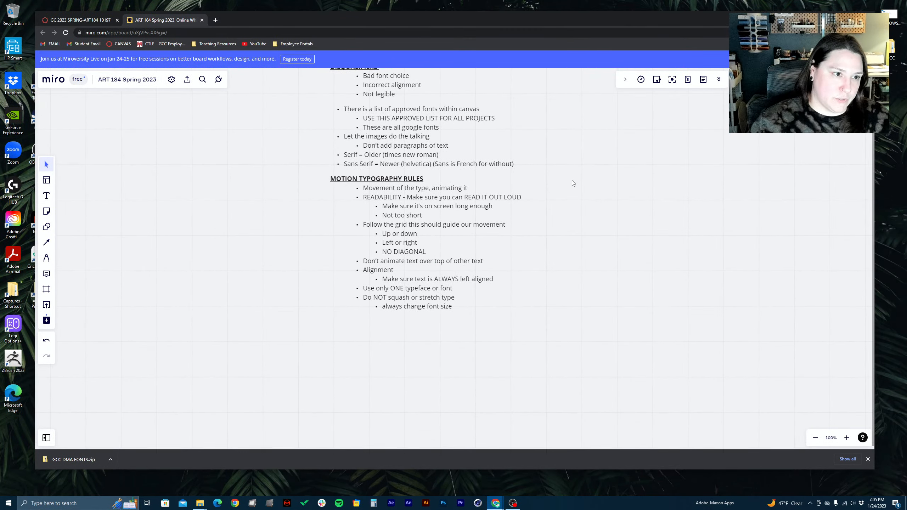
pyautogui.click(475, 233)
pyautogui.click(590, 203)
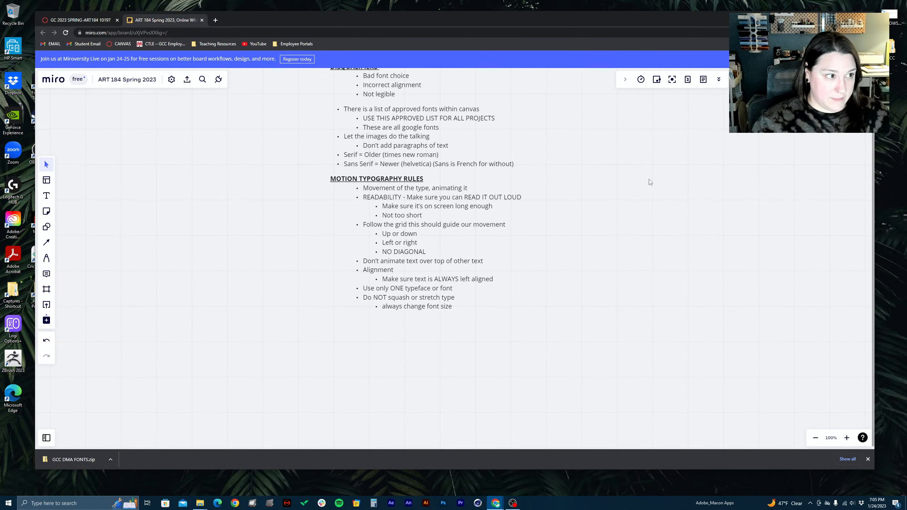
pyautogui.moveTo(711, 173); pyautogui.dragTo(509, 268)
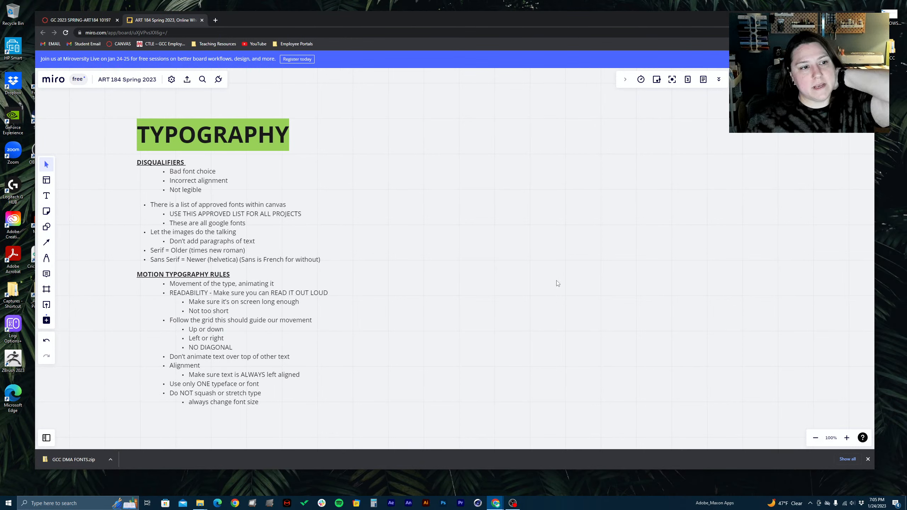
pyautogui.click(52, 195)
pyautogui.click(495, 132)
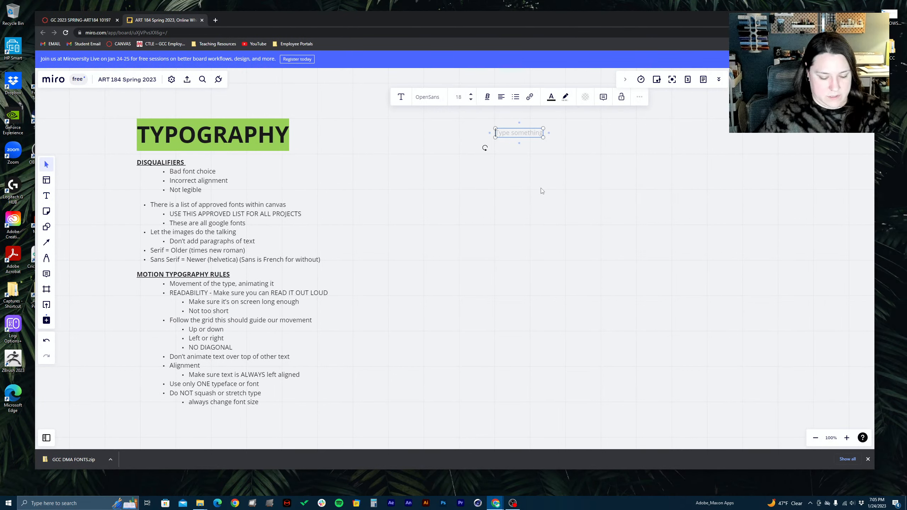
pyautogui.write('Shortc')
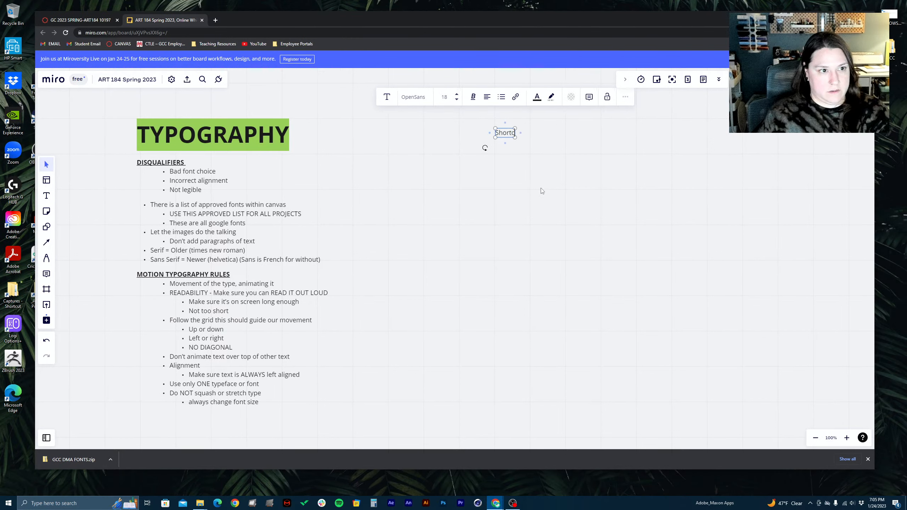
pyautogui.write('uts')
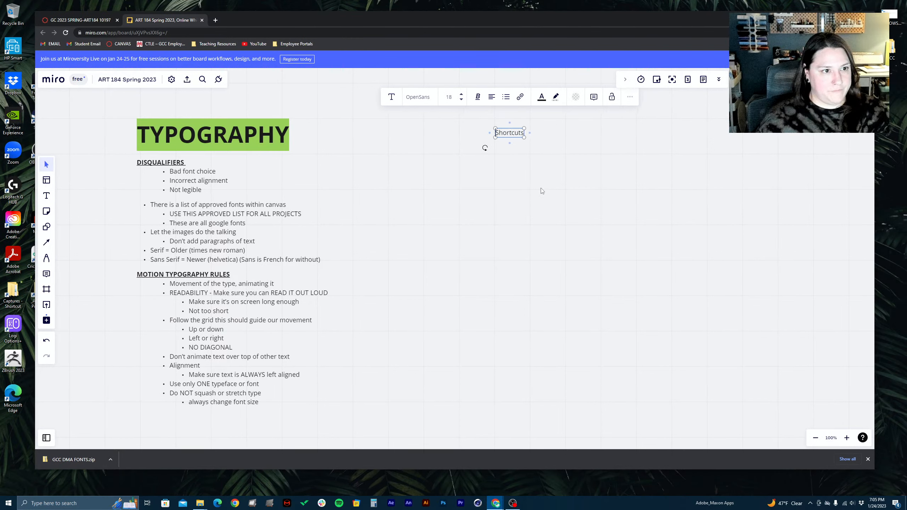
pyautogui.press('Home')
pyautogui.write('AE')
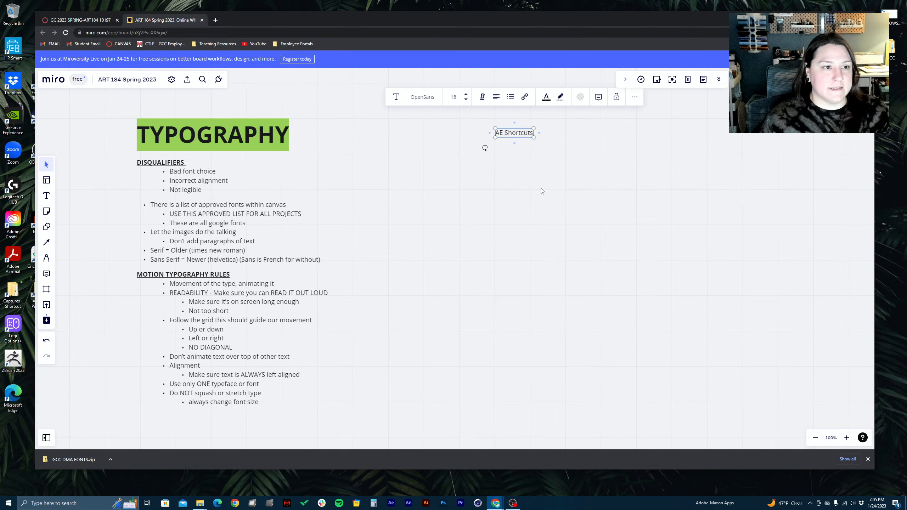
pyautogui.press('BackSpace')
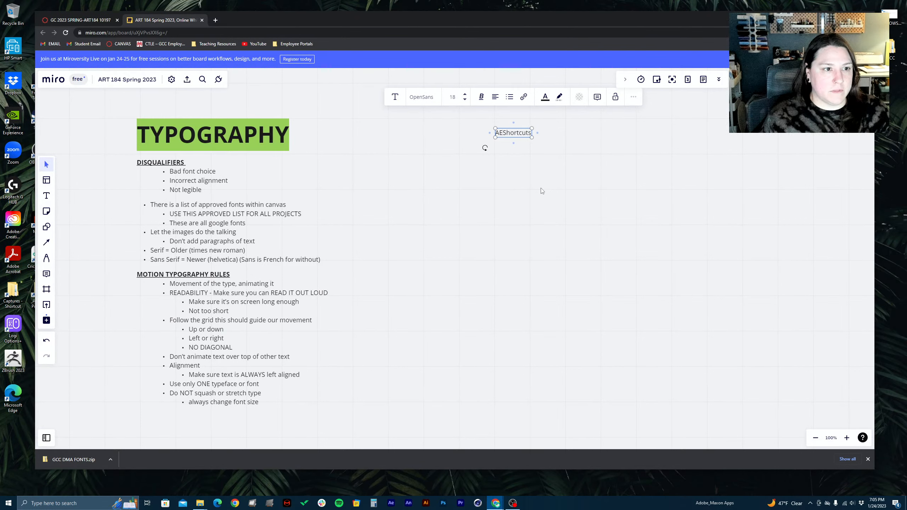
pyautogui.write('_')
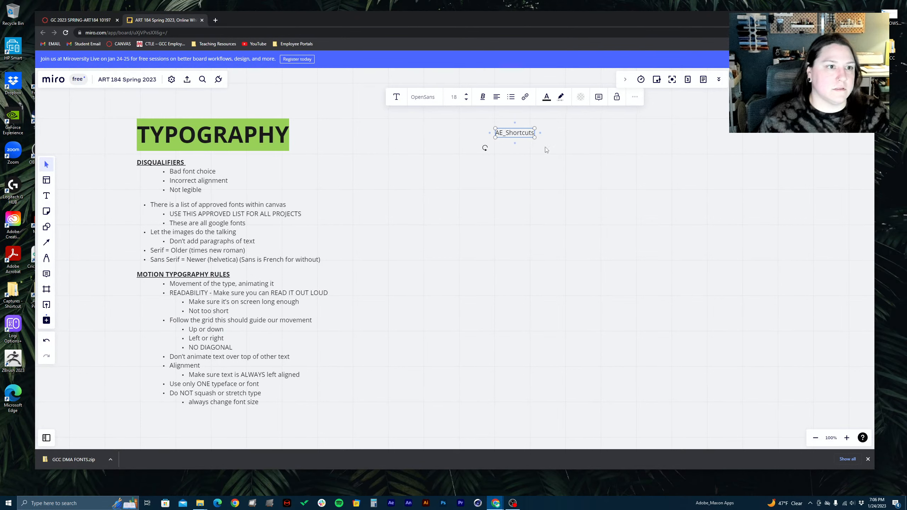
# Make the whole "AE_Shortcuts" text bold
pyautogui.click(483, 97)
pyautogui.click(461, 115)
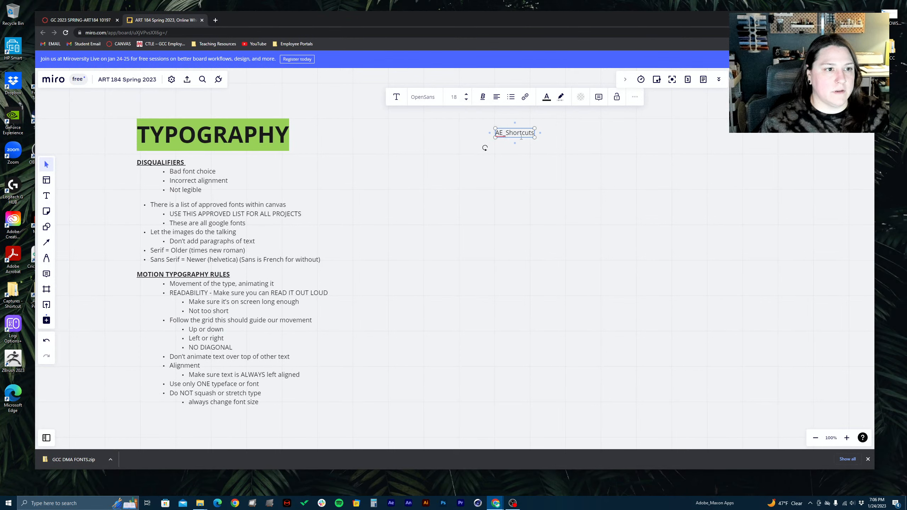
pyautogui.moveTo(504, 133)
pyautogui.mouseDown()
pyautogui.moveTo(538, 134)
pyautogui.moveTo(496, 132)
pyautogui.mouseUp()
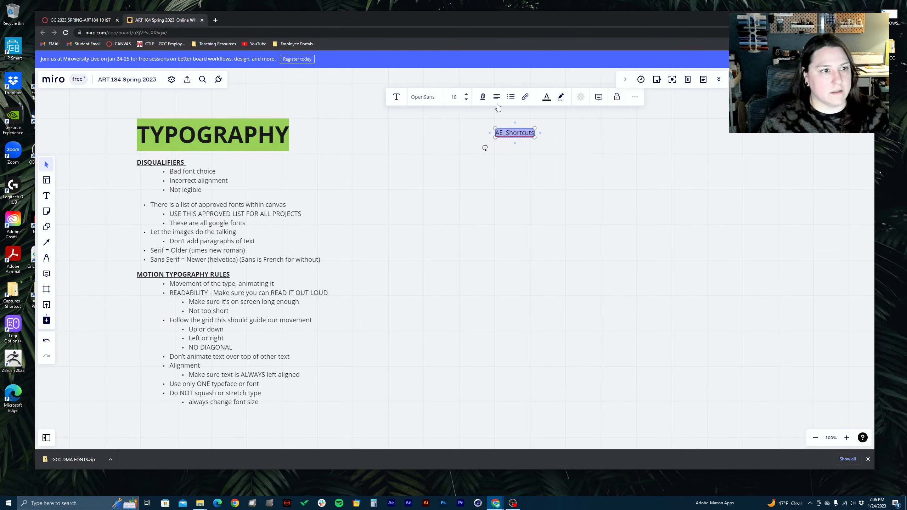
pyautogui.click(482, 96)
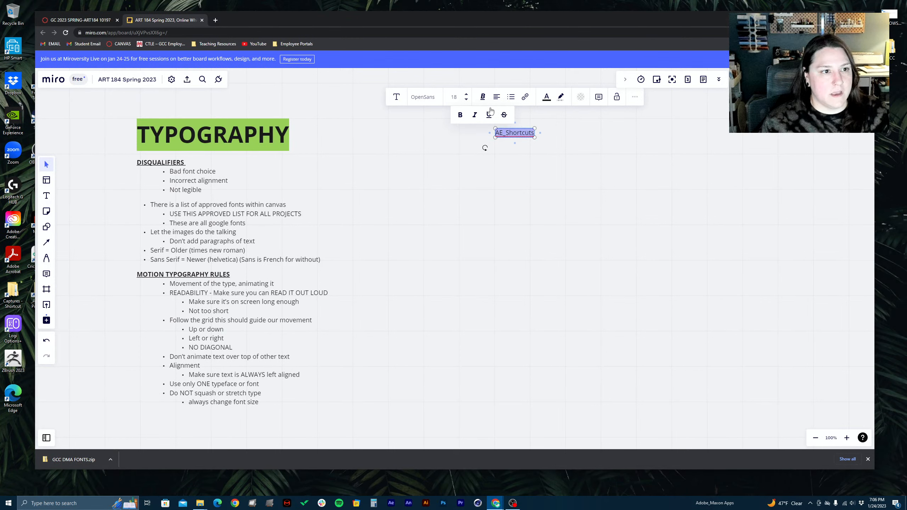
pyautogui.click(460, 115)
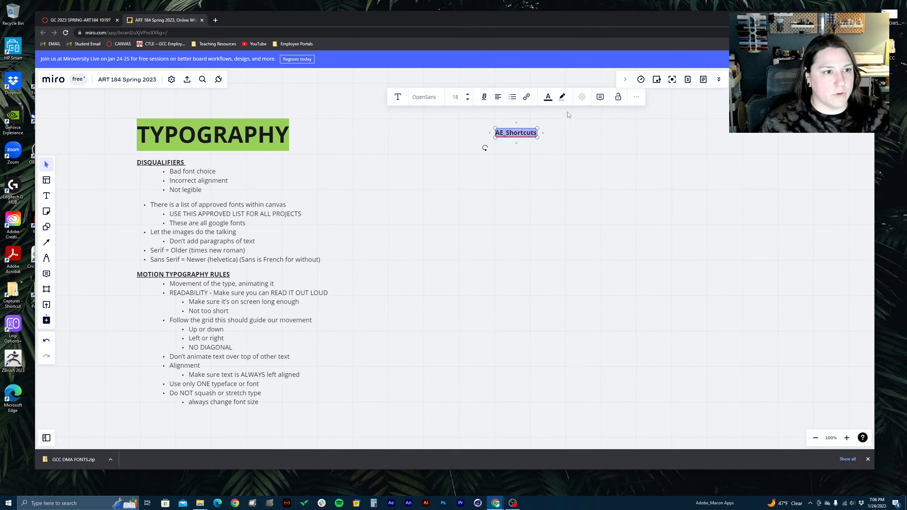
# Set the font size of the "AE_Shortcuts" heading to 30
pyautogui.click(467, 95)
pyautogui.click(467, 95)
pyautogui.click(468, 95)
pyautogui.click(468, 96)
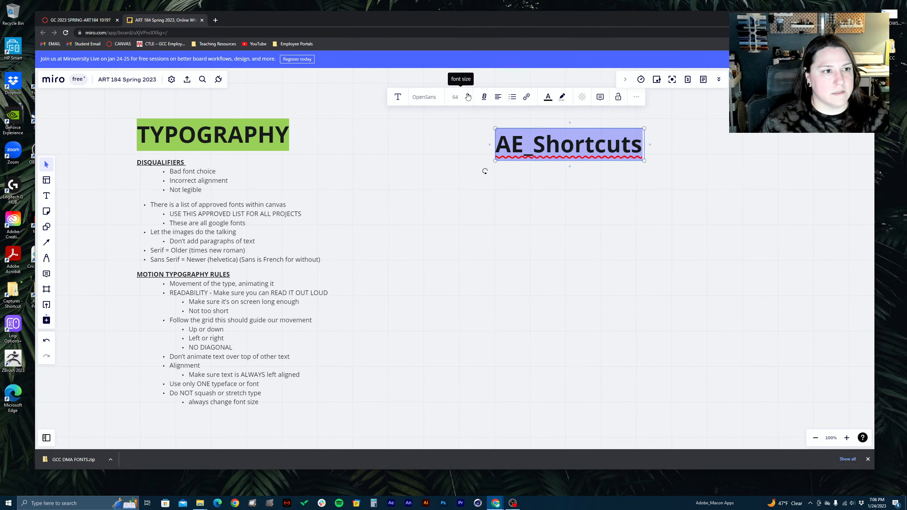
pyautogui.click(467, 101)
pyautogui.click(467, 101)
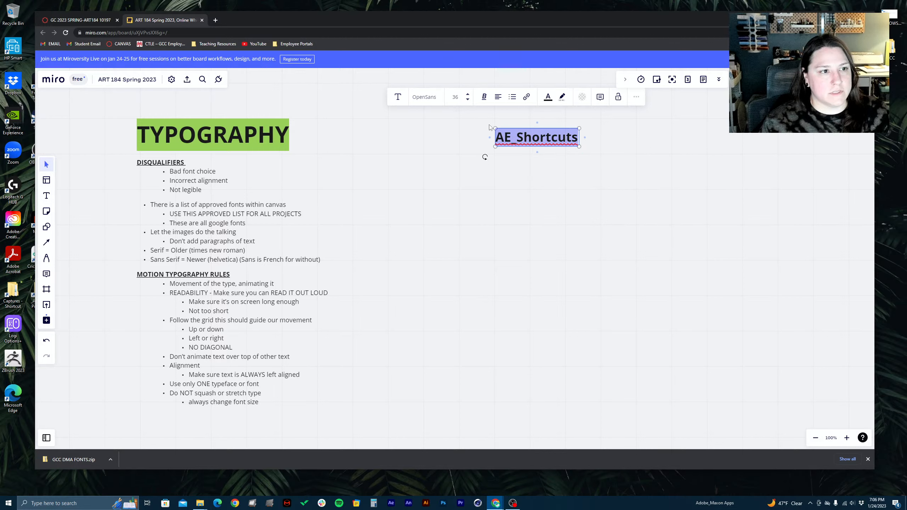
pyautogui.click(455, 97)
pyautogui.write('30')
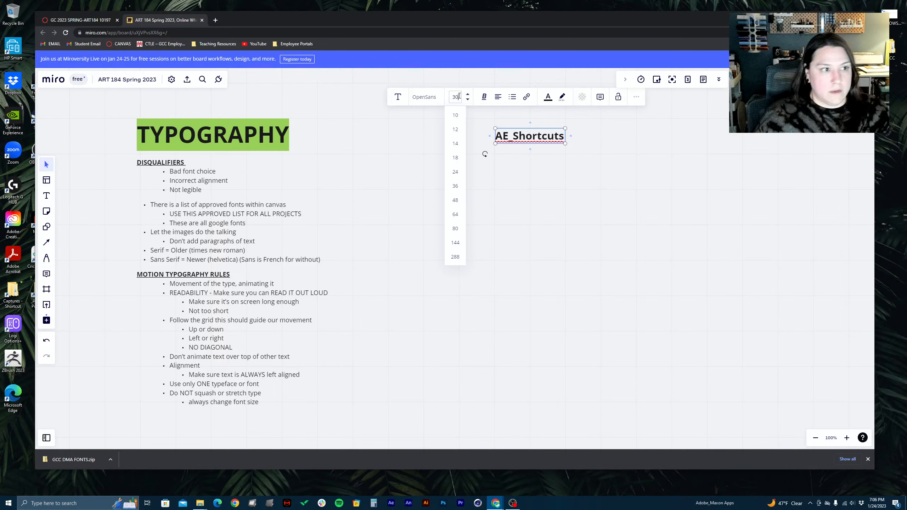
pyautogui.press('Return')
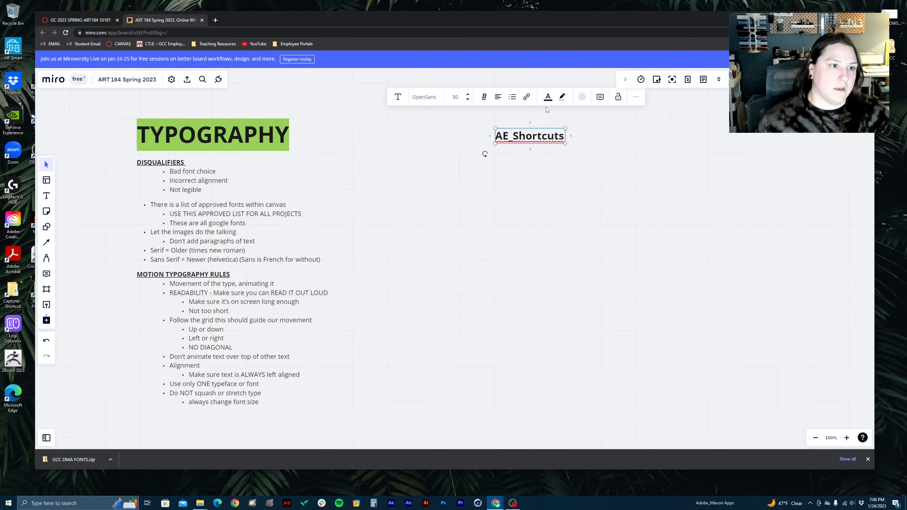
# Move the "AE_Shortcuts" heading closer to the Typography notes and place a duplicate of it to its right
pyautogui.click(598, 168)
pyautogui.moveTo(516, 138); pyautogui.dragTo(460, 128)
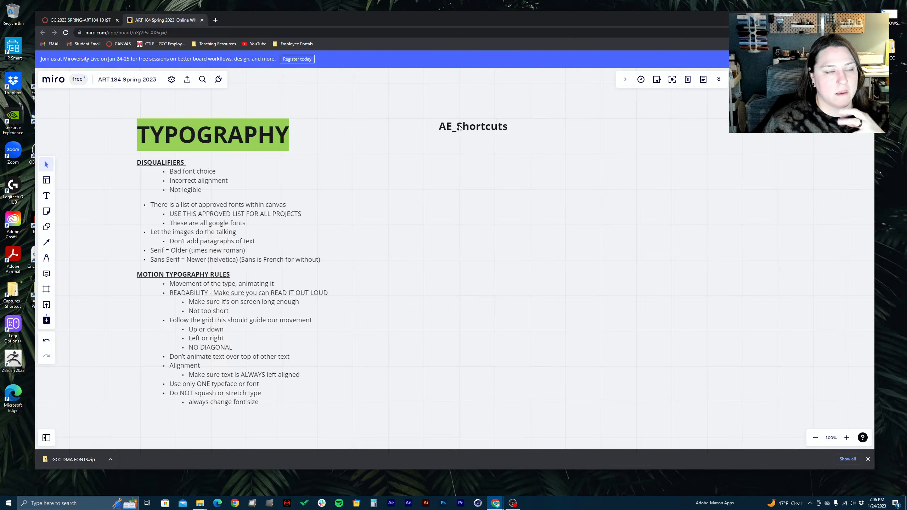
pyautogui.click(494, 129)
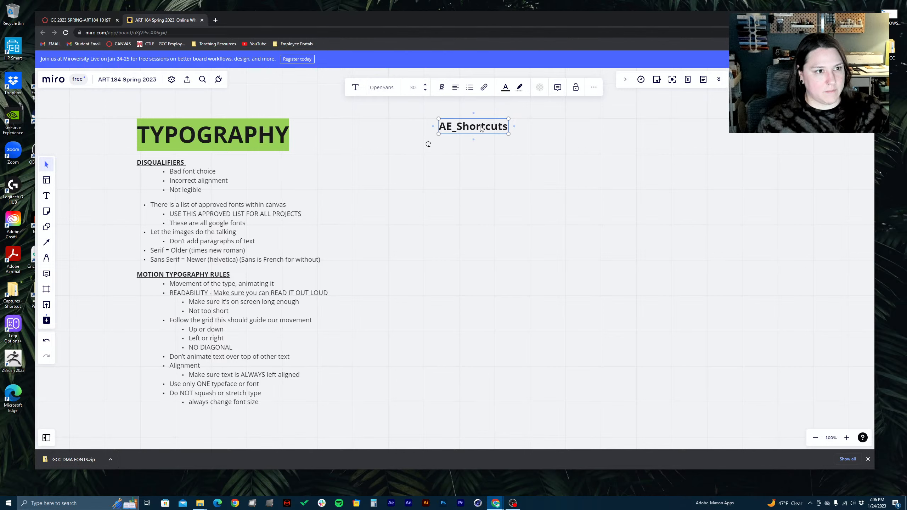
pyautogui.moveTo(481, 126); pyautogui.dragTo(582, 126)
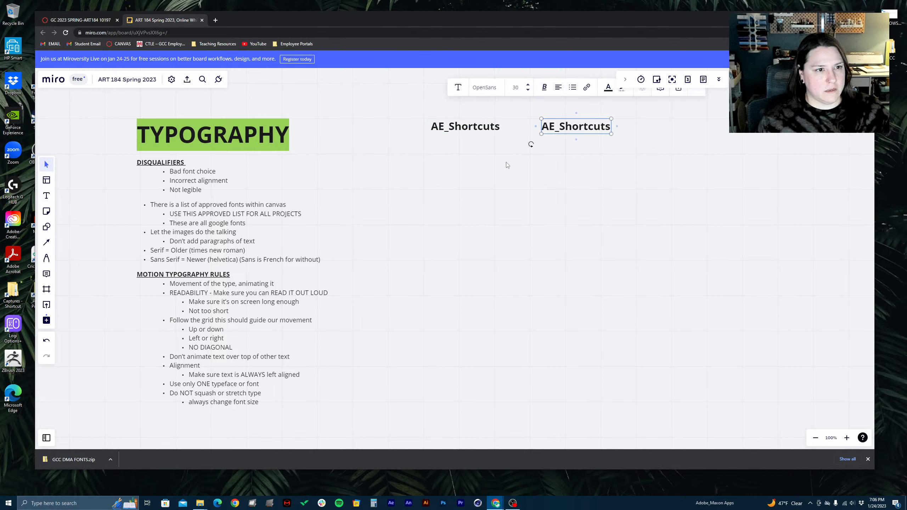
# Change the duplicated heading to read "C4D_Shortcuts" and nudge it slightly closer to the "AE_Shortcuts" heading
pyautogui.doubleClick(560, 125)
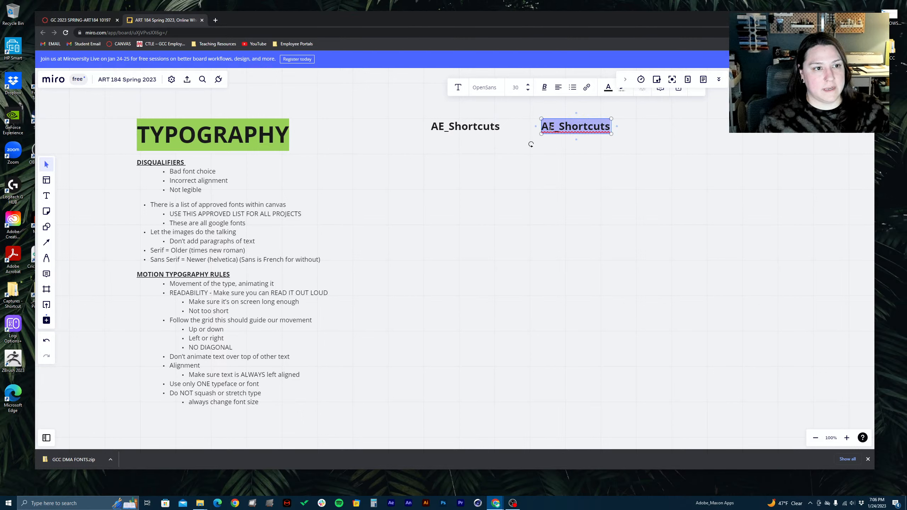
pyautogui.click(554, 126)
pyautogui.press('BackSpace')
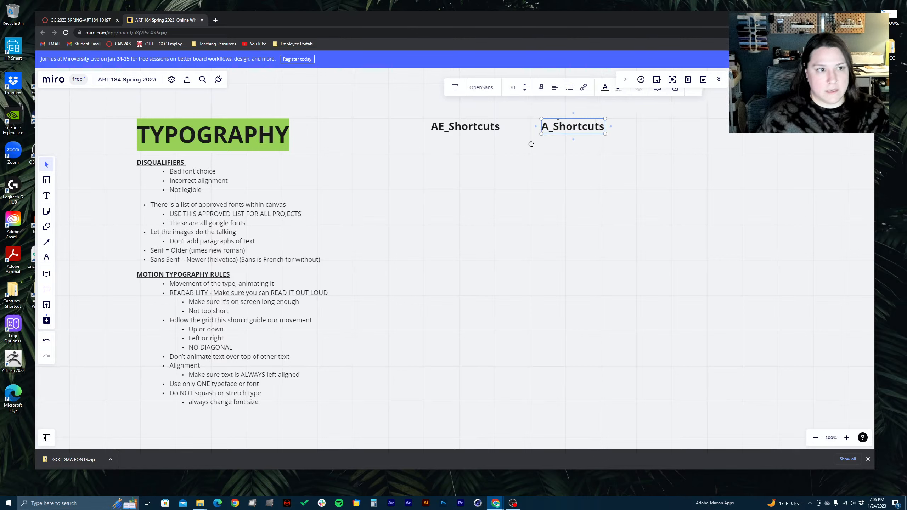
pyautogui.press('BackSpace')
pyautogui.write('C$D')
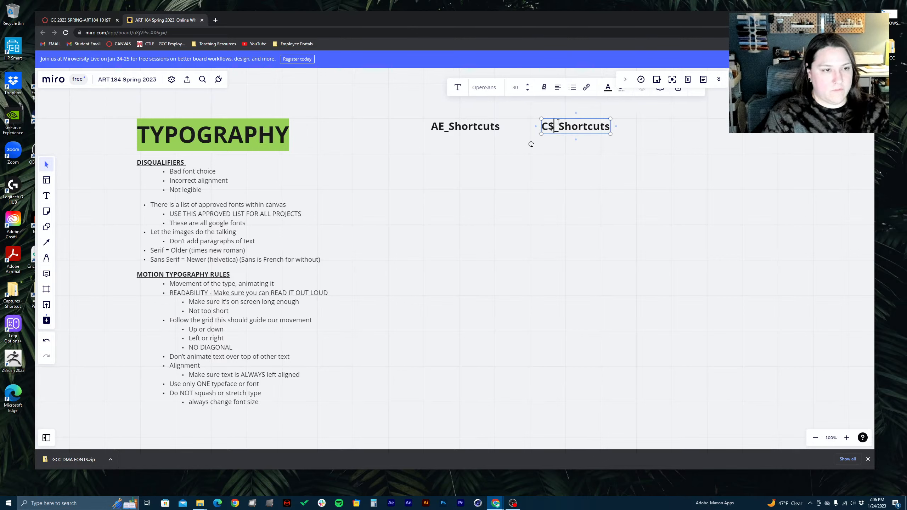
pyautogui.hotkey('ctrl', 'shift', 'i')
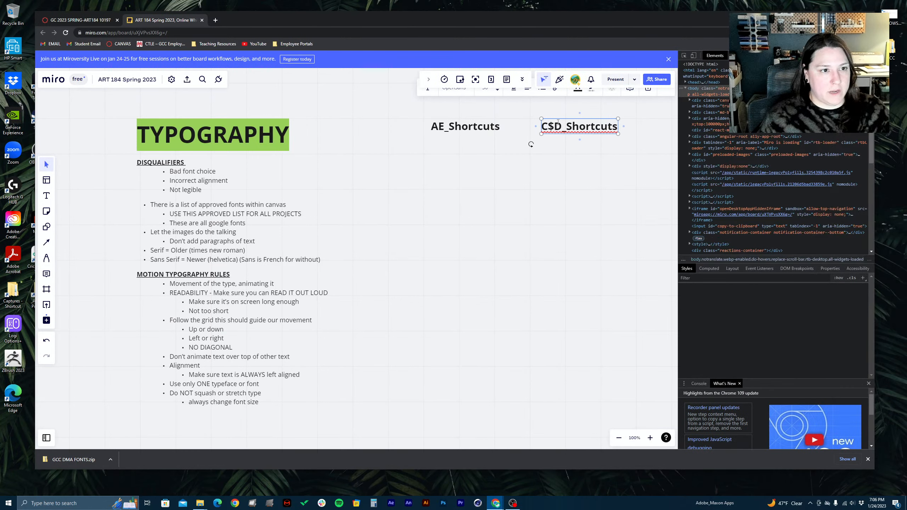
pyautogui.hotkey('ctrl', 'shift', 'i')
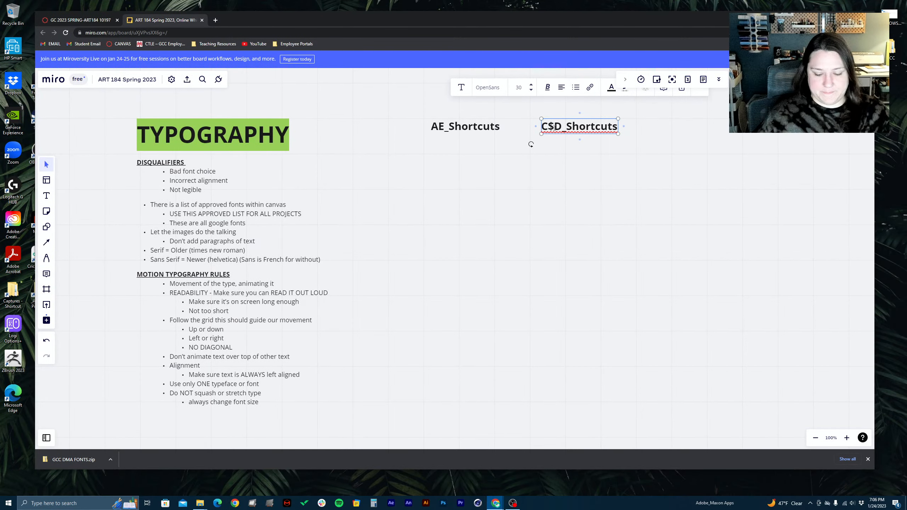
pyautogui.press('BackSpace')
pyautogui.press('BackSpace')
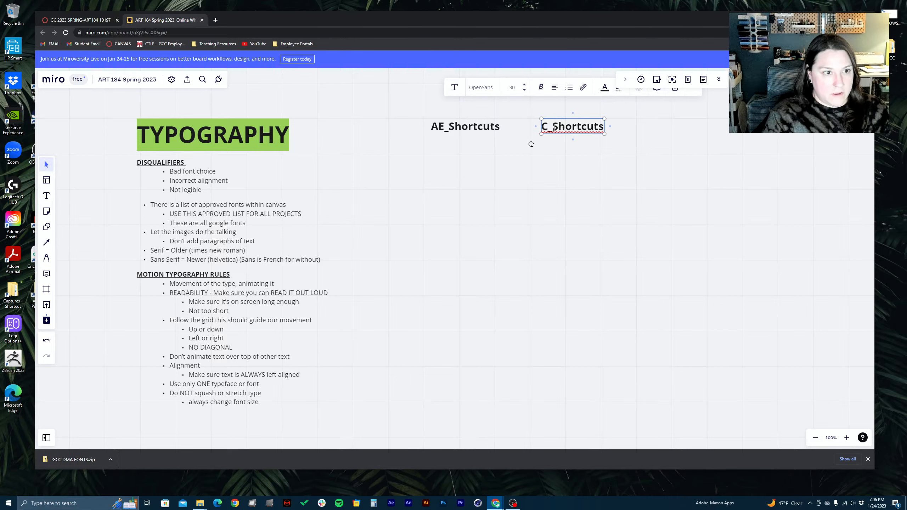
pyautogui.write('4D')
pyautogui.click(625, 175)
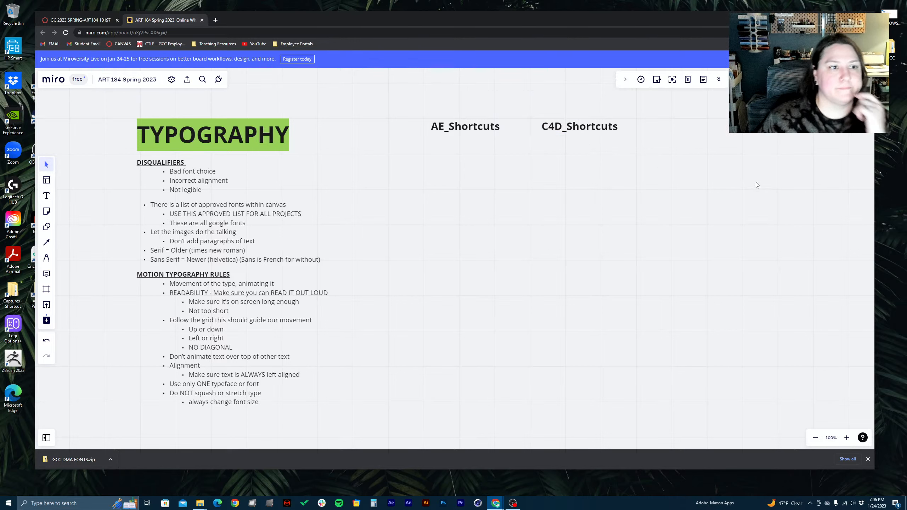
pyautogui.moveTo(548, 132)
pyautogui.mouseDown()
pyautogui.moveTo(554, 137)
pyautogui.moveTo(544, 132)
pyautogui.mouseUp()
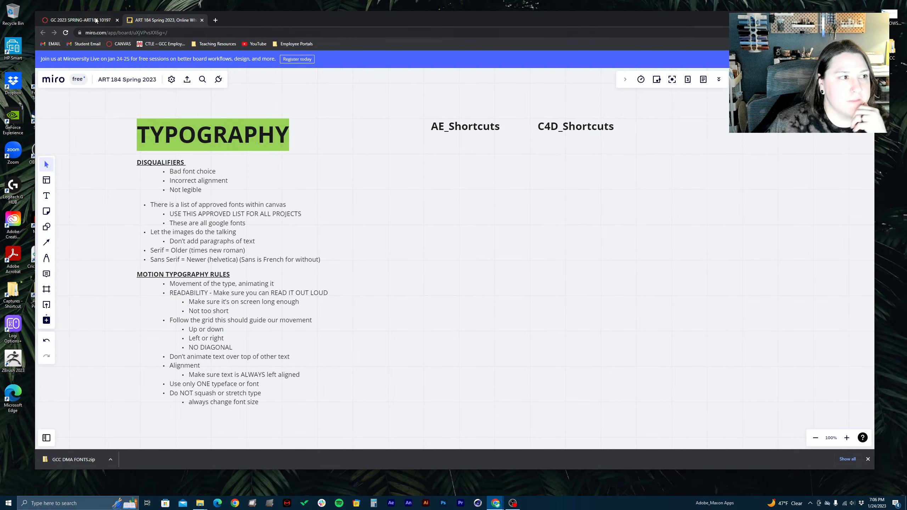
pyautogui.click(80, 20)
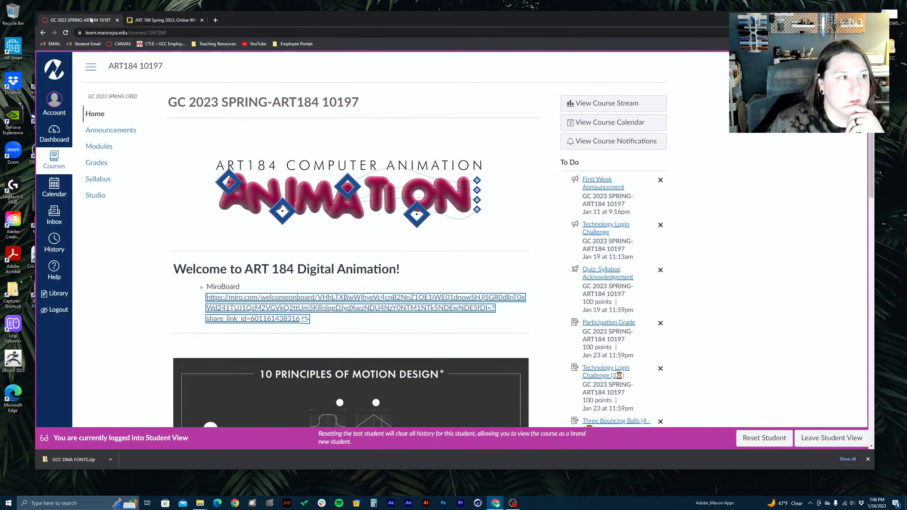
pyautogui.click(153, 21)
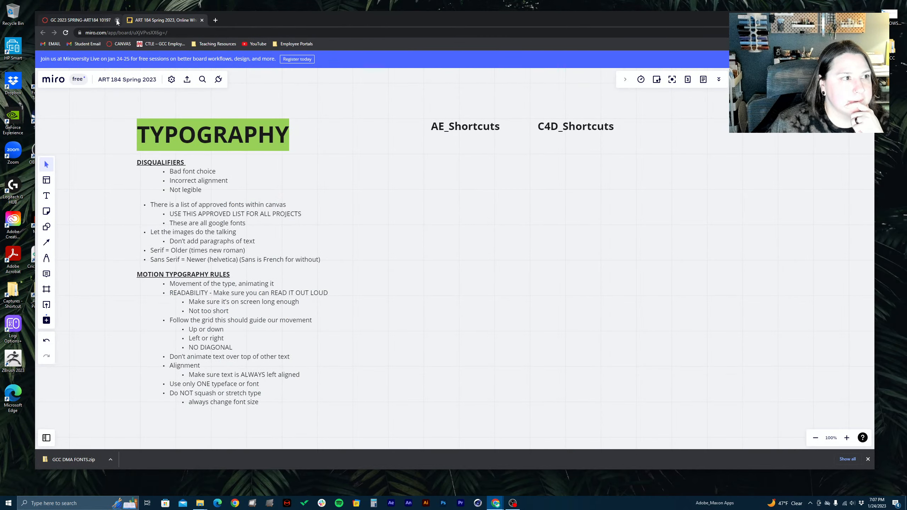
# Minimize the browser, open the desktop's _GCC folder in File Explorer and go to the Downloads folder
pyautogui.click(834, 17)
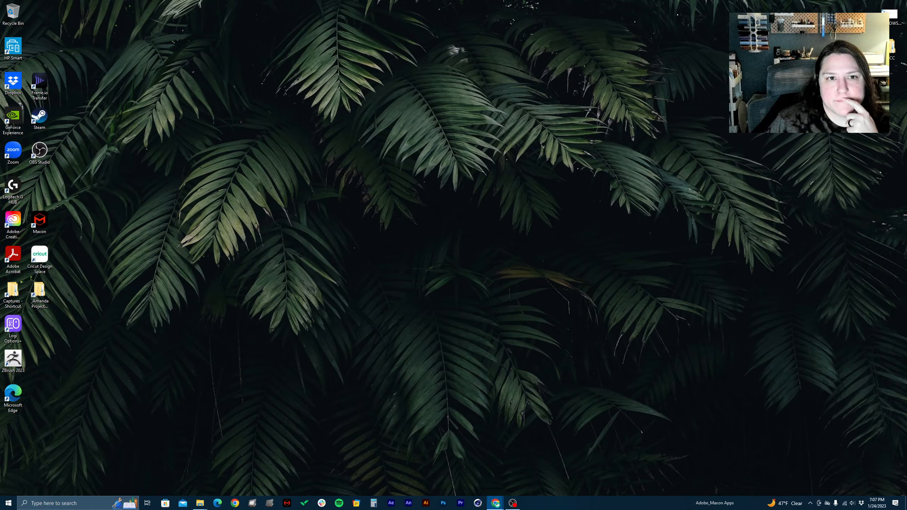
pyautogui.doubleClick(890, 47)
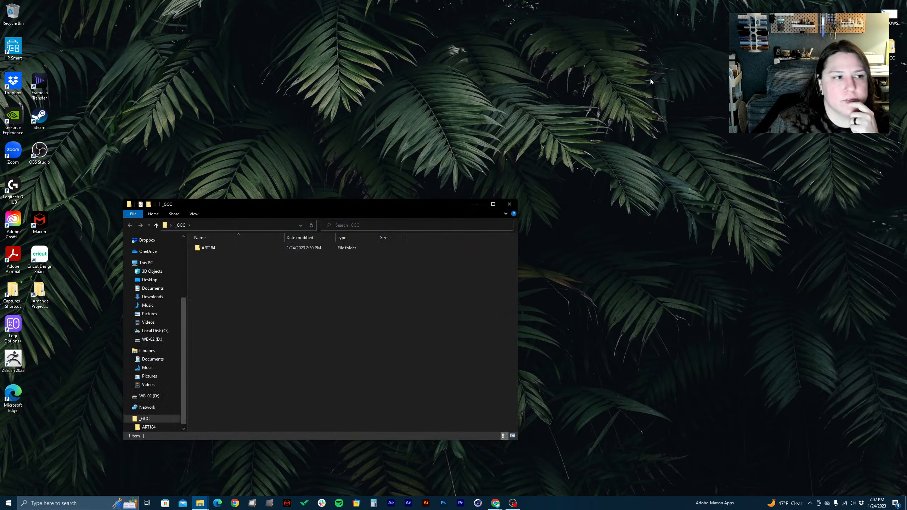
pyautogui.moveTo(312, 200); pyautogui.dragTo(409, 173)
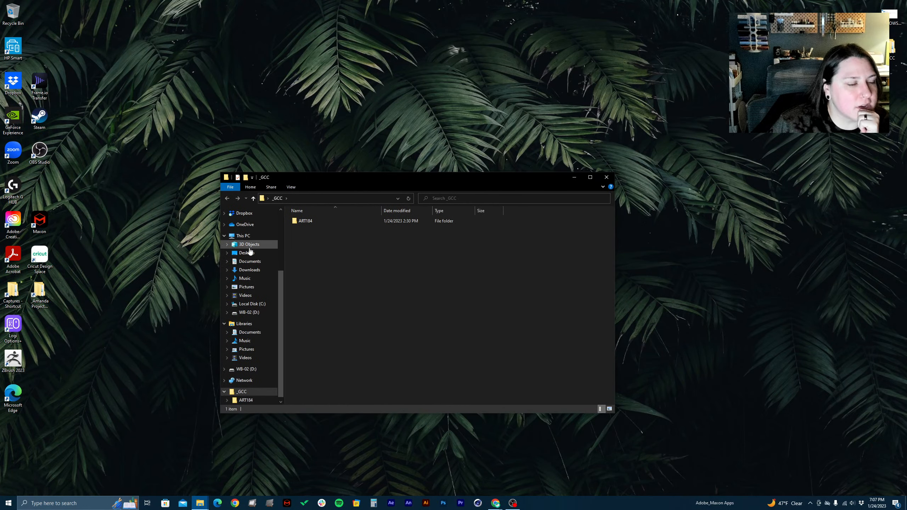
pyautogui.click(248, 270)
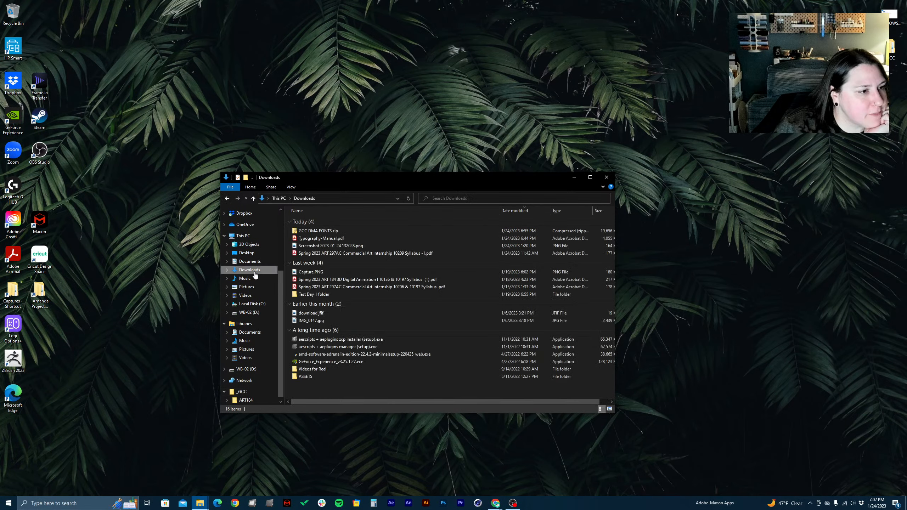
pyautogui.click(314, 231)
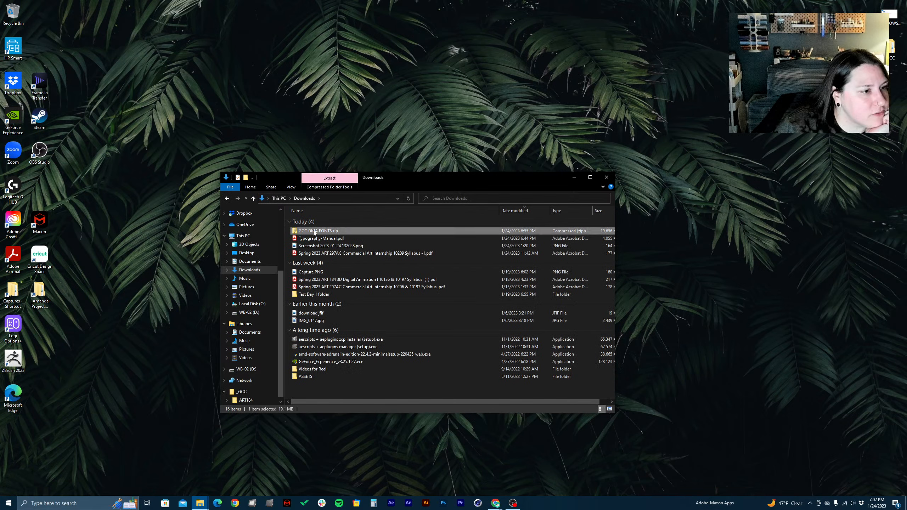
pyautogui.rightClick(314, 231)
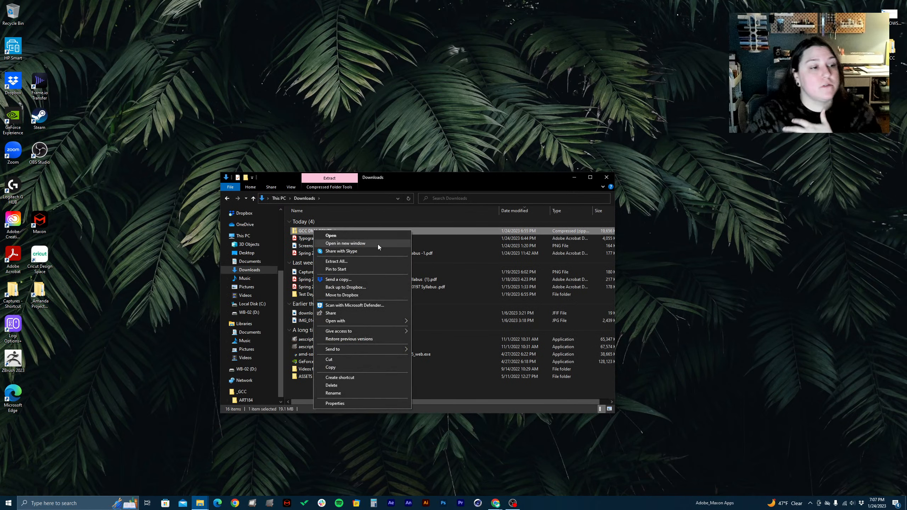
pyautogui.click(365, 210)
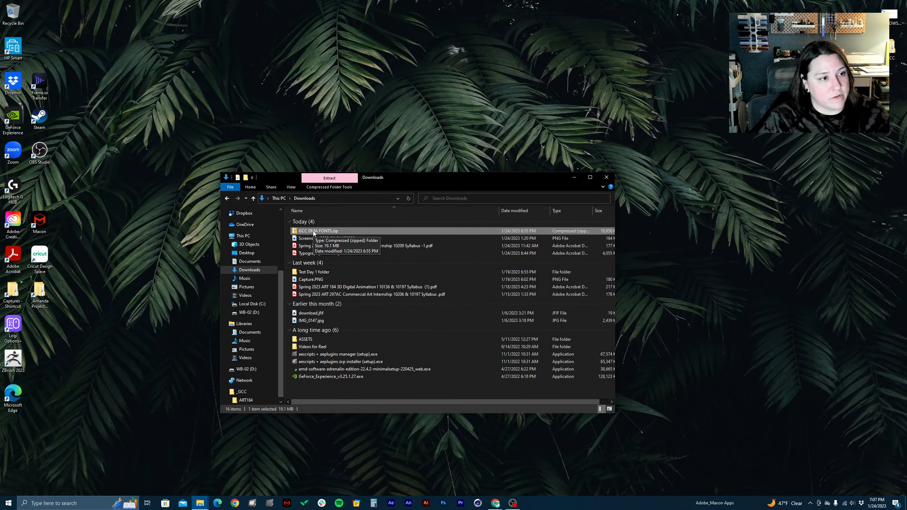
# Extract GCC DMA FONTS.zip to a GCC DMA FONTS folder in Downloads and delete the zip file
pyautogui.rightClick(314, 233)
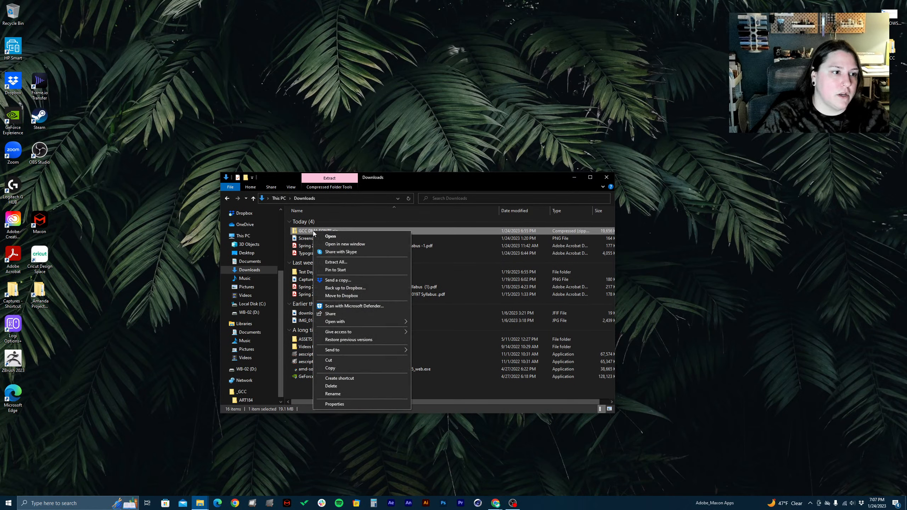
pyautogui.click(345, 262)
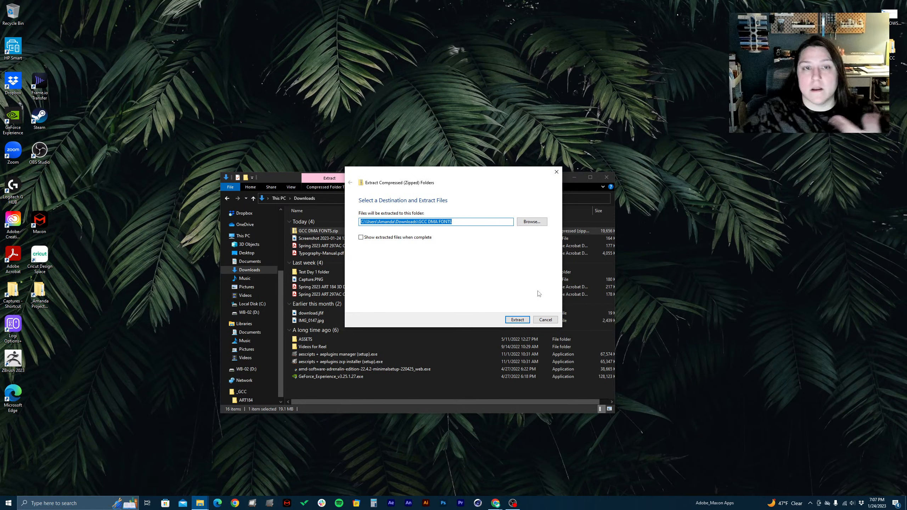
pyautogui.click(505, 322)
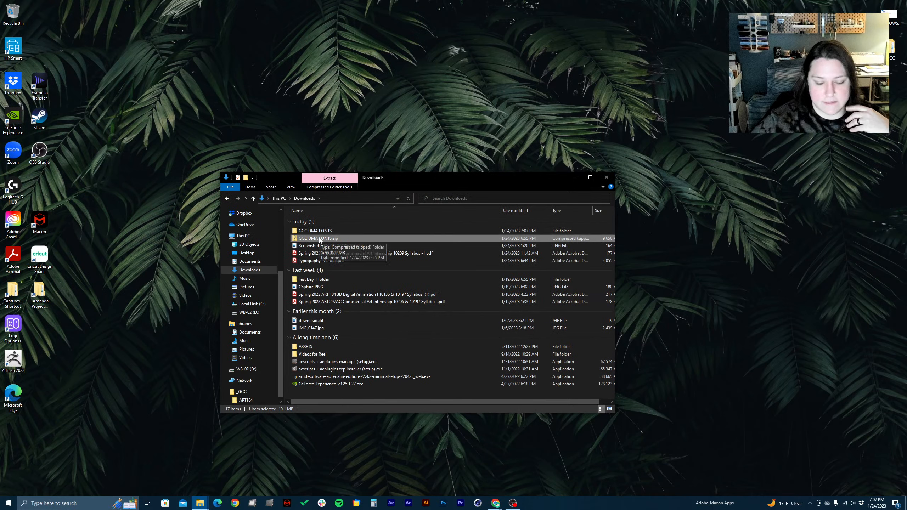
pyautogui.press('Delete')
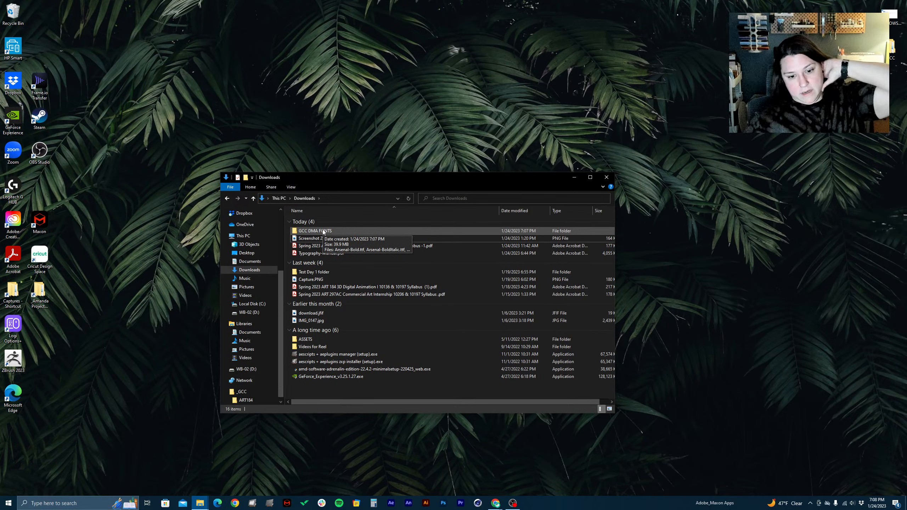
# Open the extracted GCC DMA FONTS folder and look through its font files from start to end
pyautogui.doubleClick(323, 231)
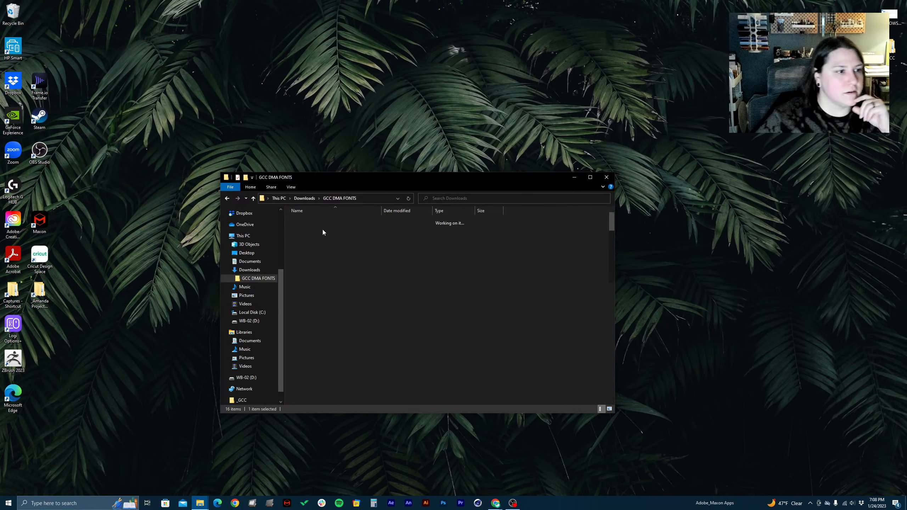
pyautogui.scroll(-15, 346, 288)
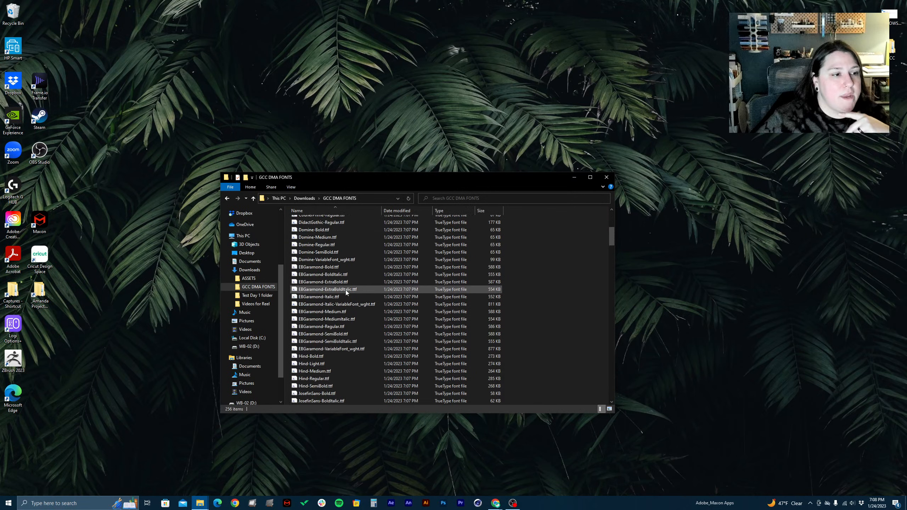
pyautogui.scroll(-20, 346, 290)
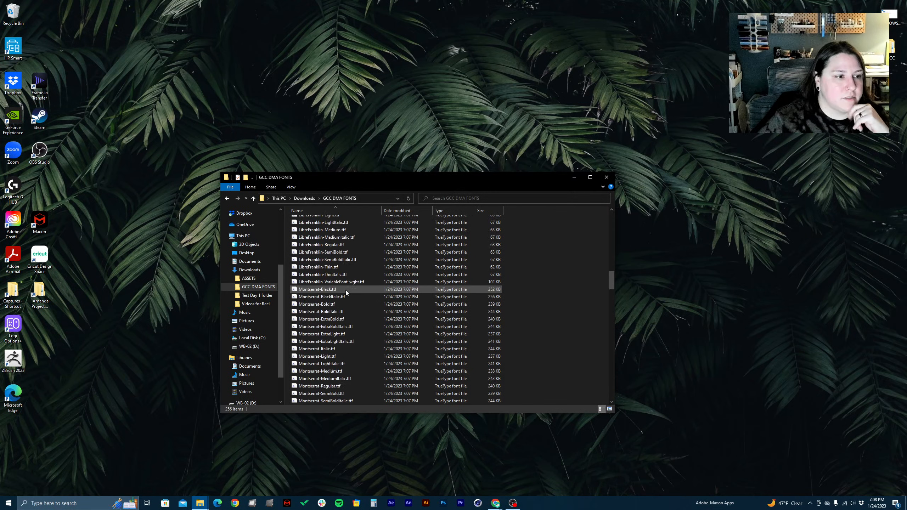
pyautogui.scroll(-20, 346, 291)
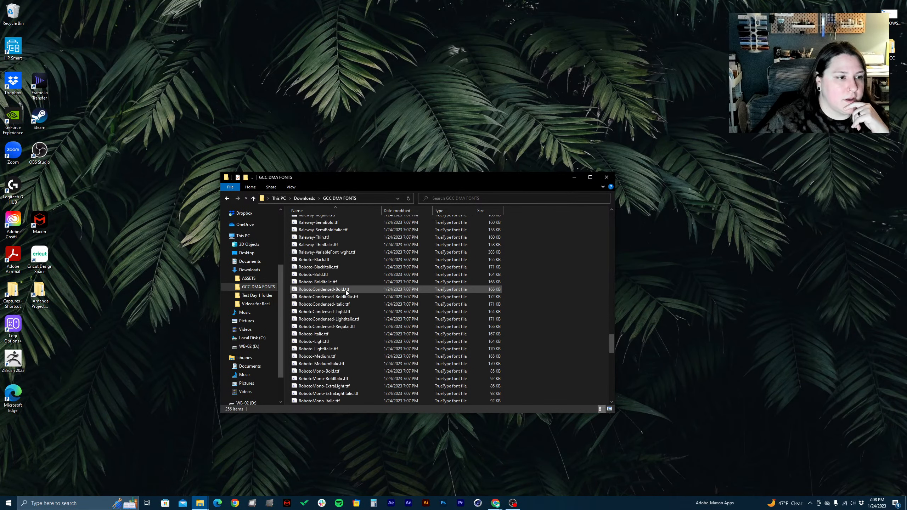
pyautogui.scroll(-20, 346, 291)
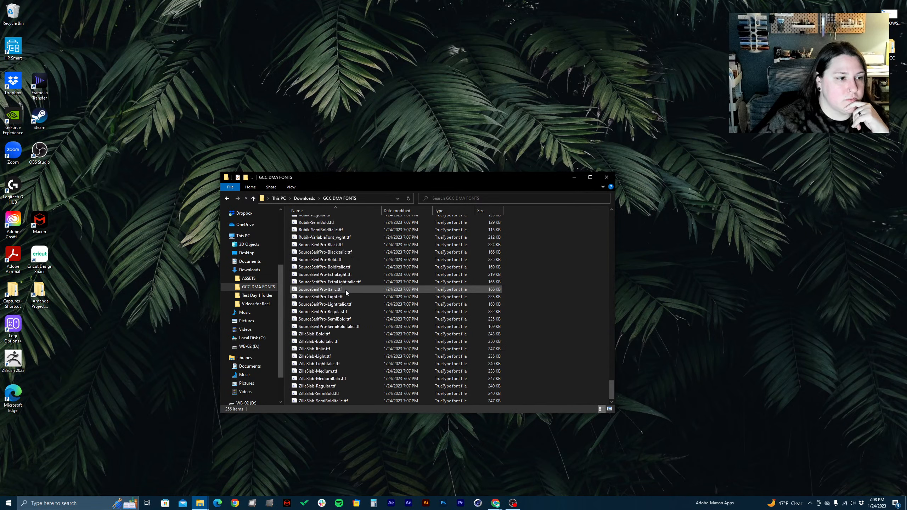
pyautogui.scroll(20, 345, 290)
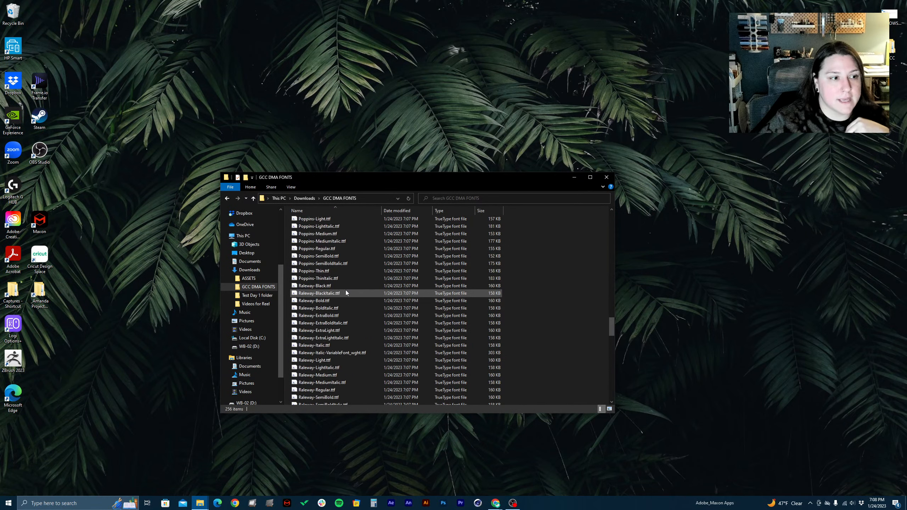
pyautogui.scroll(20, 346, 292)
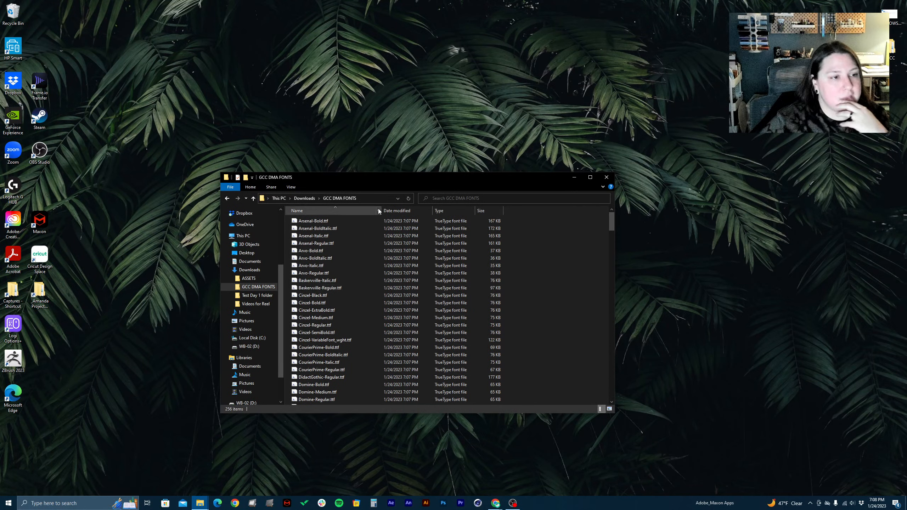
pyautogui.moveTo(495, 183); pyautogui.dragTo(471, 146)
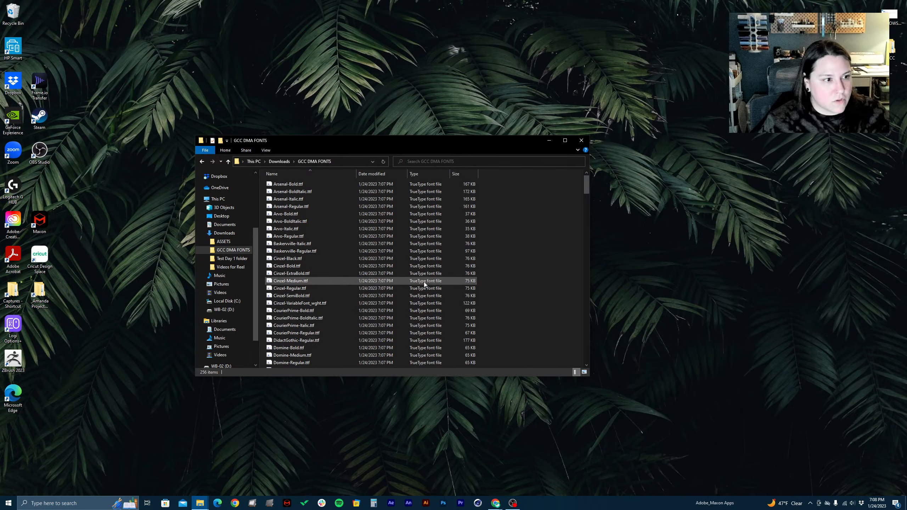
pyautogui.hotkey('ctrl', 'a')
pyautogui.rightClick(298, 195)
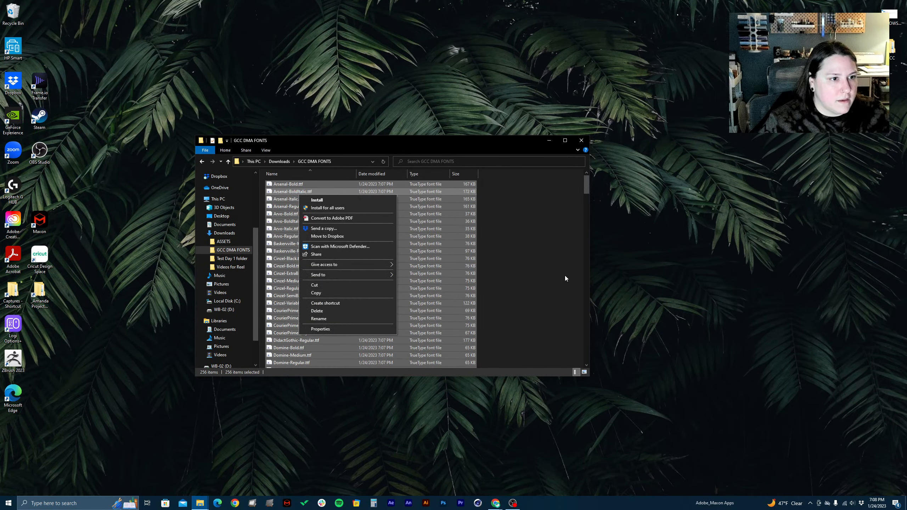
pyautogui.click(521, 247)
pyautogui.click(521, 246)
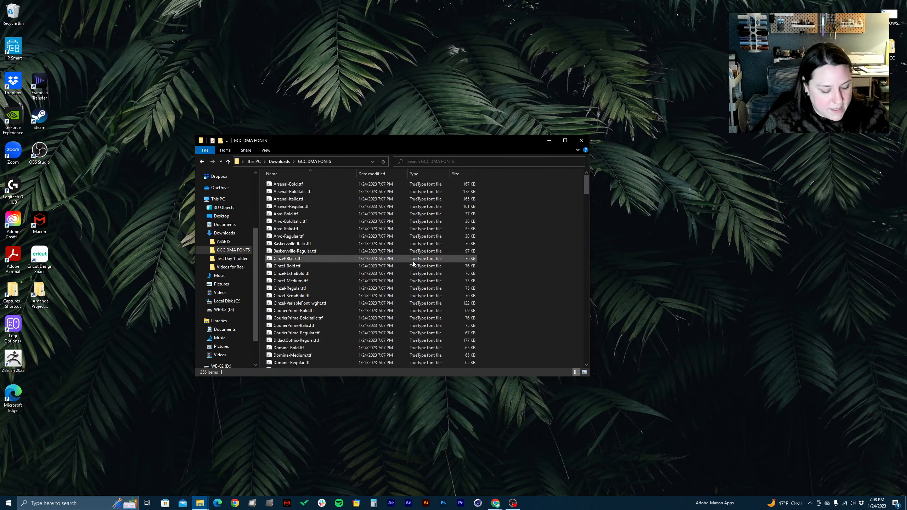
# Install all the font files in the GCC DMA FONTS folder, declining to replace any already installed fonts
pyautogui.hotkey('ctrl', 'a')
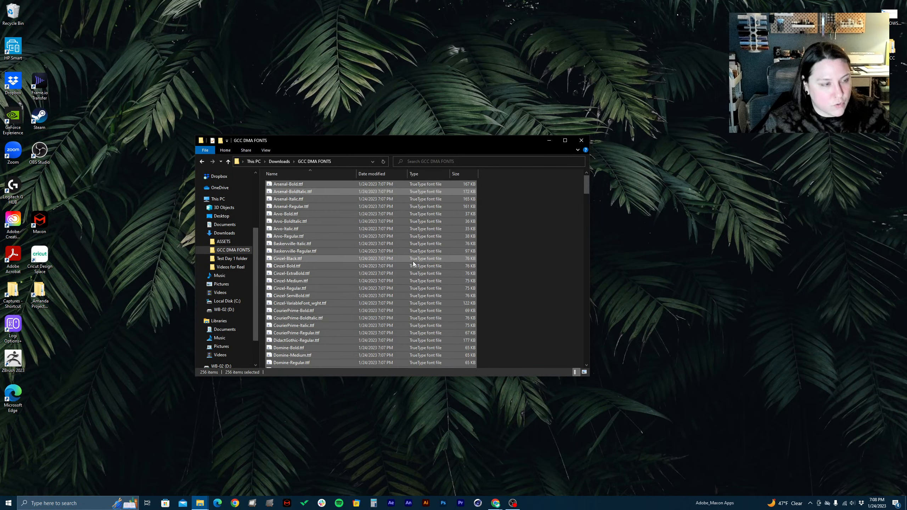
pyautogui.rightClick(283, 234)
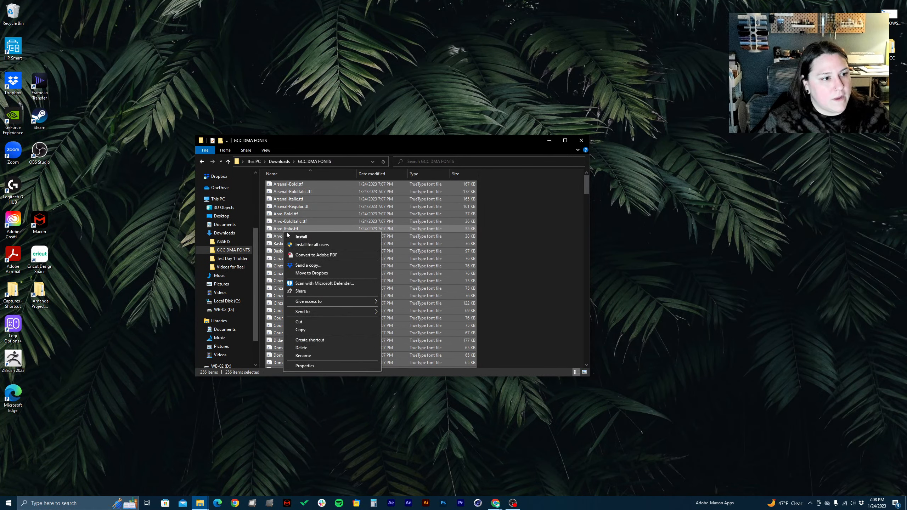
pyautogui.click(304, 239)
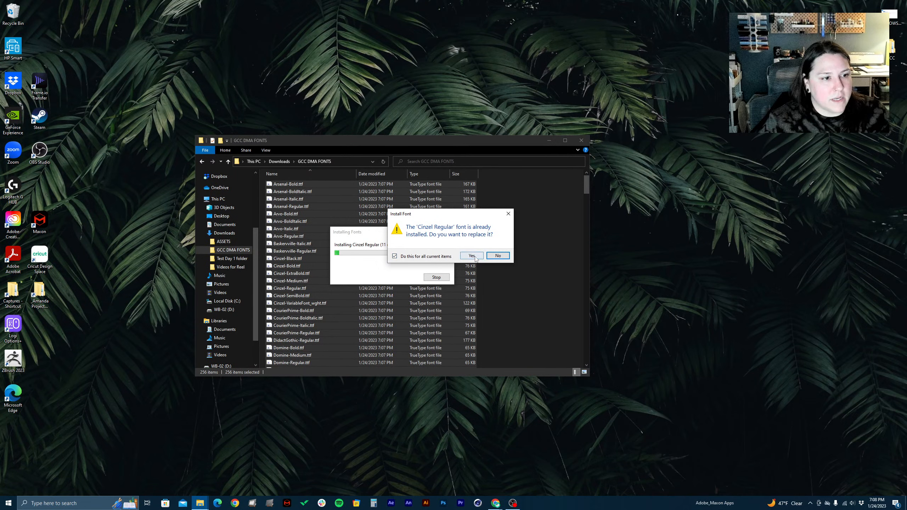
pyautogui.click(499, 256)
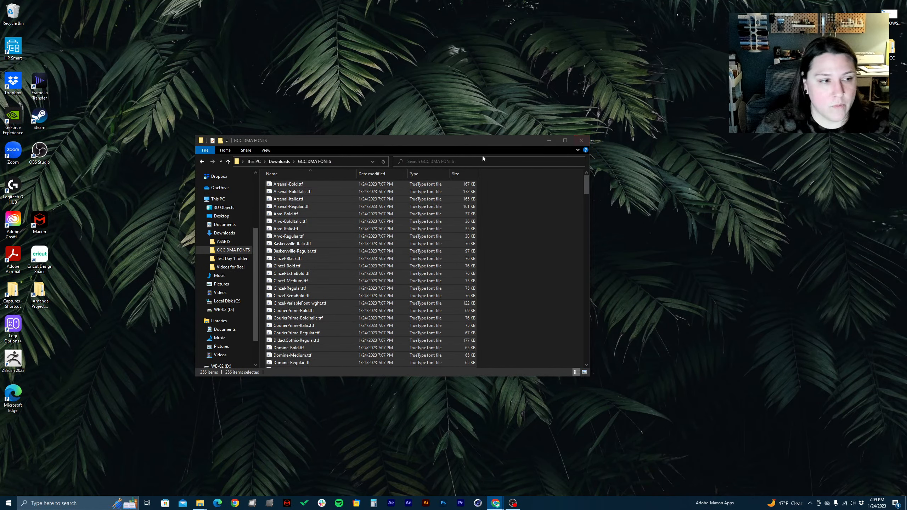
# Close the fonts folder, browse from the desktop's _GCC folder to ART184 > Typography > AE, and minimize the window
pyautogui.click(581, 140)
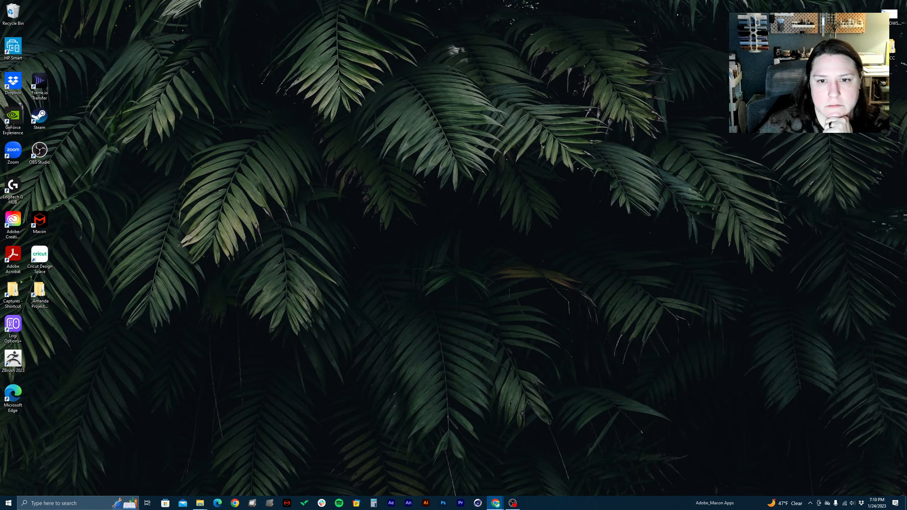
pyautogui.doubleClick(890, 56)
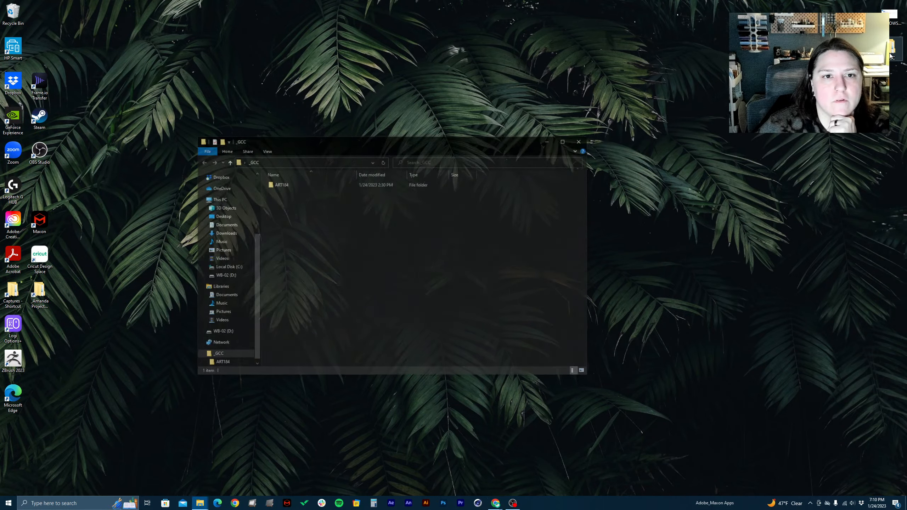
pyautogui.doubleClick(280, 185)
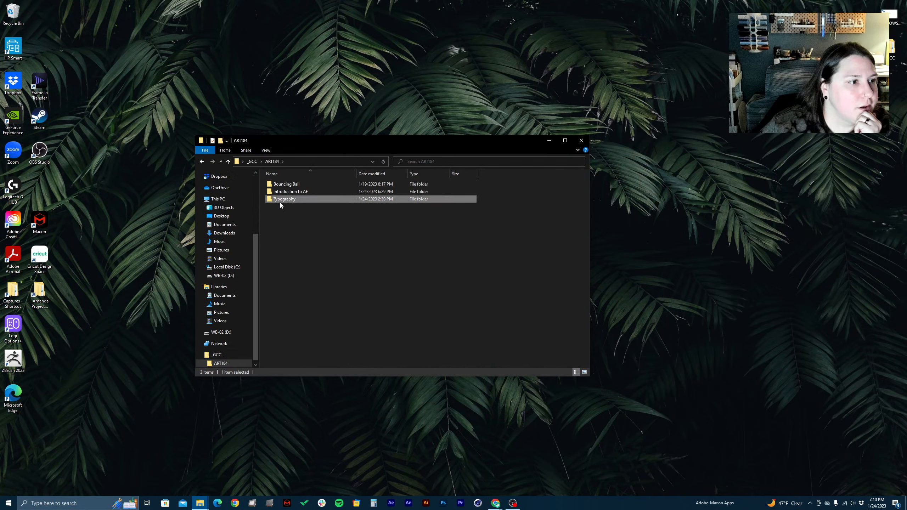
pyautogui.doubleClick(280, 200)
pyautogui.doubleClick(281, 184)
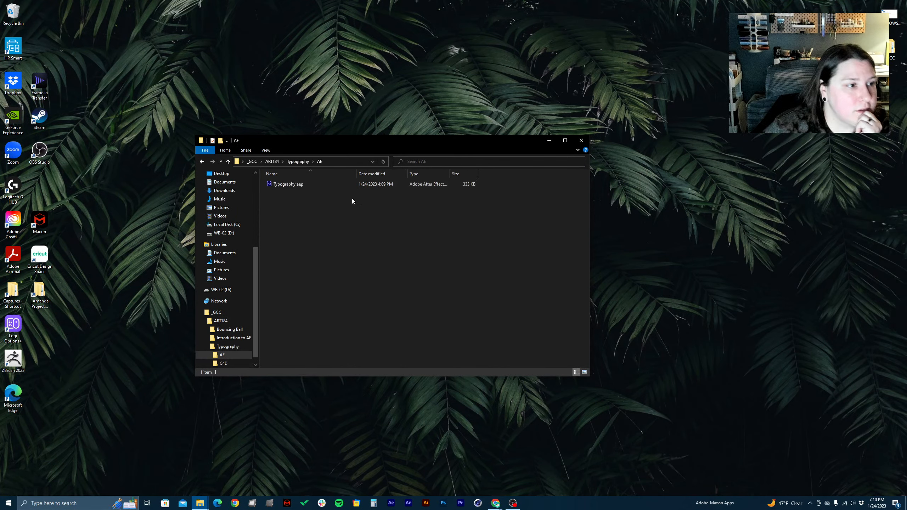
pyautogui.click(549, 141)
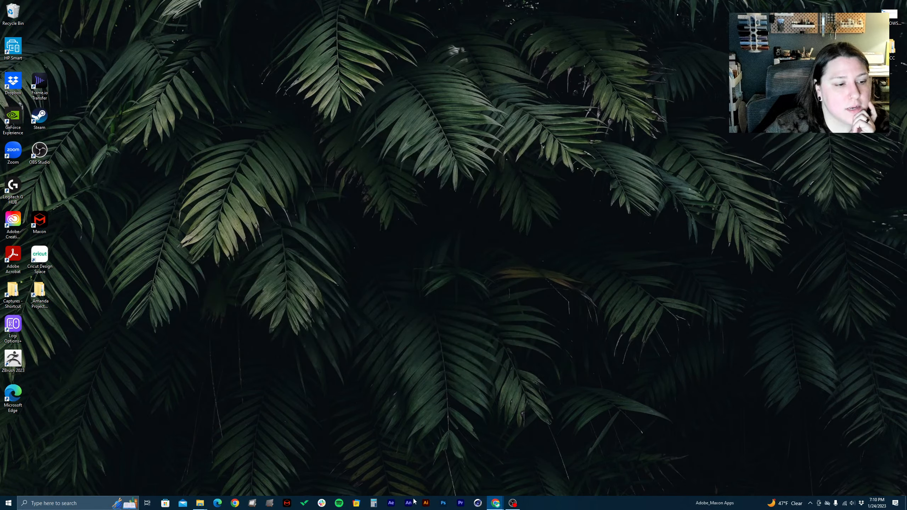
# Start a new project in After Effects and save it in the Typography AE folder as the last name followed by _Typography.aep
pyautogui.click(392, 504)
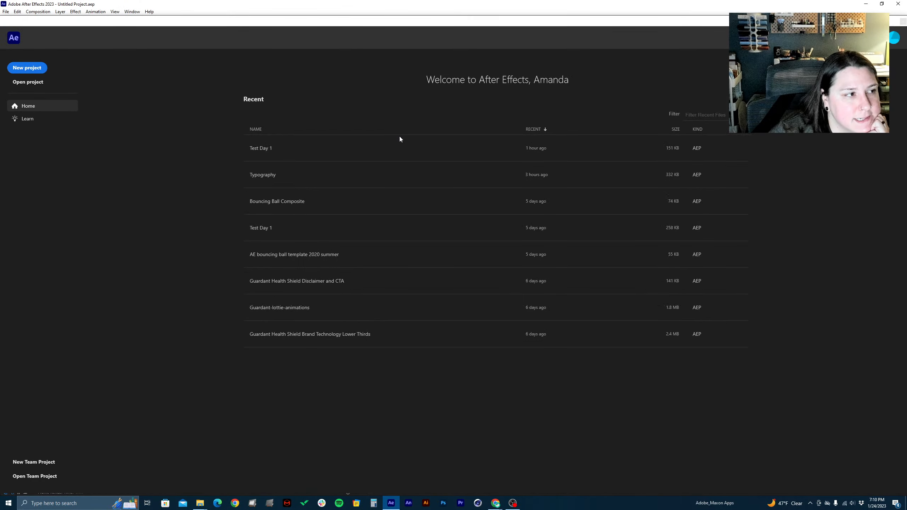
pyautogui.click(25, 68)
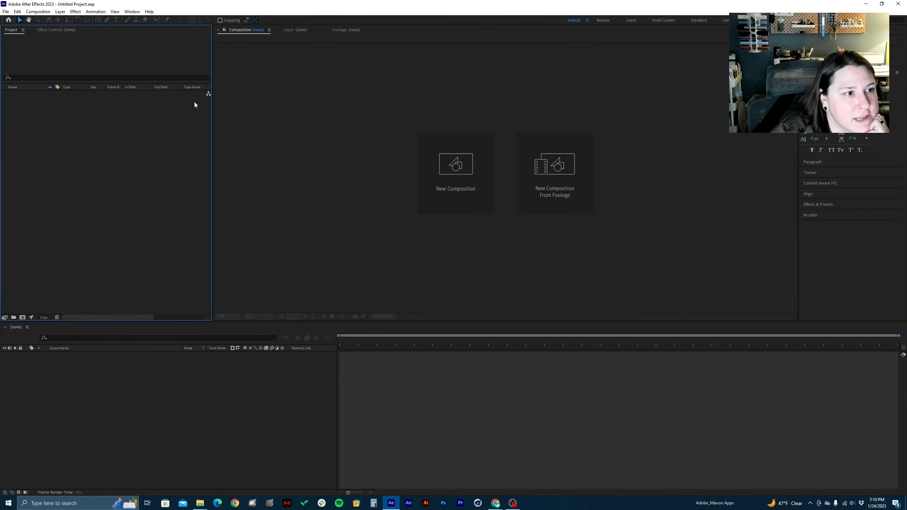
pyautogui.click(5, 12)
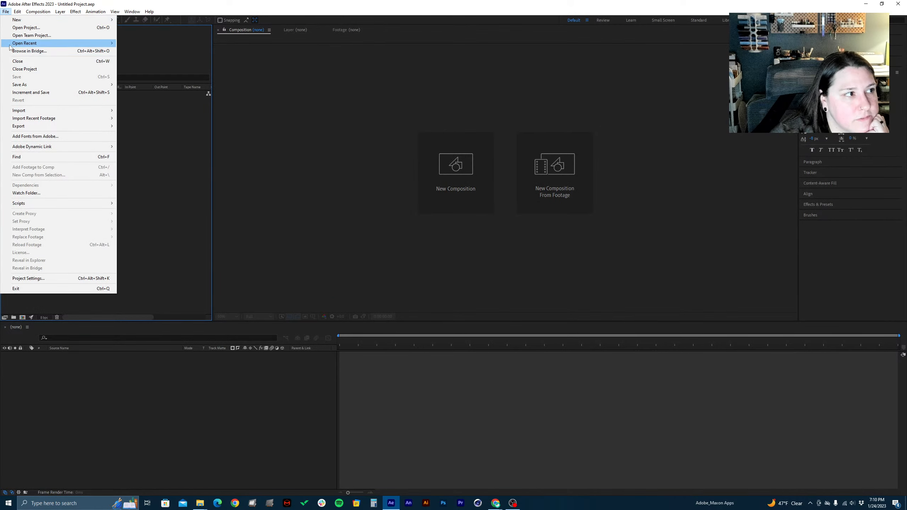
pyautogui.moveTo(20, 88)
pyautogui.click(159, 85)
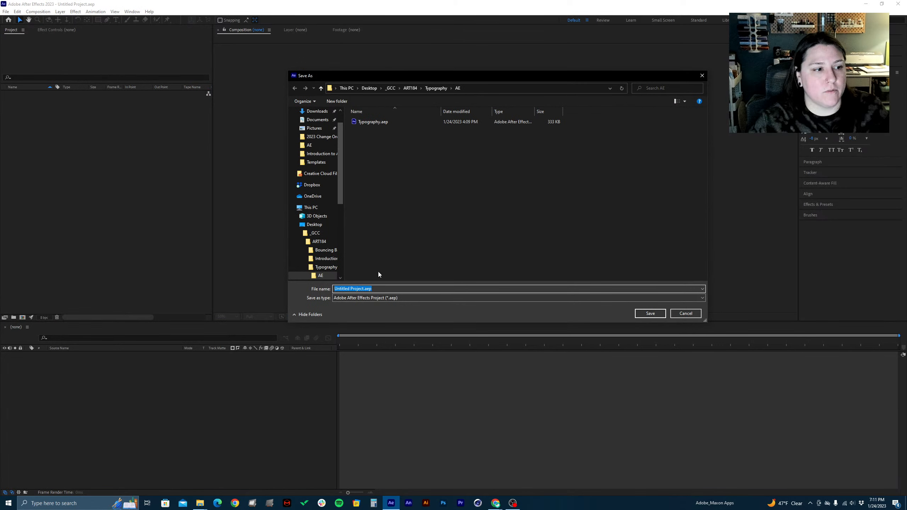
pyautogui.click(380, 123)
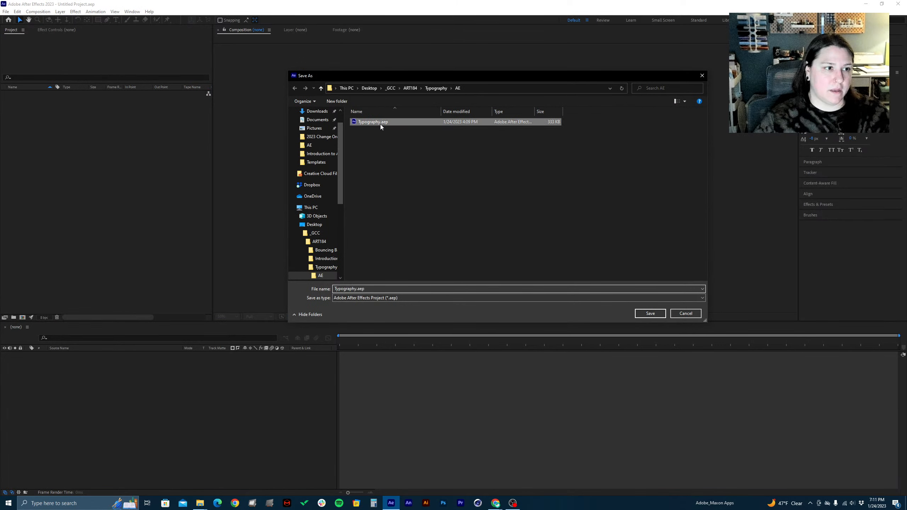
pyautogui.click(358, 290)
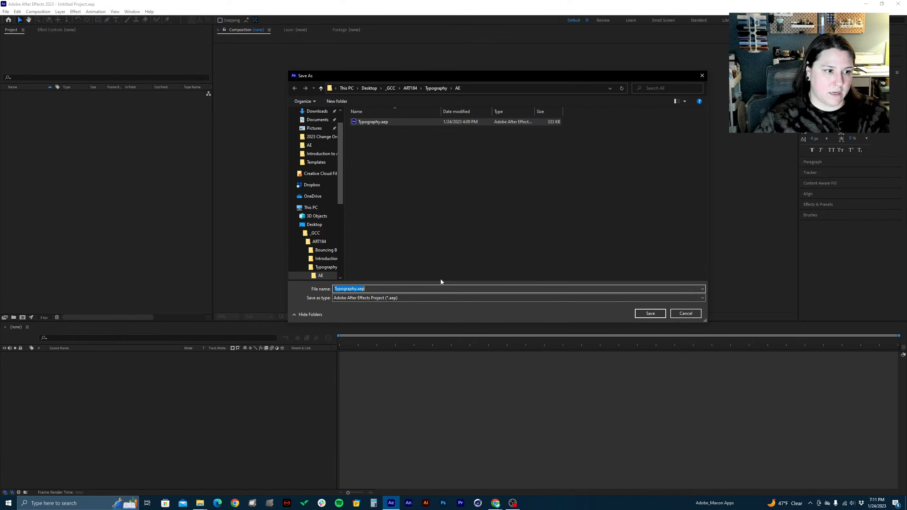
pyautogui.click(392, 291)
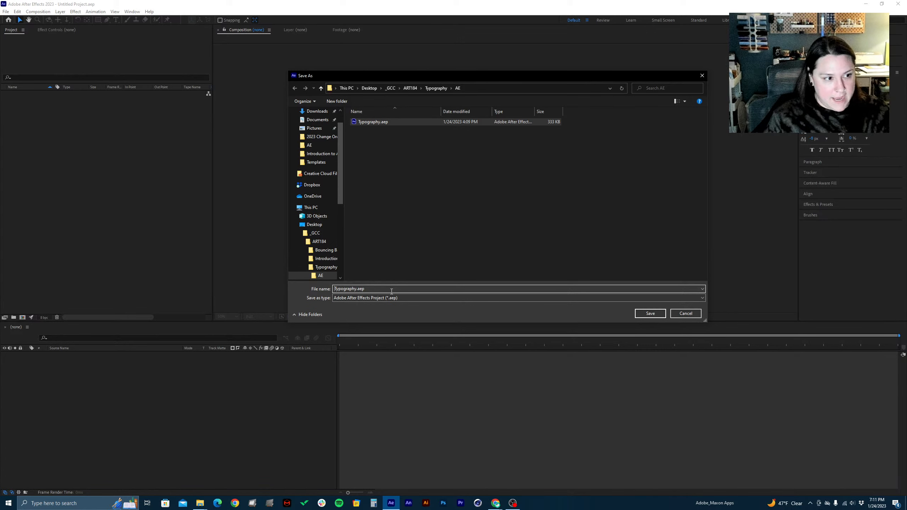
pyautogui.write('Makara')
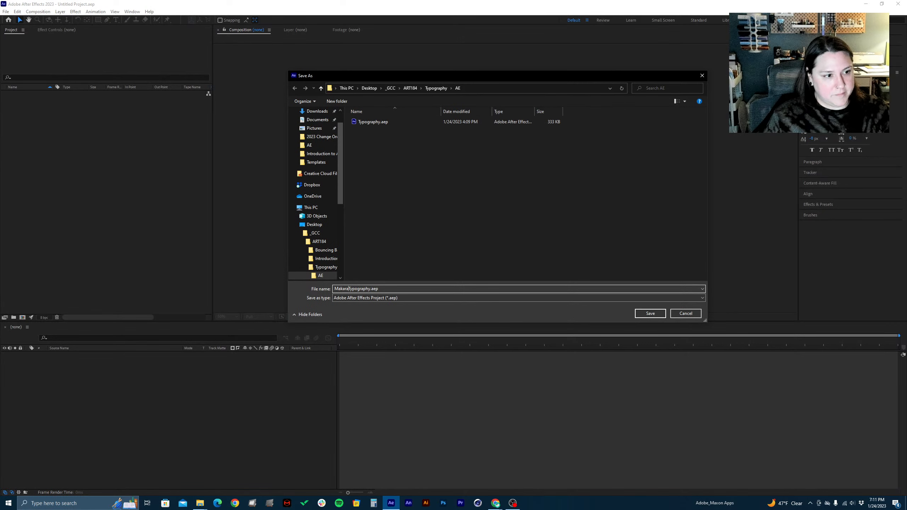
pyautogui.write('_')
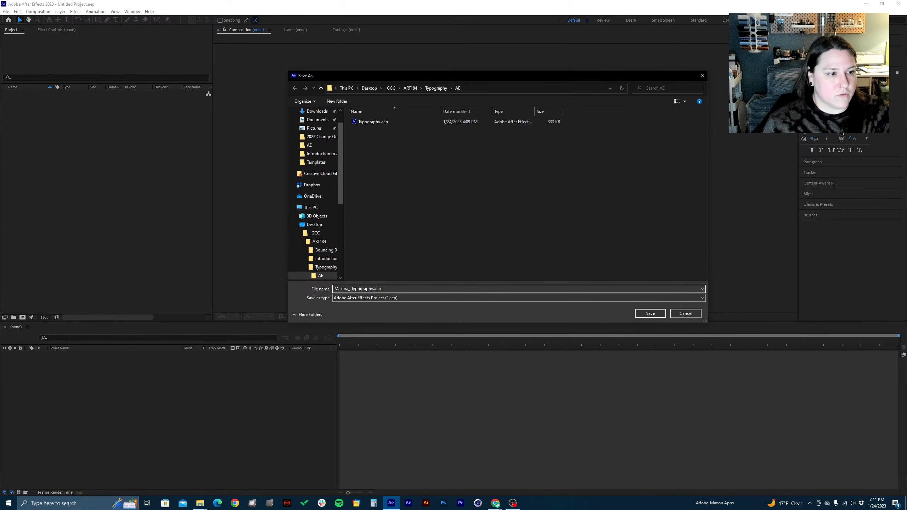
pyautogui.click(660, 315)
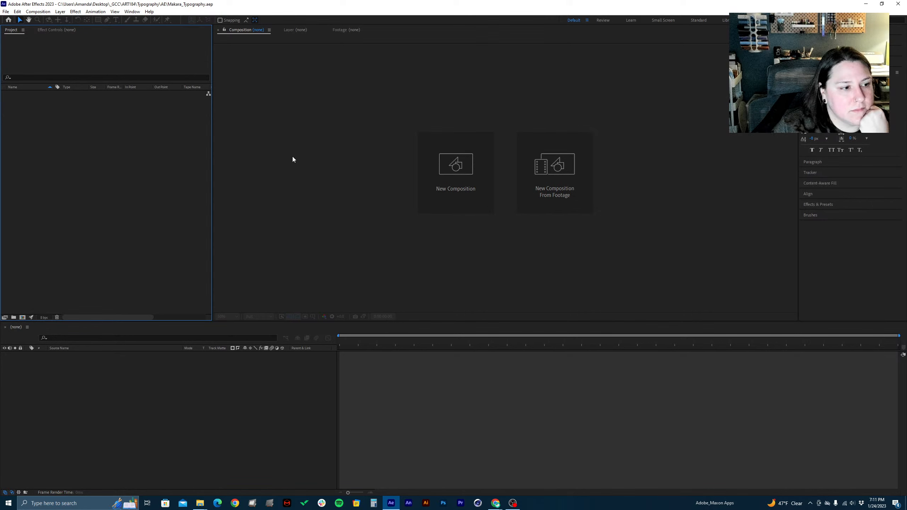
# Close After Effects and open Typography.aep from the AE folder inside _GCC > ART184 > Typography
pyautogui.click(898, 3)
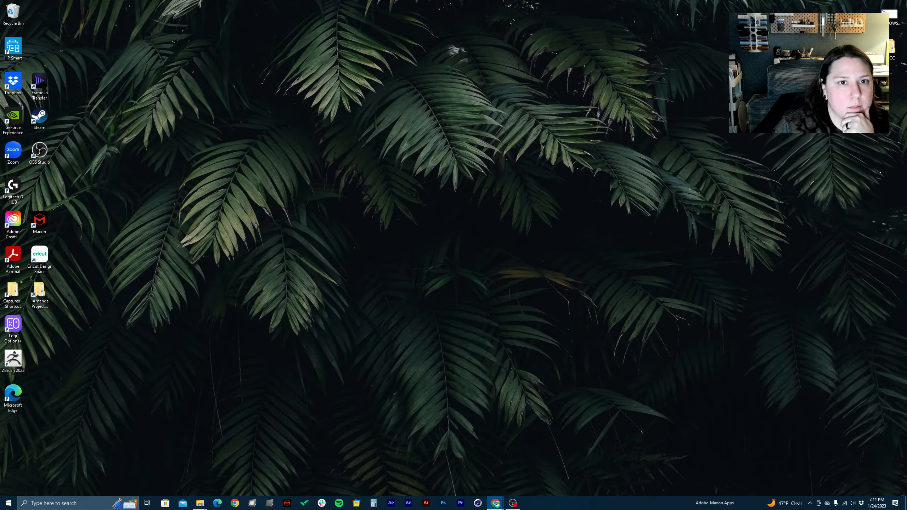
pyautogui.doubleClick(888, 49)
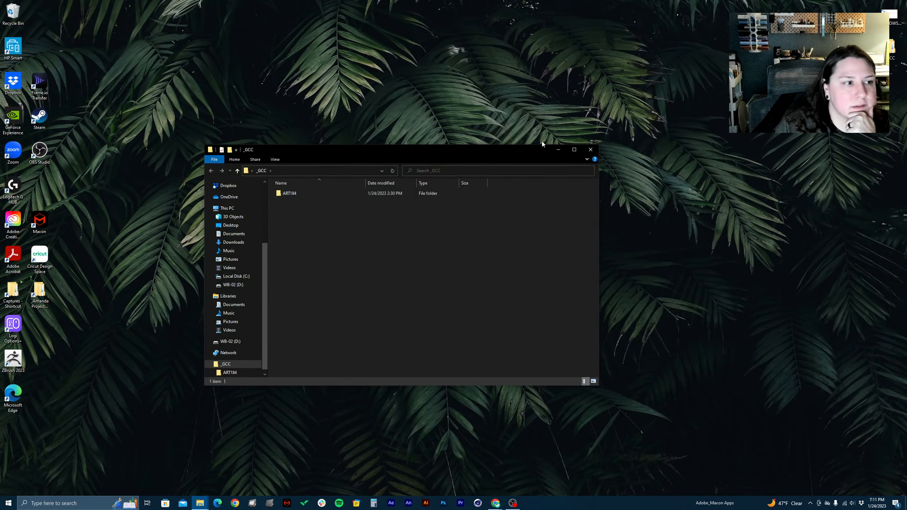
pyautogui.doubleClick(299, 195)
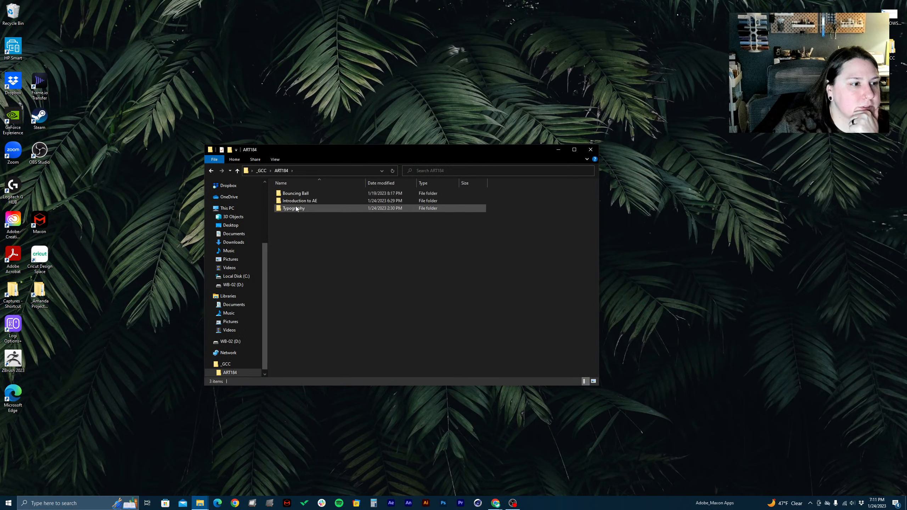
pyautogui.doubleClick(296, 208)
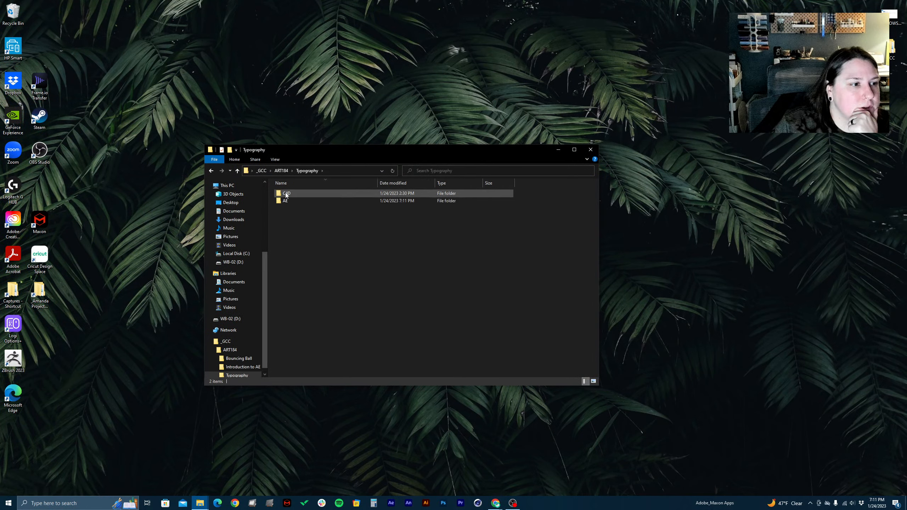
pyautogui.click(288, 184)
pyautogui.click(288, 194)
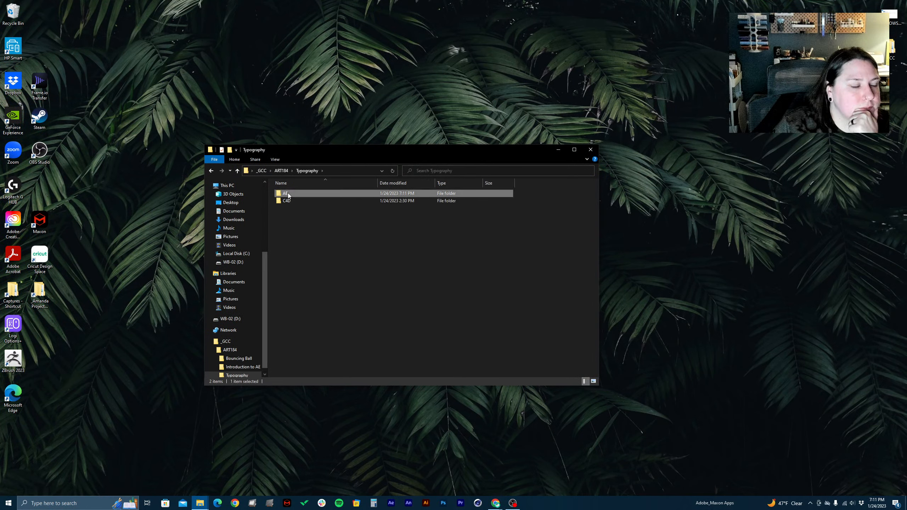
pyautogui.doubleClick(288, 195)
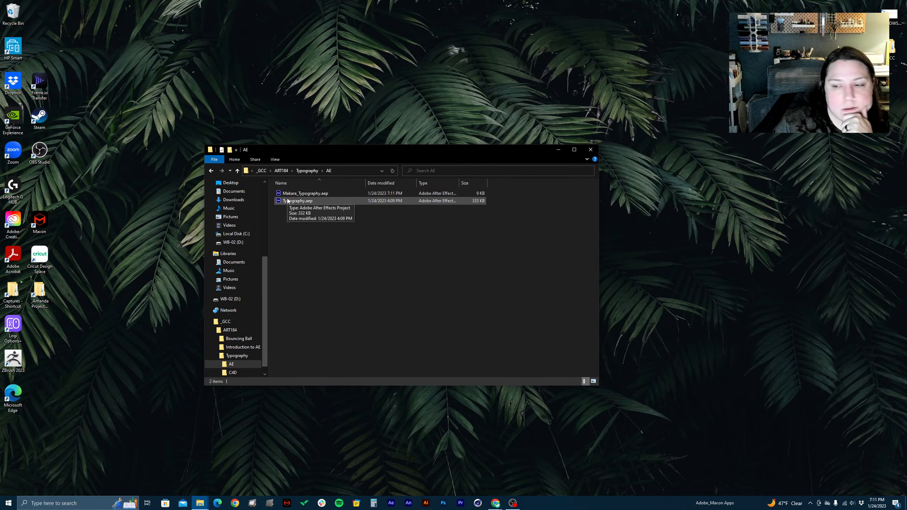
pyautogui.click(287, 201)
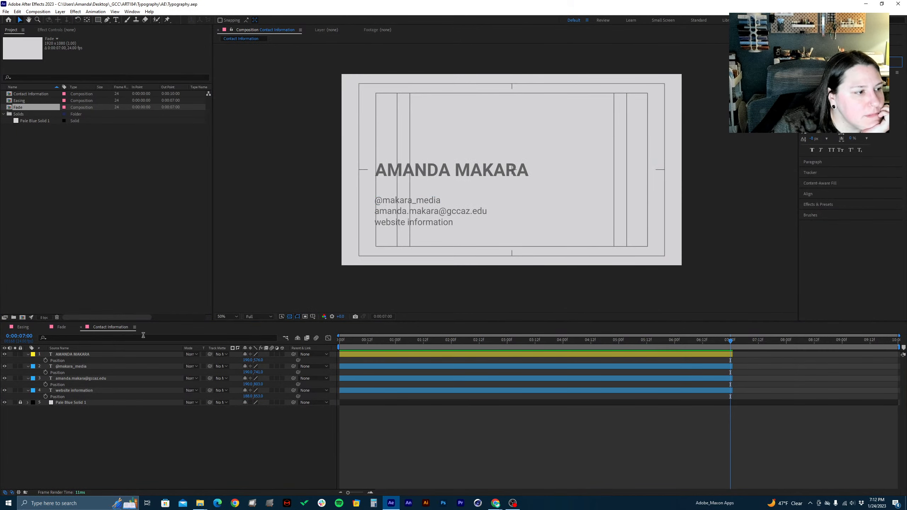
# Start a new composition in the Typography project and name it Testing
pyautogui.click(105, 159)
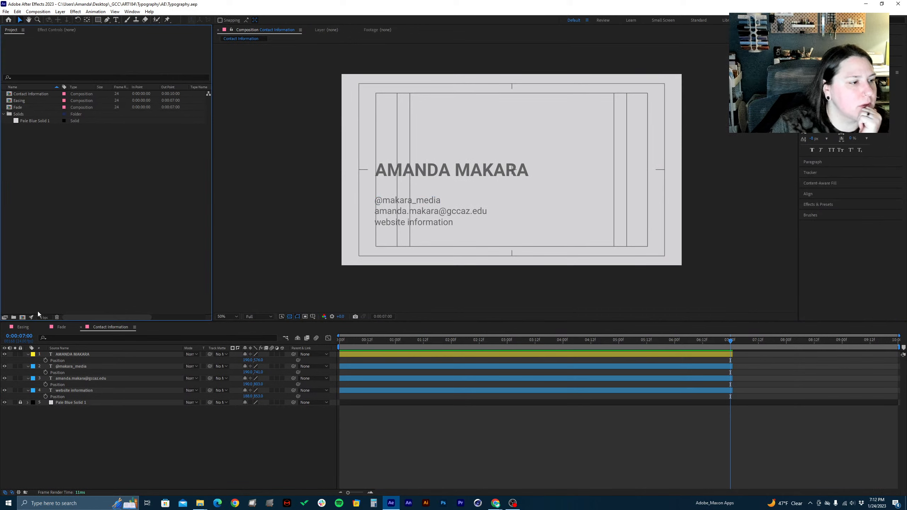
pyautogui.rightClick(27, 178)
pyautogui.click(59, 134)
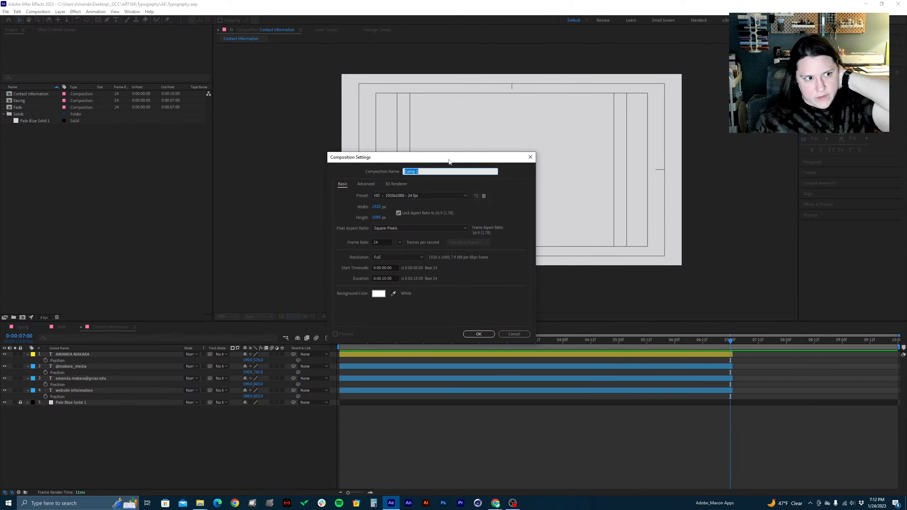
pyautogui.moveTo(453, 162)
pyautogui.mouseDown()
pyautogui.moveTo(472, 158)
pyautogui.moveTo(452, 162)
pyautogui.mouseUp()
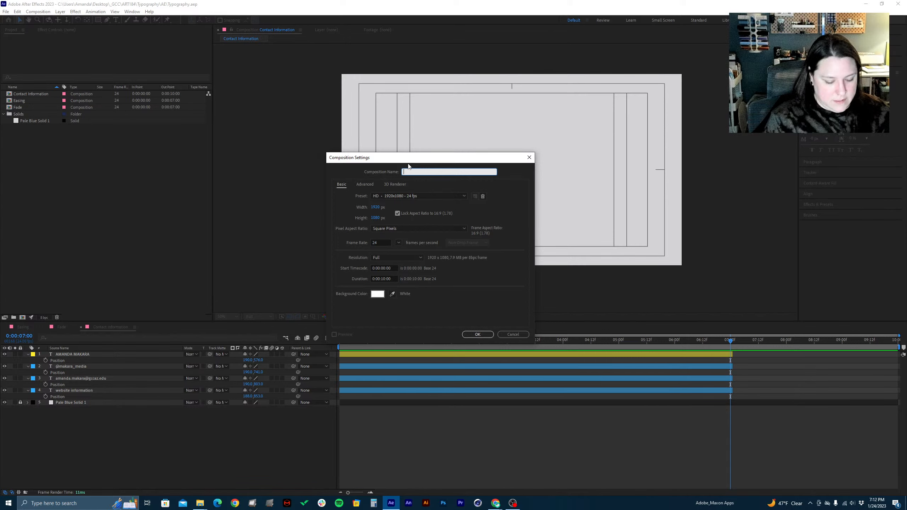
pyautogui.write('Testing')
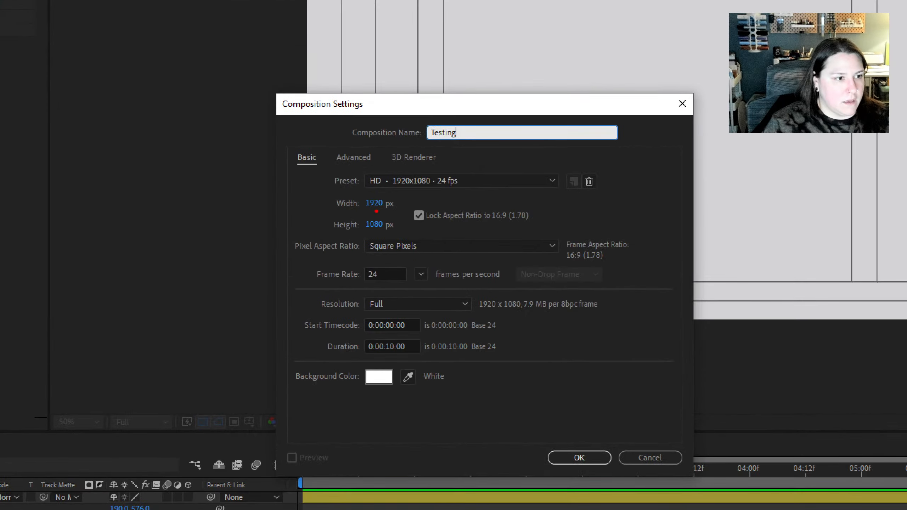
pyautogui.moveTo(342, 206)
pyautogui.mouseDown()
pyautogui.moveTo(323, 238)
pyautogui.moveTo(350, 231)
pyautogui.mouseUp()
pyautogui.moveTo(436, 247); pyautogui.dragTo(487, 243)
pyautogui.moveTo(431, 224); pyautogui.dragTo(552, 215)
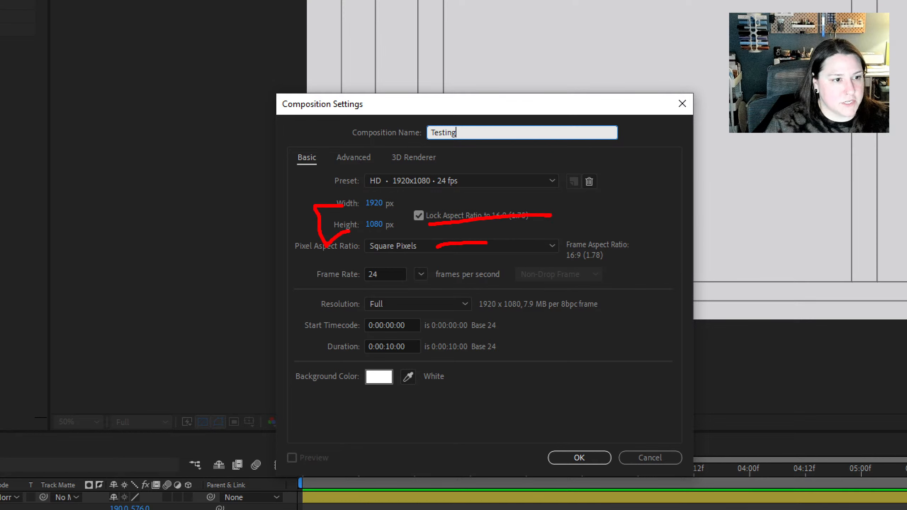
pyautogui.moveTo(464, 248); pyautogui.dragTo(392, 278)
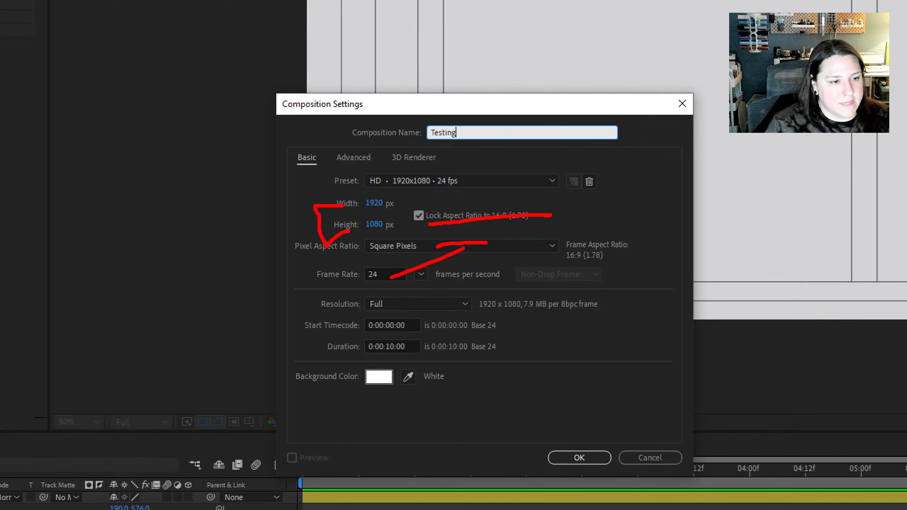
pyautogui.press('Escape')
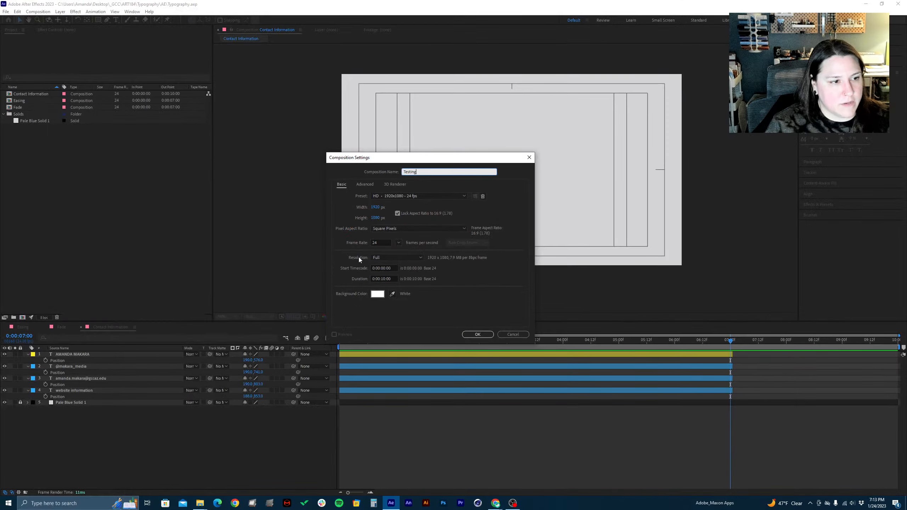
# Set the Testing composition's duration to 0:00:07:00 and create it
pyautogui.click(384, 278)
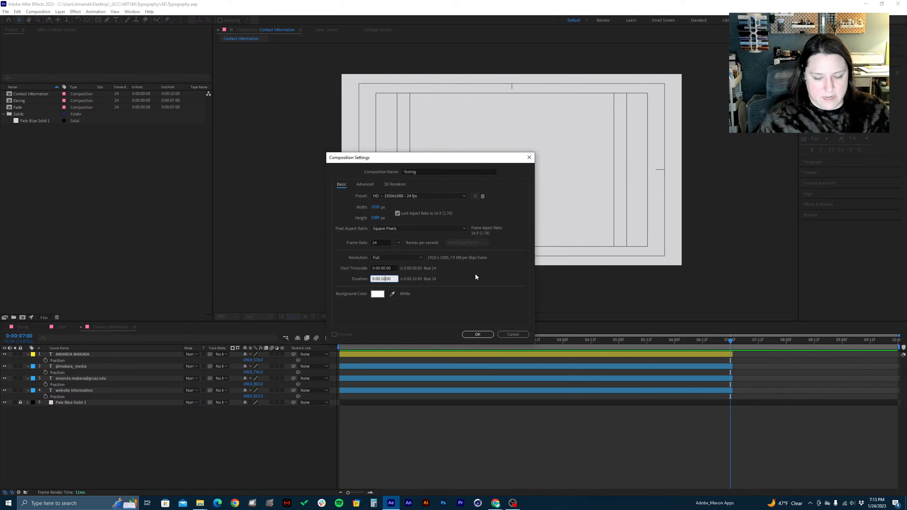
pyautogui.press('BackSpace')
pyautogui.press('BackSpace')
pyautogui.press('BackSpace')
pyautogui.write('078')
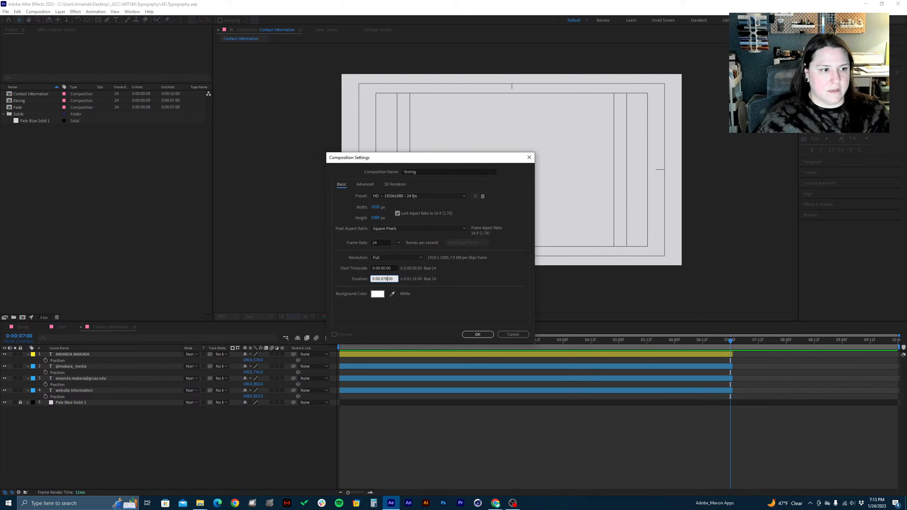
pyautogui.click(476, 334)
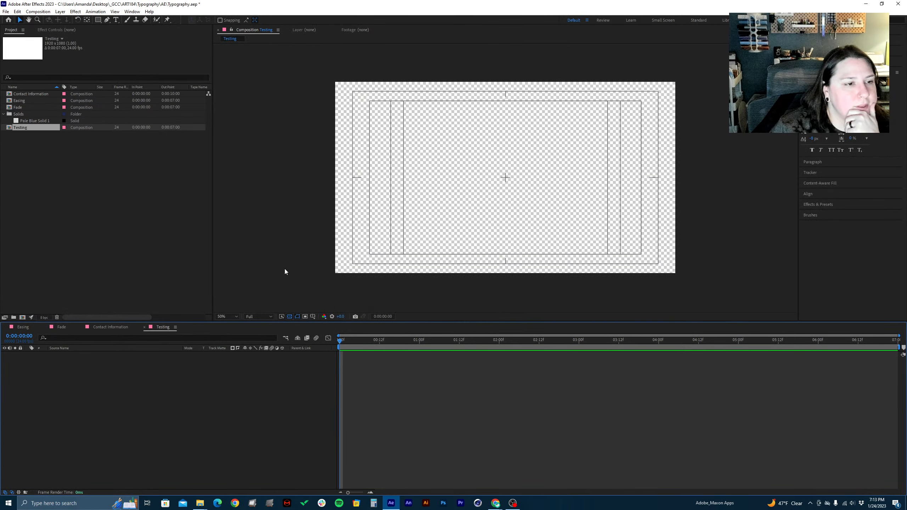
# Hide the title/action safe guides in the Testing composition, select Pale Blue Solid 1 in the project, and show the guides again
pyautogui.click(312, 316)
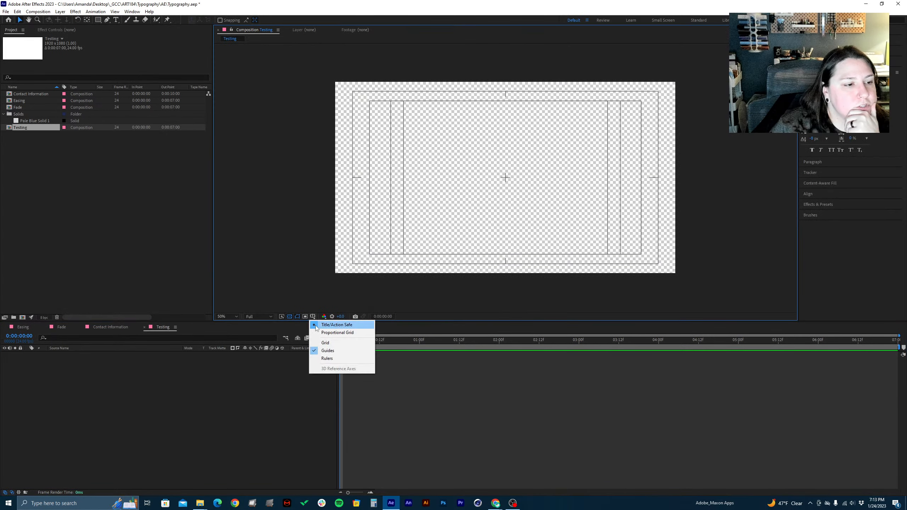
pyautogui.click(316, 325)
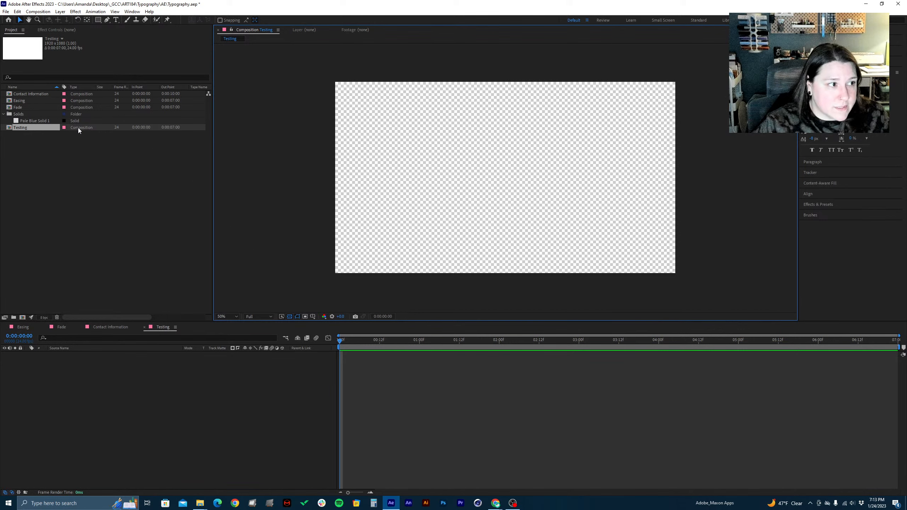
pyautogui.moveTo(27, 122)
pyautogui.mouseDown()
pyautogui.moveTo(28, 326)
pyautogui.moveTo(22, 114)
pyautogui.mouseUp()
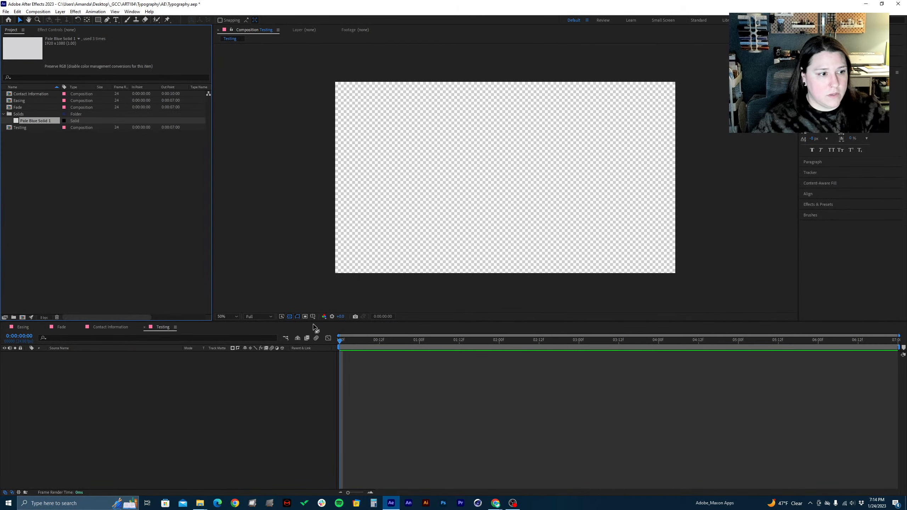
pyautogui.click(313, 317)
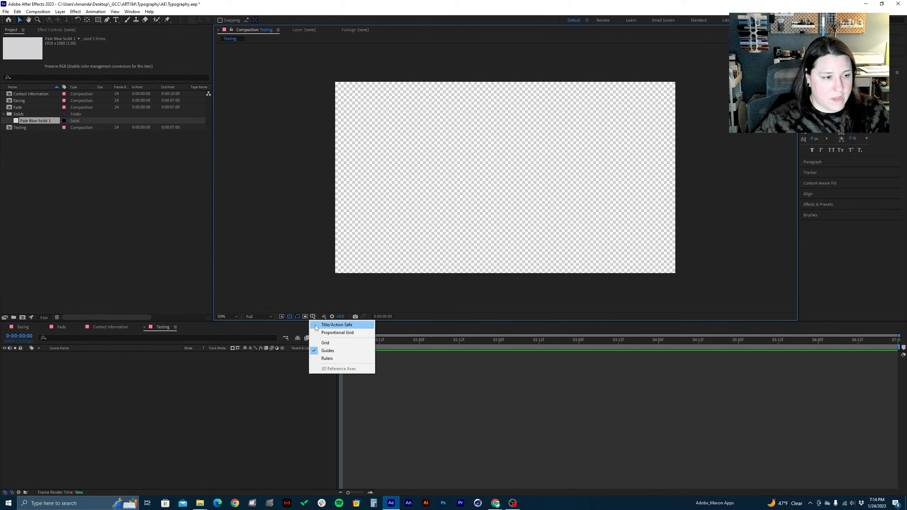
pyautogui.click(315, 325)
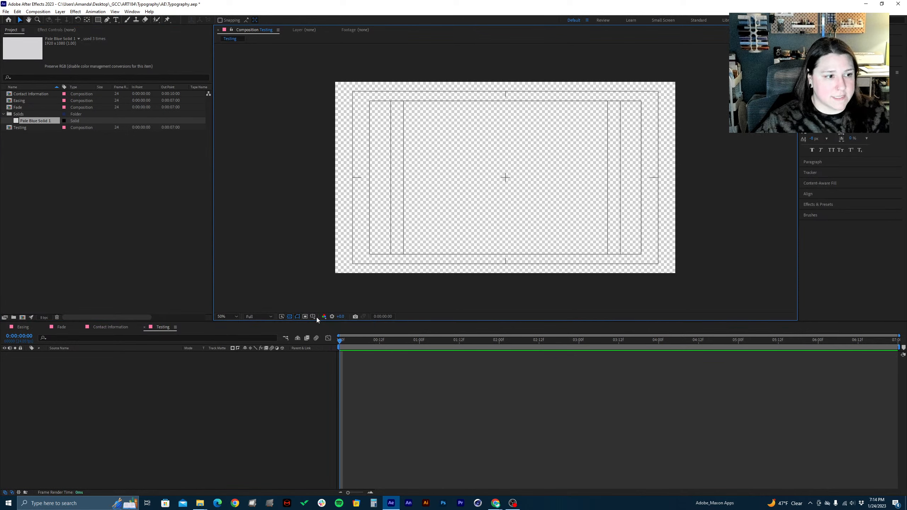
# Switch the Testing composition's overlay to the proportional grid and back to the title/action safe guides
pyautogui.click(317, 319)
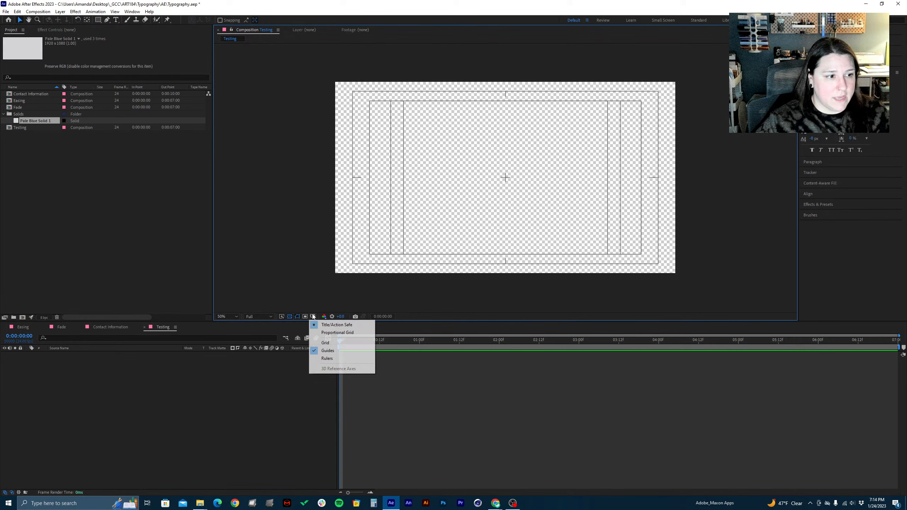
pyautogui.click(320, 334)
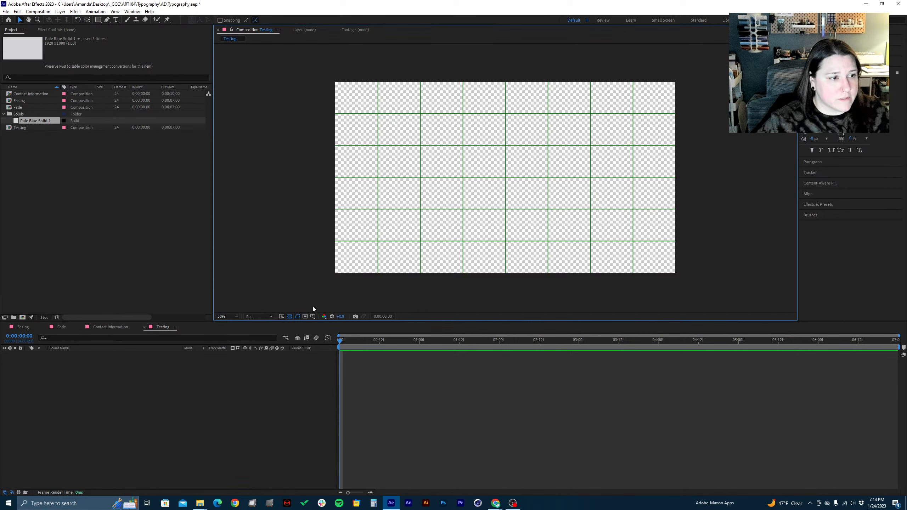
pyautogui.click(313, 316)
pyautogui.click(336, 325)
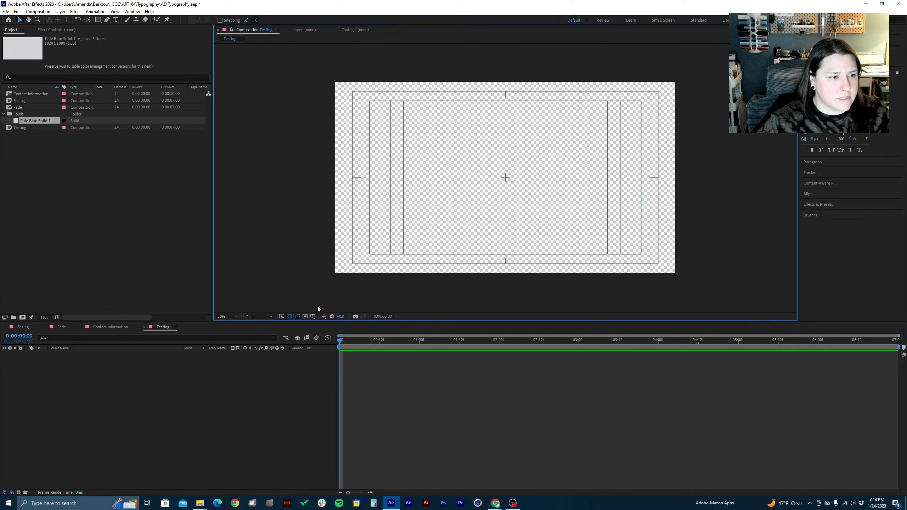
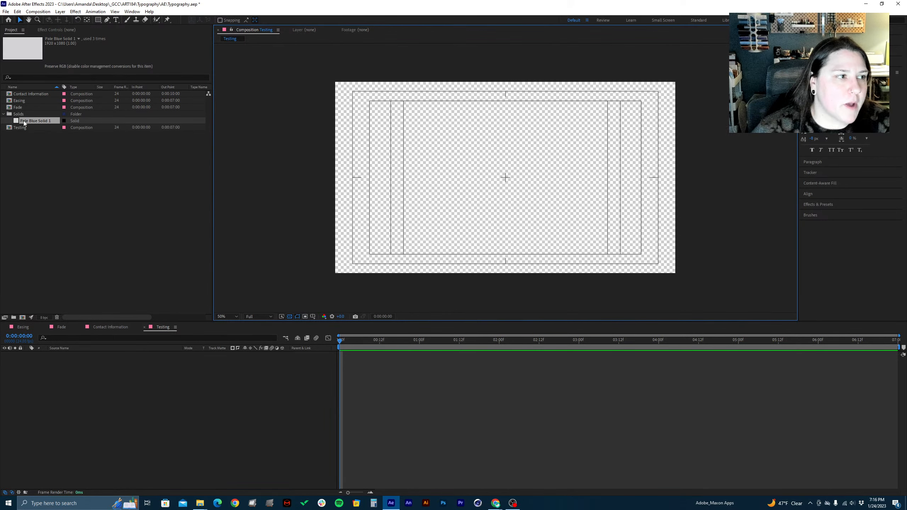
# Add Pale Blue Solid 1 to the Testing composition's timeline and set the layer's label colour to Orange
pyautogui.moveTo(23, 121); pyautogui.dragTo(14, 368)
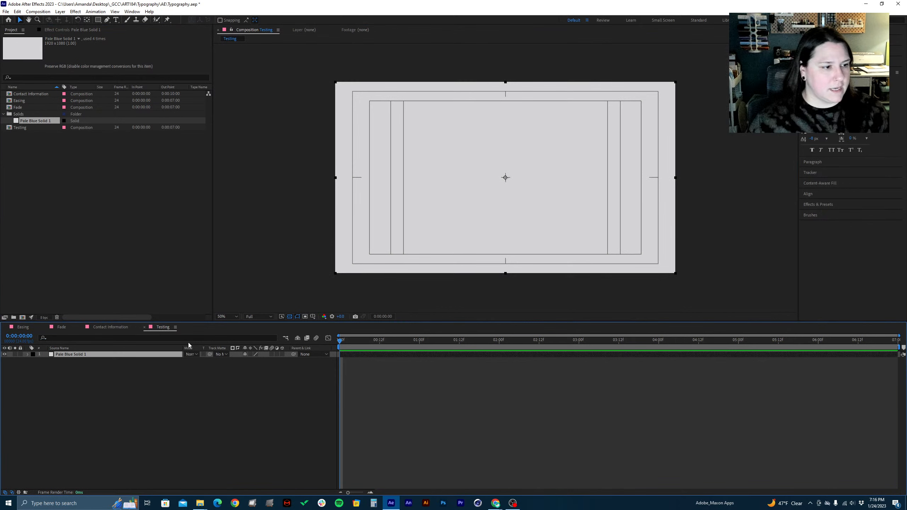
pyautogui.click(33, 354)
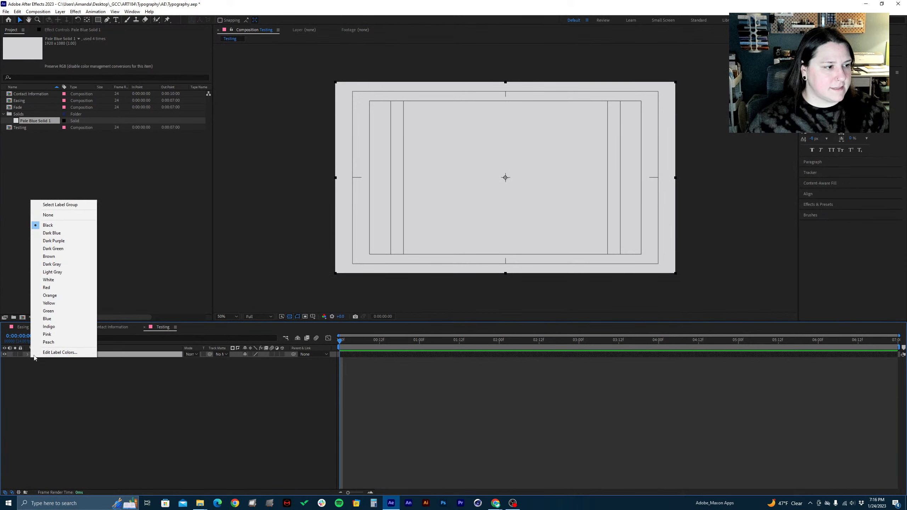
pyautogui.click(53, 295)
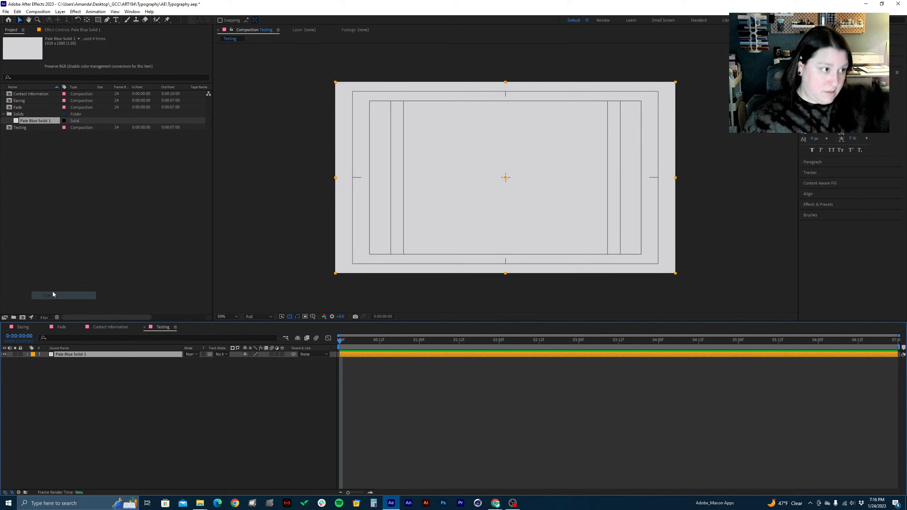
pyautogui.click(66, 170)
pyautogui.click(35, 121)
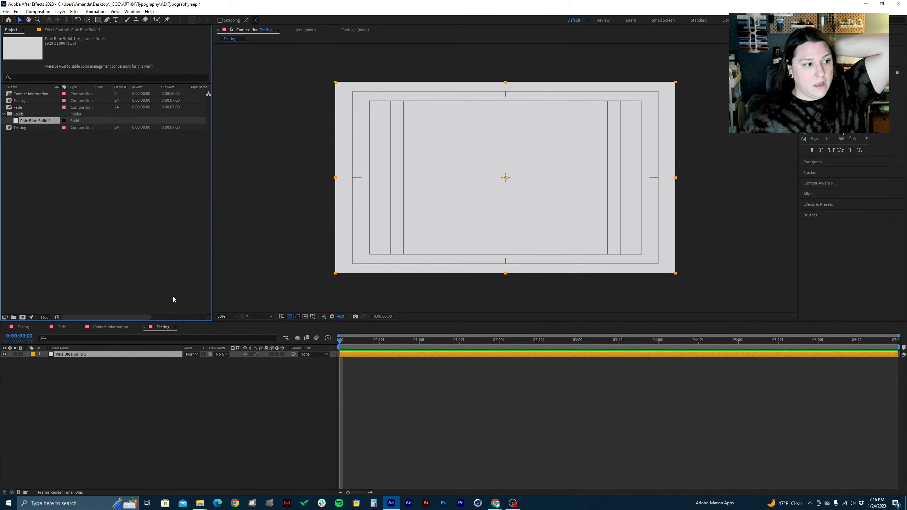
# Open Pale Blue Solid 1 in its layer view, switch between it and the Testing composition view, and close the layer view
pyautogui.doubleClick(80, 355)
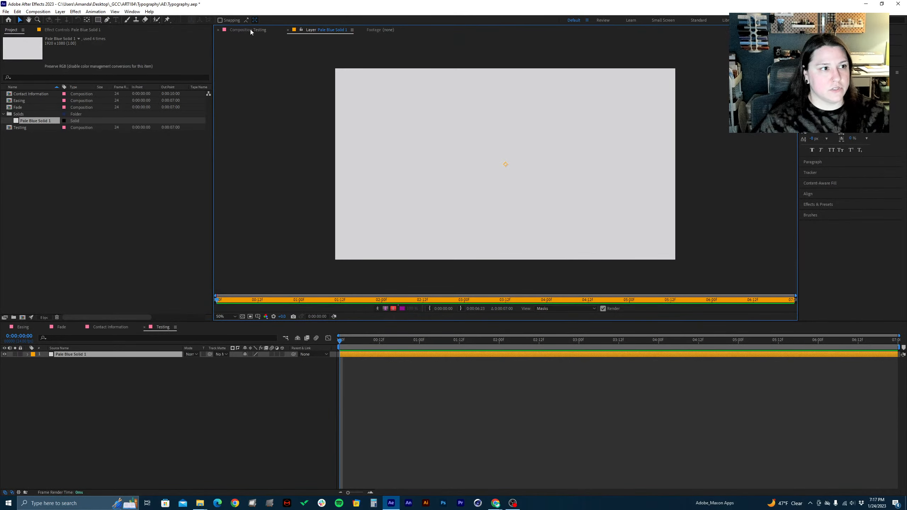
pyautogui.click(190, 58)
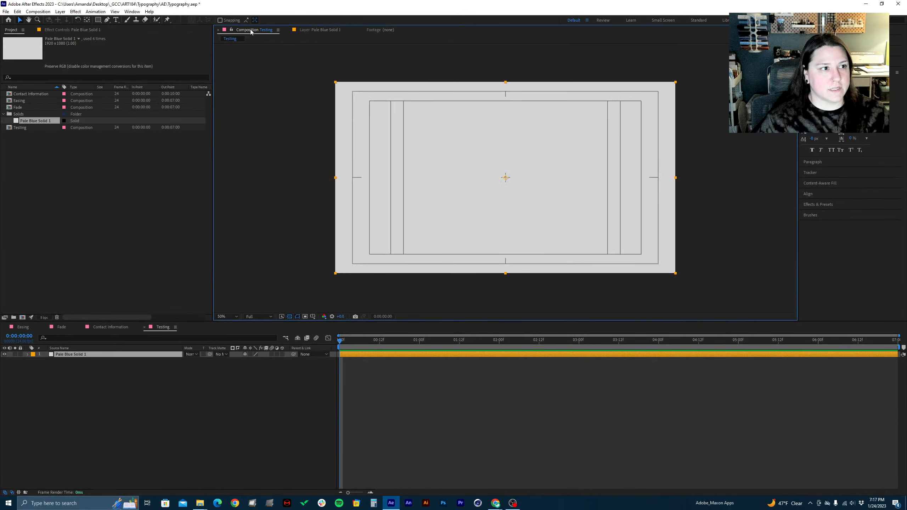
pyautogui.click(314, 30)
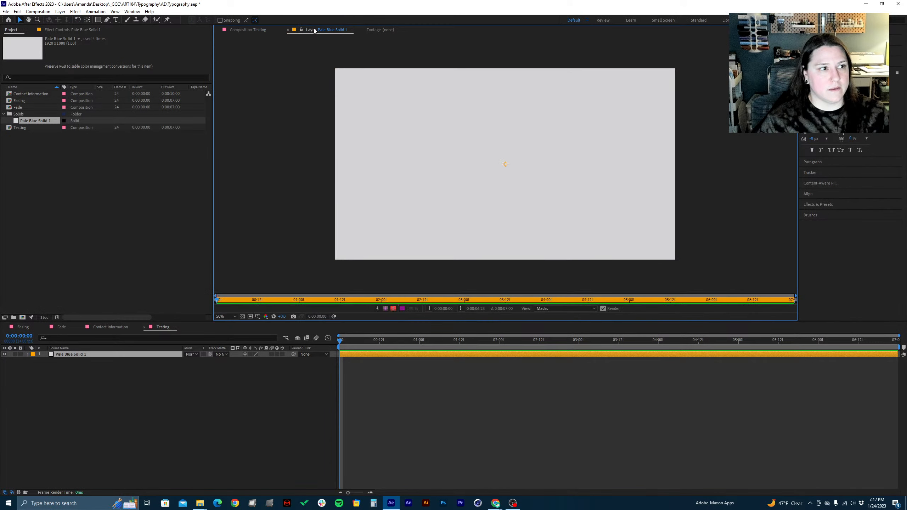
pyautogui.click(288, 30)
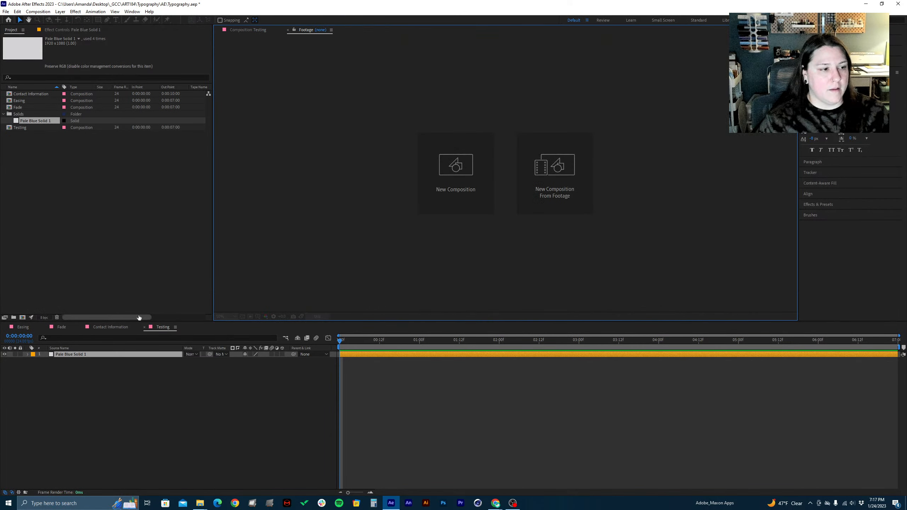
# Reopen the solid's layer view three times, closing it and returning to the Testing composition view each time
pyautogui.doubleClick(107, 354)
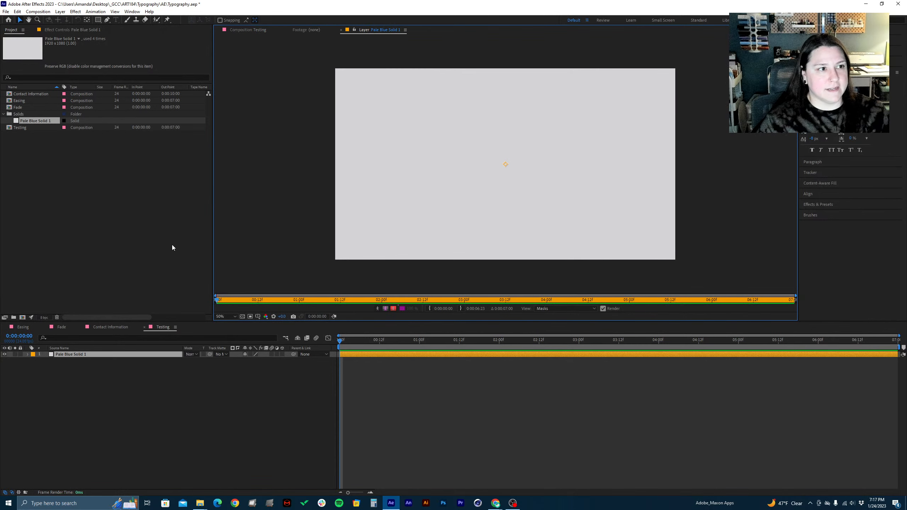
pyautogui.click(341, 30)
pyautogui.click(241, 30)
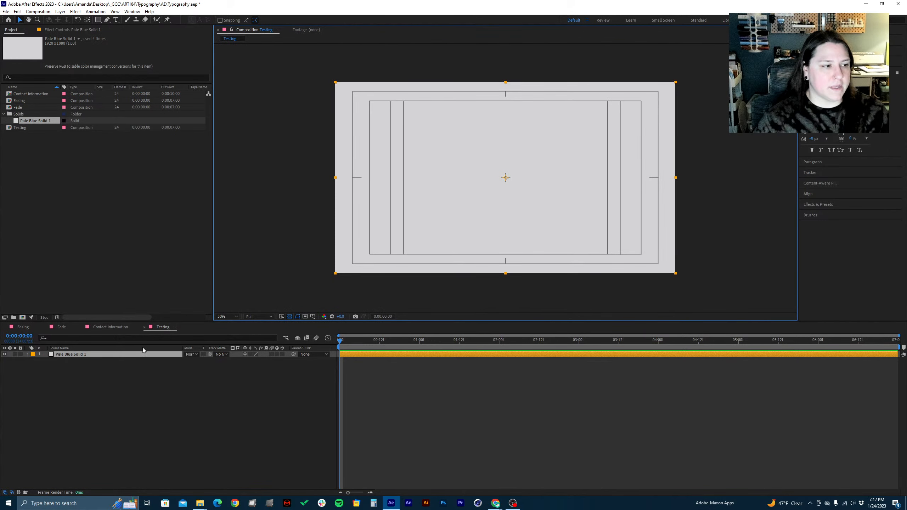
pyautogui.doubleClick(68, 356)
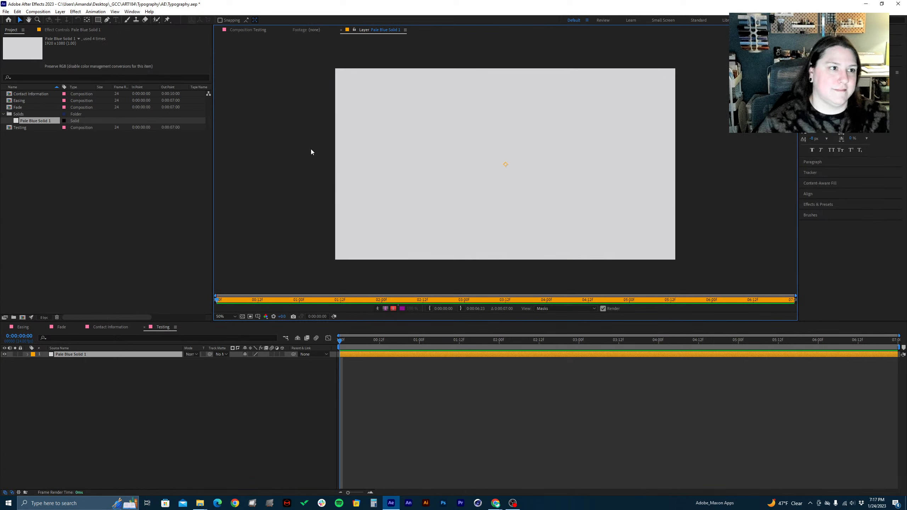
pyautogui.click(341, 31)
pyautogui.click(247, 29)
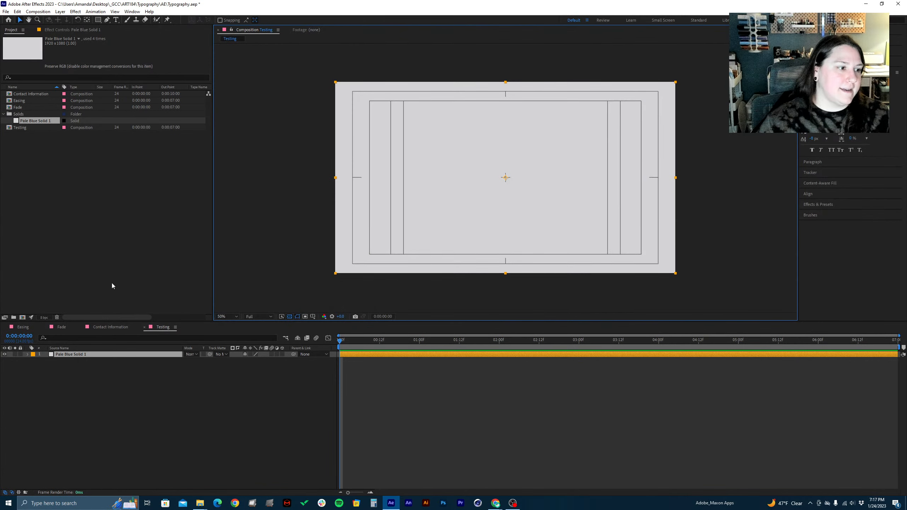
pyautogui.doubleClick(70, 355)
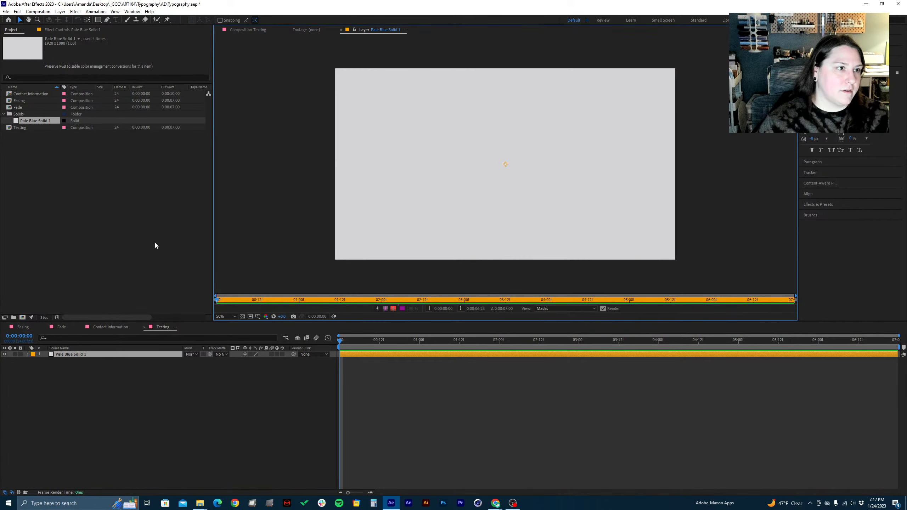
pyautogui.click(341, 30)
pyautogui.click(247, 29)
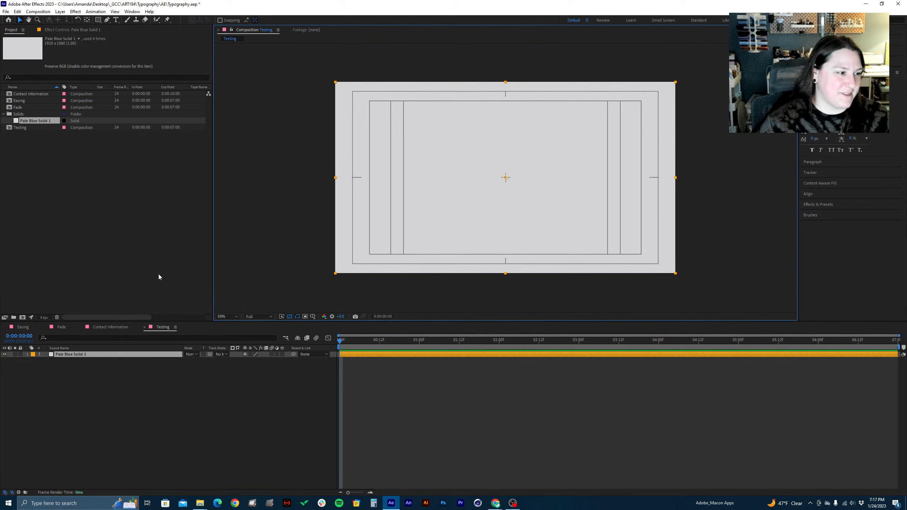
# Rename the Pale Blue Solid 1 layer in the timeline to Background and lock it
pyautogui.click(68, 354)
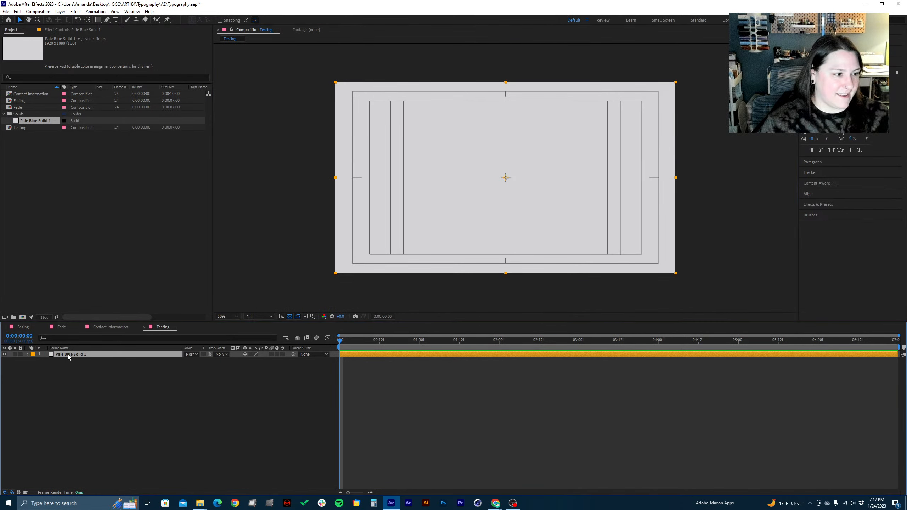
pyautogui.press('Return')
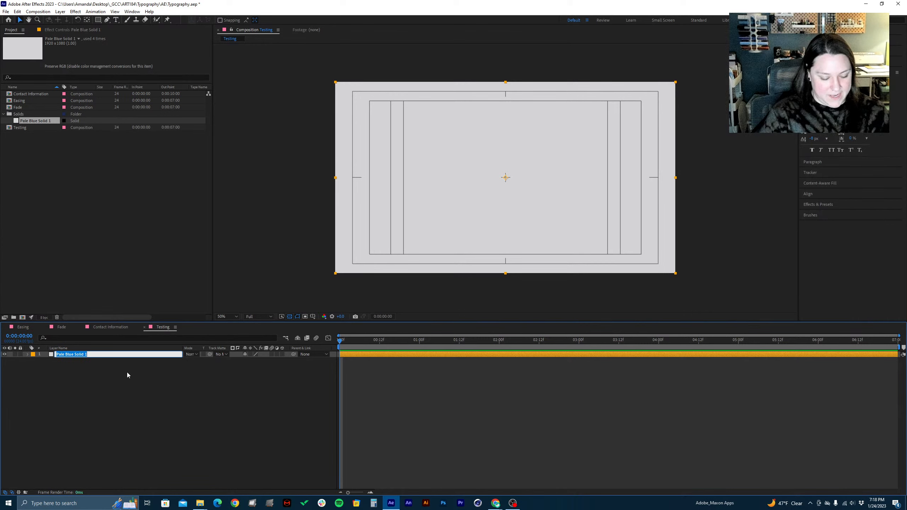
pyautogui.write('A')
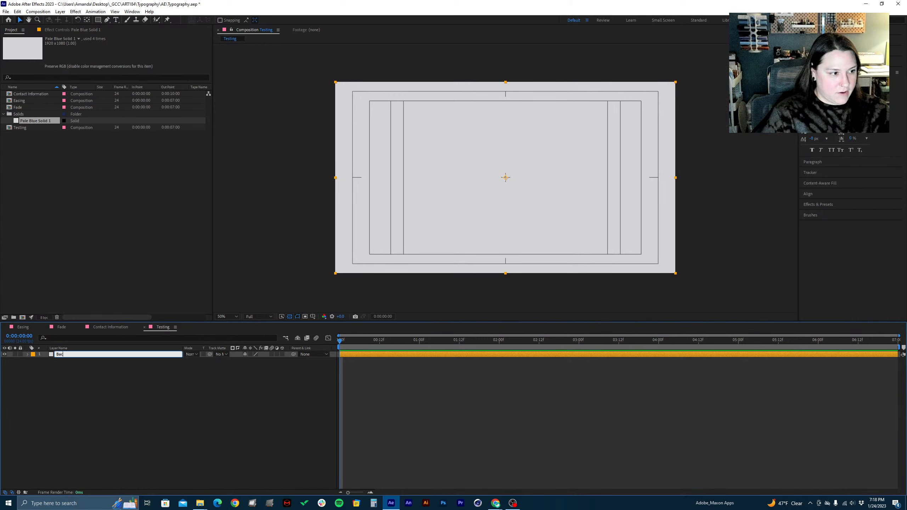
pyautogui.write('ackground')
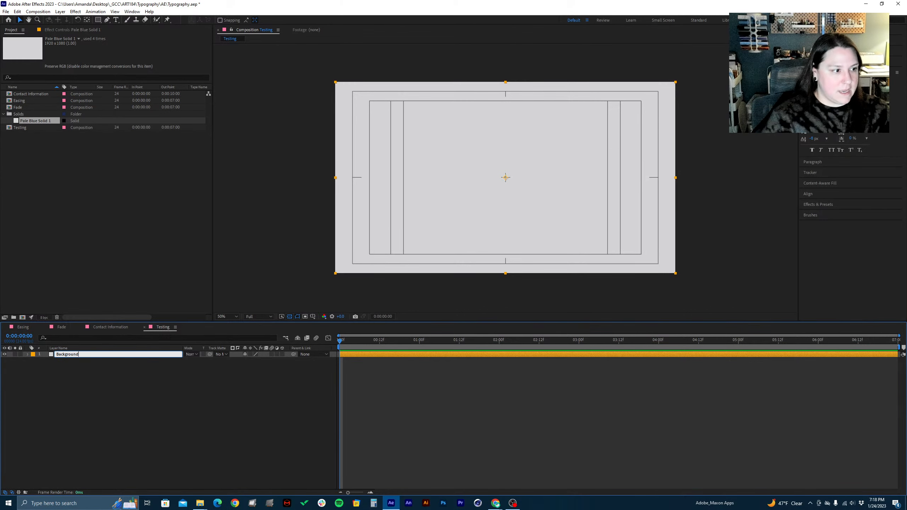
pyautogui.click(70, 405)
pyautogui.click(21, 356)
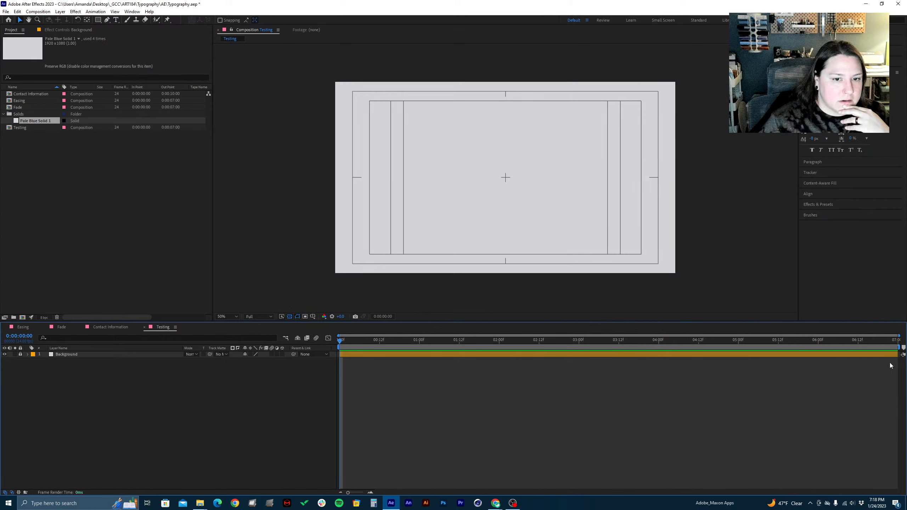
pyautogui.moveTo(777, 367); pyautogui.dragTo(743, 369)
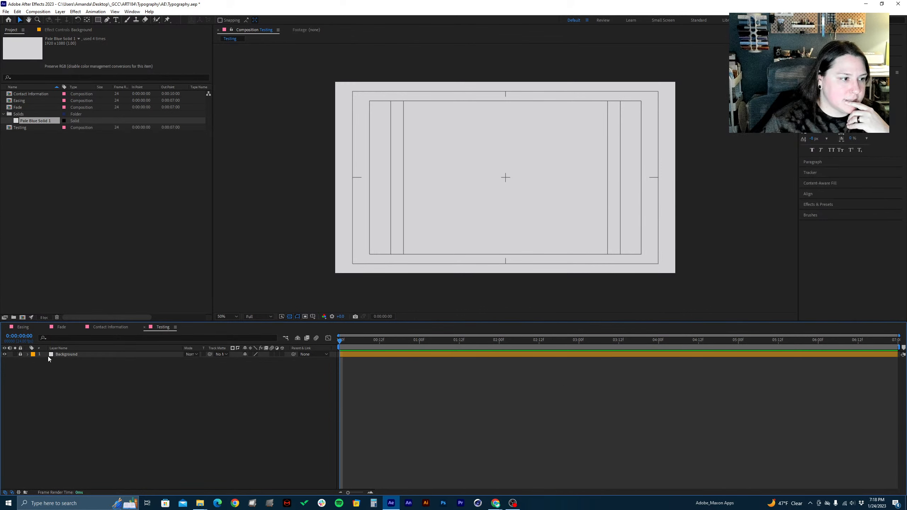
# Create a text layer in the upper part of the Testing frame containing the designer's full name, and select the layer
pyautogui.click(115, 20)
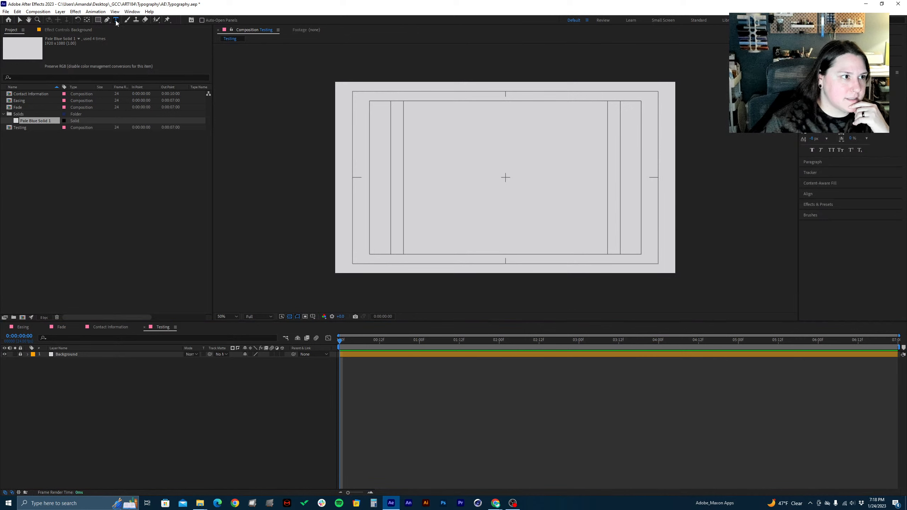
pyautogui.click(430, 139)
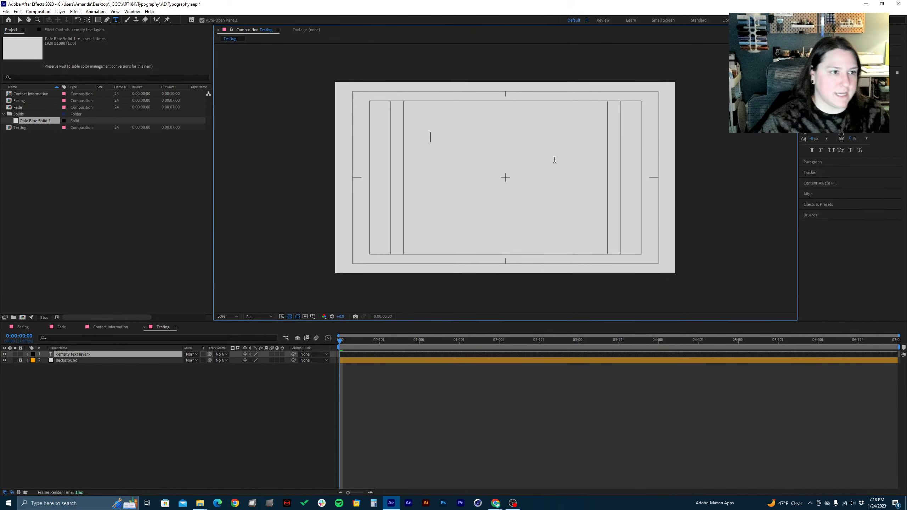
pyautogui.write('Amanda Maka')
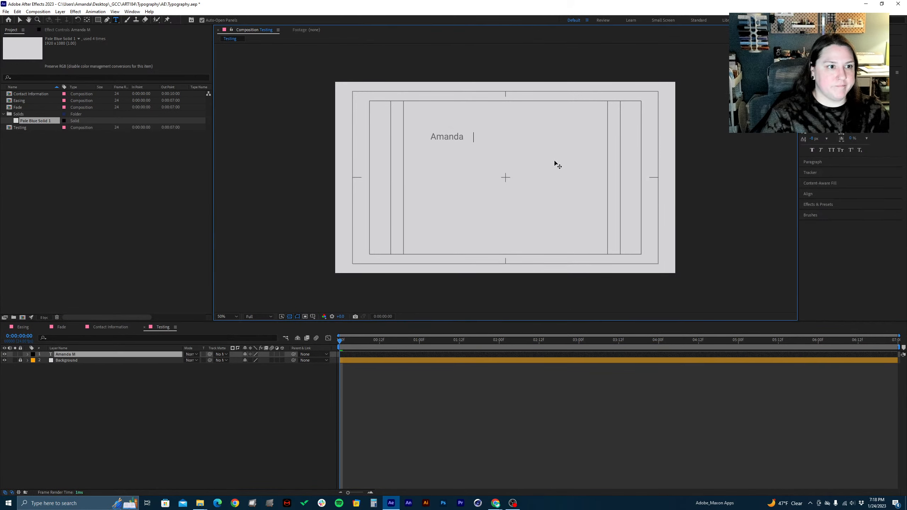
pyautogui.write('ra')
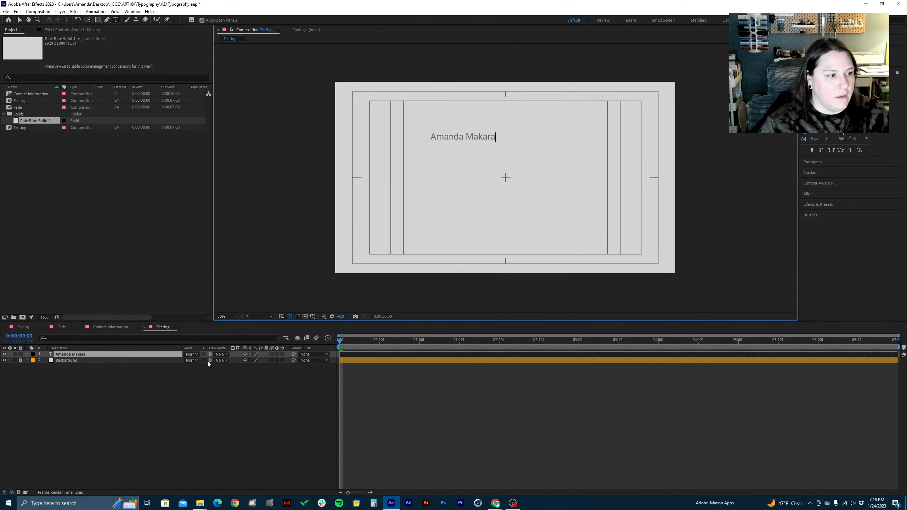
pyautogui.click(141, 391)
pyautogui.click(118, 355)
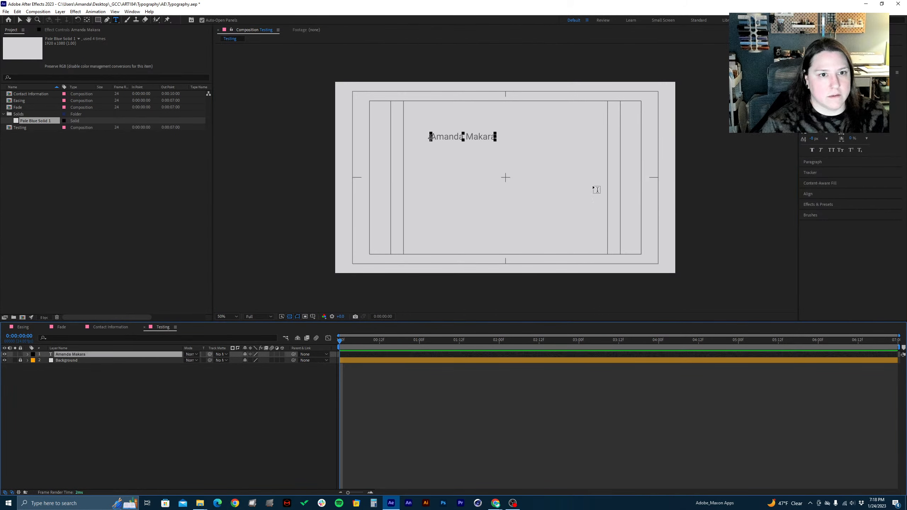
# Enlarge the name text to about three times its size and centre it in the frame between the inner guides
pyautogui.moveTo(814, 103); pyautogui.dragTo(853, 102)
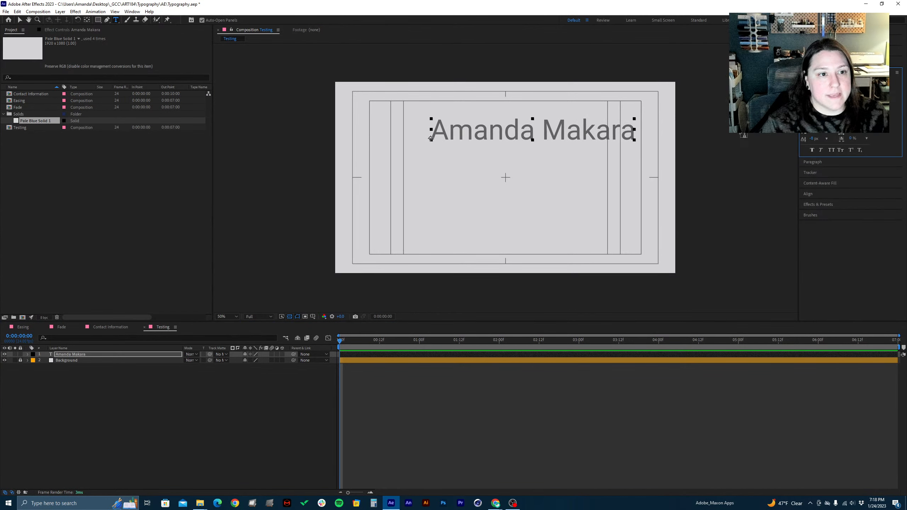
pyautogui.click(82, 356)
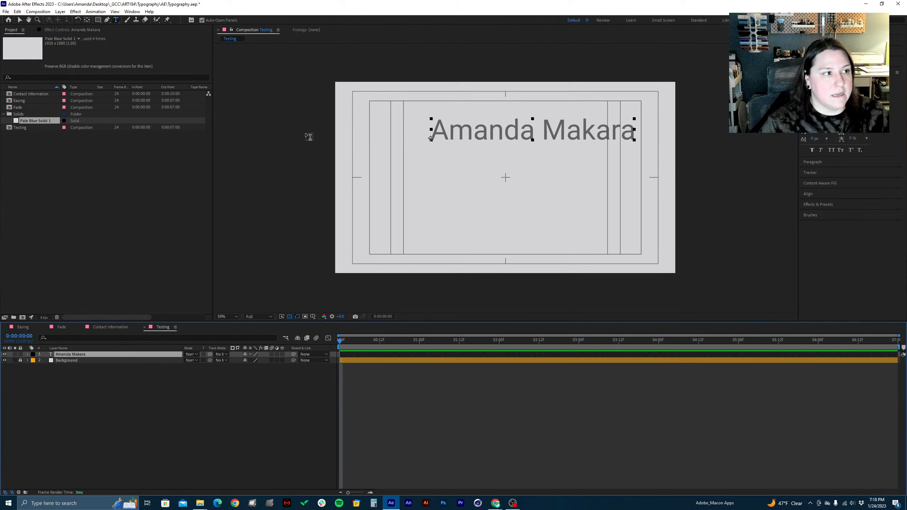
pyautogui.click(19, 21)
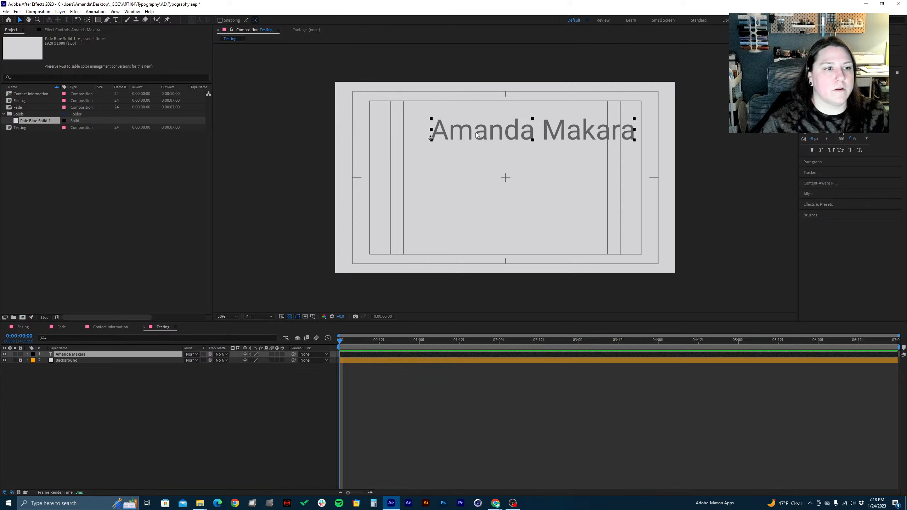
pyautogui.moveTo(476, 134); pyautogui.dragTo(446, 186)
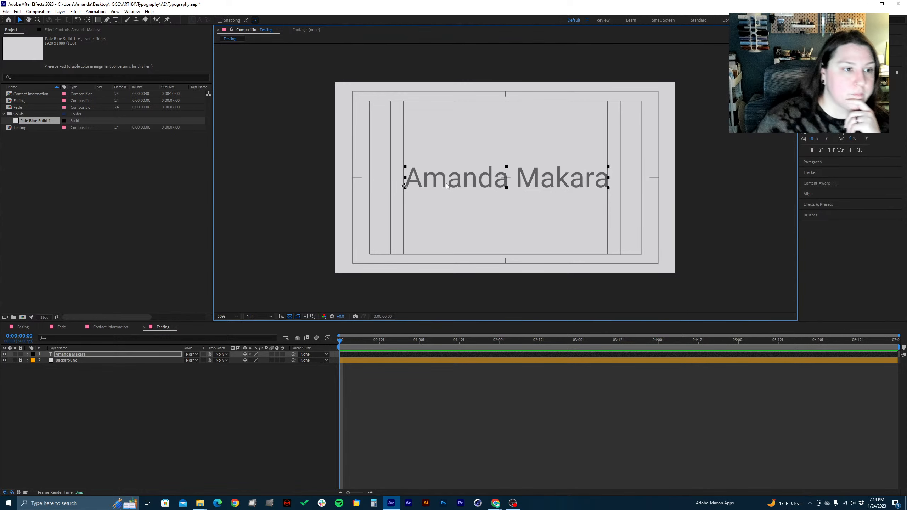
# Trim the end of the name text layer to about 0:00:04:15 and set its label colour to Yellow
pyautogui.rightClick(804, 370)
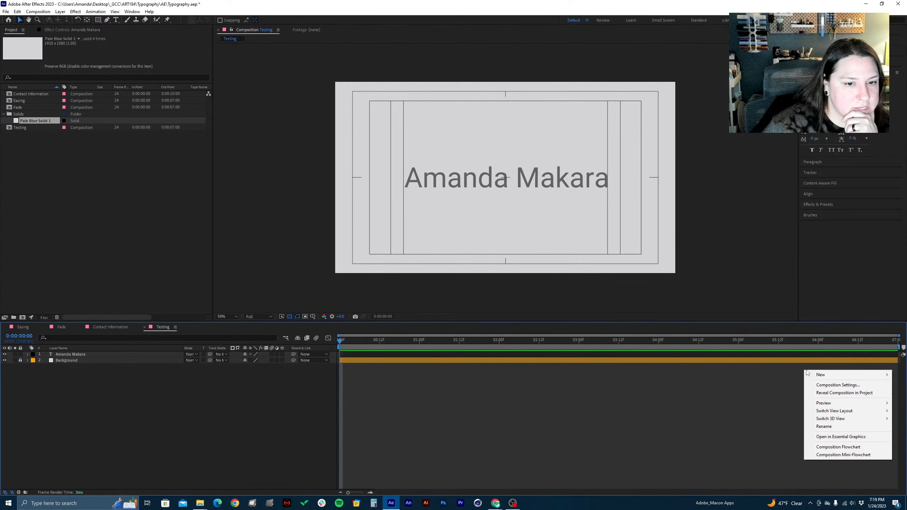
pyautogui.click(873, 359)
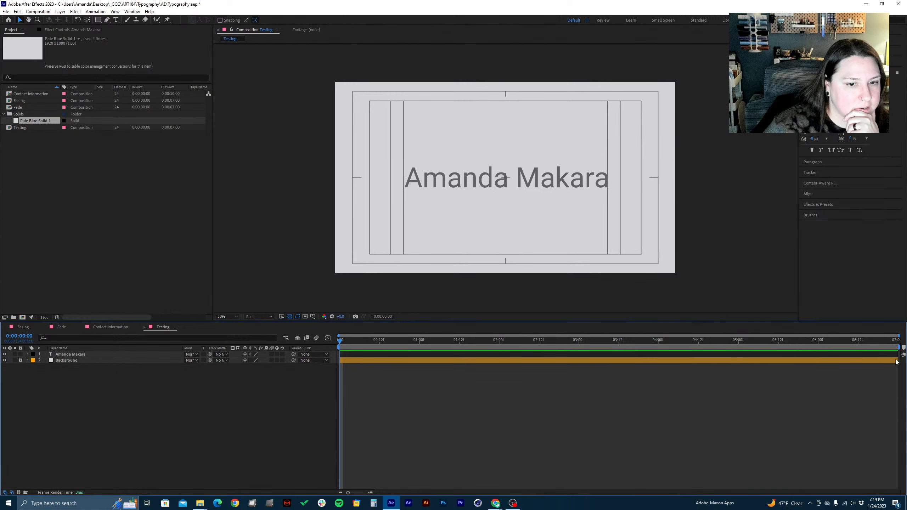
pyautogui.moveTo(897, 355); pyautogui.dragTo(708, 386)
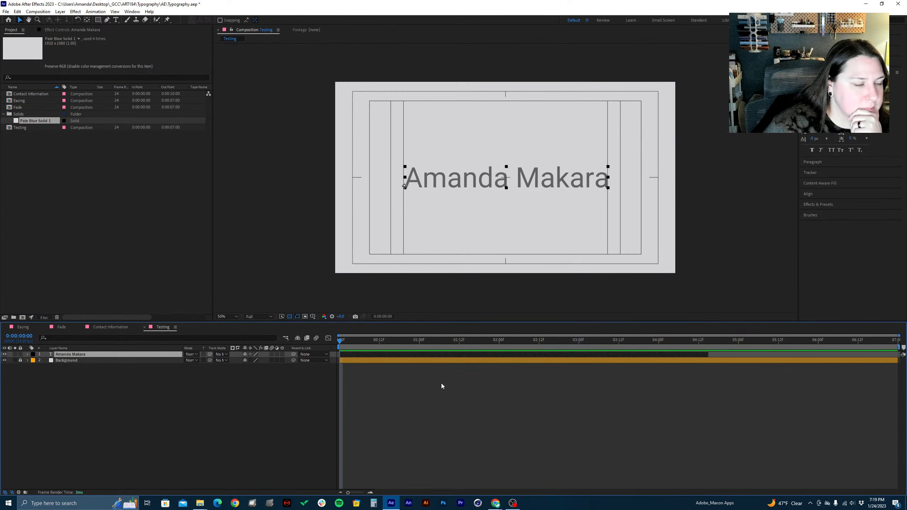
pyautogui.click(31, 353)
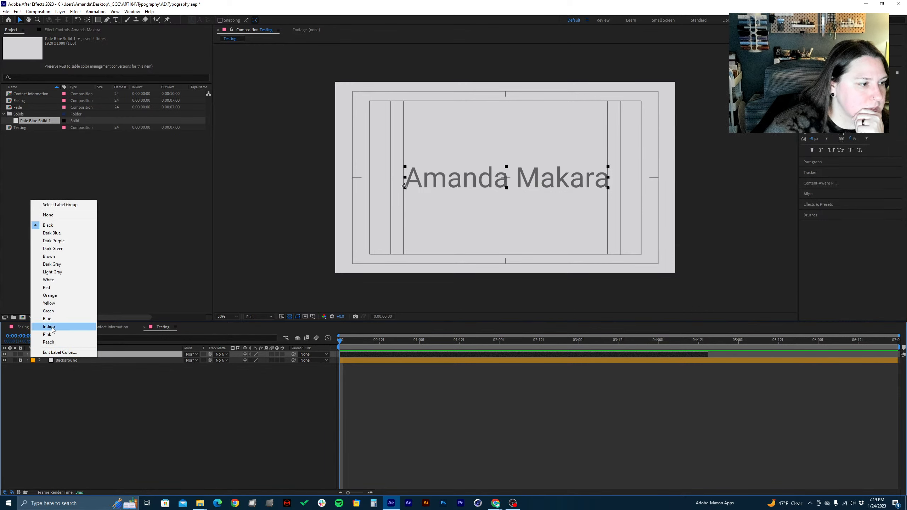
pyautogui.click(49, 304)
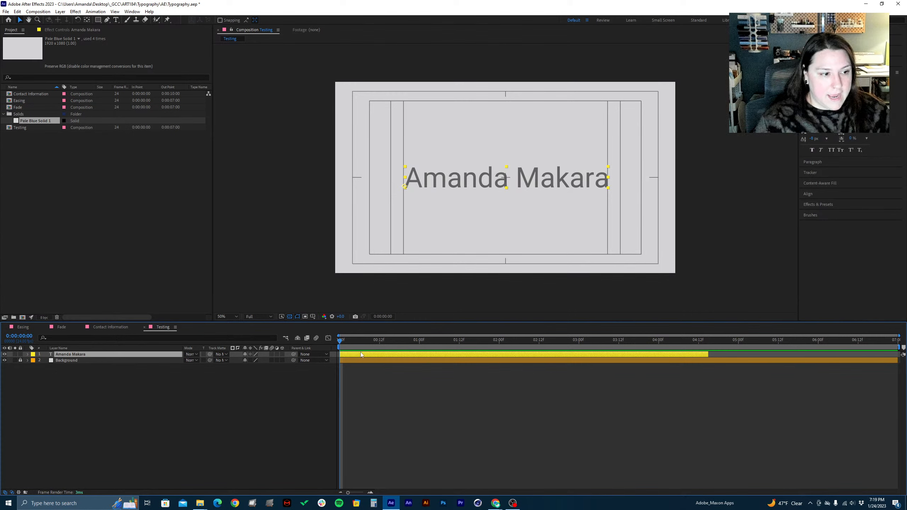
# Scrub the Testing composition to its last frame, 0:00:06:23, to check the name layer's visibility past its end
pyautogui.moveTo(382, 340); pyautogui.dragTo(898, 338)
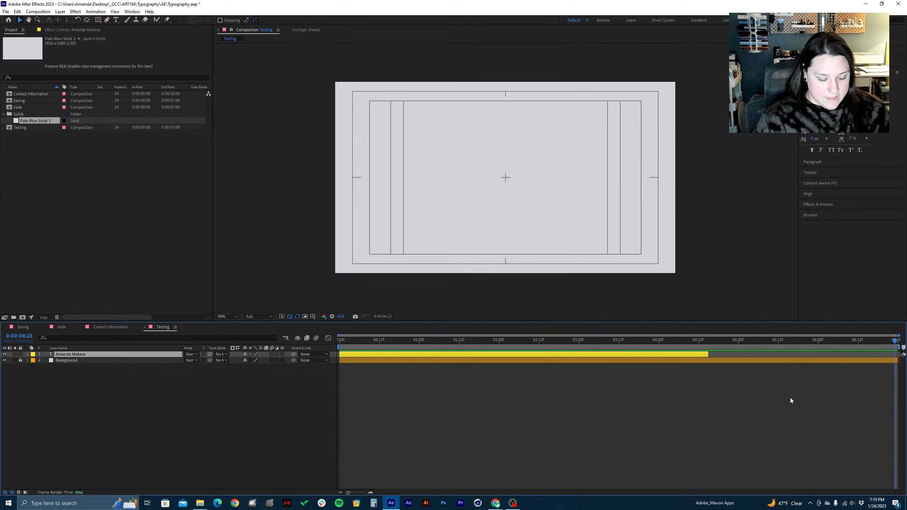
# Cycle the application window's size, maximizing the Testing timeline and restoring the panel layout in between
pyautogui.hotkey('ctrl', '\\')
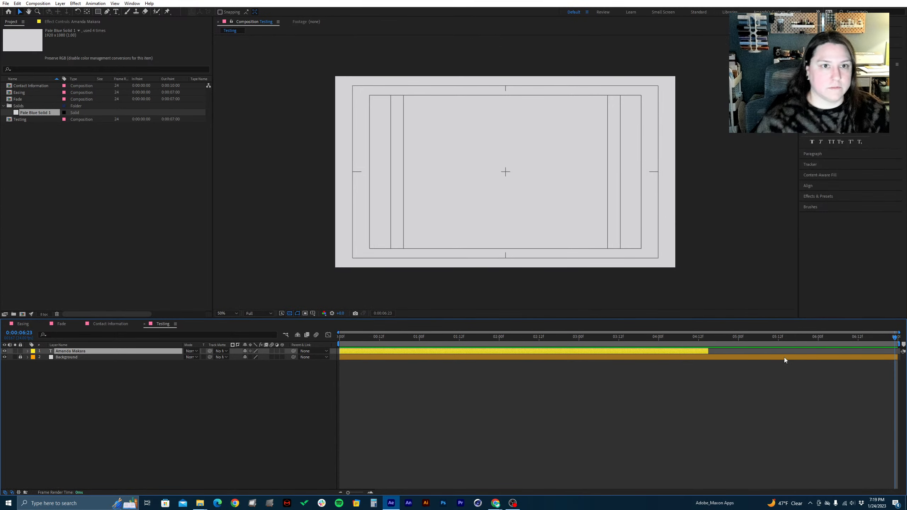
pyautogui.press('`')
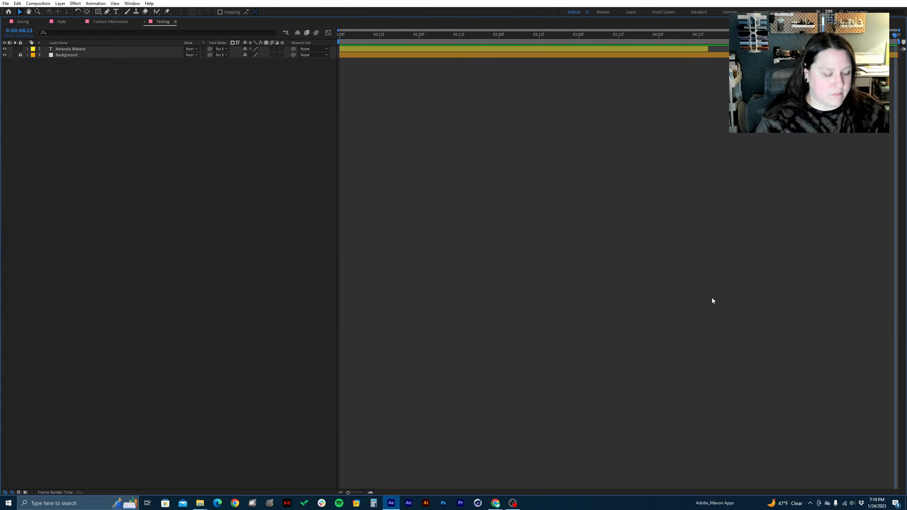
pyautogui.press('`')
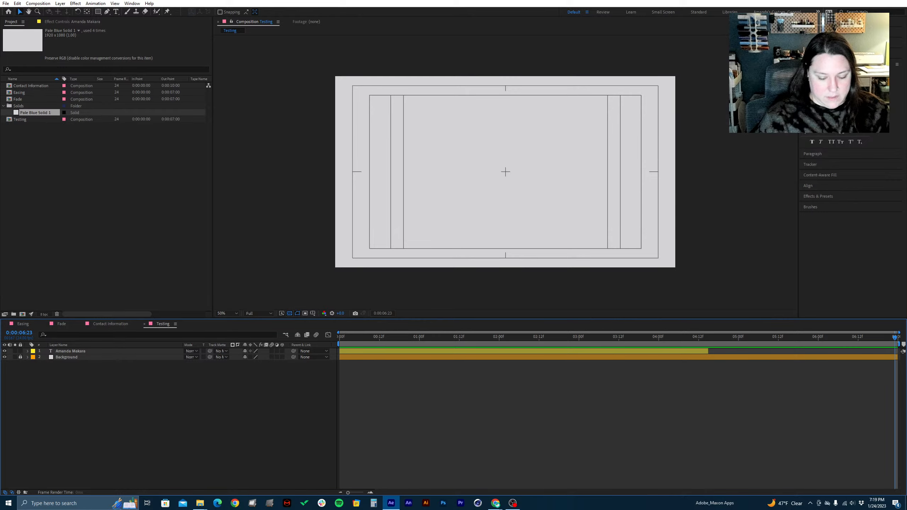
pyautogui.hotkey('ctrl', '\\')
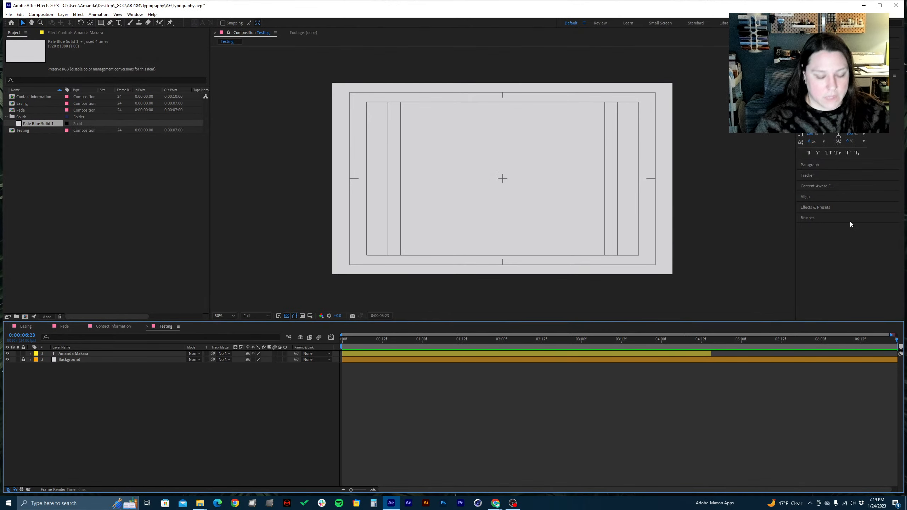
# Extend the name text layer's end to 0:00:06:17 and trim its start to 0:00:02:12
pyautogui.click(699, 353)
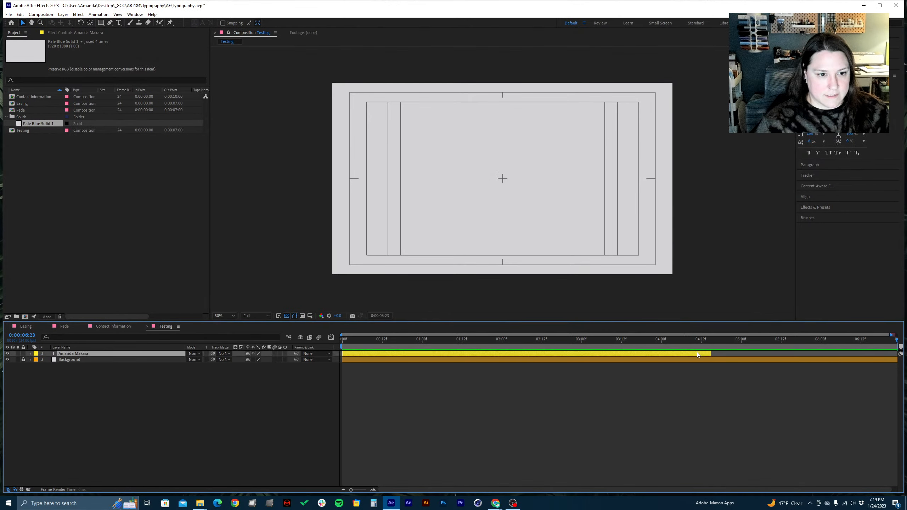
pyautogui.moveTo(849, 338); pyautogui.dragTo(895, 339)
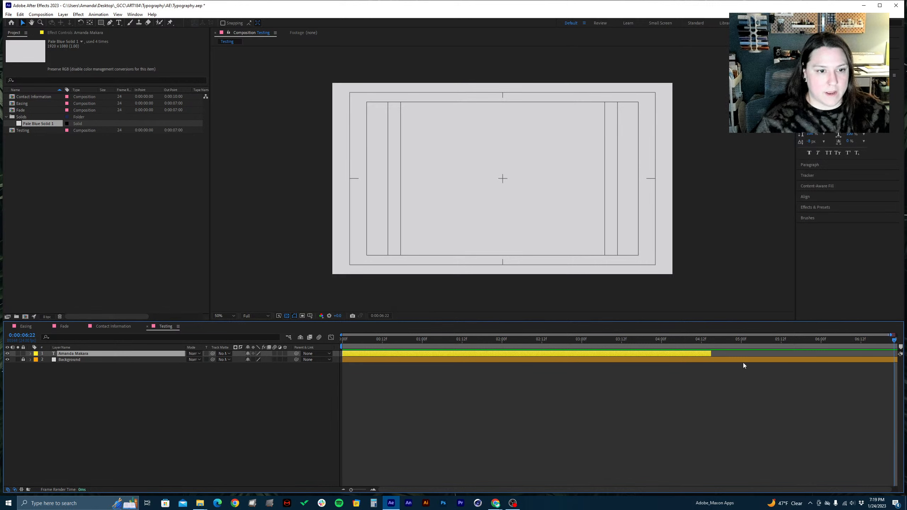
pyautogui.moveTo(812, 340); pyautogui.dragTo(878, 344)
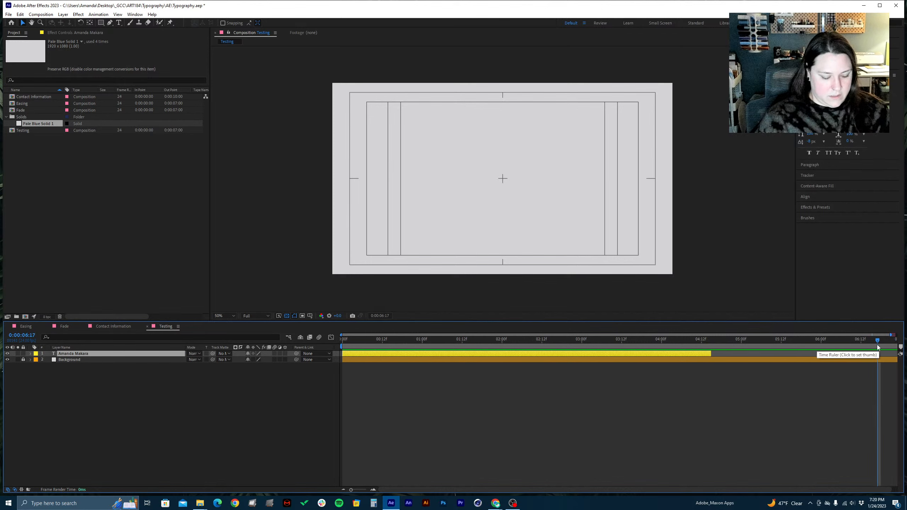
pyautogui.hotkey('alt', ']')
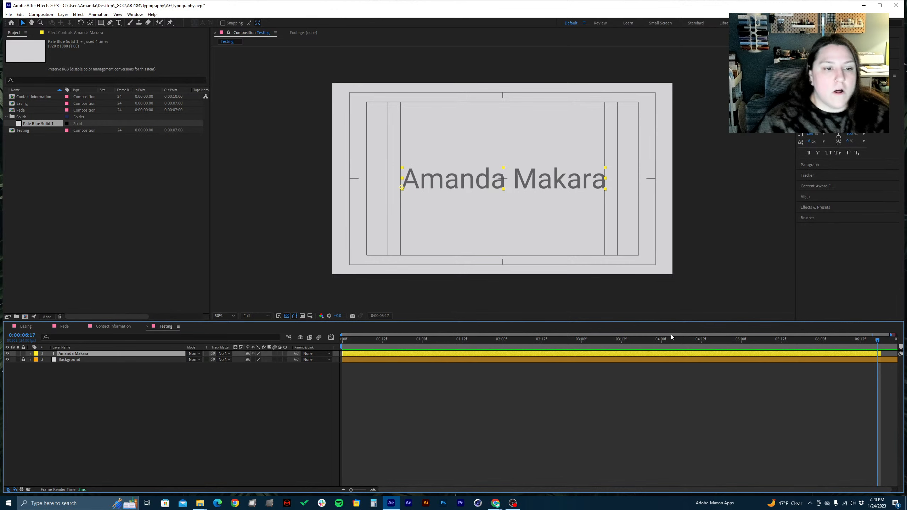
pyautogui.moveTo(666, 339); pyautogui.dragTo(542, 357)
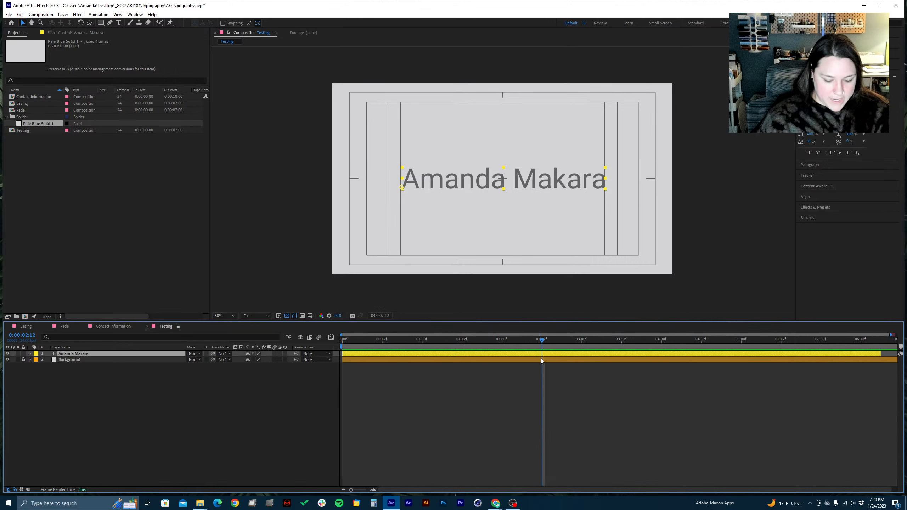
pyautogui.hotkey('alt', '[')
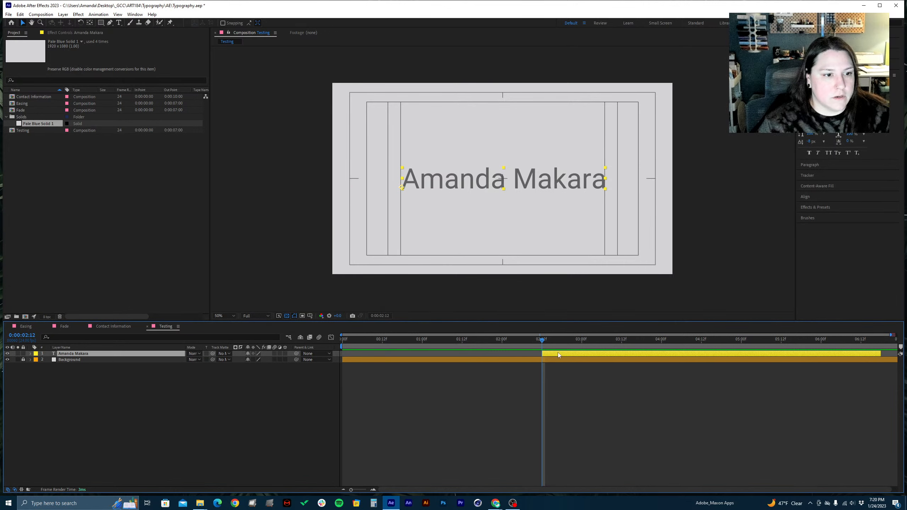
# Stretch both ends of the name text layer to span the entire Testing composition
pyautogui.moveTo(542, 353); pyautogui.dragTo(245, 416)
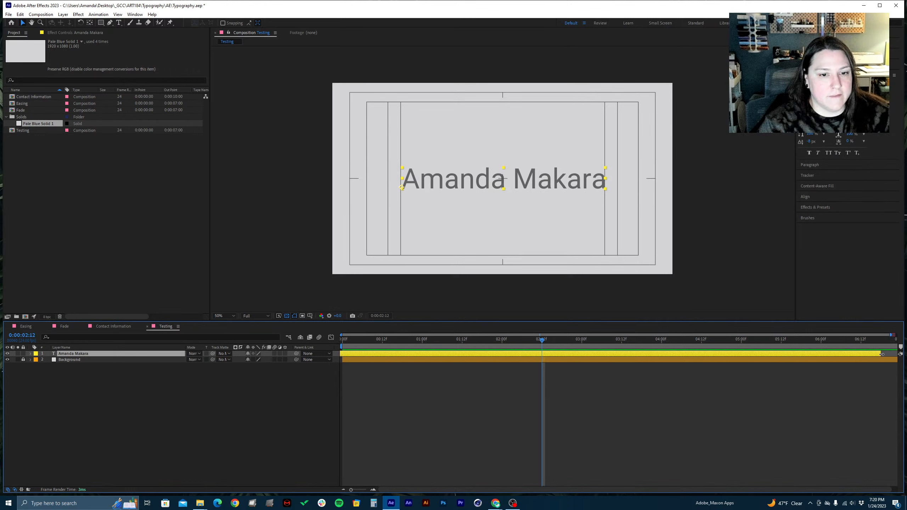
pyautogui.moveTo(881, 354)
pyautogui.mouseDown()
pyautogui.moveTo(725, 354)
pyautogui.moveTo(699, 339)
pyautogui.moveTo(650, 355)
pyautogui.moveTo(774, 339)
pyautogui.moveTo(705, 358)
pyautogui.moveTo(897, 354)
pyautogui.mouseUp()
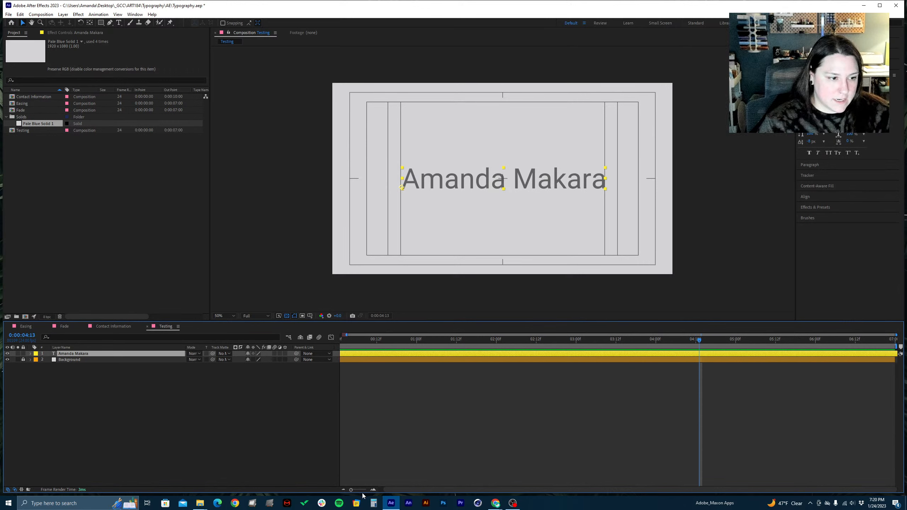
pyautogui.moveTo(352, 491); pyautogui.dragTo(348, 494)
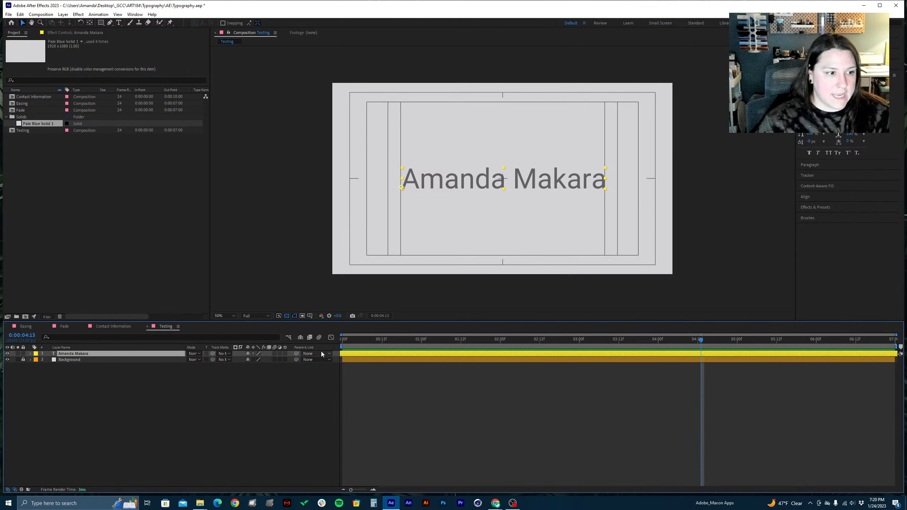
# Try shortening the work area from either end to about the 2-second and 5-second marks, and restore its full length
pyautogui.moveTo(342, 346); pyautogui.dragTo(514, 344)
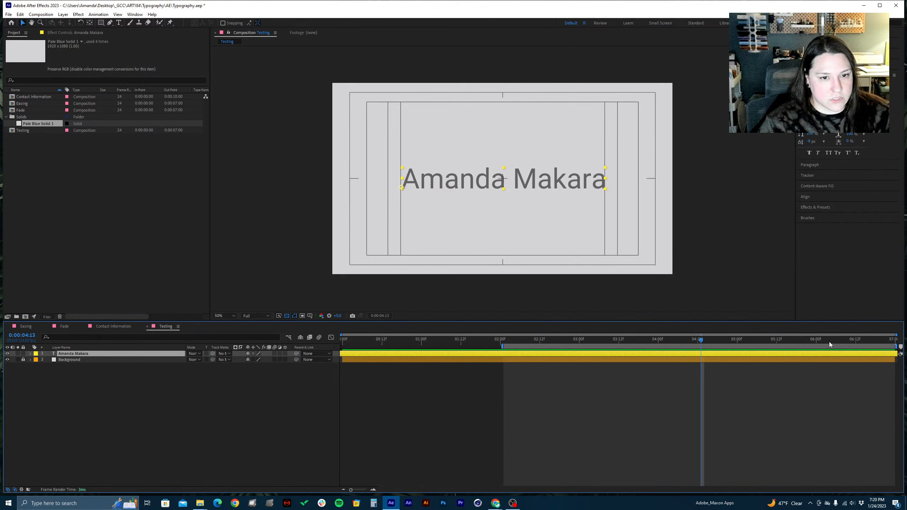
pyautogui.moveTo(893, 346); pyautogui.dragTo(729, 368)
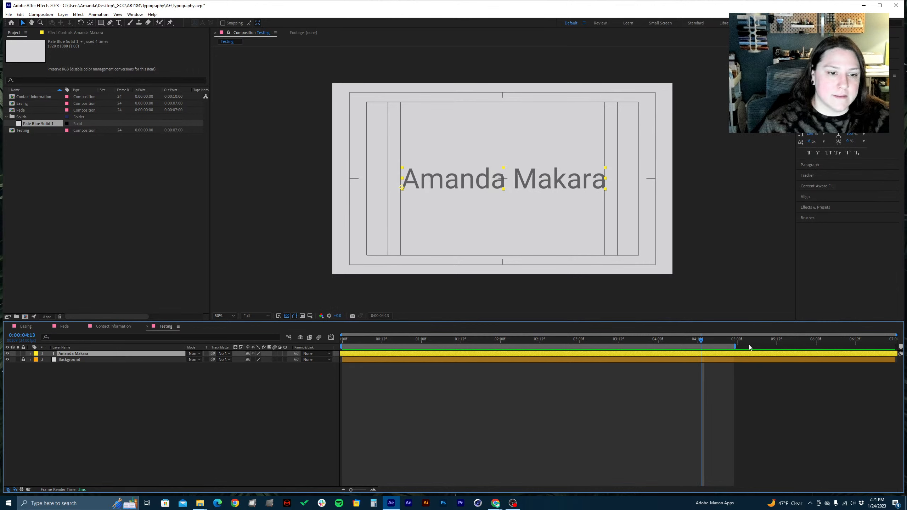
pyautogui.moveTo(737, 346); pyautogui.dragTo(504, 385)
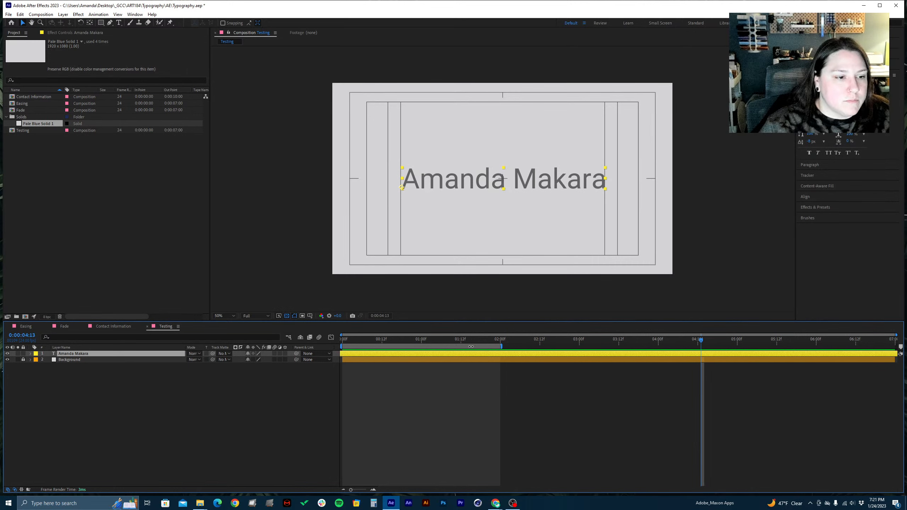
pyautogui.click(503, 346)
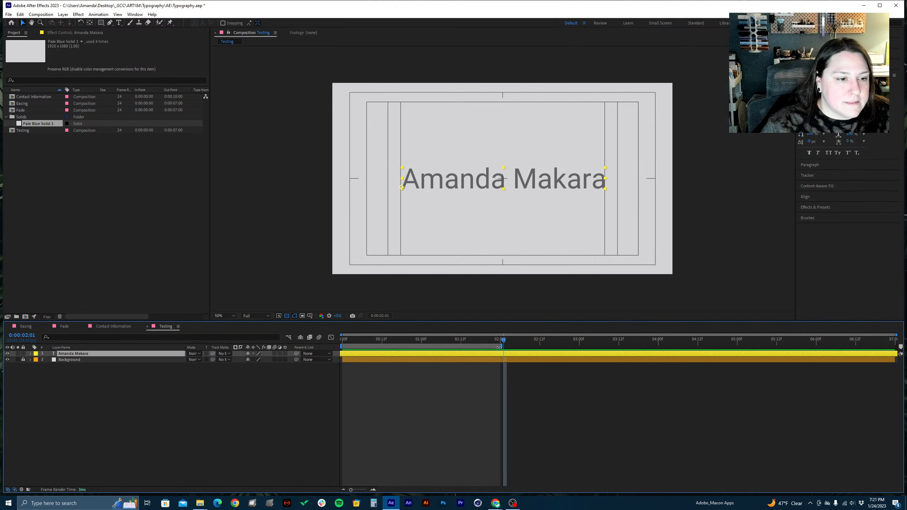
pyautogui.moveTo(502, 347); pyautogui.dragTo(896, 348)
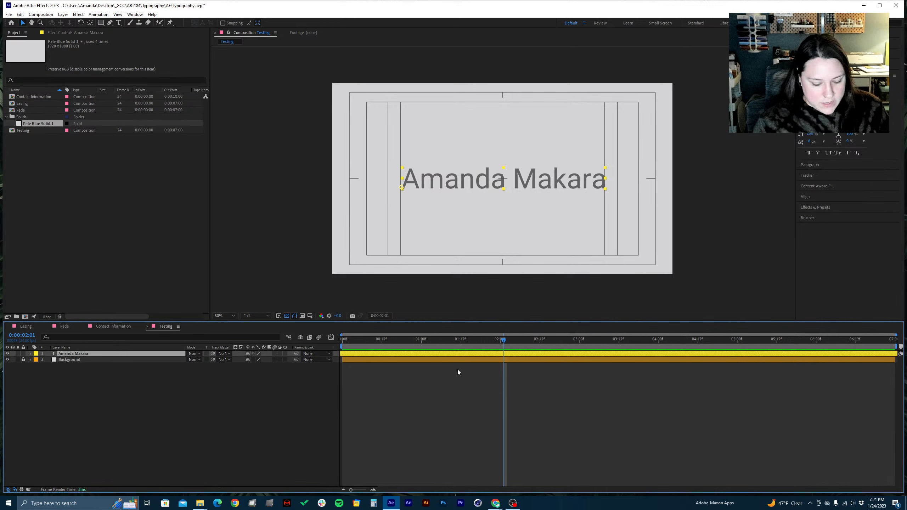
# Set the work area of the Testing composition to run from 0:00:01:00 to 0:00:05:00
pyautogui.click(422, 340)
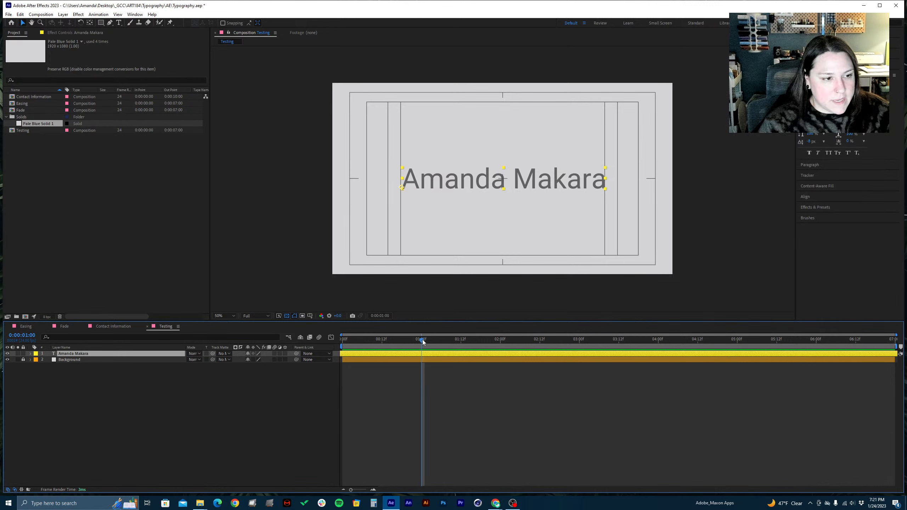
pyautogui.click(737, 340)
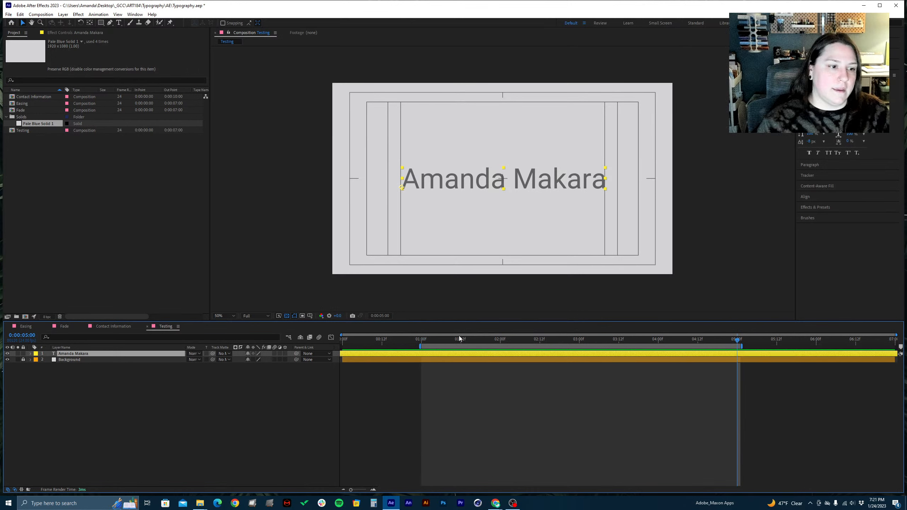
# Reset the work area to span the whole composition, from 0:00:00:00 to 0:00:06:23
pyautogui.moveTo(372, 344); pyautogui.dragTo(318, 351)
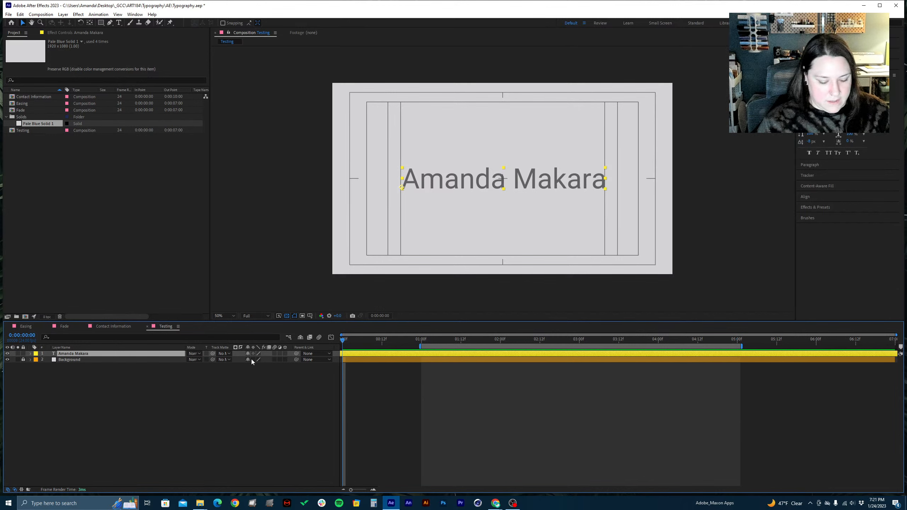
pyautogui.press('b')
pyautogui.moveTo(869, 341); pyautogui.dragTo(893, 340)
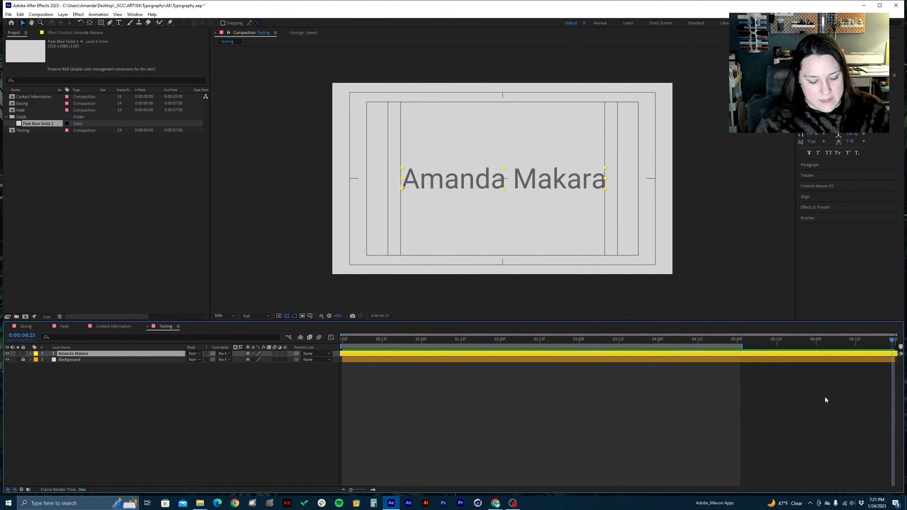
pyautogui.press('n')
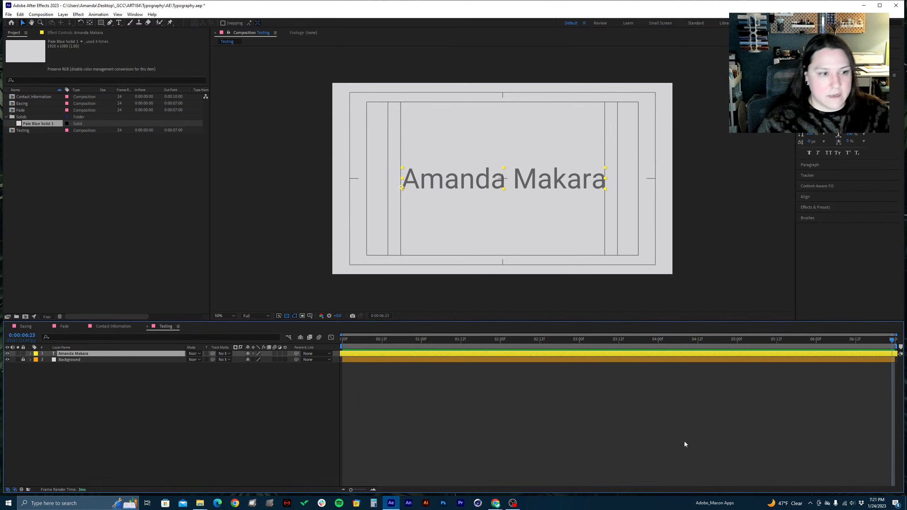
# Return to the first frame and examine the name text in the composition view at 100% and 200% magnification
pyautogui.moveTo(539, 348); pyautogui.dragTo(306, 398)
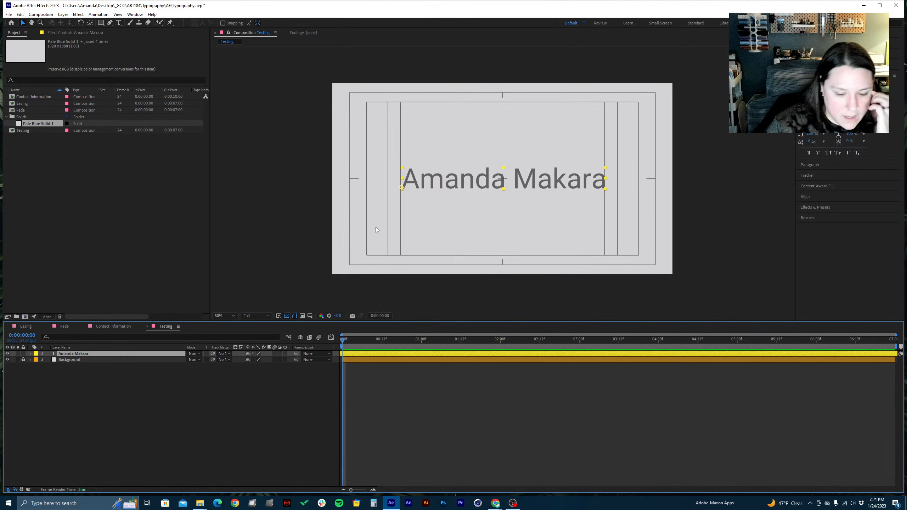
pyautogui.press('.')
pyautogui.press('.')
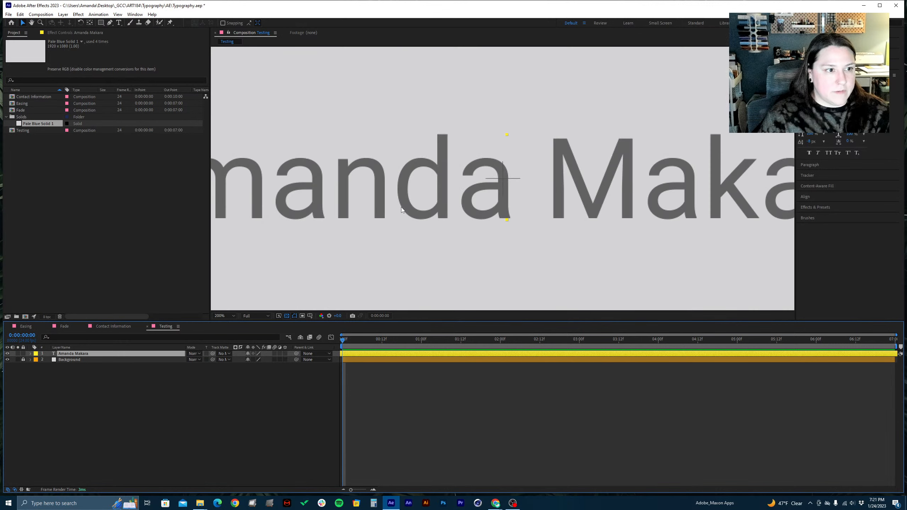
pyautogui.press(',')
pyautogui.press(',')
pyautogui.press('.')
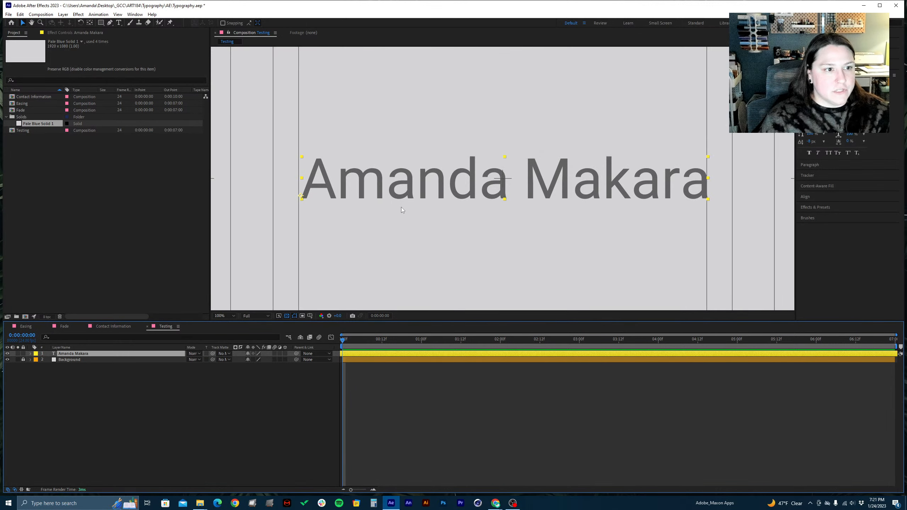
pyautogui.press(',')
pyautogui.press('.')
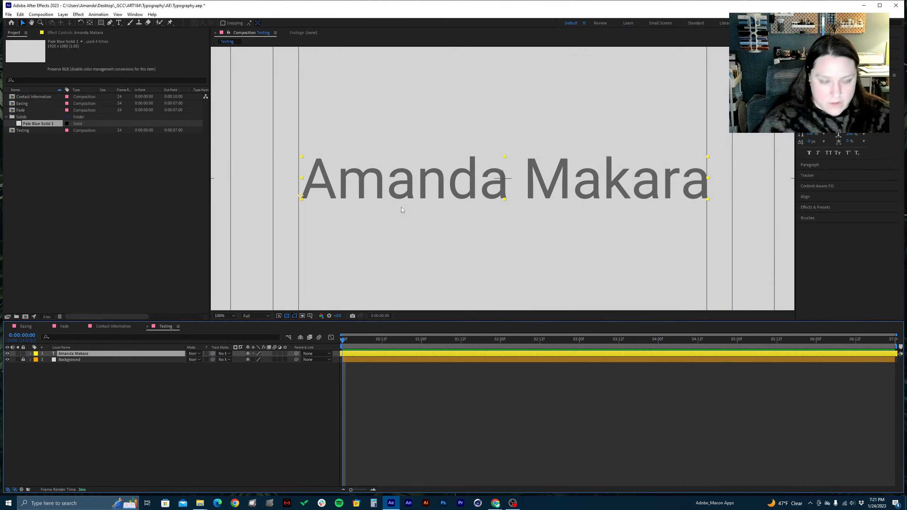
pyautogui.press('.')
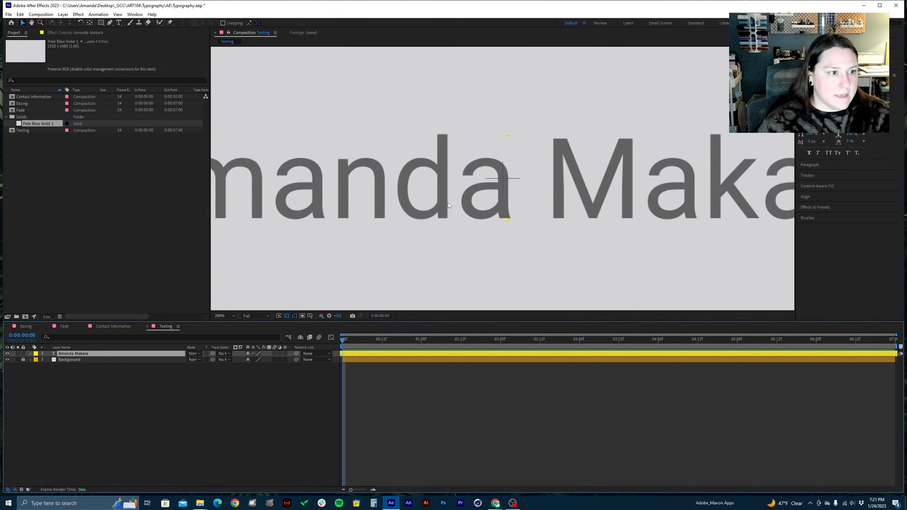
pyautogui.press(',')
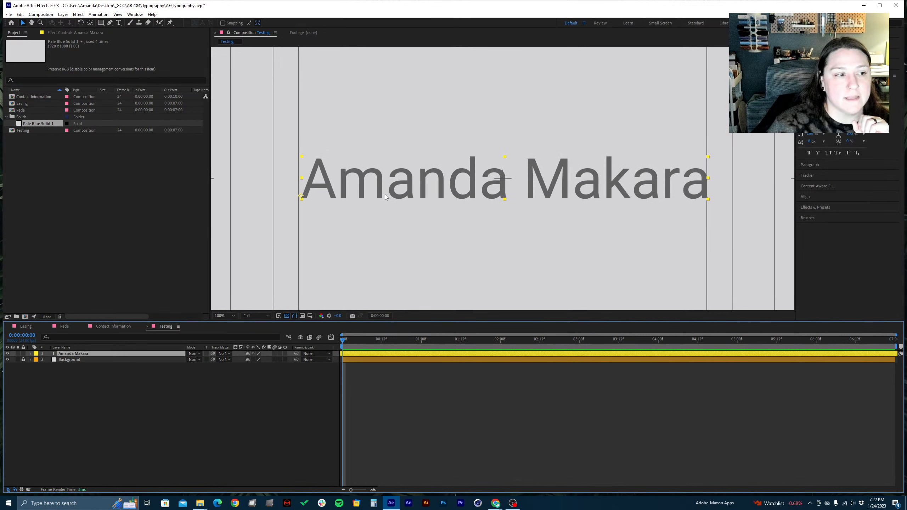
# Shrink the name text to about 40% of its size and align it to the left title-safe guide, slightly above the frame's centre
pyautogui.moveTo(302, 197); pyautogui.dragTo(229, 179)
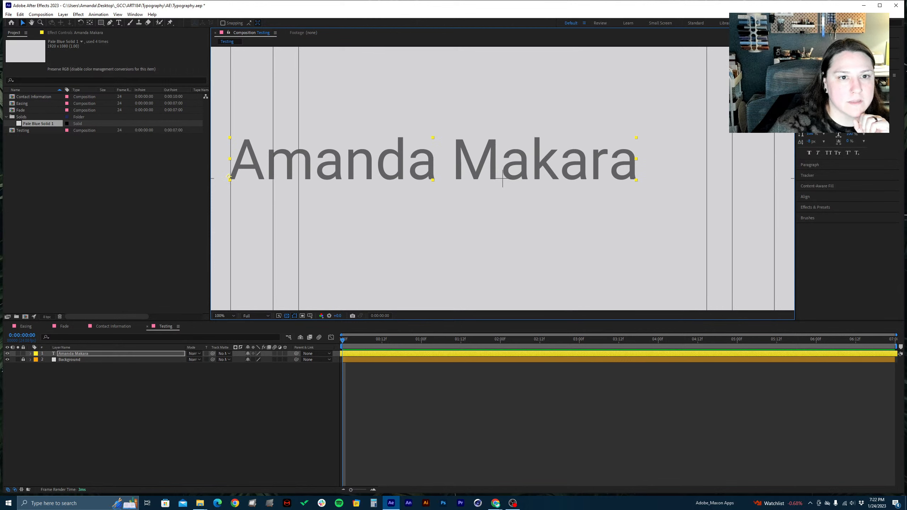
pyautogui.moveTo(811, 104); pyautogui.dragTo(778, 104)
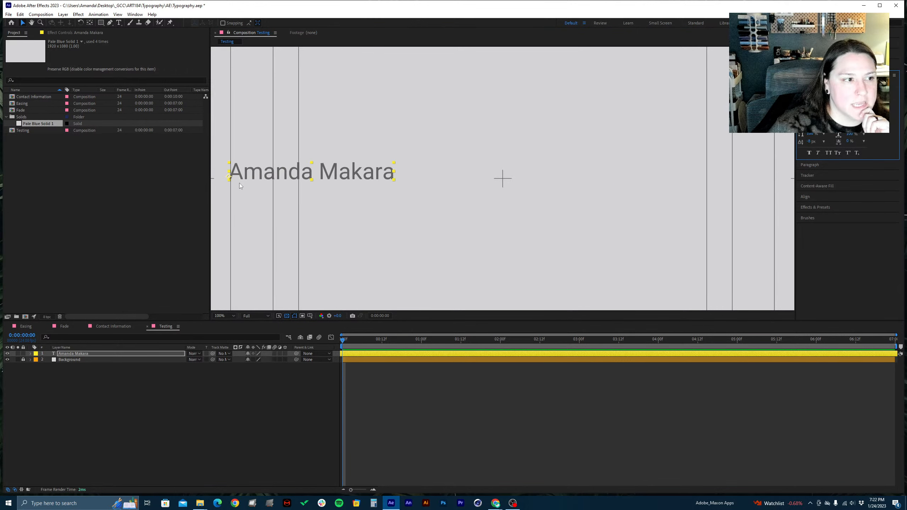
pyautogui.click(231, 178)
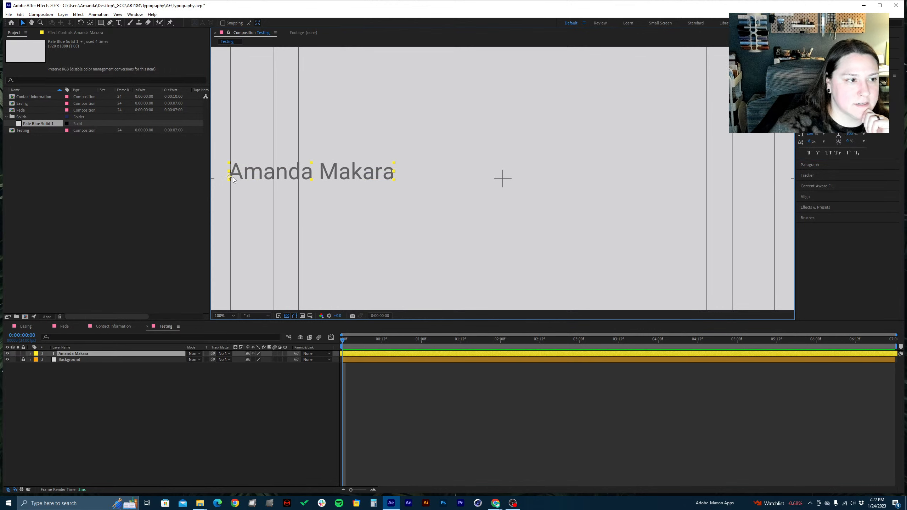
pyautogui.moveTo(231, 178); pyautogui.dragTo(233, 170)
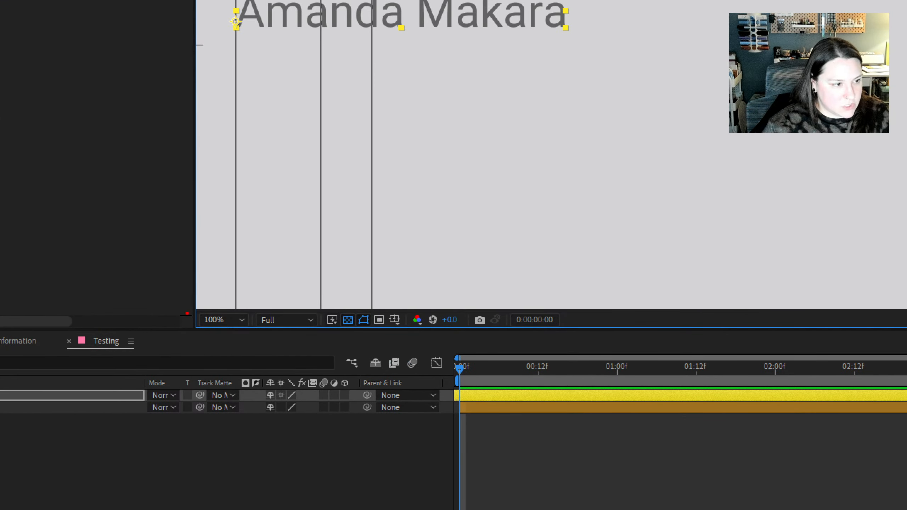
# Fit the Testing composition to the view, and compare it at magnifications of 800% and 50%
pyautogui.moveTo(198, 311)
pyautogui.mouseDown()
pyautogui.moveTo(342, 302)
pyautogui.moveTo(367, 322)
pyautogui.moveTo(299, 348)
pyautogui.moveTo(194, 344)
pyautogui.moveTo(170, 311)
pyautogui.moveTo(196, 301)
pyautogui.moveTo(212, 310)
pyautogui.mouseUp()
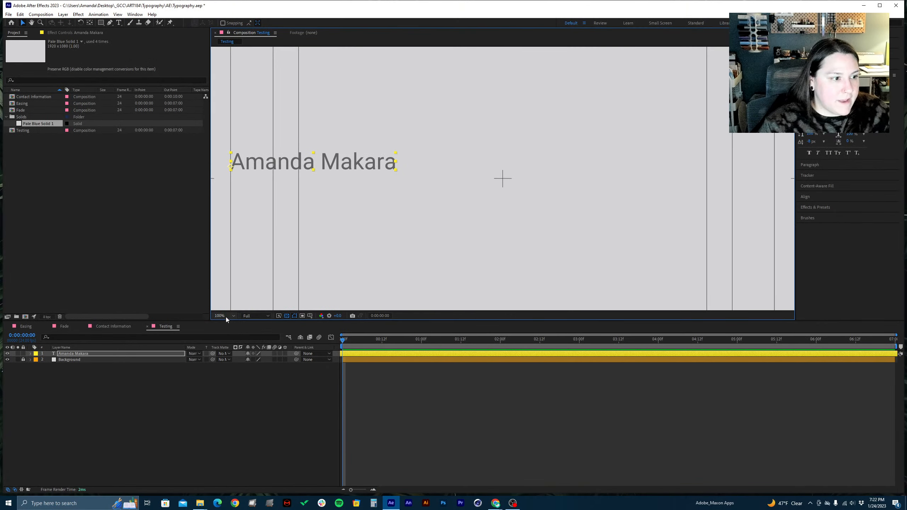
pyautogui.click(225, 321)
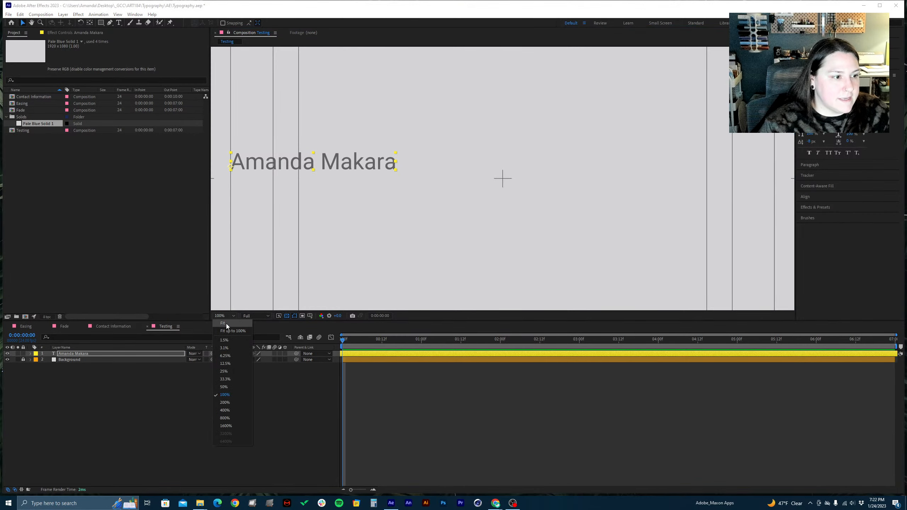
pyautogui.click(226, 324)
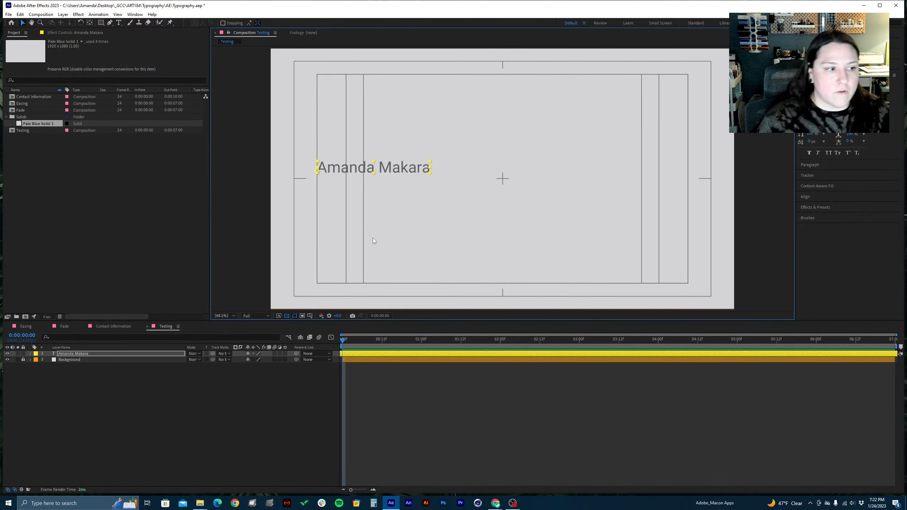
pyautogui.press('.')
pyautogui.press('.')
pyautogui.press('.')
pyautogui.press('.')
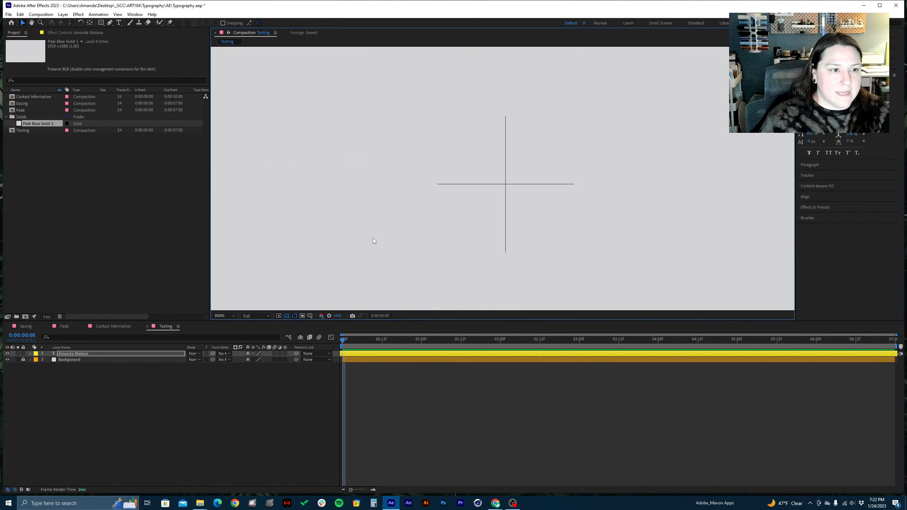
pyautogui.press(',')
pyautogui.press(',')
pyautogui.press(',')
pyautogui.press(',')
pyautogui.press(',')
pyautogui.press(',')
pyautogui.press(',')
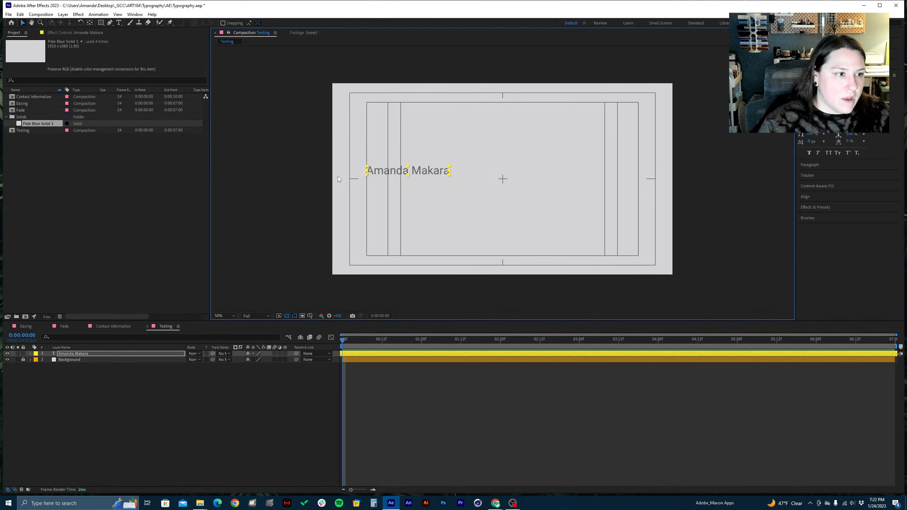
# Compare the Fit and Fit up to 100% views with 100% and 200% magnification, ending on Fit up to 100%
pyautogui.click(235, 315)
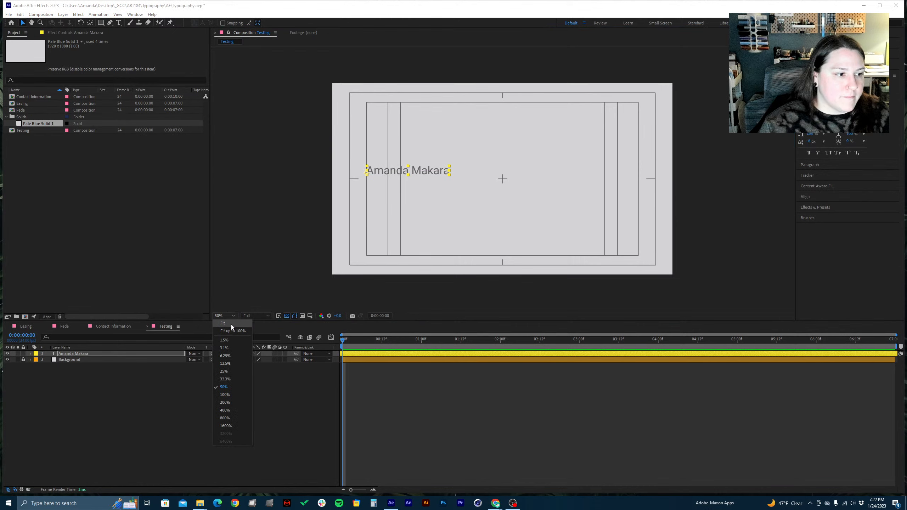
pyautogui.click(232, 325)
pyautogui.click(225, 315)
pyautogui.click(229, 331)
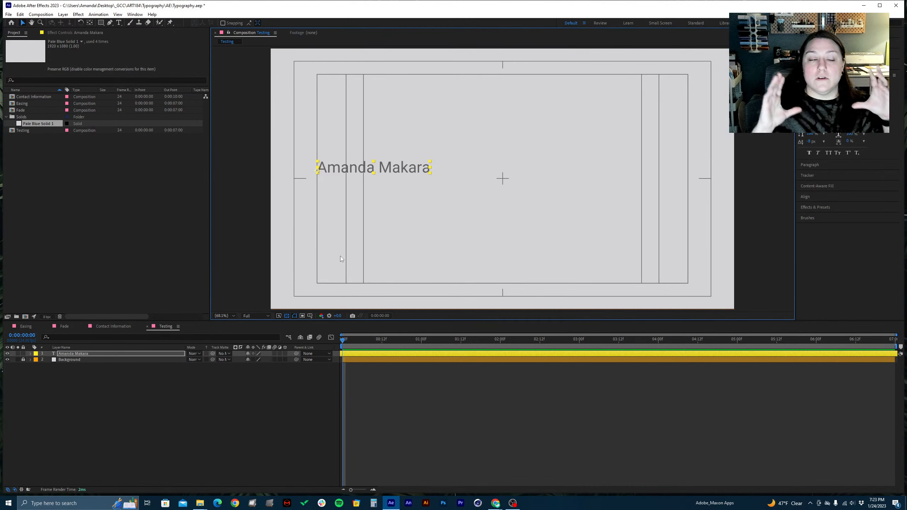
pyautogui.press('.')
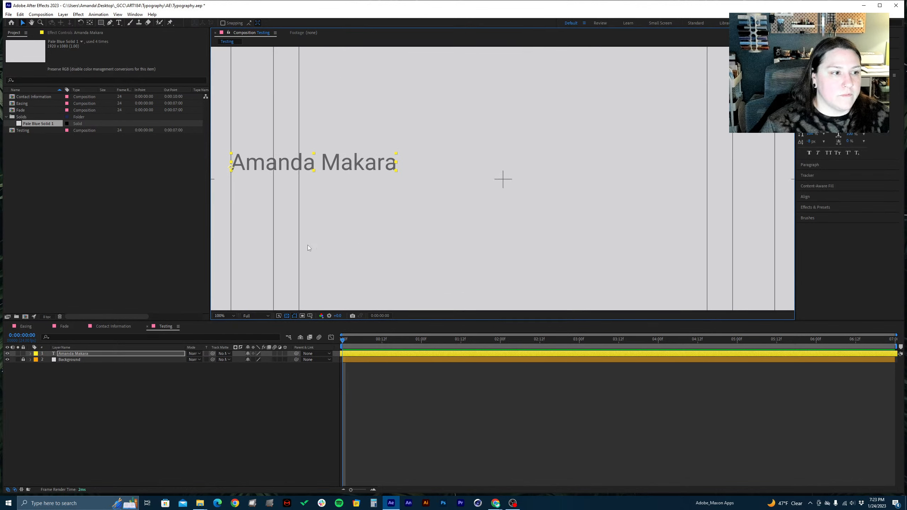
pyautogui.press('.')
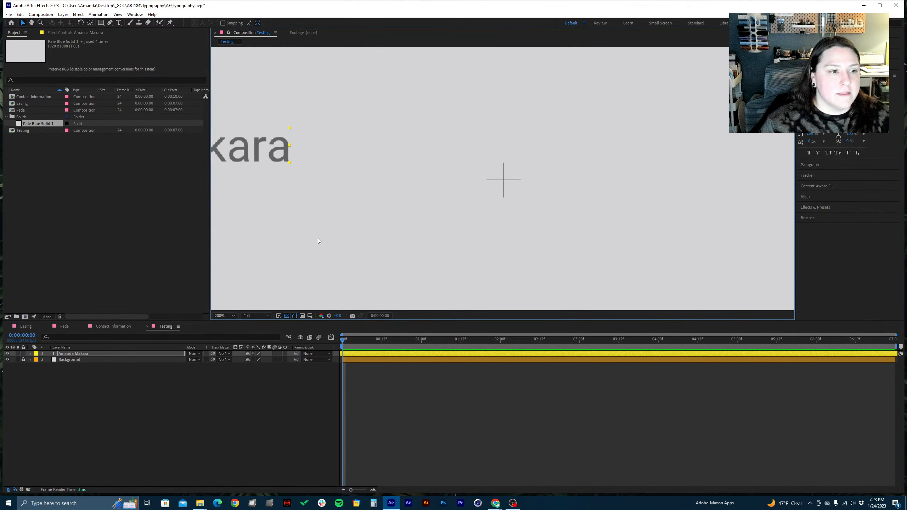
pyautogui.press(',')
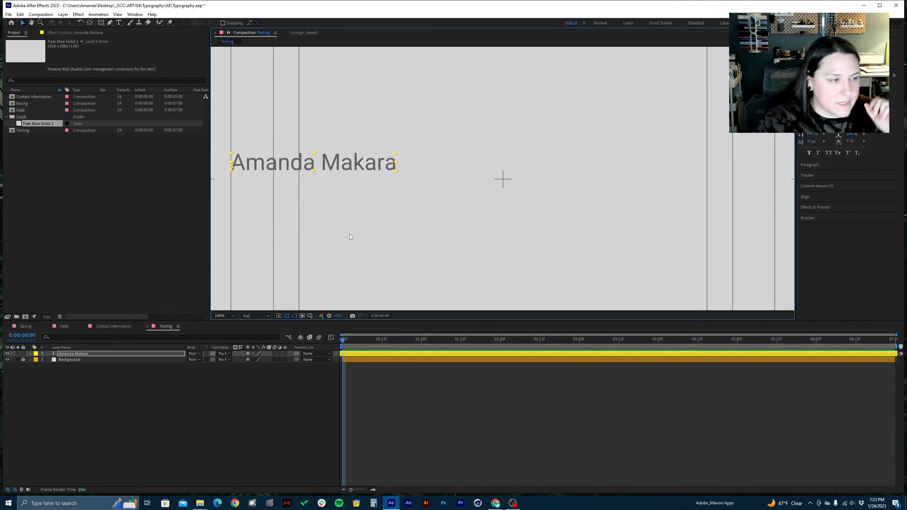
pyautogui.click(224, 316)
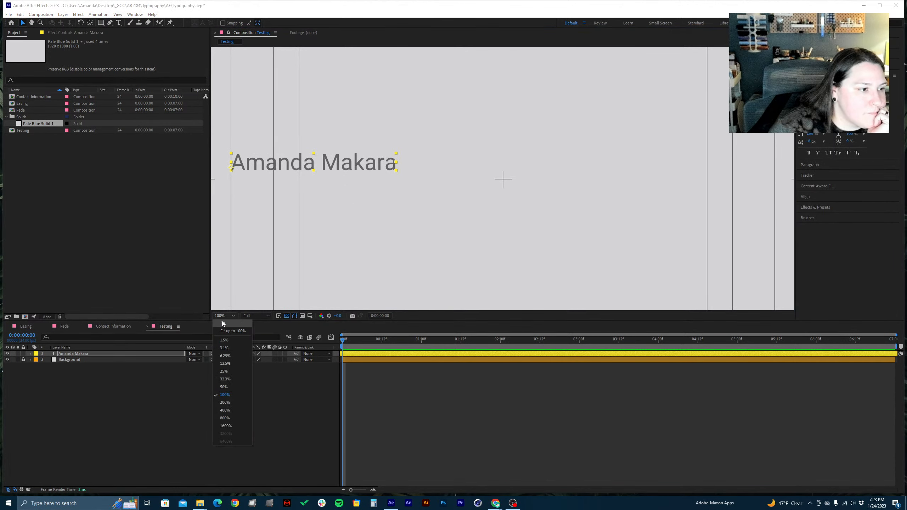
pyautogui.click(225, 330)
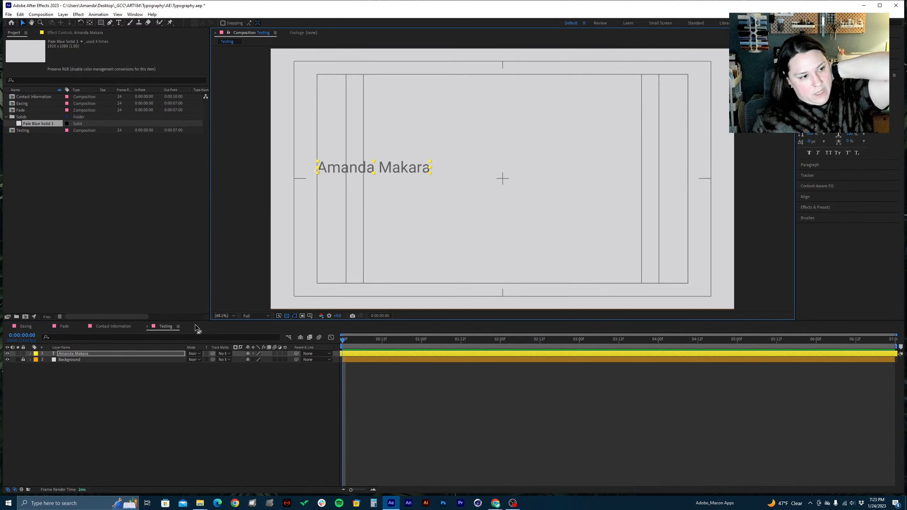
# Delete the name text layer from the Testing composition
pyautogui.click(77, 354)
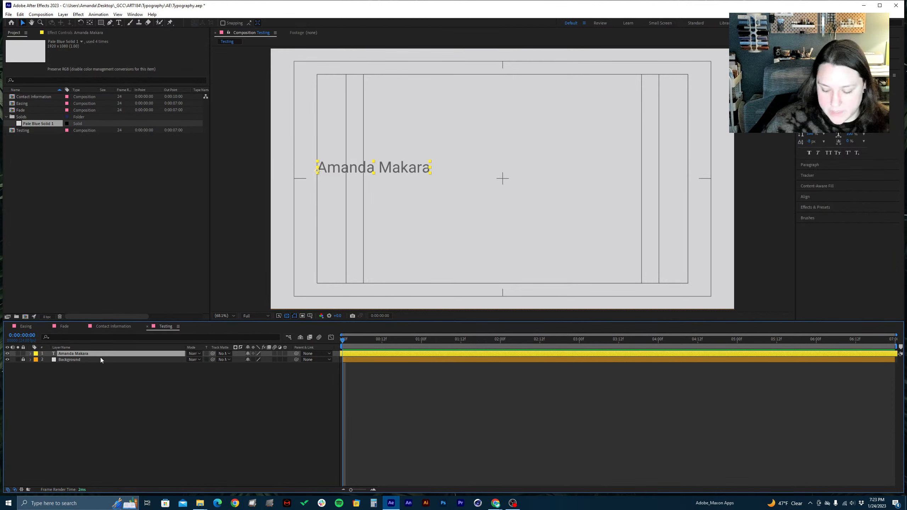
pyautogui.press('Delete')
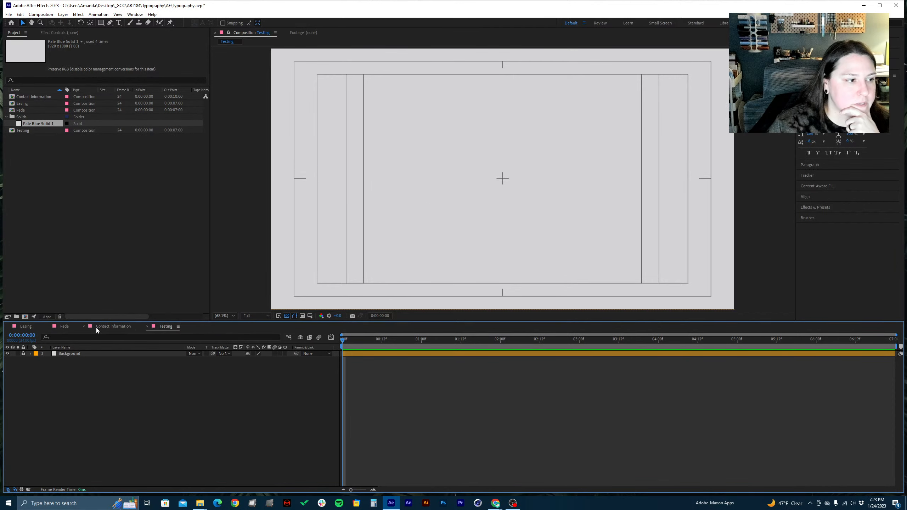
# Look at the Contact Information composition and the start of the Easing composition, and return to Testing
pyautogui.click(107, 326)
pyautogui.click(26, 327)
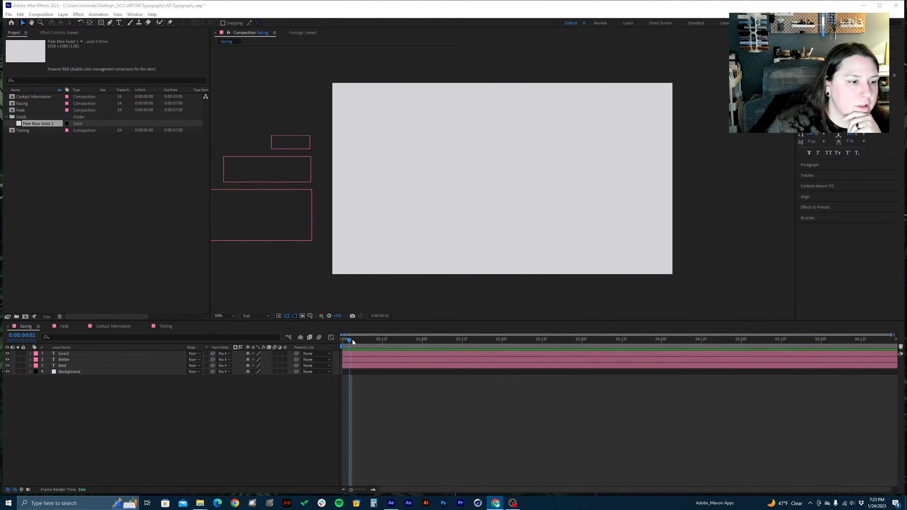
pyautogui.moveTo(353, 342); pyautogui.dragTo(329, 344)
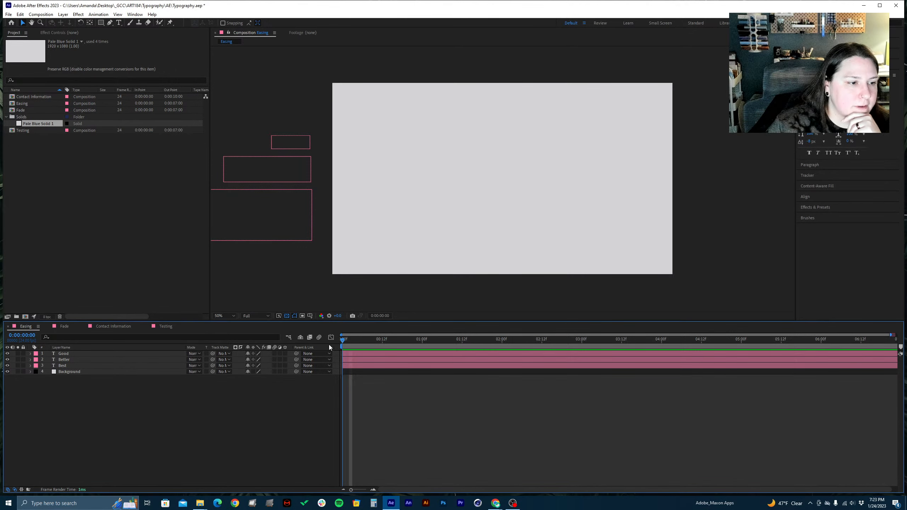
pyautogui.click(167, 326)
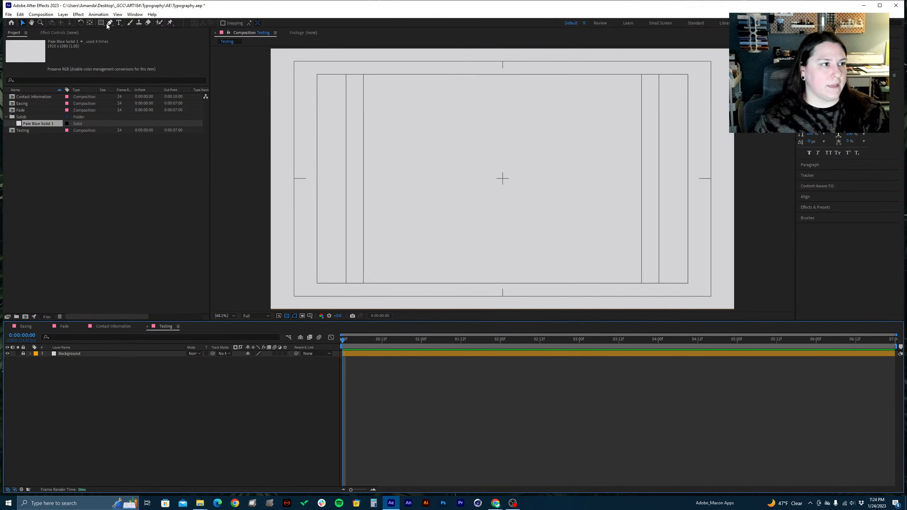
# Add a text layer reading "akiujsdfkauysbf" slightly above the centre of the Testing composition
pyautogui.click(120, 23)
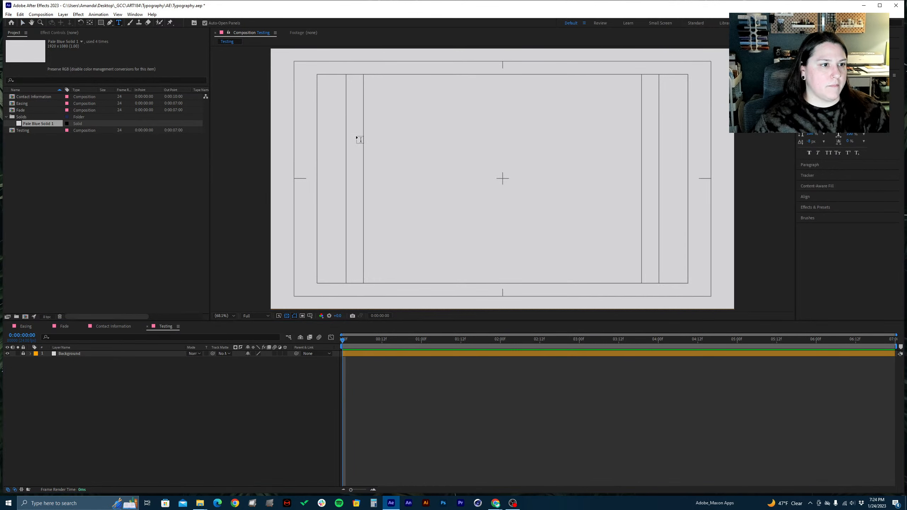
pyautogui.click(407, 137)
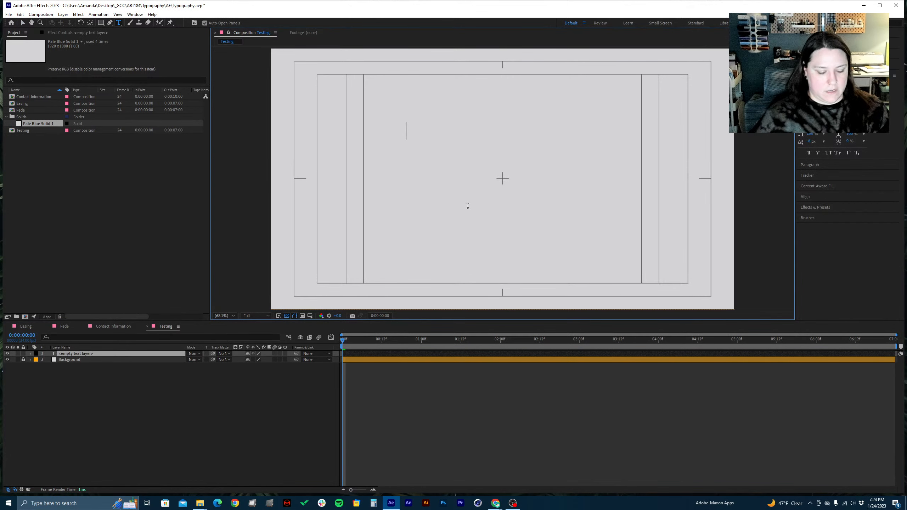
pyautogui.write('akiujsdfkauysbf')
pyautogui.click(170, 362)
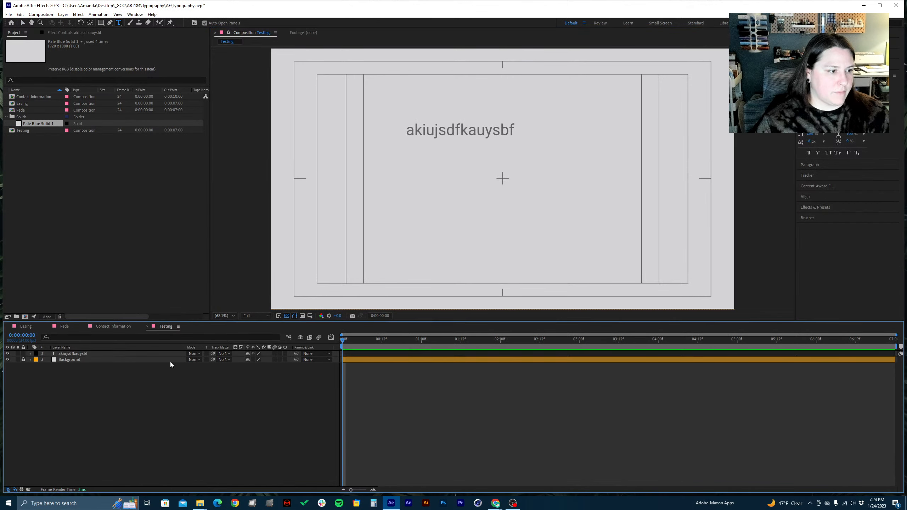
# Keyframe the new text's Position at 0:00:00:00 and 0:00:02:17, moving it horizontally to an X value of about 1152 at the second keyframe
pyautogui.click(150, 353)
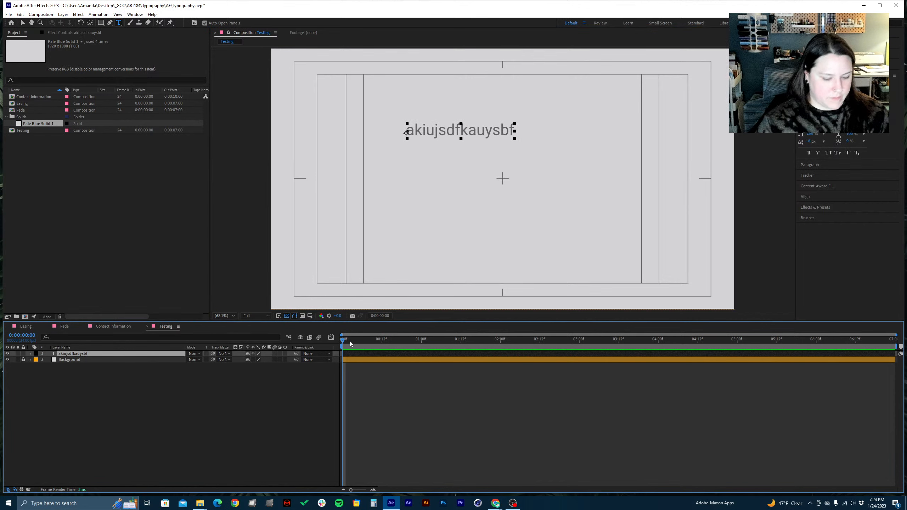
pyautogui.press('p')
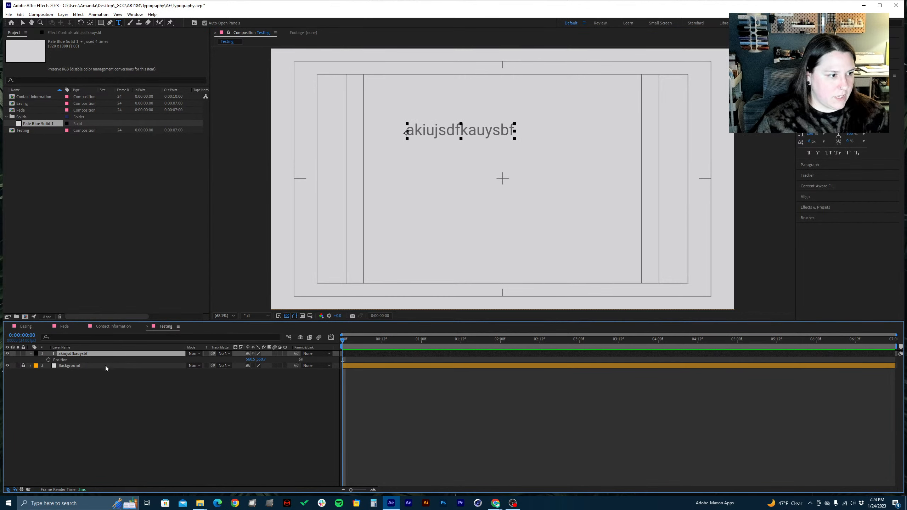
pyautogui.click(48, 359)
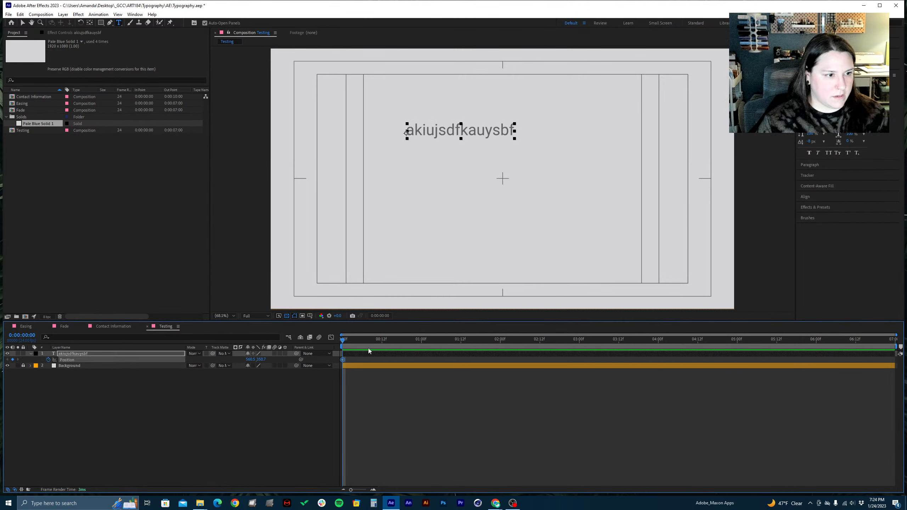
pyautogui.moveTo(381, 340); pyautogui.dragTo(557, 341)
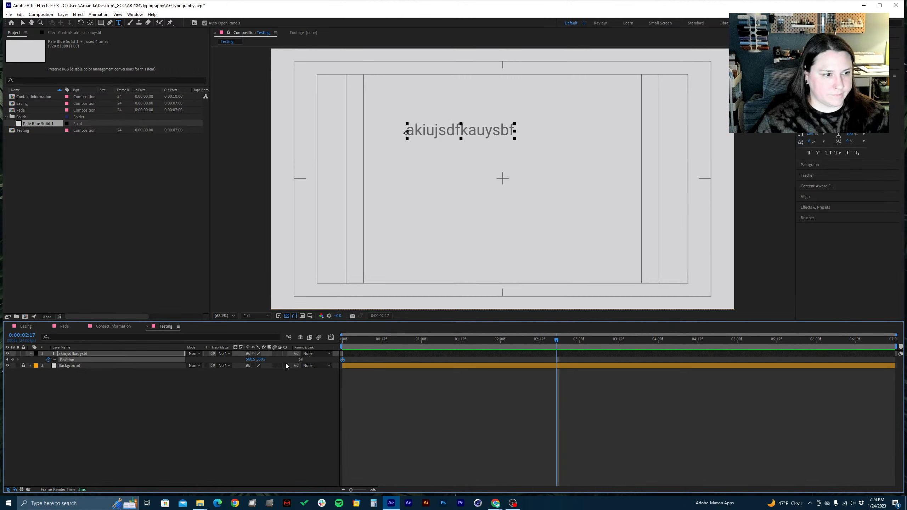
pyautogui.click(13, 360)
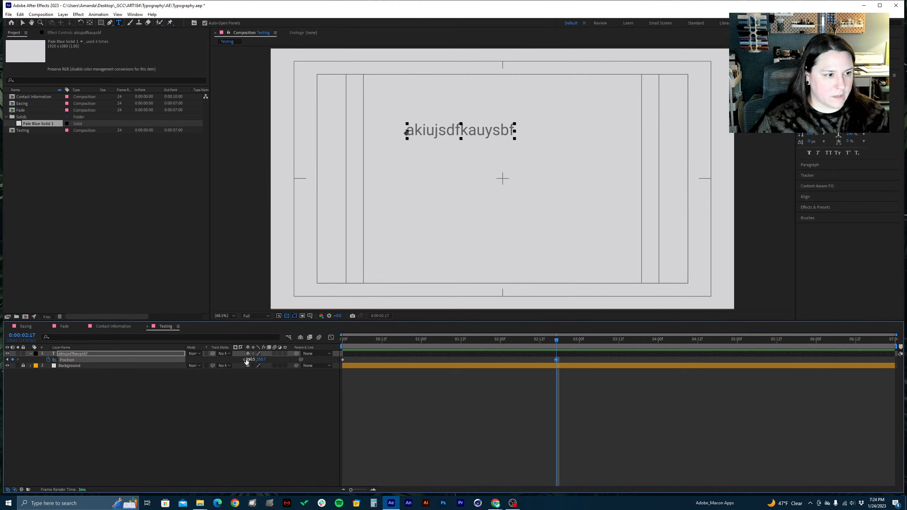
pyautogui.moveTo(252, 359); pyautogui.dragTo(436, 339)
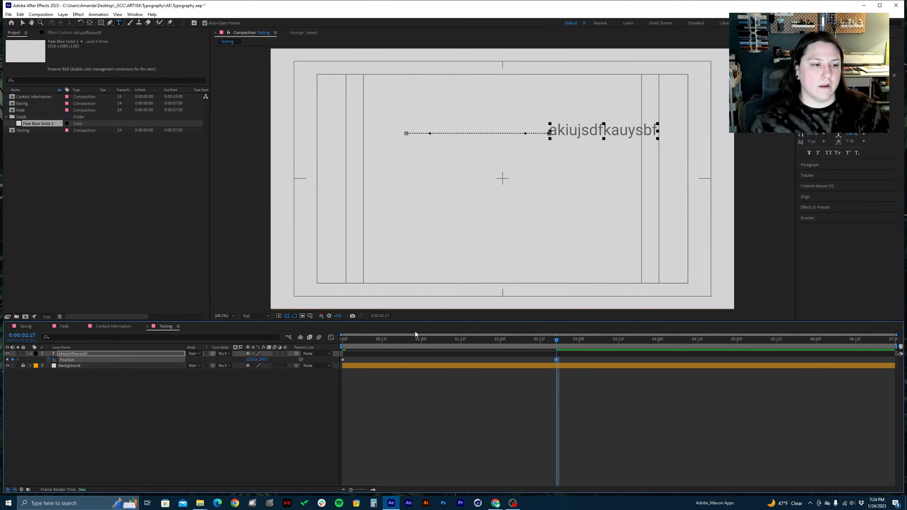
# Preview the text's Position animation from the first frame
pyautogui.press('Home')
pyautogui.press('space')
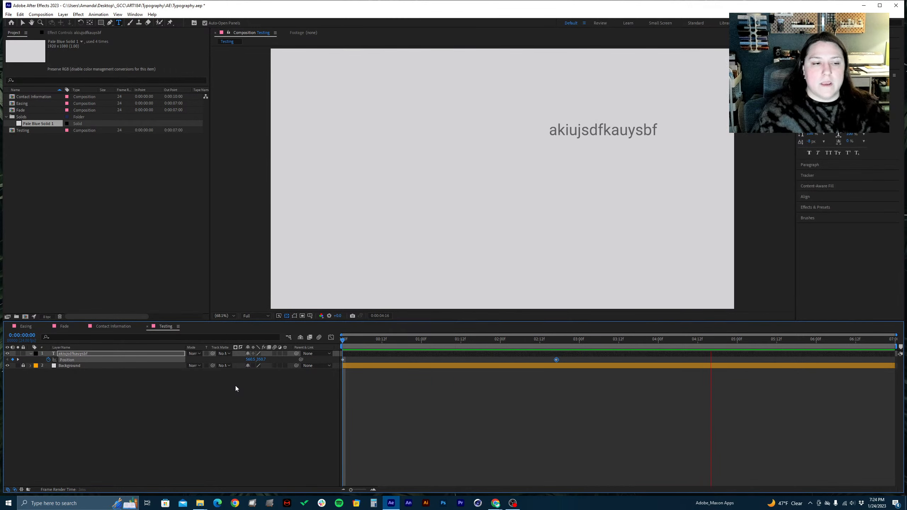
pyautogui.press('space')
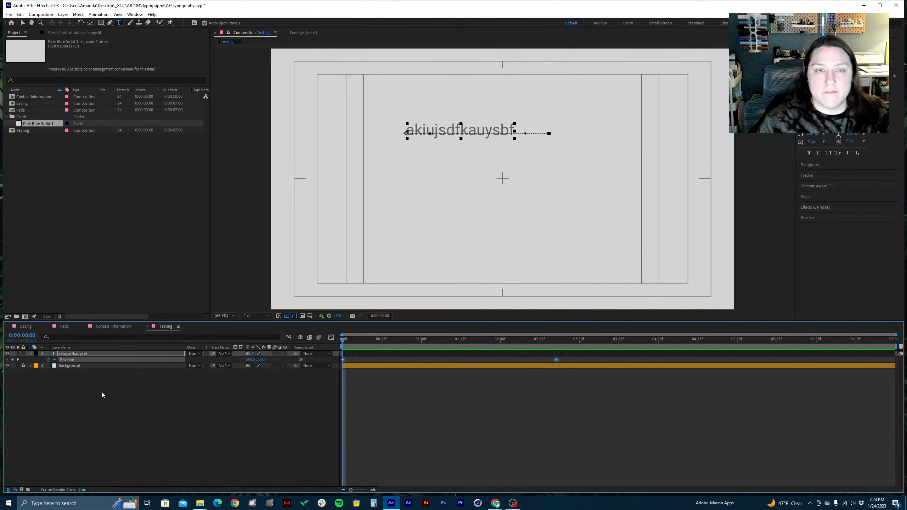
# Clear the text's Position keyframes, and add a fresh Position keyframe moved to 0:00:00:10
pyautogui.click(48, 359)
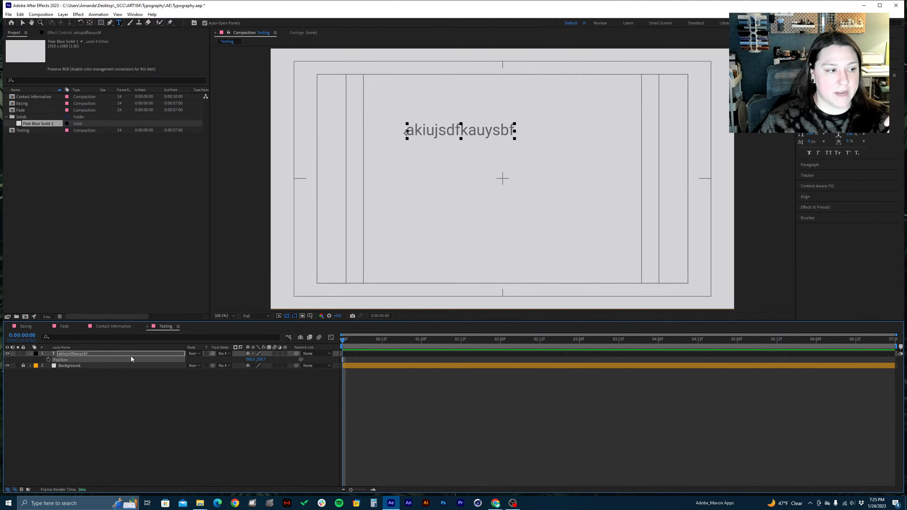
pyautogui.click(49, 359)
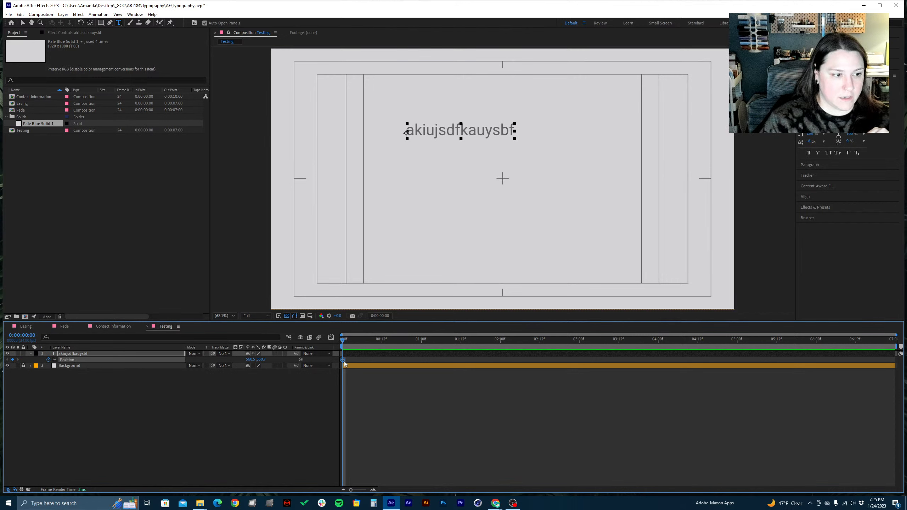
pyautogui.moveTo(343, 360); pyautogui.dragTo(375, 360)
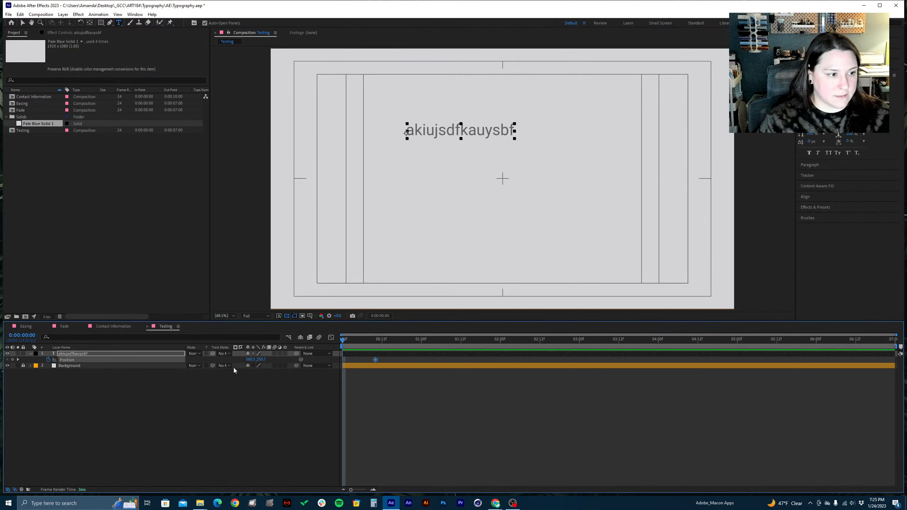
# Add an earlier Position keyframe at about 0:00:00:04 with a different X value, and view the composition at 100%
pyautogui.moveTo(253, 359); pyautogui.dragTo(377, 339)
pyautogui.click(339, 363)
pyautogui.press('.')
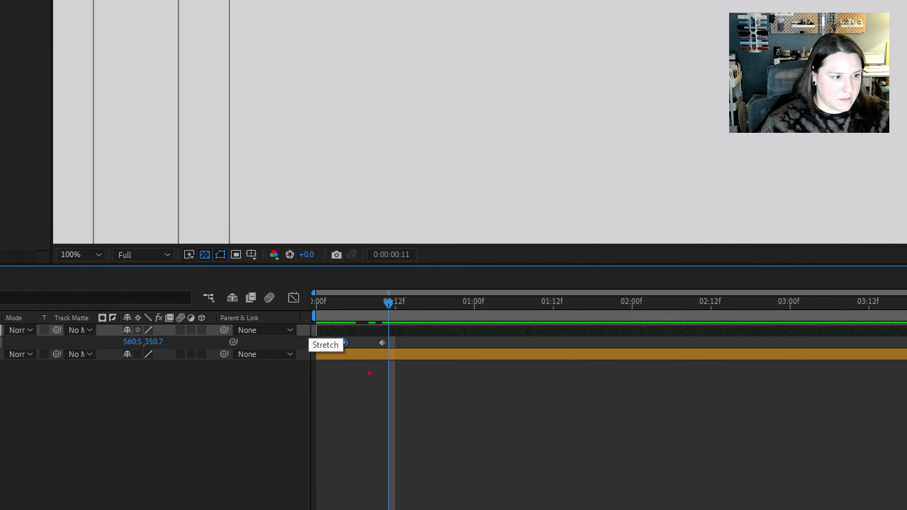
# Apply Easy Ease to the text's Position keyframe at 0:00:00:10
pyautogui.moveTo(361, 361)
pyautogui.mouseDown()
pyautogui.moveTo(395, 352)
pyautogui.moveTo(410, 334)
pyautogui.moveTo(377, 330)
pyautogui.moveTo(385, 348)
pyautogui.moveTo(333, 335)
pyautogui.moveTo(333, 351)
pyautogui.moveTo(359, 349)
pyautogui.mouseUp()
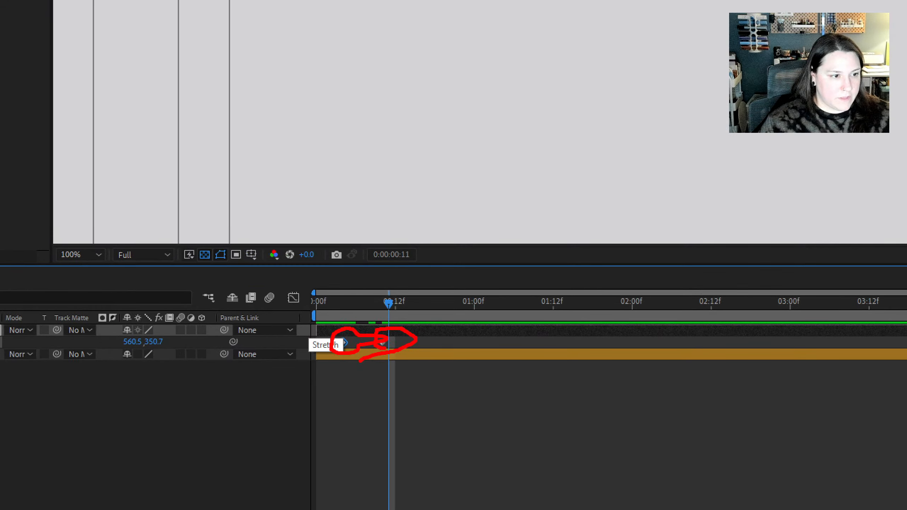
pyautogui.press('Escape')
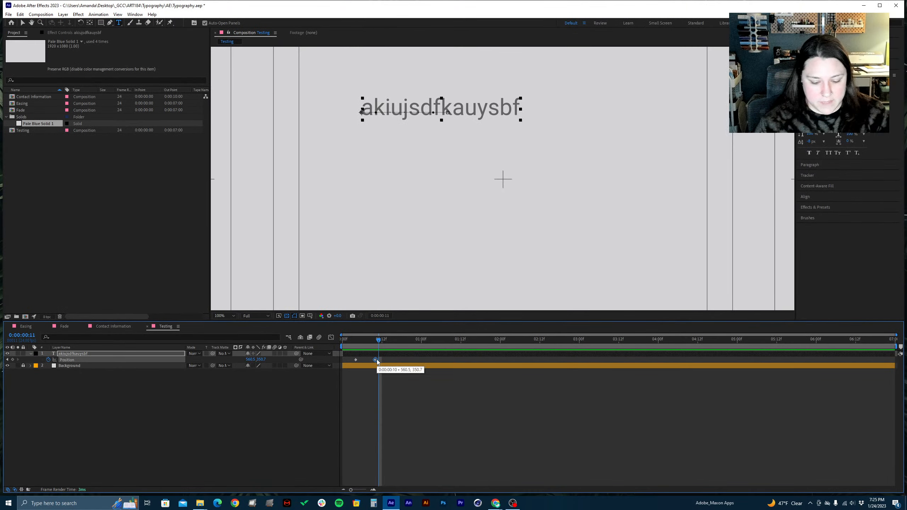
pyautogui.press('F9')
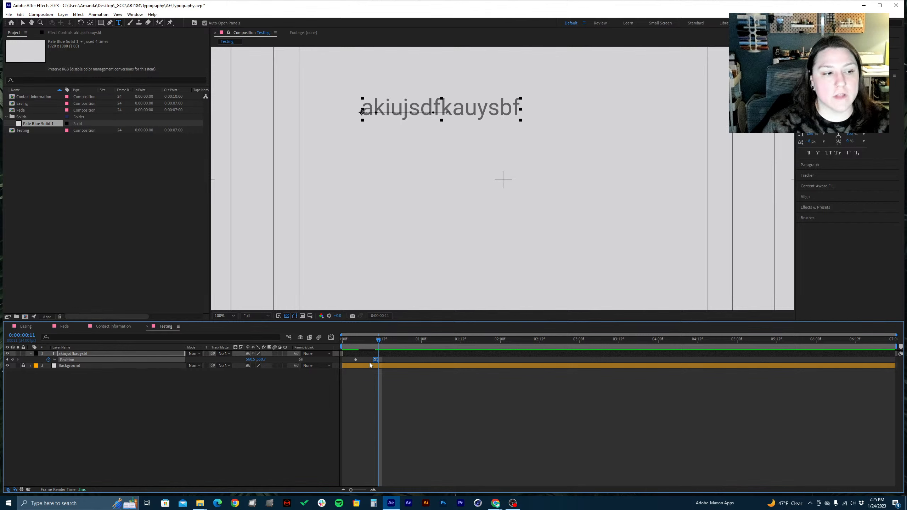
# Delete both Position keyframes of the sample text, and remove its text layer from the Testing composition
pyautogui.press('Delete')
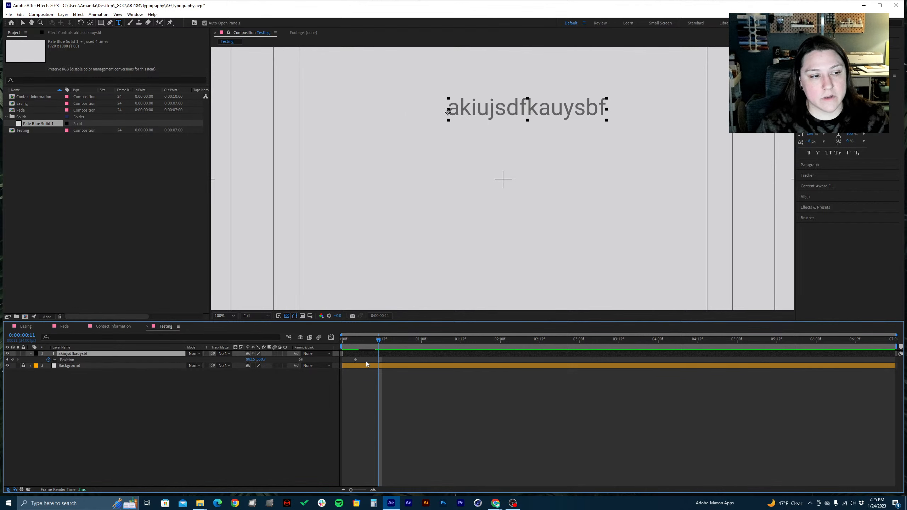
pyautogui.moveTo(359, 357); pyautogui.dragTo(348, 364)
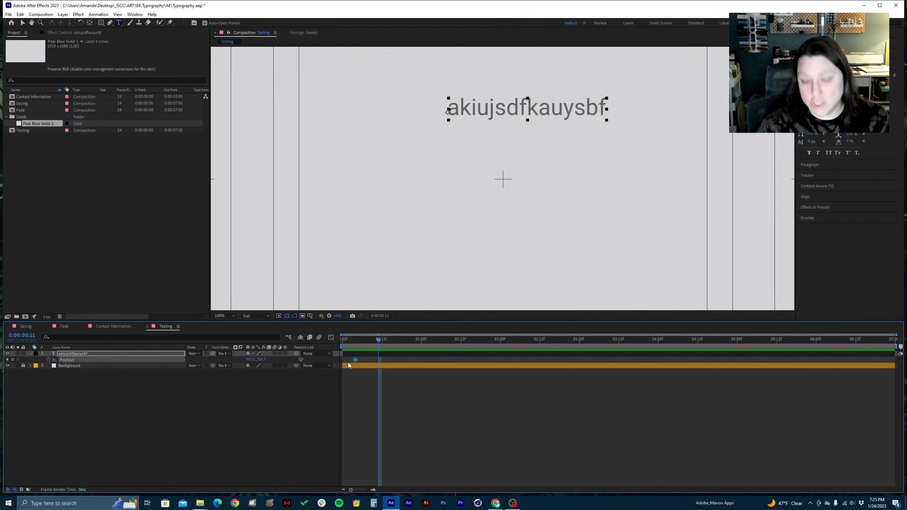
pyautogui.press('Delete')
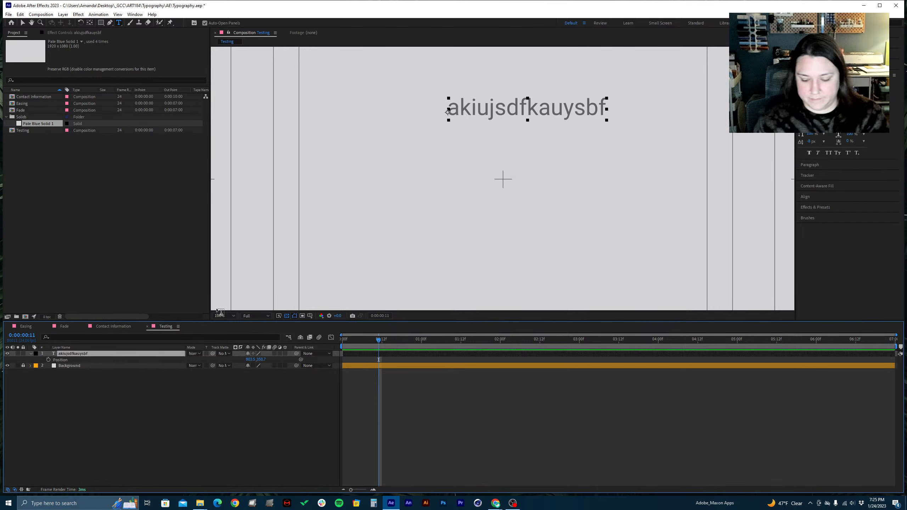
pyautogui.press('Delete')
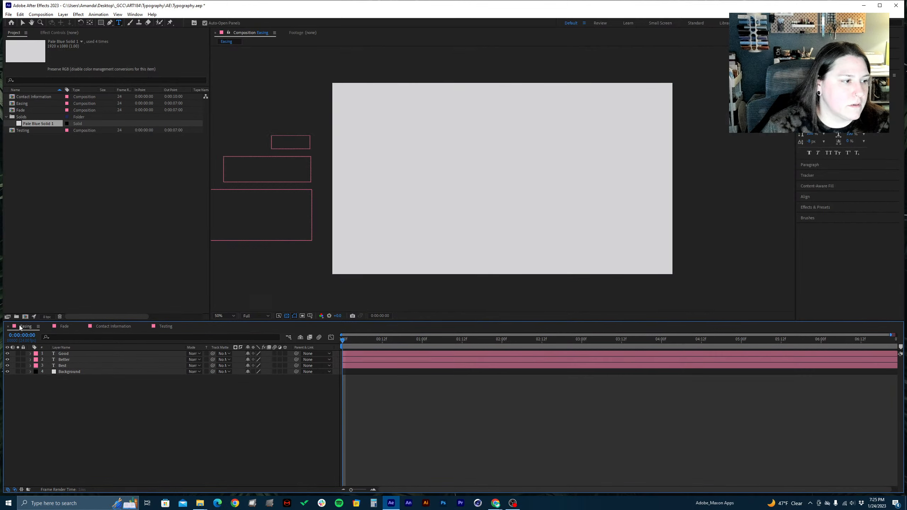
# Close the Testing composition's timeline, and reorder the Easing timeline to come after Contact Information
pyautogui.click(31, 327)
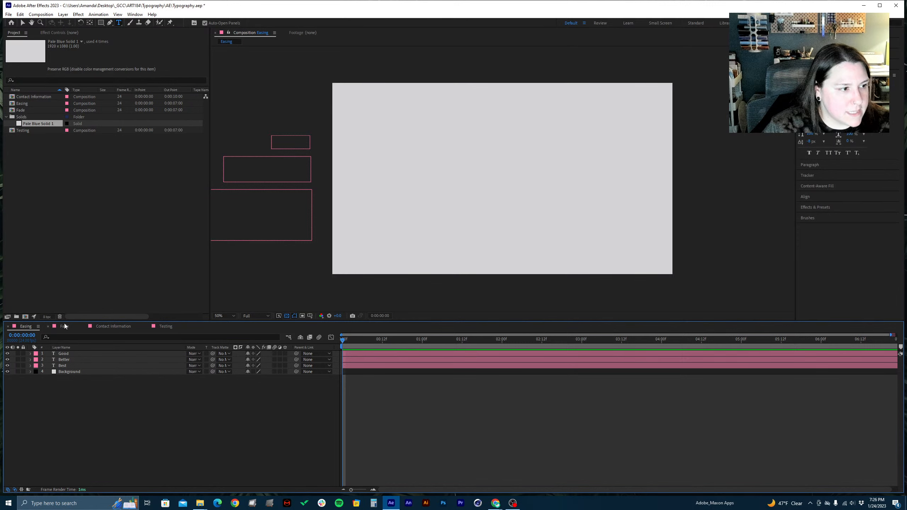
pyautogui.click(111, 326)
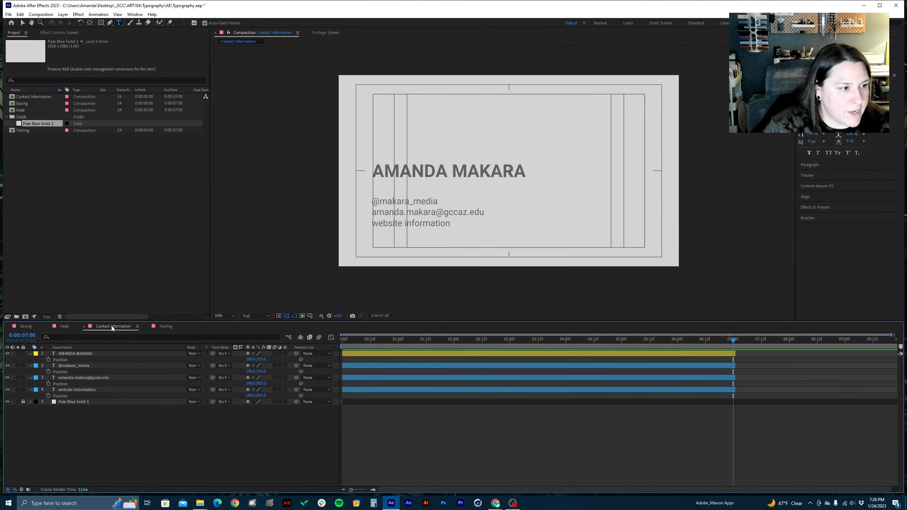
pyautogui.click(169, 326)
pyautogui.click(147, 327)
pyautogui.press('v')
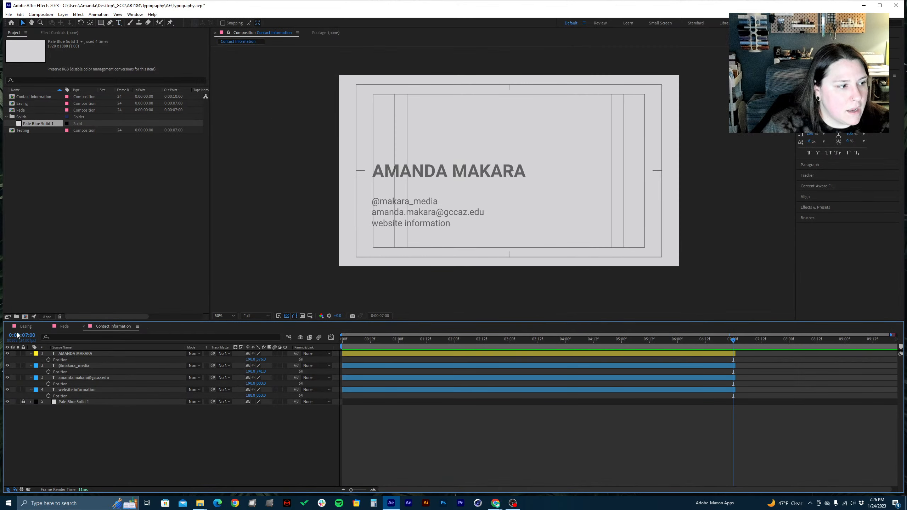
pyautogui.click(26, 327)
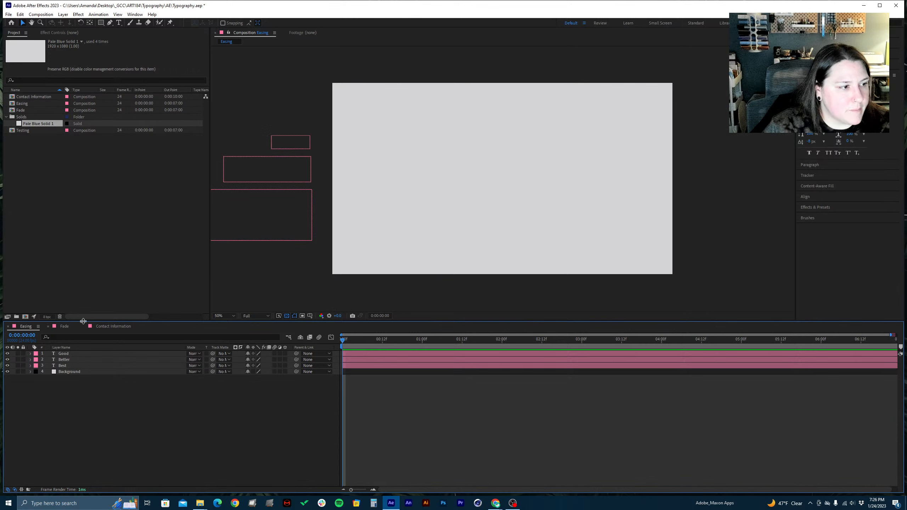
pyautogui.moveTo(42, 327); pyautogui.dragTo(152, 330)
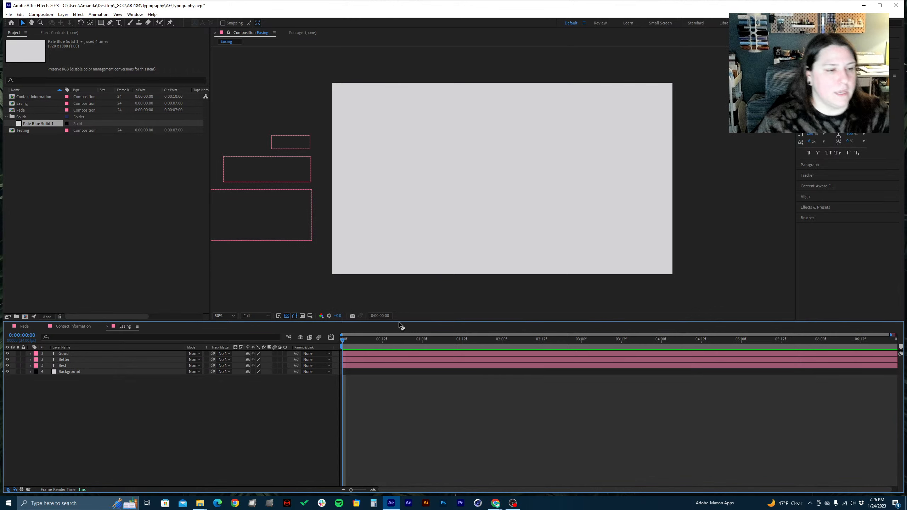
# Preview the Easing composition's Good, Better, Best animation, and save the project
pyautogui.press('space')
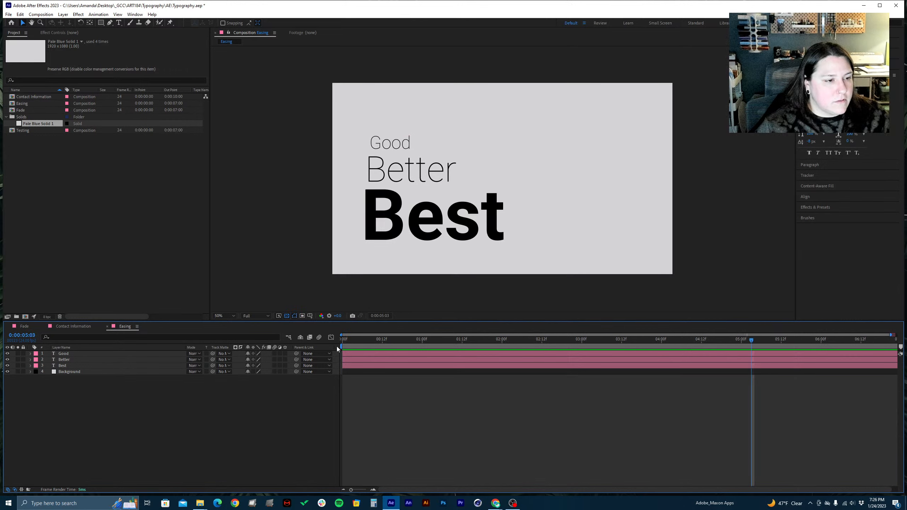
pyautogui.press('space')
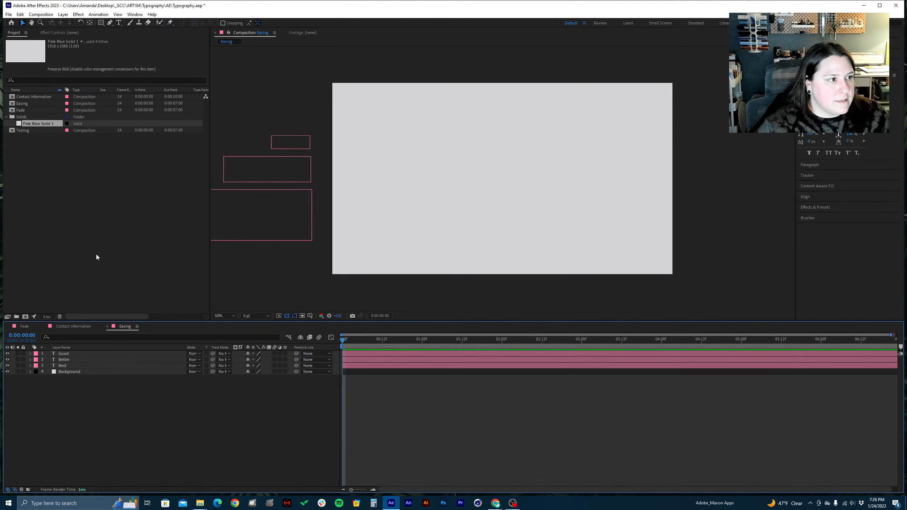
pyautogui.click(81, 203)
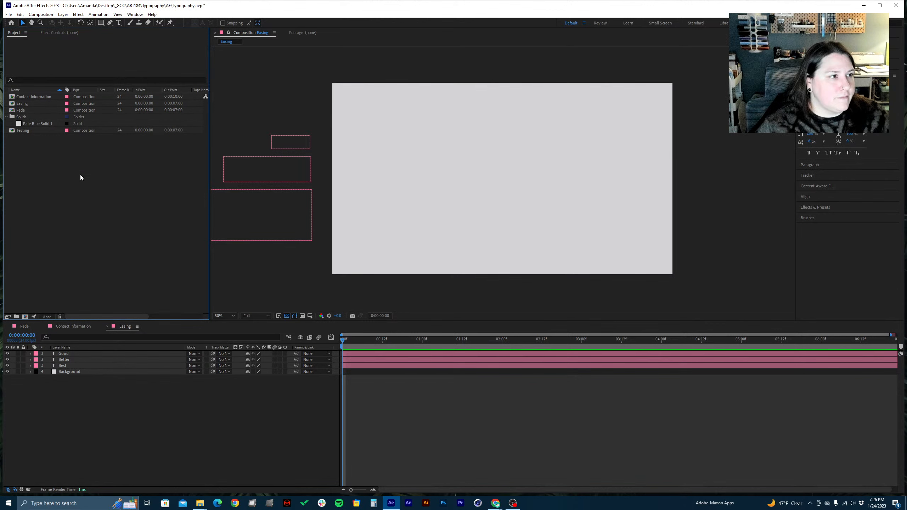
pyautogui.hotkey('ctrl', 's')
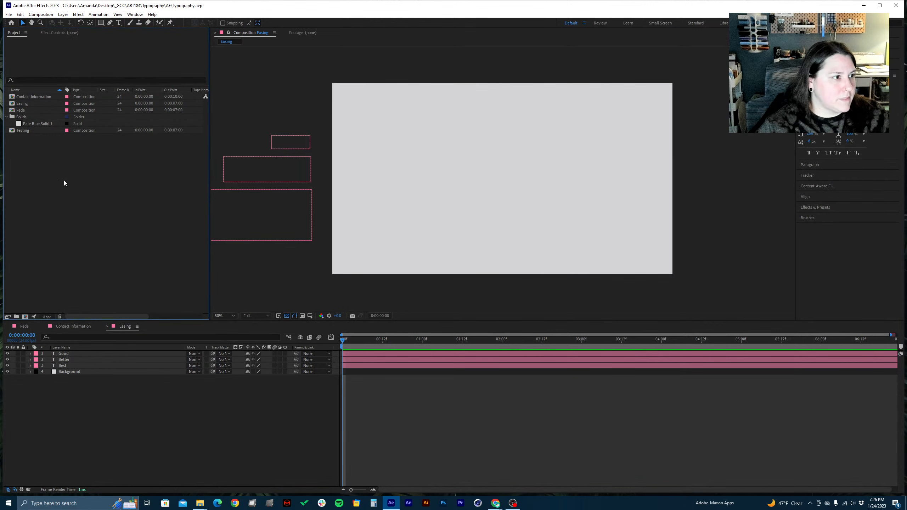
pyautogui.click(23, 130)
pyautogui.press('Delete')
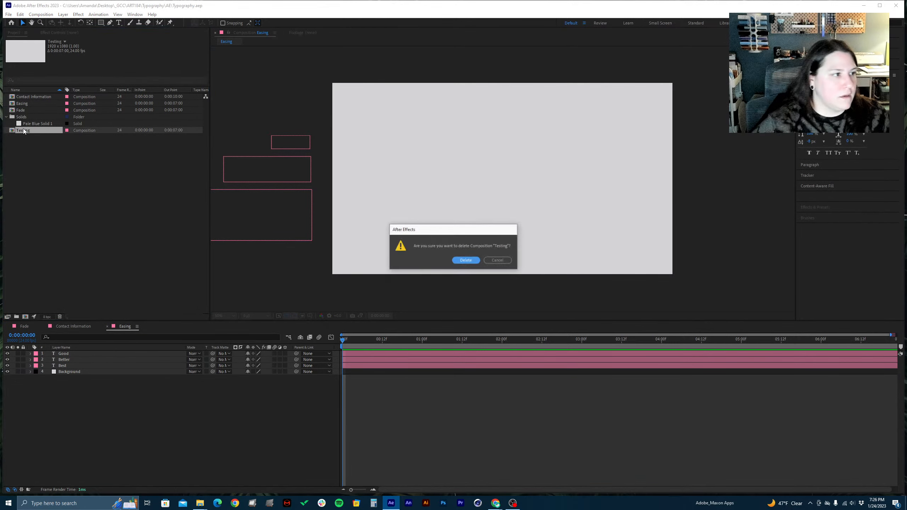
pyautogui.click(492, 261)
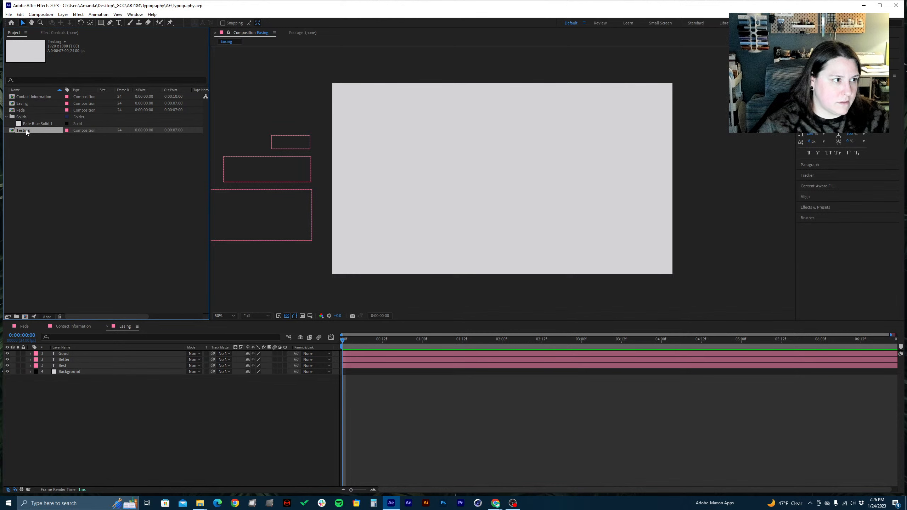
# Rename the Testing composition as Easing_Good Better Best
pyautogui.press('Return')
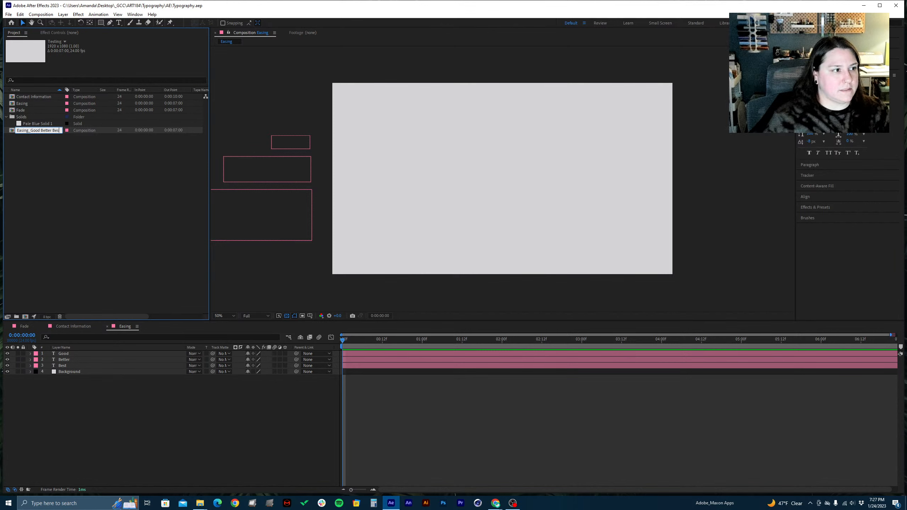
pyautogui.click(41, 174)
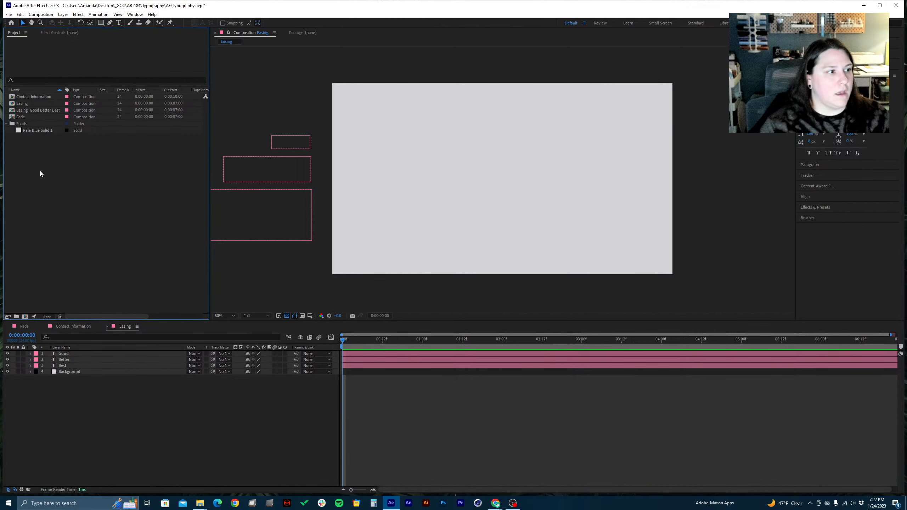
pyautogui.click(21, 111)
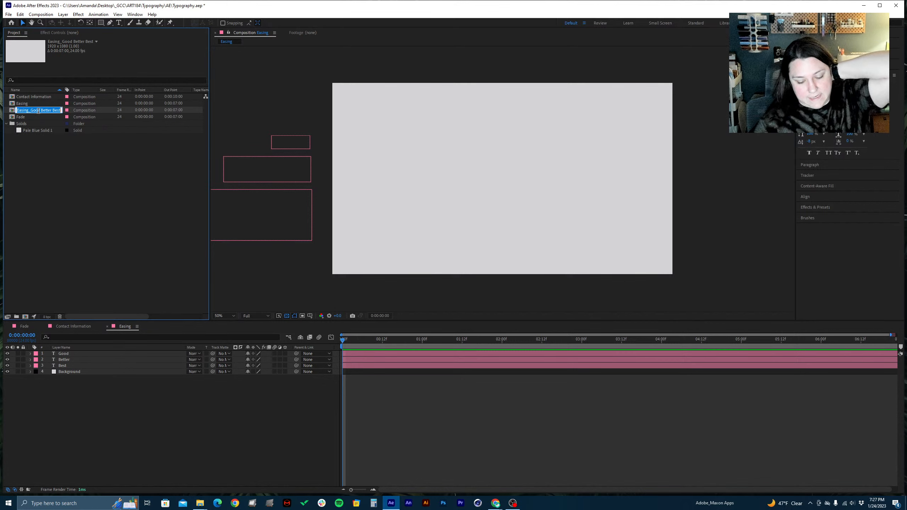
pyautogui.click(72, 157)
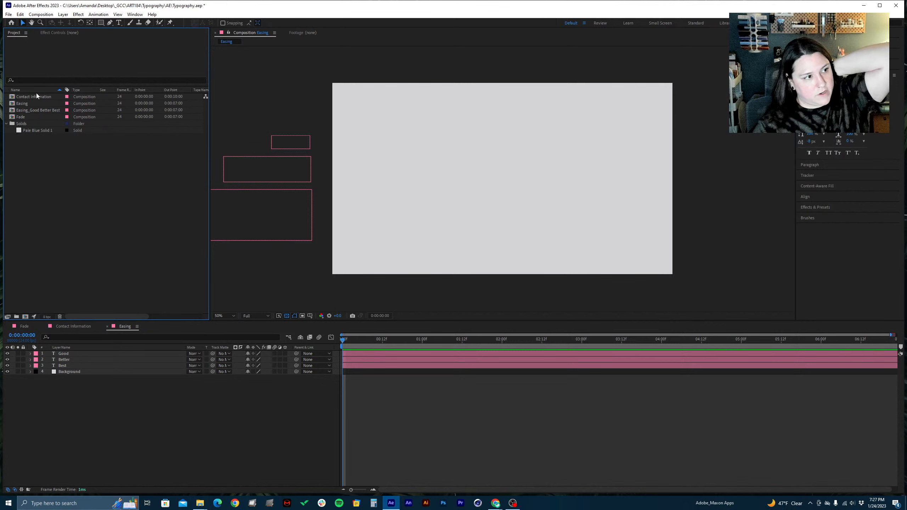
# Open the Easing_Good Better Best composition and view it at 50%
pyautogui.doubleClick(35, 111)
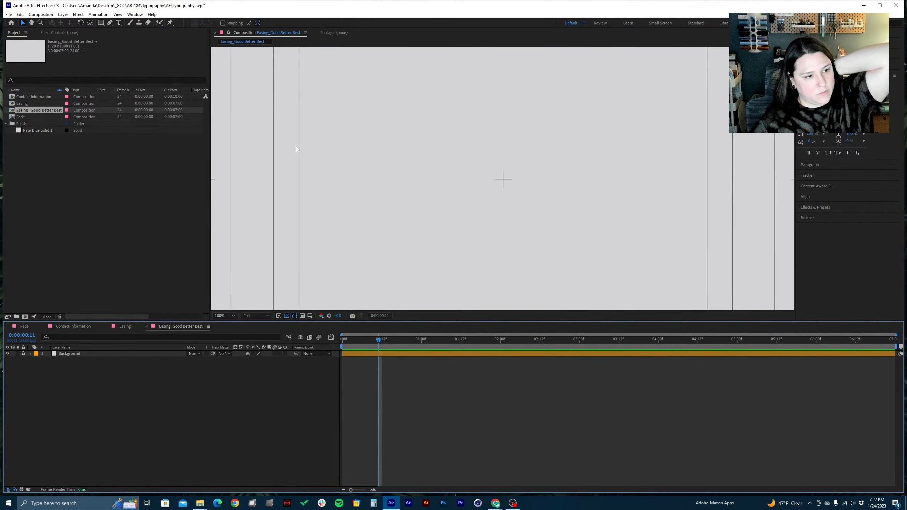
pyautogui.press(',')
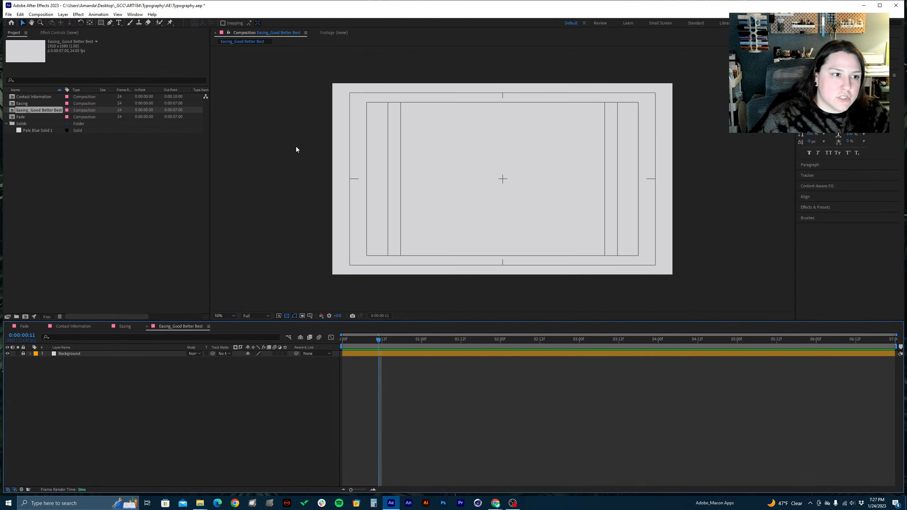
pyautogui.press(',')
pyautogui.press('.')
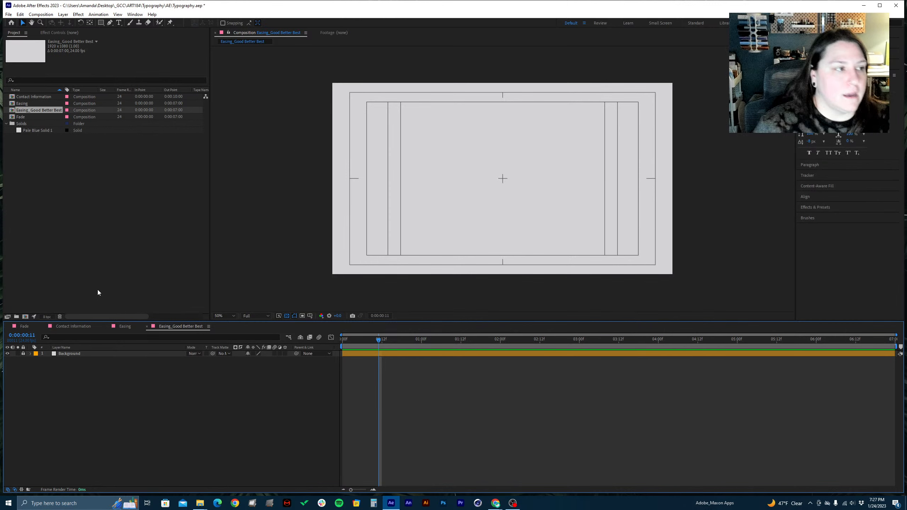
# Add a text layer reading GOOD in the upper-left part of the composition, starting near the inner left guide
pyautogui.click(118, 22)
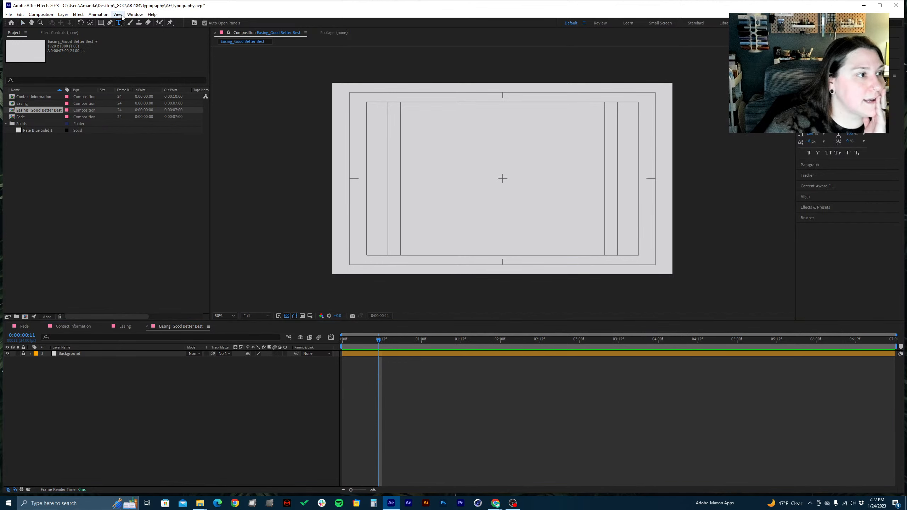
pyautogui.click(387, 158)
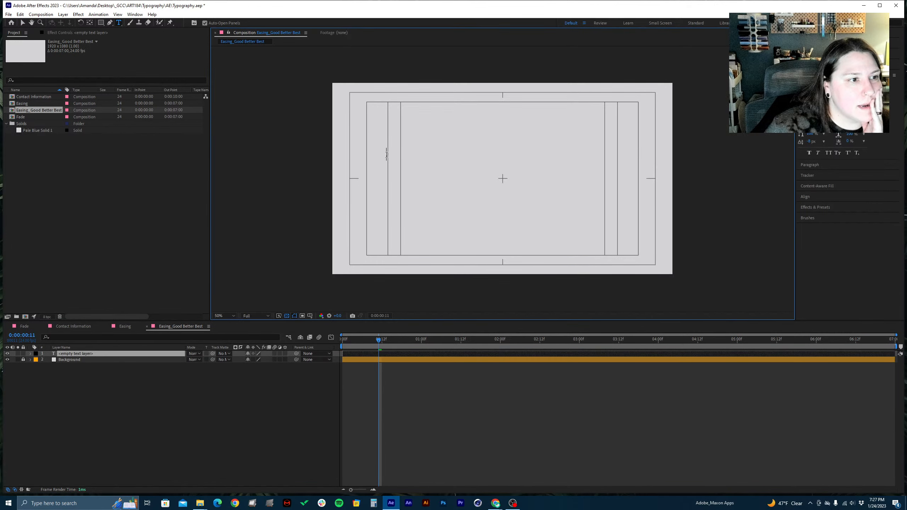
pyautogui.write('G')
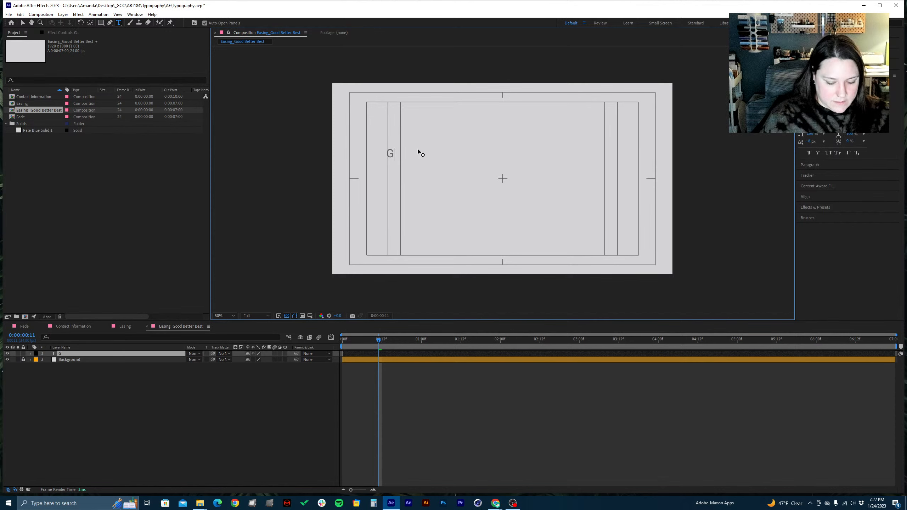
pyautogui.press('capslock')
pyautogui.write('OOD')
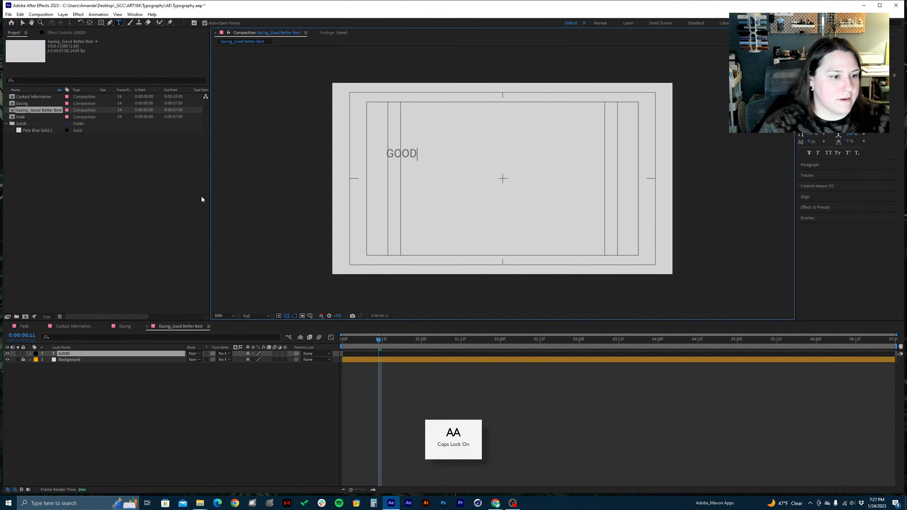
# Give the GOOD text a lighter Roboto weight and a font size of 50 px
pyautogui.moveTo(417, 155); pyautogui.dragTo(363, 160)
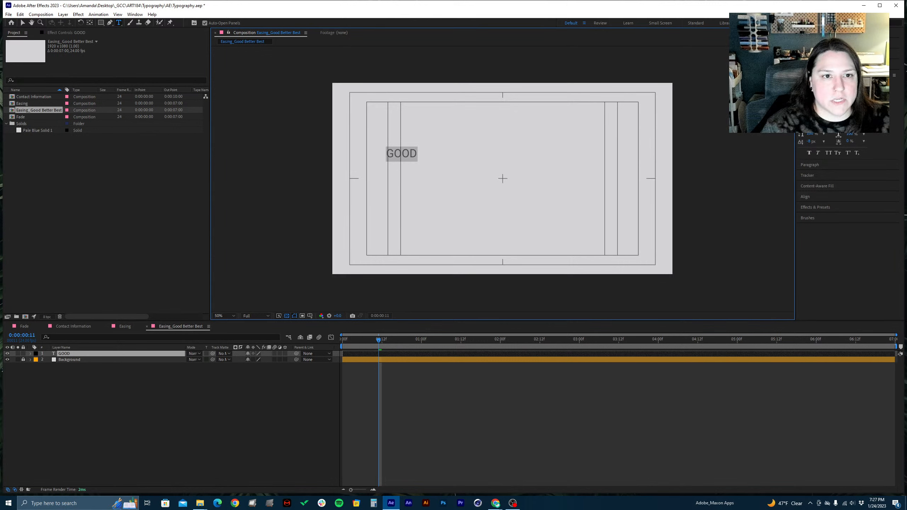
pyautogui.click(846, 86)
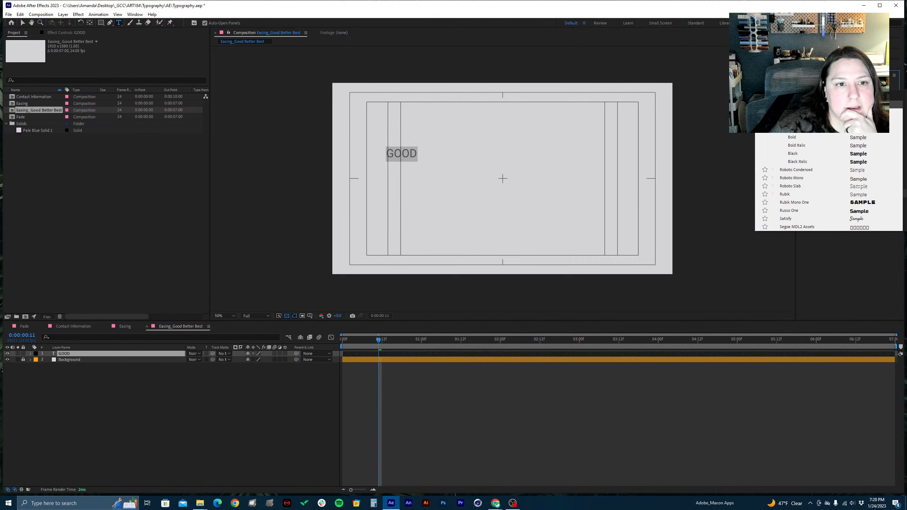
pyautogui.scroll(3, 828, 182)
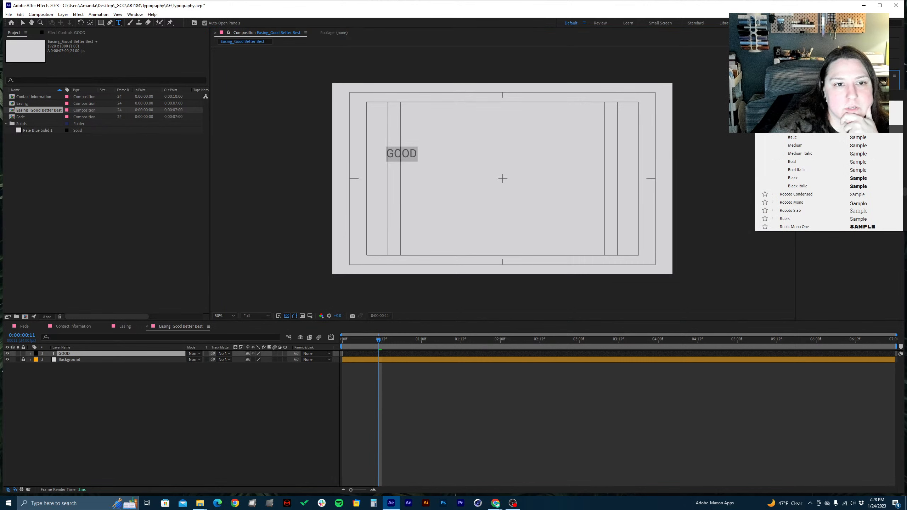
pyautogui.click(821, 113)
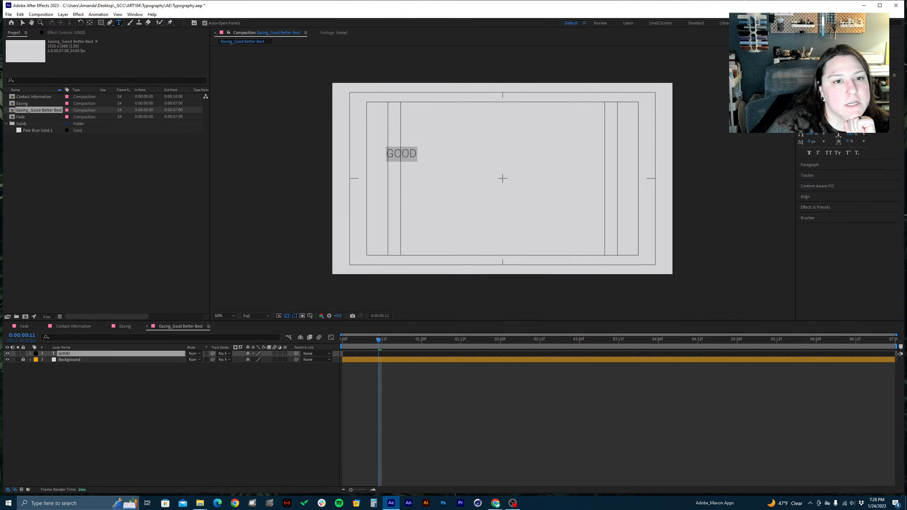
pyautogui.click(812, 108)
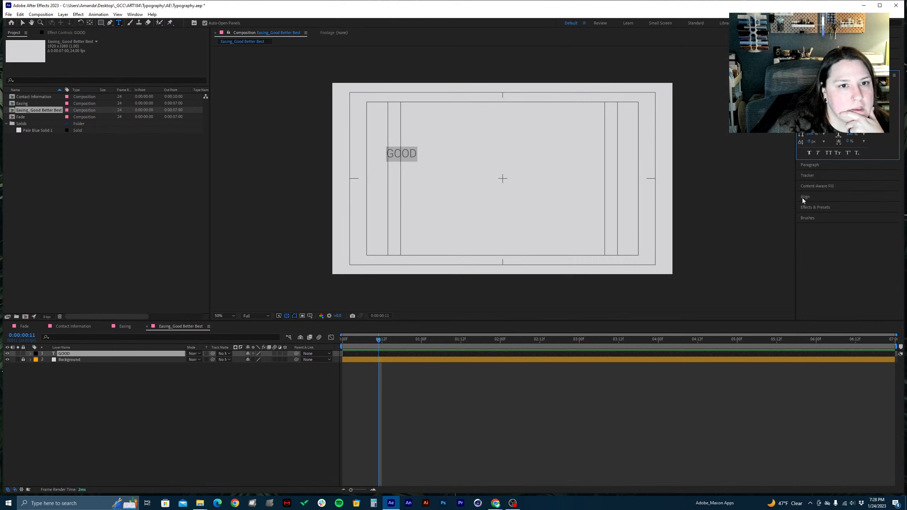
pyautogui.write('50')
pyautogui.press('Return')
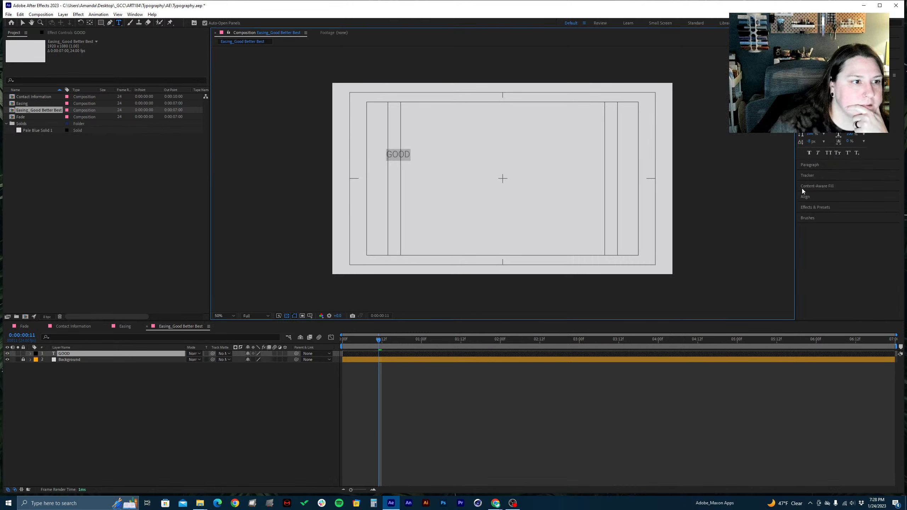
# Try a font size of 100 px on the GOOD text
pyautogui.click(810, 107)
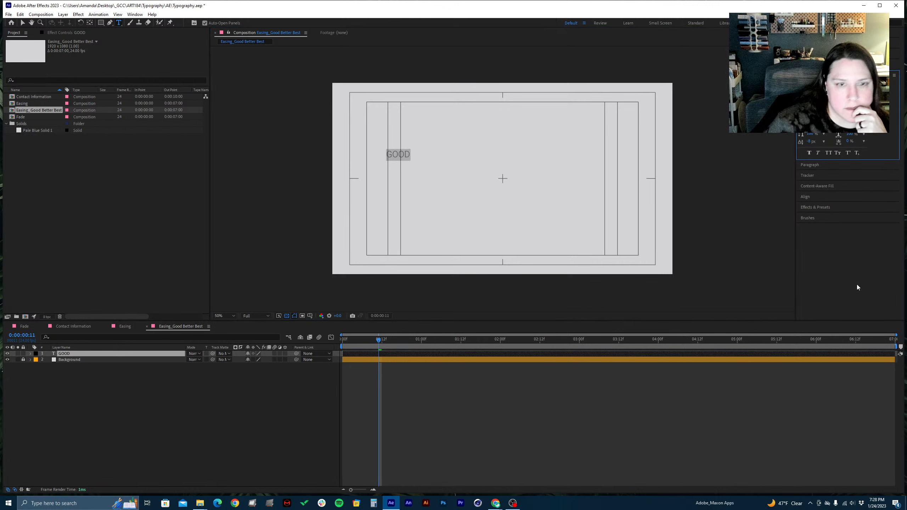
pyautogui.write('100')
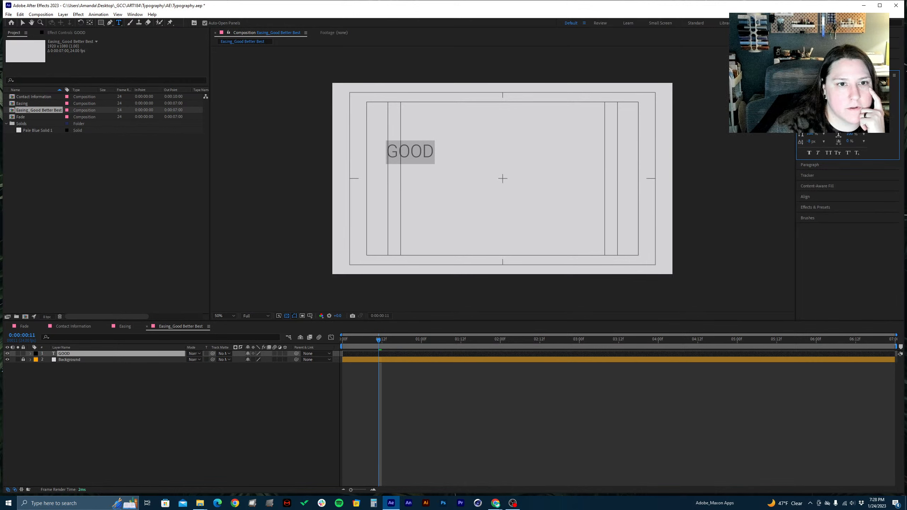
pyautogui.press('Return')
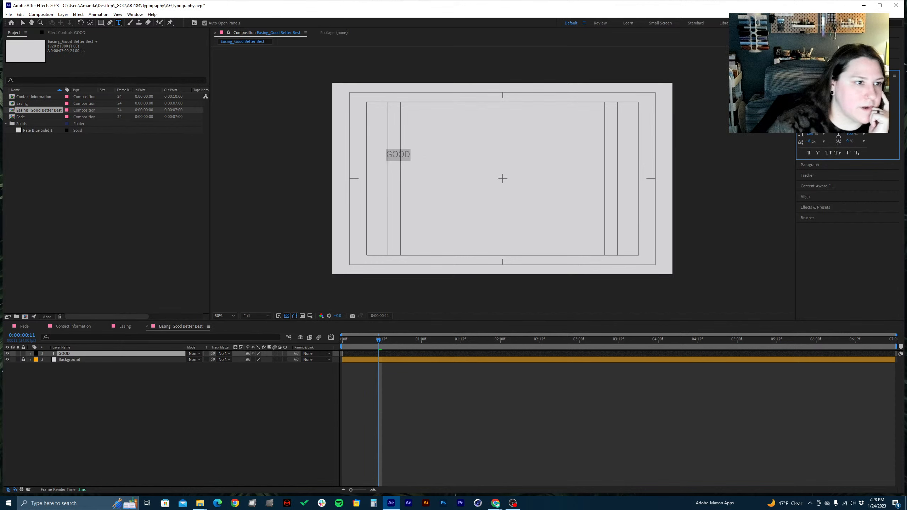
# Finish editing the GOOD text, reselect its layer and set its font size to 75 px
pyautogui.click(212, 427)
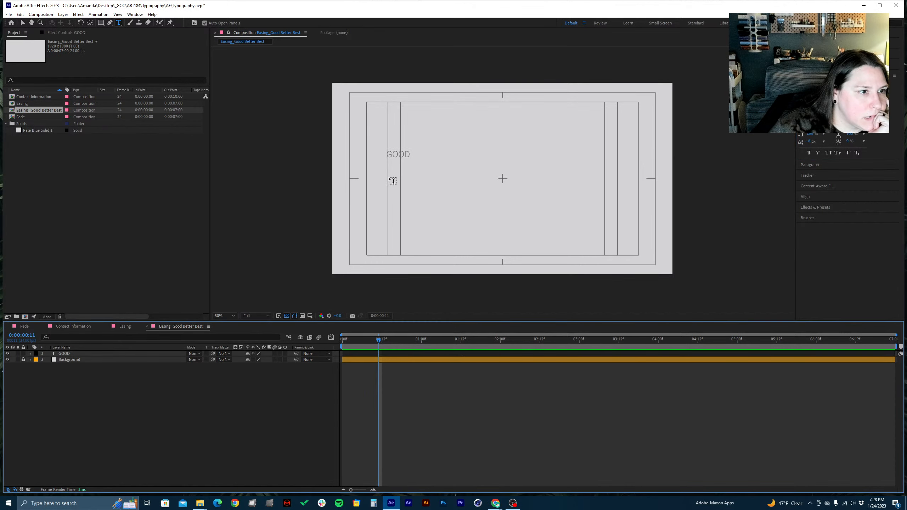
pyautogui.click(67, 355)
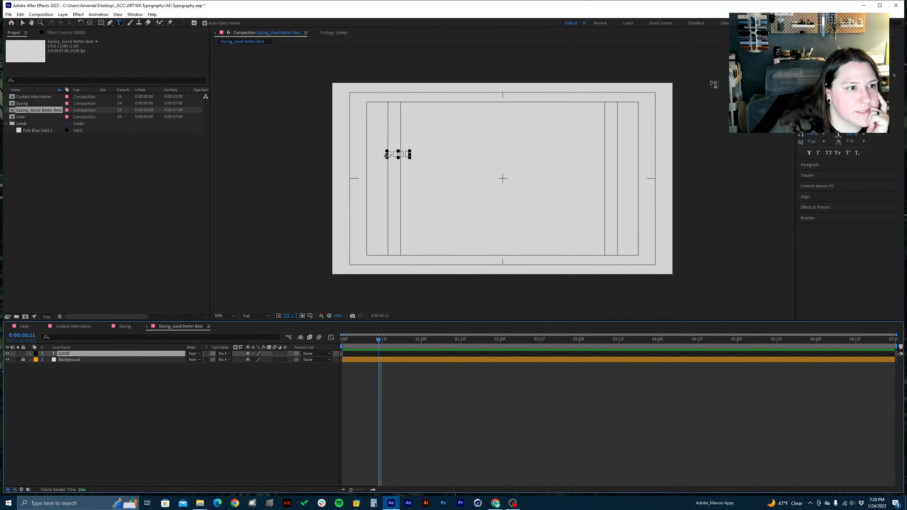
pyautogui.click(798, 168)
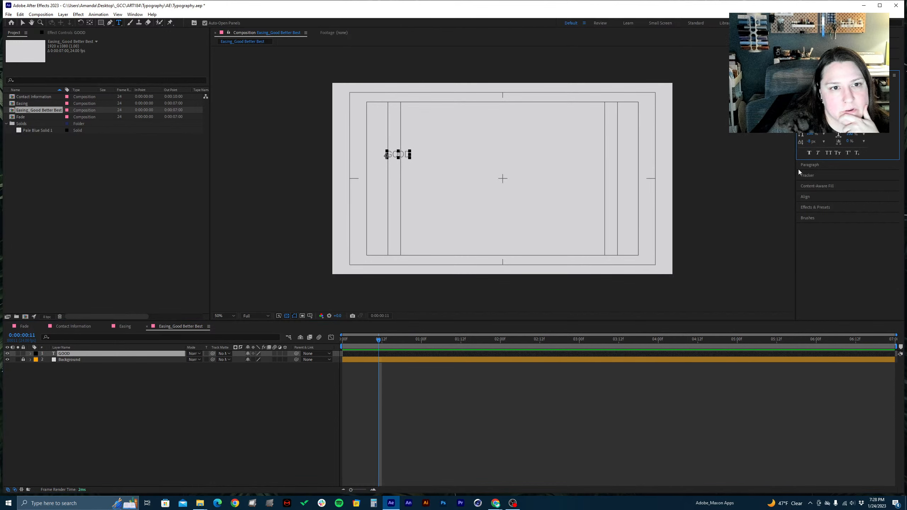
pyautogui.press('capslock')
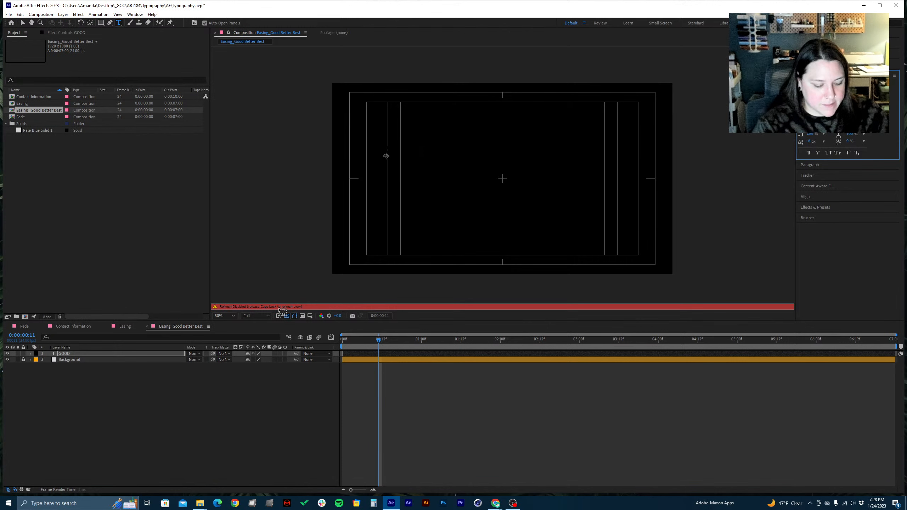
pyautogui.press('capslock')
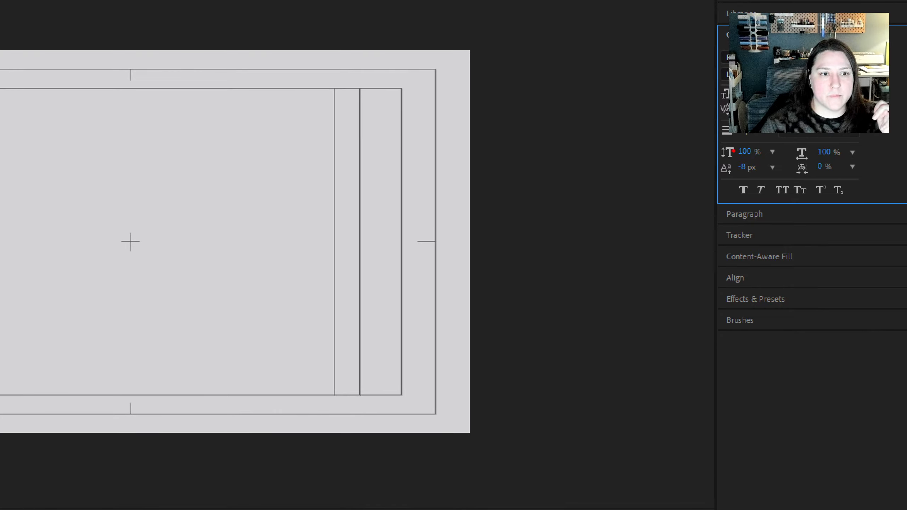
pyautogui.moveTo(733, 152); pyautogui.dragTo(764, 150)
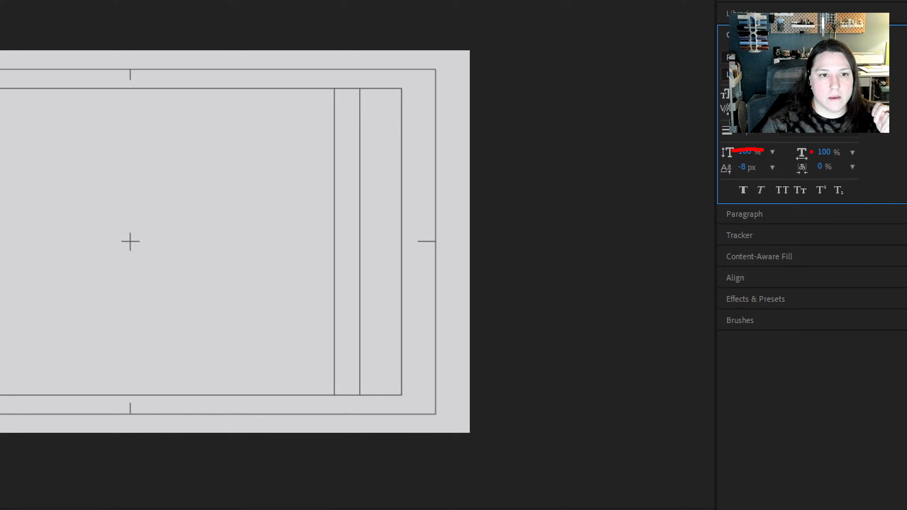
pyautogui.moveTo(813, 152); pyautogui.dragTo(850, 147)
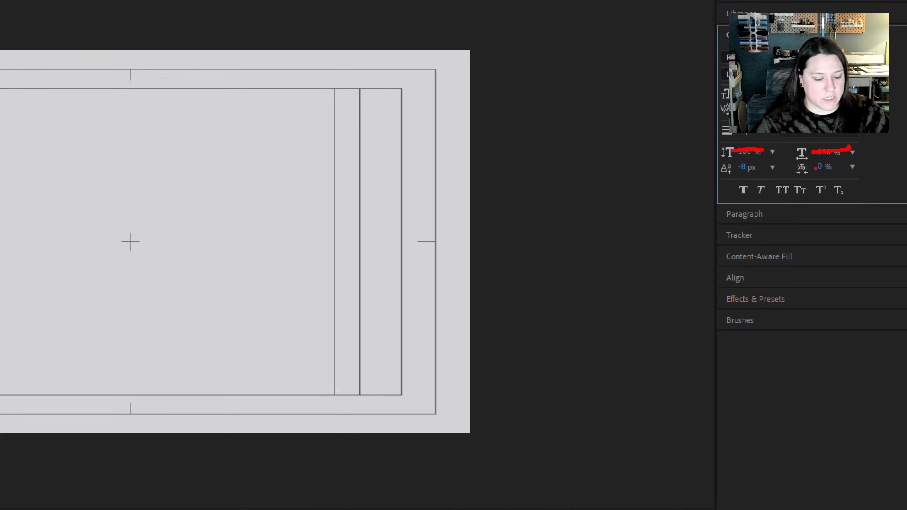
pyautogui.press('Escape')
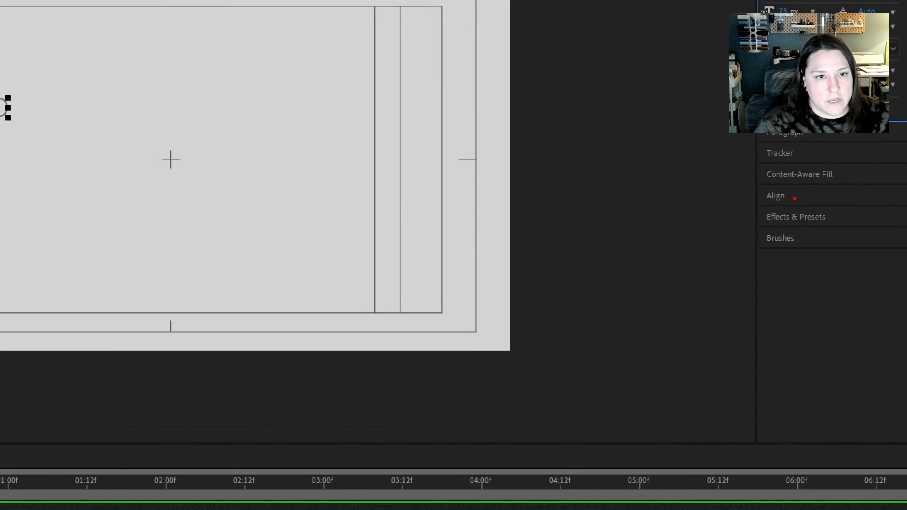
# Examine the Align options available for the selected GOOD text layer
pyautogui.moveTo(793, 198); pyautogui.dragTo(838, 189)
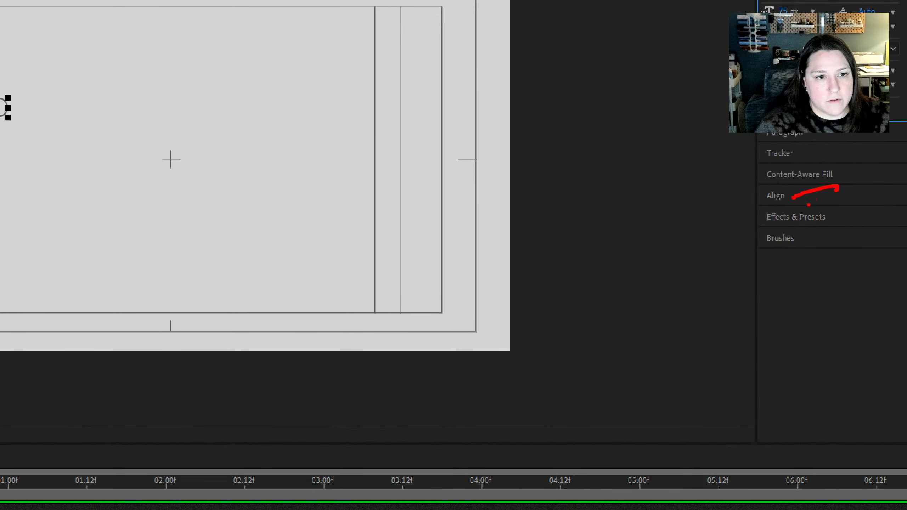
pyautogui.press('Escape')
pyautogui.click(813, 197)
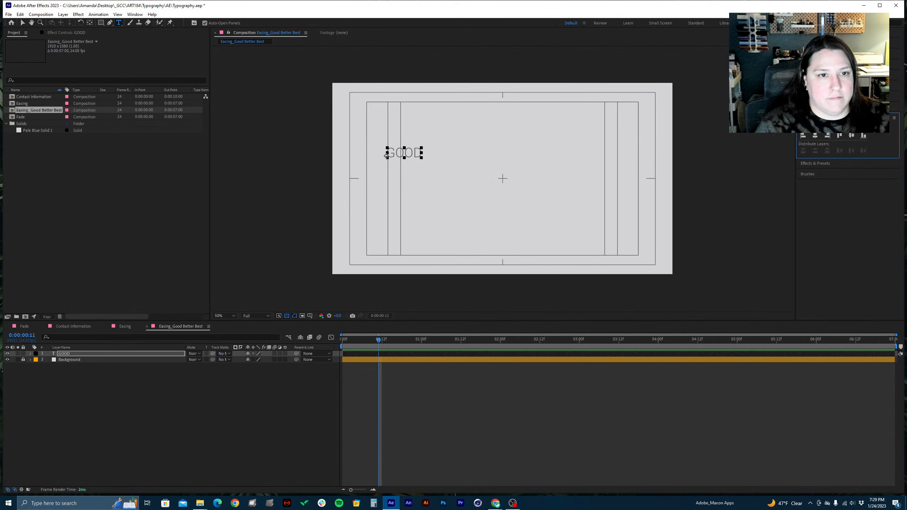
pyautogui.click(810, 86)
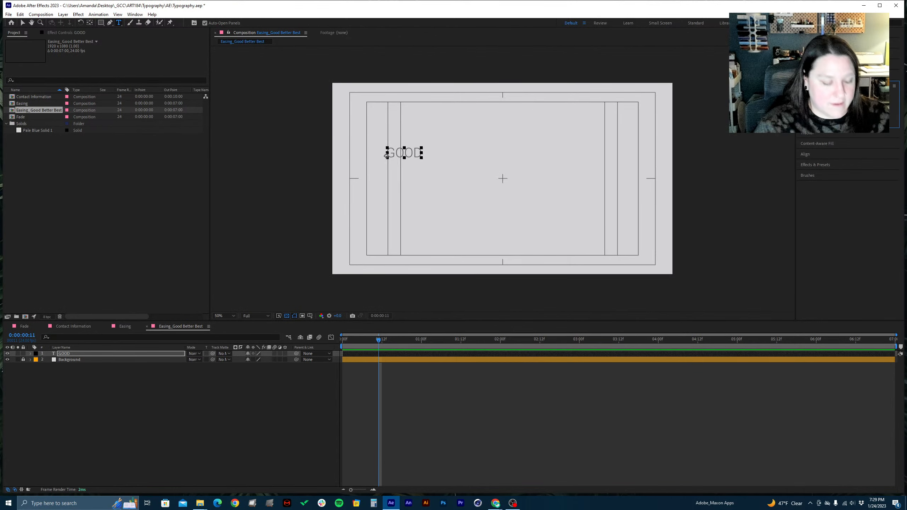
pyautogui.hotkey('ctrl', '1')
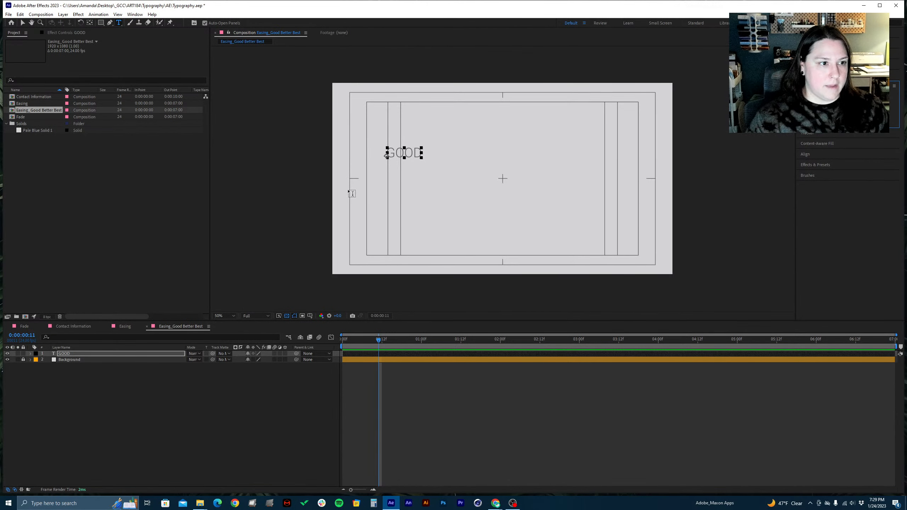
# Try stretching the GOOD text from its lower edge with the Selection tool, and undo the change
pyautogui.press('v')
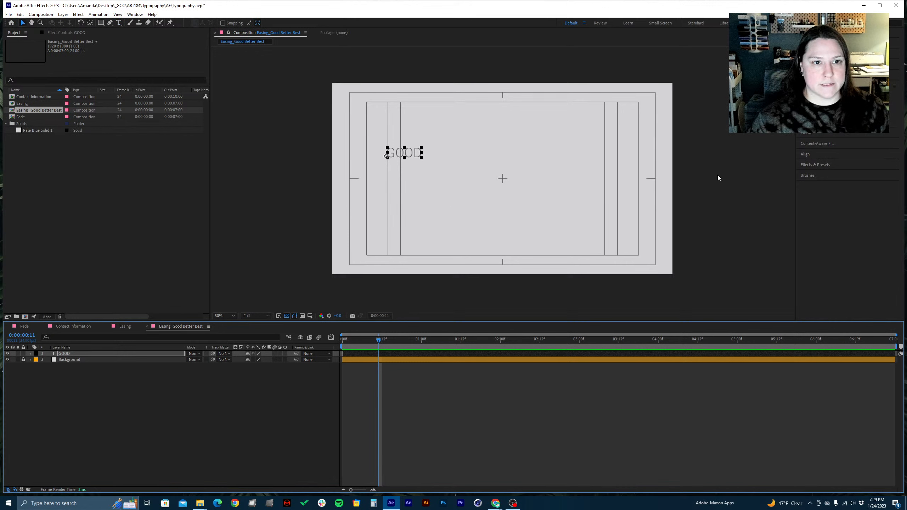
pyautogui.click(810, 85)
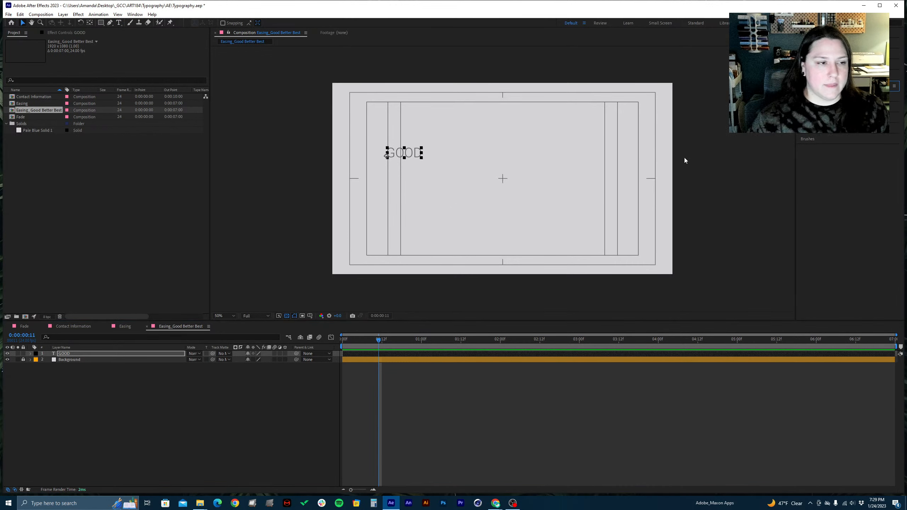
pyautogui.moveTo(404, 158); pyautogui.dragTo(403, 167)
pyautogui.hotkey('ctrl', 'z')
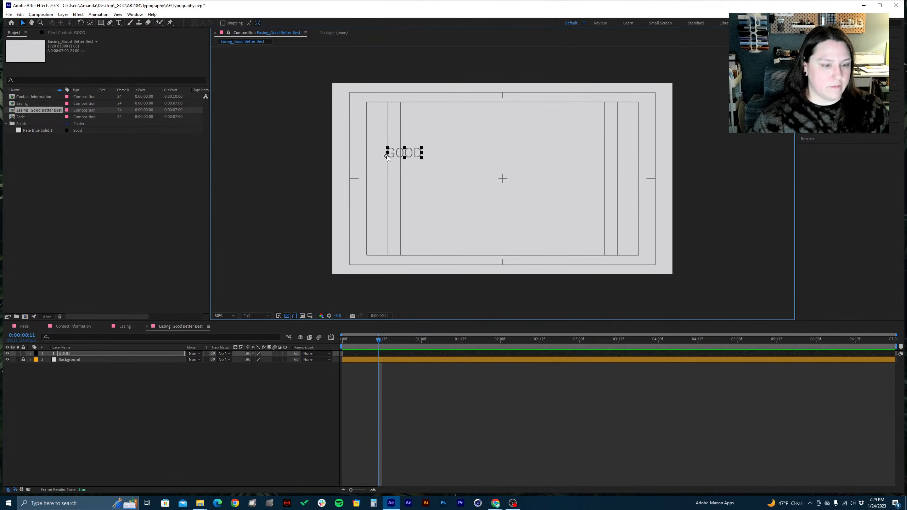
# Move the GOOD text's anchor point to the lower-left corner of its bounding box, and return to the Selection tool
pyautogui.scroll(5, 387, 156)
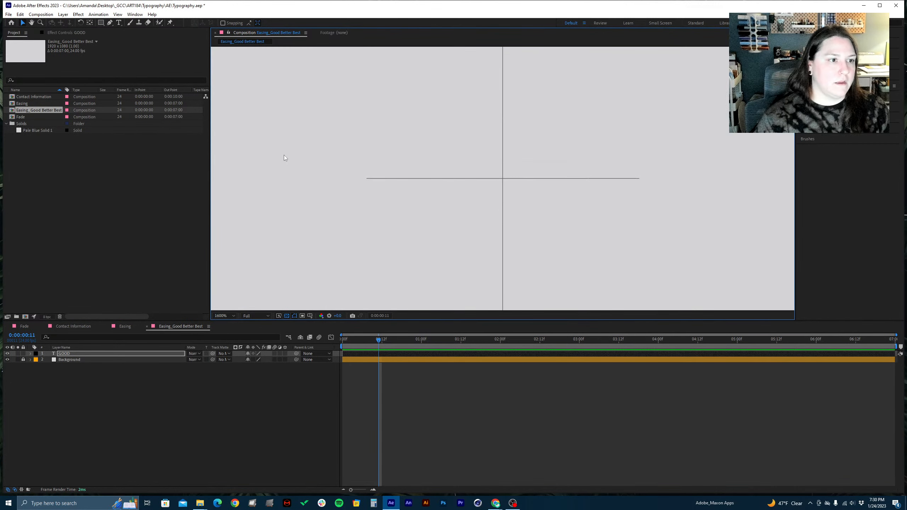
pyautogui.scroll(-5, 288, 155)
pyautogui.scroll(3, 290, 153)
pyautogui.scroll(-3, 290, 153)
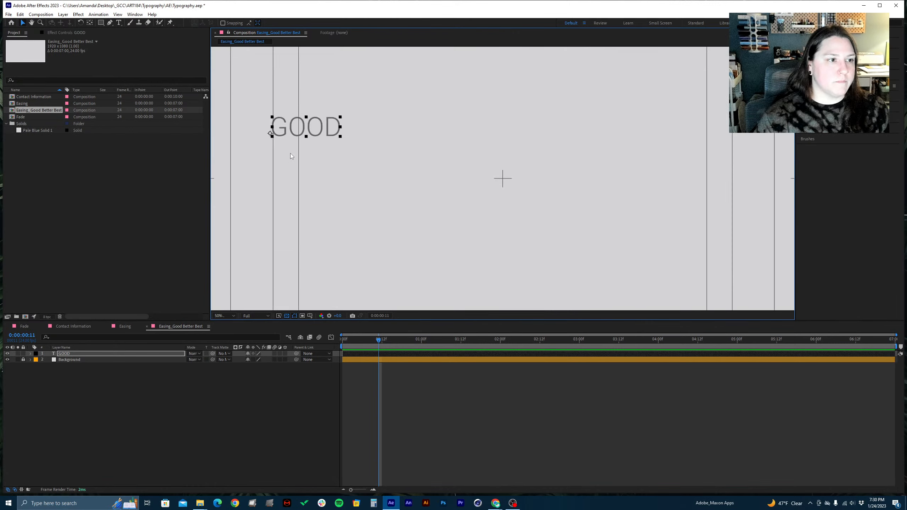
pyautogui.scroll(2, 290, 154)
pyautogui.scroll(-1, 290, 154)
pyautogui.press('space')
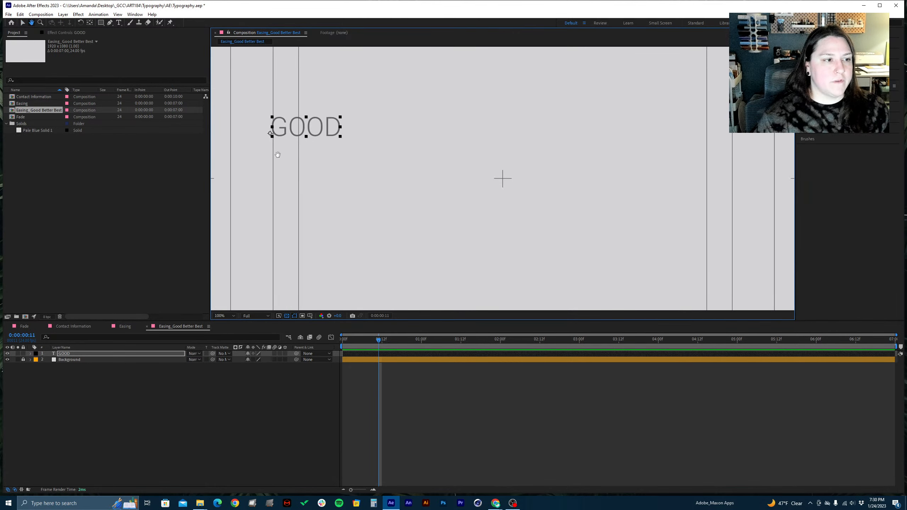
pyautogui.moveTo(278, 154); pyautogui.dragTo(354, 241)
pyautogui.moveTo(322, 187); pyautogui.dragTo(725, 138)
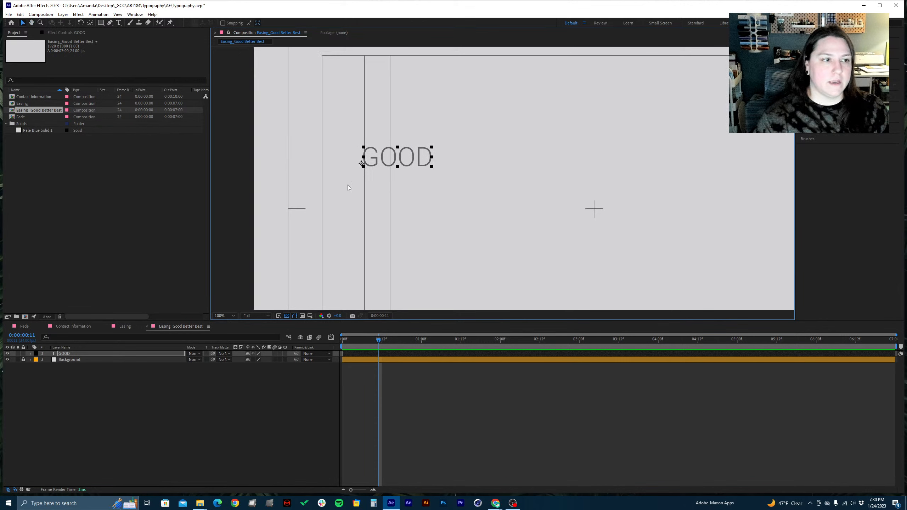
pyautogui.scroll(4, 346, 184)
pyautogui.moveTo(335, 173); pyautogui.dragTo(711, 187)
pyautogui.moveTo(454, 152); pyautogui.dragTo(467, 208)
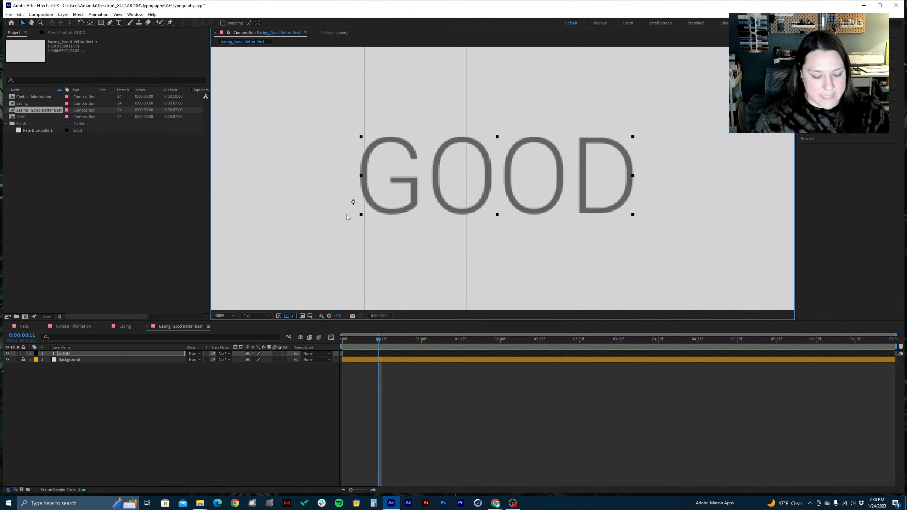
pyautogui.press('y')
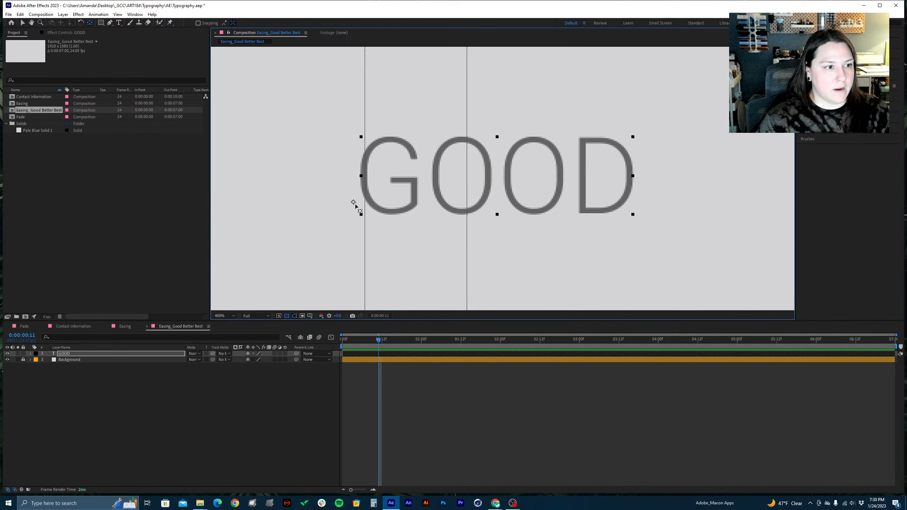
pyautogui.moveTo(353, 203); pyautogui.dragTo(361, 214)
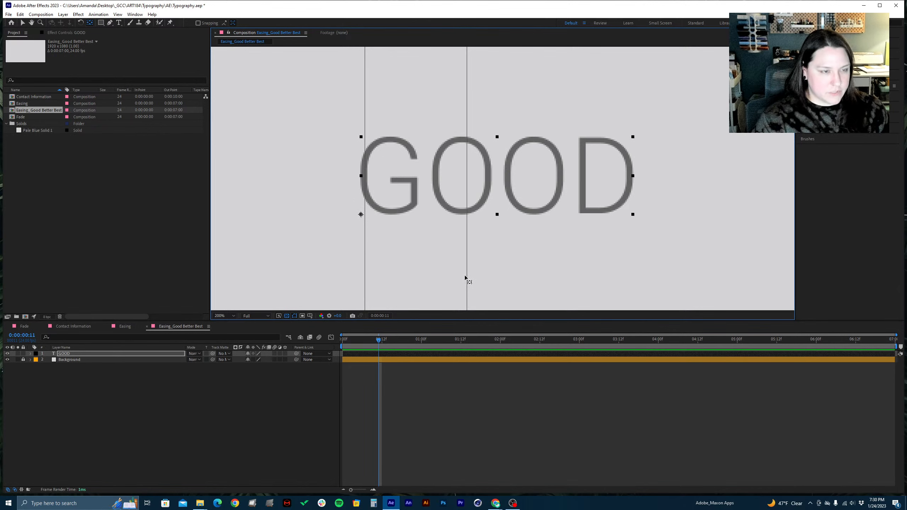
pyautogui.scroll(-4, 465, 278)
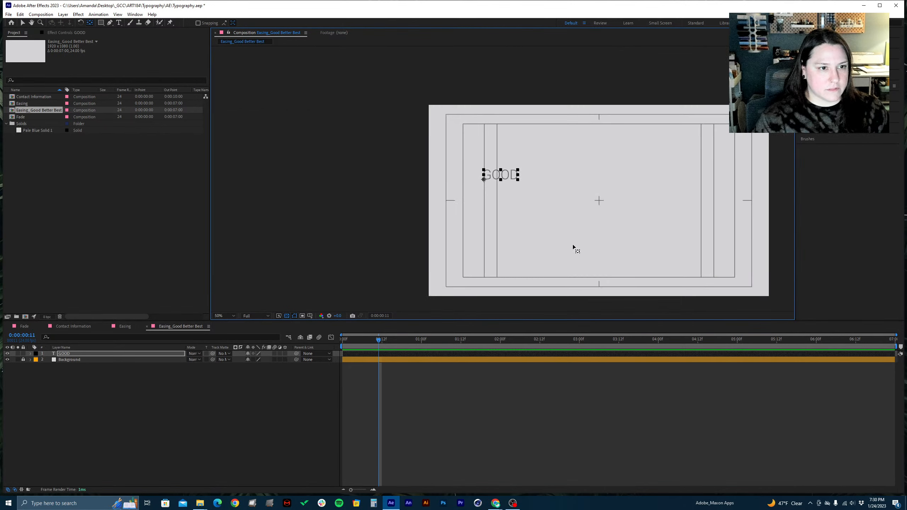
pyautogui.moveTo(572, 244); pyautogui.dragTo(475, 235)
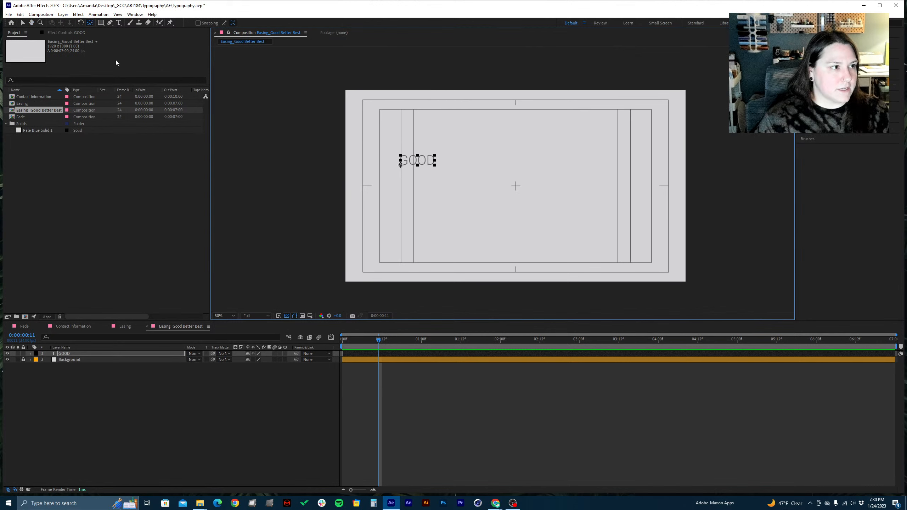
pyautogui.press('v')
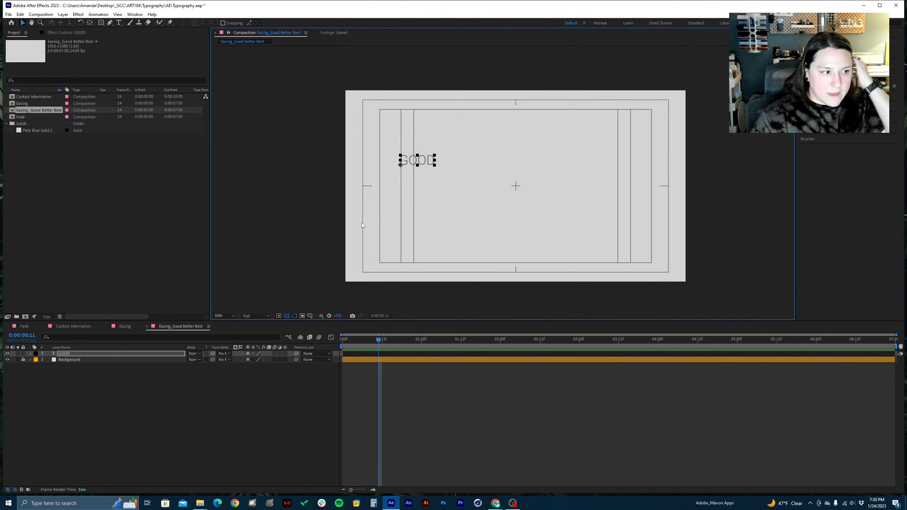
# Change the label color of the GOOD layer to Green
pyautogui.click(83, 353)
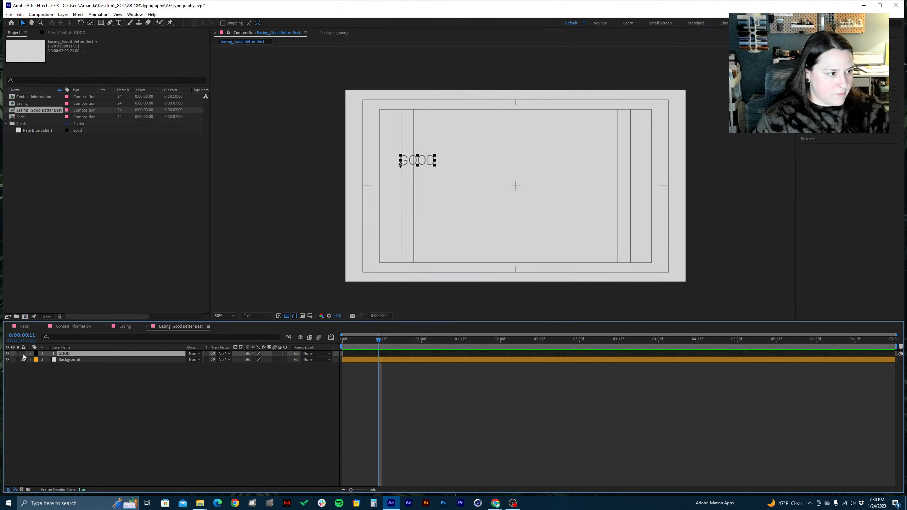
pyautogui.click(36, 353)
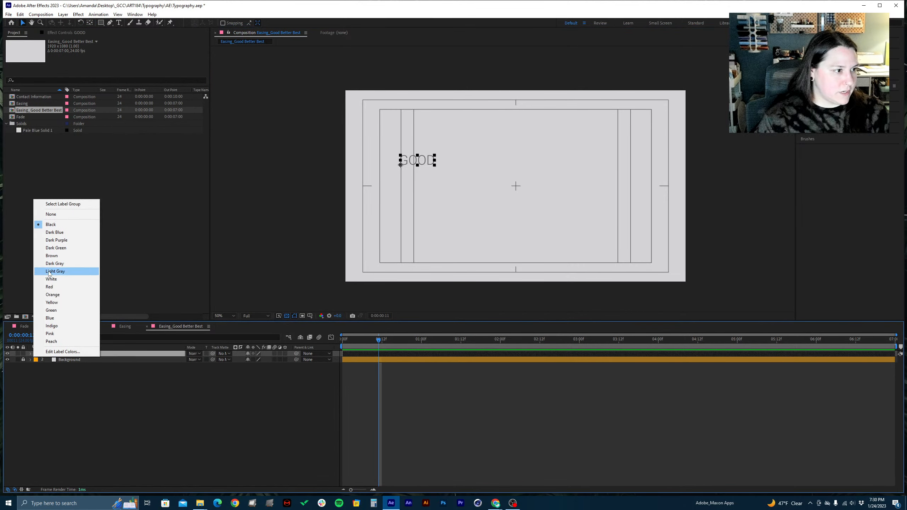
pyautogui.click(51, 310)
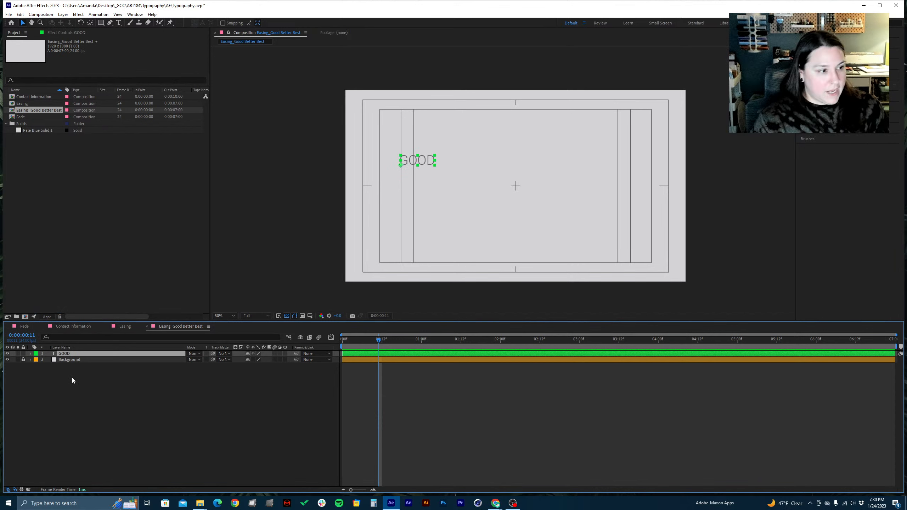
# Duplicate the GOOD text layer twice and delete the second copy, keeping one duplicate
pyautogui.hotkey('ctrl', 'd')
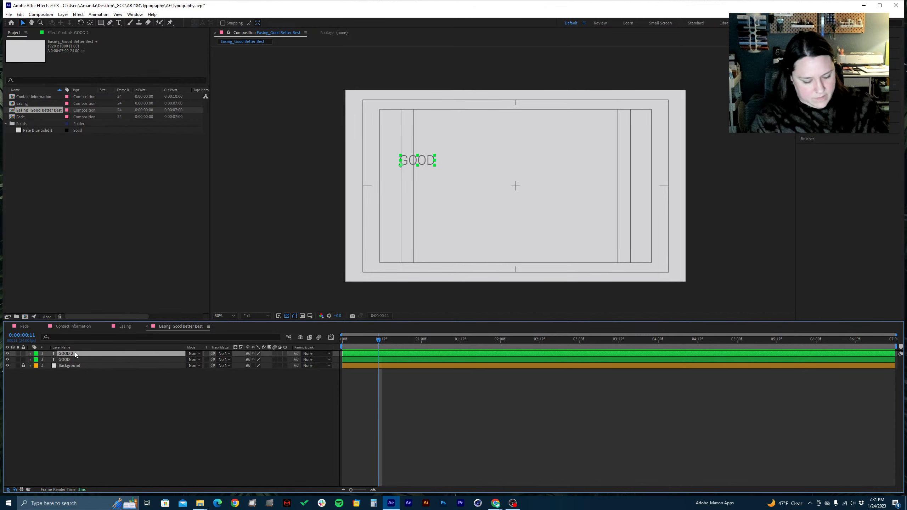
pyautogui.hotkey('ctrl', 'd')
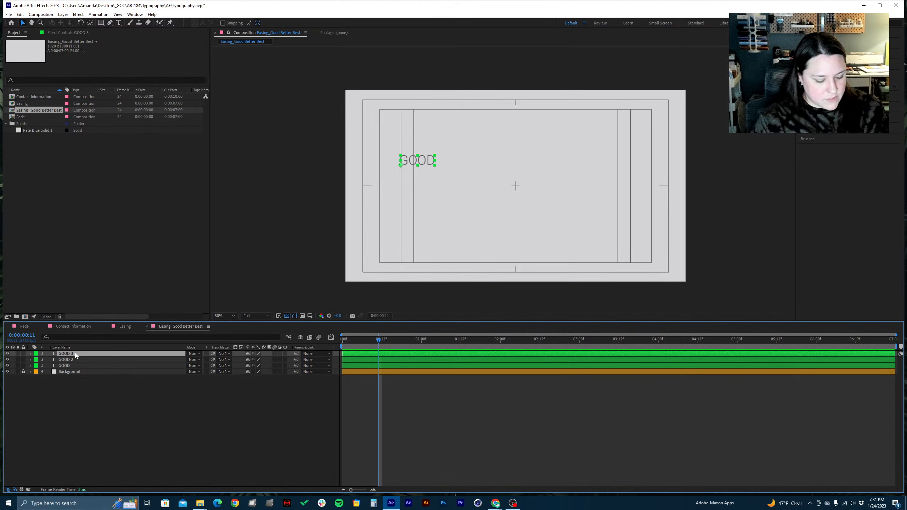
pyautogui.press('Delete')
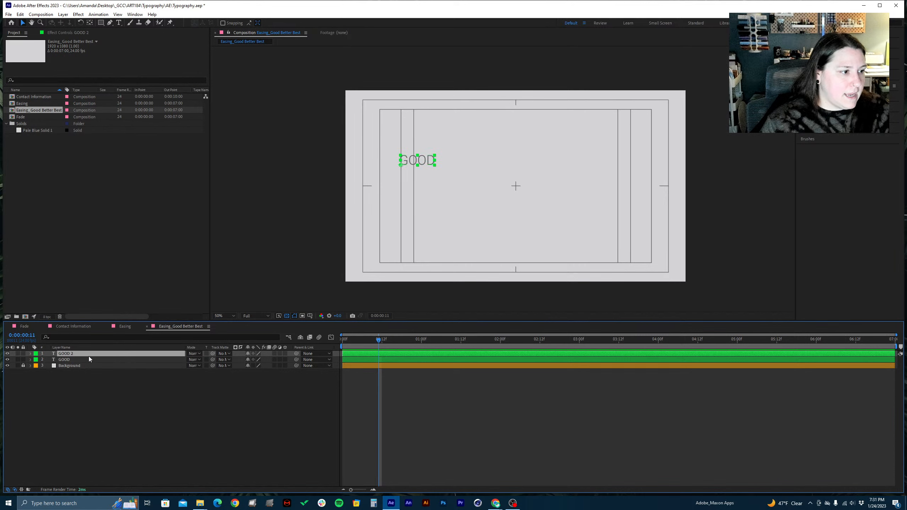
# Replace the text of the duplicated GOOD layer with BETTER in capitals
pyautogui.doubleClick(69, 353)
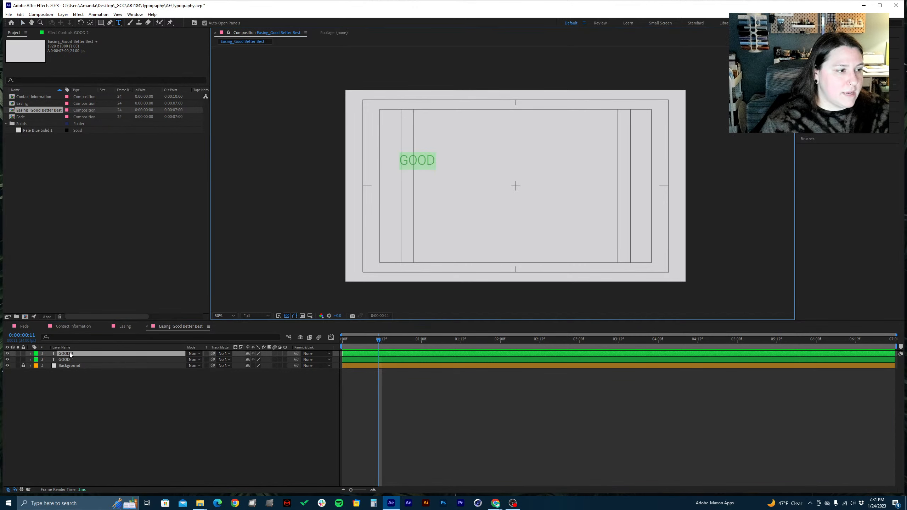
pyautogui.write('Bte')
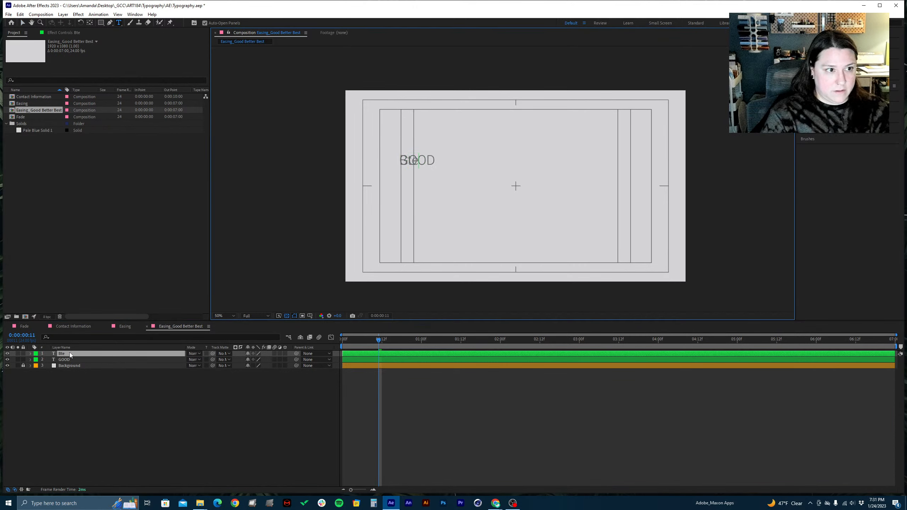
pyautogui.press('BackSpace')
pyautogui.press('BackSpace')
pyautogui.press('BackSpace')
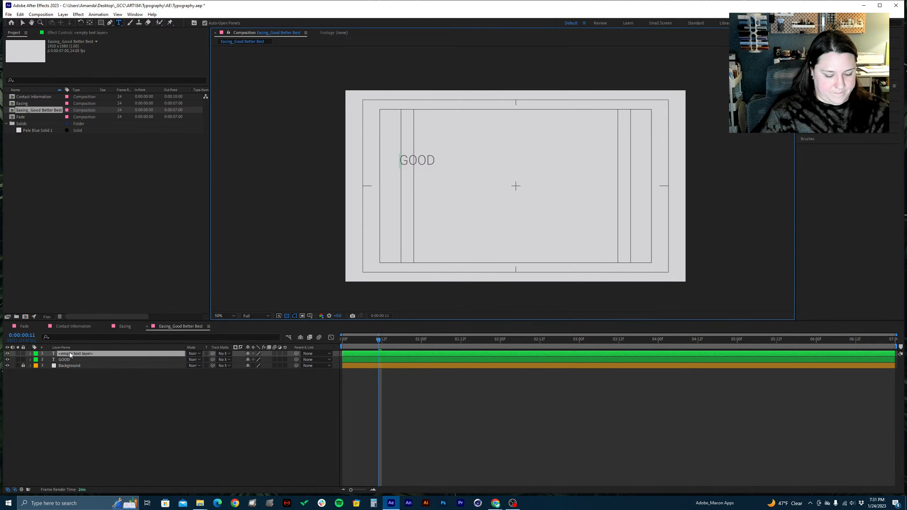
pyautogui.press('capslock')
pyautogui.write('BETTER')
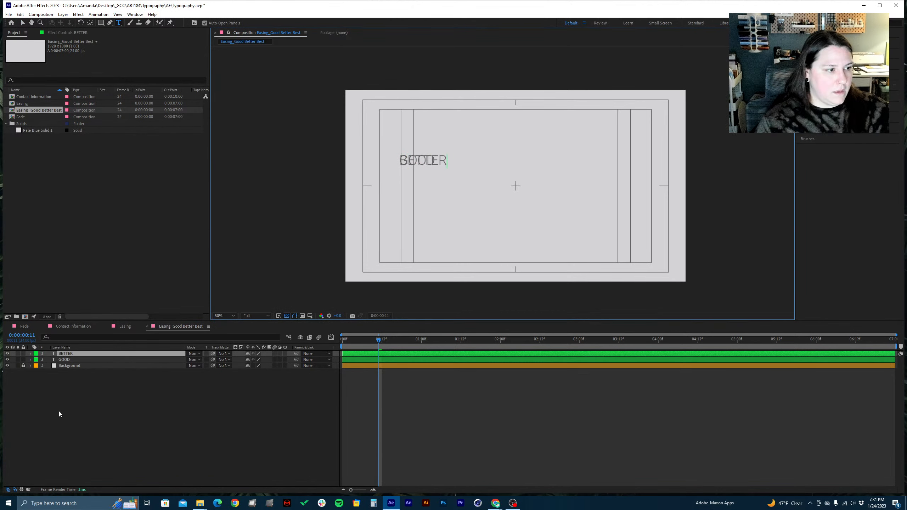
# Duplicate the BETTER text layer and replace the copy's text with BEST in capitals
pyautogui.click(59, 411)
pyautogui.click(70, 353)
pyautogui.hotkey('ctrl', 'd')
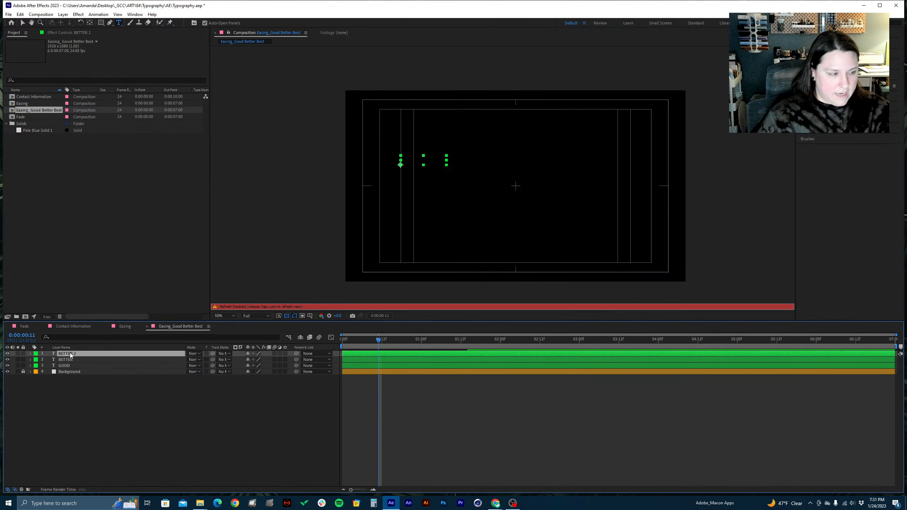
pyautogui.press('capslock')
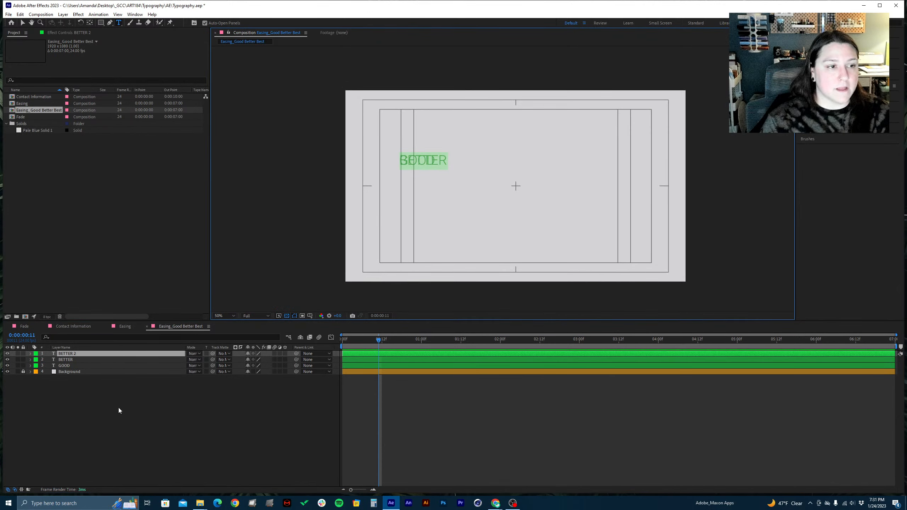
pyautogui.write('B')
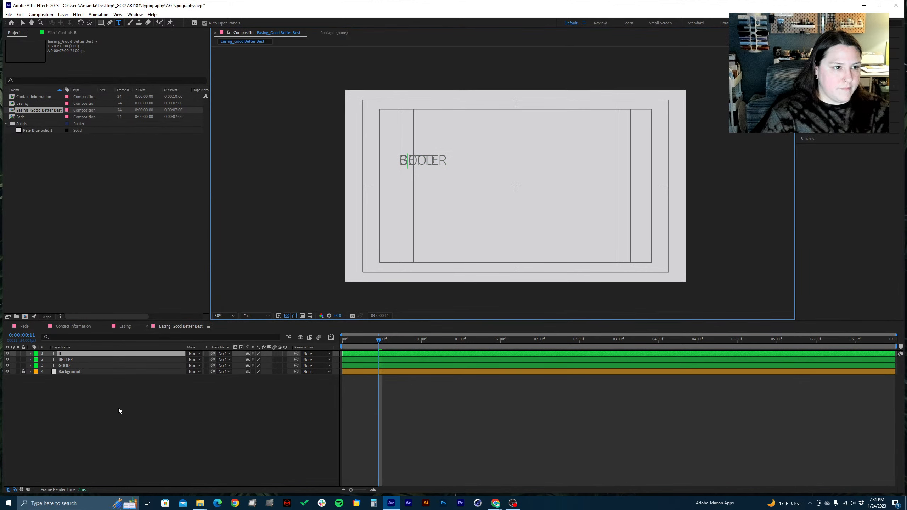
pyautogui.write('est')
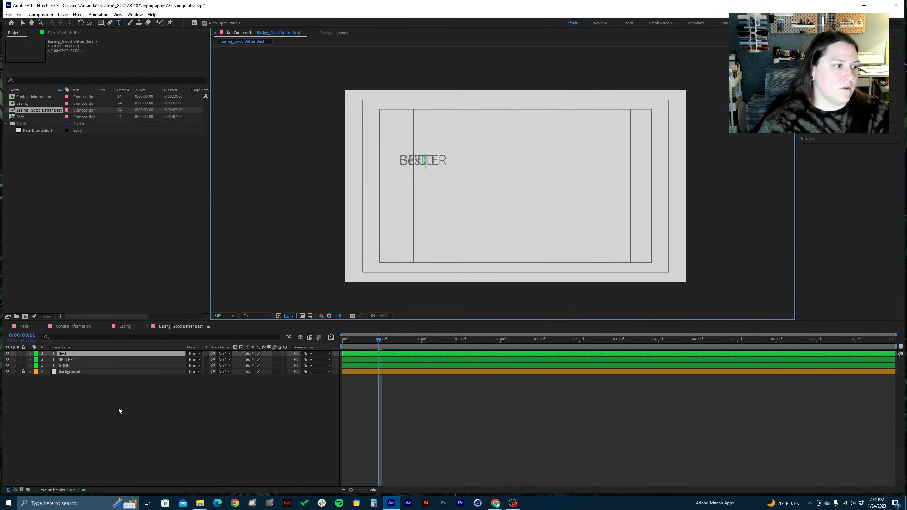
pyautogui.press('BackSpace')
pyautogui.press('BackSpace')
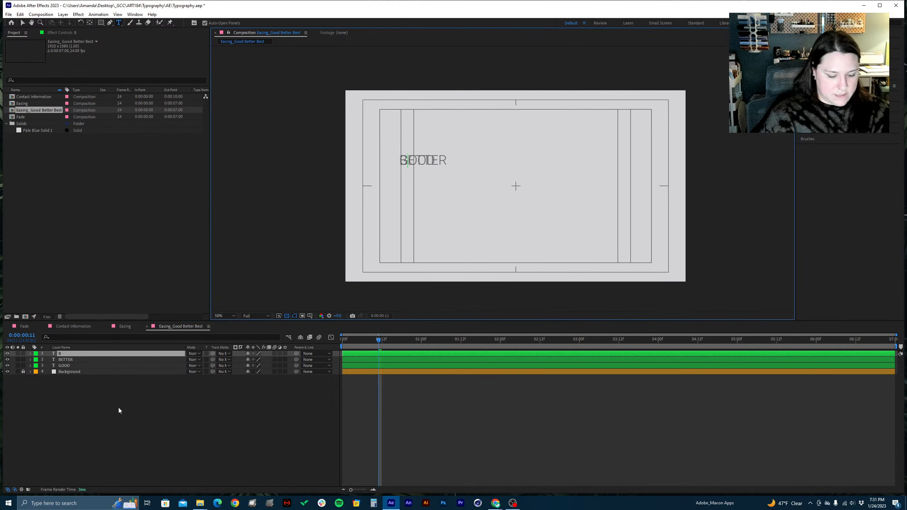
pyautogui.press('capslock')
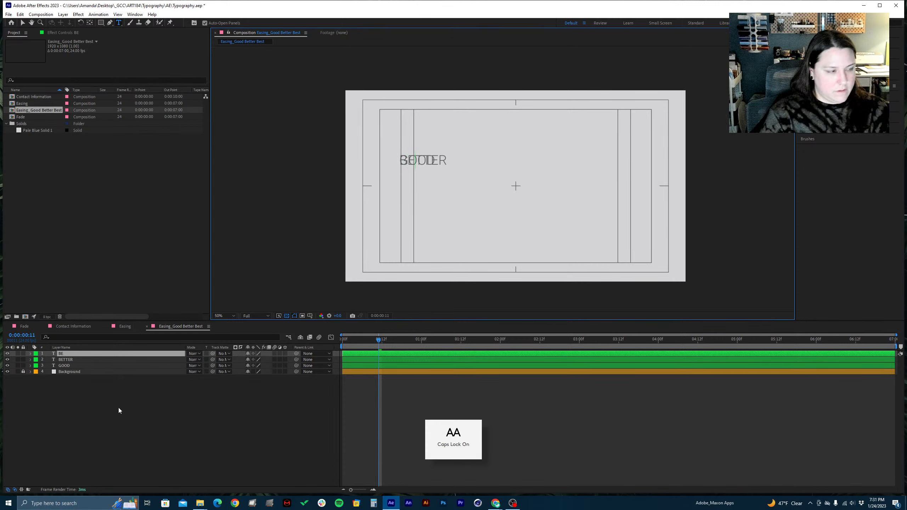
pyautogui.write('EST')
pyautogui.click(119, 404)
pyautogui.press('capslock')
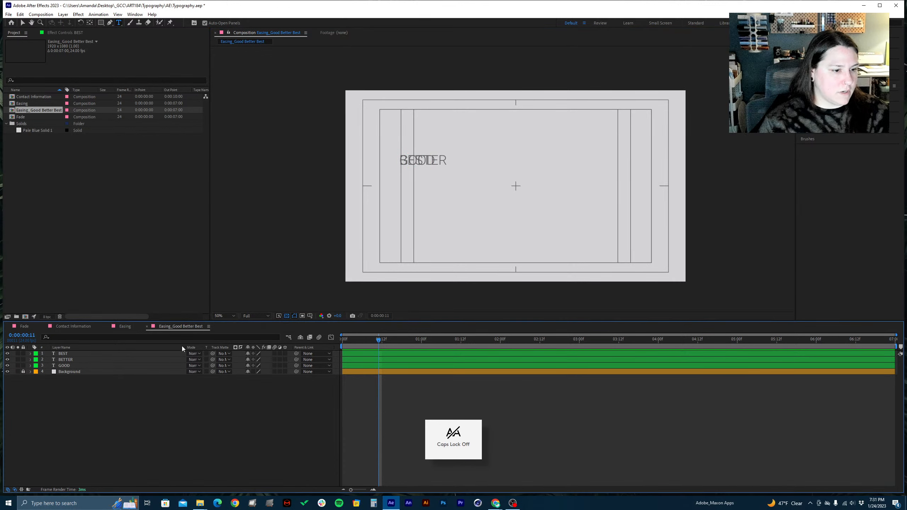
# Reorder the text layers as GOOD, BETTER, BEST from top to bottom, and solo the BETTER layer
pyautogui.click(68, 354)
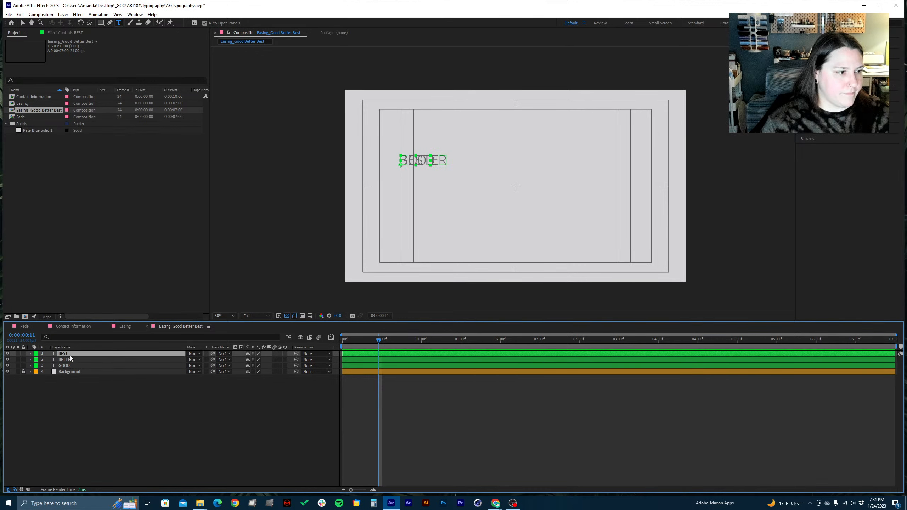
pyautogui.moveTo(71, 360); pyautogui.dragTo(69, 368)
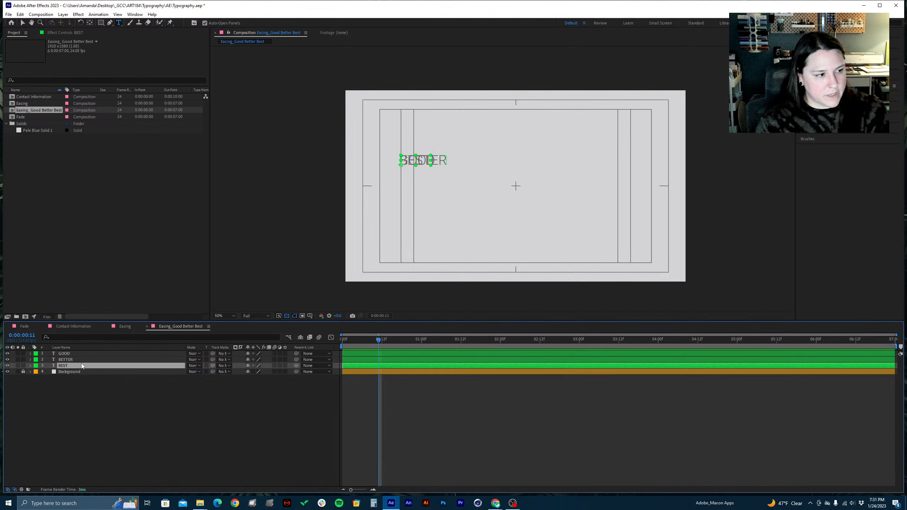
pyautogui.click(18, 359)
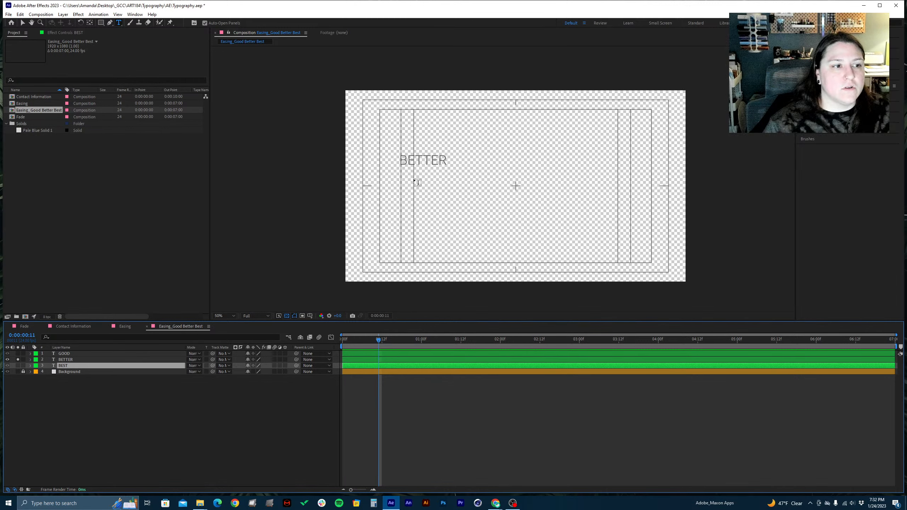
pyautogui.press('v')
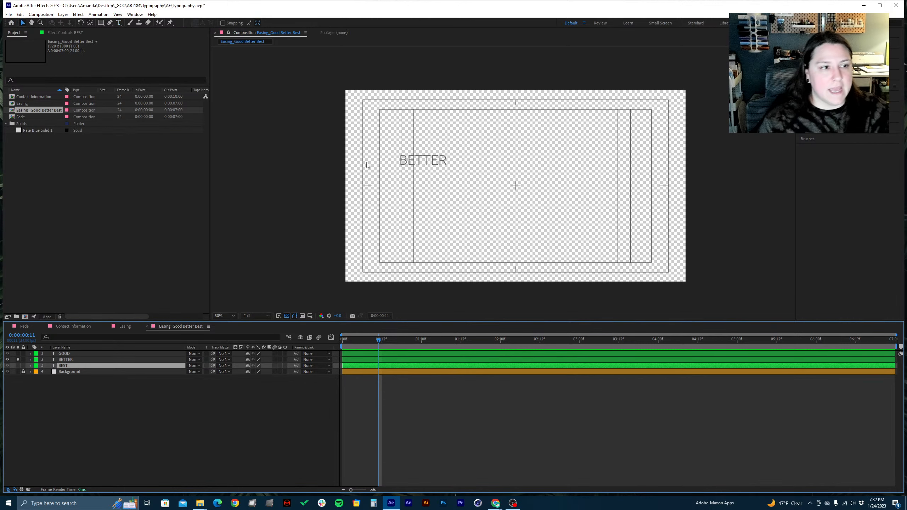
pyautogui.click(18, 372)
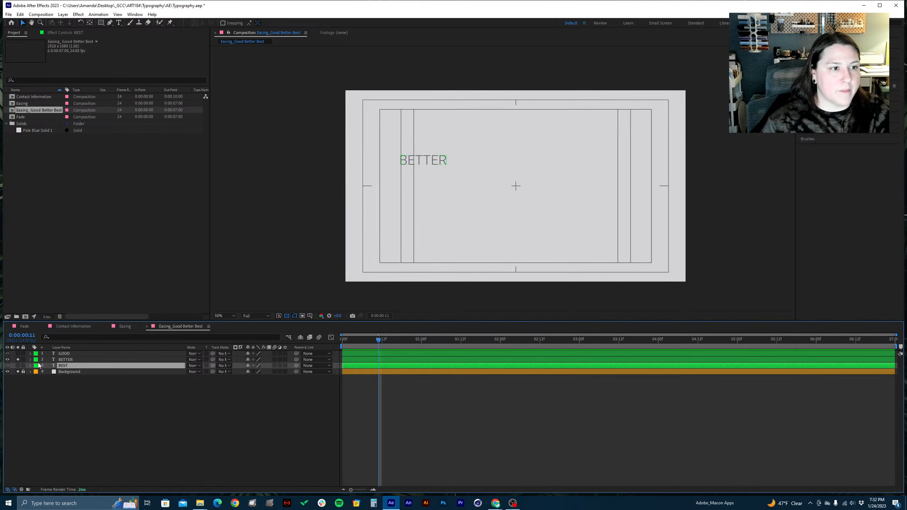
pyautogui.click(19, 372)
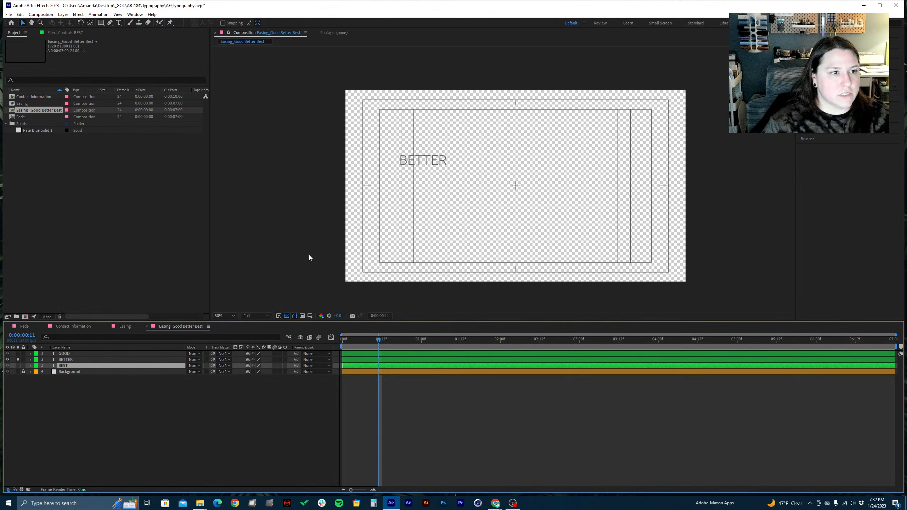
# Enlarge the BETTER text to about twice its size and set its font style to Medium
pyautogui.click(70, 355)
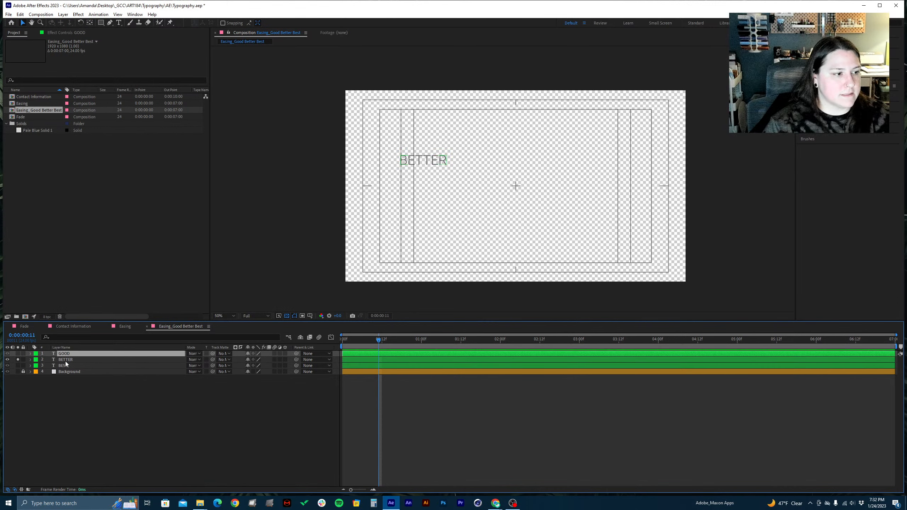
pyautogui.doubleClick(65, 360)
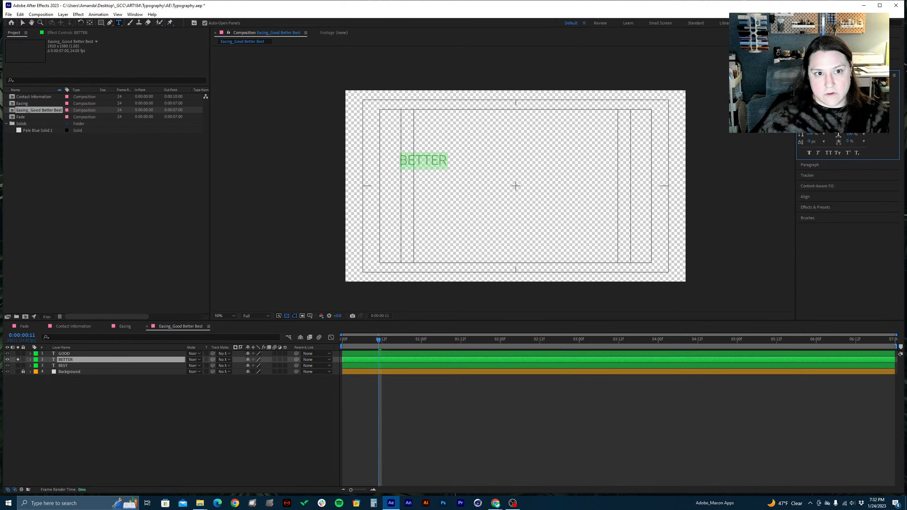
pyautogui.press('Return')
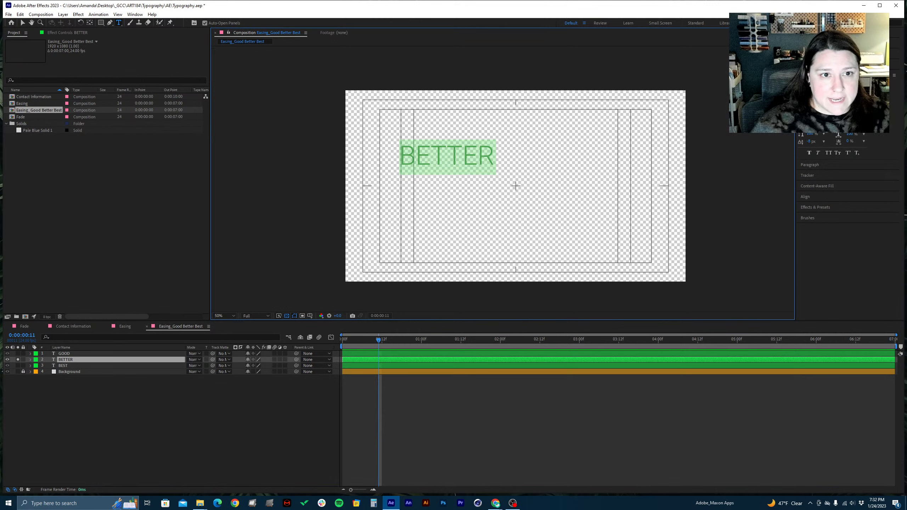
pyautogui.click(841, 93)
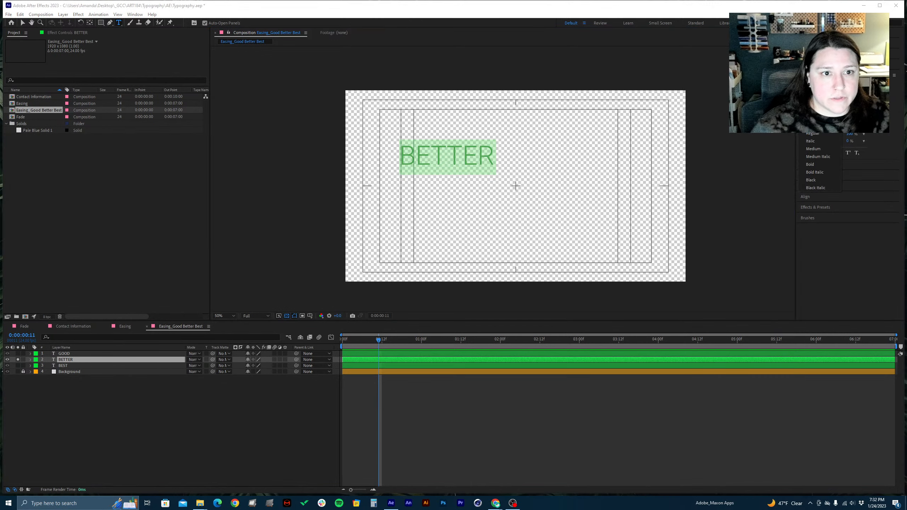
pyautogui.click(811, 148)
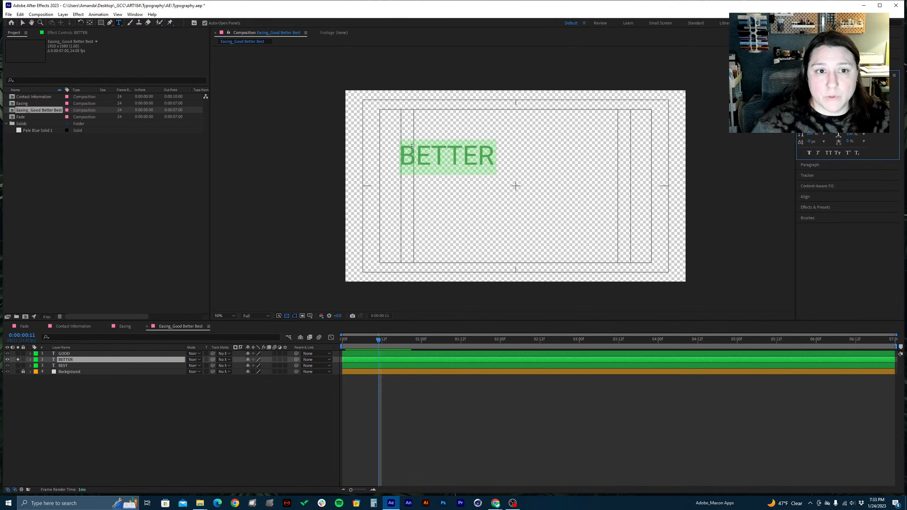
# Turn off solo for the BETTER layer and move its text straight down by about 165 px, below GOOD
pyautogui.rightClick(394, 226)
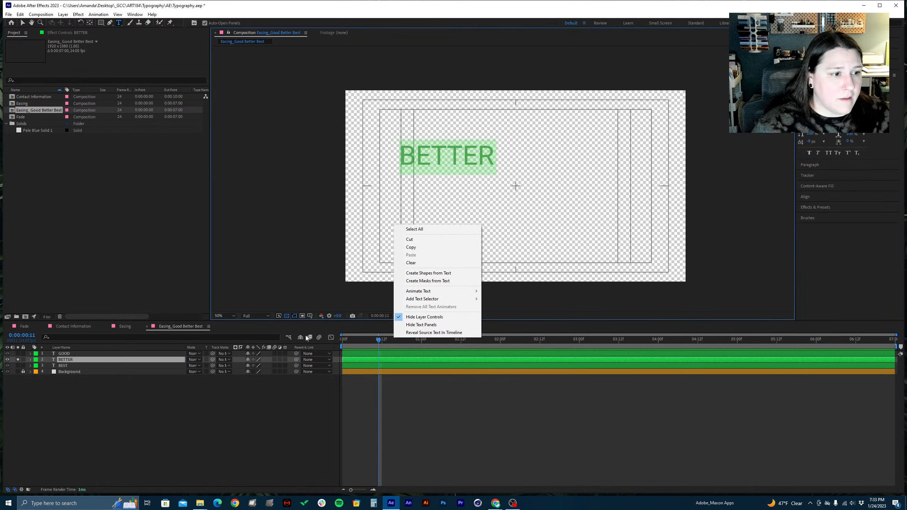
pyautogui.click(250, 444)
pyautogui.click(18, 359)
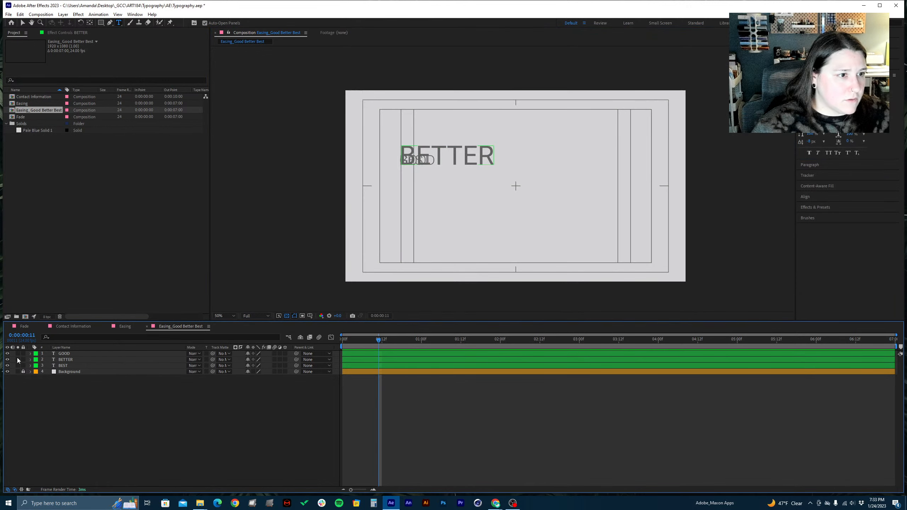
pyautogui.click(147, 362)
pyautogui.press('p')
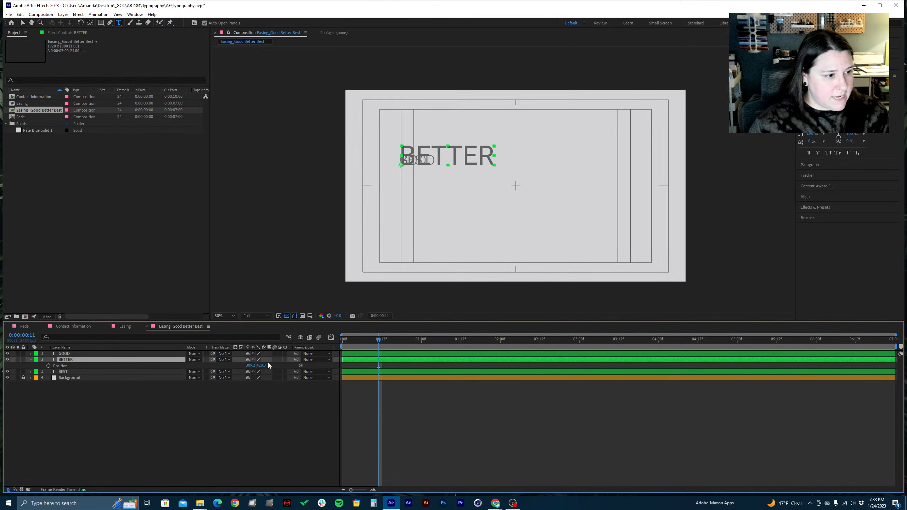
pyautogui.moveTo(261, 365); pyautogui.dragTo(334, 355)
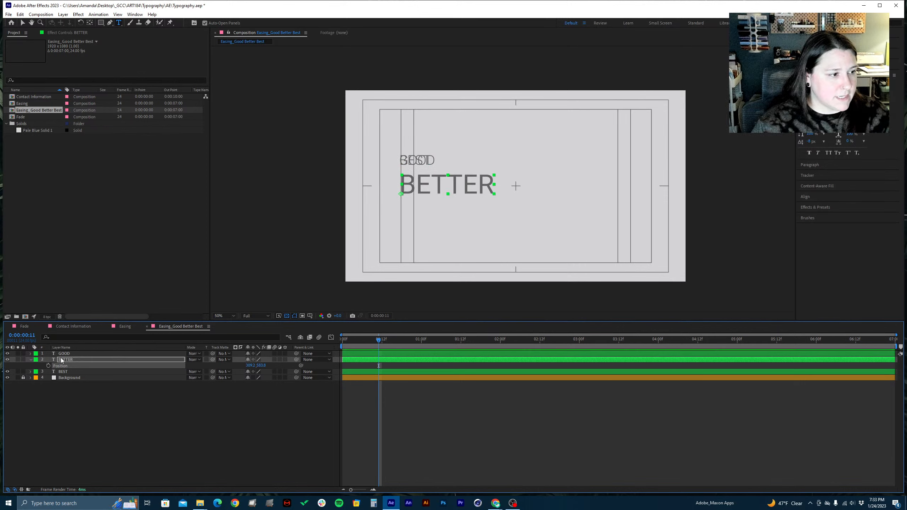
# Solo the BEST layer and set its font size to 300 px
pyautogui.click(18, 372)
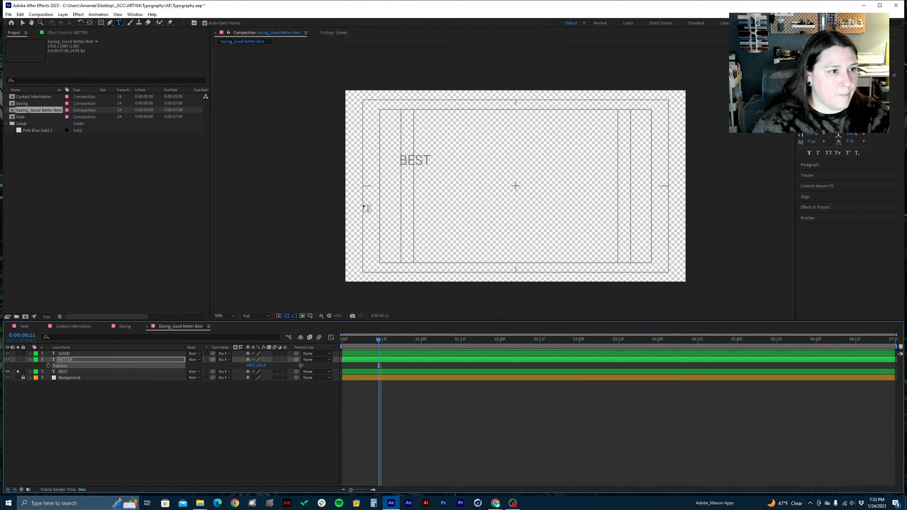
pyautogui.click(75, 371)
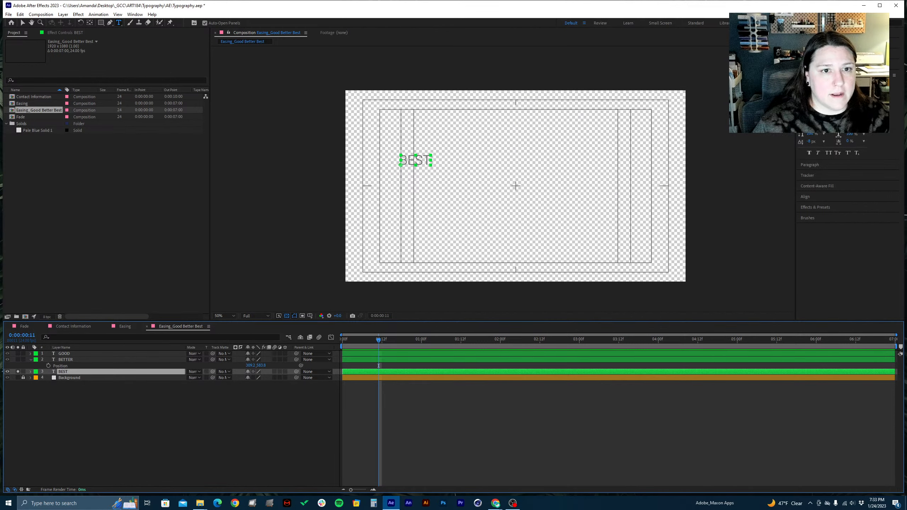
pyautogui.click(858, 93)
pyautogui.hotkey('ctrl', 'a')
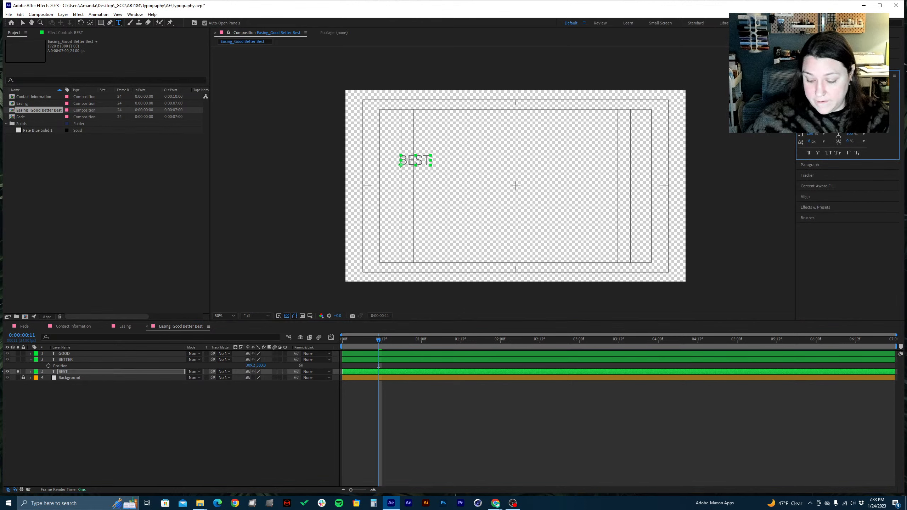
pyautogui.press('BackSpace')
pyautogui.press('BackSpace')
pyautogui.press('BackSpace')
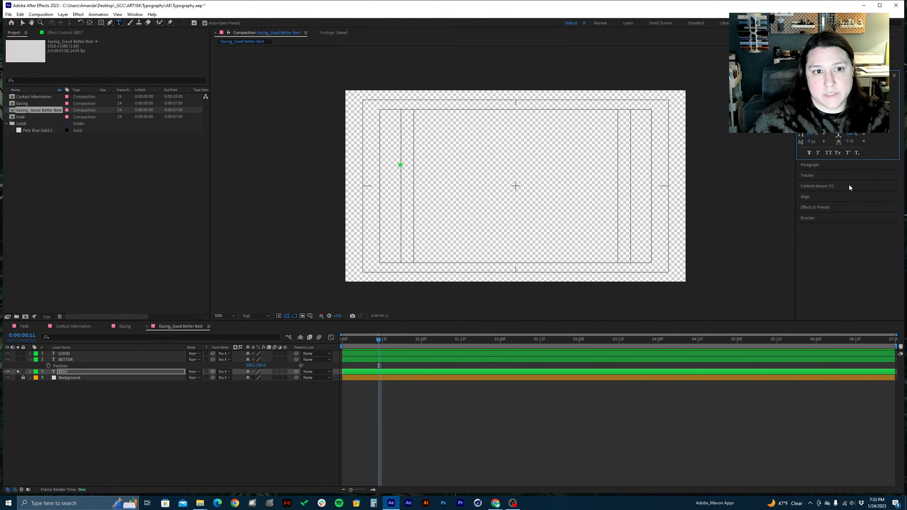
pyautogui.write('300')
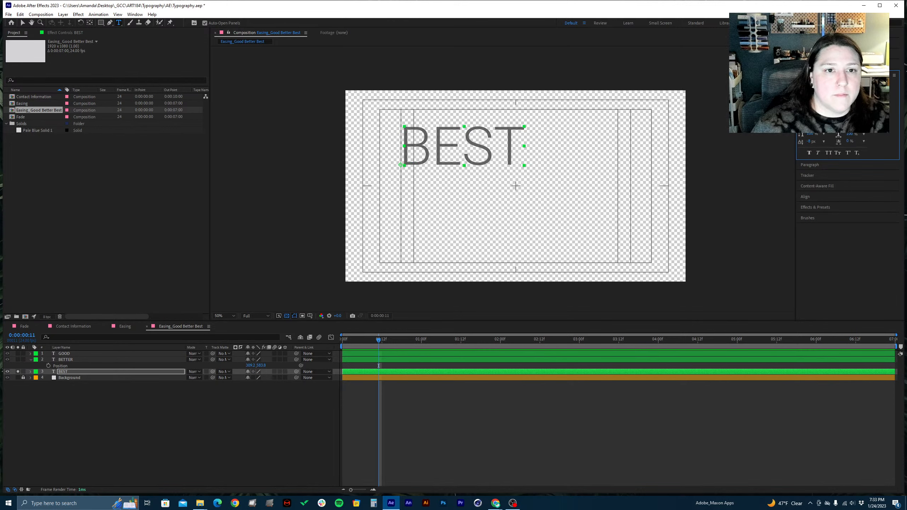
# Set the BEST text's font style to Bold and turn off solo for its layer
pyautogui.click(839, 93)
pyautogui.click(819, 164)
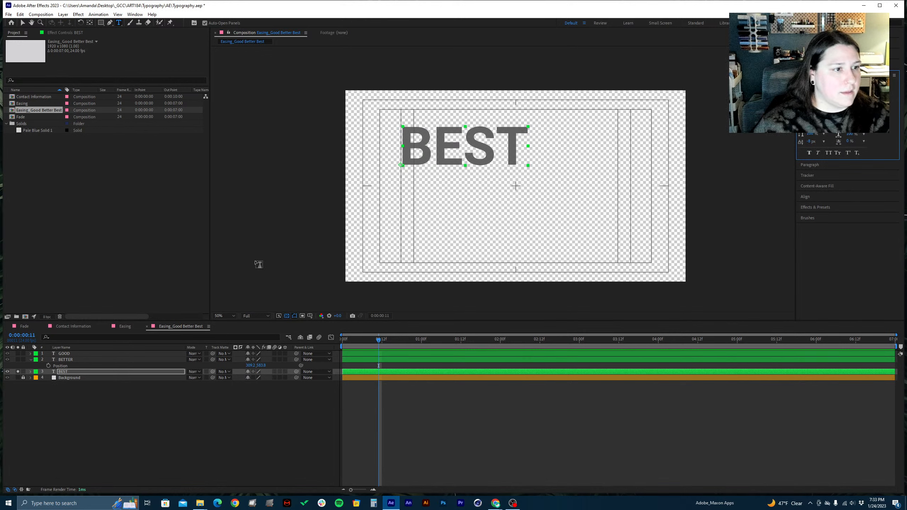
pyautogui.click(83, 402)
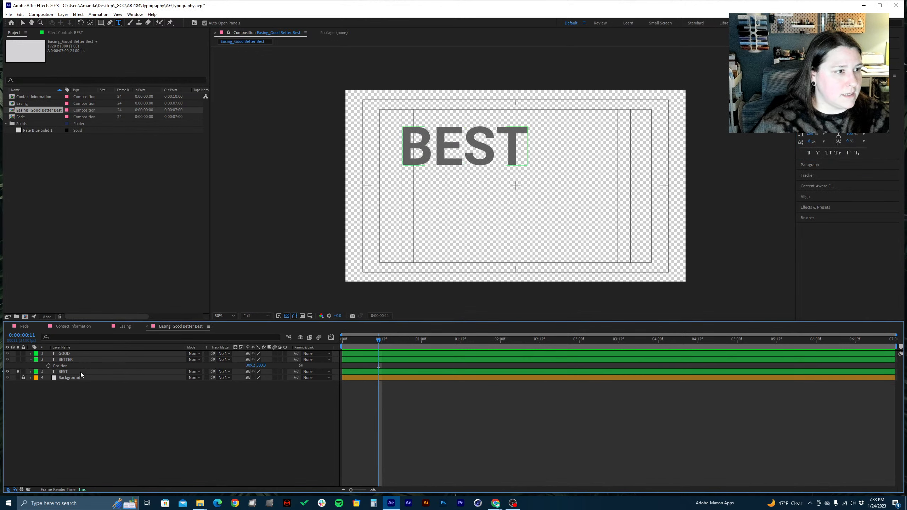
pyautogui.click(81, 371)
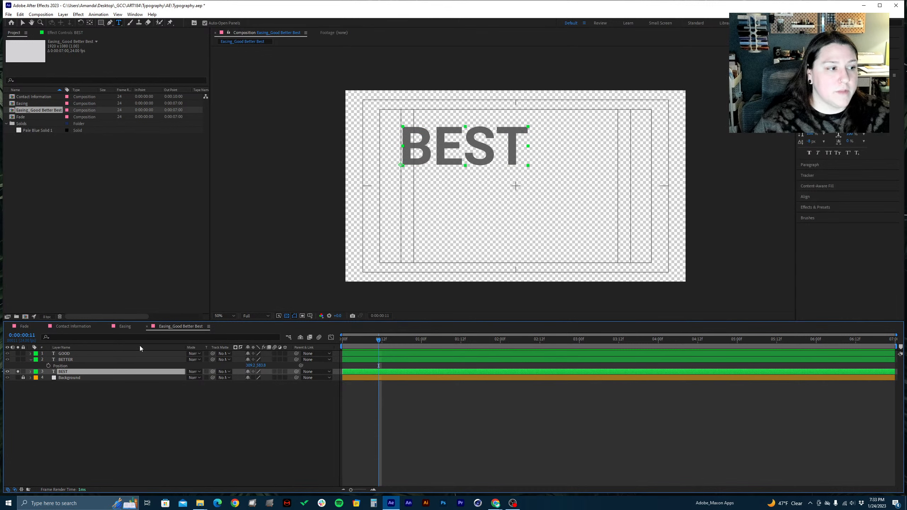
pyautogui.click(18, 372)
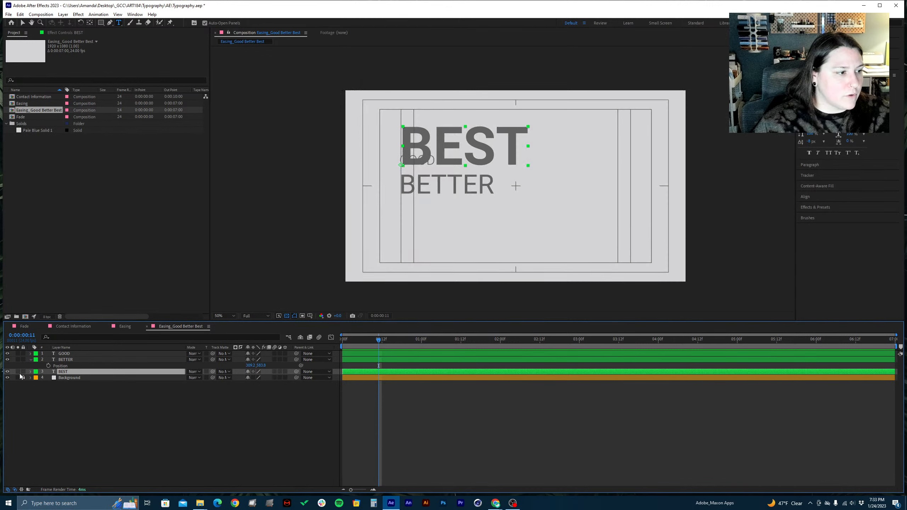
# Save the project, then move the BEST text straight down by about 445 px, below BETTER
pyautogui.hotkey('ctrl', 's')
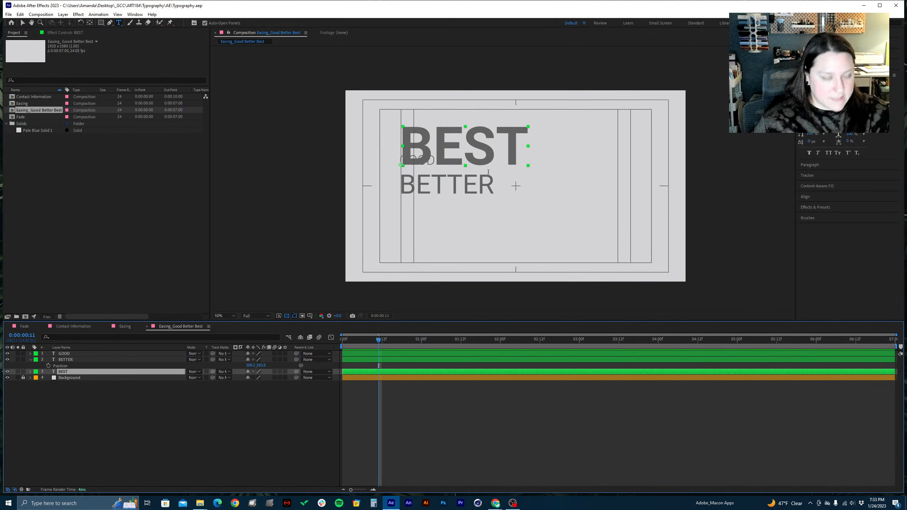
pyautogui.press('v')
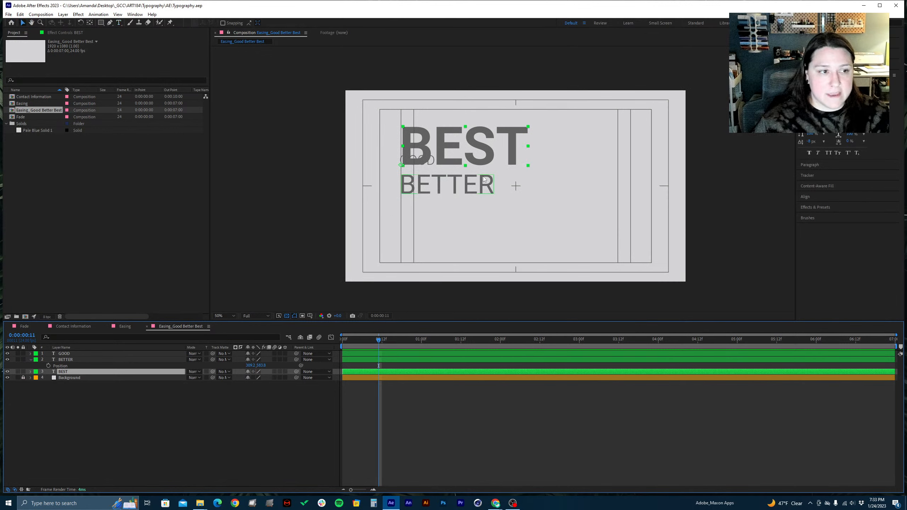
pyautogui.click(81, 355)
pyautogui.click(76, 374)
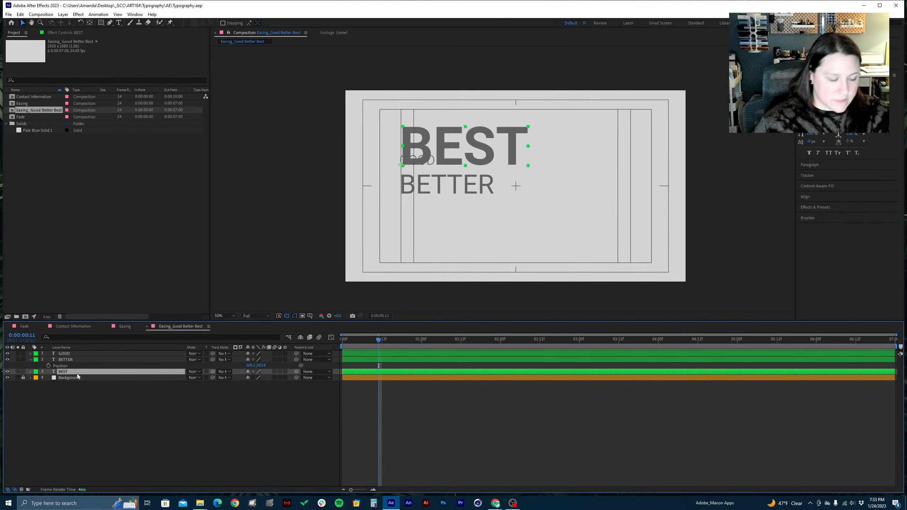
pyautogui.press('p')
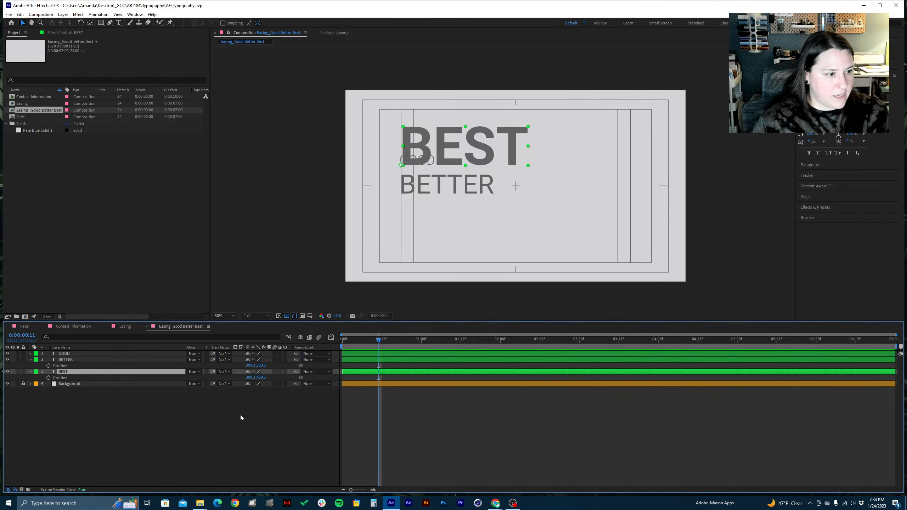
pyautogui.moveTo(265, 378); pyautogui.dragTo(452, 349)
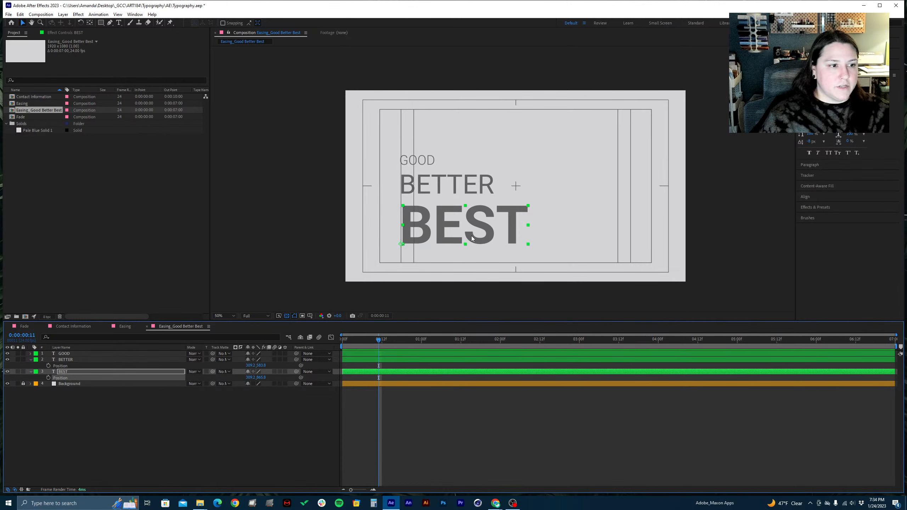
# Move the anchor points of the BEST and BETTER layers to the lower-left corner of each word's first letter
pyautogui.press('.')
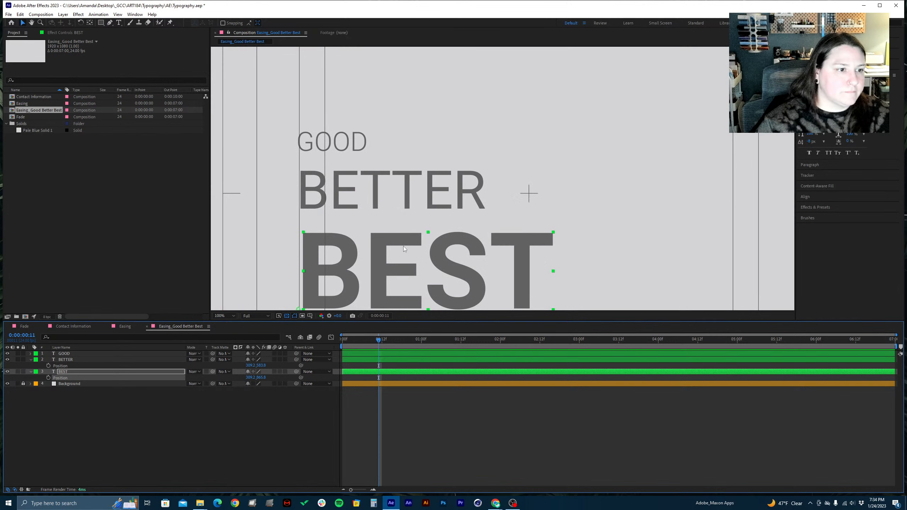
pyautogui.moveTo(338, 245); pyautogui.dragTo(386, 189)
pyautogui.press('y')
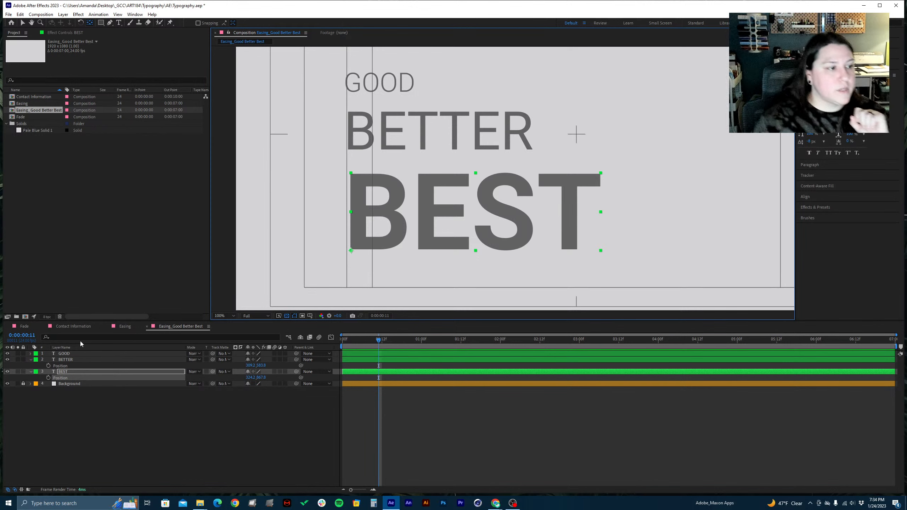
pyautogui.click(79, 356)
pyautogui.click(78, 365)
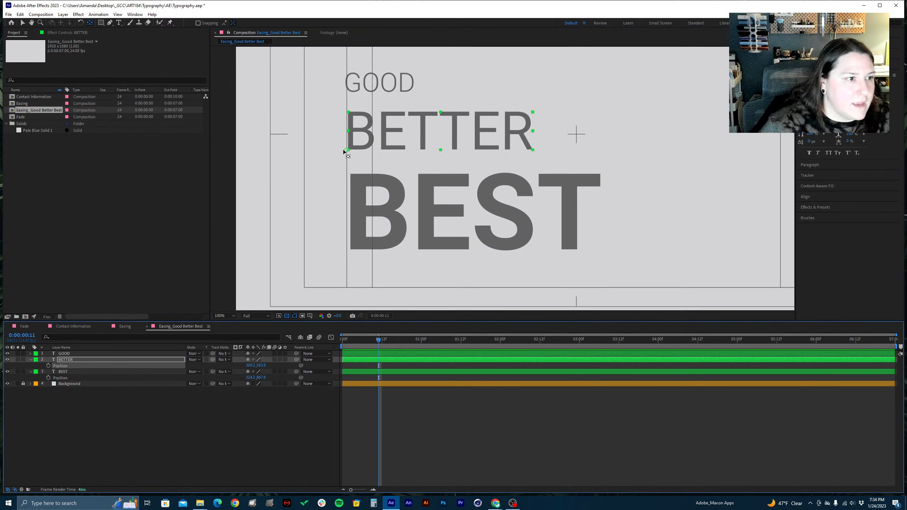
pyautogui.moveTo(347, 151); pyautogui.dragTo(349, 152)
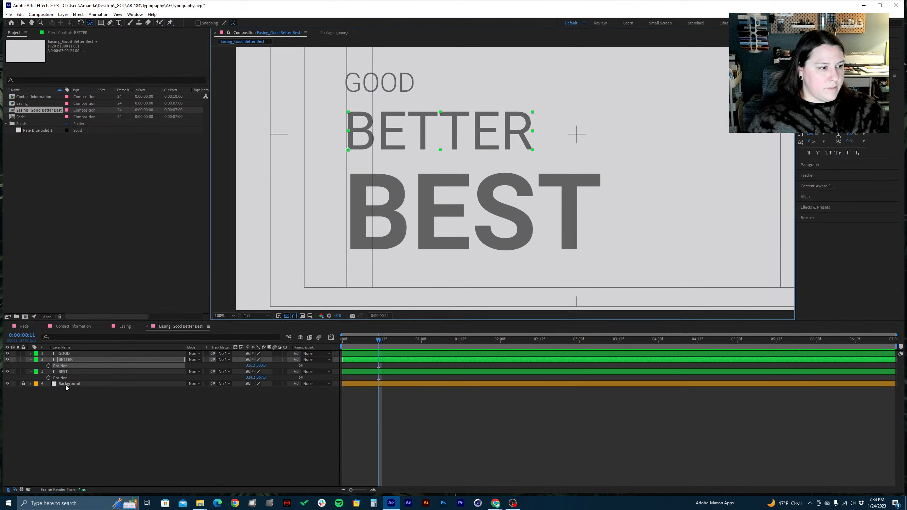
# Select the GOOD, BETTER and BEST layers together and align their left edges
pyautogui.click(66, 372)
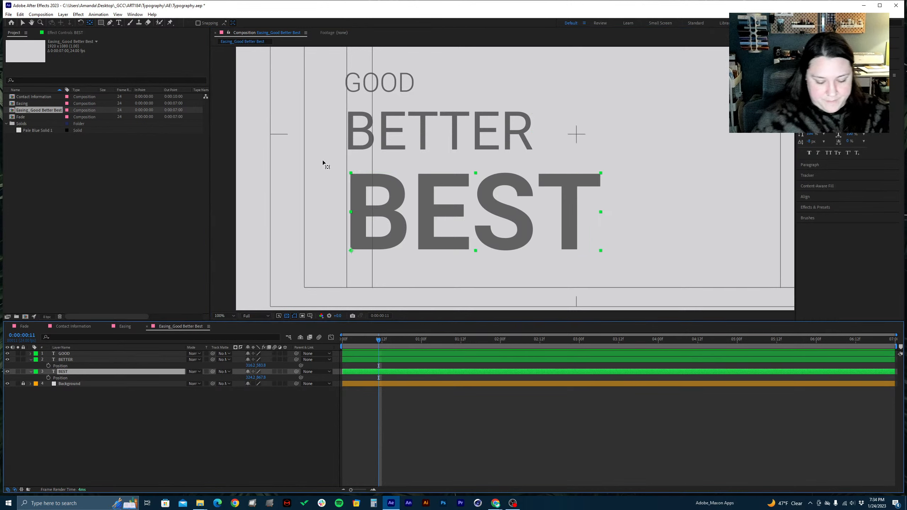
pyautogui.scroll(-1, 323, 161)
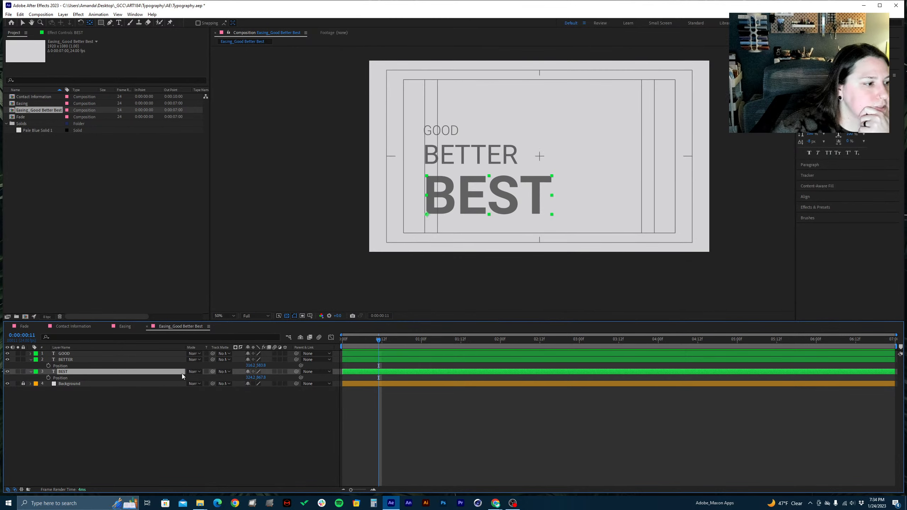
pyautogui.keyDown('shift'); pyautogui.click(75, 354); pyautogui.keyUp('shift')
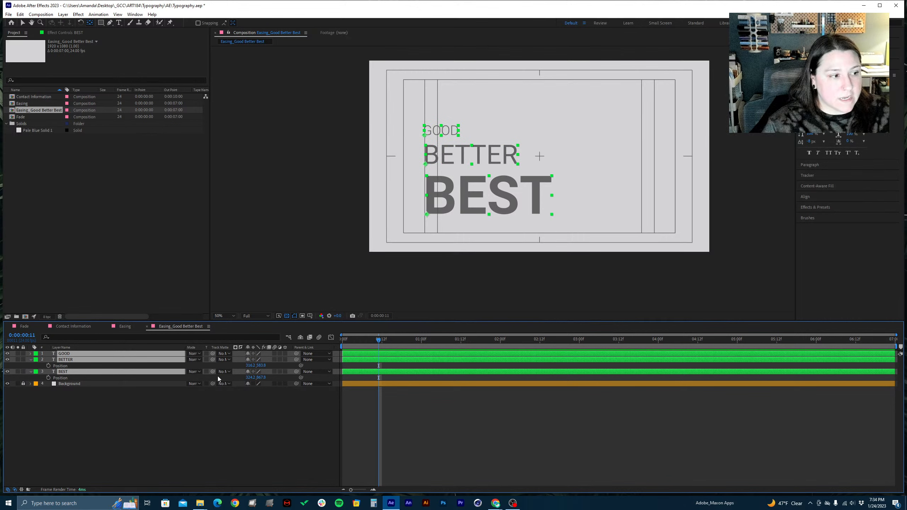
pyautogui.click(86, 431)
pyautogui.click(83, 371)
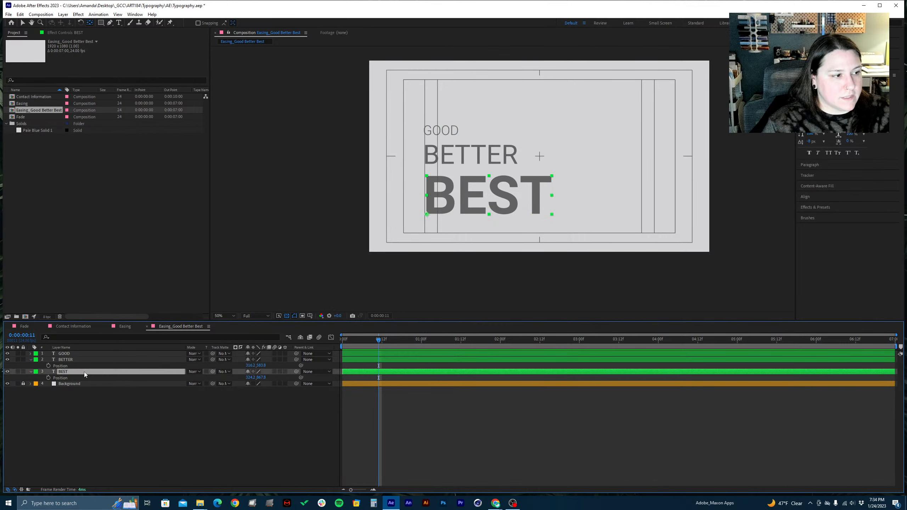
pyautogui.keyDown('shift'); pyautogui.click(81, 355); pyautogui.keyUp('shift')
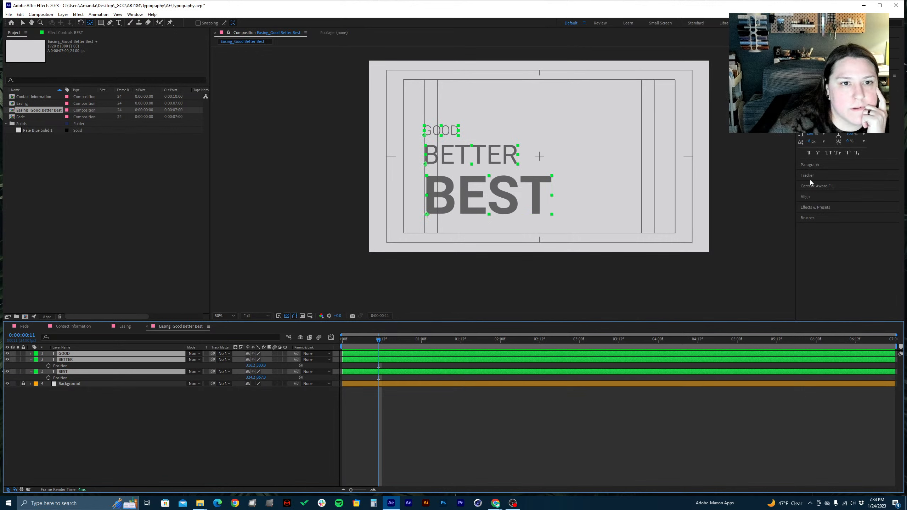
pyautogui.click(817, 198)
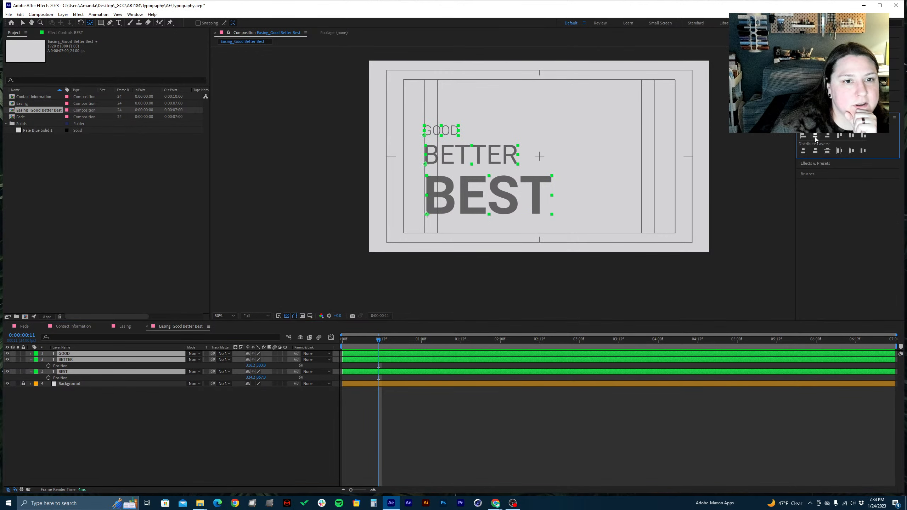
pyautogui.press('.')
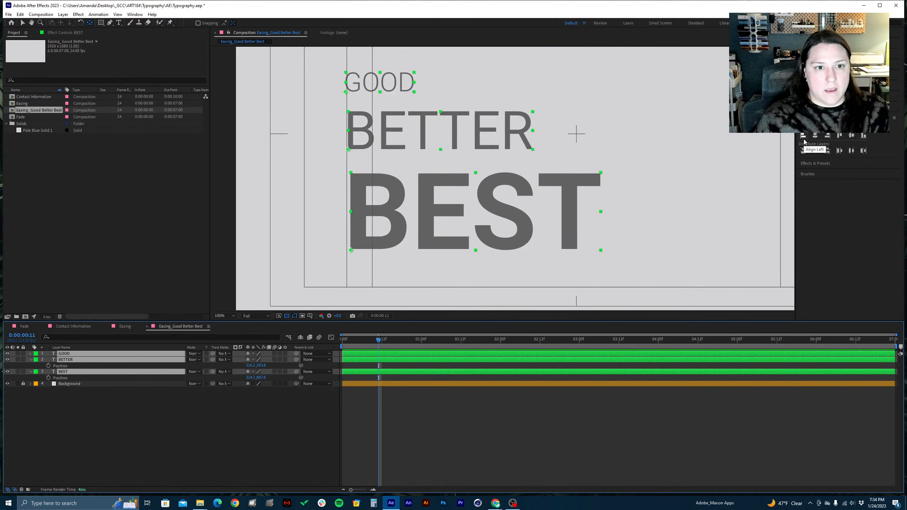
pyautogui.click(836, 174)
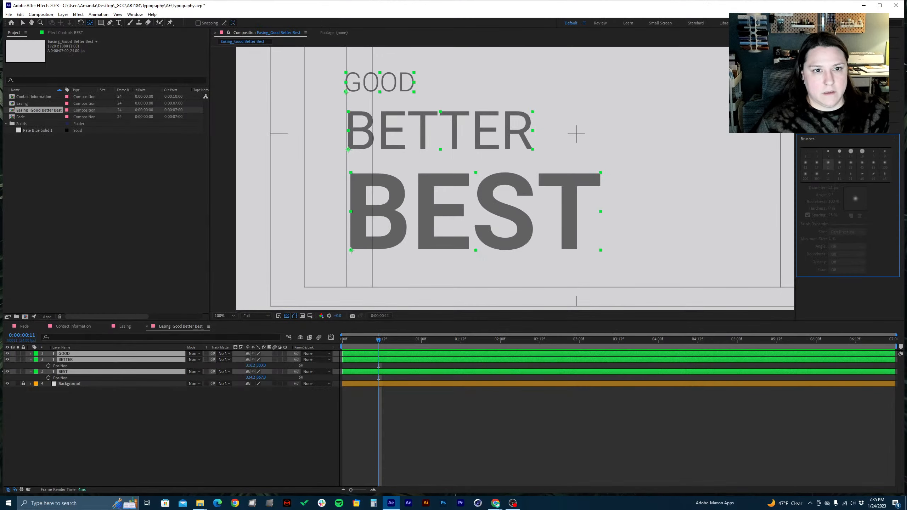
pyautogui.click(804, 121)
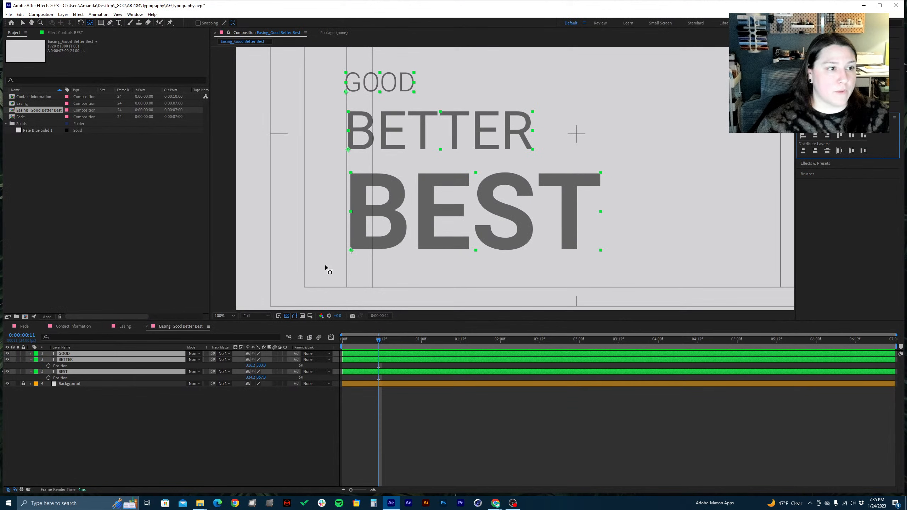
pyautogui.click(803, 135)
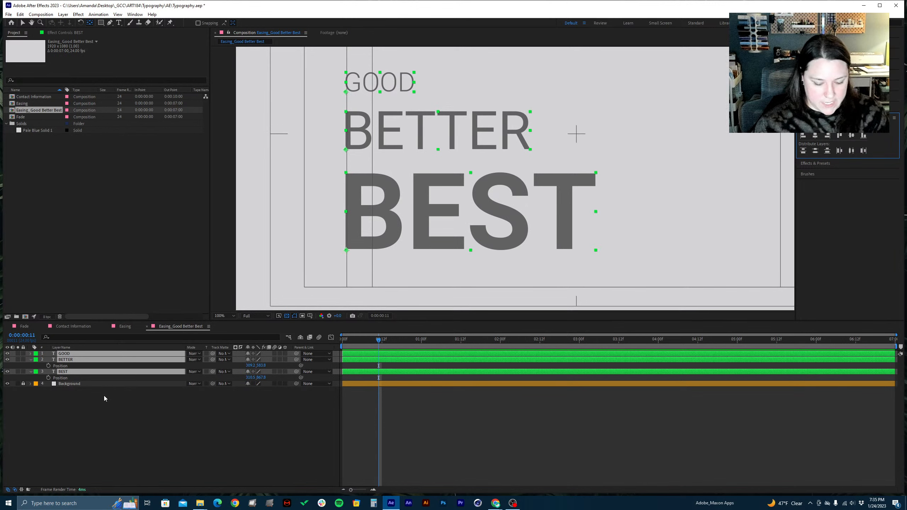
# Move all three text layers together about 109 px down and 117 px left, into the lower-left corner of the title-safe area
pyautogui.press('p')
pyautogui.press('p')
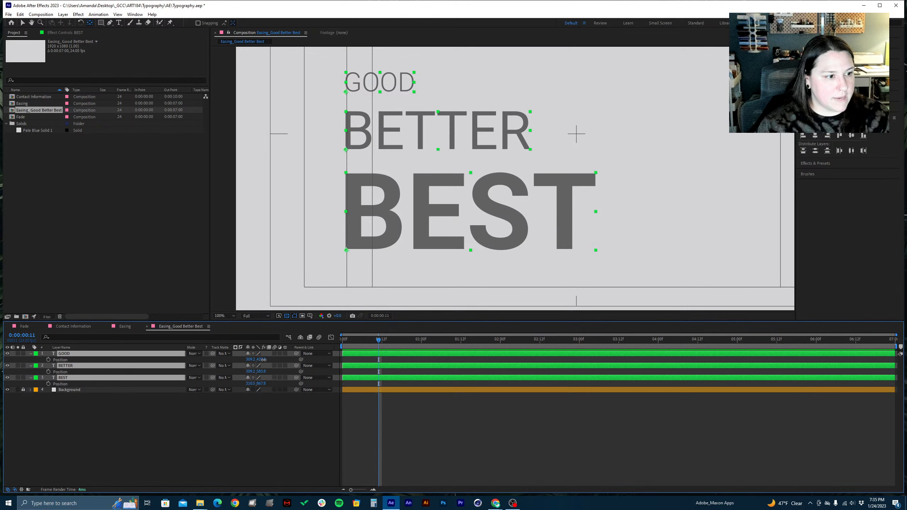
pyautogui.moveTo(259, 360); pyautogui.dragTo(317, 343)
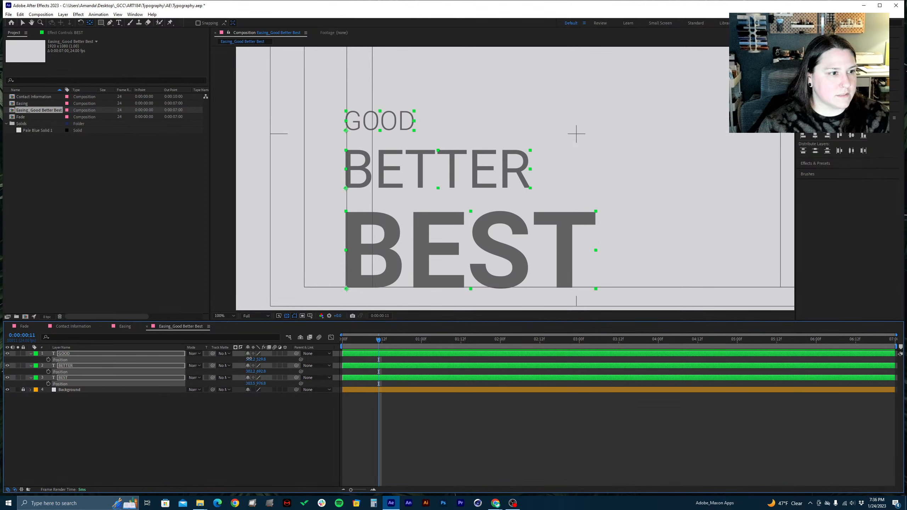
pyautogui.moveTo(249, 359); pyautogui.dragTo(215, 362)
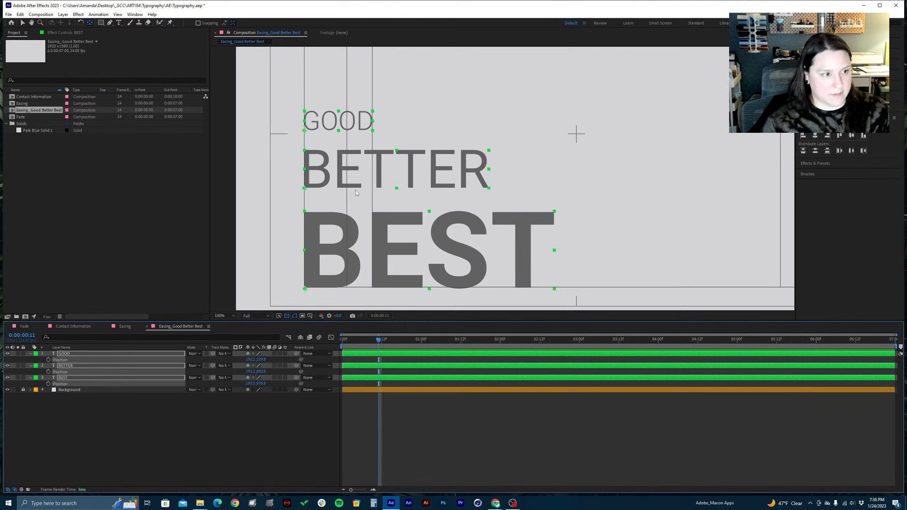
pyautogui.press('v')
pyautogui.click(541, 188)
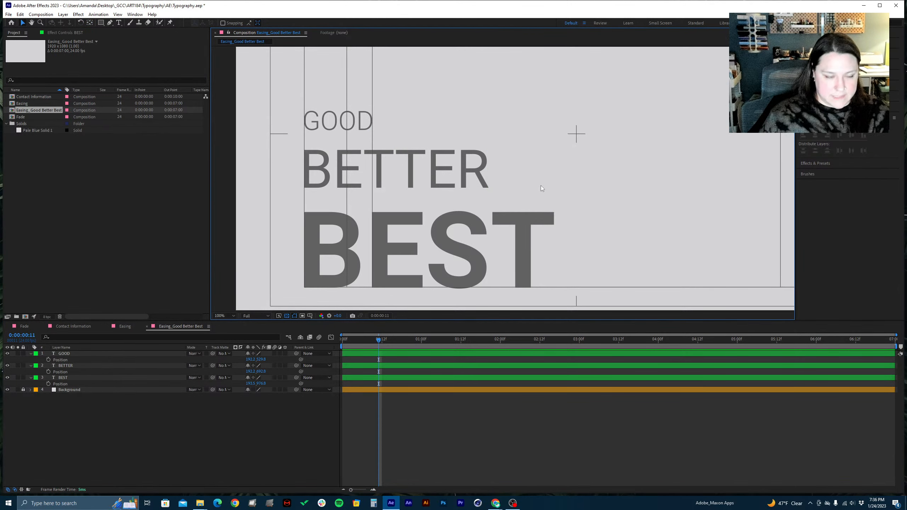
# Save the project with the repositioned three-word layout
pyautogui.press(',')
pyautogui.press(',')
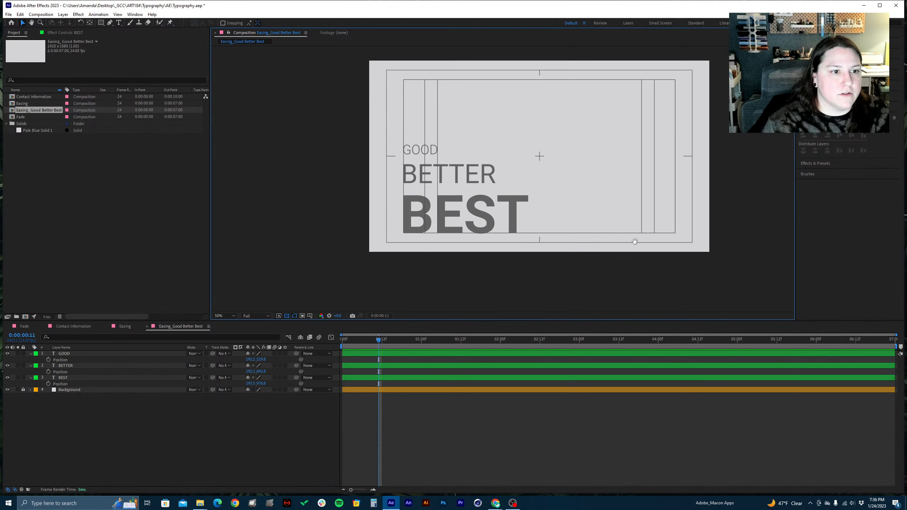
pyautogui.moveTo(634, 242); pyautogui.dragTo(565, 239)
pyautogui.moveTo(520, 211); pyautogui.dragTo(540, 214)
pyautogui.hotkey('ctrl', 's')
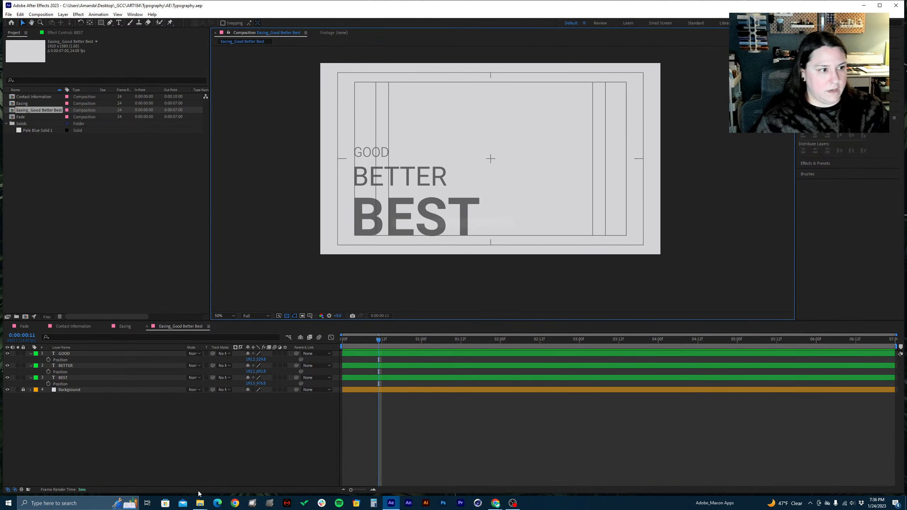
pyautogui.click(177, 430)
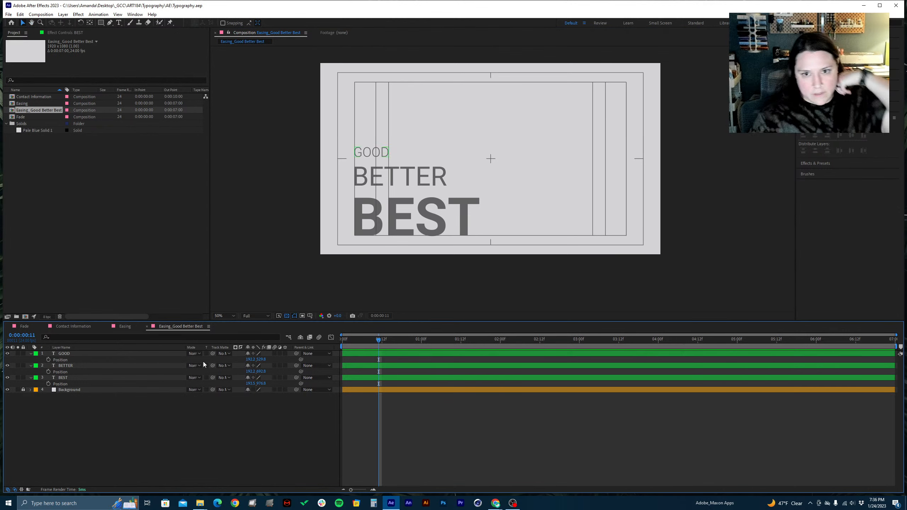
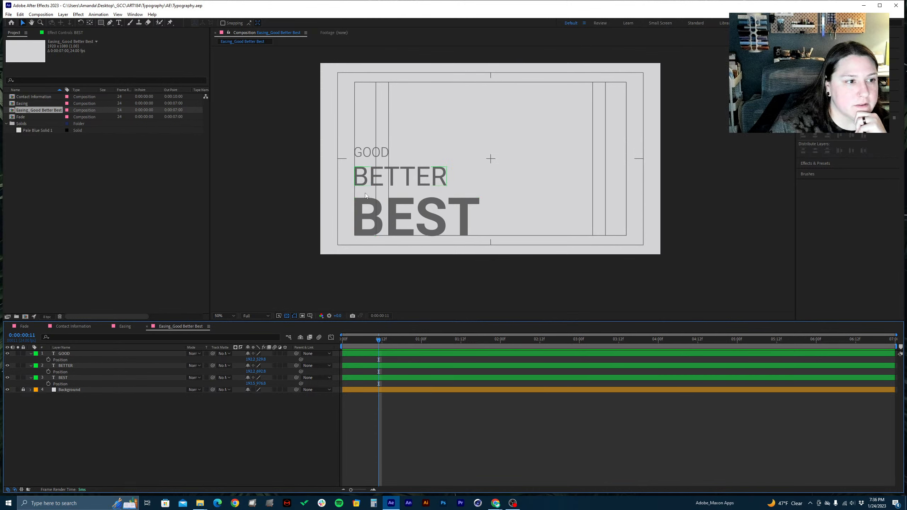
# Try to distribute the GOOD, BETTER and BEST layers evenly by their vertical centers
pyautogui.click(367, 155)
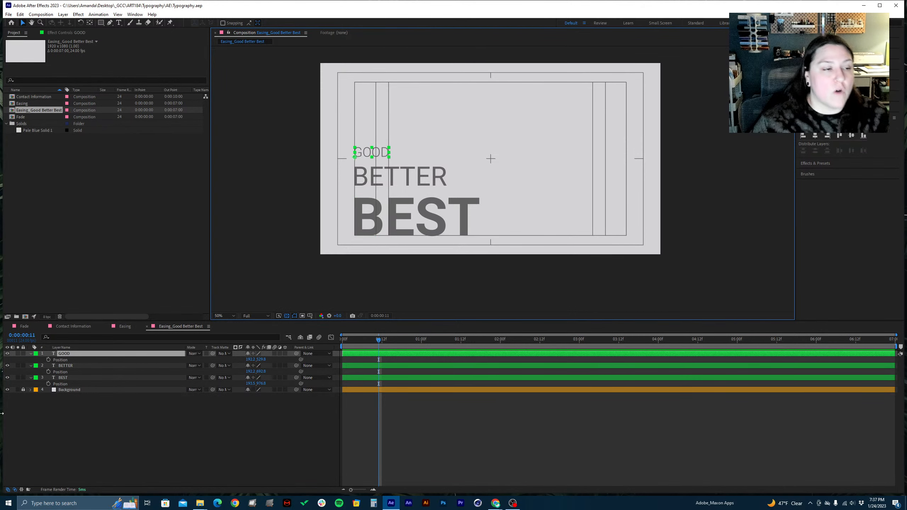
pyautogui.press(',')
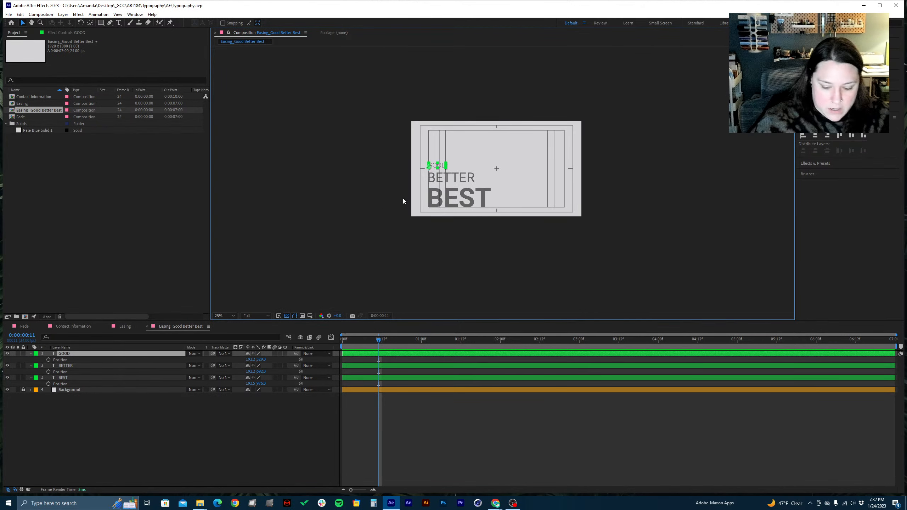
pyautogui.press('.')
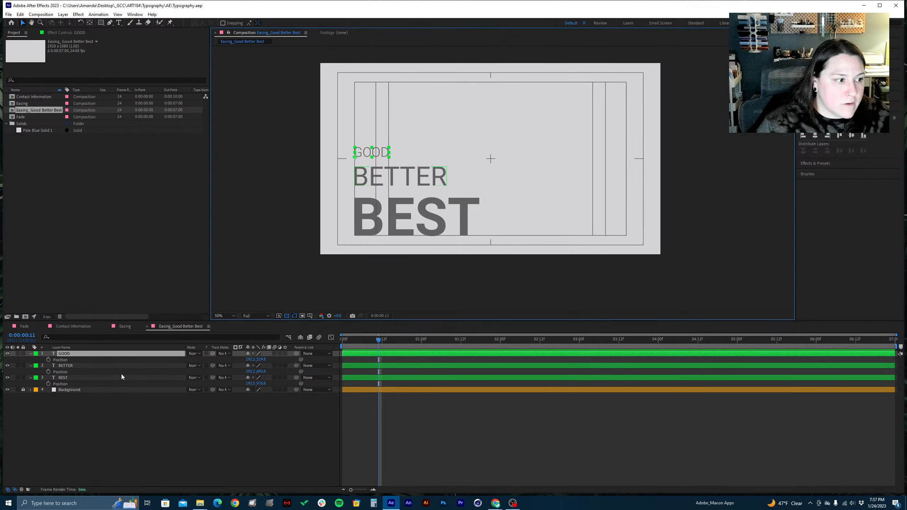
pyautogui.keyDown('shift'); pyautogui.click(95, 378); pyautogui.keyUp('shift')
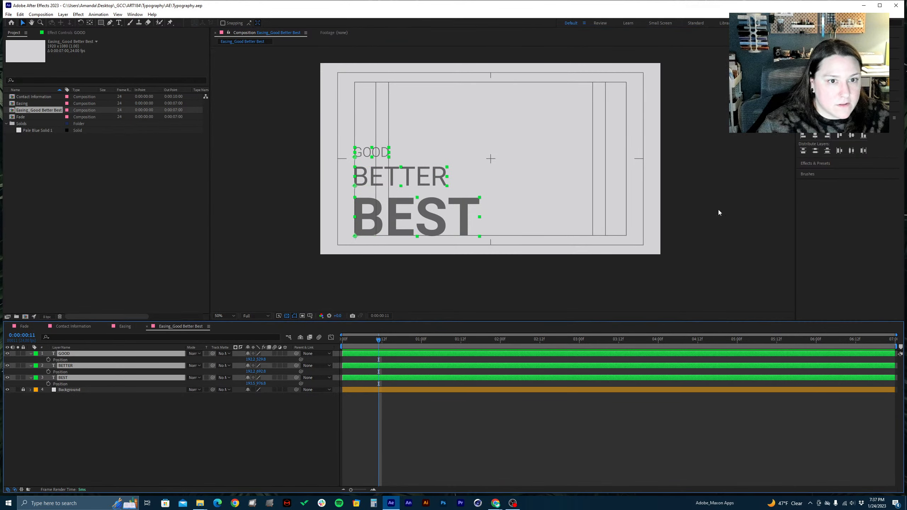
pyautogui.click(815, 151)
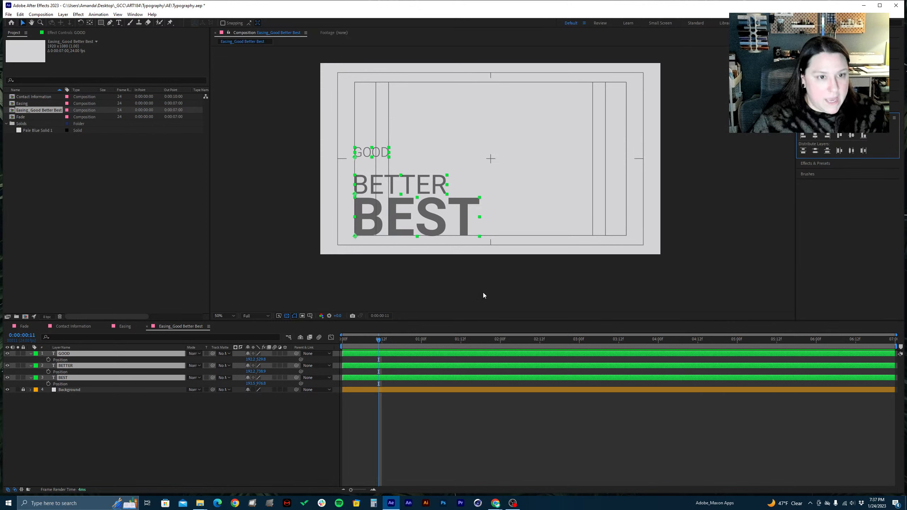
# Undo the vertical distribution of the three text layers and clear the selection
pyautogui.click(737, 221)
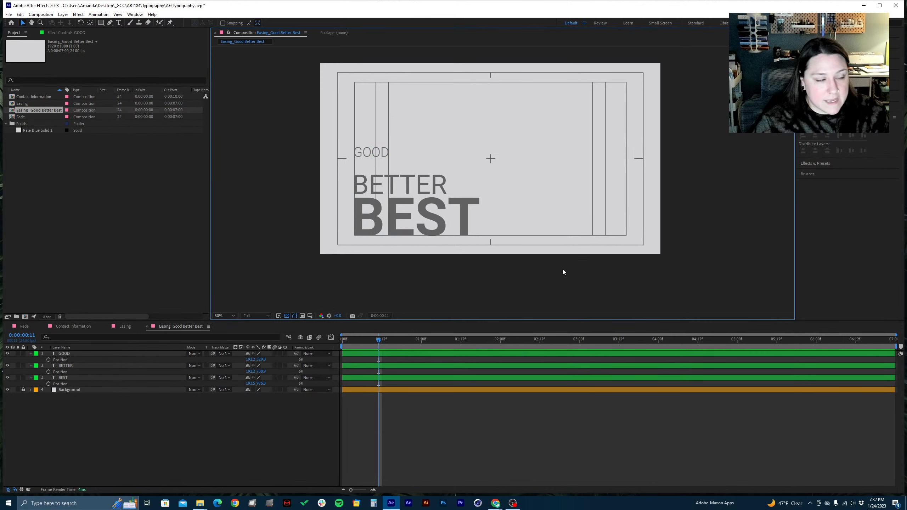
pyautogui.click(74, 379)
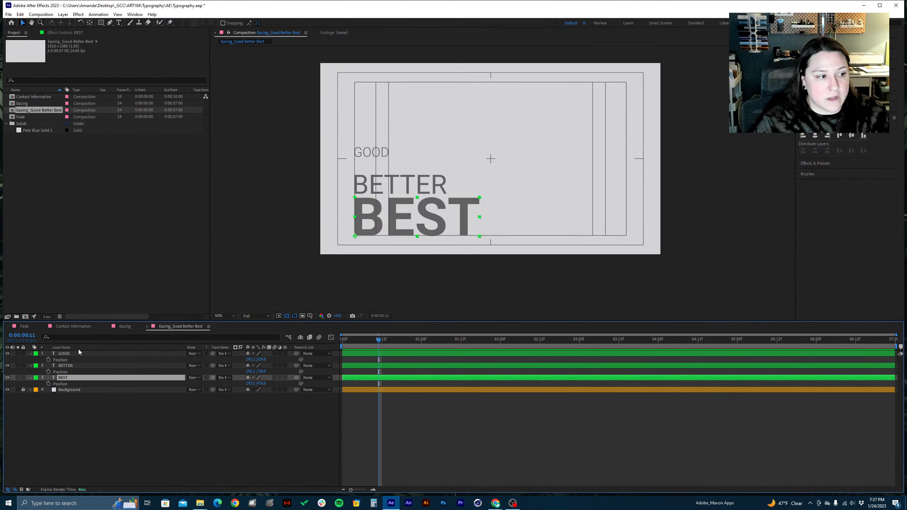
pyautogui.keyDown('shift'); pyautogui.click(79, 353); pyautogui.keyUp('shift')
pyautogui.hotkey('ctrl', 'z')
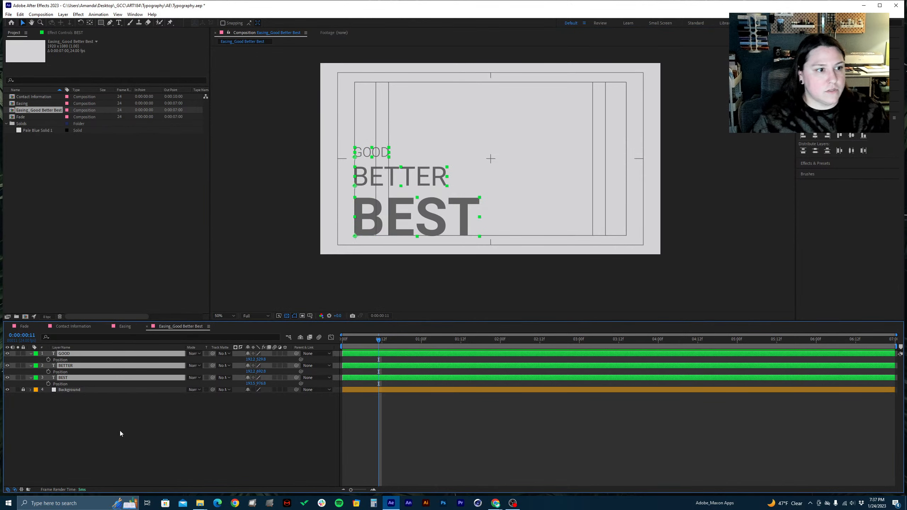
pyautogui.click(200, 477)
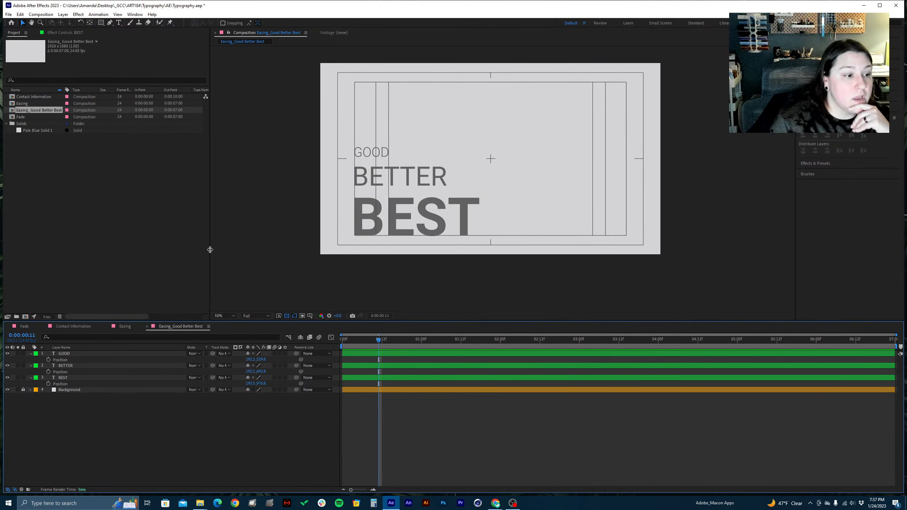
# Set the BEST layer's vertical position to 975
pyautogui.click(260, 385)
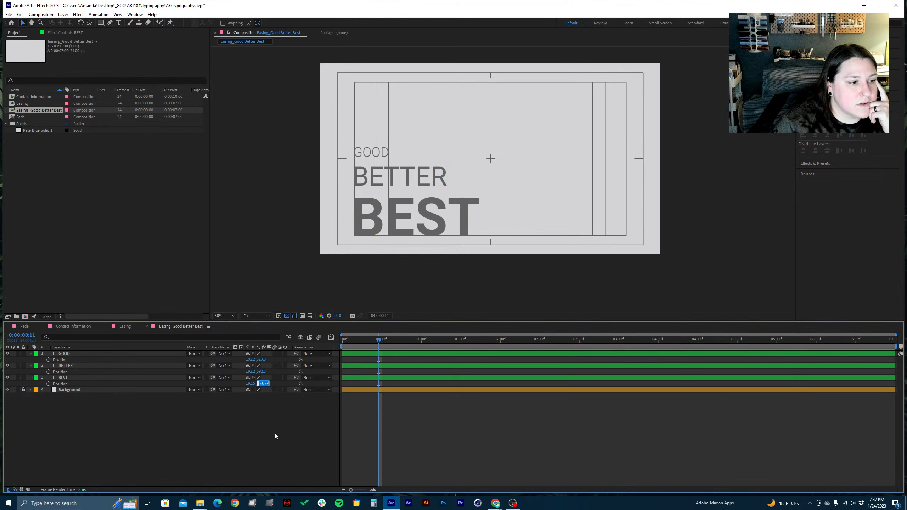
pyautogui.write('975')
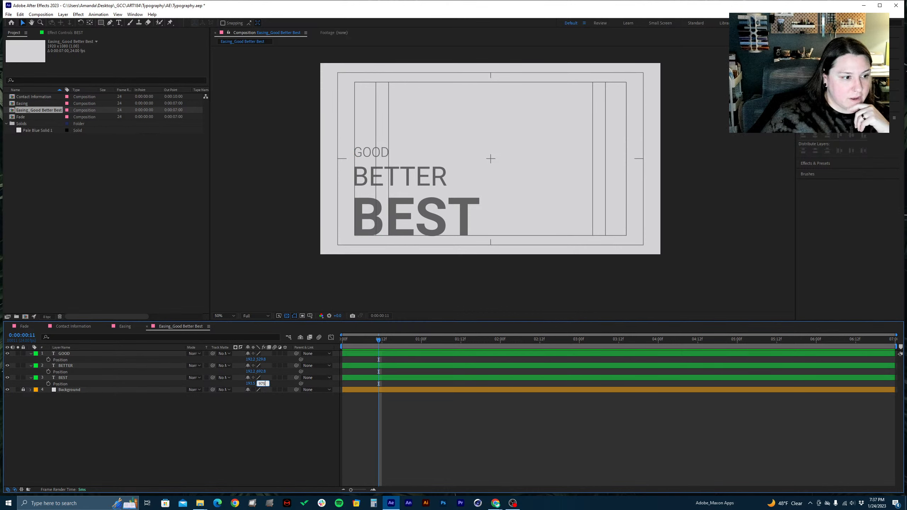
pyautogui.press('Return')
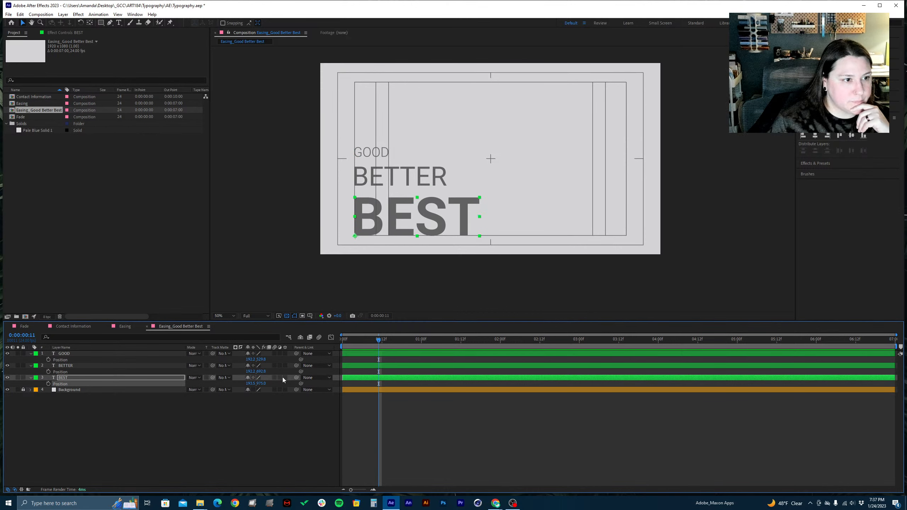
# Try the BETTER layer 100 px above BEST by setting its vertical position to 975-100
pyautogui.click(263, 372)
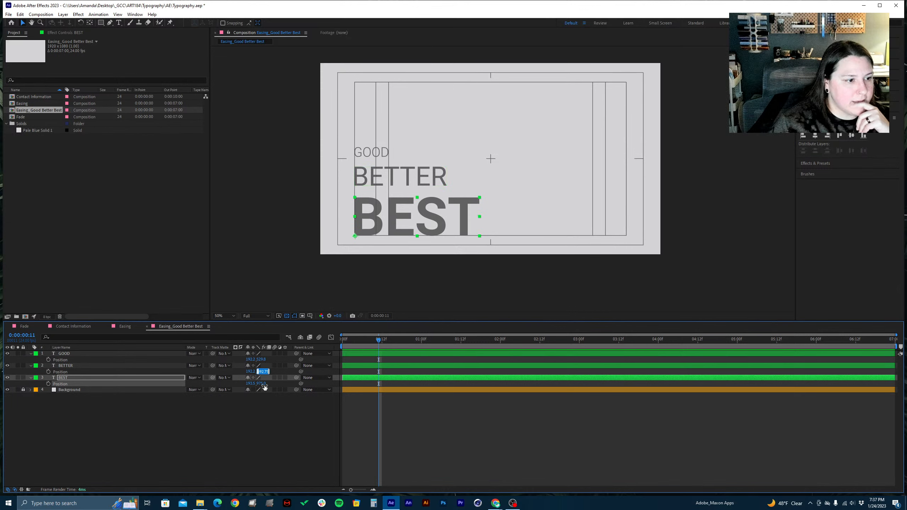
pyautogui.write('97')
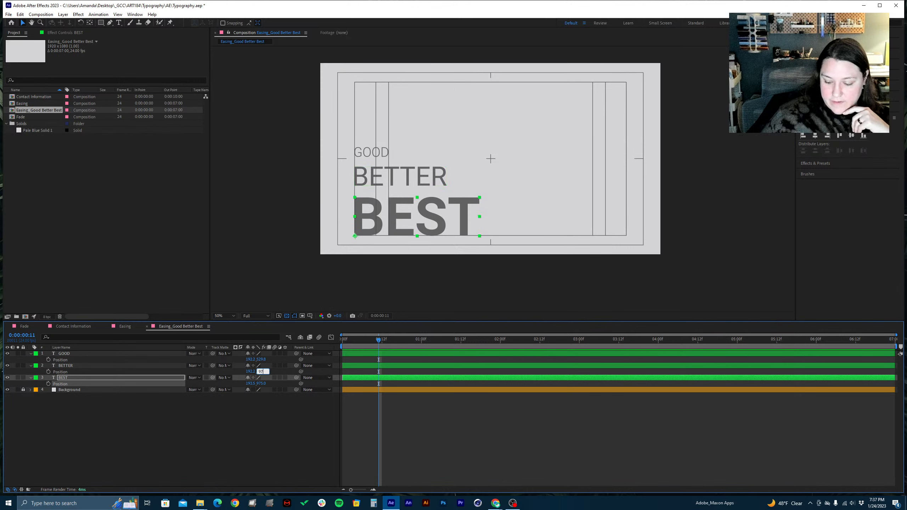
pyautogui.write('5-1')
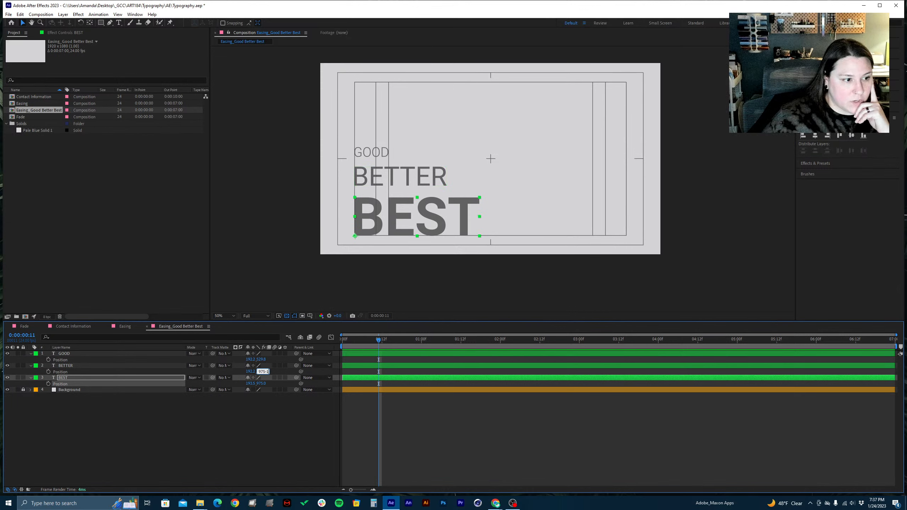
pyautogui.write('00')
pyautogui.press('Return')
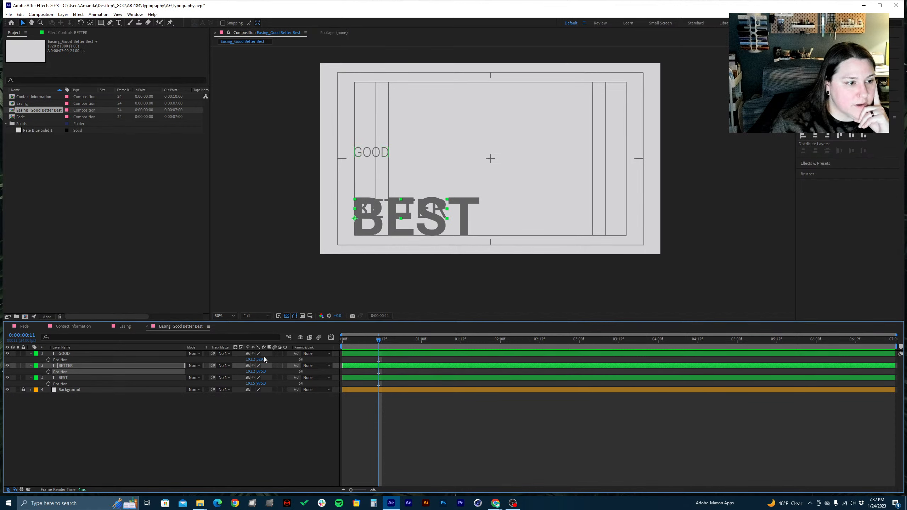
# Try a 200 px offset from BEST by setting the BETTER layer's vertical position to 975-200
pyautogui.click(257, 373)
pyautogui.write('9')
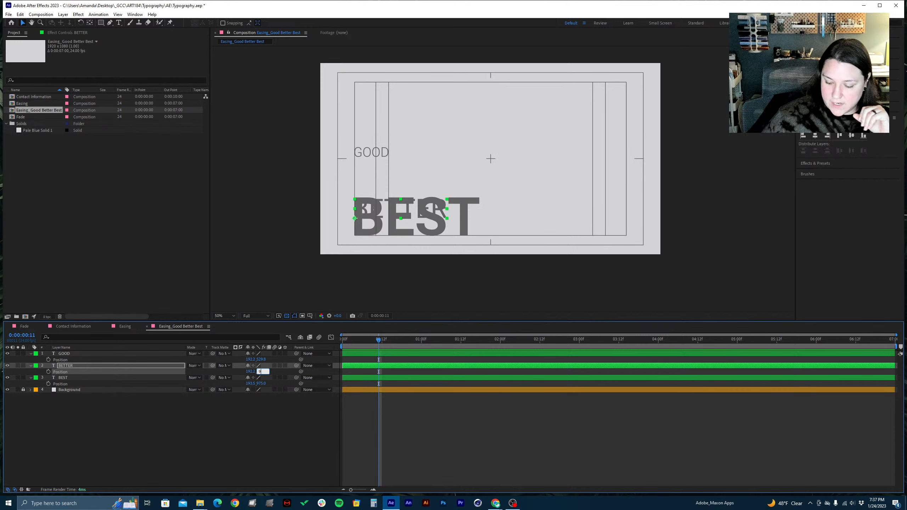
pyautogui.write('75-200')
pyautogui.press('Return')
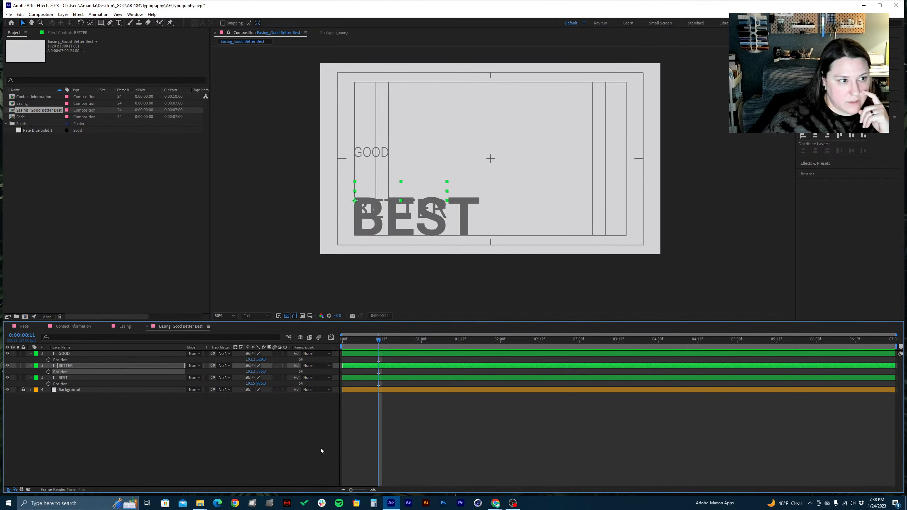
# Try a 250 px offset from BEST by setting the BETTER layer's vertical position to 975-250
pyautogui.click(259, 372)
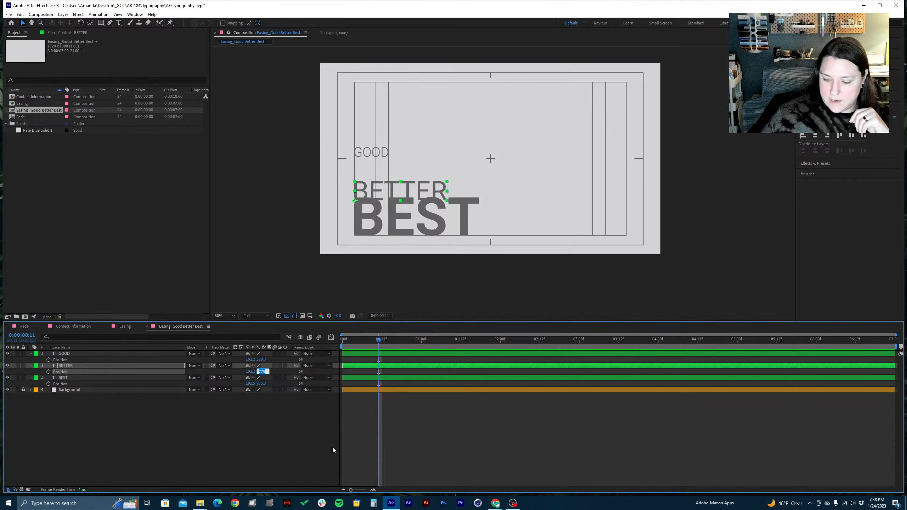
pyautogui.write('97')
pyautogui.write('5-250')
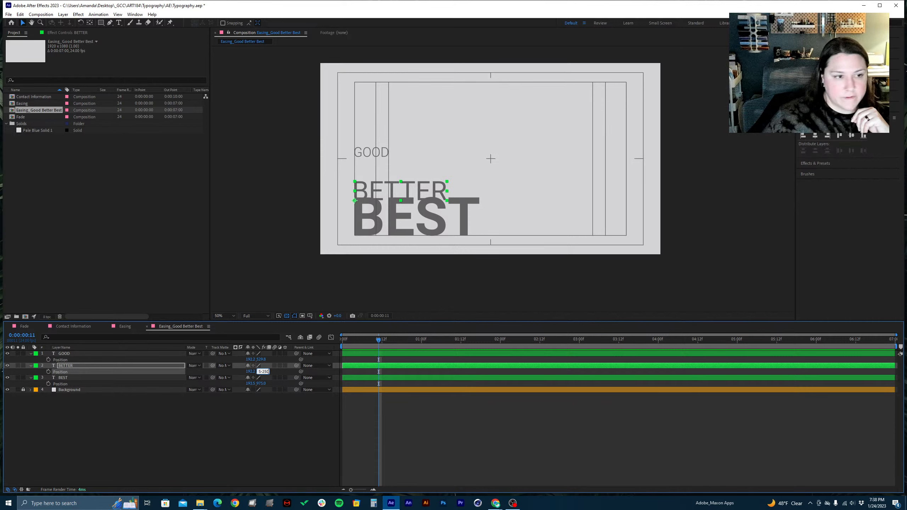
pyautogui.press('Return')
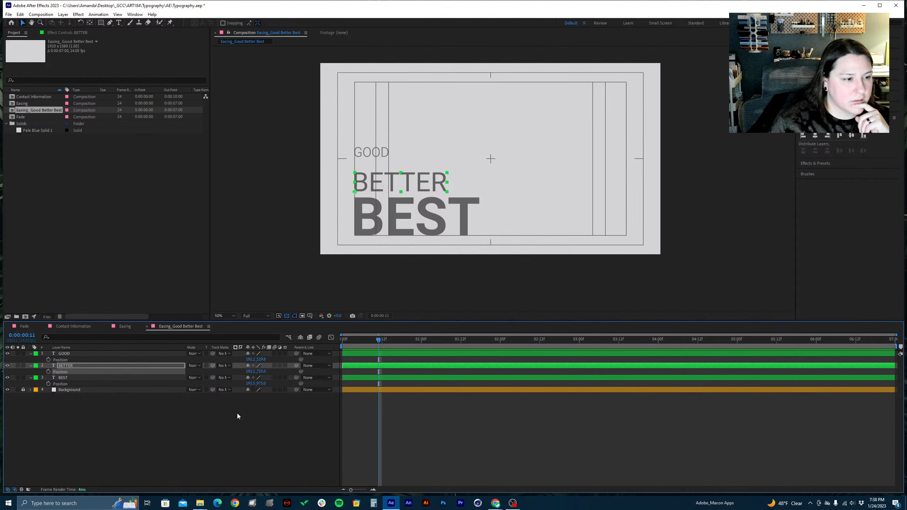
# Try a 300 px offset from BEST by setting the BETTER layer's vertical position to 975-300
pyautogui.click(262, 372)
pyautogui.write('9')
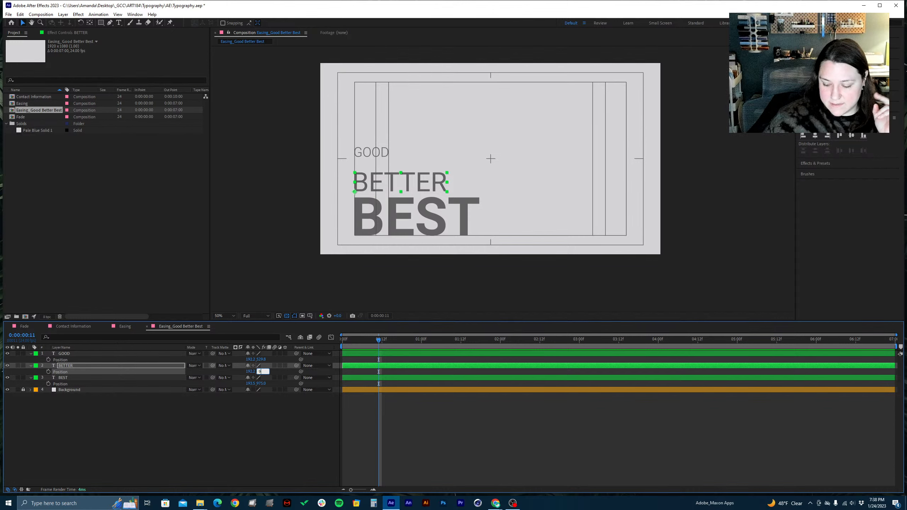
pyautogui.write('75')
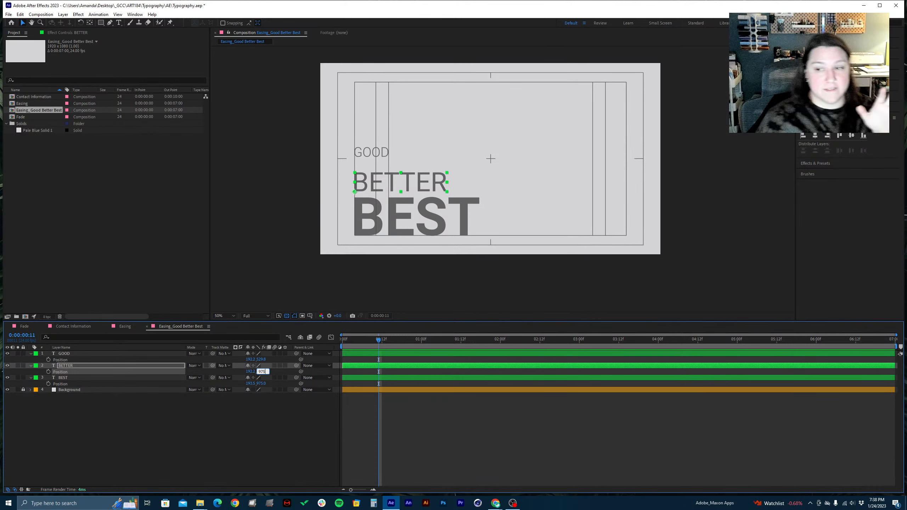
pyautogui.write('300')
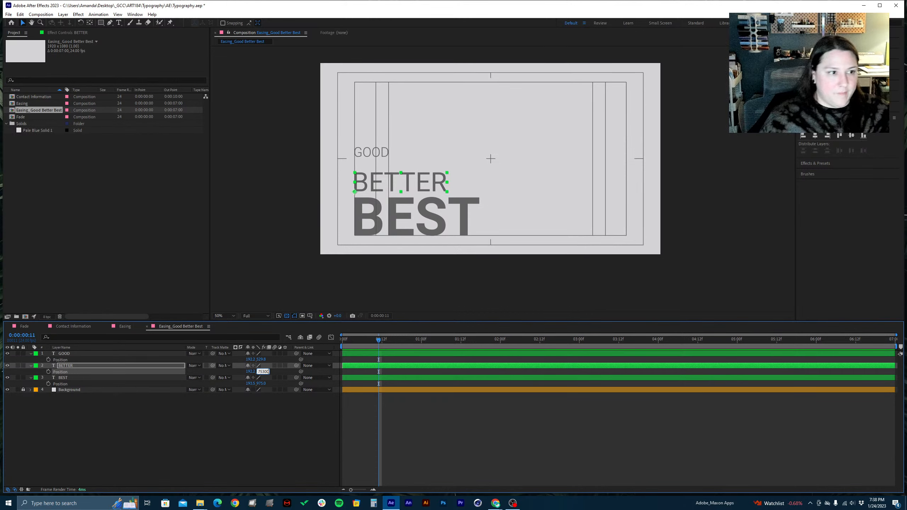
pyautogui.press('Return')
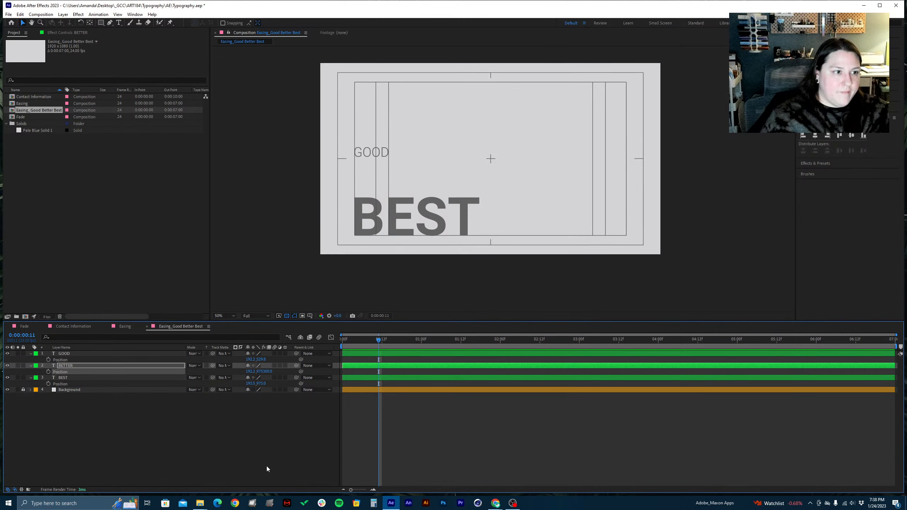
pyautogui.click(265, 372)
pyautogui.write('975')
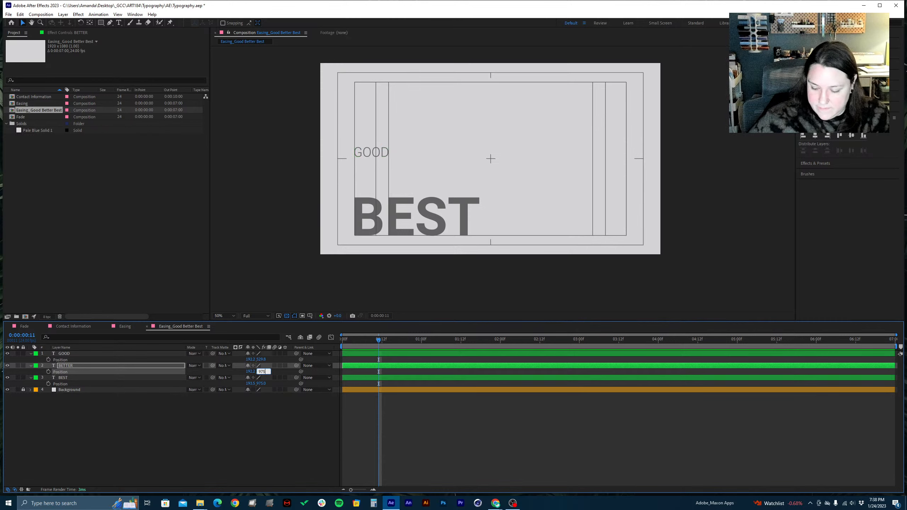
pyautogui.write('-300')
pyautogui.press('Return')
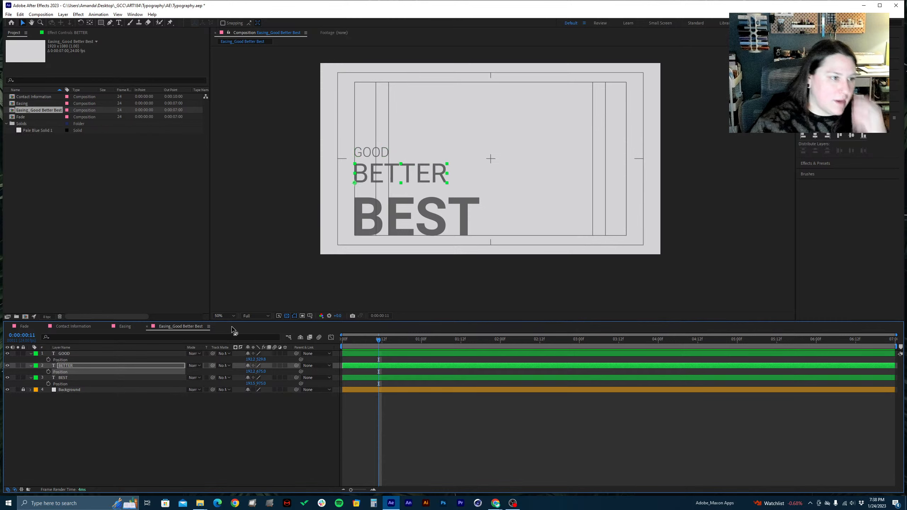
# Try the GOOD layer at a vertical position of 375, and shift it about 80 px down toward BETTER
pyautogui.click(262, 360)
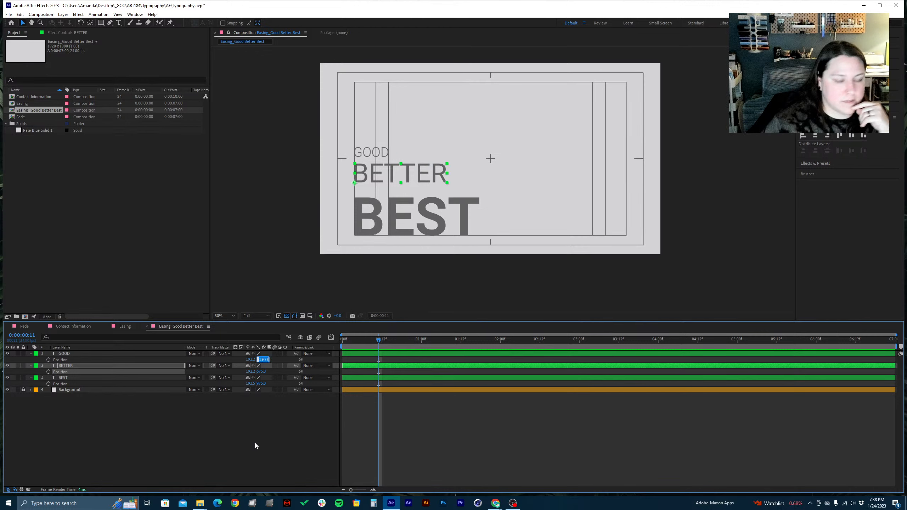
pyautogui.write('675')
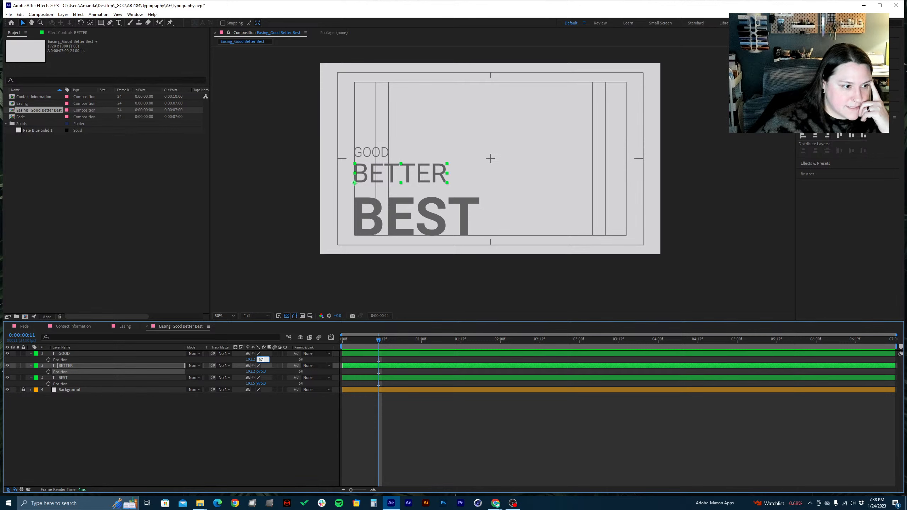
pyautogui.press('BackSpace')
pyautogui.press('BackSpace')
pyautogui.press('BackSpace')
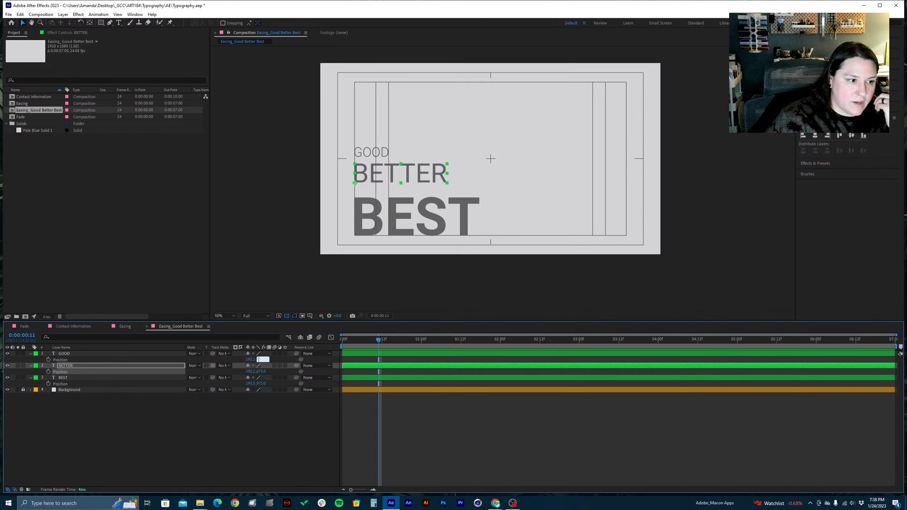
pyautogui.write('375')
pyautogui.press('Return')
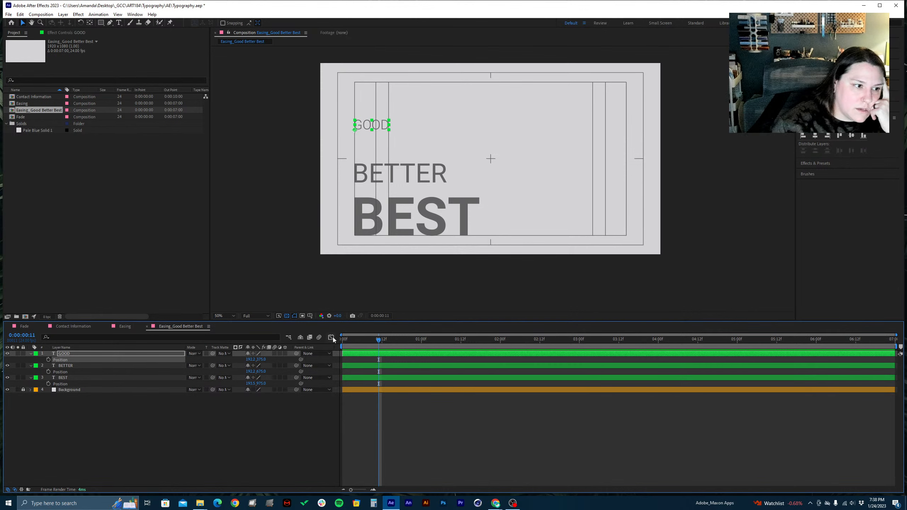
pyautogui.moveTo(260, 359); pyautogui.dragTo(293, 359)
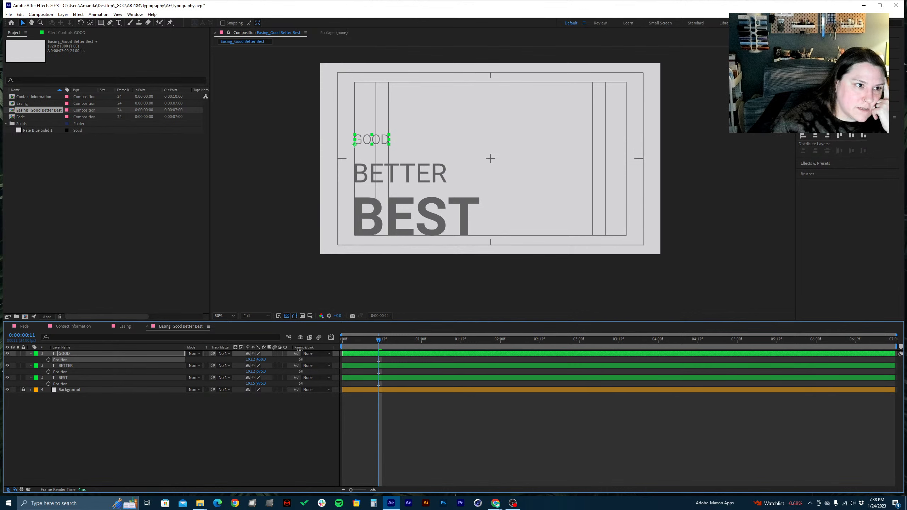
# Undo the vertical position changes on the GOOD and BETTER layers, keeping BEST at 975, and deselect all layers
pyautogui.hotkey('ctrl', 'z')
pyautogui.hotkey('ctrl', 'z')
pyautogui.hotkey('ctrl', 'z')
pyautogui.hotkey('ctrl', 'z')
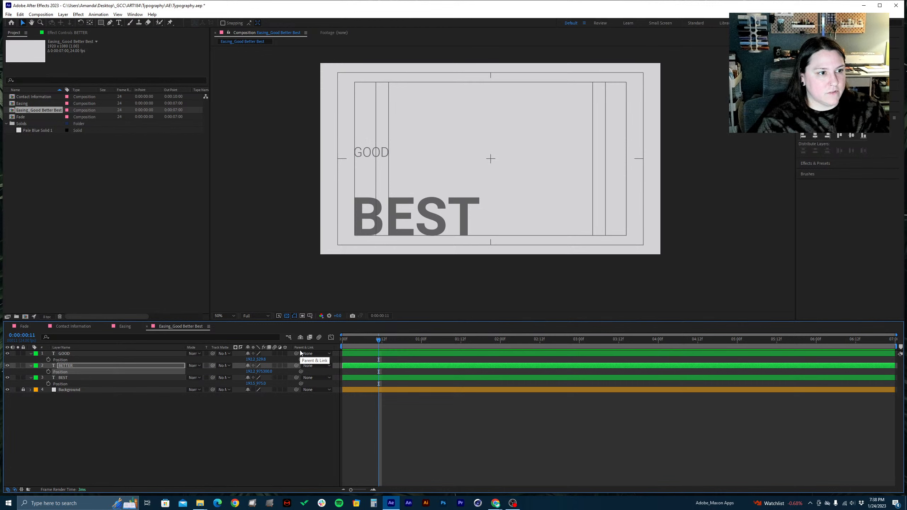
pyautogui.hotkey('ctrl', 'z')
pyautogui.hotkey('ctrl', 'z')
pyautogui.hotkey('ctrl', 'z')
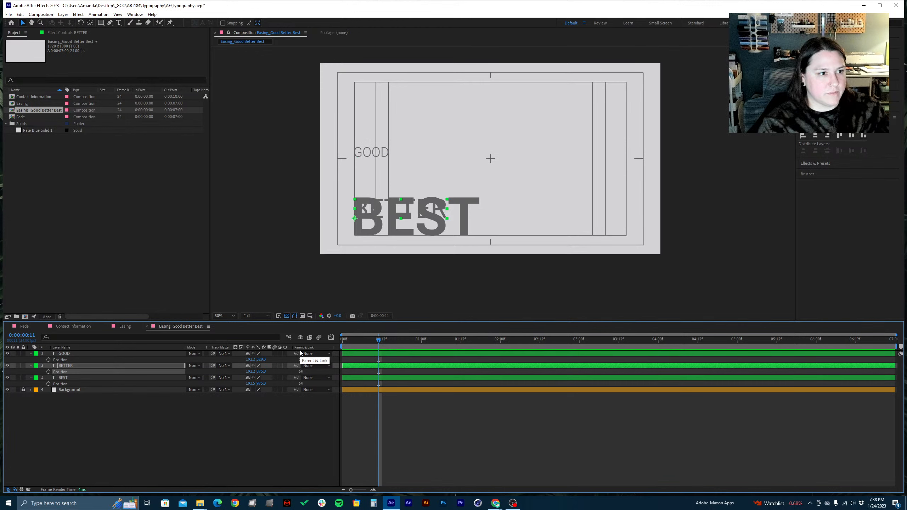
pyautogui.click(288, 455)
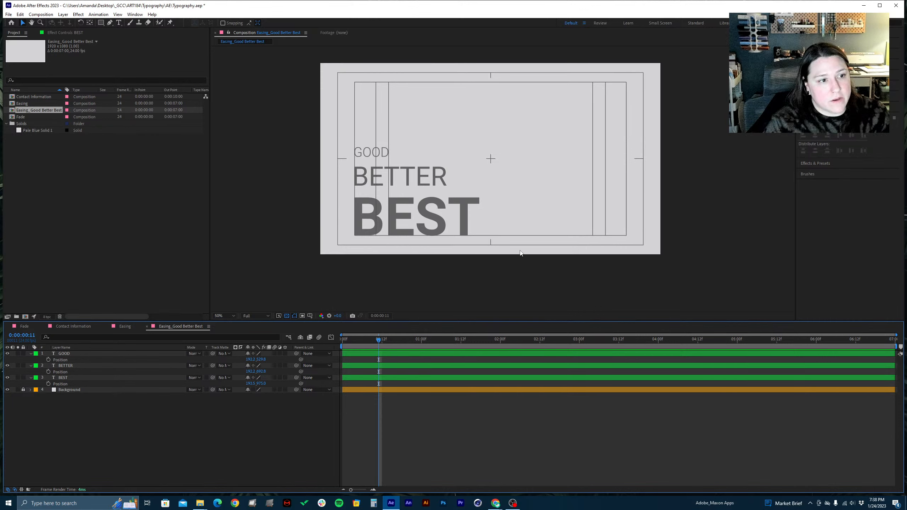
# Write the on-screen note "Animating backwards" over the composition and clear it
pyautogui.moveTo(389, 344); pyautogui.dragTo(461, 343)
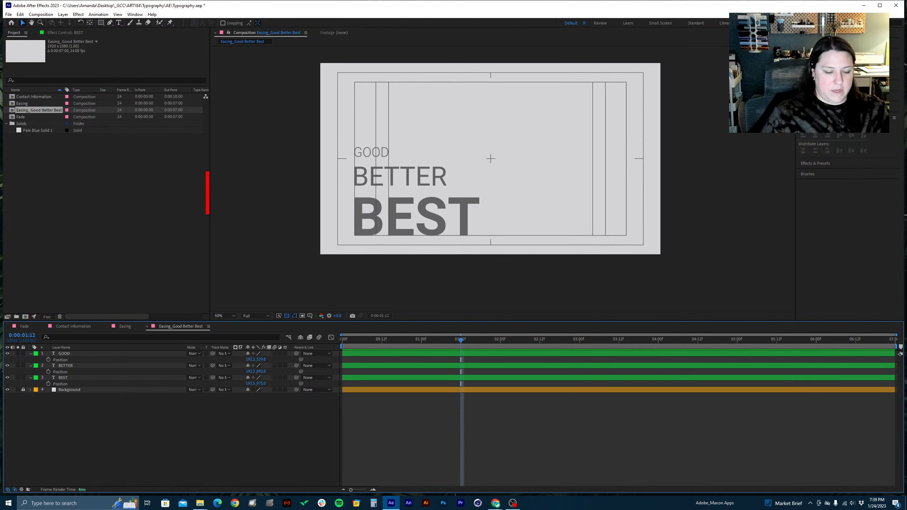
pyautogui.write('Animation')
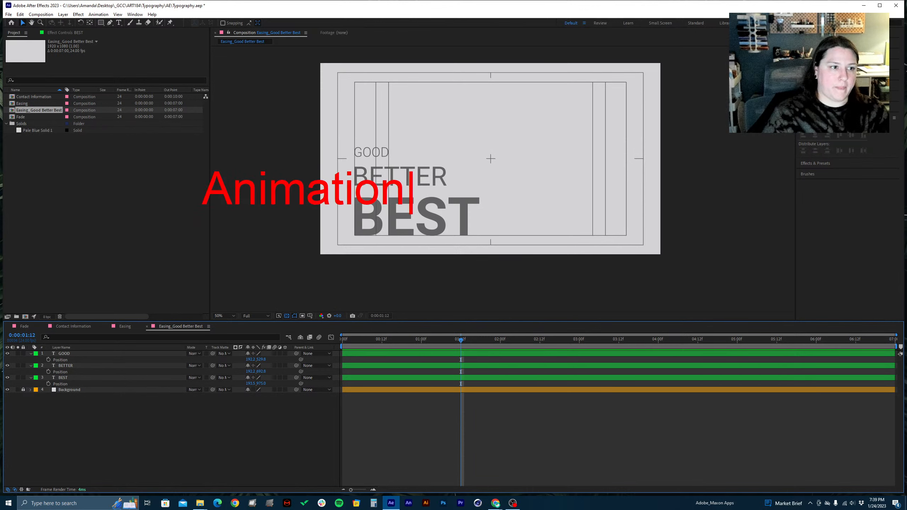
pyautogui.press('BackSpace')
pyautogui.press('BackSpace')
pyautogui.write('ng ba')
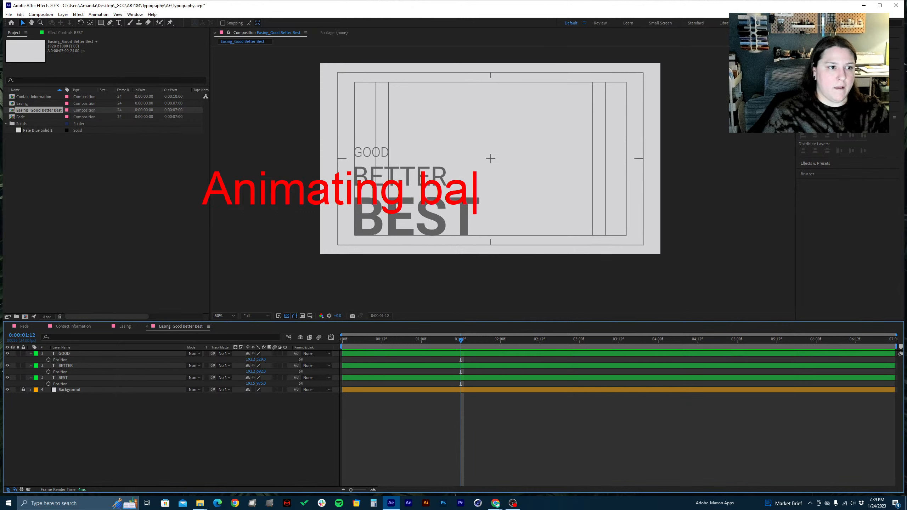
pyautogui.write('ckwards')
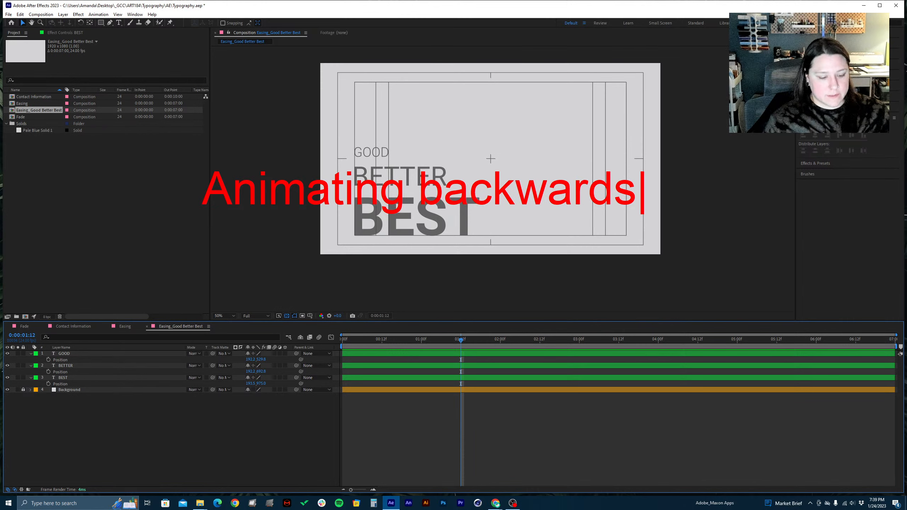
pyautogui.write('`')
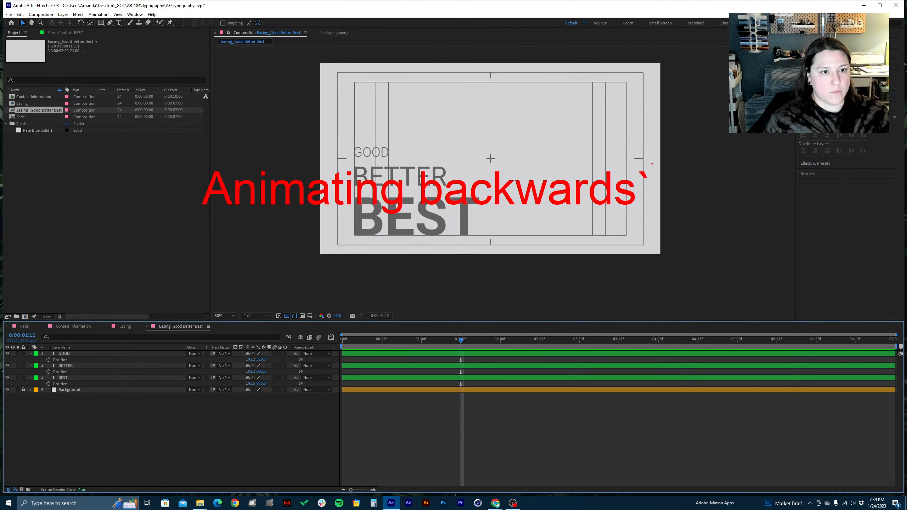
pyautogui.press('Escape')
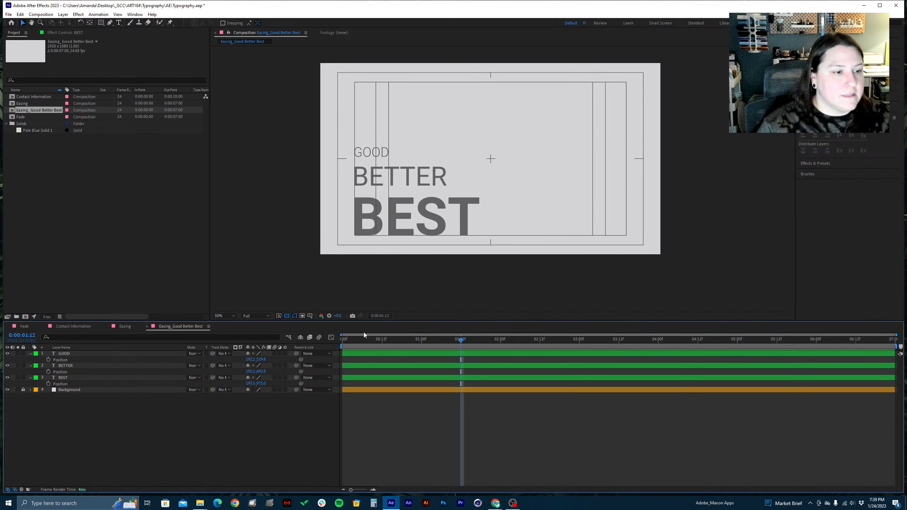
# Set the current time to 0:00:01:00 and separate the Position dimensions of the GOOD, BETTER and BEST layers
pyautogui.moveTo(391, 341); pyautogui.dragTo(421, 350)
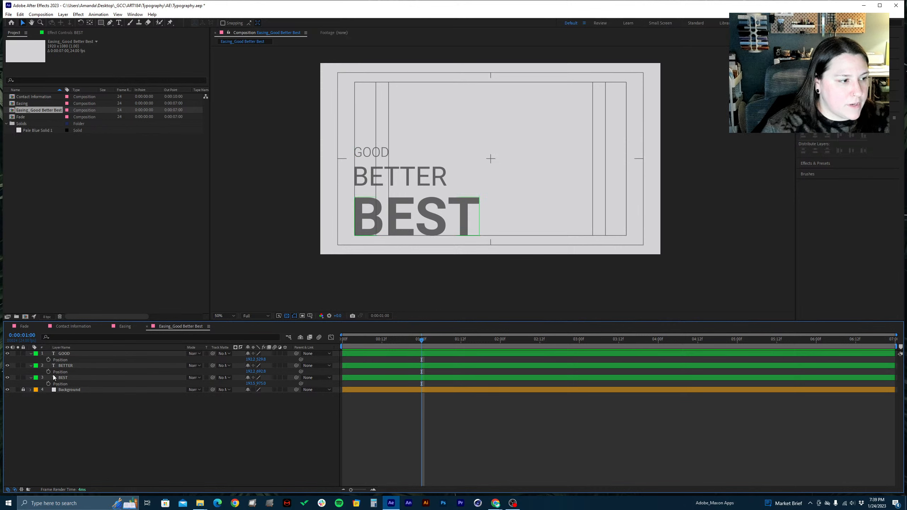
pyautogui.rightClick(60, 359)
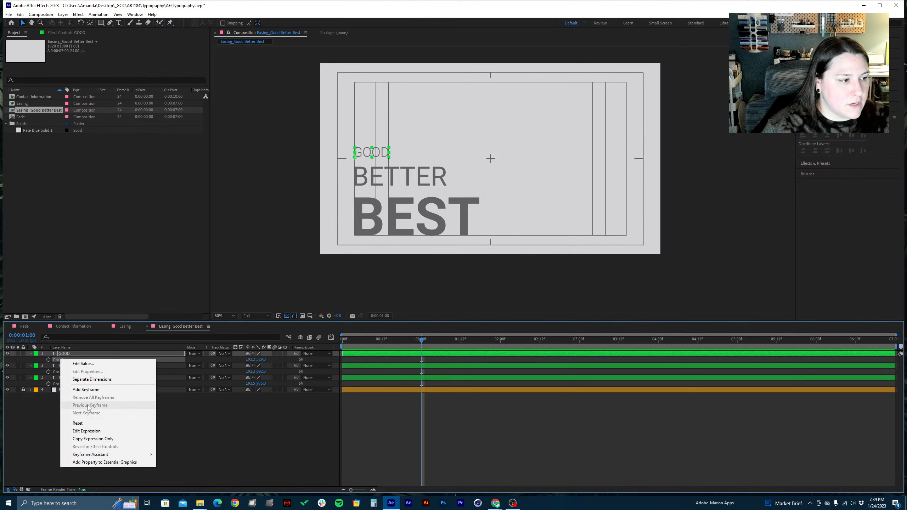
pyautogui.click(92, 379)
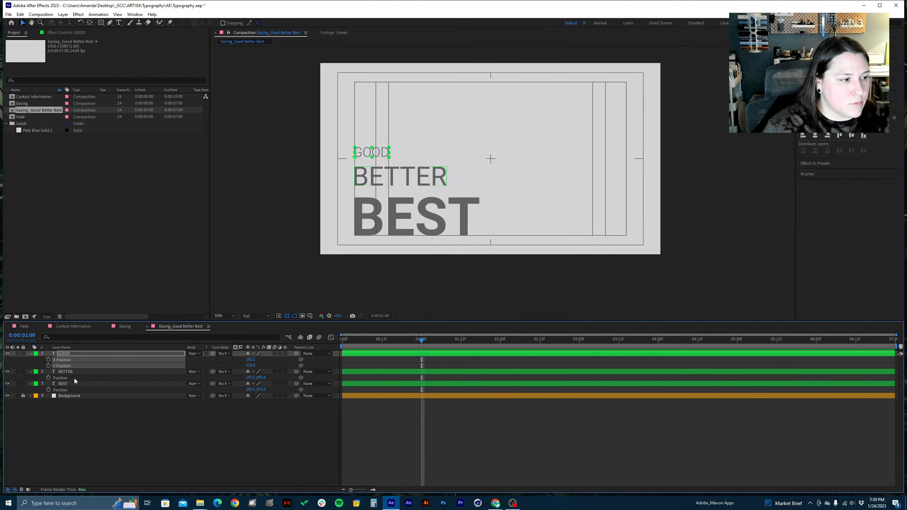
pyautogui.rightClick(68, 377)
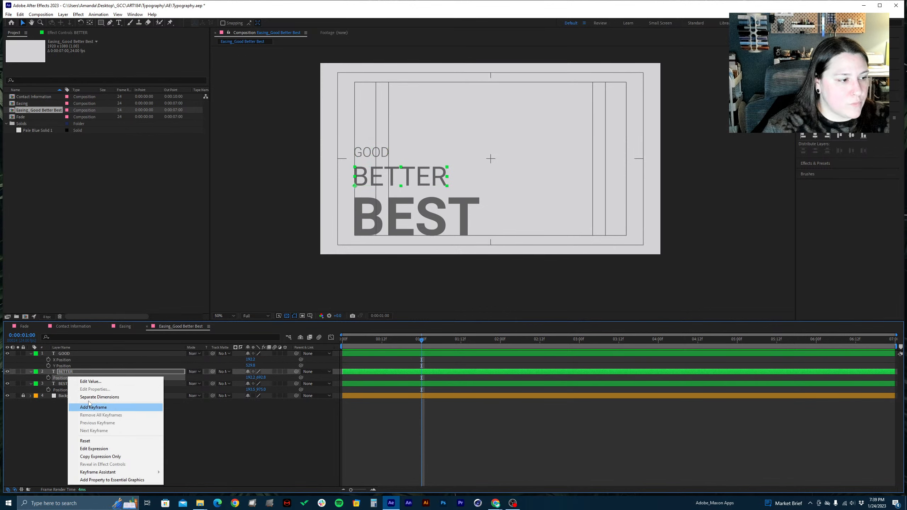
pyautogui.click(91, 397)
pyautogui.click(61, 389)
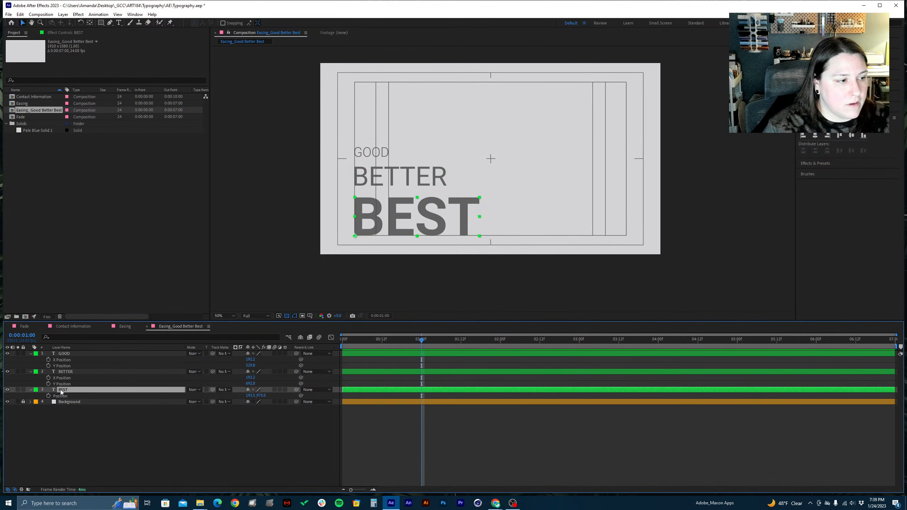
pyautogui.rightClick(61, 396)
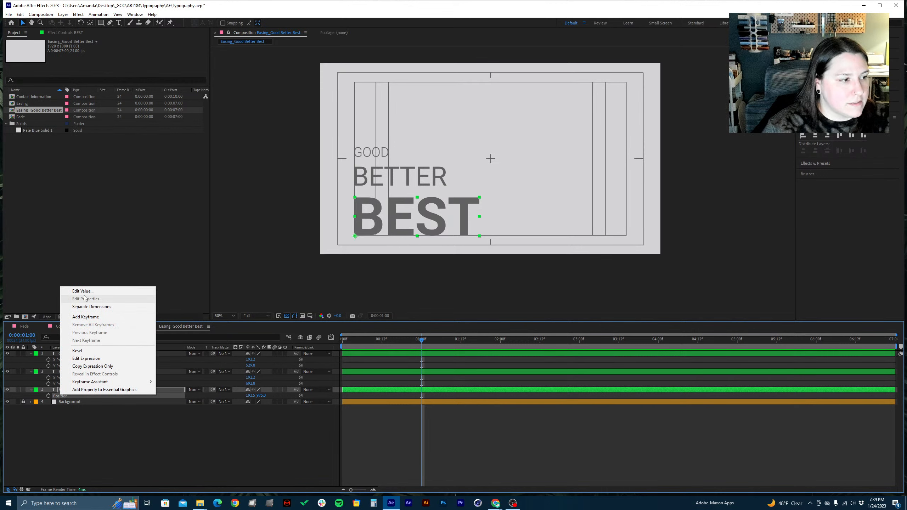
pyautogui.click(92, 306)
pyautogui.click(61, 421)
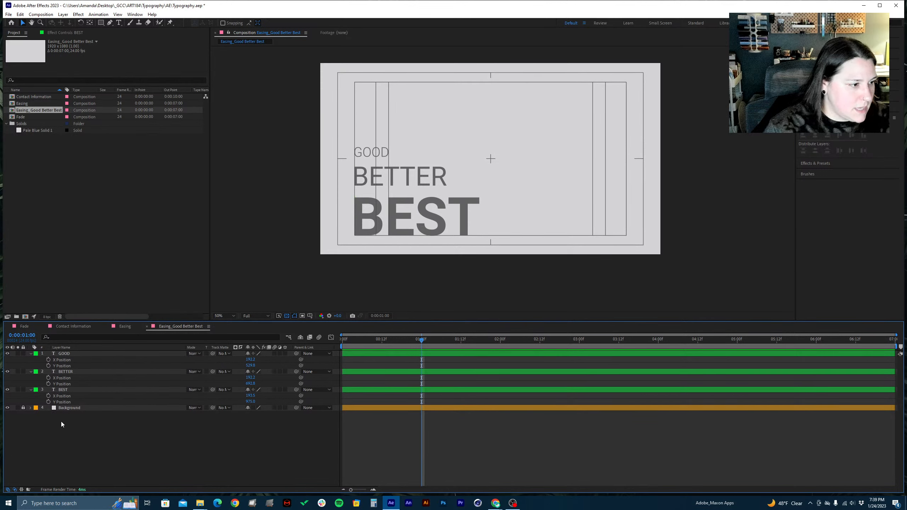
# Turn on X Position keyframing for the BEST, BETTER and GOOD layers at 0:00:01:00
pyautogui.click(49, 396)
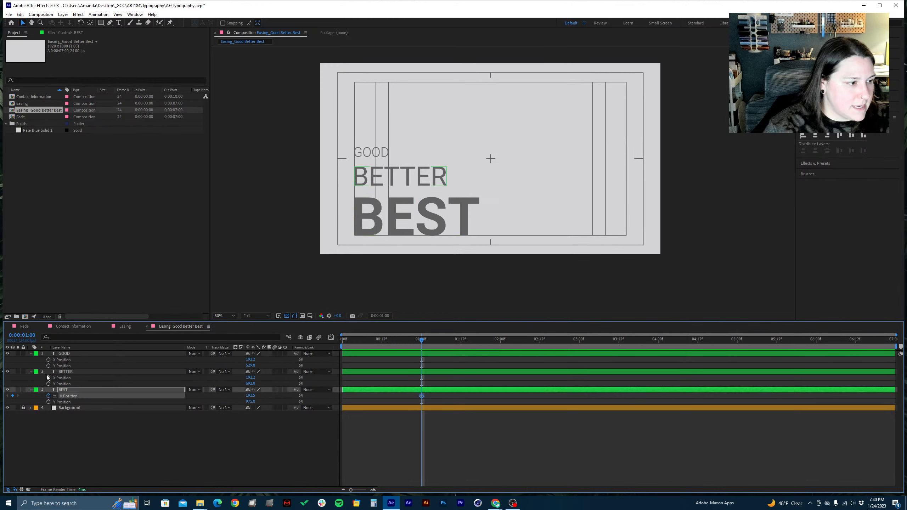
pyautogui.click(48, 377)
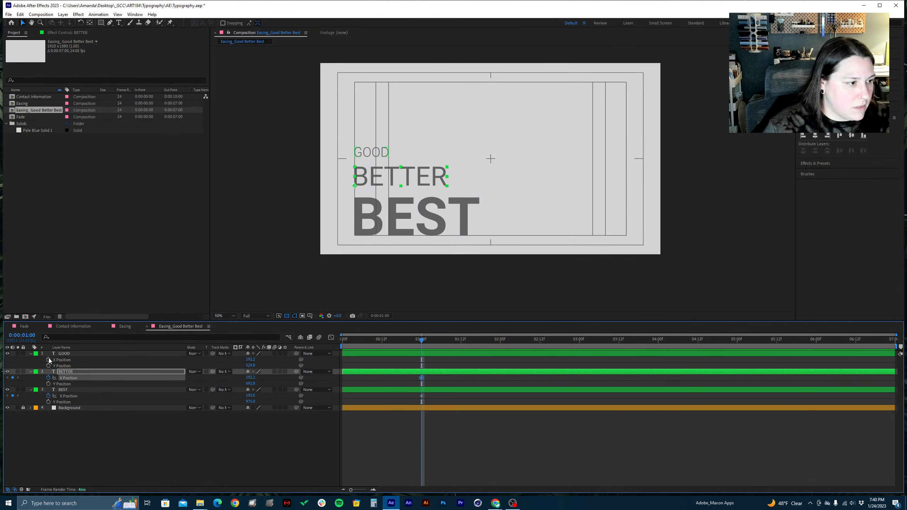
pyautogui.click(48, 360)
# Show only the keyframed properties of the three text layers, deselect the layers and save the project
pyautogui.click(90, 353)
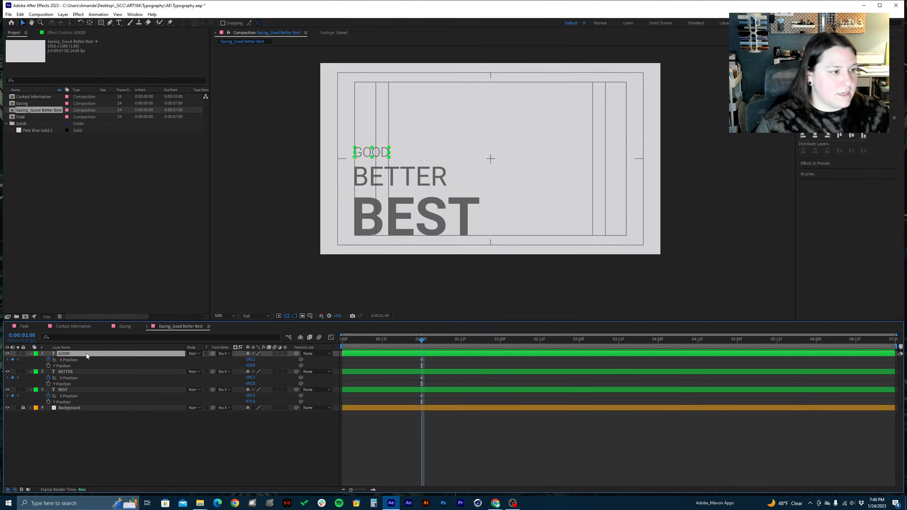
pyautogui.keyDown('shift'); pyautogui.click(86, 391); pyautogui.keyUp('shift')
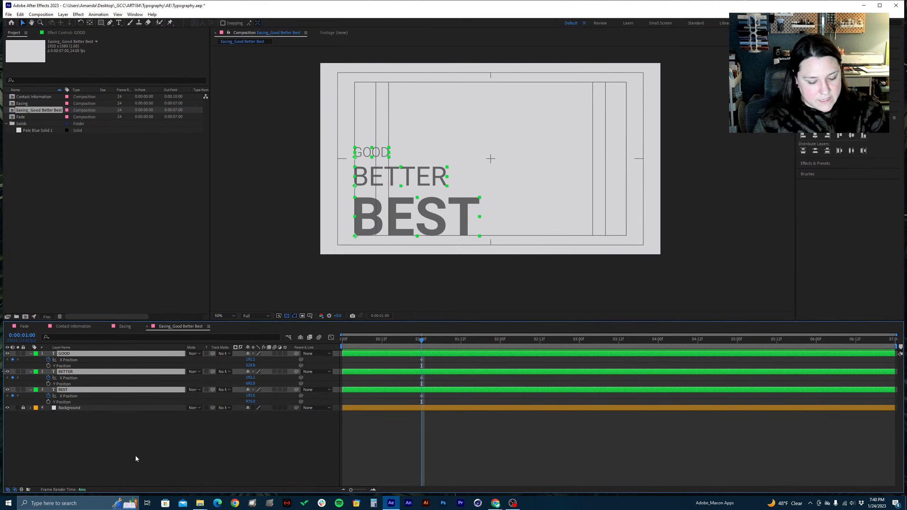
pyautogui.press('u')
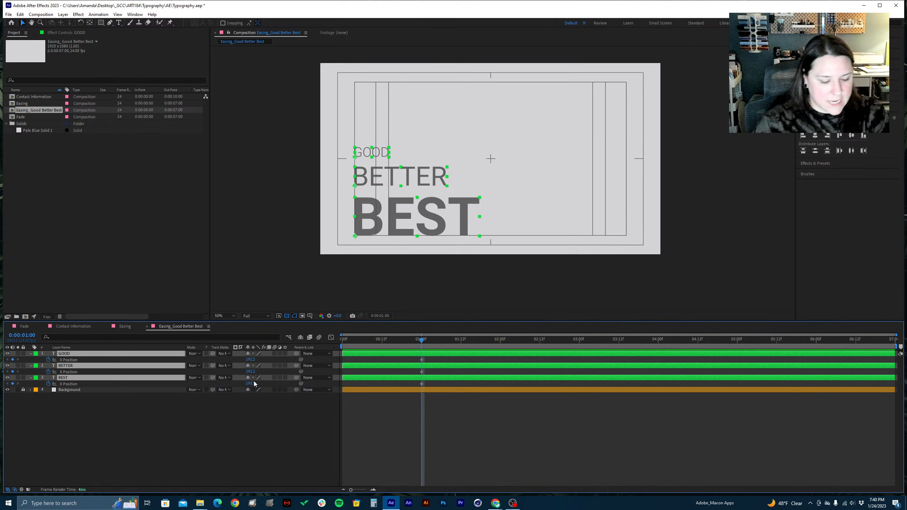
pyautogui.click(203, 414)
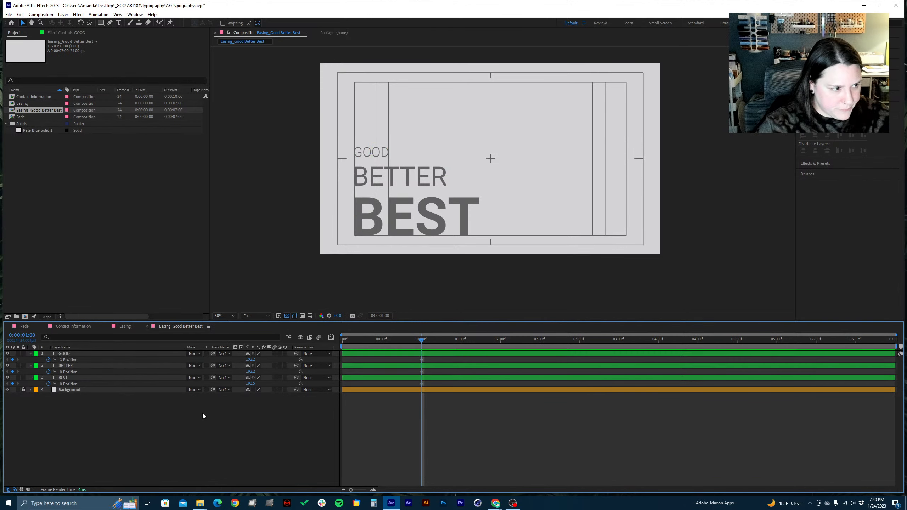
pyautogui.hotkey('ctrl', 's')
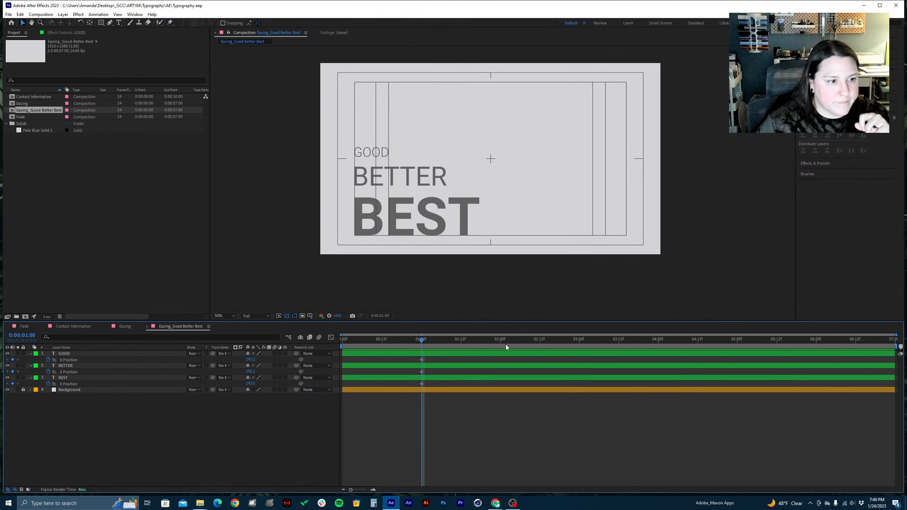
# Set the current time to 0:00:05:00 and shift the X Position keyframes of all three text layers to 0:00:02:00
pyautogui.moveTo(506, 345); pyautogui.dragTo(737, 334)
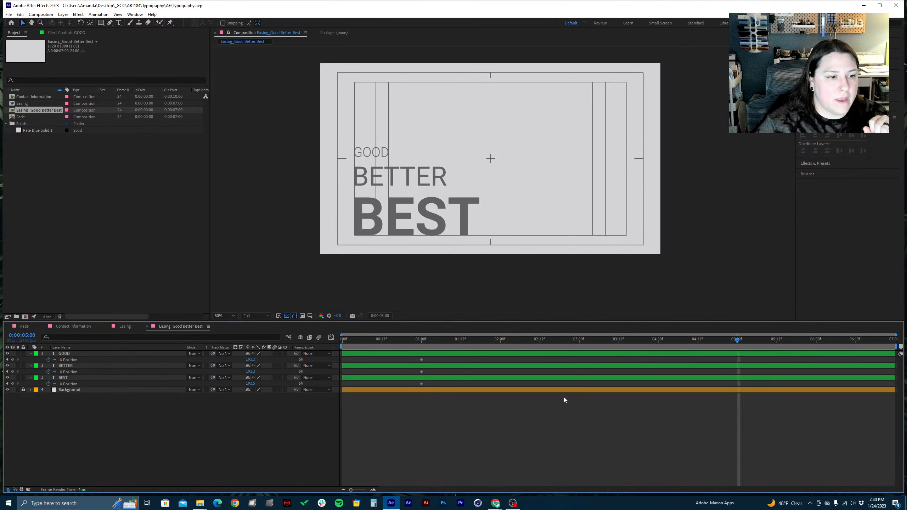
pyautogui.moveTo(429, 402); pyautogui.dragTo(414, 352)
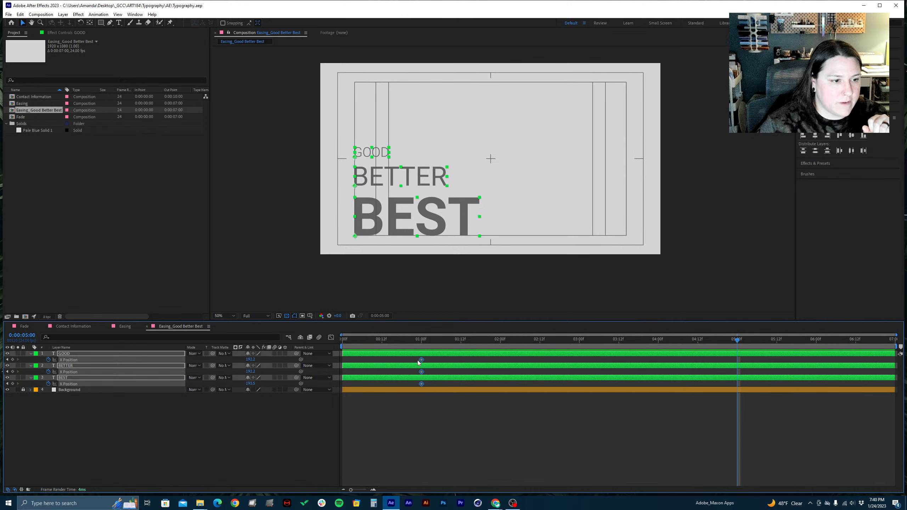
pyautogui.click(452, 423)
pyautogui.moveTo(455, 410); pyautogui.dragTo(416, 354)
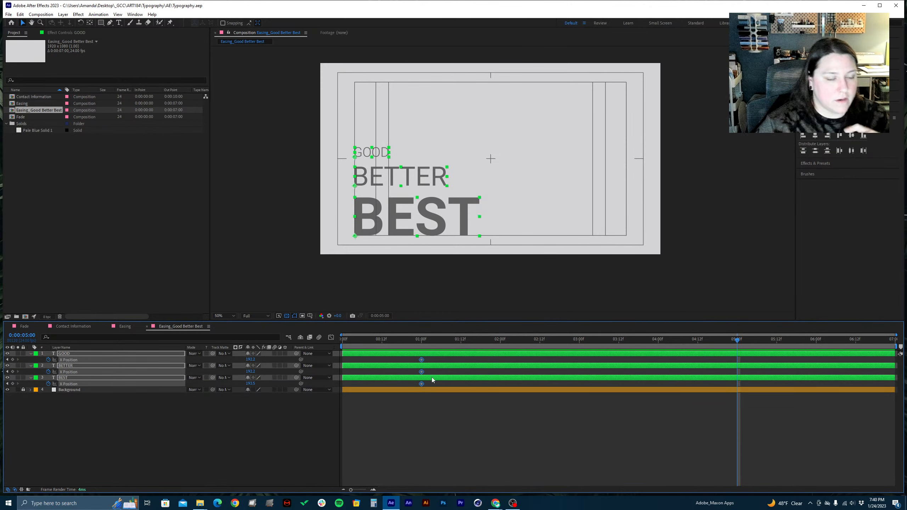
pyautogui.click(430, 397)
pyautogui.moveTo(451, 399)
pyautogui.mouseDown()
pyautogui.moveTo(405, 341)
pyautogui.moveTo(430, 368)
pyautogui.moveTo(500, 353)
pyautogui.mouseUp()
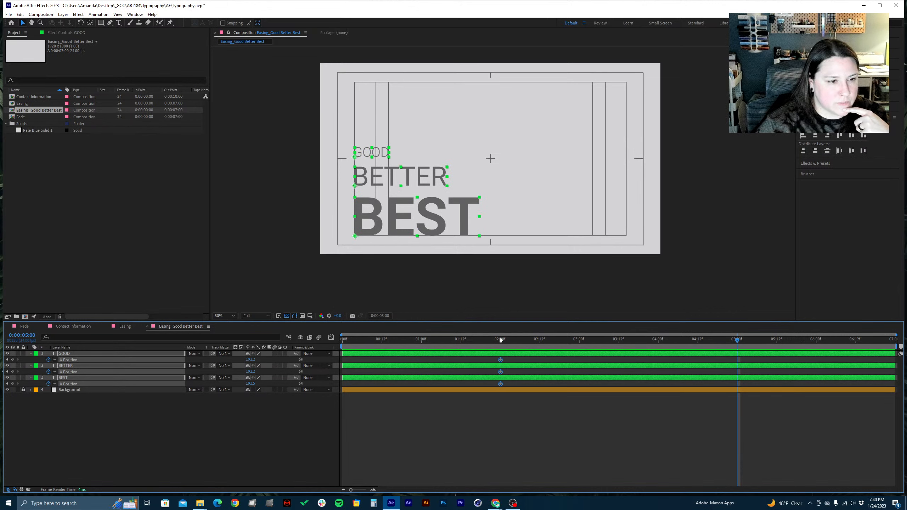
# Try duplicating the GOOD, BETTER and BEST layers at 0:00:05:00, and delete the duplicates
pyautogui.click(500, 339)
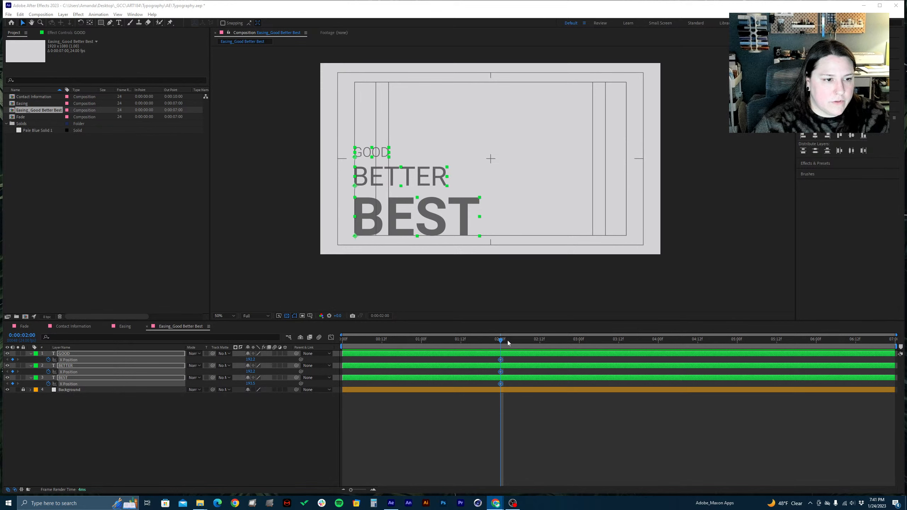
pyautogui.moveTo(509, 343); pyautogui.dragTo(739, 347)
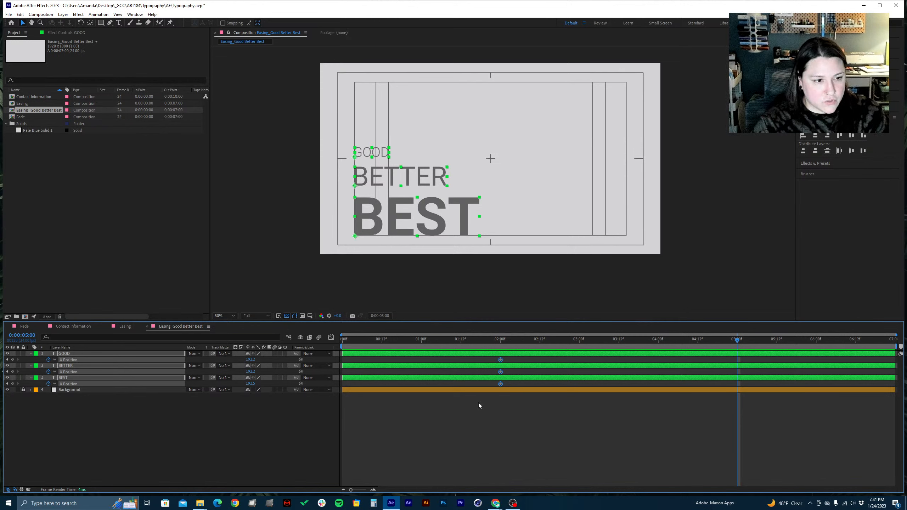
pyautogui.hotkey('ctrl', 'd')
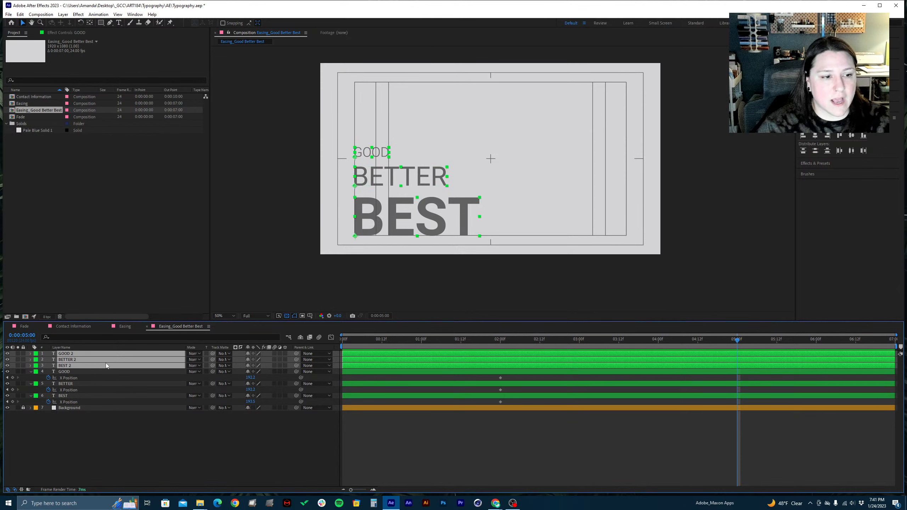
pyautogui.press('Delete')
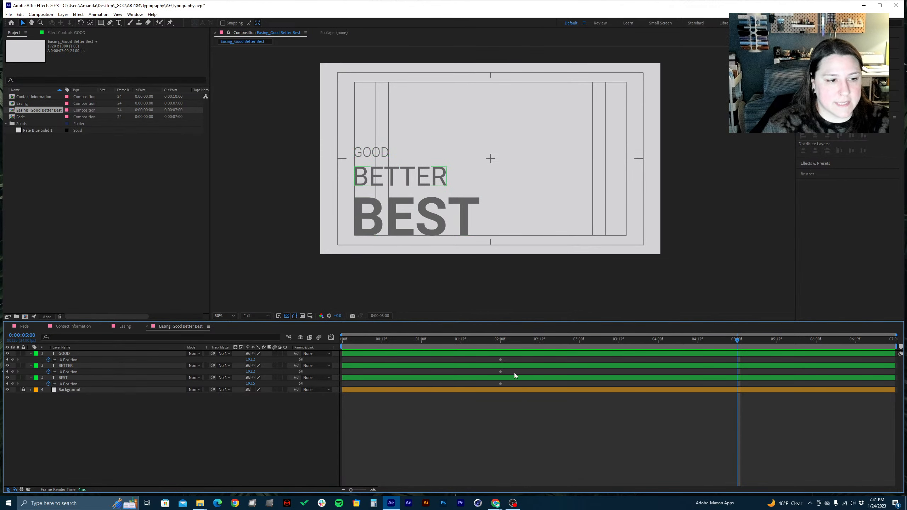
# Copy the BEST layer's X Position keyframe from 0:00:02:00, paste it at 0:00:05:00 and deselect the layer
pyautogui.click(501, 360)
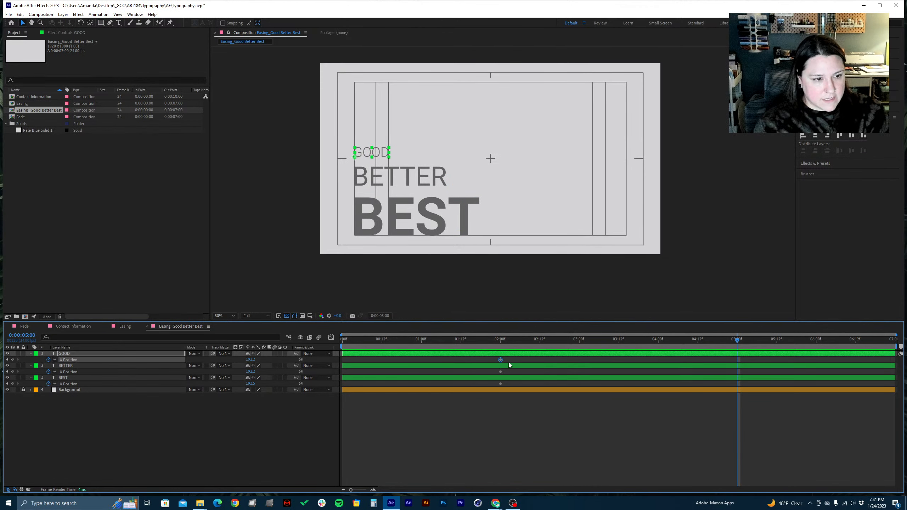
pyautogui.click(533, 422)
pyautogui.moveTo(518, 402); pyautogui.dragTo(497, 385)
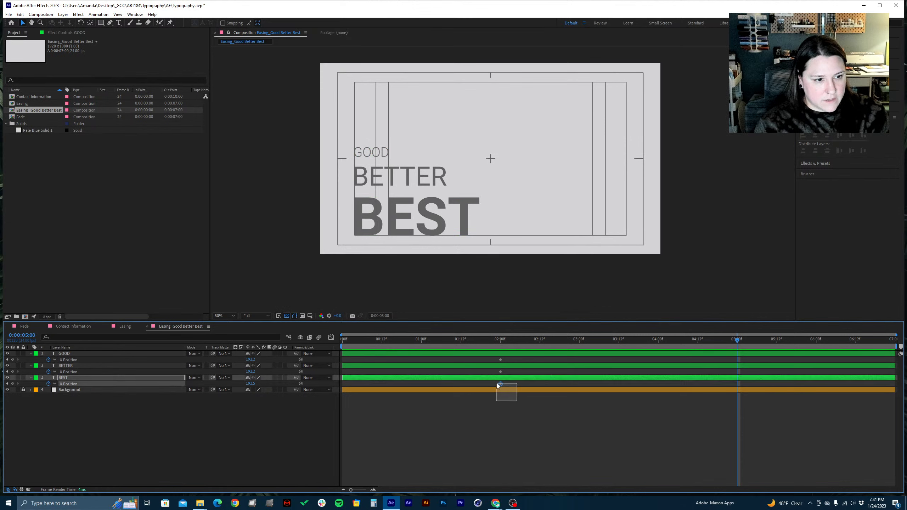
pyautogui.hotkey('ctrl', 'v')
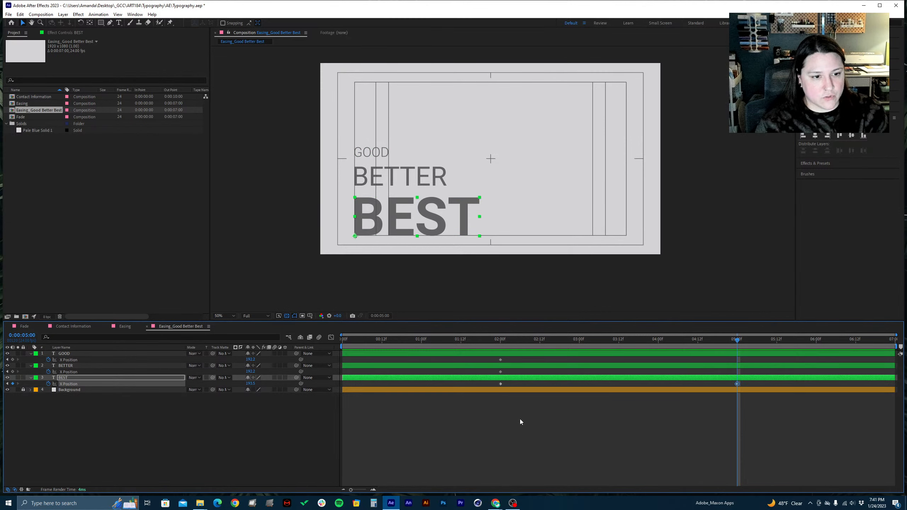
pyautogui.click(520, 419)
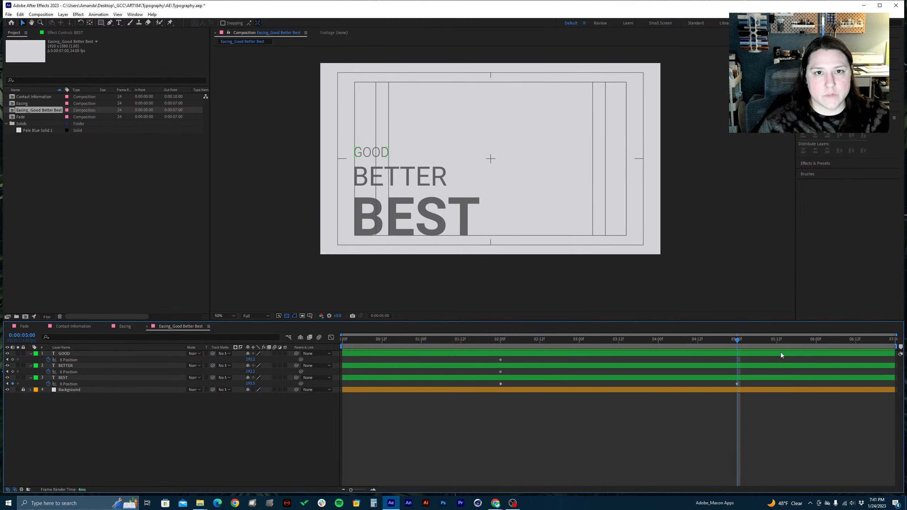
pyautogui.click(504, 377)
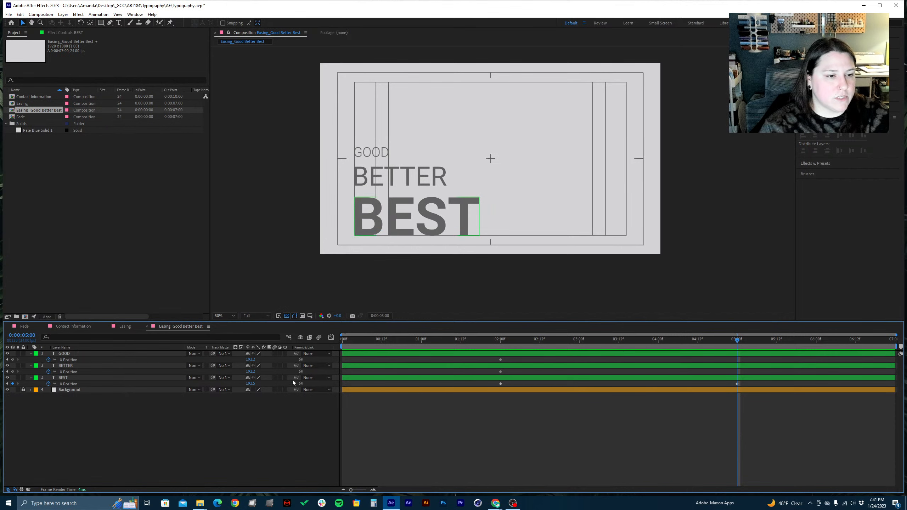
pyautogui.click(420, 359)
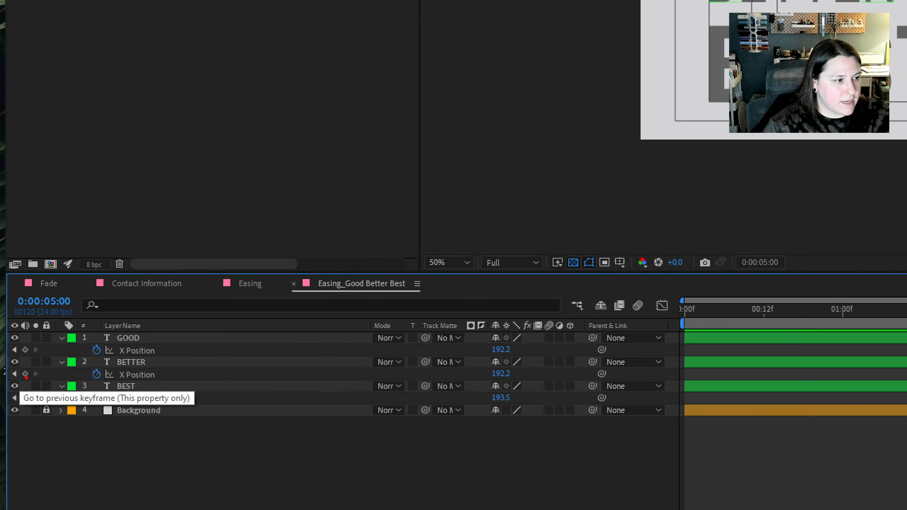
pyautogui.moveTo(26, 377)
pyautogui.mouseDown()
pyautogui.moveTo(50, 367)
pyautogui.moveTo(32, 367)
pyautogui.moveTo(26, 384)
pyautogui.moveTo(18, 356)
pyautogui.mouseUp()
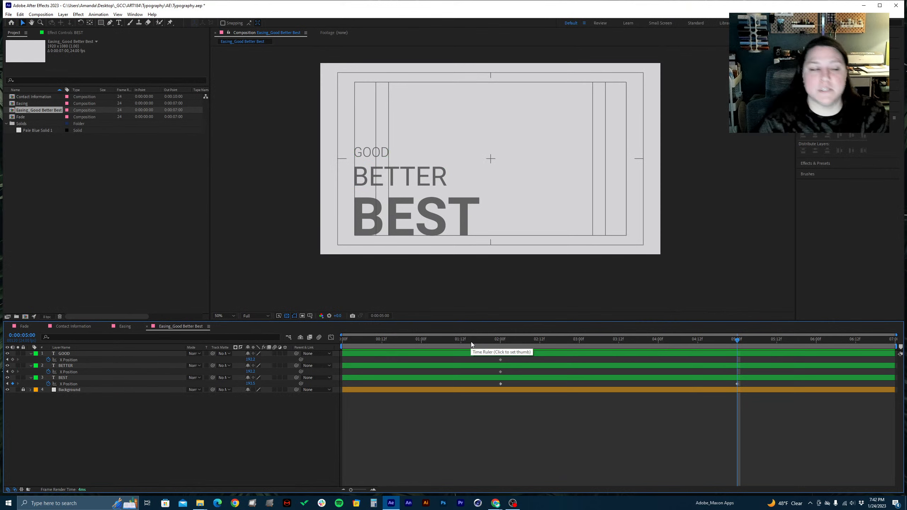
# Try adding X Position keyframes to BETTER and GOOD at 0:00:05:00, and undo the keyframes at that time on all three text layers
pyautogui.click(12, 372)
pyautogui.click(13, 360)
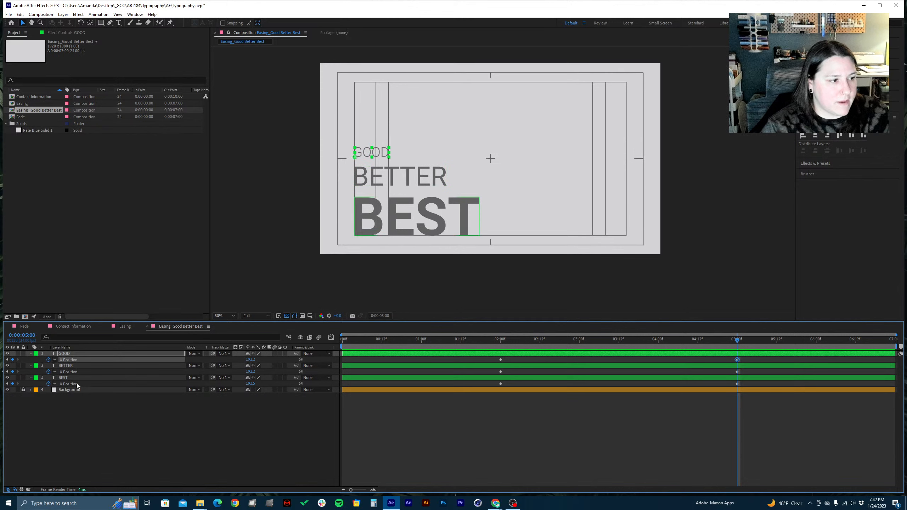
pyautogui.hotkey('ctrl', 'z')
pyautogui.hotkey('ctrl', 'z')
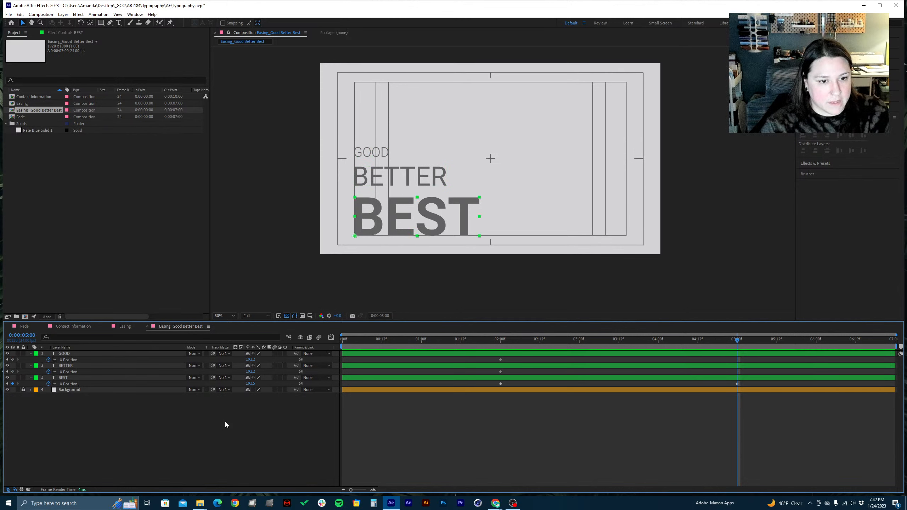
pyautogui.hotkey('ctrl', 'z')
# Add X Position keyframes to the GOOD, BETTER and BEST layers together at 0:00:05:00 and save the project
pyautogui.keyDown('shift'); pyautogui.click(102, 355); pyautogui.keyUp('shift')
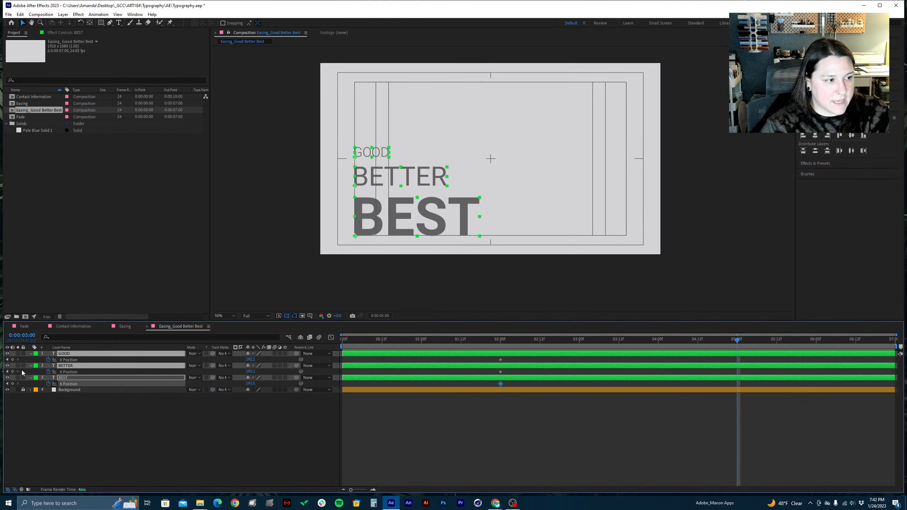
pyautogui.click(13, 359)
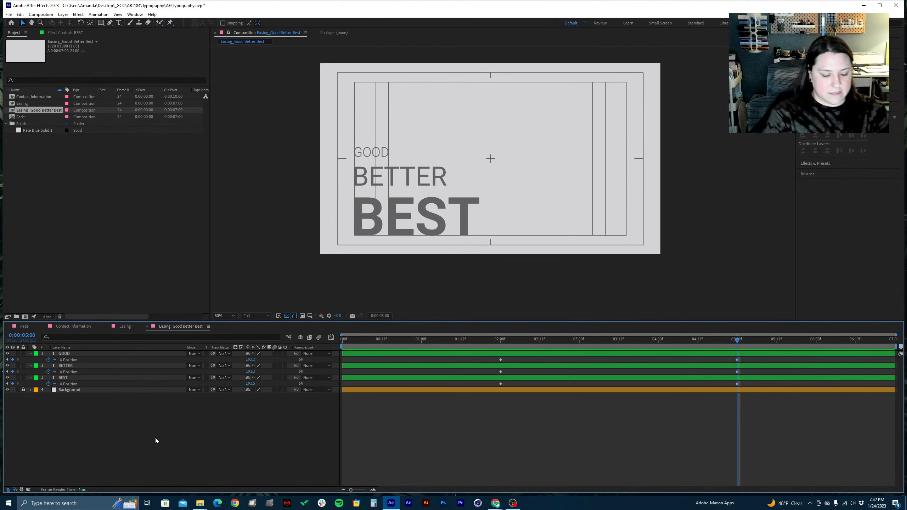
pyautogui.hotkey('ctrl', 's')
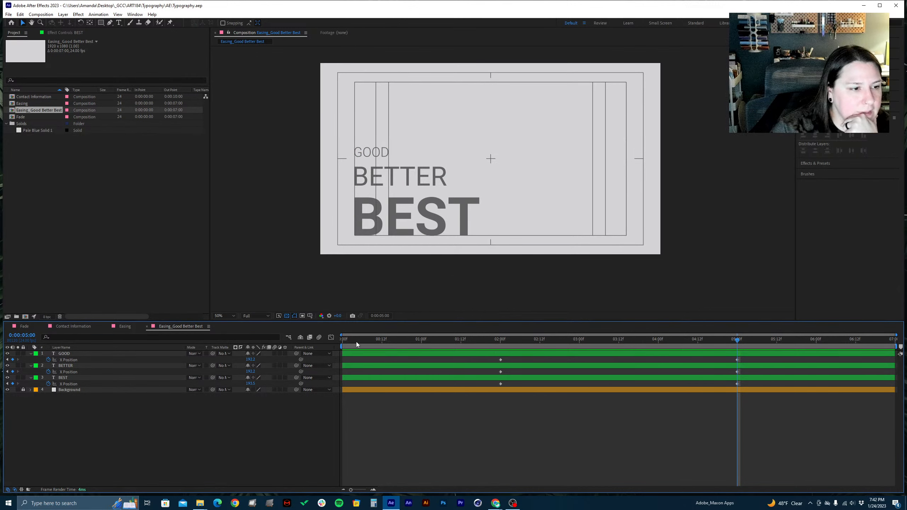
# Preview the composition from its first frame and stop at 0:00:02:00
pyautogui.moveTo(356, 344); pyautogui.dragTo(306, 327)
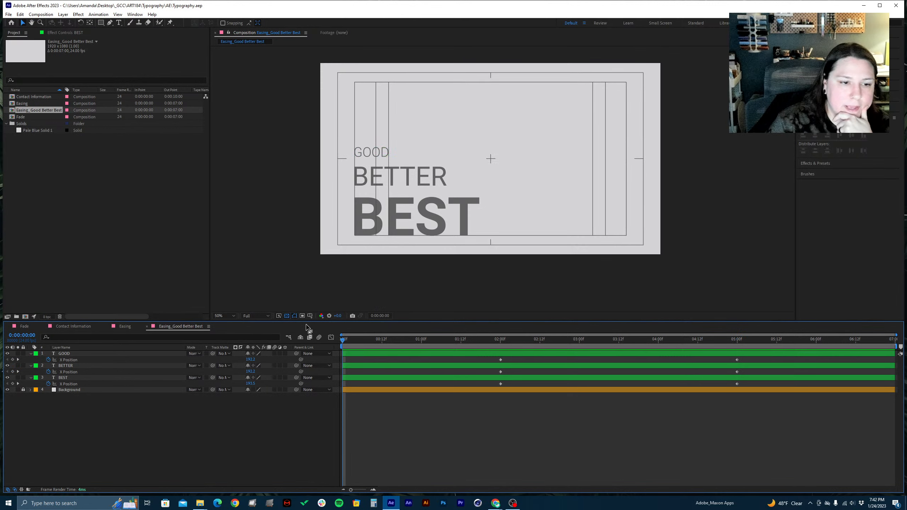
pyautogui.press('space')
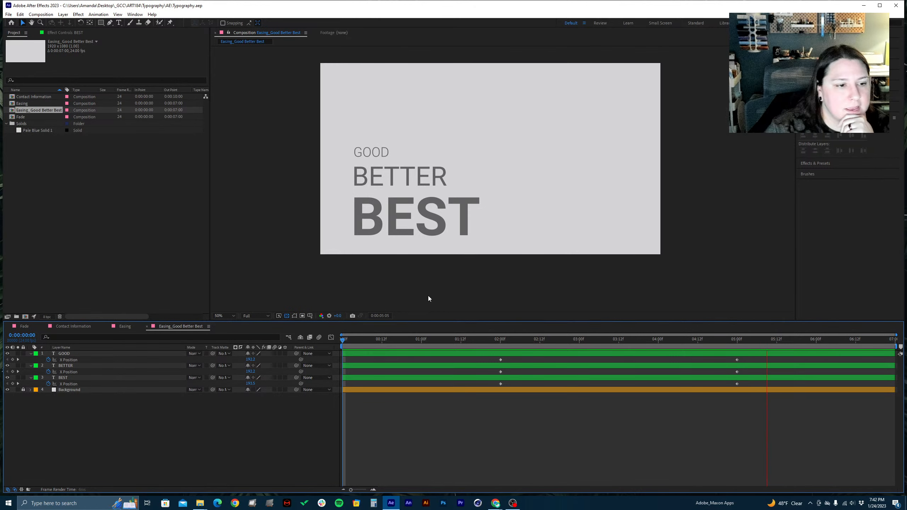
pyautogui.click(499, 341)
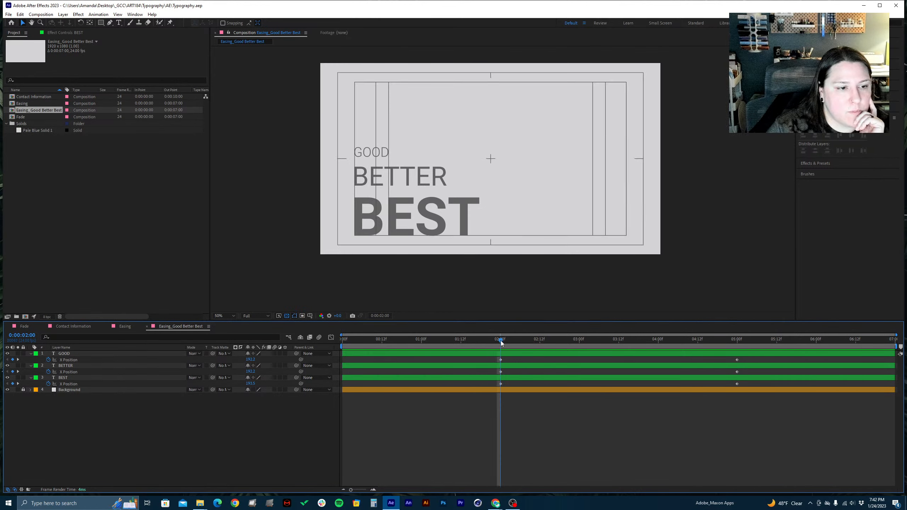
# Set the current time to 0:00:00:12 and keyframe the GOOD layer's X Position at -450
pyautogui.moveTo(500, 340); pyautogui.dragTo(383, 412)
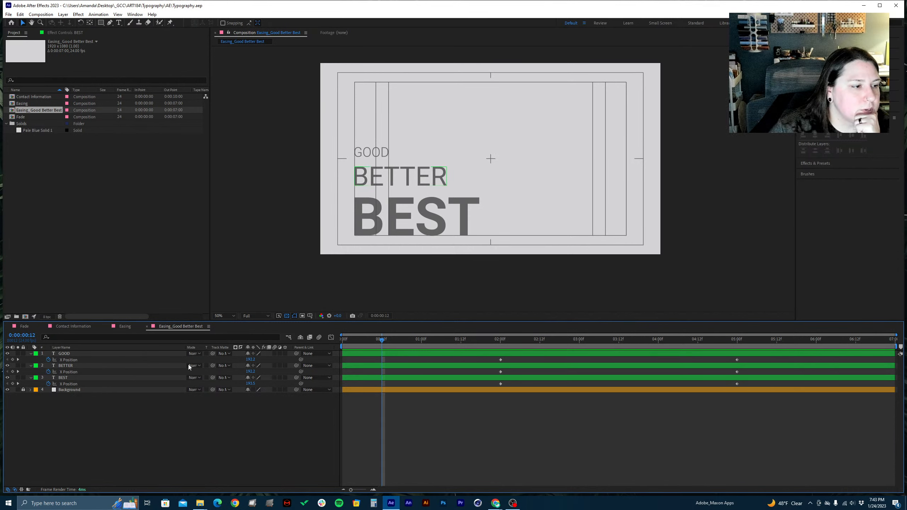
pyautogui.click(118, 354)
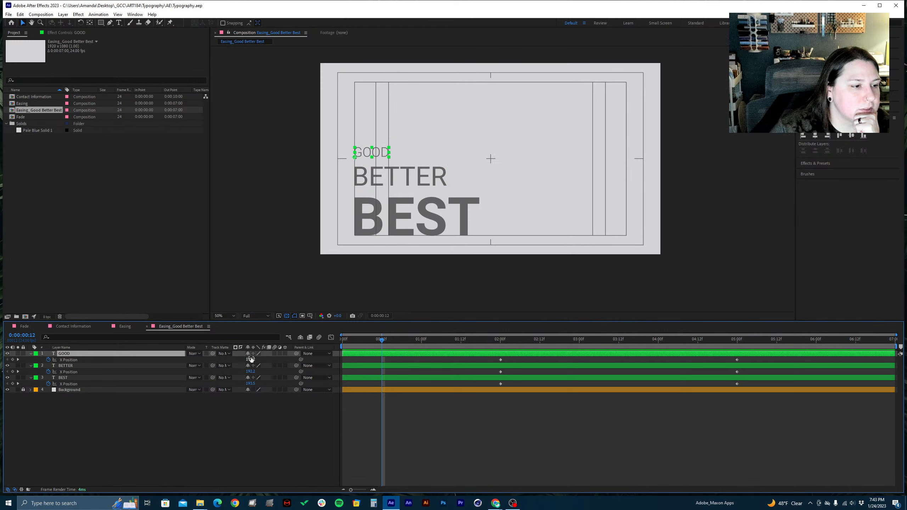
pyautogui.moveTo(250, 359); pyautogui.dragTo(47, 369)
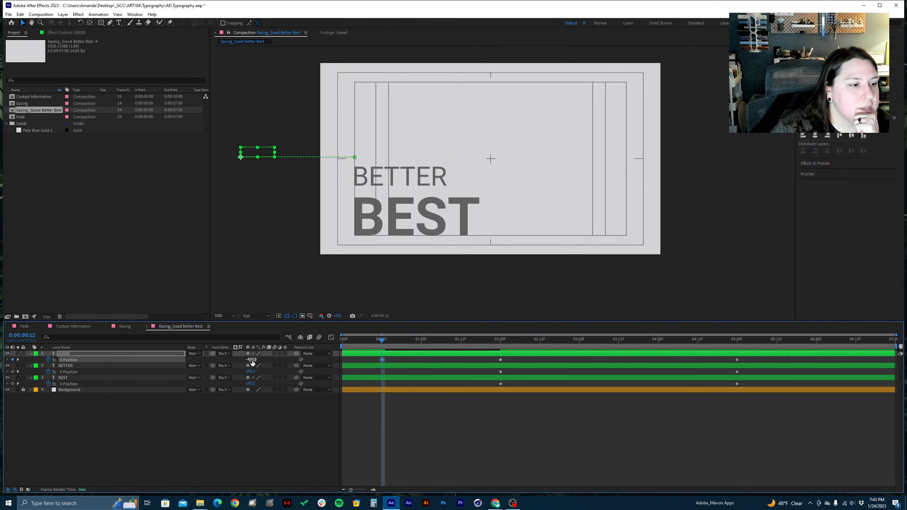
pyautogui.click(254, 359)
pyautogui.write('-450')
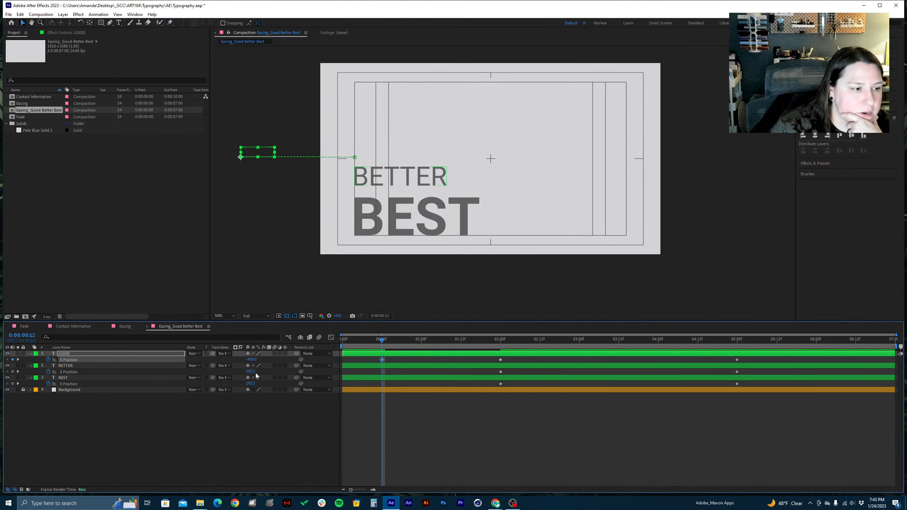
# Keyframe the BETTER layer's X Position at -600 at 0:00:00:12
pyautogui.moveTo(250, 372); pyautogui.dragTo(1, 390)
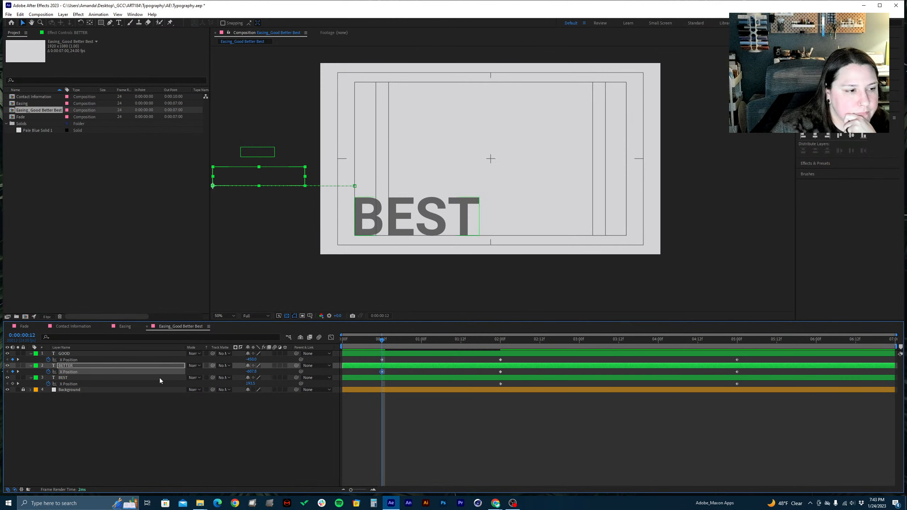
pyautogui.click(251, 372)
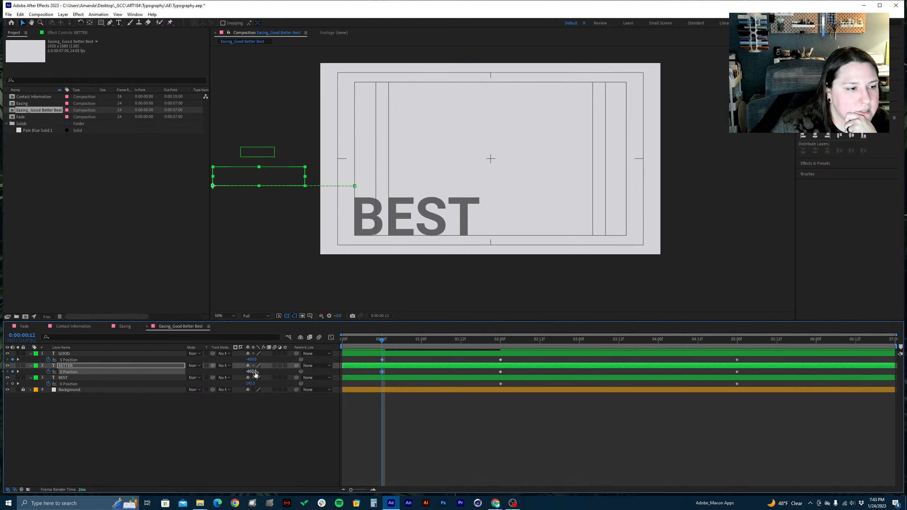
pyautogui.write('-')
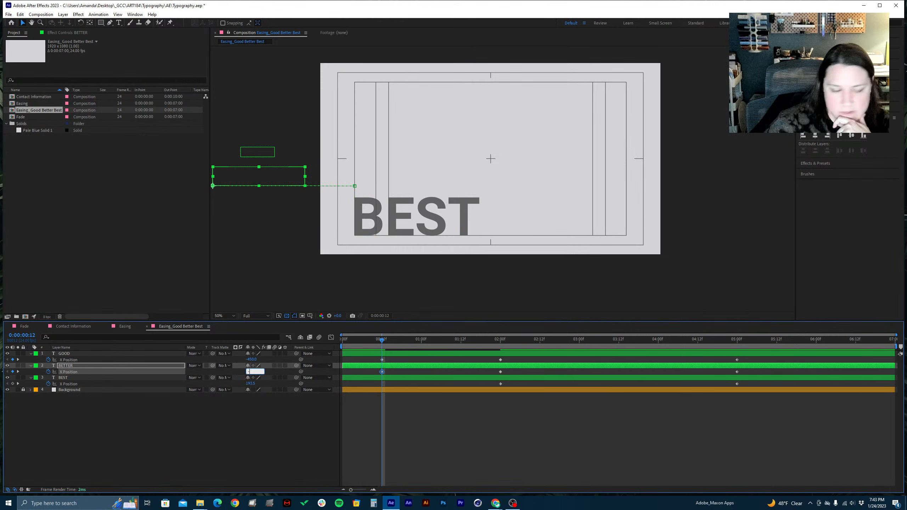
pyautogui.write('60')
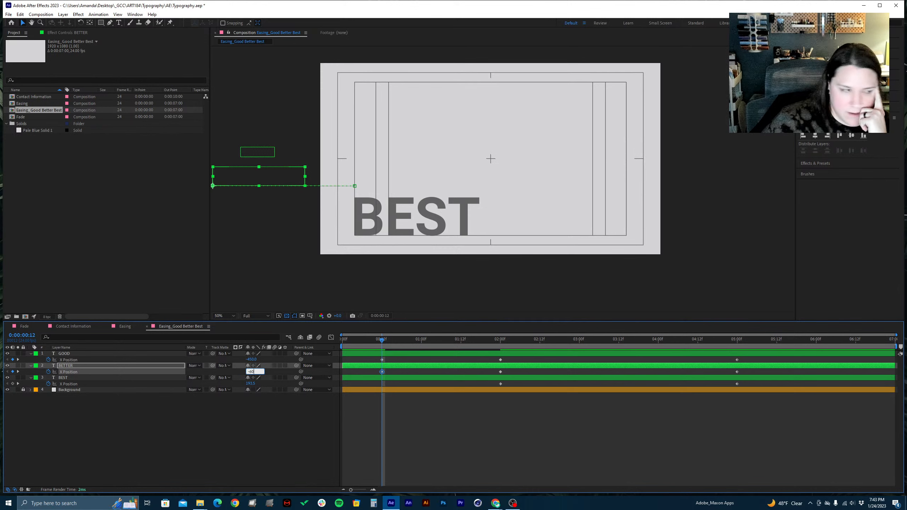
pyautogui.write('0')
pyautogui.press('Return')
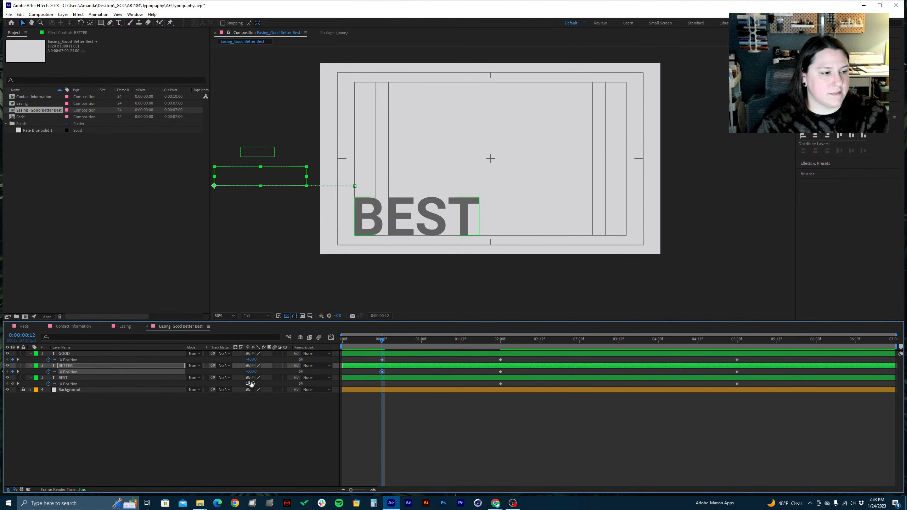
# Move the BEST text horizontally off the frame's left side at 0:00:00:12, to an X Position of about -785
pyautogui.click(134, 378)
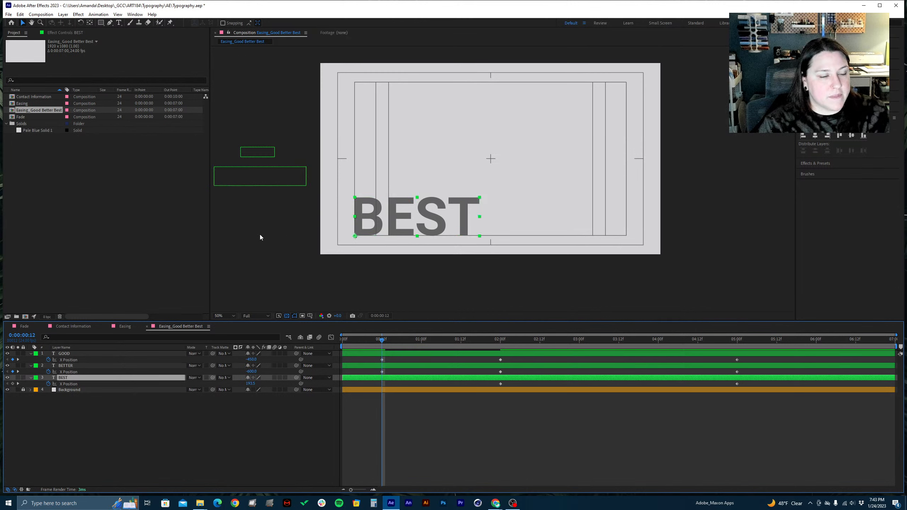
pyautogui.click(378, 231)
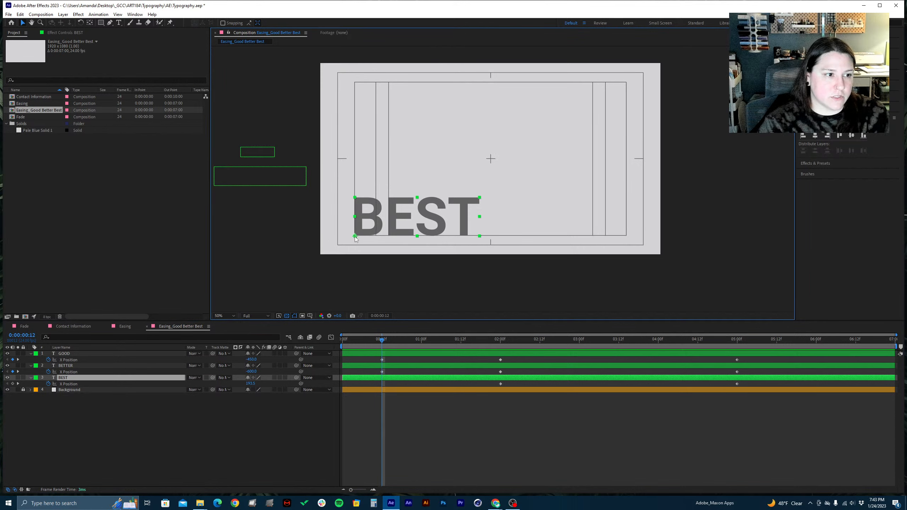
pyautogui.click(296, 237)
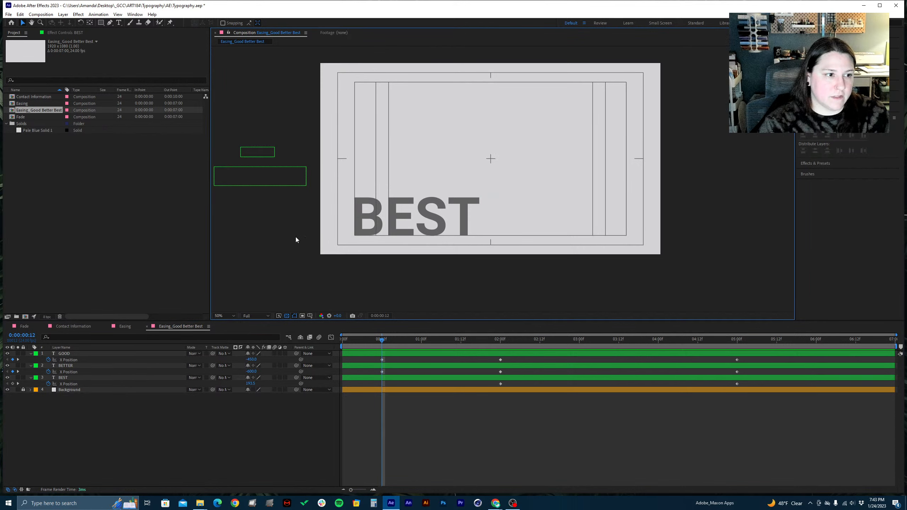
pyautogui.click(373, 232)
pyautogui.moveTo(357, 235); pyautogui.dragTo(195, 224)
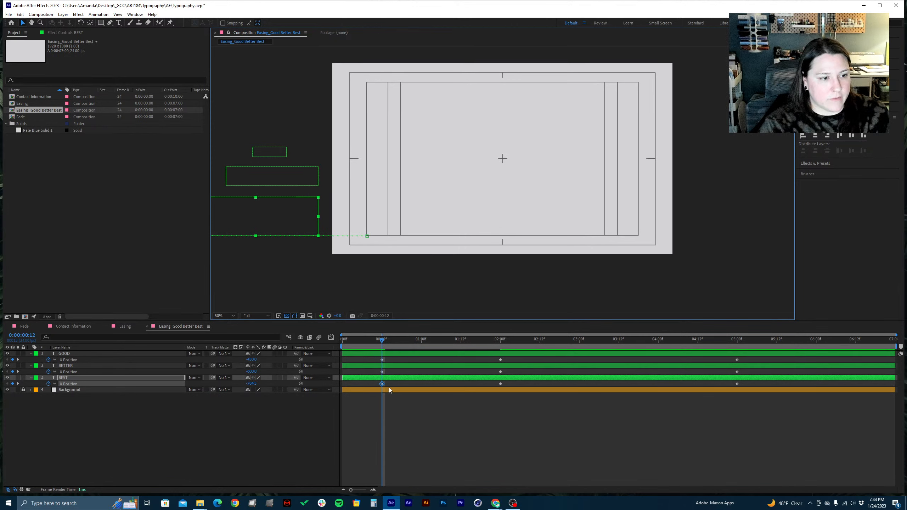
# Preview the entrance animation, and select all three text layers with the current time at 0:00:06:12
pyautogui.press('space')
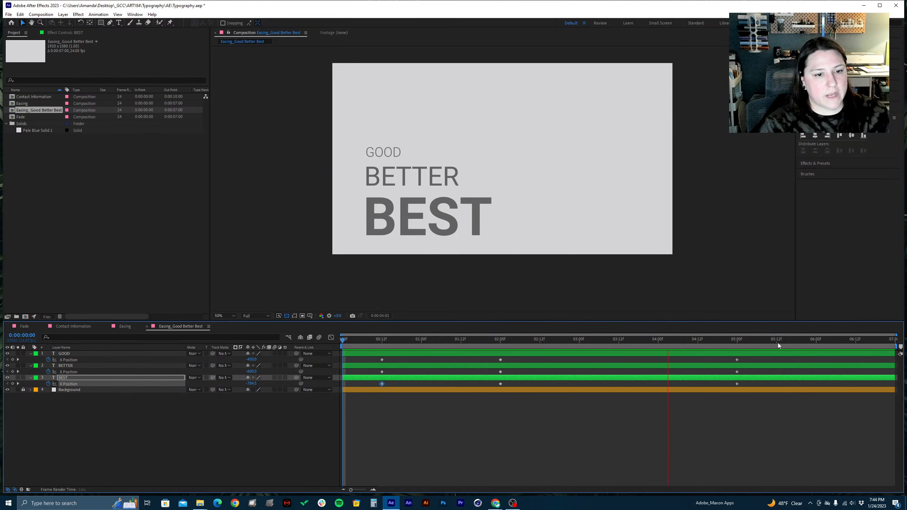
pyautogui.press('space')
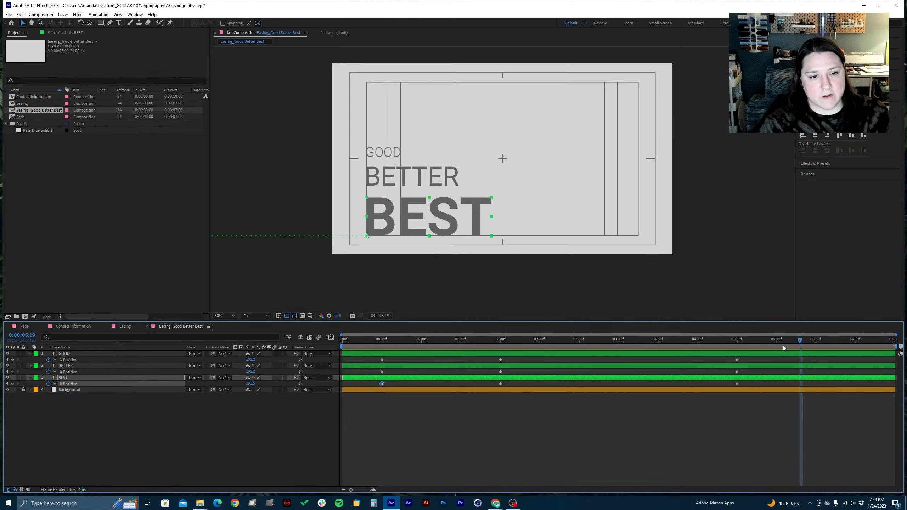
pyautogui.moveTo(849, 340); pyautogui.dragTo(857, 343)
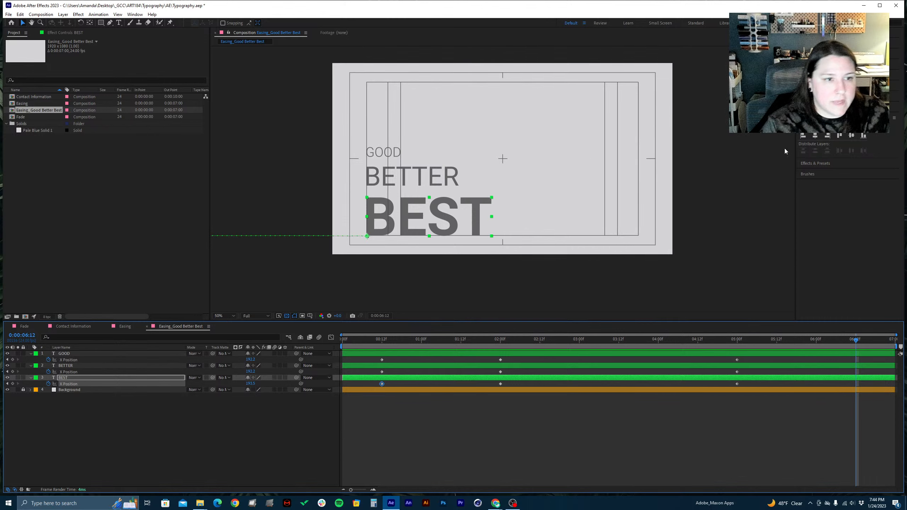
pyautogui.keyDown('shift'); pyautogui.click(129, 353); pyautogui.keyUp('shift')
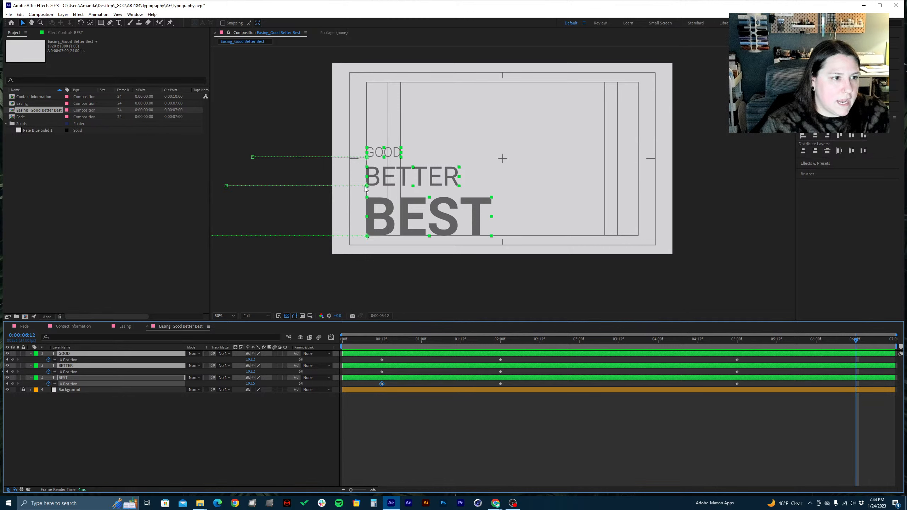
# Try moving the three text layers together to the right in the composition, and undo the accidental path and scale changes
pyautogui.moveTo(366, 186); pyautogui.dragTo(493, 177)
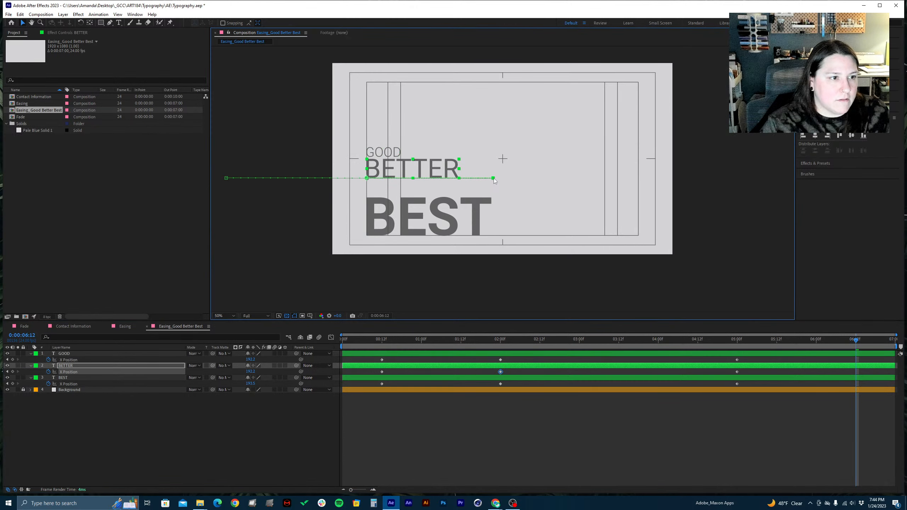
pyautogui.hotkey('ctrl', 'z')
pyautogui.hotkey('ctrl', 'z')
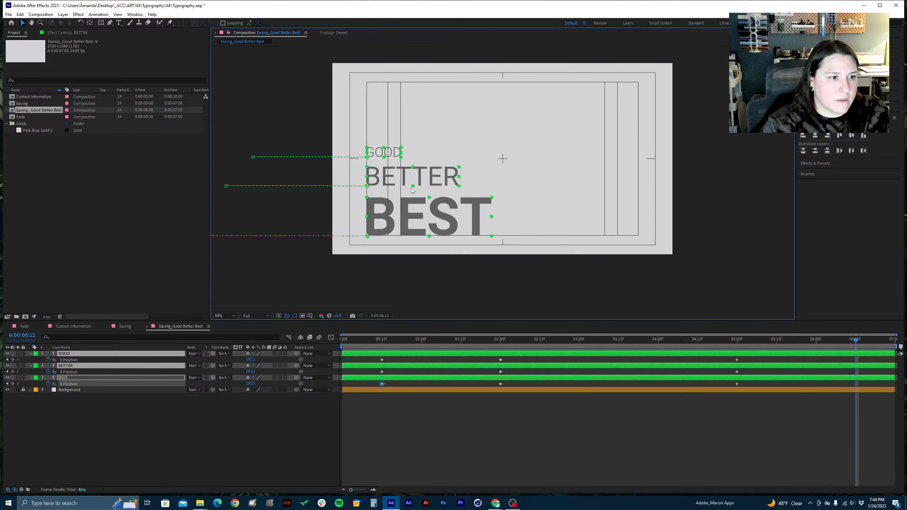
pyautogui.moveTo(434, 184); pyautogui.dragTo(495, 184)
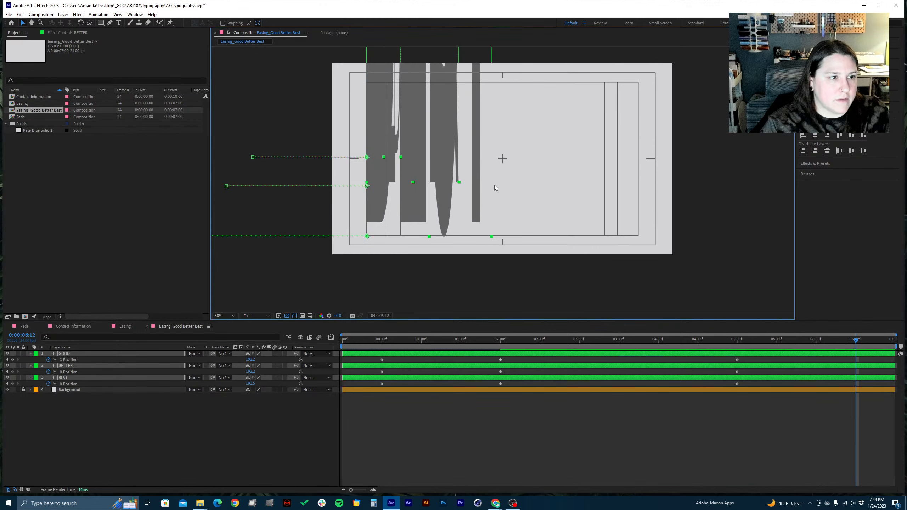
pyautogui.hotkey('ctrl', 'z')
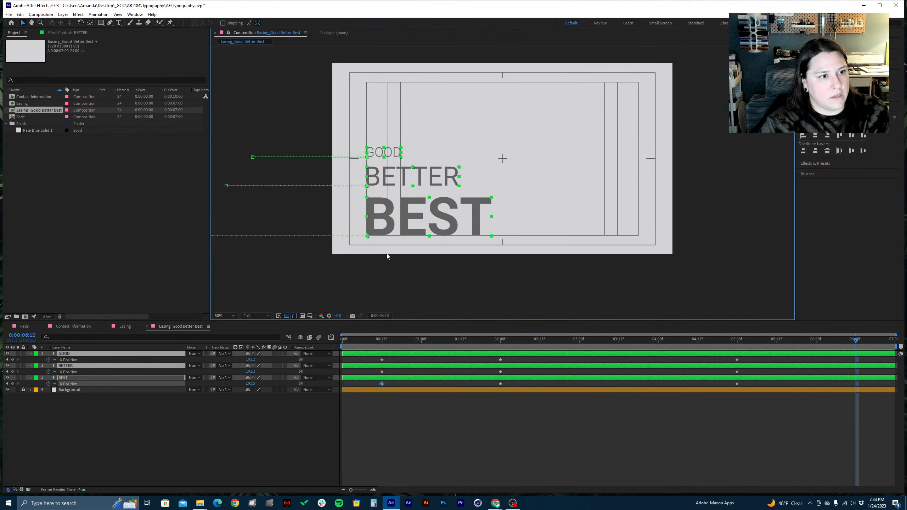
# Move all three text layers off the frame's right side at 0:00:06:12, to an X Position of about 2100, and preview the animation
pyautogui.click(368, 236)
pyautogui.moveTo(371, 236); pyautogui.dragTo(710, 220)
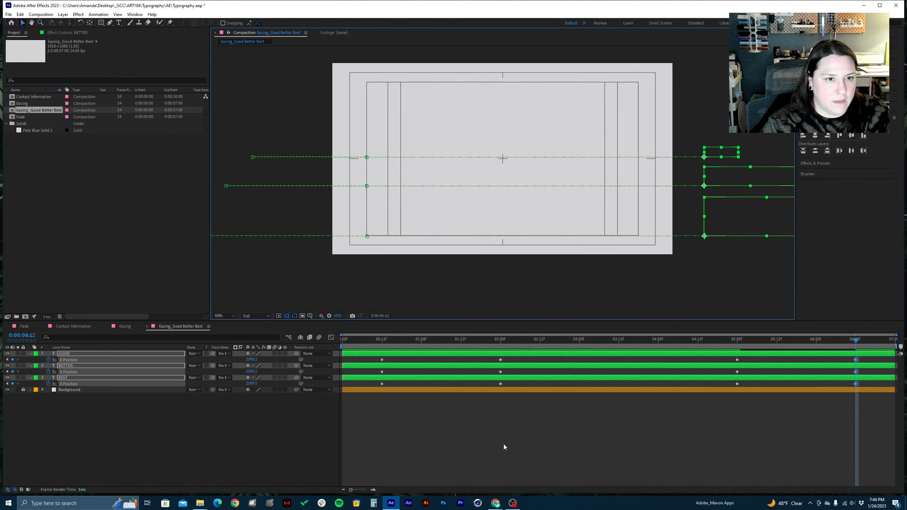
pyautogui.press('space')
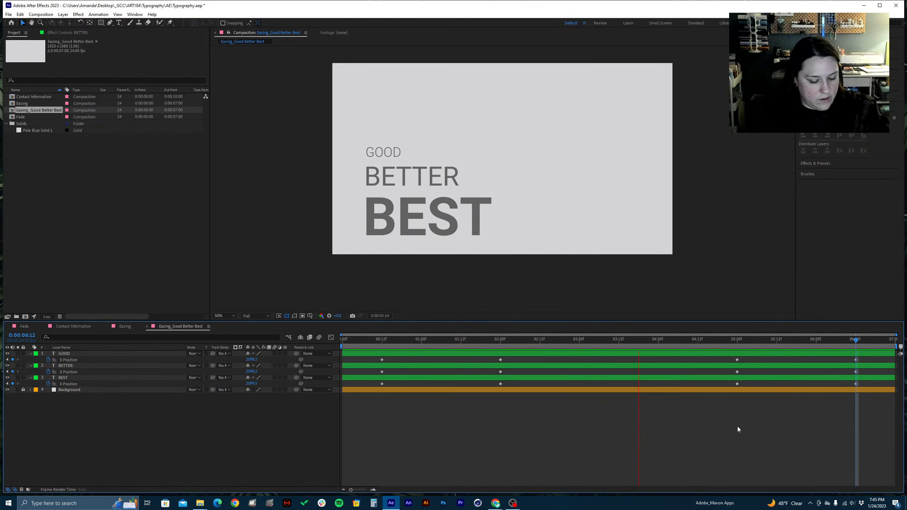
pyautogui.press('space')
# Save the project, and show the X Position keyframes of all three text layers in the Graph Editor before deselecting them
pyautogui.hotkey('ctrl', 's')
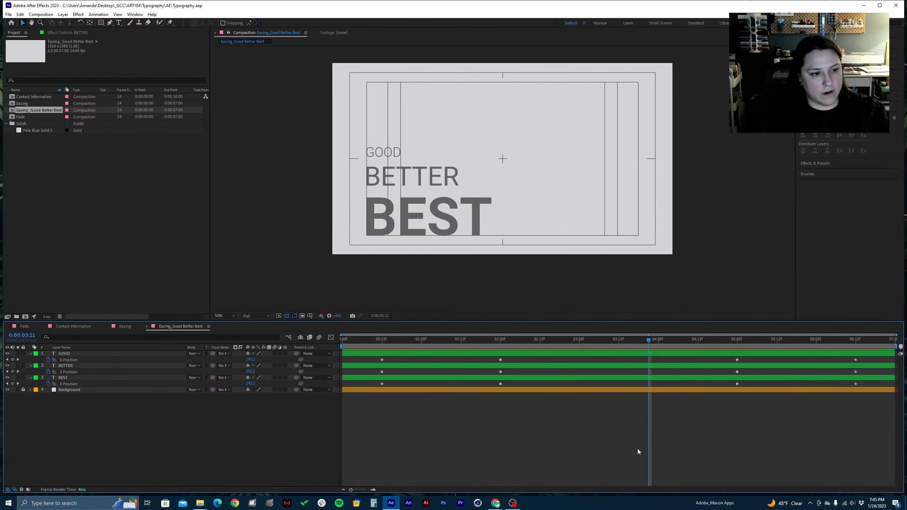
pyautogui.moveTo(876, 403); pyautogui.dragTo(346, 356)
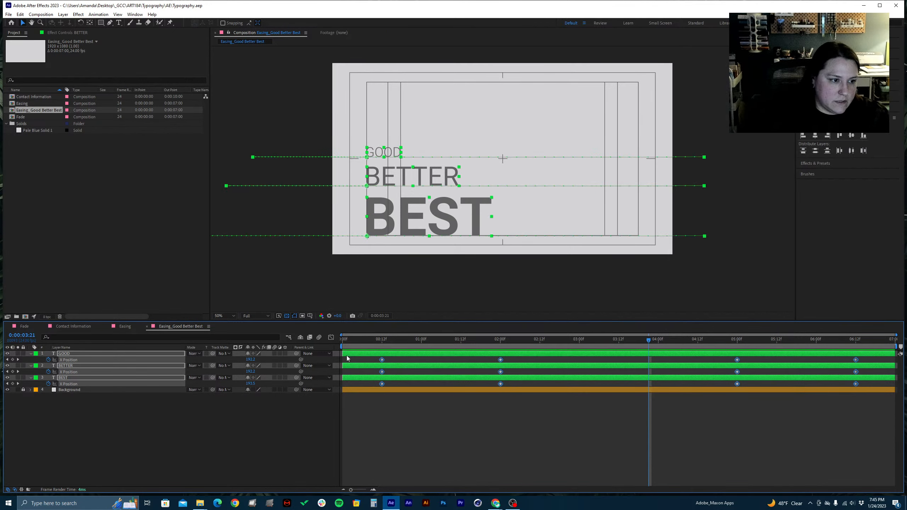
pyautogui.click(333, 338)
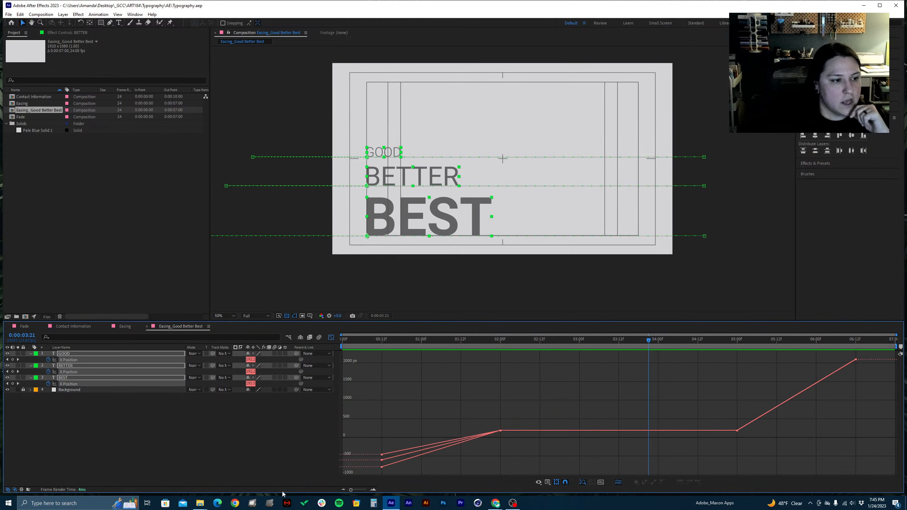
pyautogui.click(215, 442)
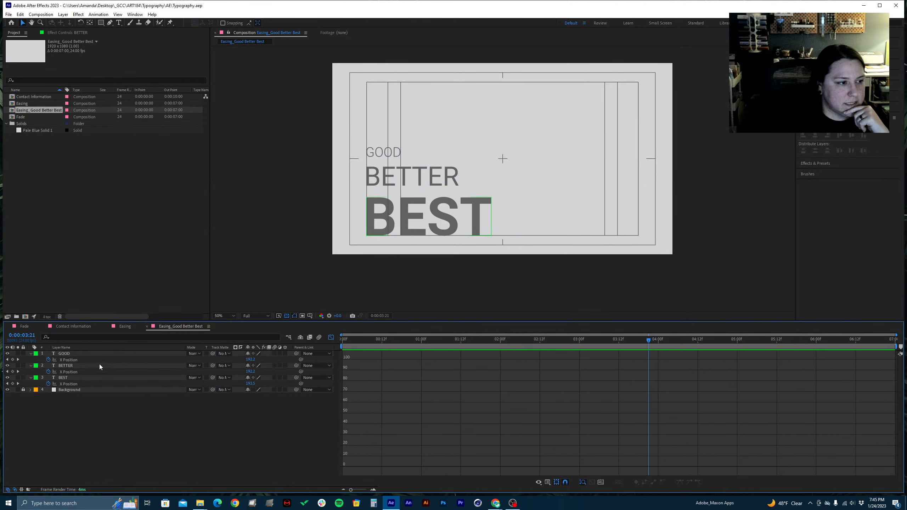
# Apply Easy Ease to the GOOD layer's entrance and exit X Position keyframes in the Graph Editor
pyautogui.click(95, 354)
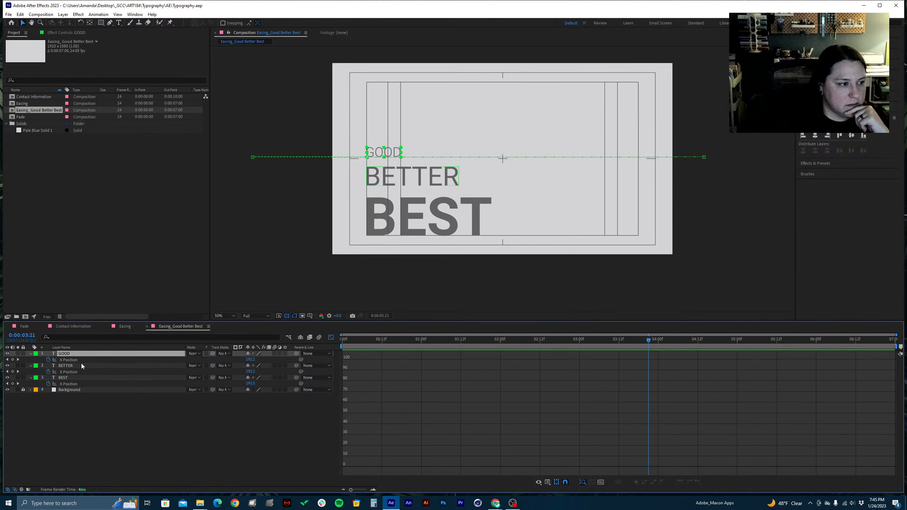
pyautogui.click(67, 359)
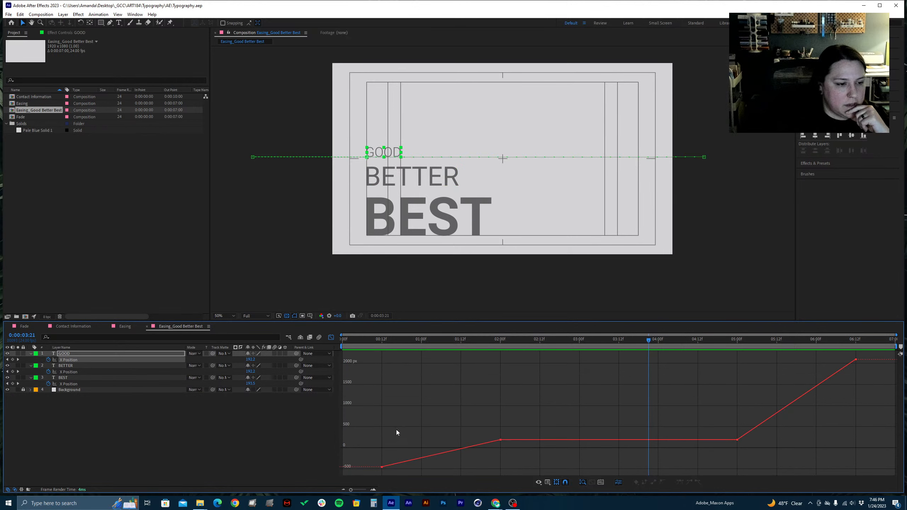
pyautogui.moveTo(367, 421); pyautogui.dragTo(508, 478)
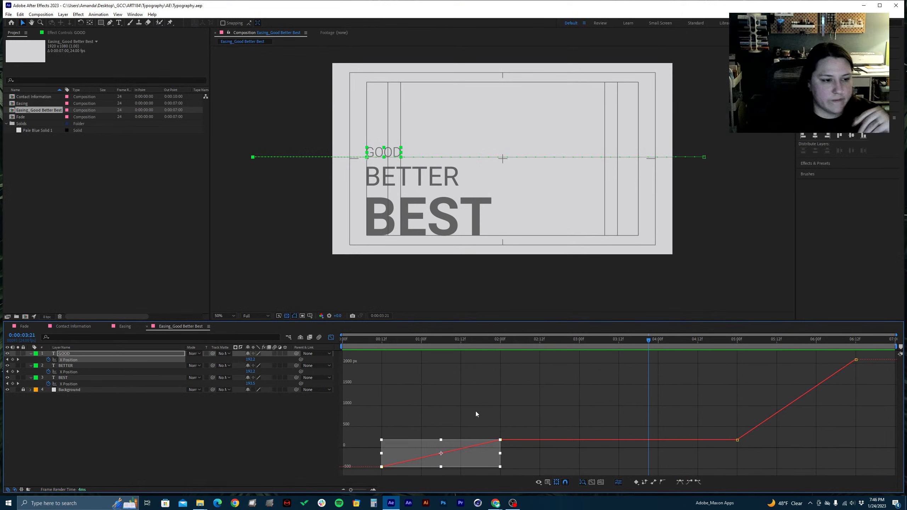
pyautogui.moveTo(370, 417); pyautogui.dragTo(508, 467)
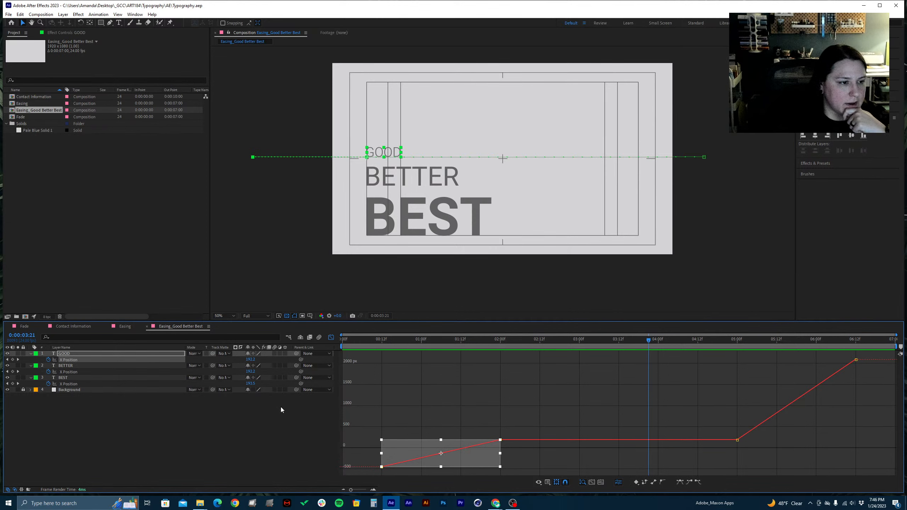
pyautogui.click(680, 482)
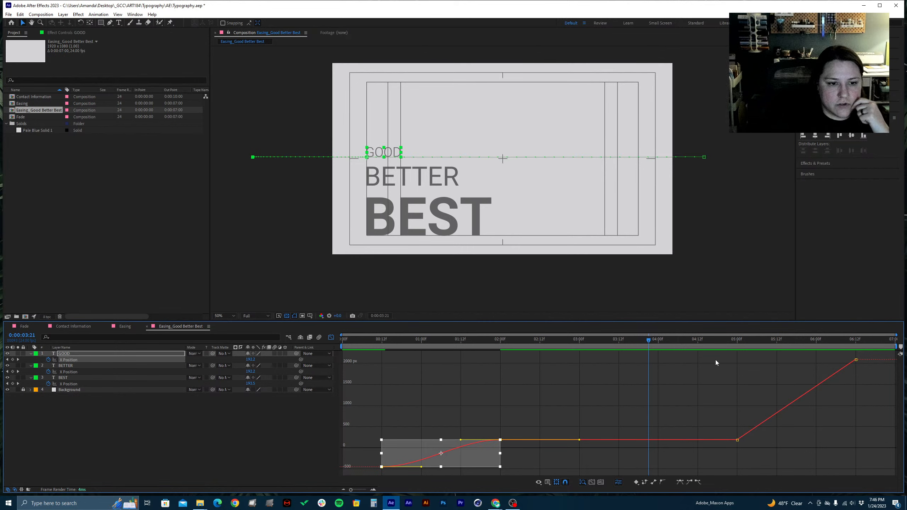
pyautogui.moveTo(716, 360); pyautogui.dragTo(679, 460)
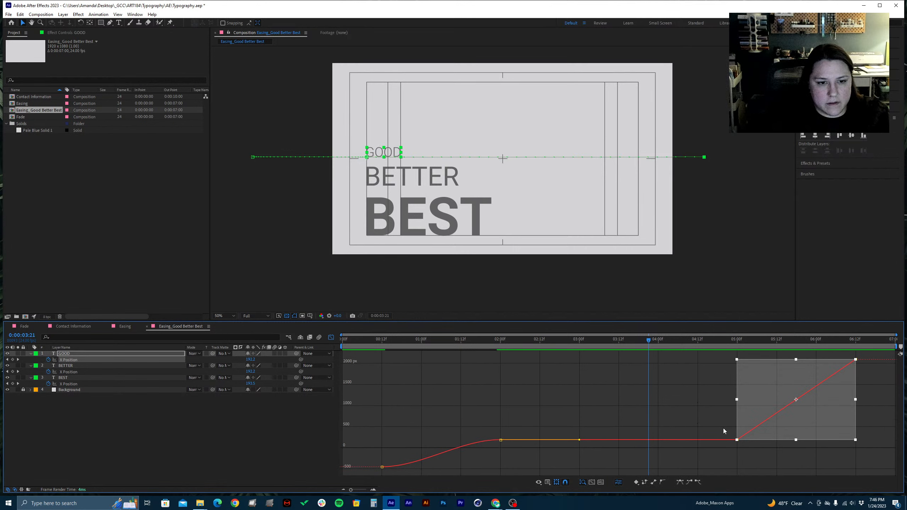
pyautogui.click(679, 482)
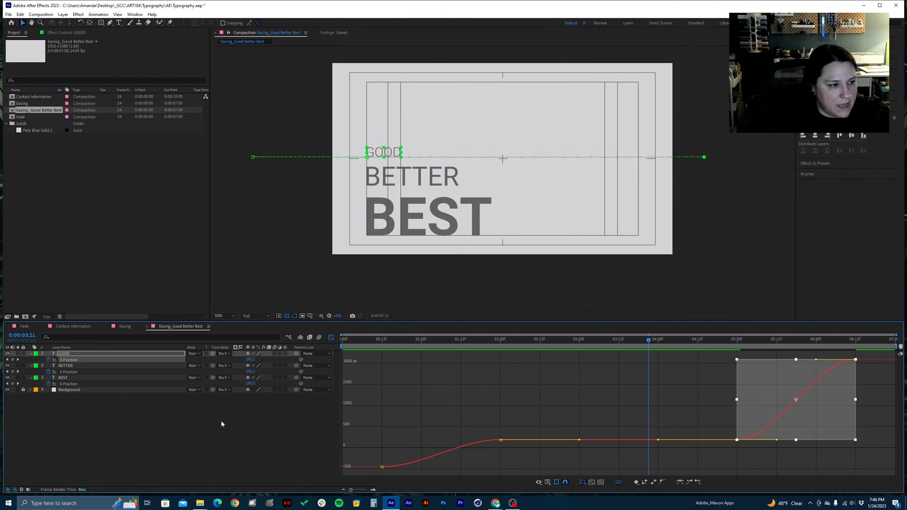
# Apply Easy Ease to the BETTER layer's entrance and exit X Position keyframes
pyautogui.click(71, 374)
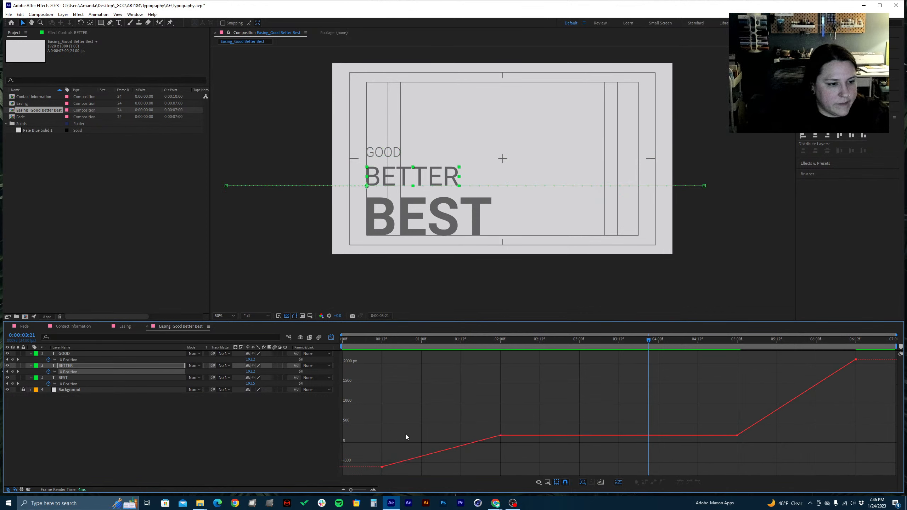
pyautogui.moveTo(372, 424); pyautogui.dragTo(525, 473)
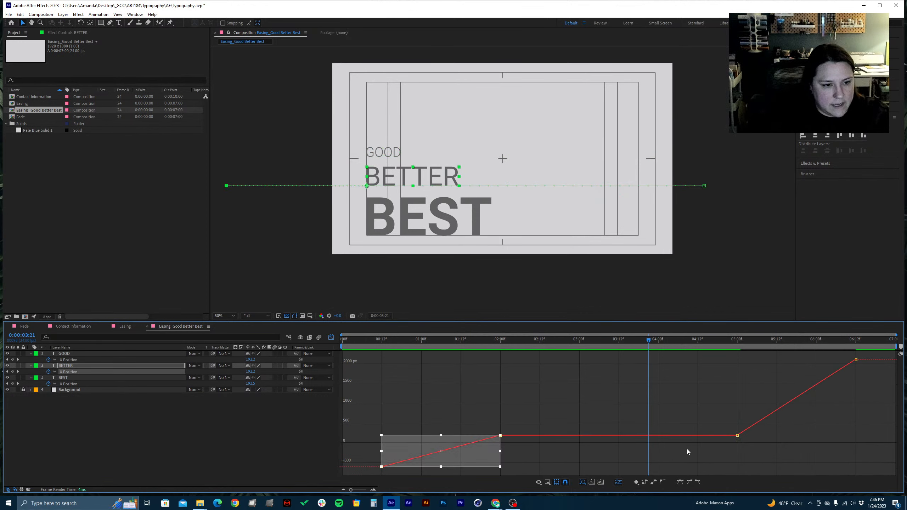
pyautogui.click(680, 482)
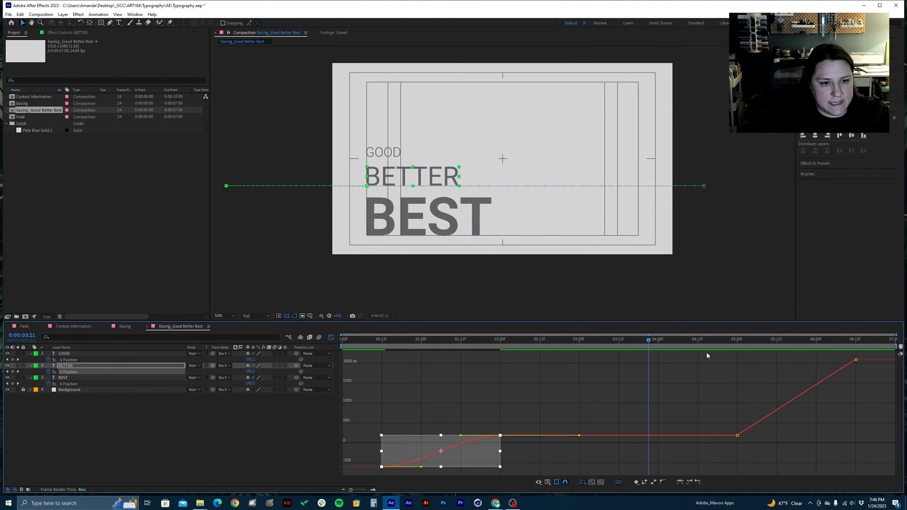
pyautogui.moveTo(707, 353); pyautogui.dragTo(880, 453)
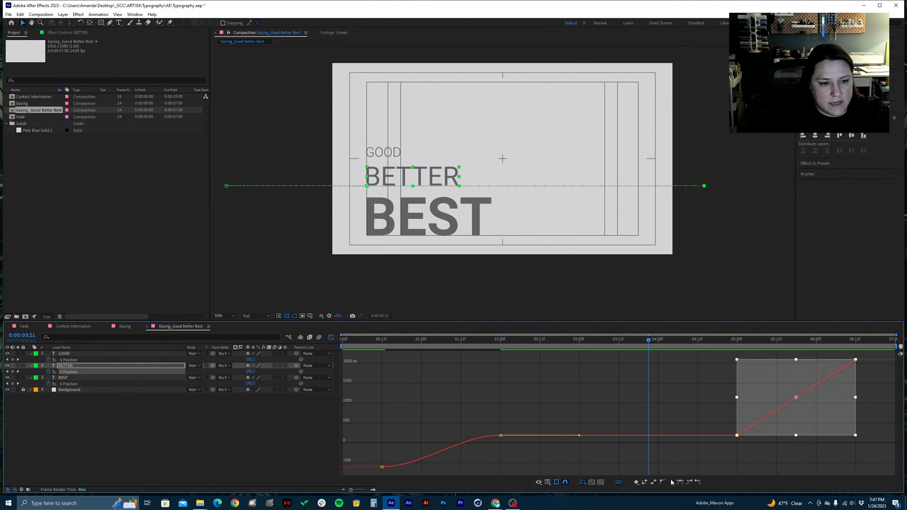
pyautogui.click(681, 483)
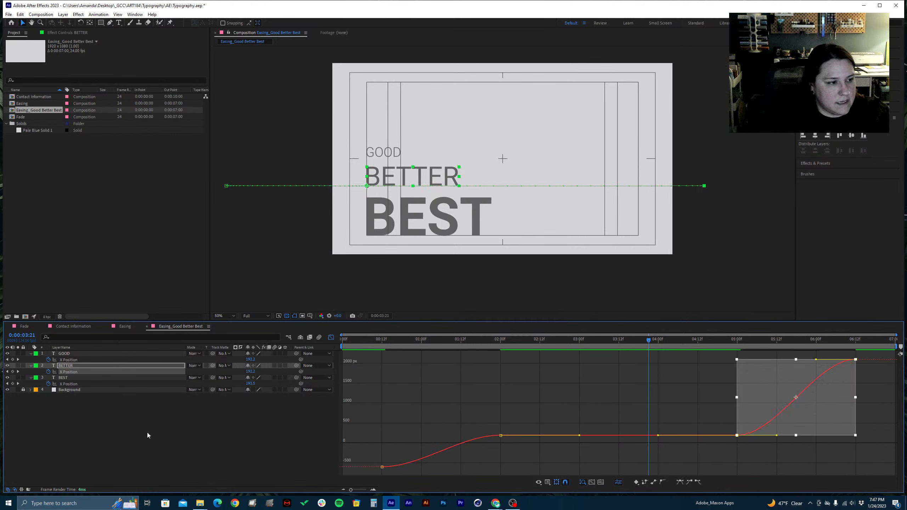
# Apply Easy Ease to the BEST layer's entrance and exit X Position keyframes, and save the project
pyautogui.click(61, 378)
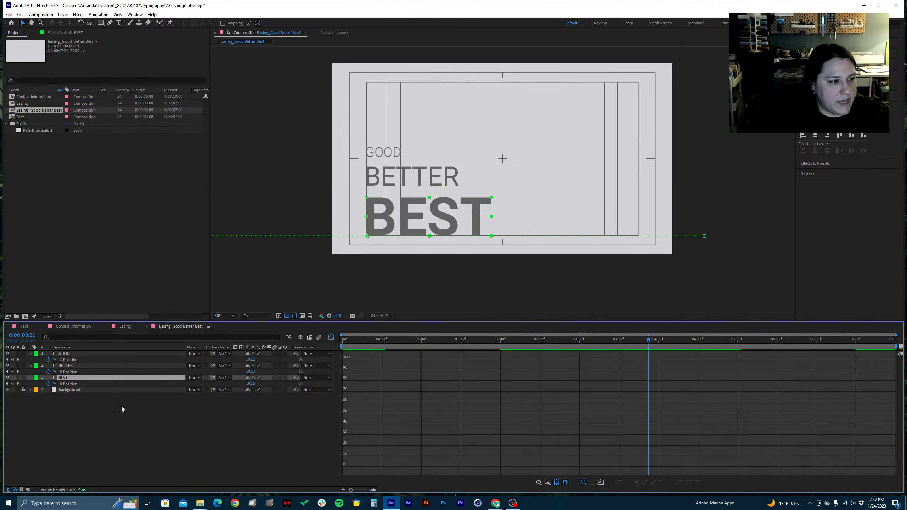
pyautogui.click(68, 384)
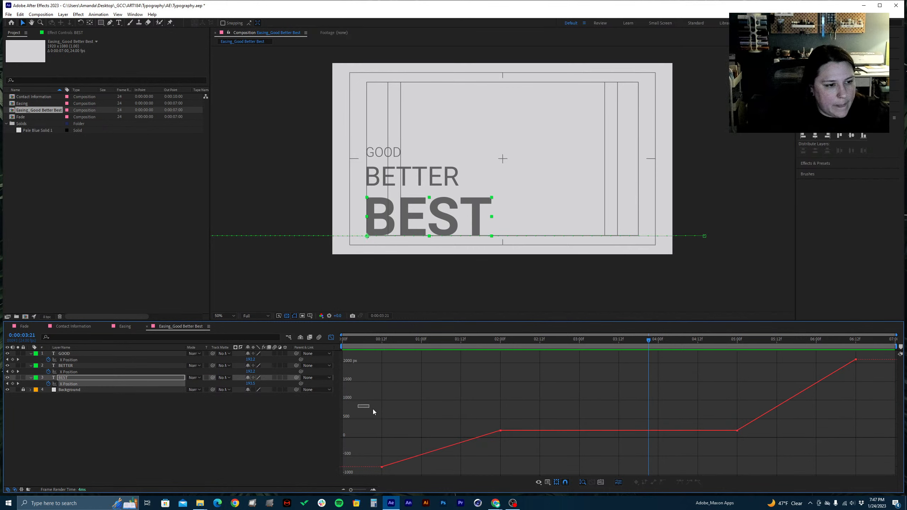
pyautogui.moveTo(373, 410); pyautogui.dragTo(522, 476)
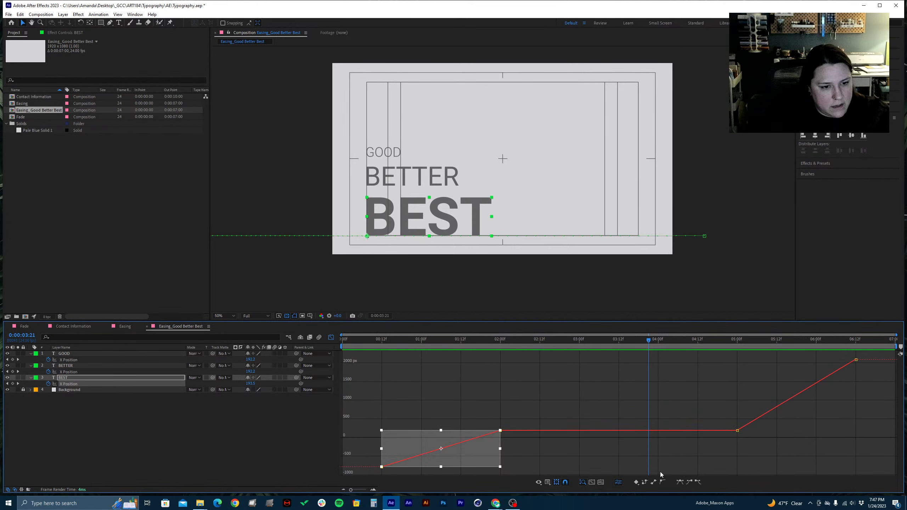
pyautogui.click(680, 483)
pyautogui.moveTo(719, 361); pyautogui.dragTo(881, 394)
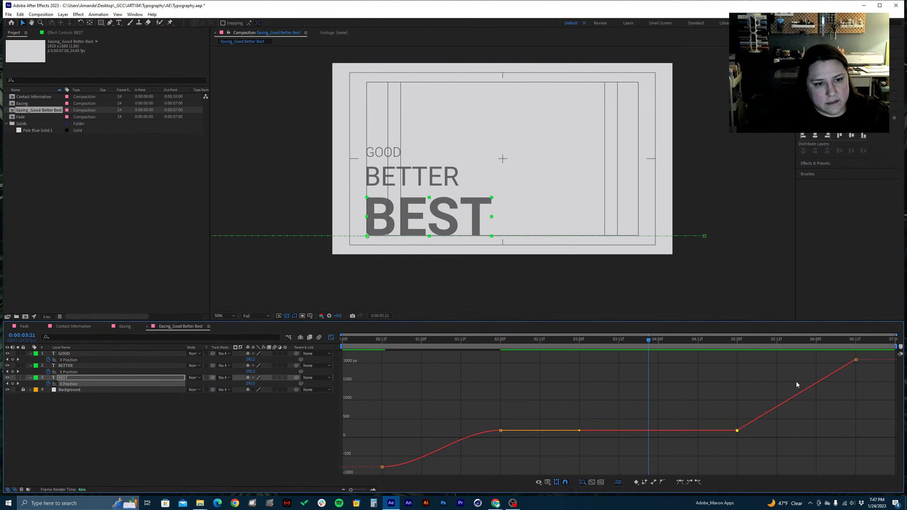
pyautogui.moveTo(720, 353); pyautogui.dragTo(874, 444)
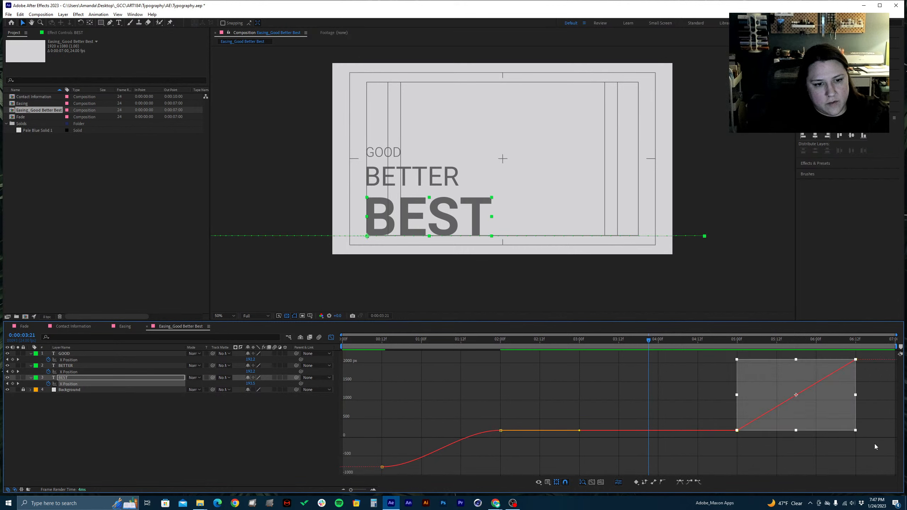
pyautogui.click(681, 483)
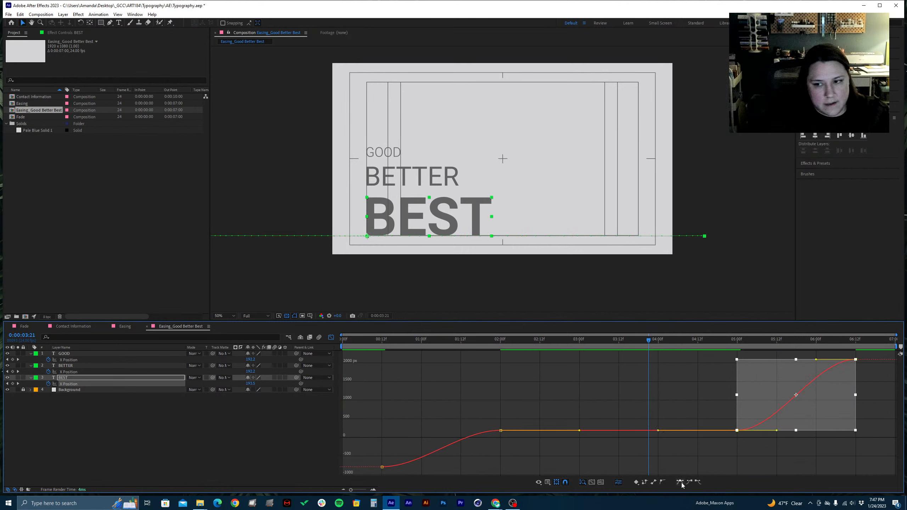
pyautogui.click(518, 417)
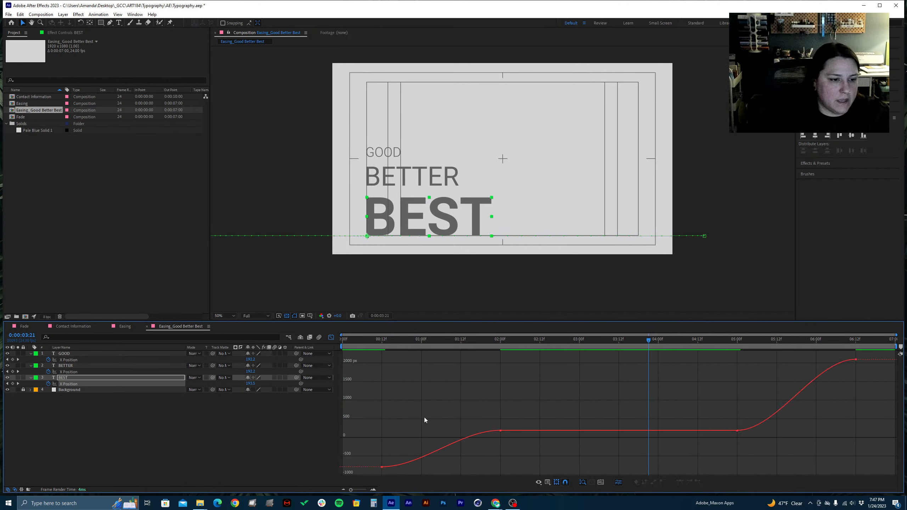
pyautogui.hotkey('ctrl', 's')
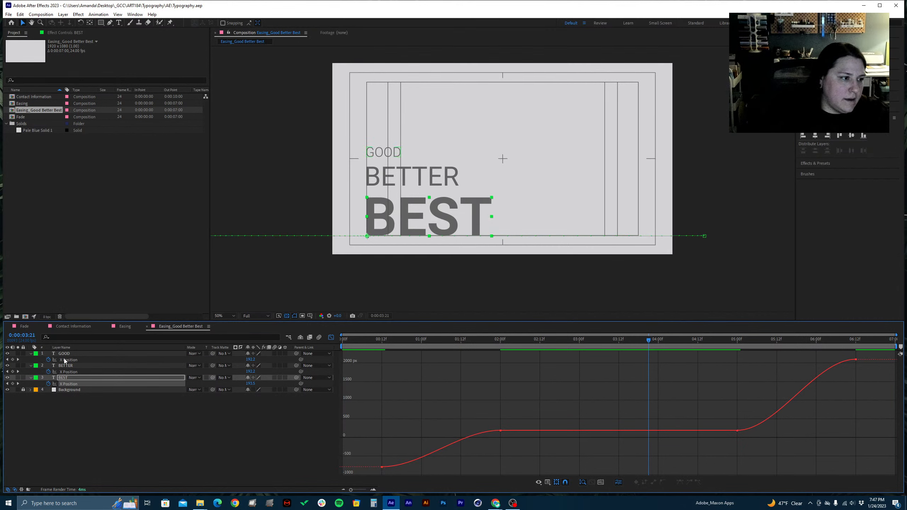
# Pull the outgoing handle of GOOD's first X Position keyframe almost vertical for a fast start, undoing the extra pull that makes the curve overshoot
pyautogui.click(106, 359)
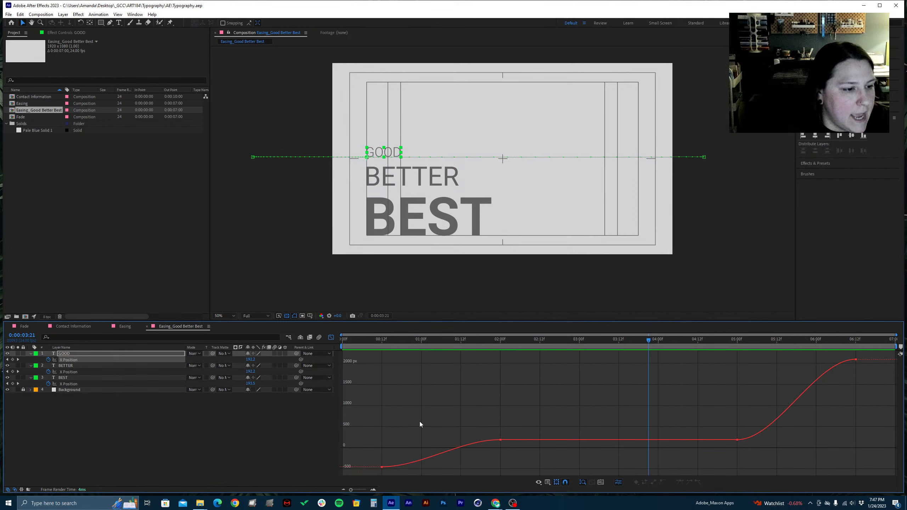
pyautogui.moveTo(372, 457); pyautogui.dragTo(398, 478)
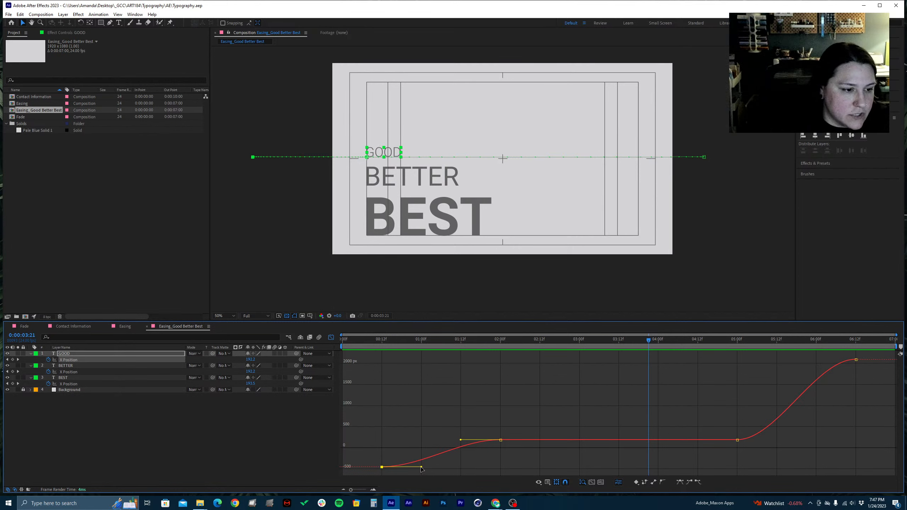
pyautogui.moveTo(422, 468); pyautogui.dragTo(377, 441)
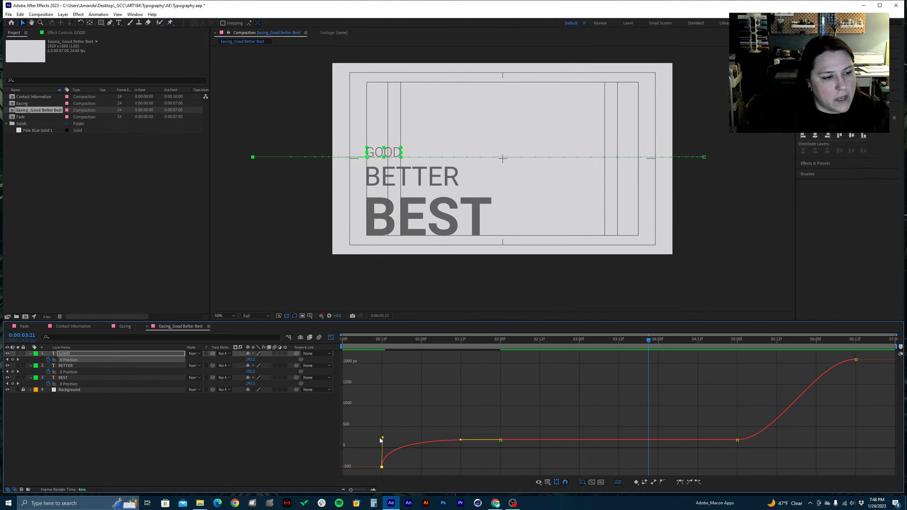
pyautogui.moveTo(382, 438); pyautogui.dragTo(372, 412)
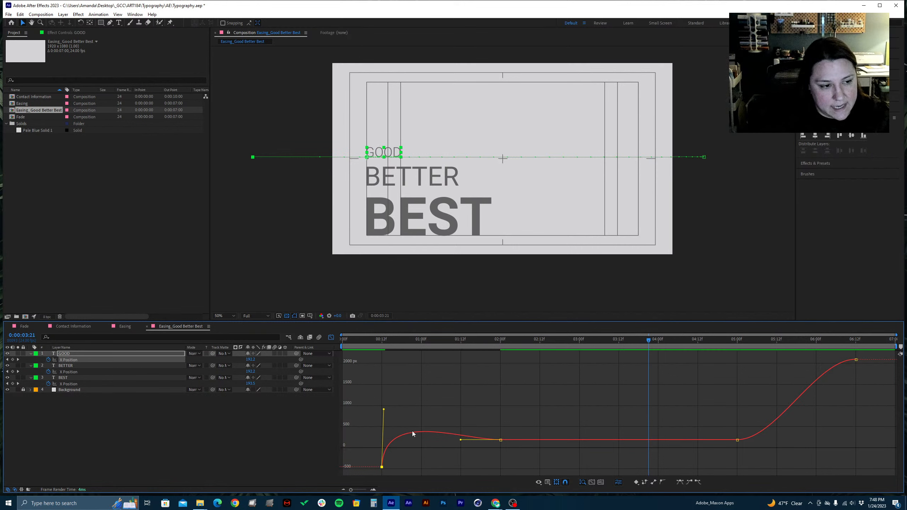
pyautogui.hotkey('ctrl', 'z')
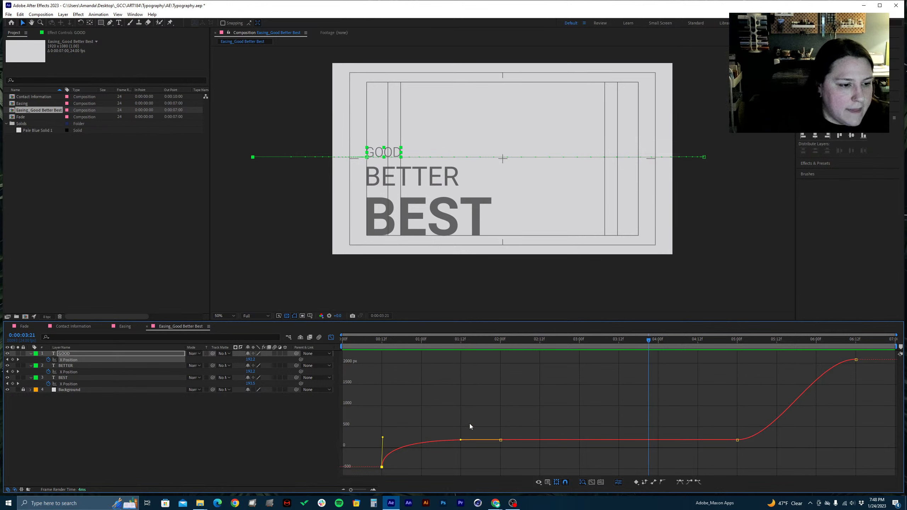
# Shorten the incoming handle of GOOD's X Position keyframe at 0:00:02:00, keeping it horizontal and close to the keyframe
pyautogui.moveTo(469, 425); pyautogui.dragTo(538, 465)
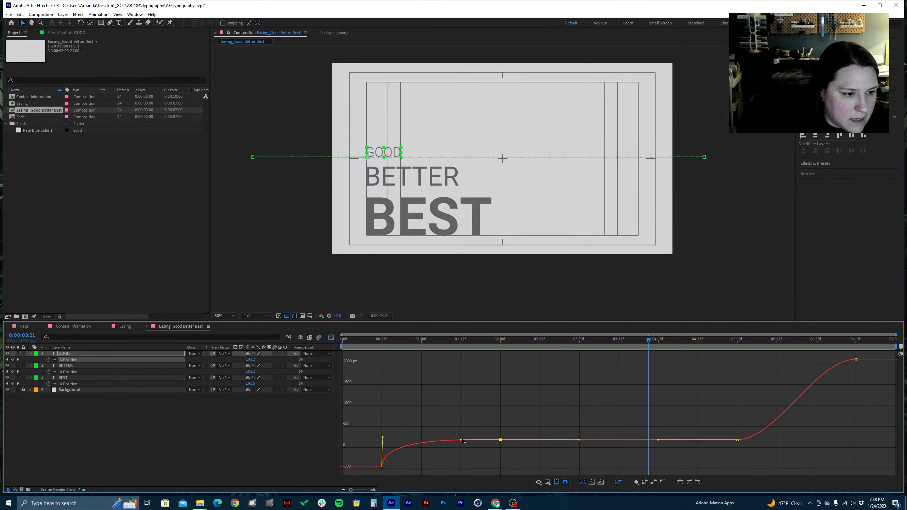
pyautogui.moveTo(462, 439); pyautogui.dragTo(466, 441)
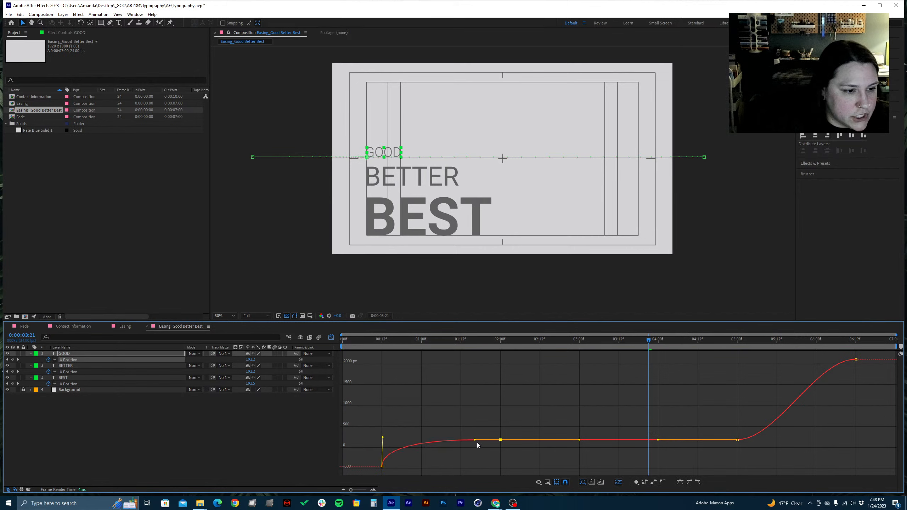
pyautogui.moveTo(490, 444); pyautogui.dragTo(492, 447)
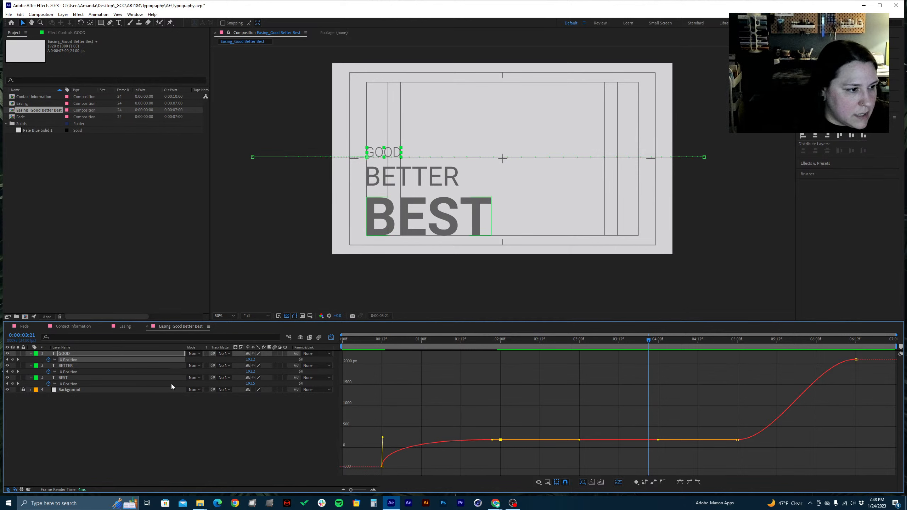
# Pull the outgoing handle of BETTER's first X Position keyframe almost vertical so the layer enters with a fast start
pyautogui.click(61, 373)
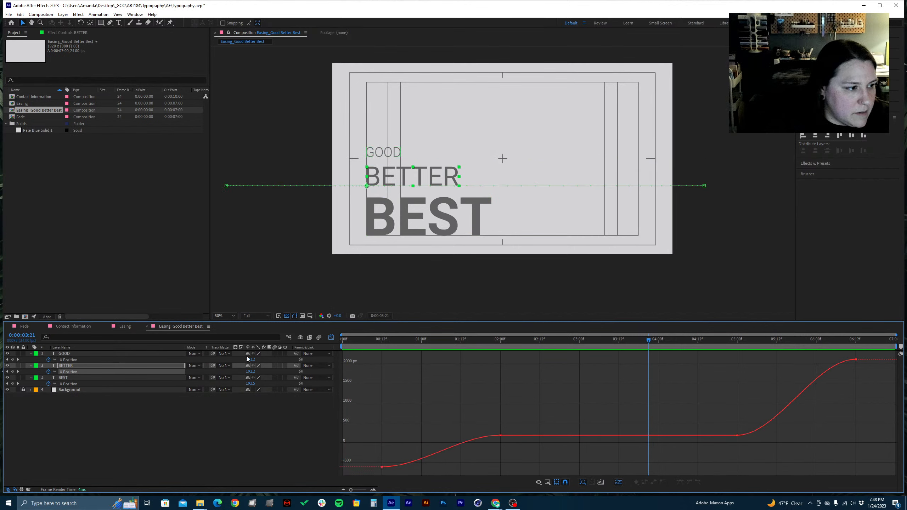
pyautogui.moveTo(402, 343); pyautogui.dragTo(378, 348)
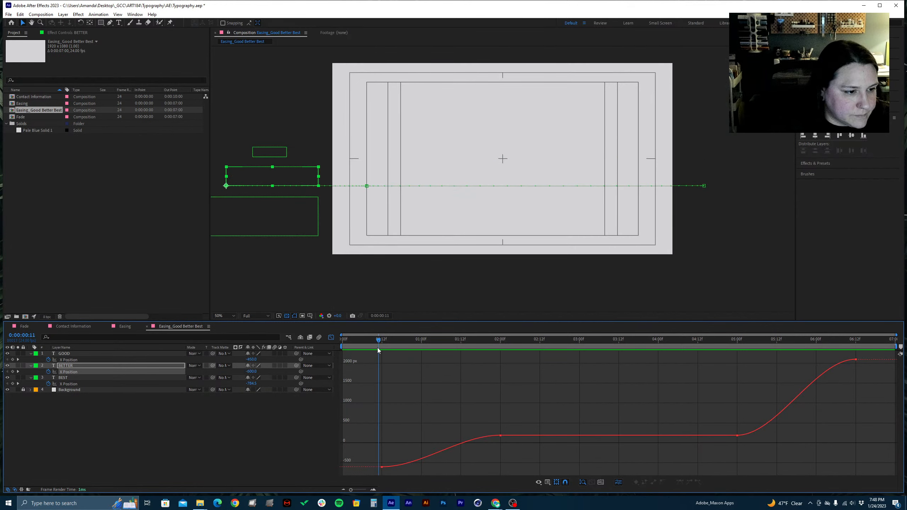
pyautogui.moveTo(359, 453); pyautogui.dragTo(424, 478)
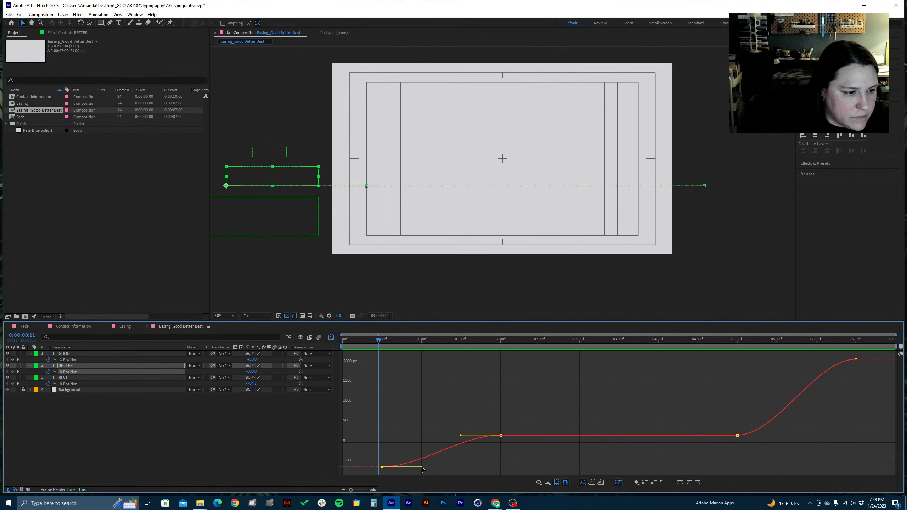
pyautogui.moveTo(422, 469); pyautogui.dragTo(381, 434)
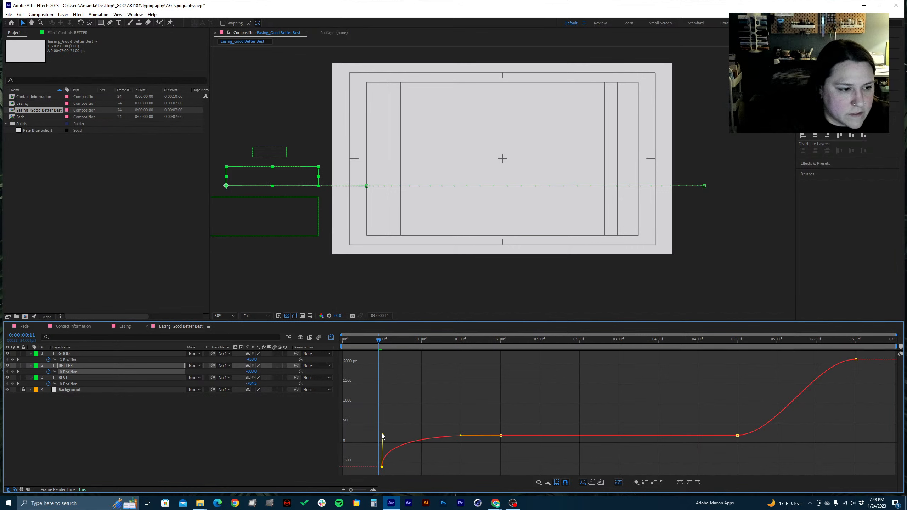
# Fine-tune the incoming handle of BETTER's X Position keyframe at 0:00:02:00, keeping it horizontal
pyautogui.moveTo(481, 440); pyautogui.dragTo(455, 435)
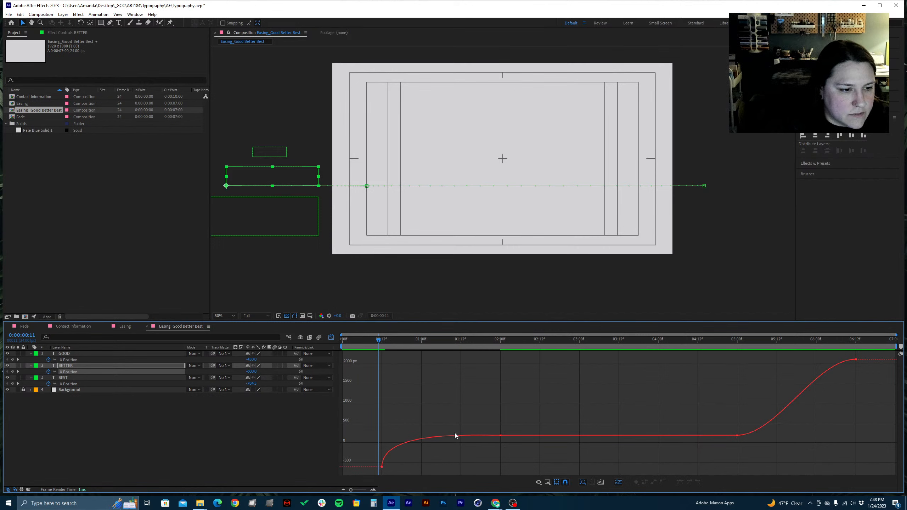
pyautogui.doubleClick(457, 435)
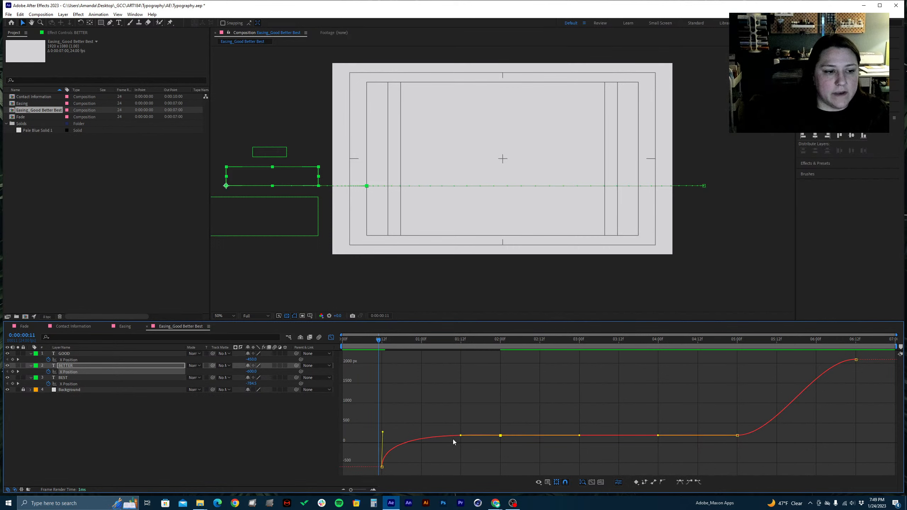
pyautogui.moveTo(461, 436); pyautogui.dragTo(484, 437)
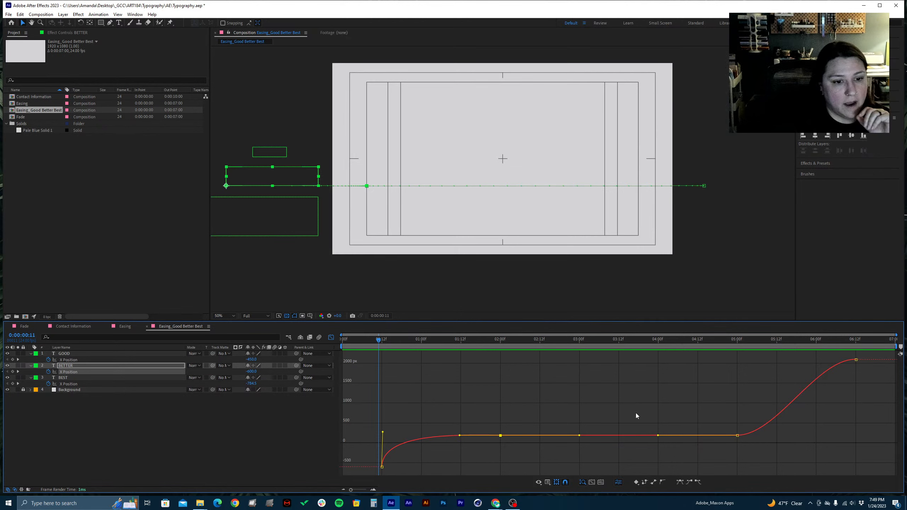
# Pull the outgoing handle of BEST's first X Position keyframe almost vertical for a fast start
pyautogui.click(75, 384)
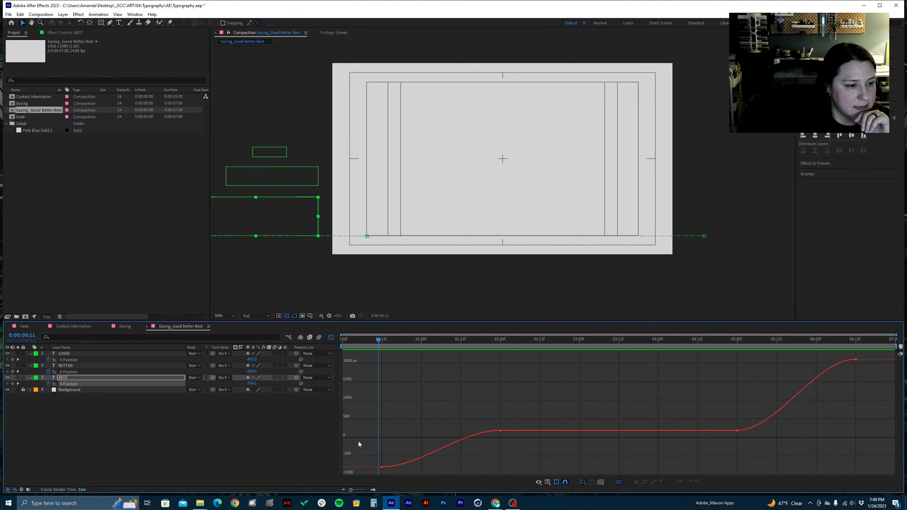
pyautogui.moveTo(359, 441); pyautogui.dragTo(403, 437)
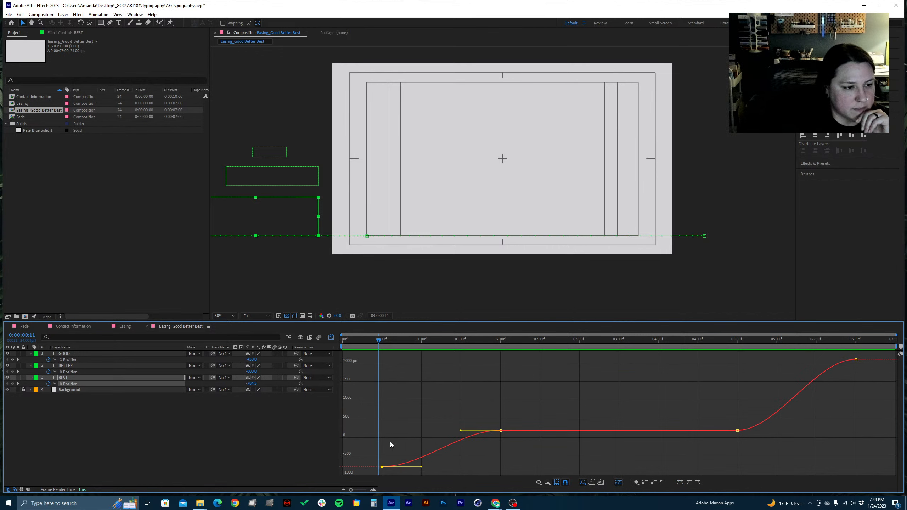
pyautogui.moveTo(390, 445); pyautogui.dragTo(363, 429)
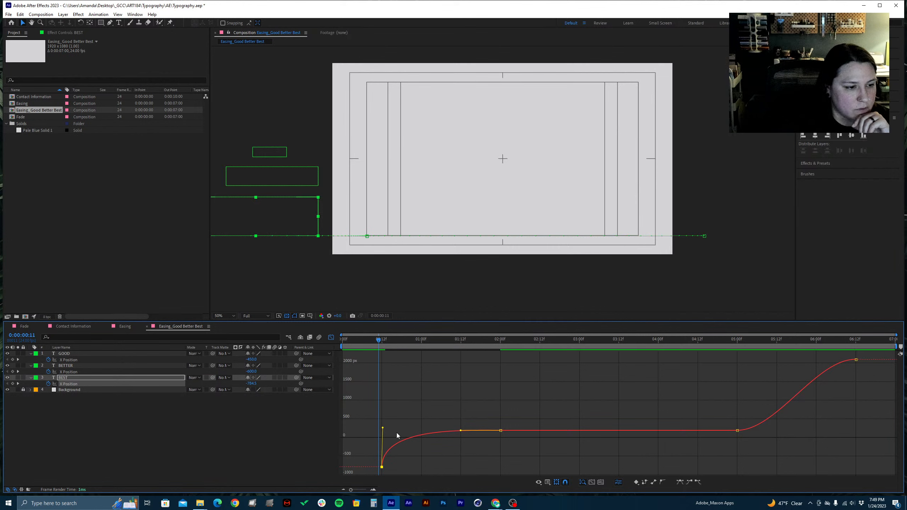
# Extend the incoming handle of BEST's keyframe at 0:00:02:00 horizontally to about 0:00:00:20, undoing the tilted attempt, and save the project
pyautogui.moveTo(517, 438); pyautogui.dragTo(474, 438)
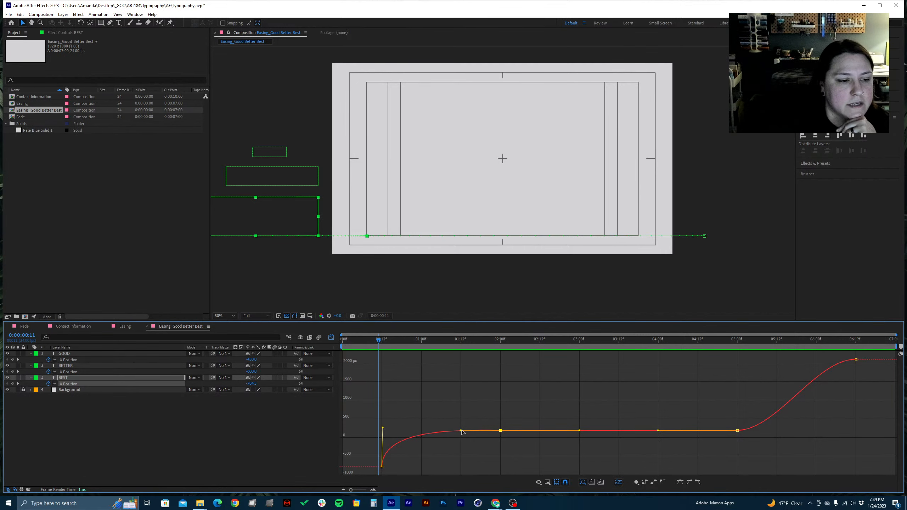
pyautogui.moveTo(461, 432); pyautogui.dragTo(436, 432)
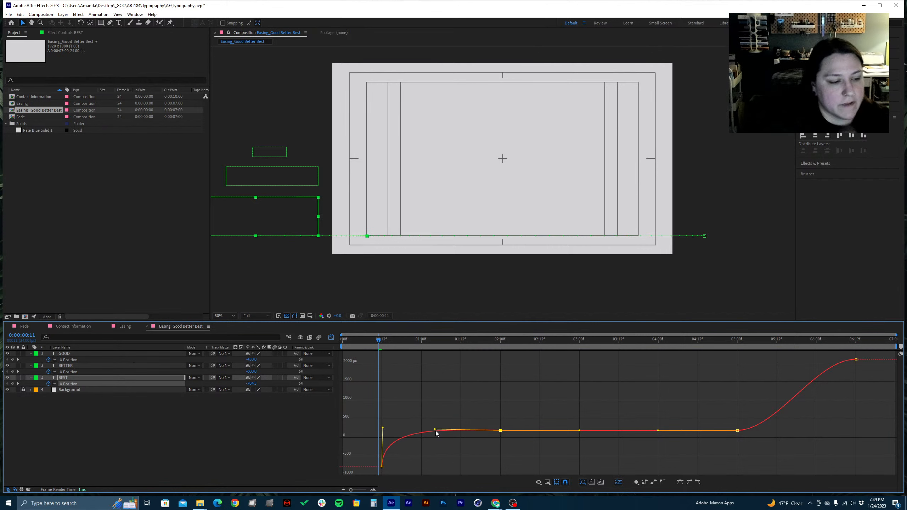
pyautogui.hotkey('ctrl', 'z')
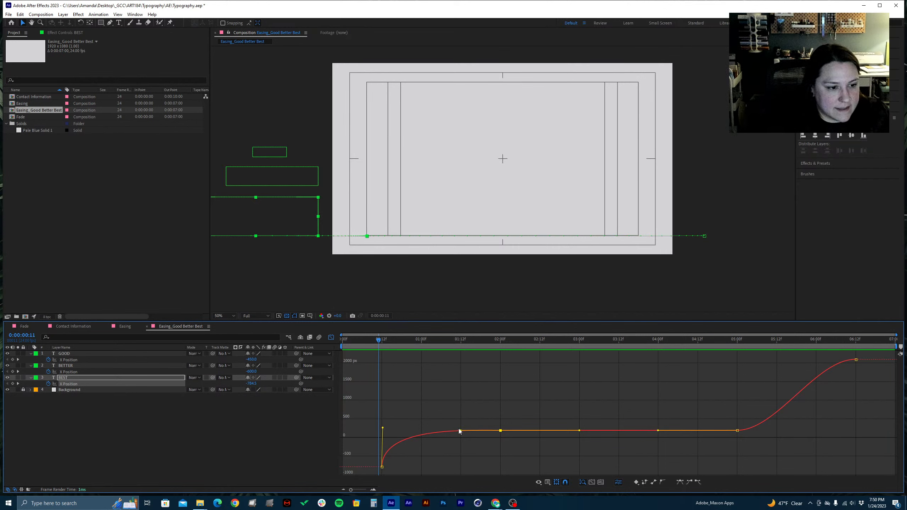
pyautogui.moveTo(461, 431); pyautogui.dragTo(410, 432)
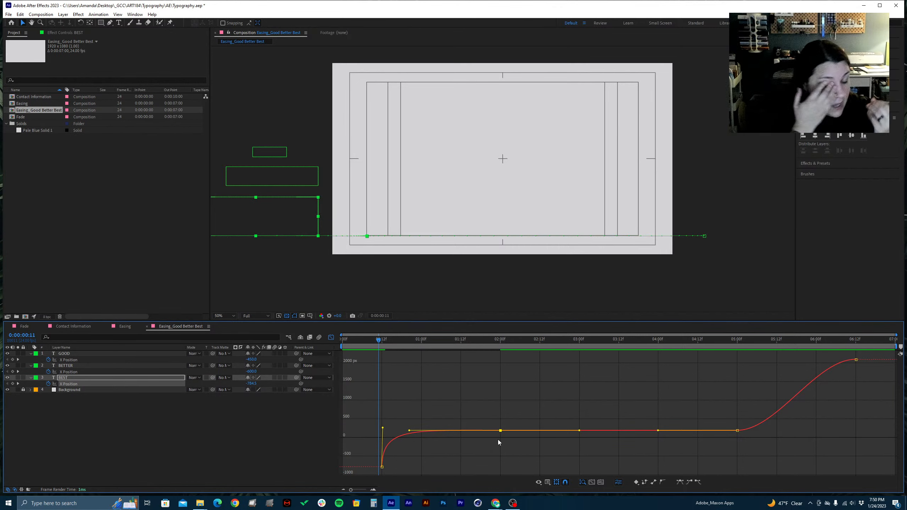
pyautogui.hotkey('ctrl', 's')
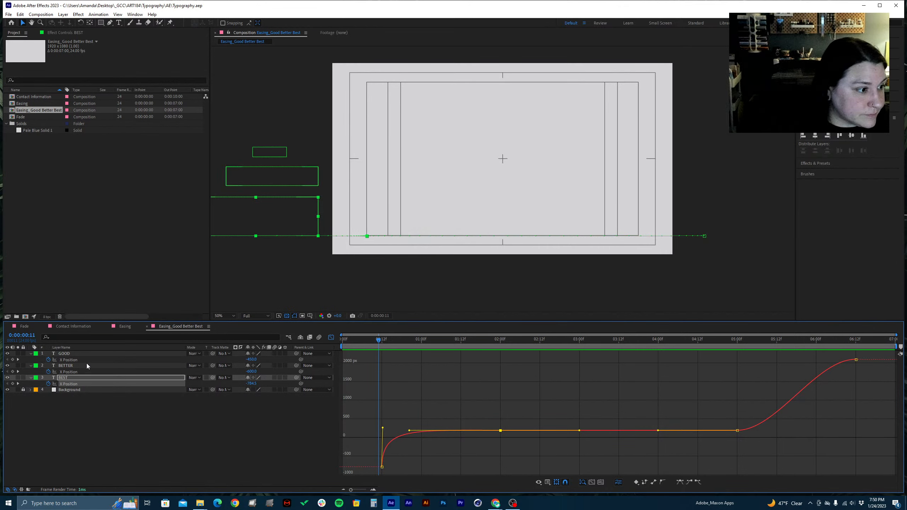
# Show GOOD's X Position curve and preview the animation from 0:00:00:00 to compare how the three words enter
pyautogui.click(77, 360)
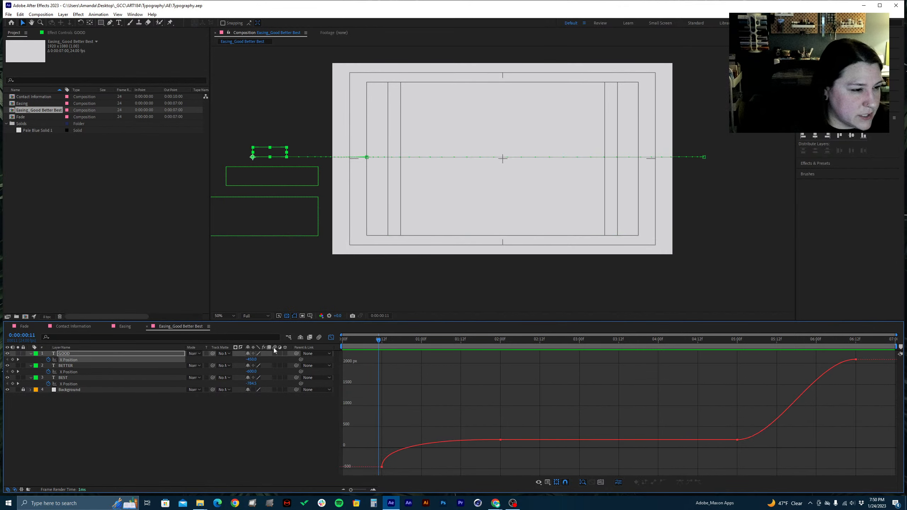
pyautogui.moveTo(356, 341); pyautogui.dragTo(298, 351)
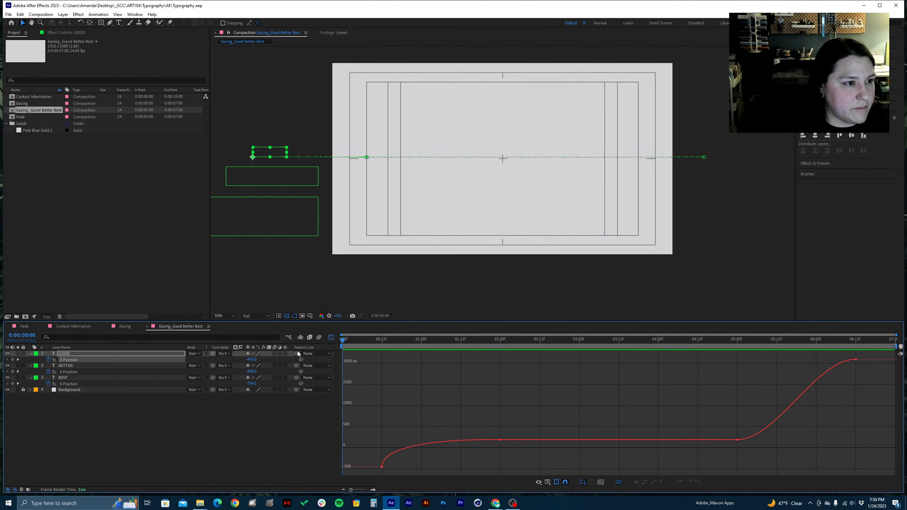
pyautogui.press('space')
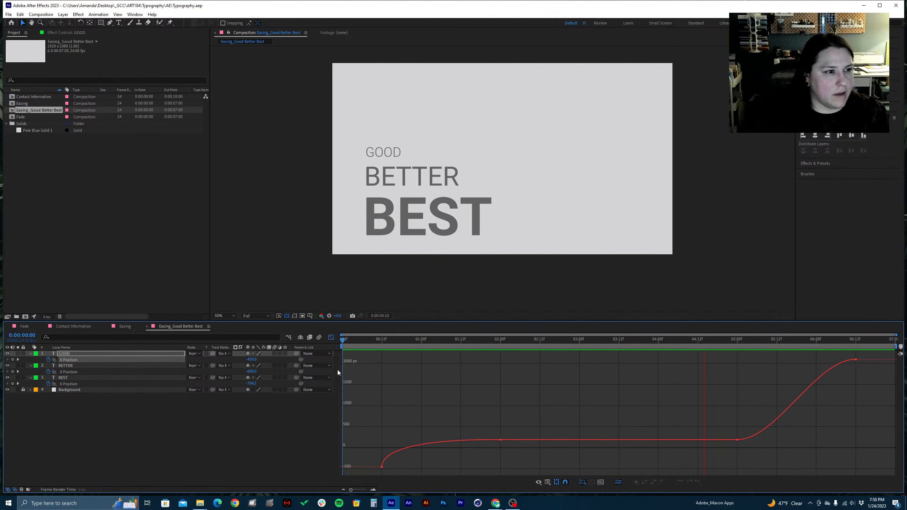
pyautogui.press('space')
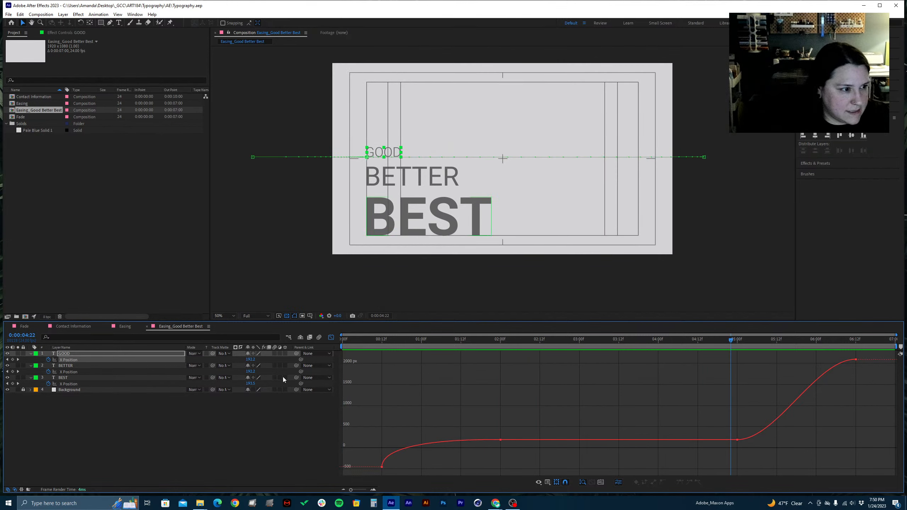
# Slightly shorten the near-vertical outgoing handle of BETTER's first X Position keyframe, and save the project
pyautogui.click(74, 372)
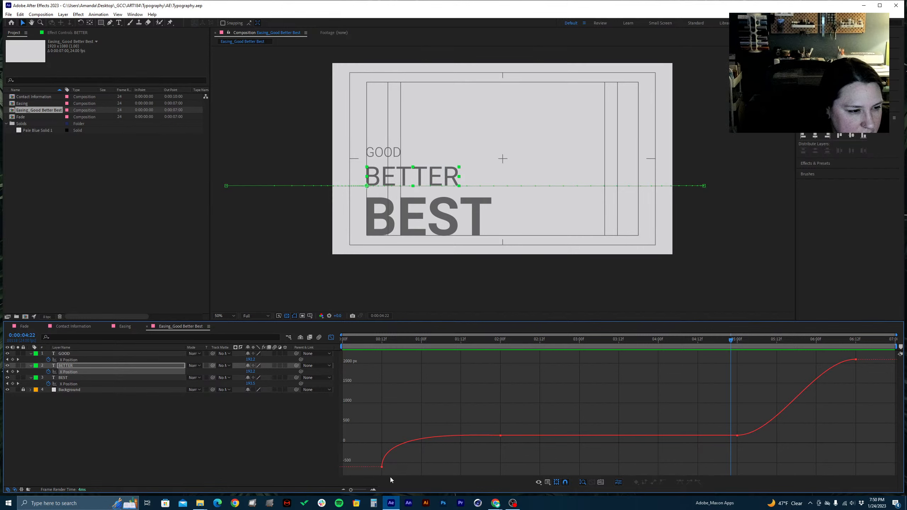
pyautogui.click(382, 467)
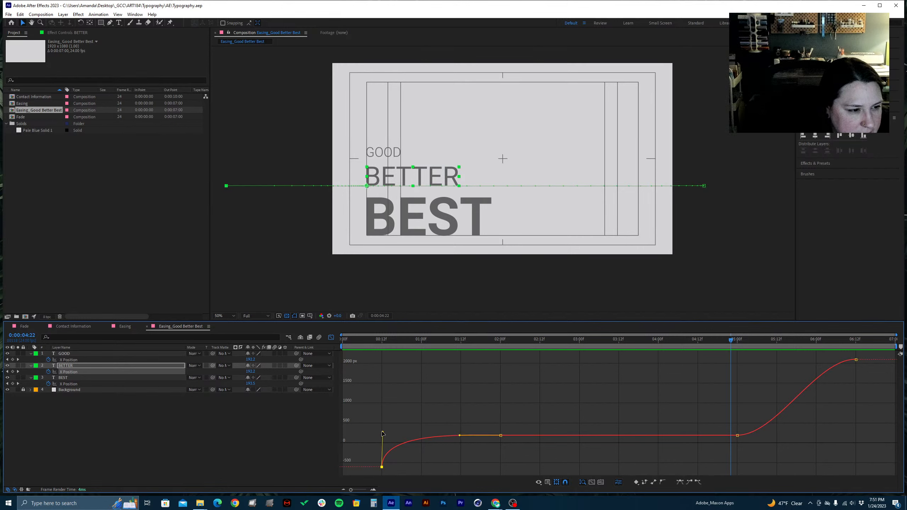
pyautogui.moveTo(382, 434); pyautogui.dragTo(383, 435)
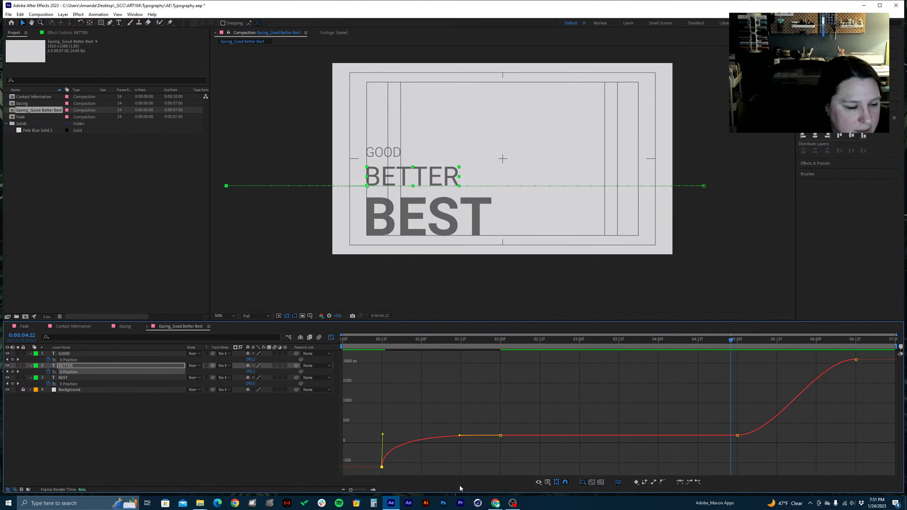
pyautogui.hotkey('ctrl', 's')
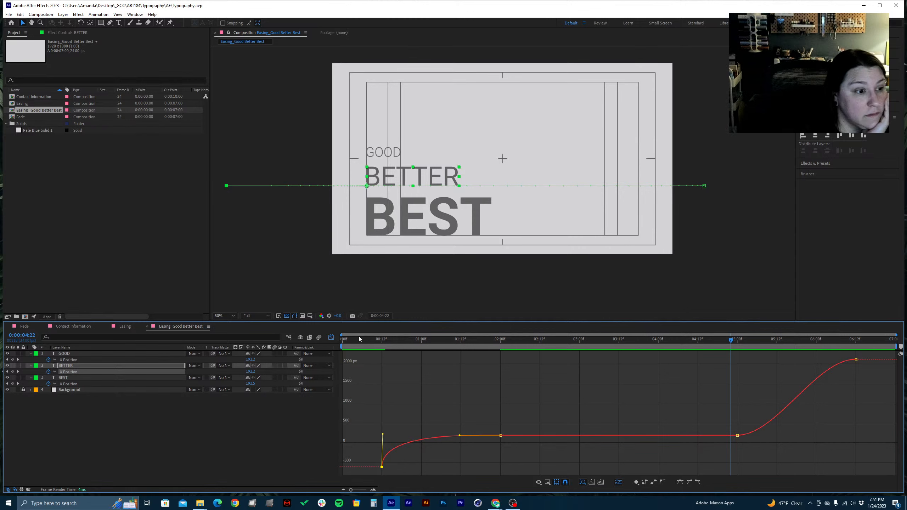
# Preview the entrance from 0:00:00:00, undoing a small trial change to BETTER's incoming handle before playback
pyautogui.moveTo(358, 336); pyautogui.dragTo(331, 345)
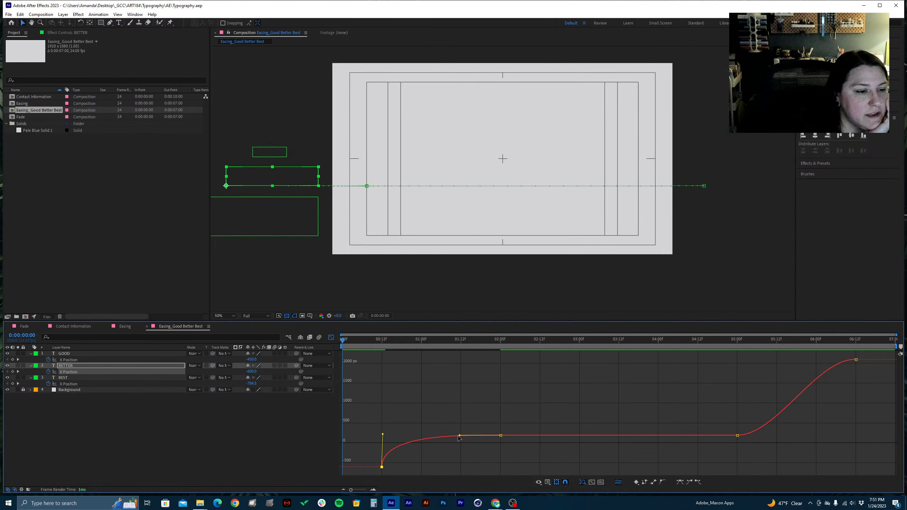
pyautogui.moveTo(459, 436)
pyautogui.mouseDown()
pyautogui.moveTo(449, 407)
pyautogui.moveTo(455, 440)
pyautogui.mouseUp()
pyautogui.hotkey('ctrl', 'z')
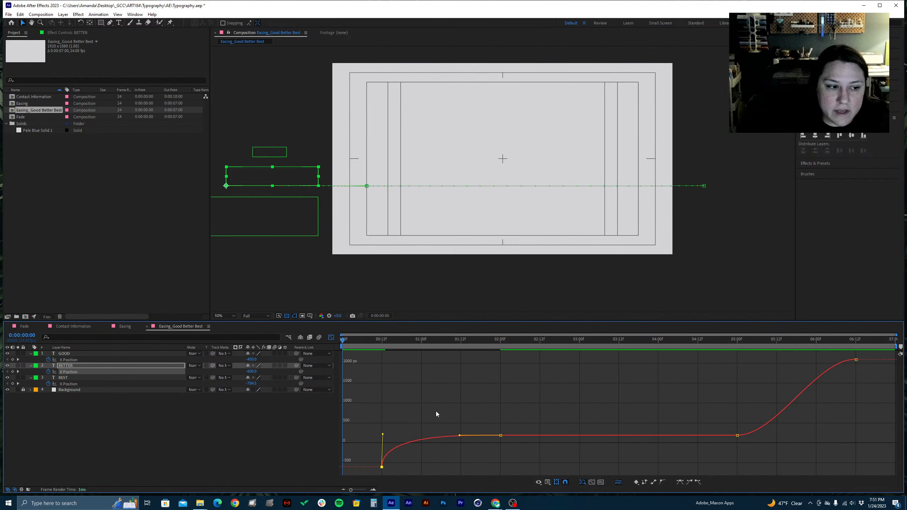
pyautogui.press('space')
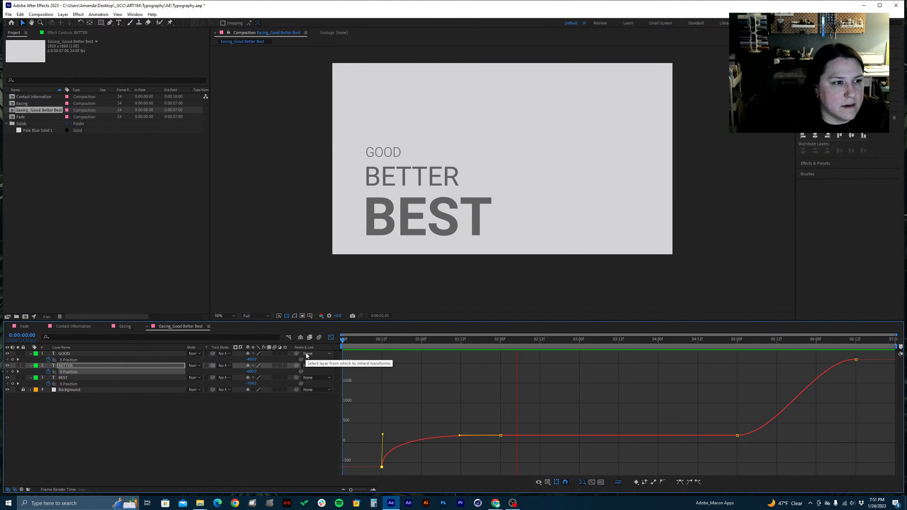
pyautogui.press('space')
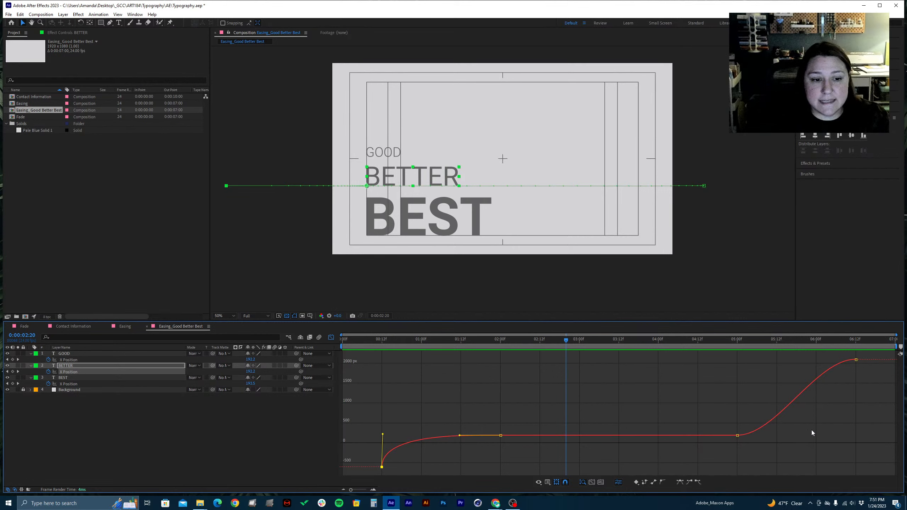
# At the exit starting at 0:00:05:00, pull the incoming handle of BETTER's last X Position keyframe almost vertically downward for an accelerating exit
pyautogui.moveTo(503, 341); pyautogui.dragTo(737, 380)
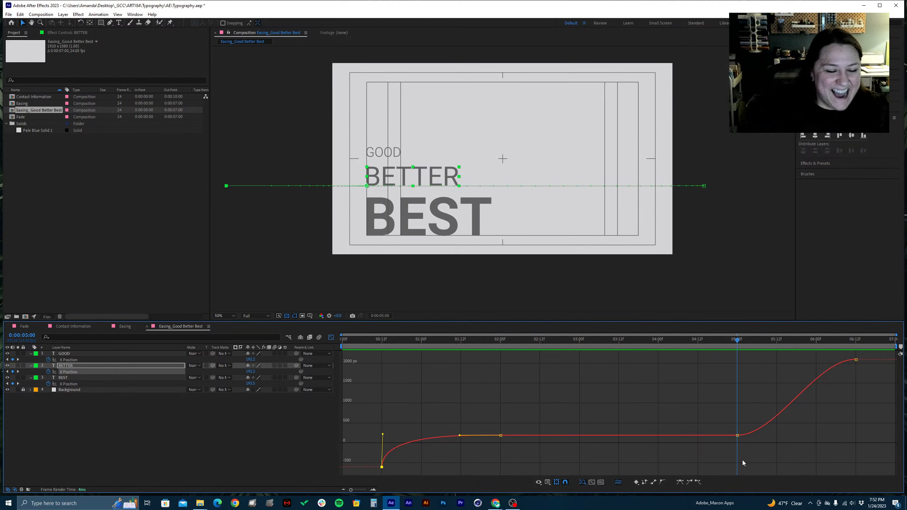
pyautogui.click(766, 453)
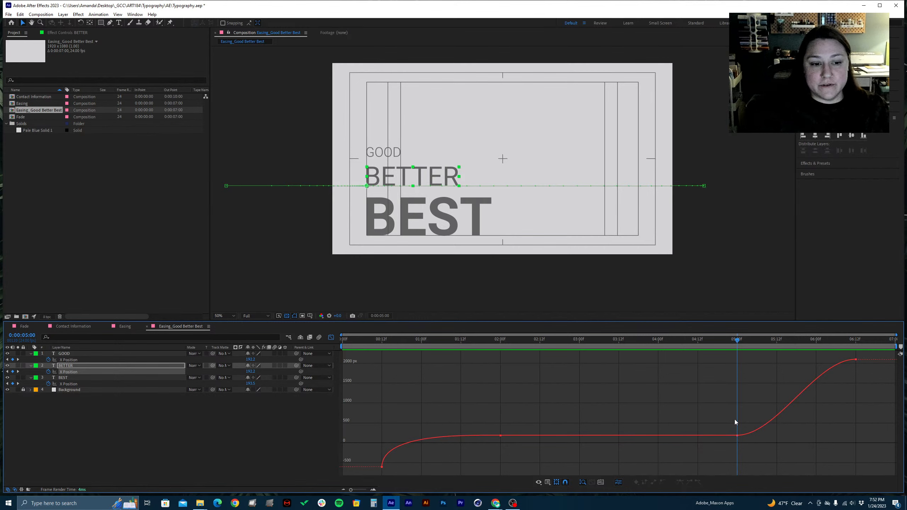
pyautogui.moveTo(718, 437)
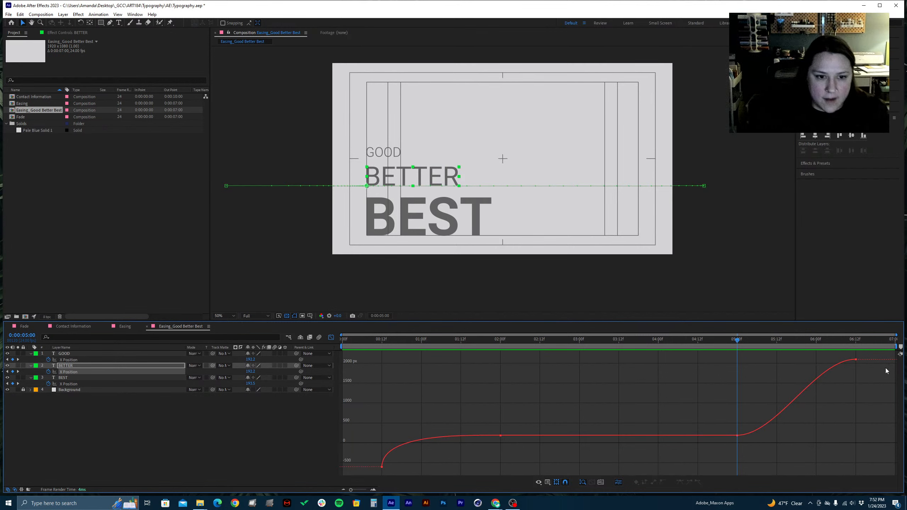
pyautogui.moveTo(868, 374); pyautogui.dragTo(836, 359)
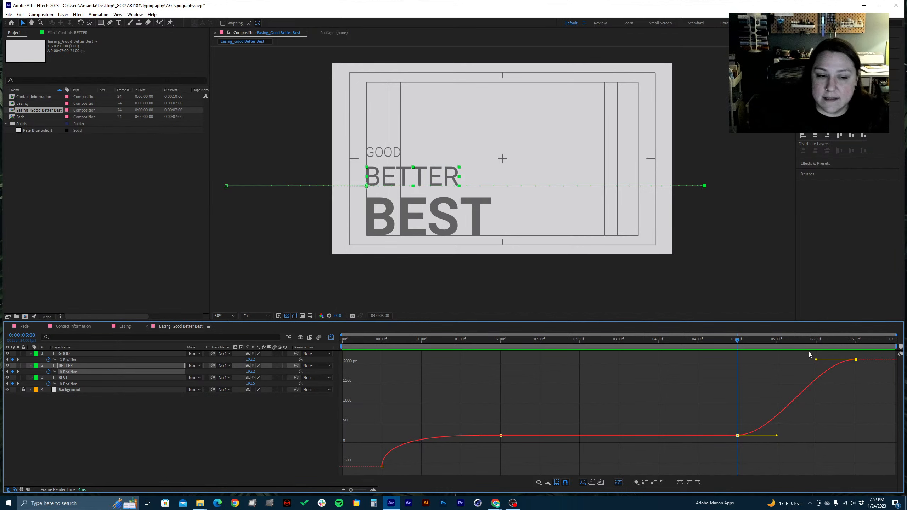
pyautogui.moveTo(815, 361); pyautogui.dragTo(855, 388)
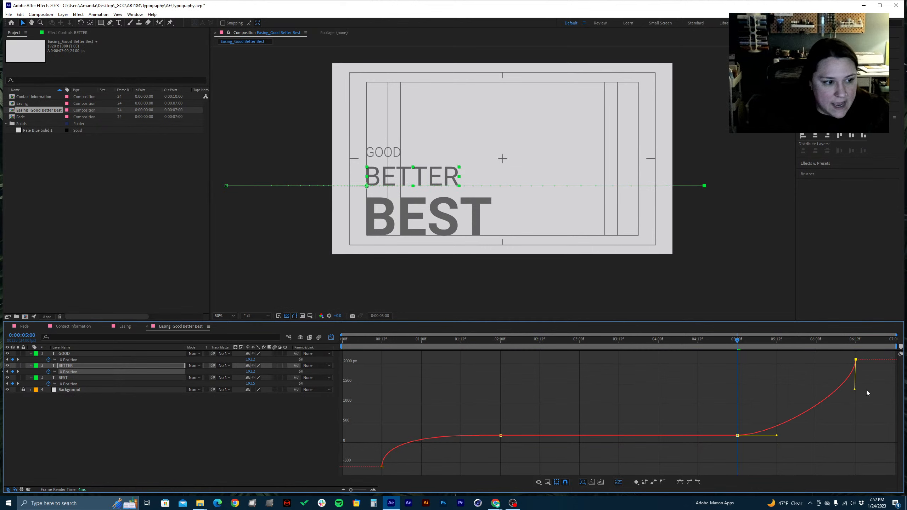
pyautogui.moveTo(867, 392); pyautogui.dragTo(867, 396)
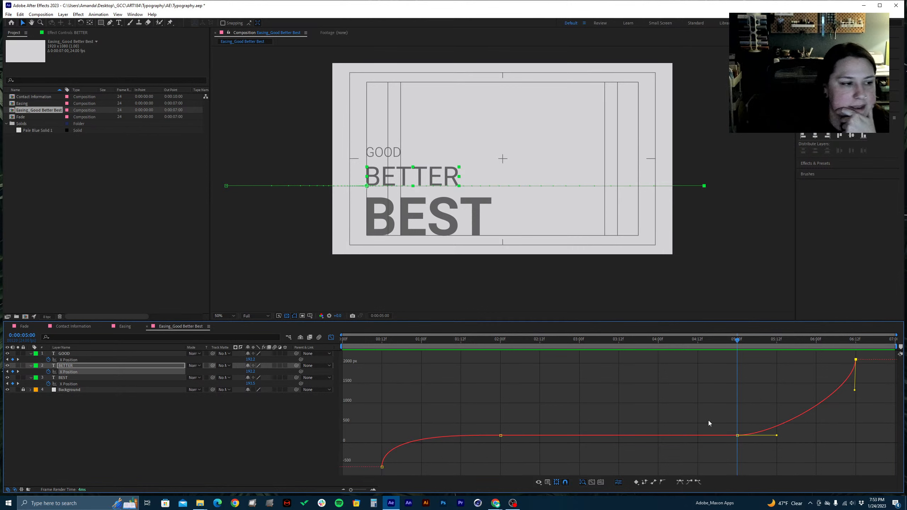
# Pull the incoming handle of GOOD's last X Position keyframe almost vertically downward so its exit accelerates
pyautogui.click(70, 360)
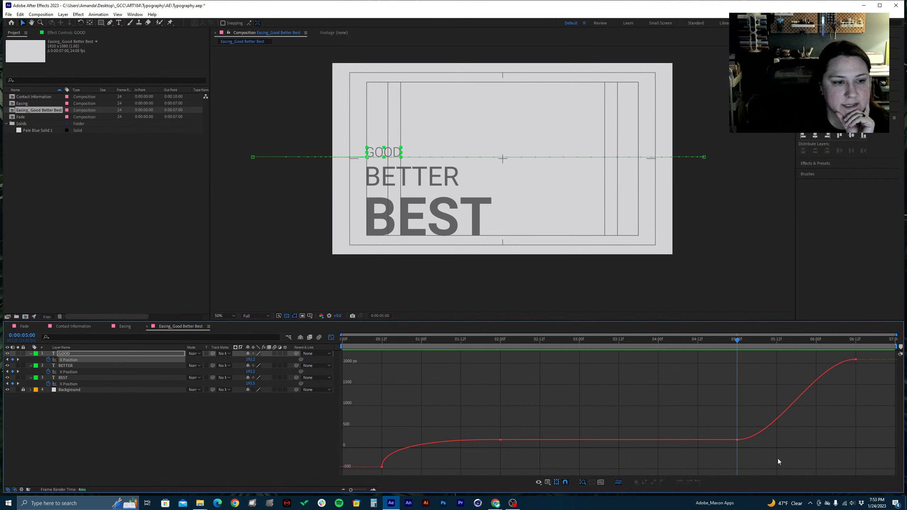
pyautogui.moveTo(870, 384)
pyautogui.mouseDown()
pyautogui.moveTo(841, 340)
pyautogui.moveTo(818, 361)
pyautogui.moveTo(842, 394)
pyautogui.moveTo(864, 398)
pyautogui.mouseUp()
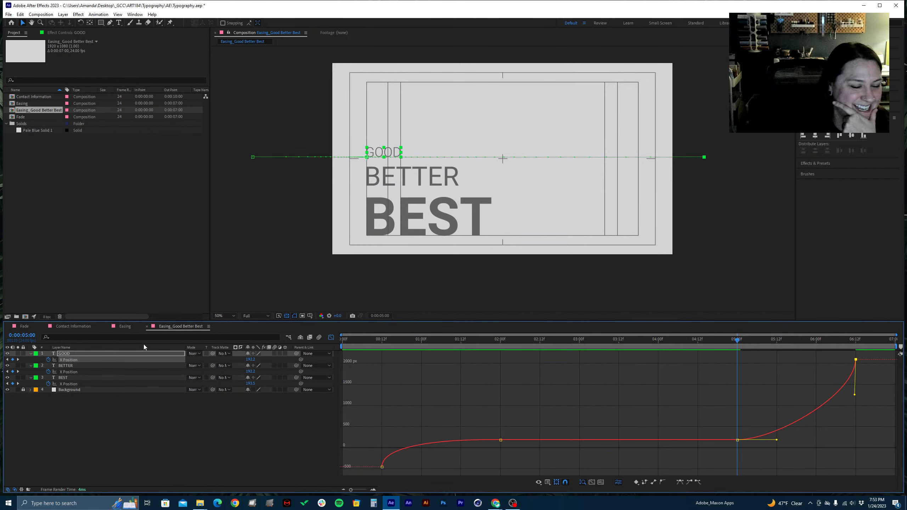
# Pull the incoming handle of BEST's last X Position keyframe almost vertically downward and lengthen the outgoing handle of its 0:00:05:00 keyframe horizontally
pyautogui.keyDown('shift'); pyautogui.click(81, 383); pyautogui.keyUp('shift')
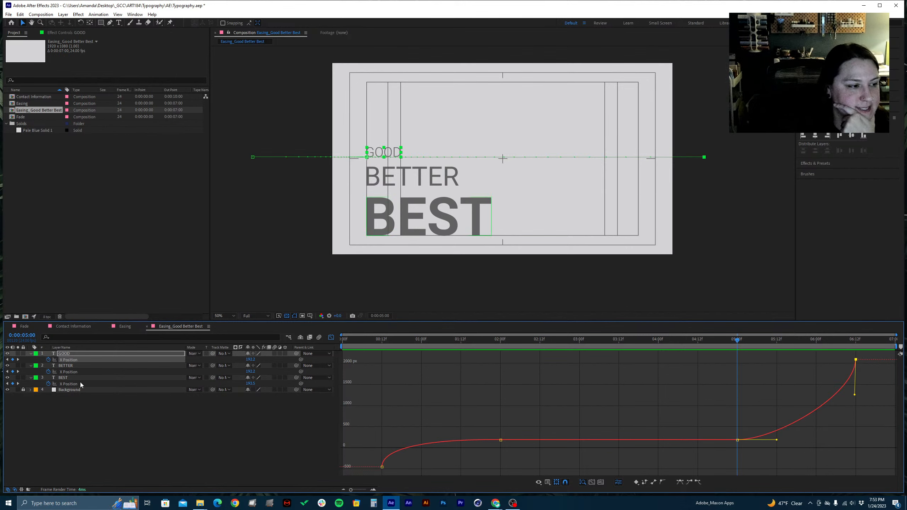
pyautogui.click(80, 382)
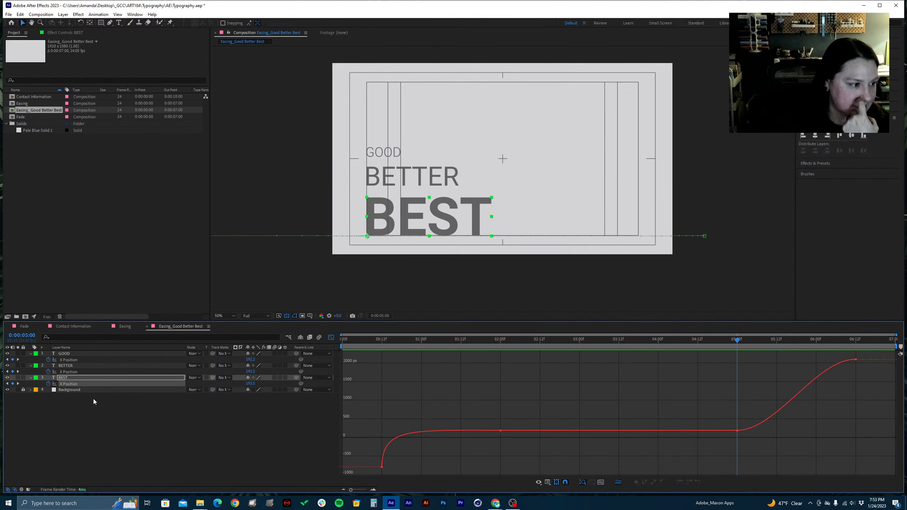
pyautogui.moveTo(844, 362); pyautogui.dragTo(855, 389)
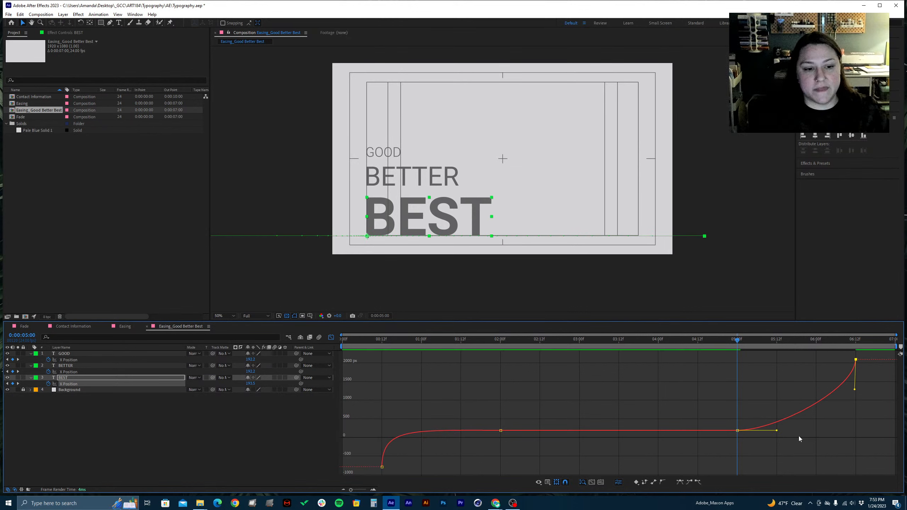
pyautogui.moveTo(773, 438); pyautogui.dragTo(716, 413)
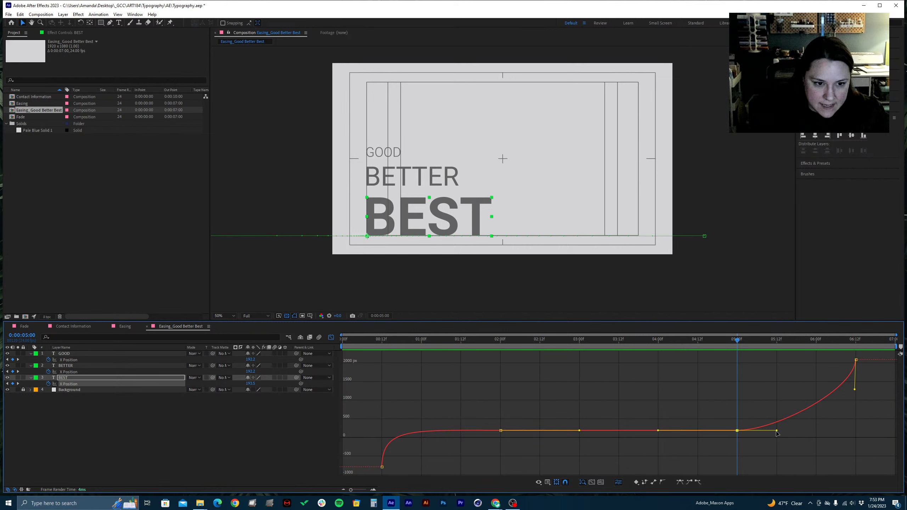
pyautogui.moveTo(778, 433); pyautogui.dragTo(836, 432)
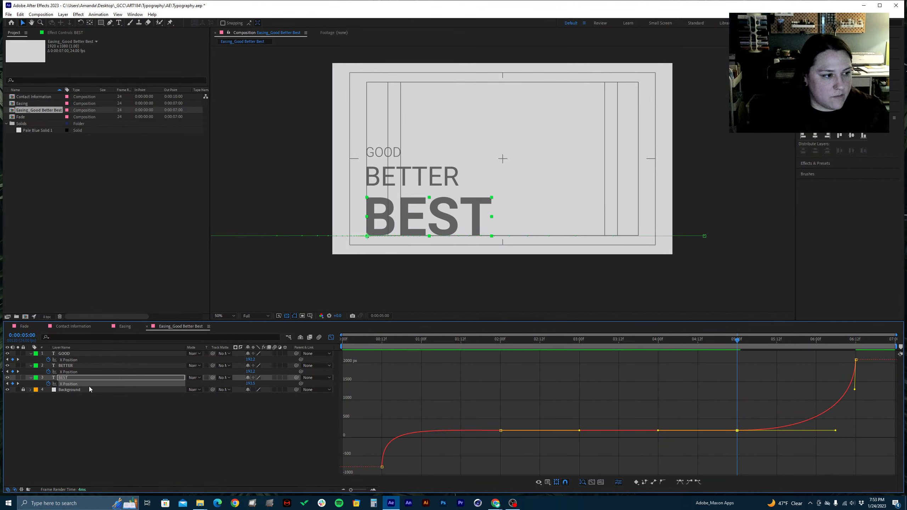
# Slightly lengthen the horizontal outgoing handle of BETTER's X Position keyframe at 0:00:05:00
pyautogui.click(71, 372)
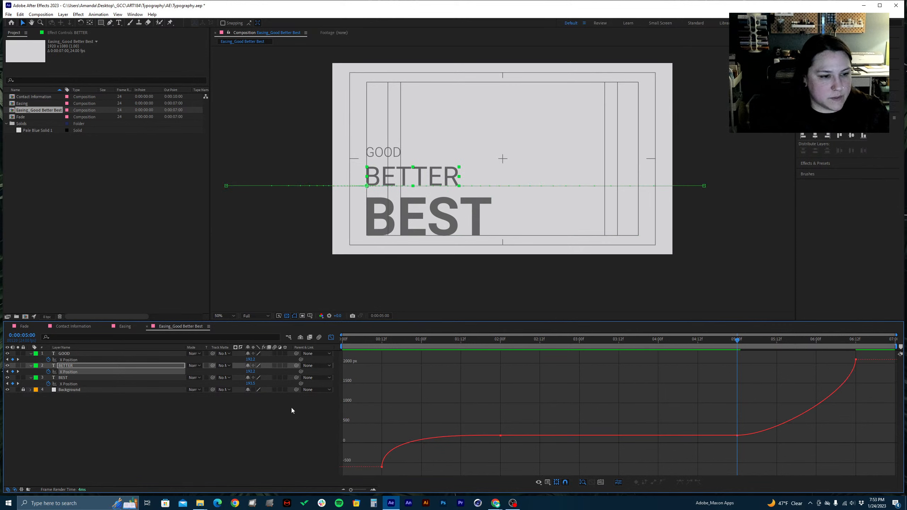
pyautogui.moveTo(785, 459); pyautogui.dragTo(711, 410)
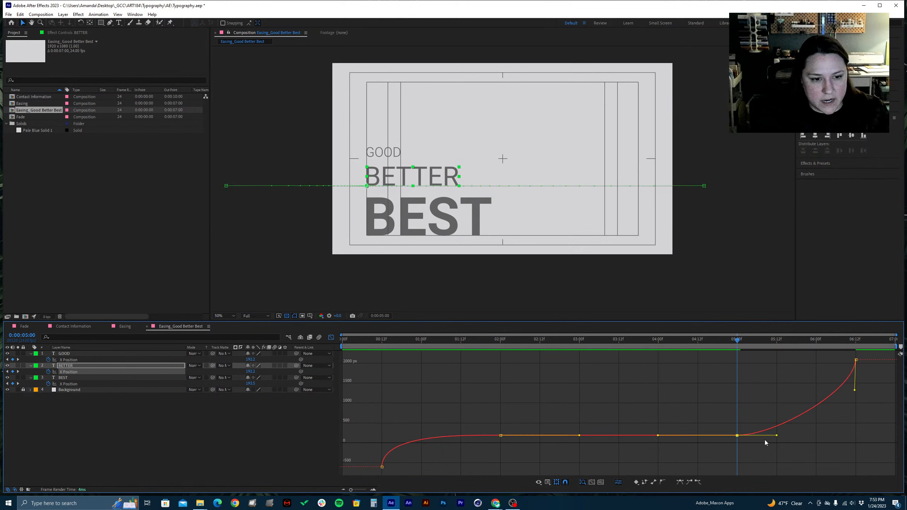
pyautogui.moveTo(777, 436)
pyautogui.mouseDown()
pyautogui.moveTo(836, 436)
pyautogui.moveTo(791, 436)
pyautogui.mouseUp()
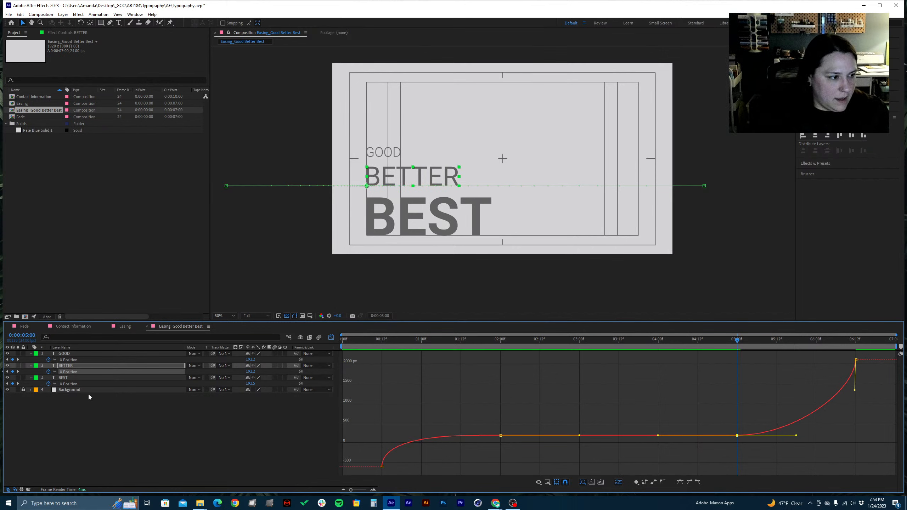
# Shorten the horizontal outgoing handle of GOOD's X Position keyframe at 0:00:05:00 to about half its length, and save the project
pyautogui.click(74, 359)
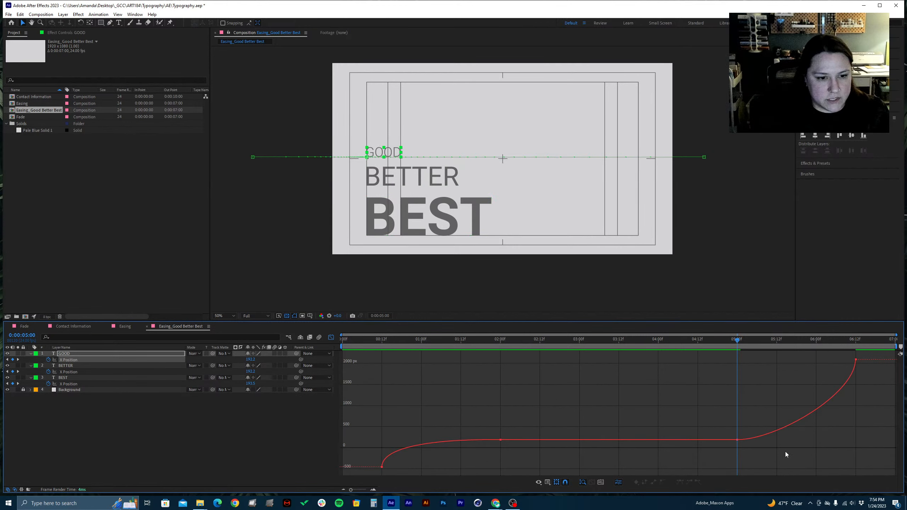
pyautogui.moveTo(785, 454); pyautogui.dragTo(711, 396)
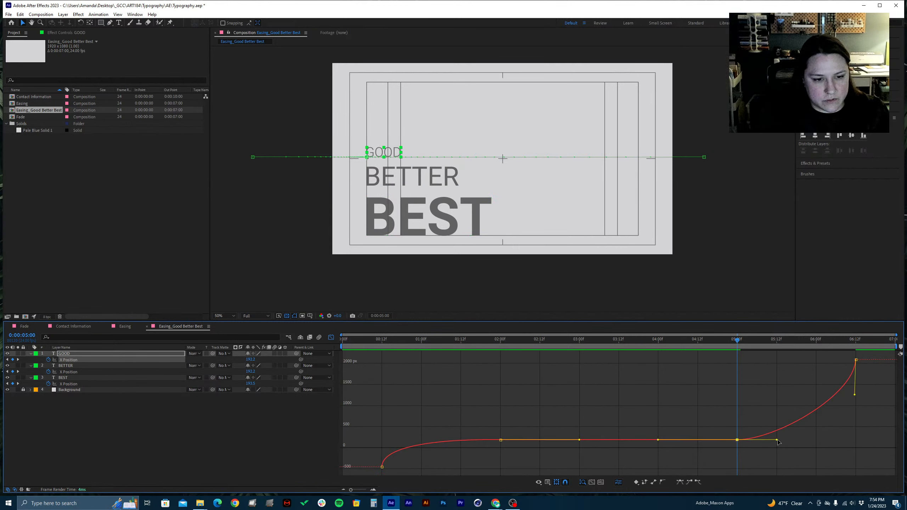
pyautogui.moveTo(777, 441); pyautogui.dragTo(740, 445)
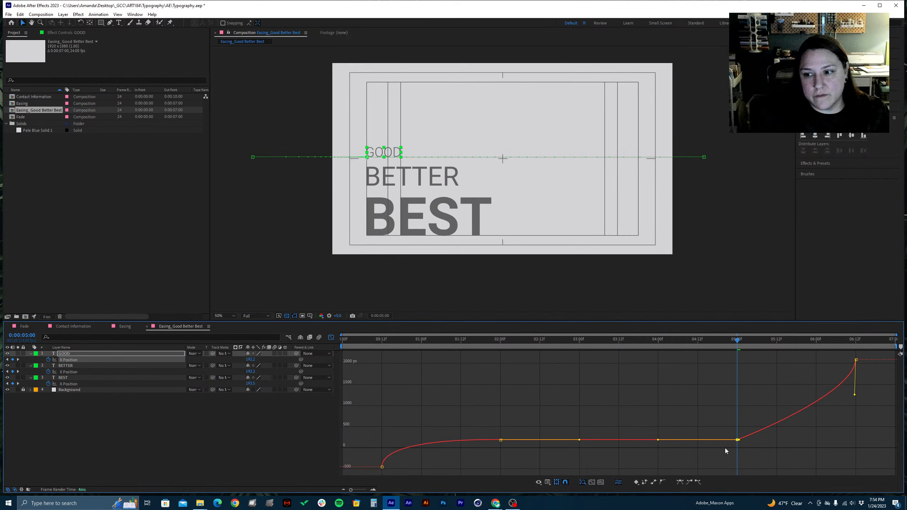
pyautogui.moveTo(739, 440); pyautogui.dragTo(756, 442)
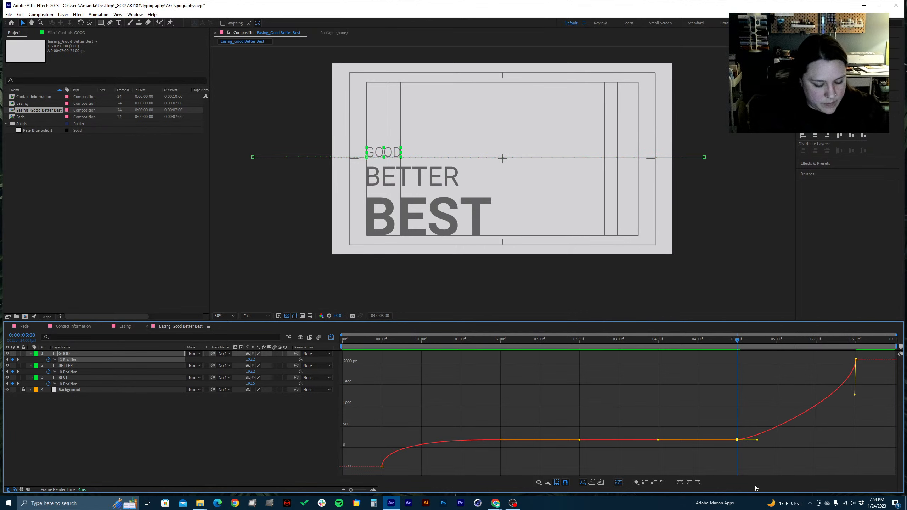
pyautogui.hotkey('ctrl', 's')
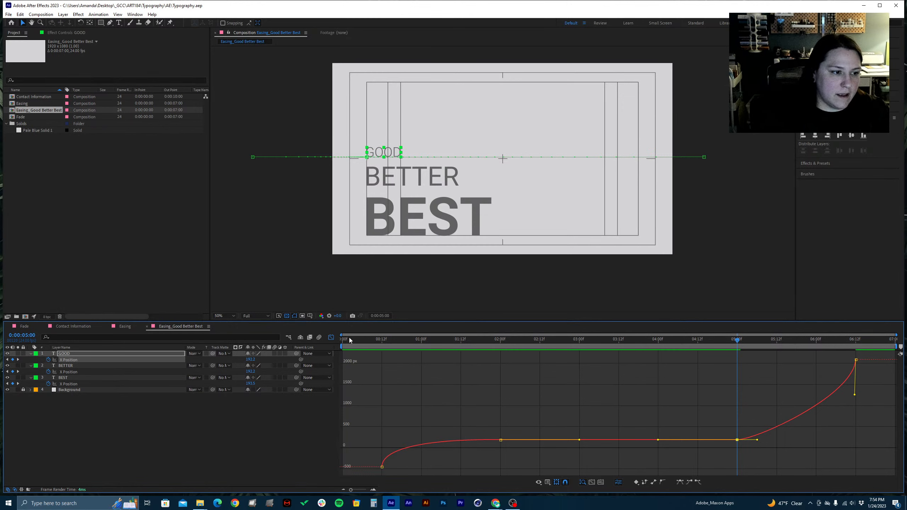
# Preview the Good Better Best animation from the beginning, and close the Graph Editor with the playhead at 0:00:00:00
pyautogui.click(349, 338)
pyautogui.press('space')
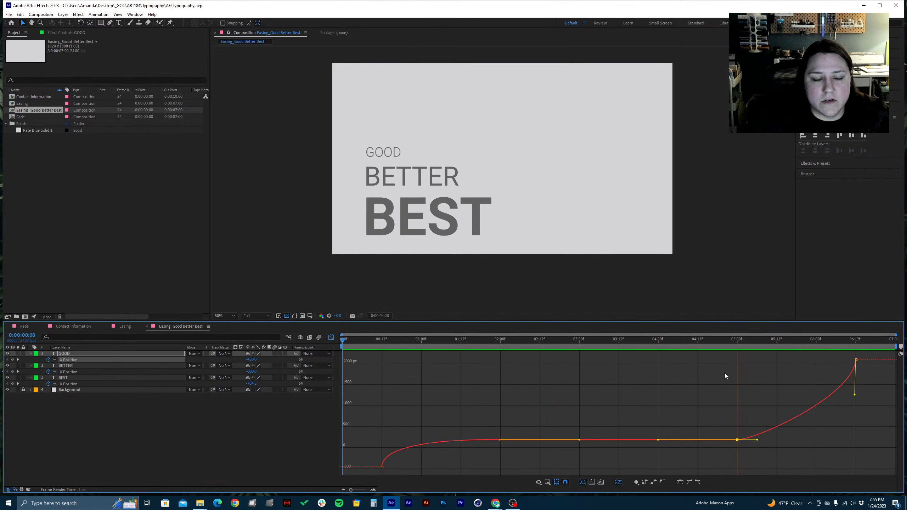
pyautogui.press('space')
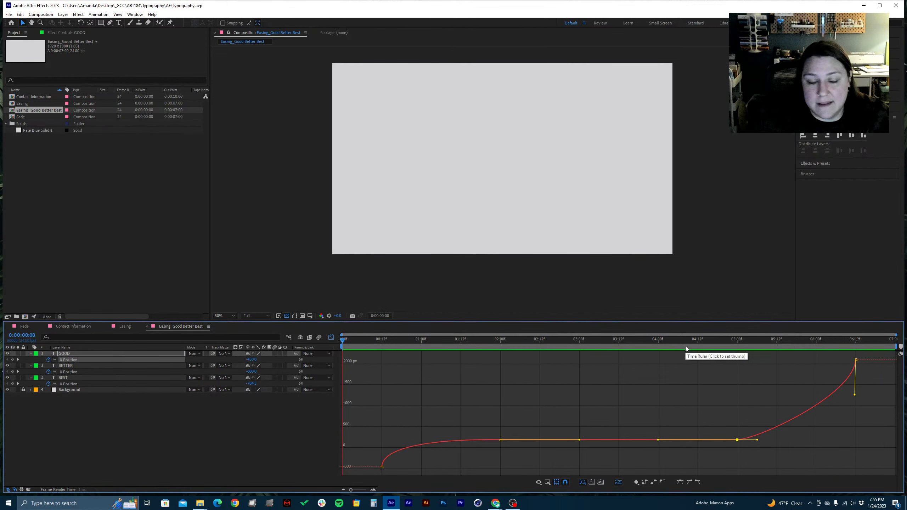
pyautogui.press('space')
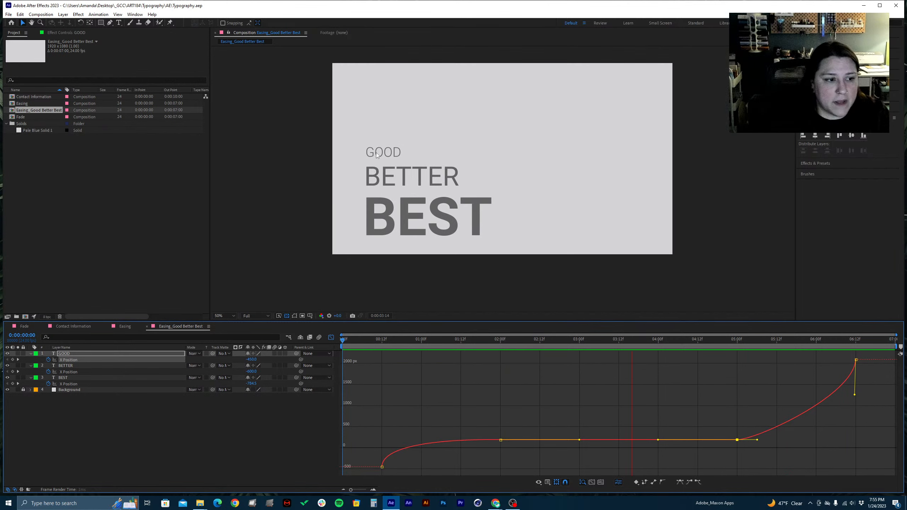
pyautogui.click(241, 412)
pyautogui.press('space')
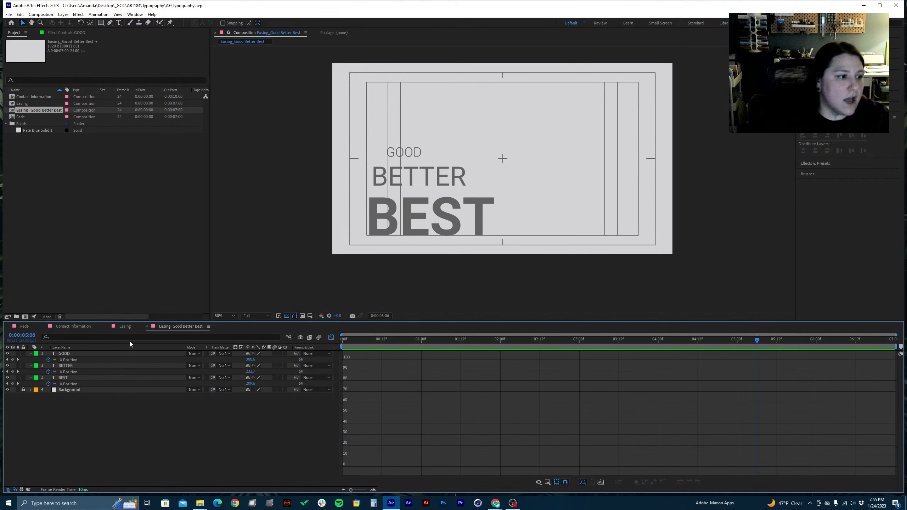
pyautogui.press('Home')
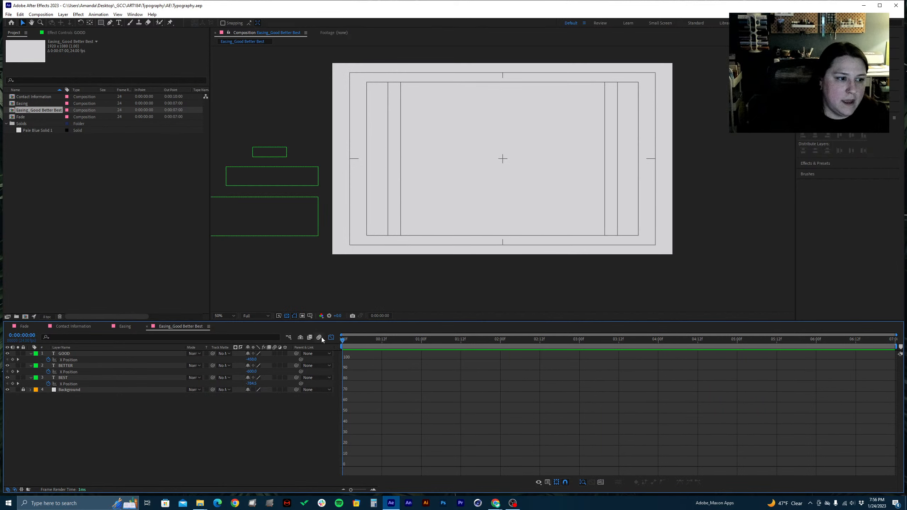
pyautogui.click(330, 339)
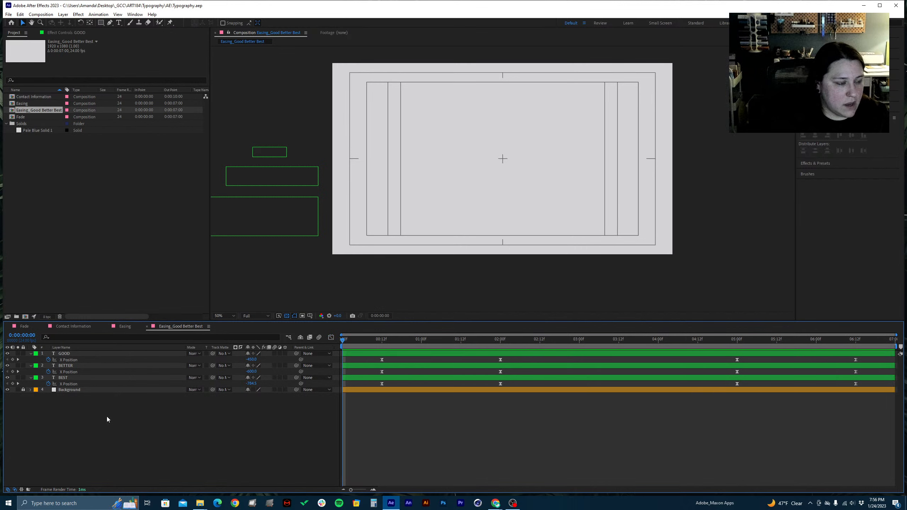
# Open the Fade composition at 0:00:00:00 and unlock its Pale Blue Solid 1 layer
pyautogui.click(16, 327)
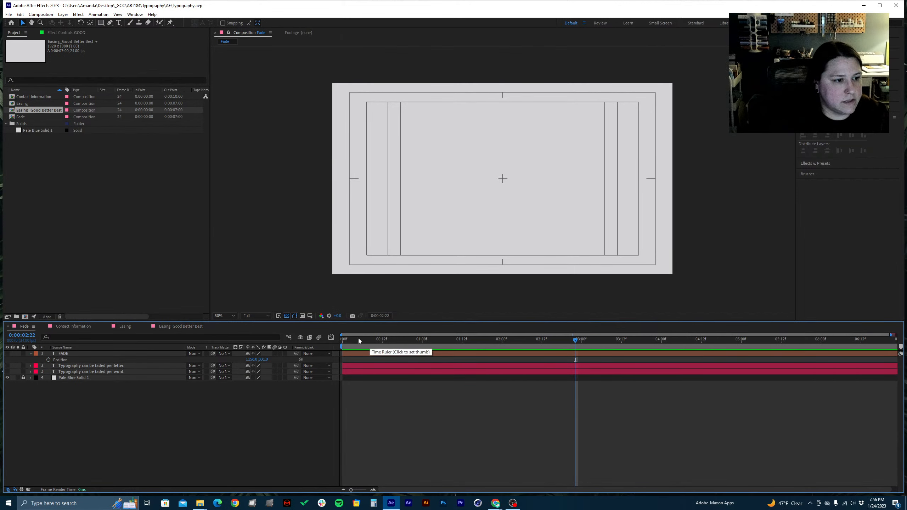
pyautogui.moveTo(358, 340); pyautogui.dragTo(272, 343)
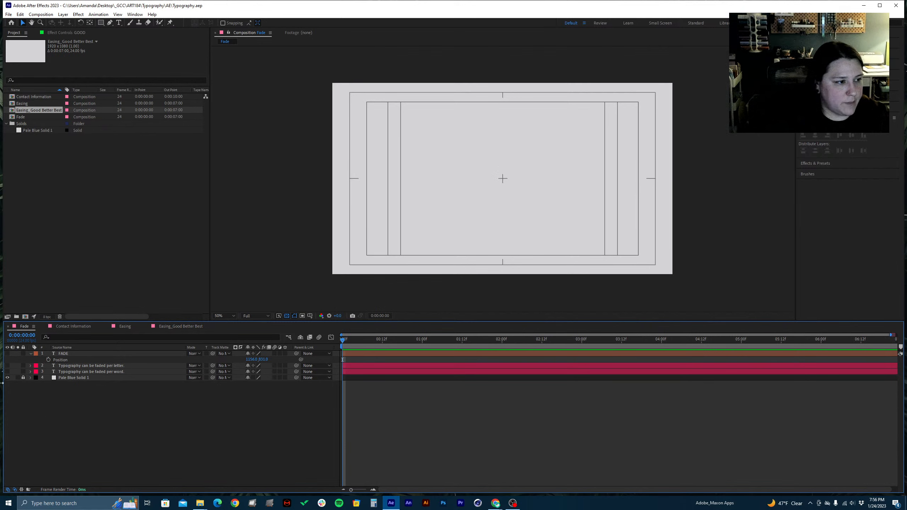
pyautogui.click(23, 378)
pyautogui.click(73, 379)
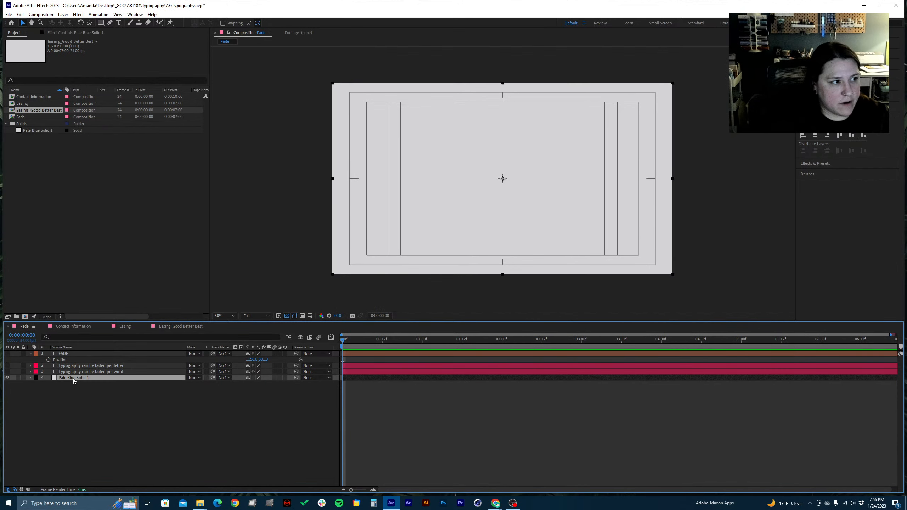
pyautogui.rightClick(88, 410)
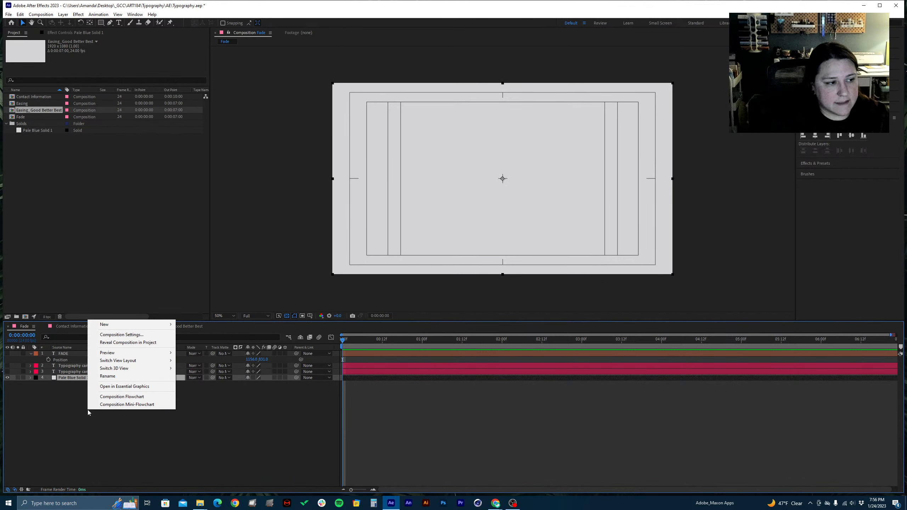
pyautogui.moveTo(118, 325)
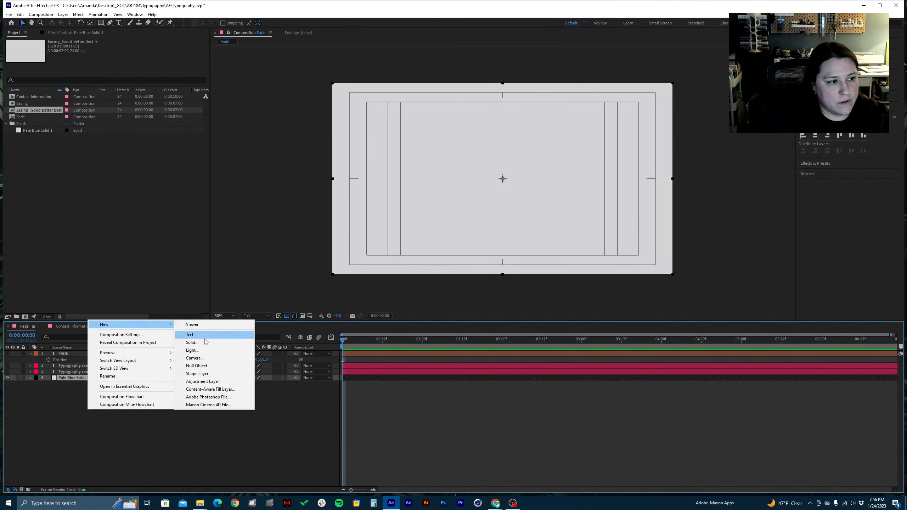
pyautogui.click(192, 342)
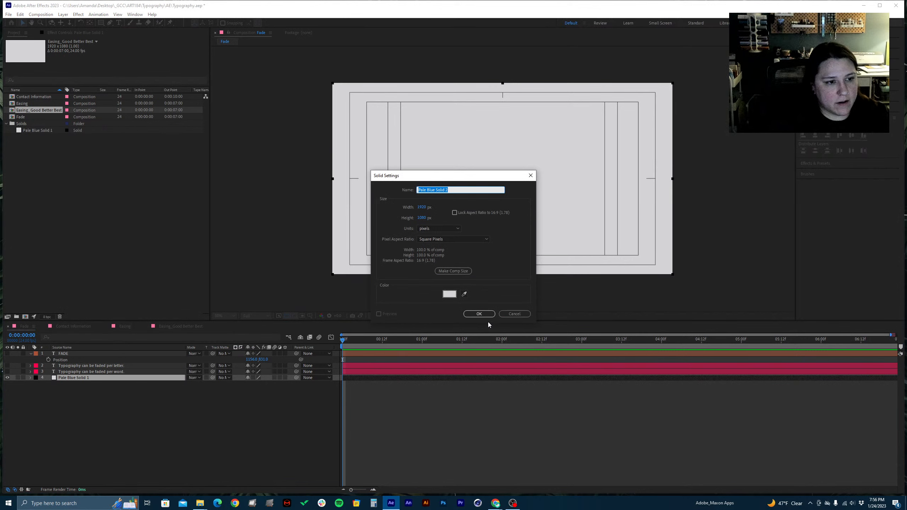
pyautogui.click(514, 314)
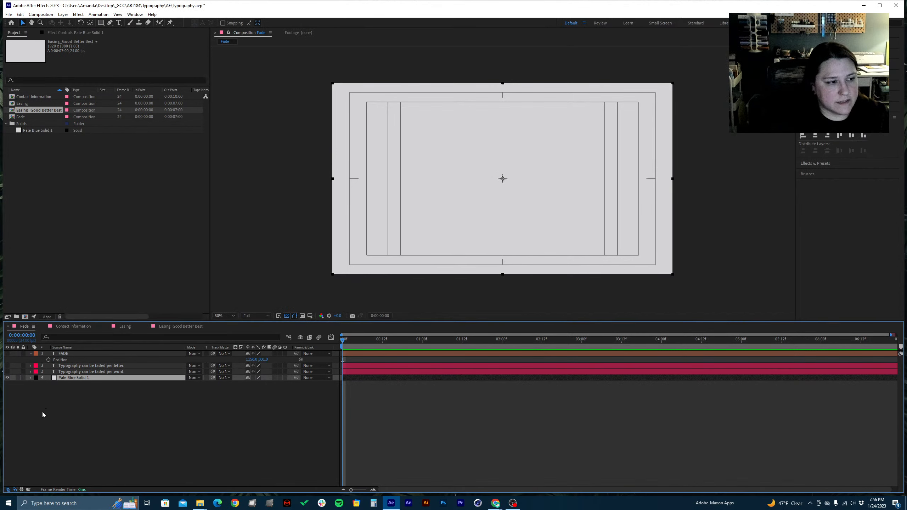
pyautogui.doubleClick(75, 379)
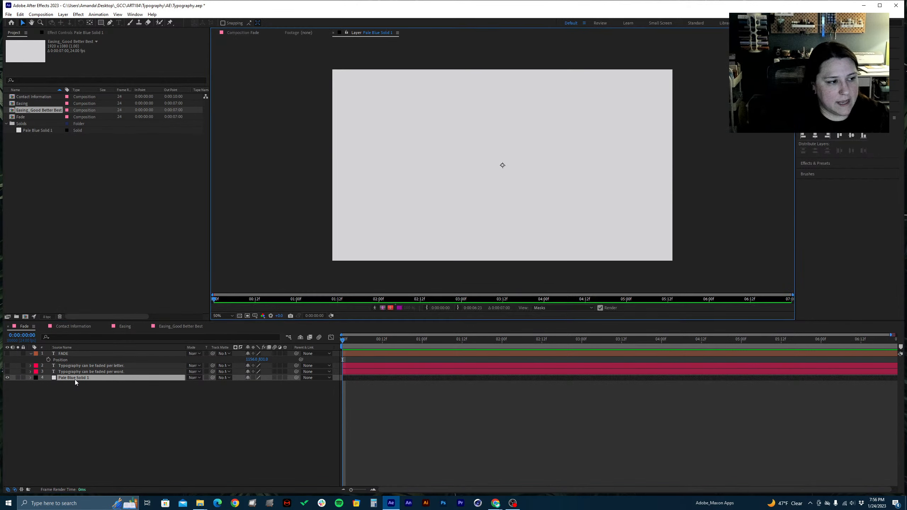
pyautogui.click(332, 33)
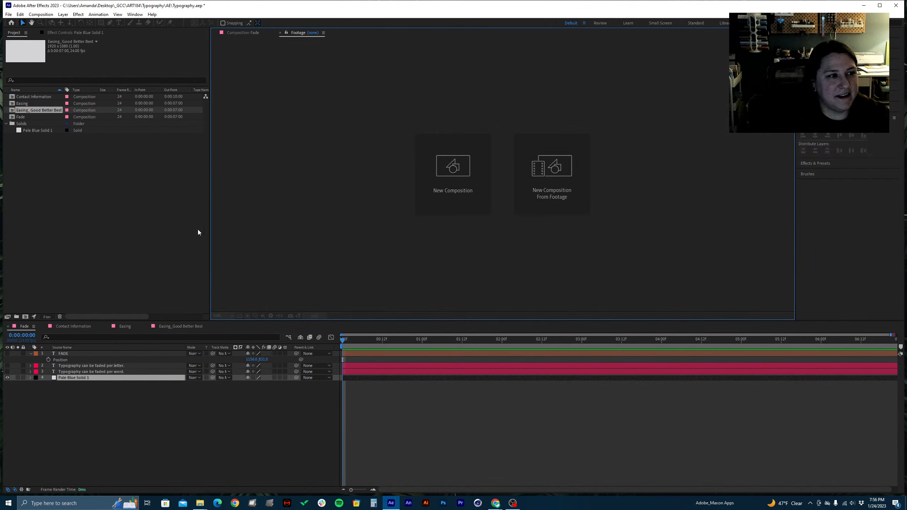
pyautogui.click(90, 399)
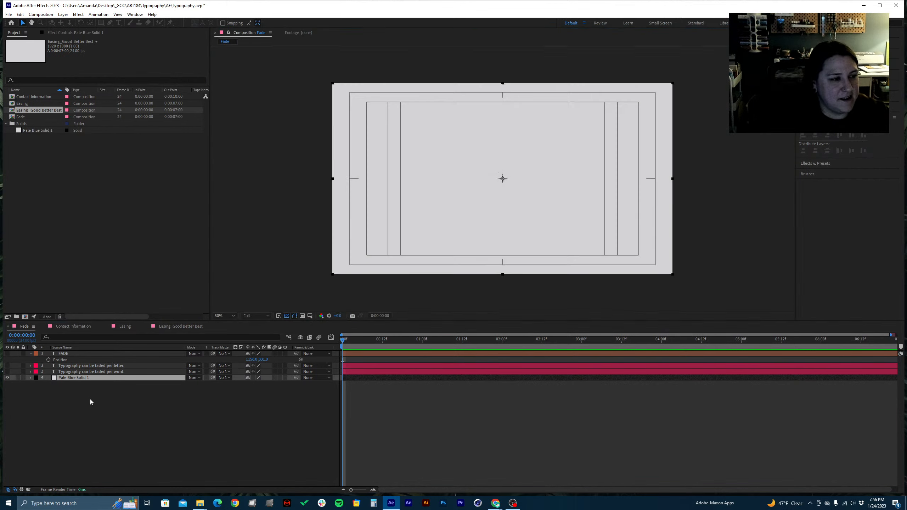
# Rename the Pale Blue Solid 1 layer in the Fade composition as Background
pyautogui.click(86, 381)
pyautogui.press('Return')
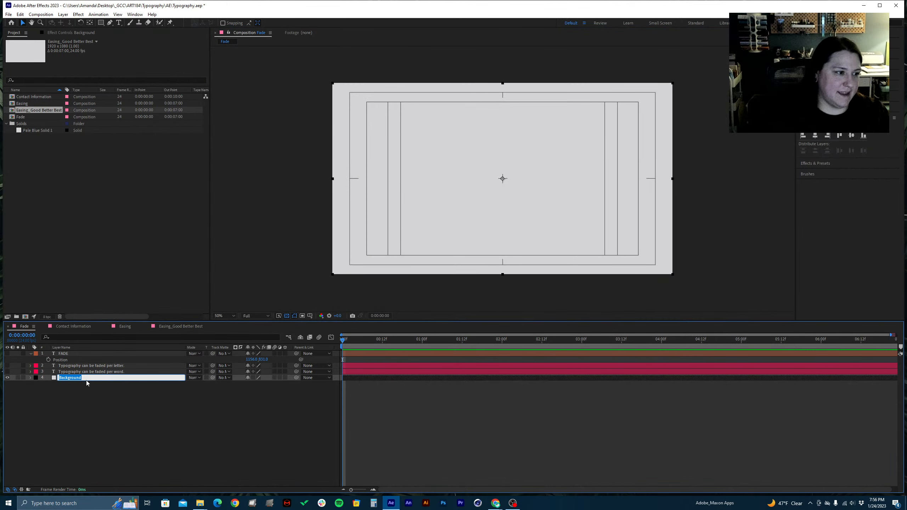
pyautogui.click(96, 403)
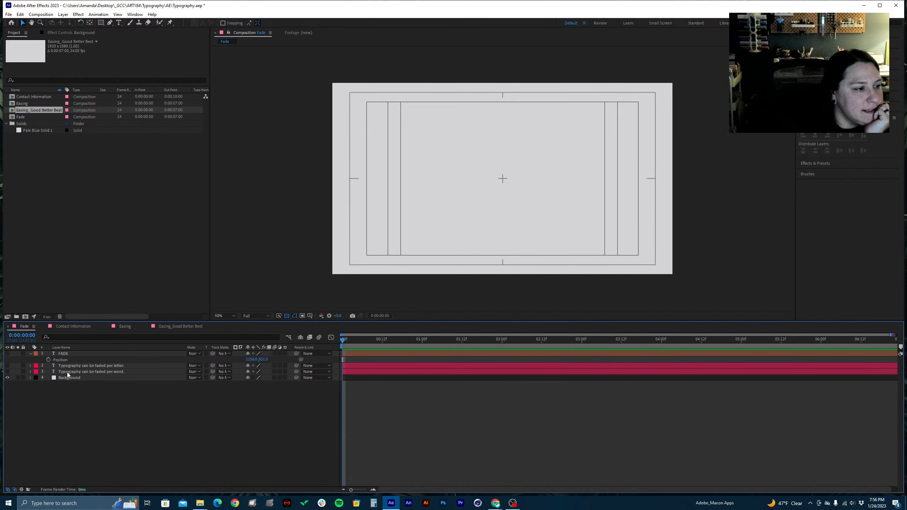
# Make the per-letter and per-word "Typography can be faded" text layers visible and reveal their keyframed properties
pyautogui.click(8, 366)
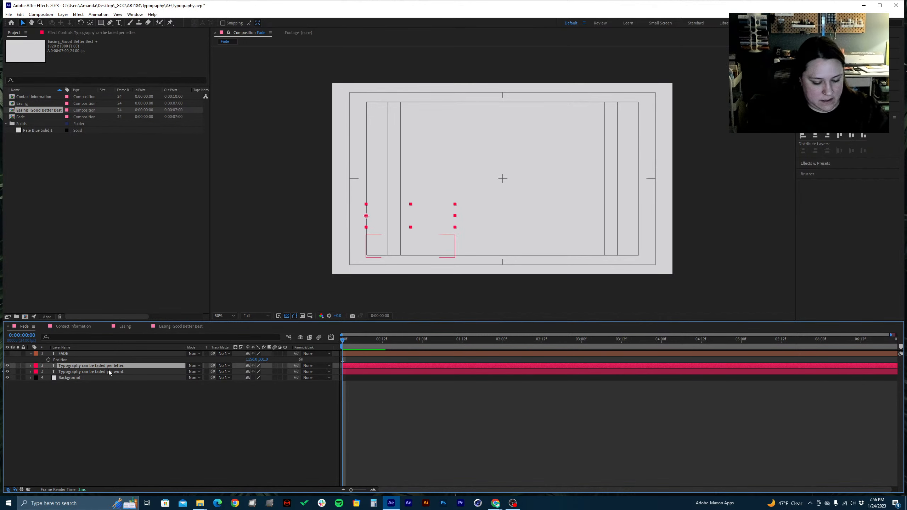
pyautogui.press('u')
pyautogui.click(68, 385)
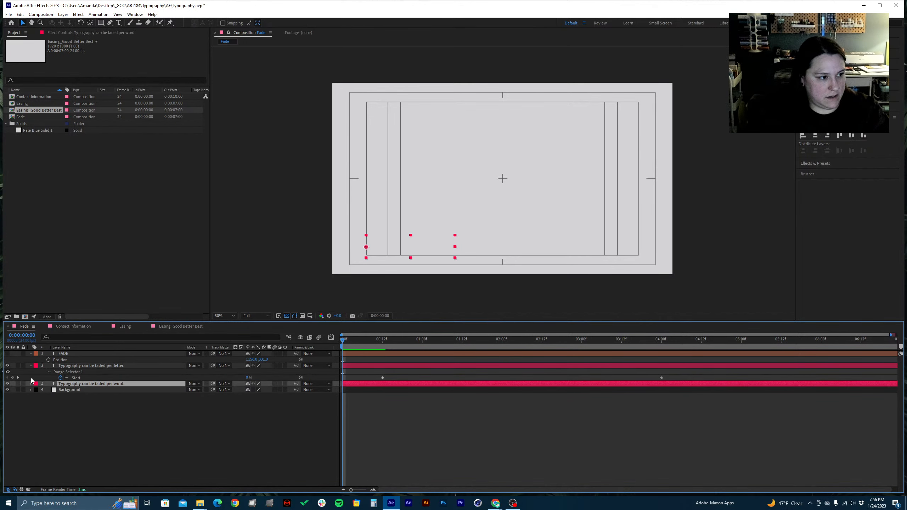
pyautogui.press('u')
# Delete Animator 1 from the "Typography can be faded per letter." text layer
pyautogui.click(32, 366)
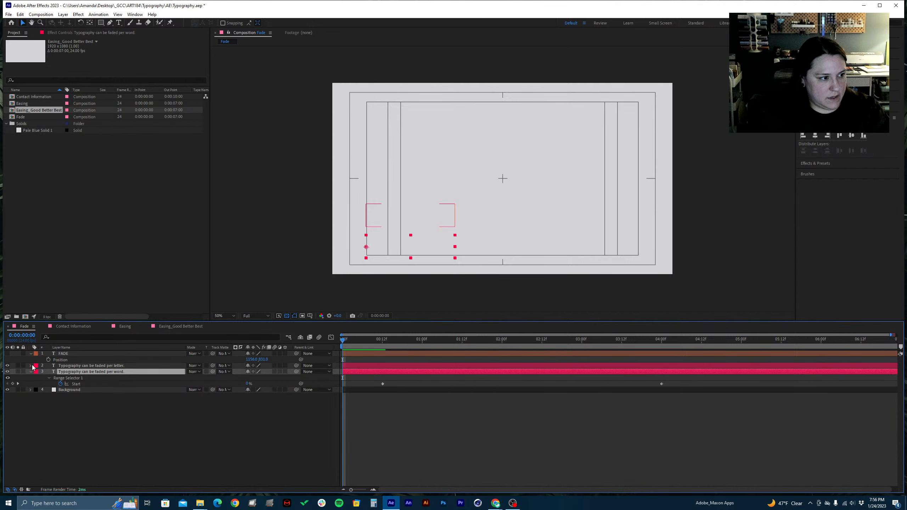
pyautogui.click(32, 366)
pyautogui.click(55, 397)
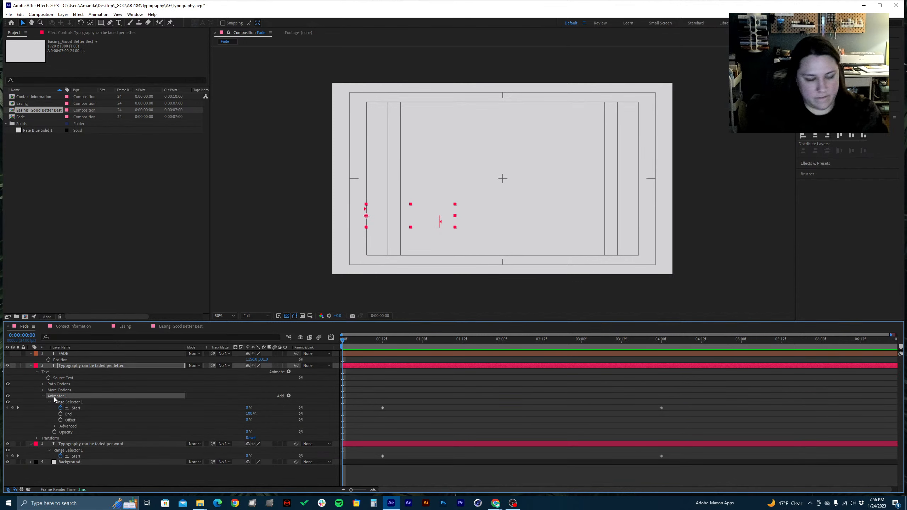
pyautogui.press('Delete')
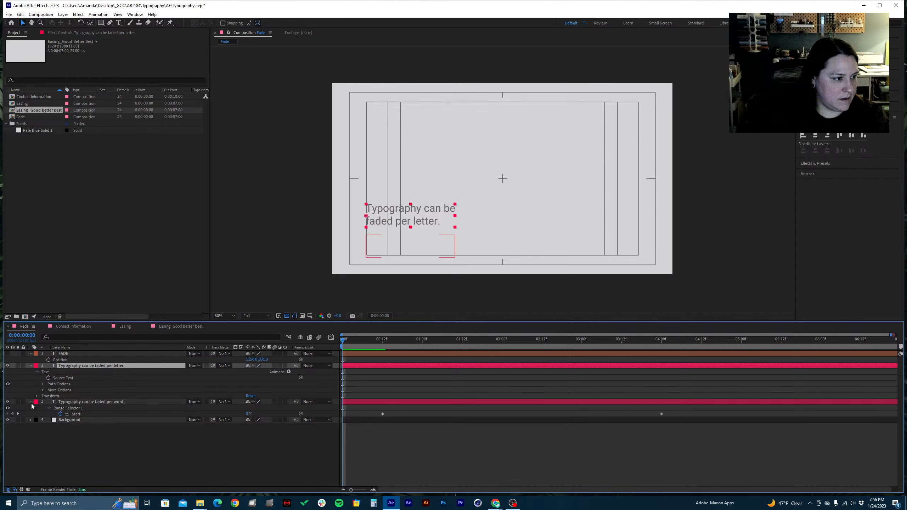
# Delete Animator 1 from the "Typography can be faded per word." text layer
pyautogui.click(31, 402)
pyautogui.click(31, 402)
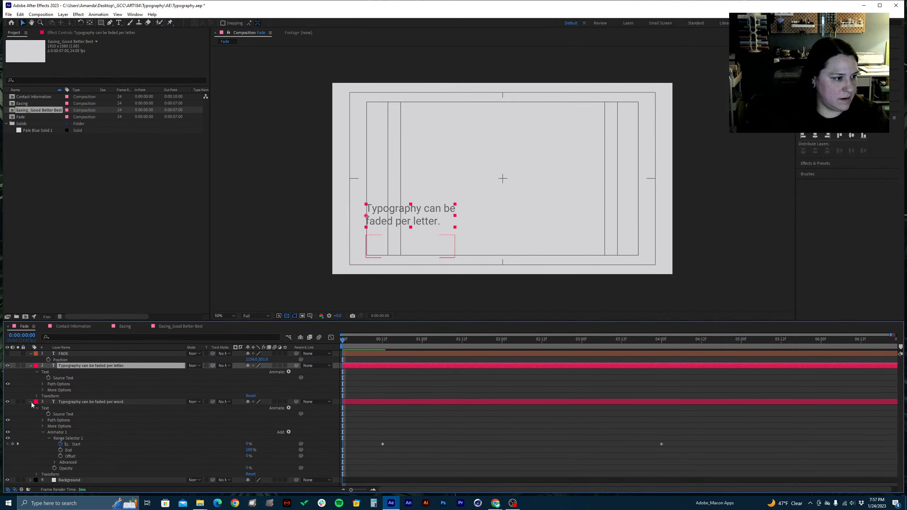
pyautogui.click(62, 433)
pyautogui.press('Delete')
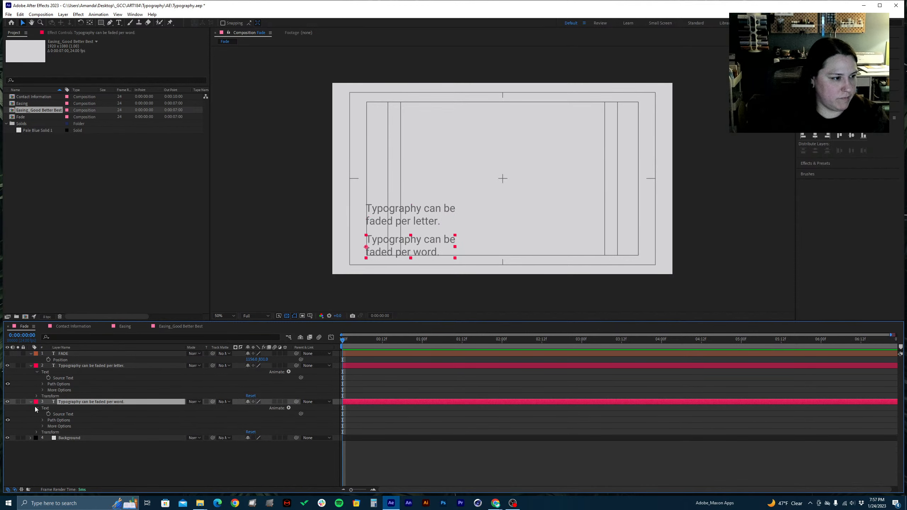
# Collapse the properties of the per-letter and per-word text layers and save the project
pyautogui.click(31, 402)
pyautogui.click(31, 366)
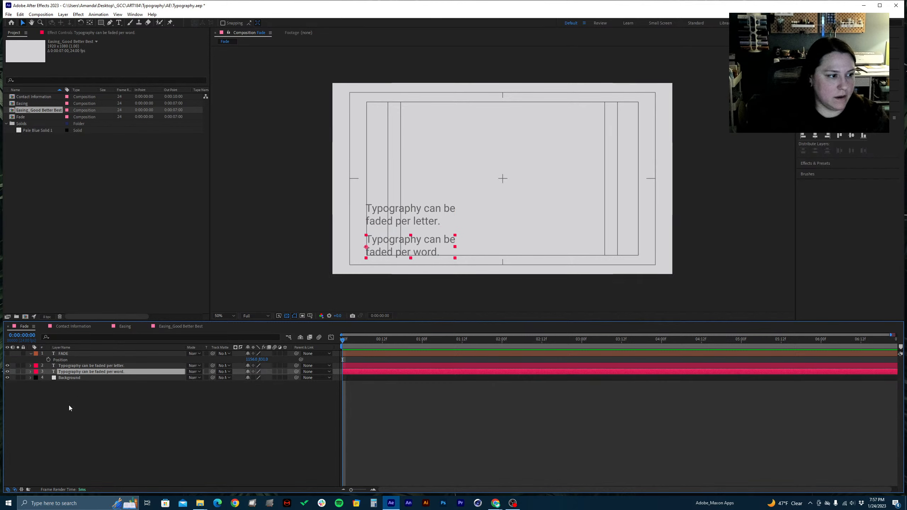
pyautogui.click(127, 412)
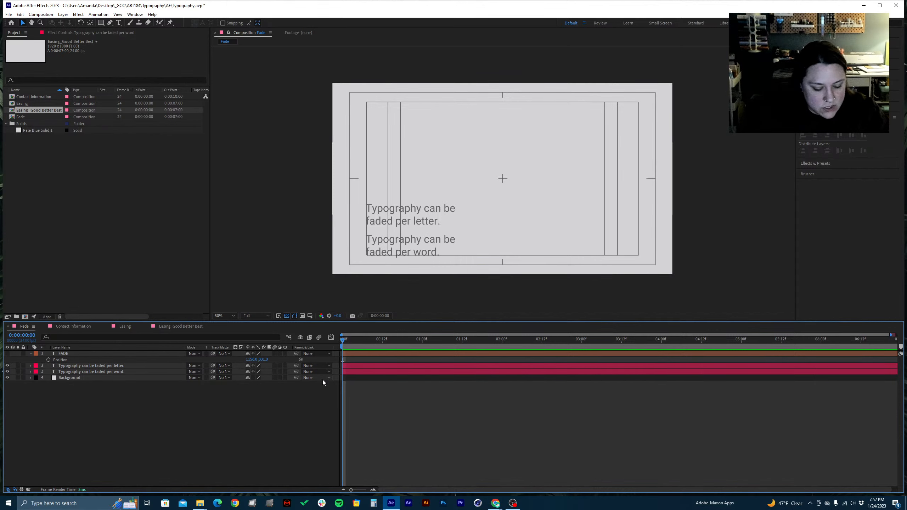
pyautogui.hotkey('ctrl', 's')
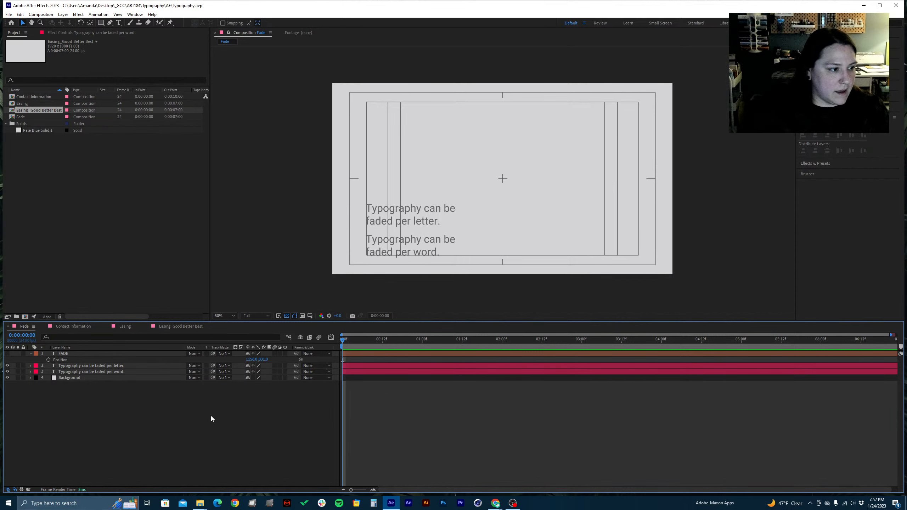
pyautogui.click(115, 374)
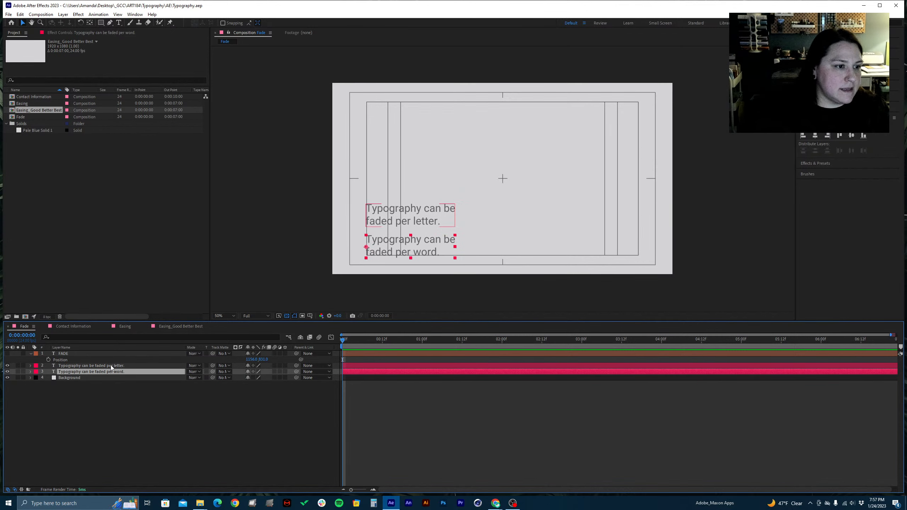
pyautogui.click(111, 366)
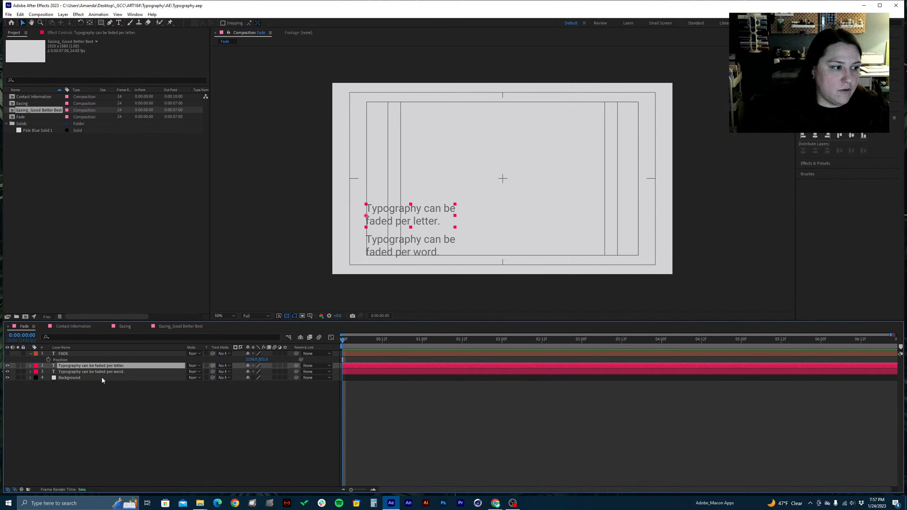
pyautogui.click(94, 412)
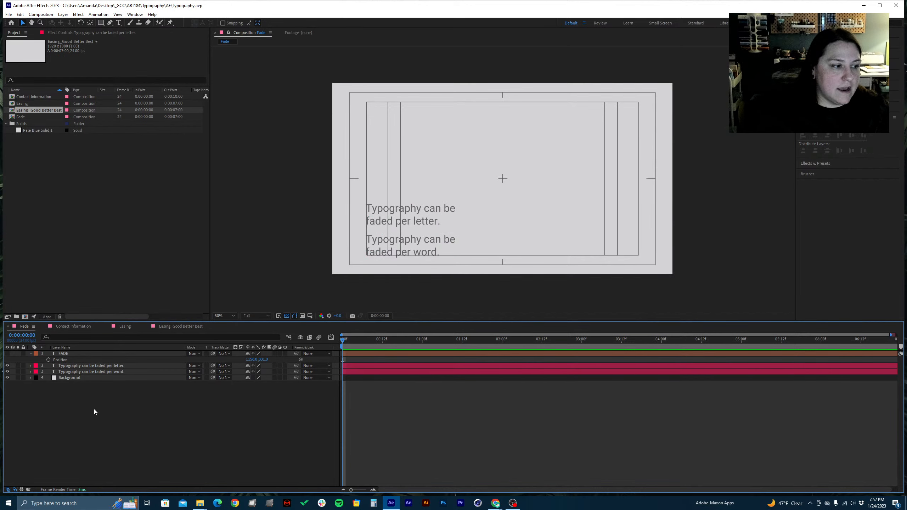
# Start a point text layer in the upper part of the Fade composition and set its font size to 60
pyautogui.click(119, 23)
pyautogui.click(416, 148)
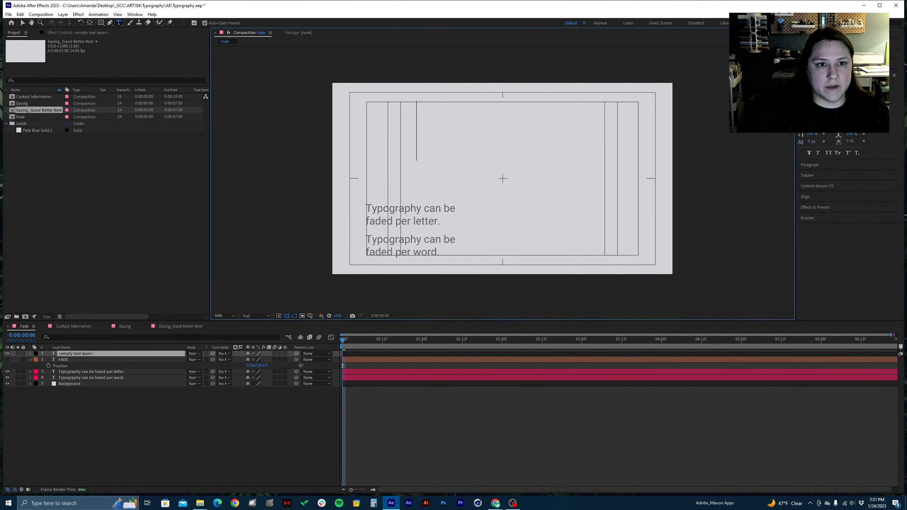
pyautogui.click(813, 108)
pyautogui.write('60')
pyautogui.press('Return')
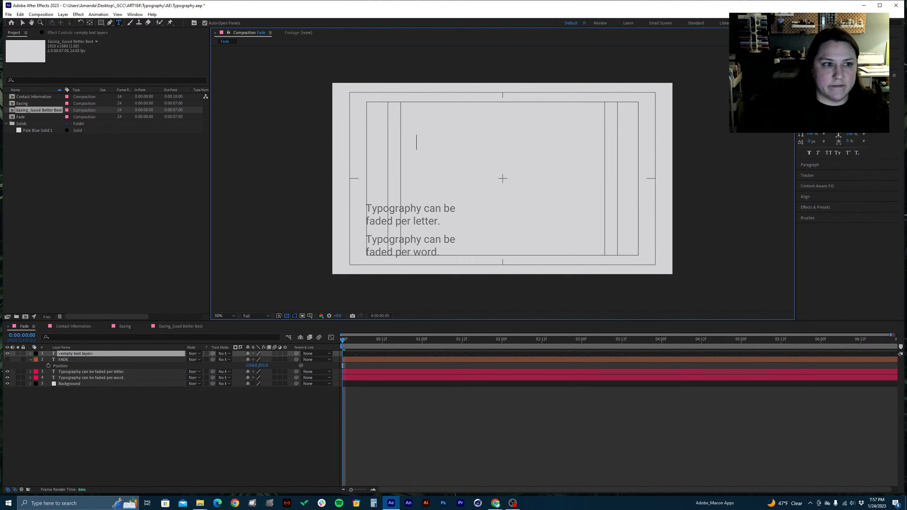
# Enter two lines of placeholder letters in the new point text and erase them all
pyautogui.write('liuhsdoiuhsdo')
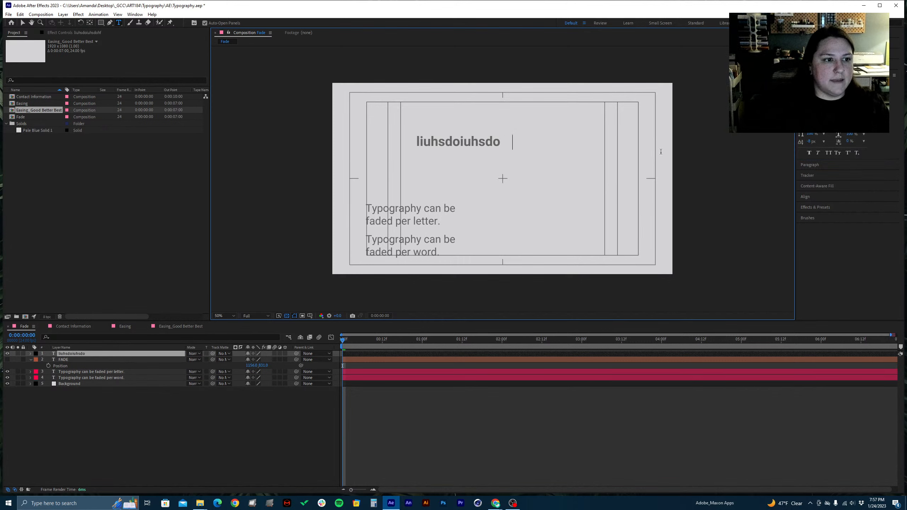
pyautogui.write('hf tyfgiaydgitygad')
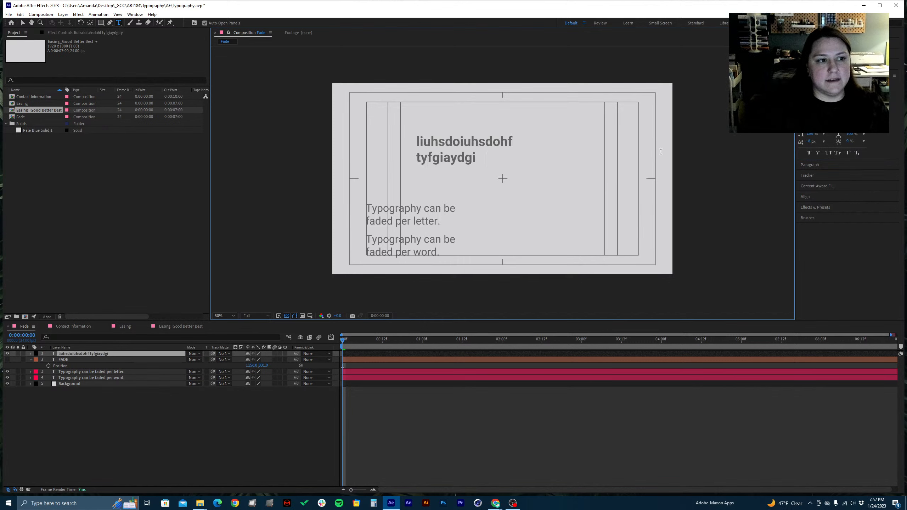
pyautogui.press('BackSpace')
pyautogui.press('BackSpace')
pyautogui.press('BackSpace')
pyautogui.press('BackSpace')
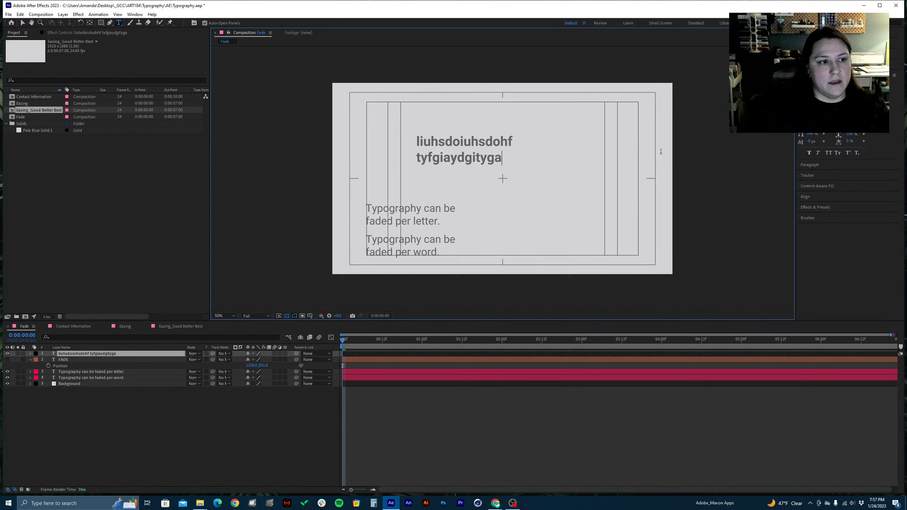
pyautogui.press('BackSpace')
pyautogui.press('BackSpace')
pyautogui.press('BackSpace')
pyautogui.press('BackSpace')
pyautogui.press('BackSpace')
pyautogui.press('BackSpace')
pyautogui.press('BackSpace')
pyautogui.press('BackSpace')
pyautogui.press('BackSpace')
pyautogui.press('BackSpace')
pyautogui.press('BackSpace')
pyautogui.press('BackSpace')
pyautogui.press('BackSpace')
pyautogui.press('BackSpace')
pyautogui.press('BackSpace')
pyautogui.press('BackSpace')
pyautogui.press('BackSpace')
pyautogui.press('BackSpace')
pyautogui.press('BackSpace')
pyautogui.press('BackSpace')
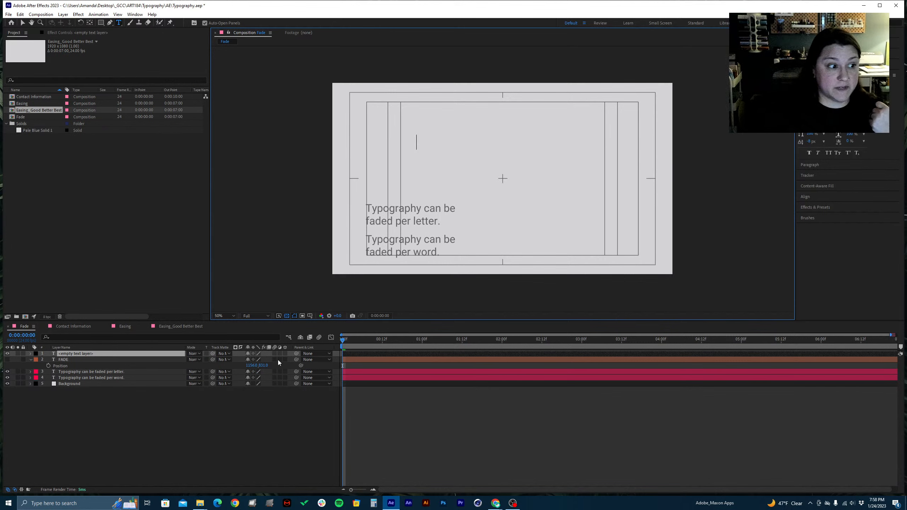
# Finish text editing and delete the empty text layer from the Fade composition
pyautogui.click(175, 423)
pyautogui.click(112, 353)
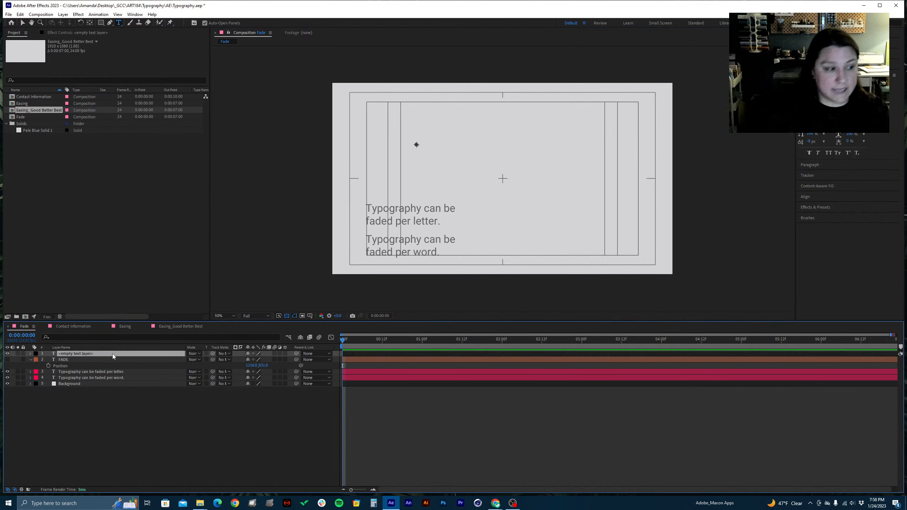
pyautogui.press('Delete')
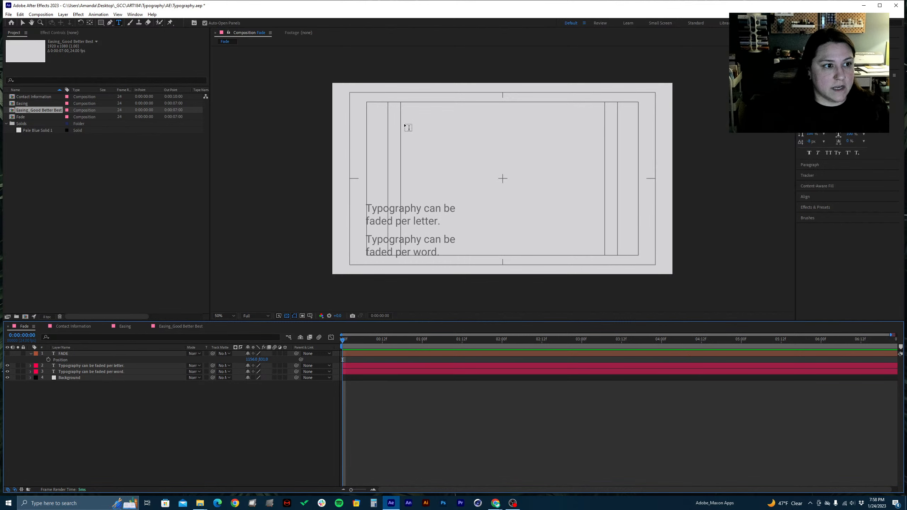
# Draw a wide paragraph text box above the two sentences and fill it with three lines of continuous placeholder letters
pyautogui.moveTo(404, 124); pyautogui.dragTo(576, 179)
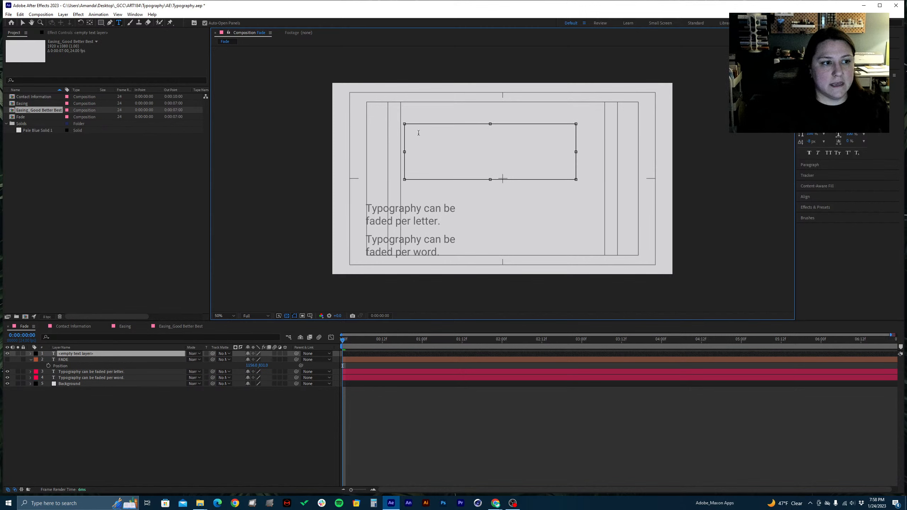
pyautogui.write('duhgfakusyhdoifuhoaisuhfoiuhsofuhdouhf')
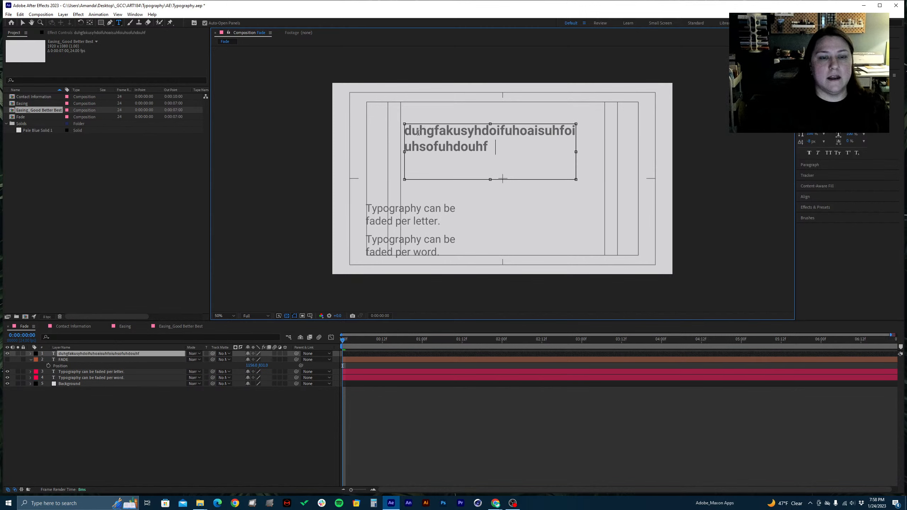
pyautogui.press('BackSpace')
pyautogui.write('ouihsfihsihlodiuhfiusholiuh')
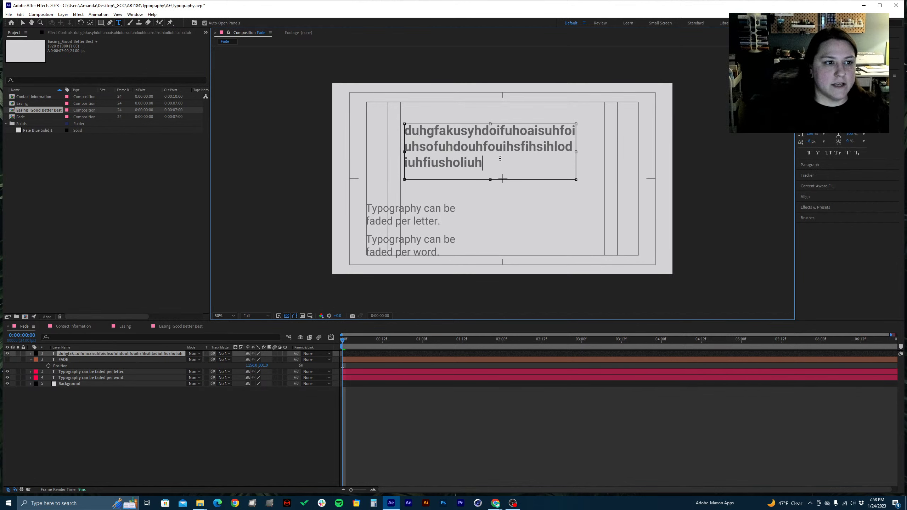
pyautogui.moveTo(500, 158); pyautogui.dragTo(390, 131)
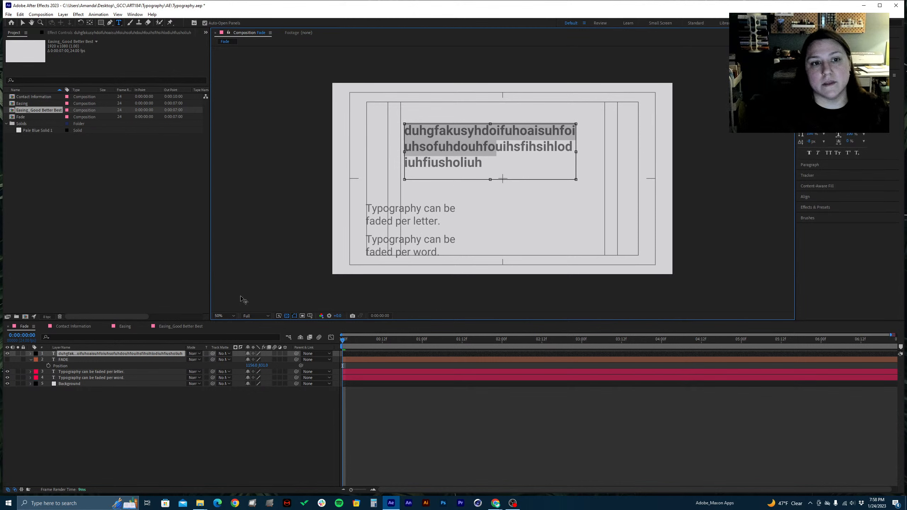
pyautogui.click(83, 403)
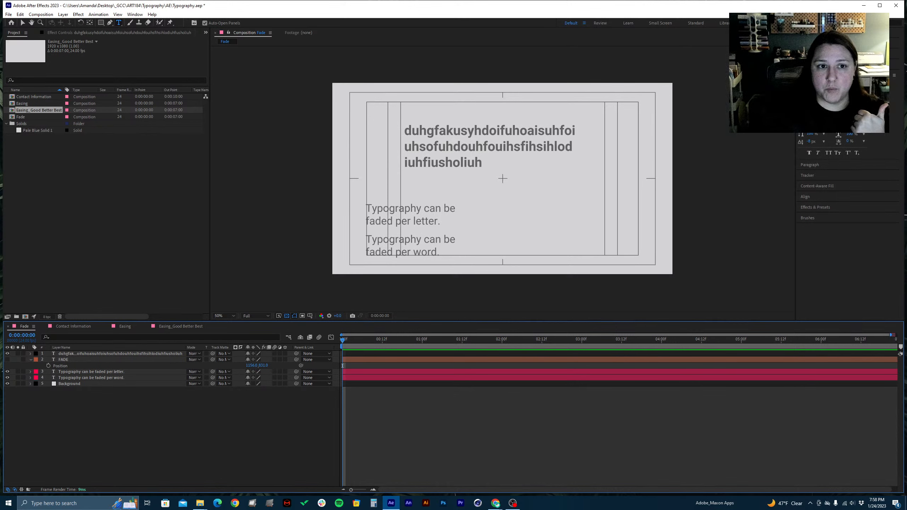
# Try a leading of 85 on all of the paragraph box's placeholder text, and set it to 90
pyautogui.click(837, 101)
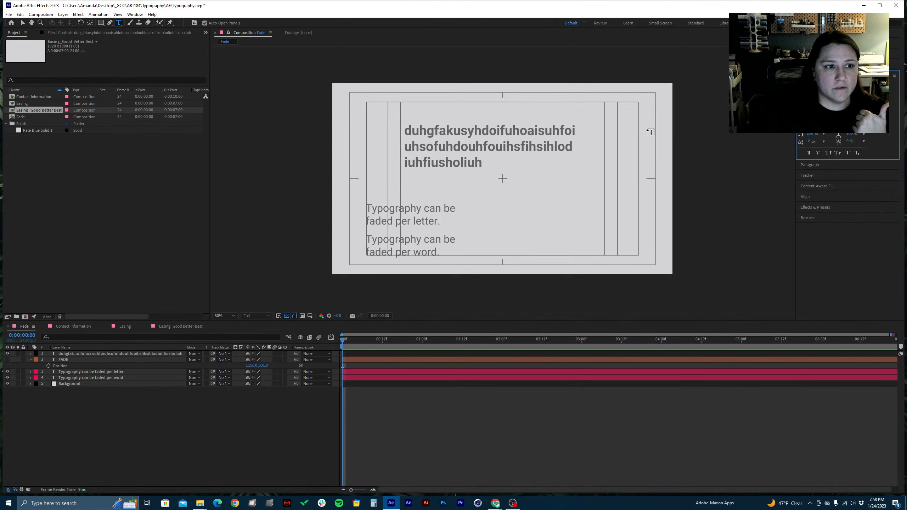
pyautogui.doubleClick(510, 142)
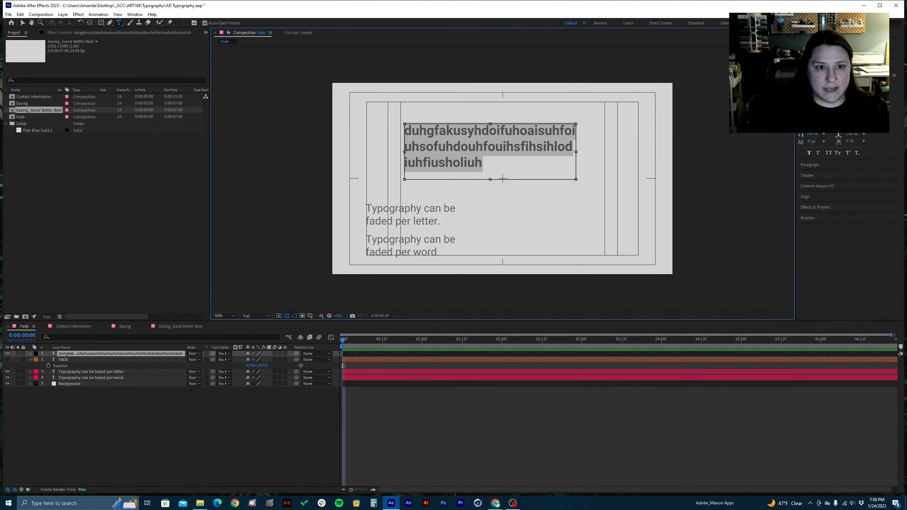
pyautogui.click(838, 102)
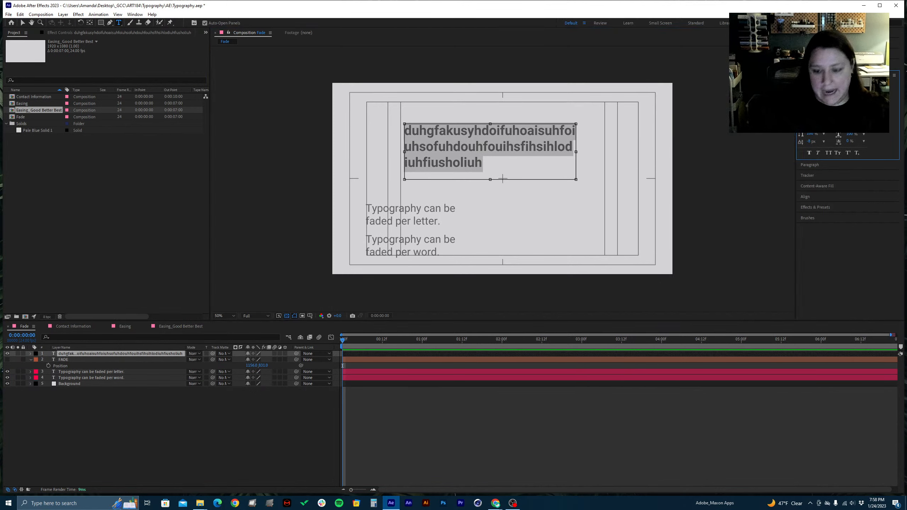
pyautogui.write('85')
pyautogui.press('Return')
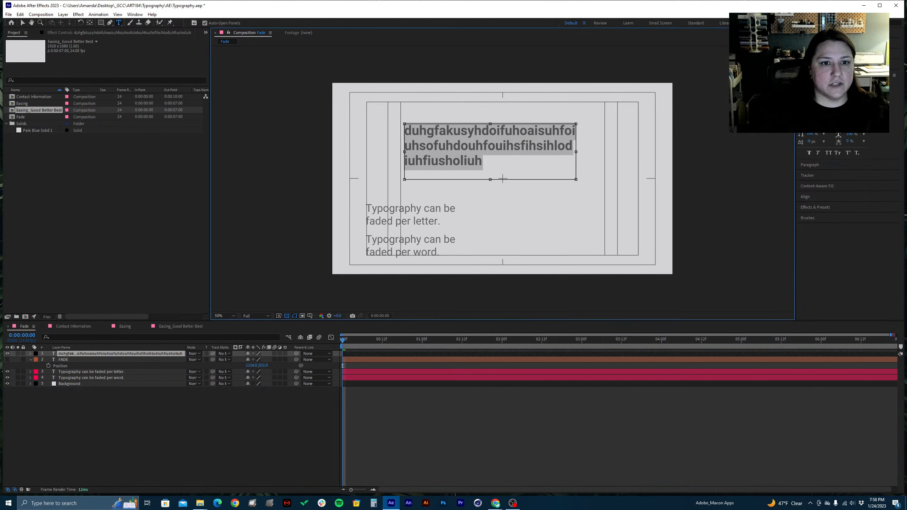
pyautogui.click(849, 106)
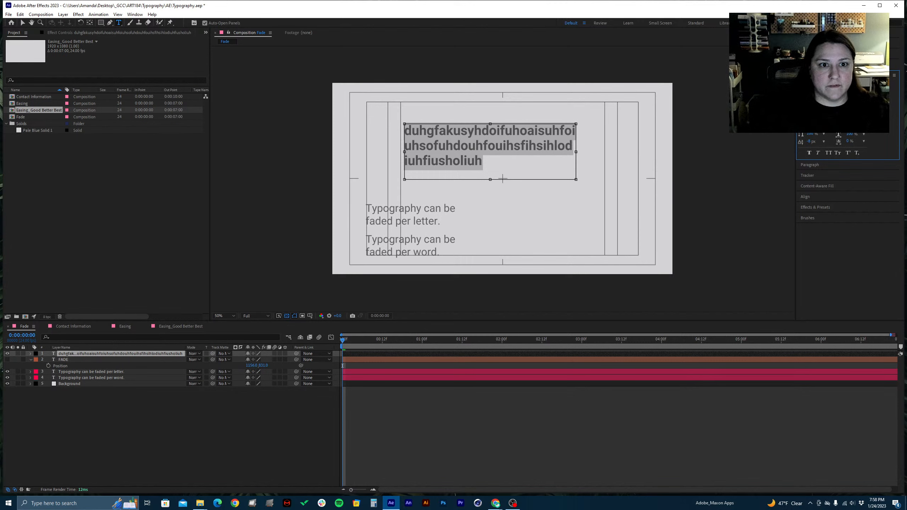
pyautogui.write('90')
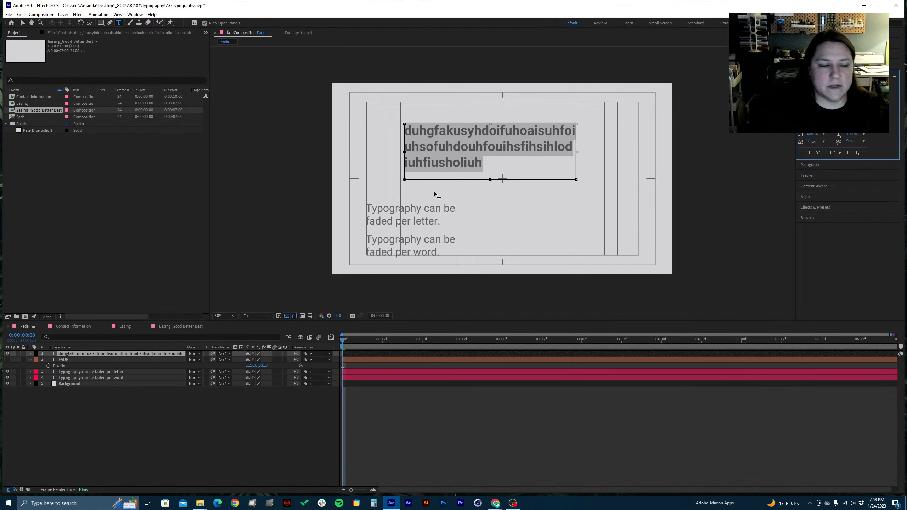
pyautogui.click(102, 406)
pyautogui.click(118, 353)
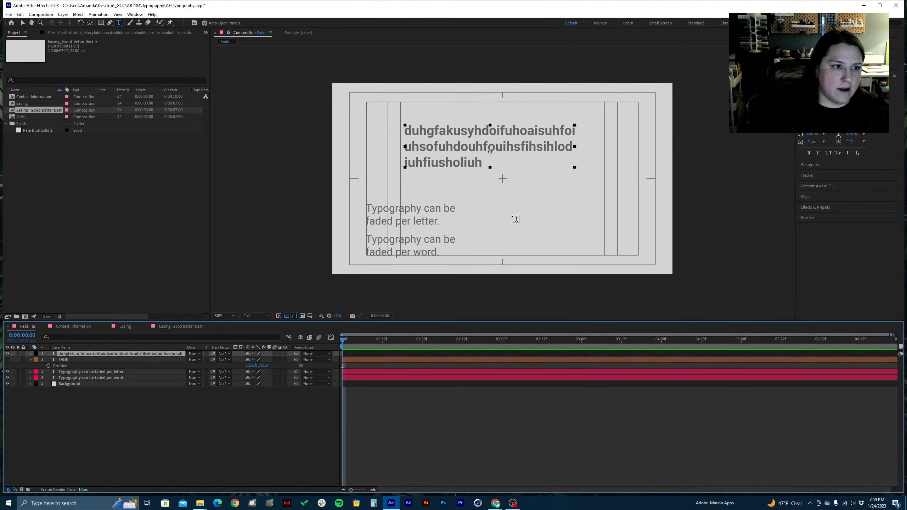
# Add point text beside the per-letter sentence with the lines "uyhgsdfiuygiduygf" and "gikusydgiuygd", and finish editing
pyautogui.click(518, 201)
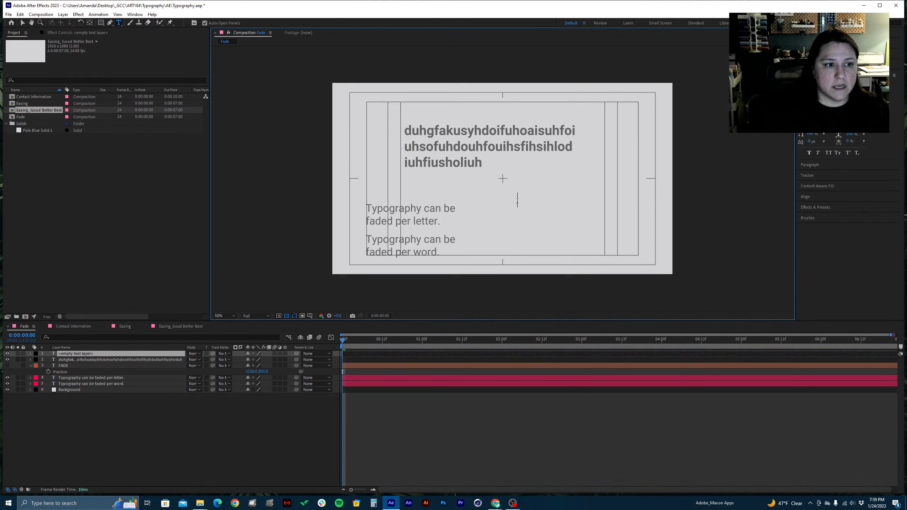
pyautogui.write('uyhgsdfiuygiduygf ')
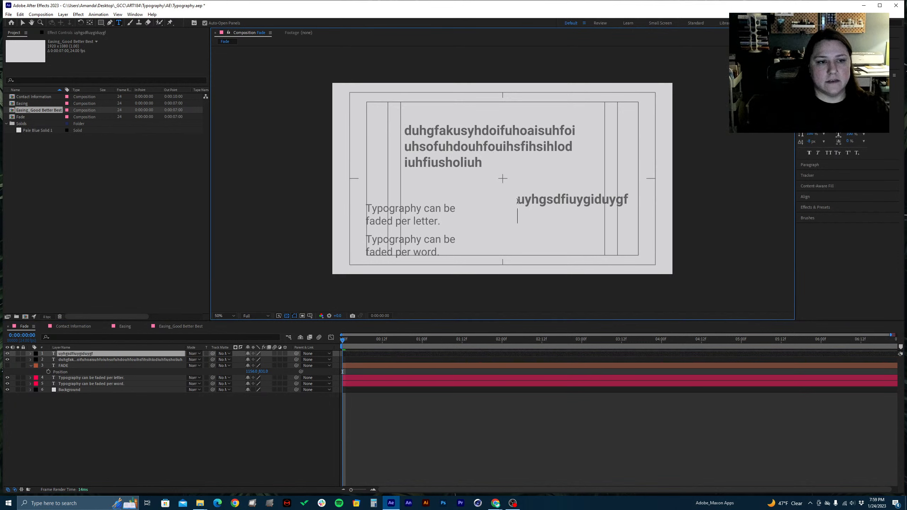
pyautogui.write('gikusydgiuygd')
pyautogui.hotkey('ctrl', 'a')
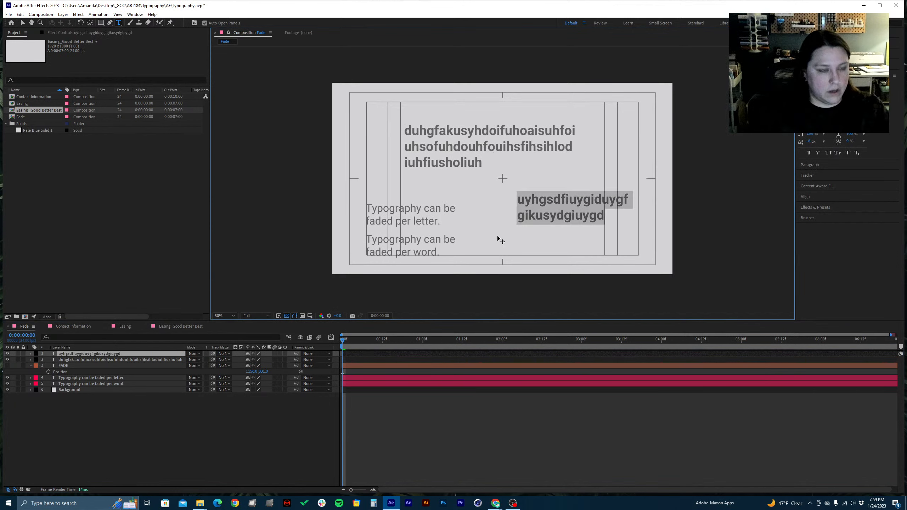
pyautogui.click(81, 360)
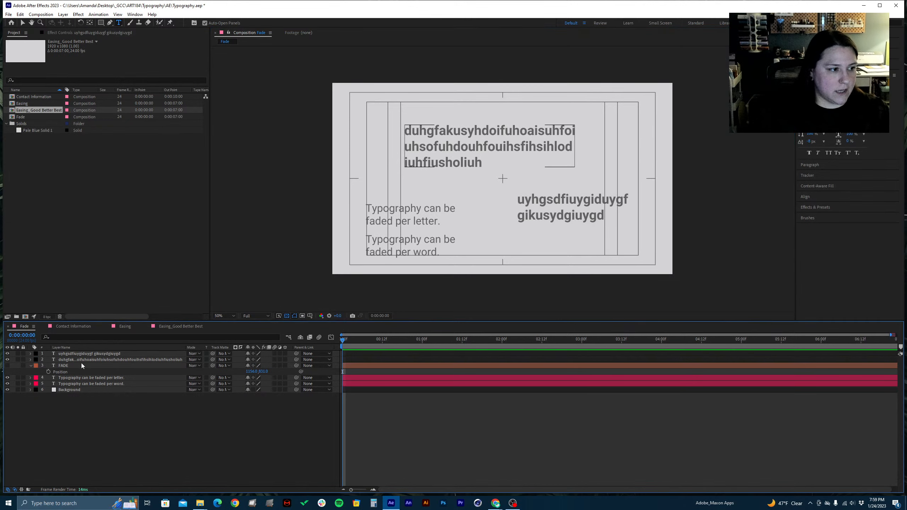
# Delete the two placeholder text layers from the Fade composition
pyautogui.click(79, 354)
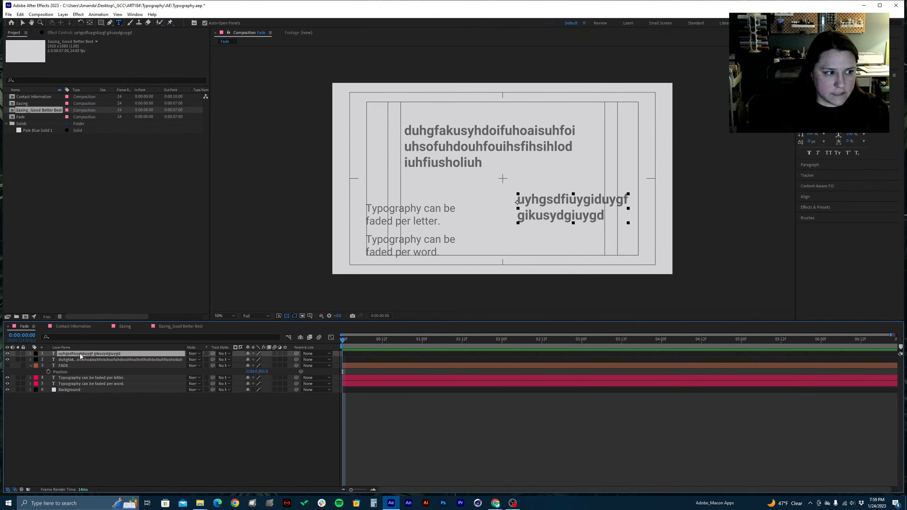
pyautogui.keyDown('shift'); pyautogui.click(75, 359); pyautogui.keyUp('shift')
pyautogui.press('Delete')
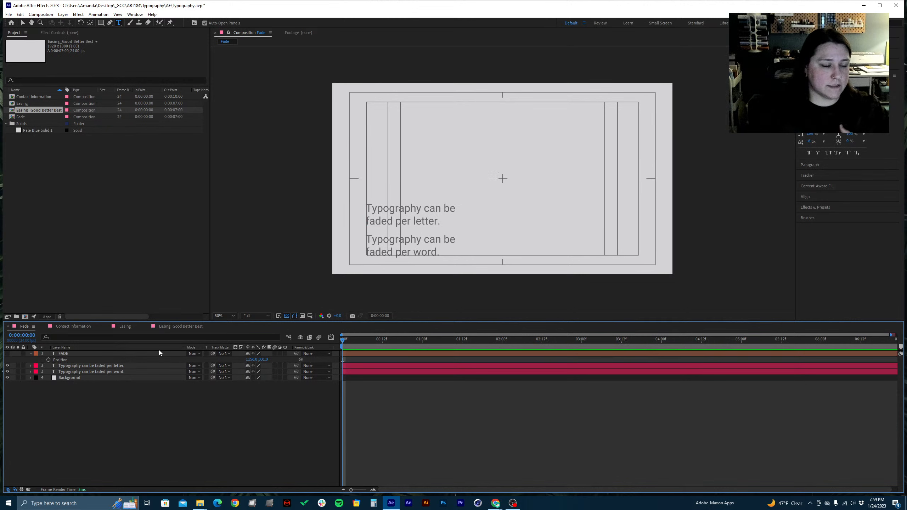
pyautogui.click(92, 366)
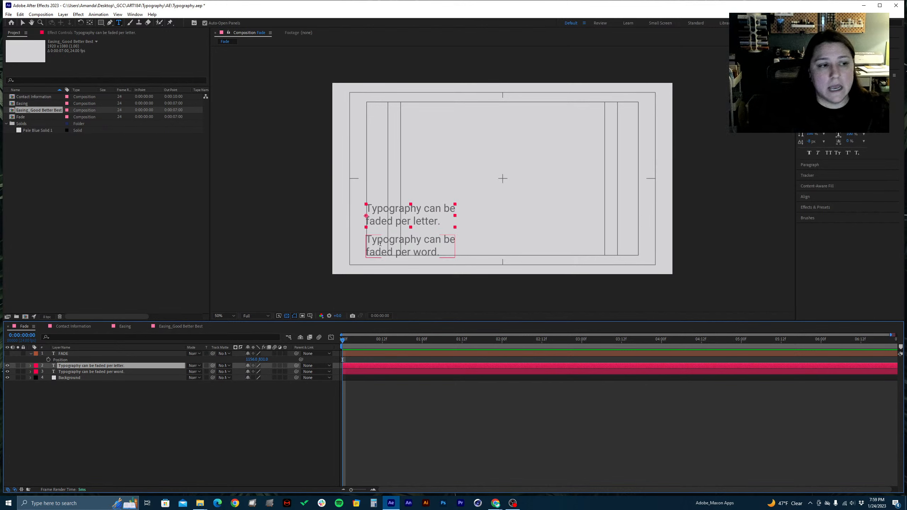
pyautogui.click(76, 372)
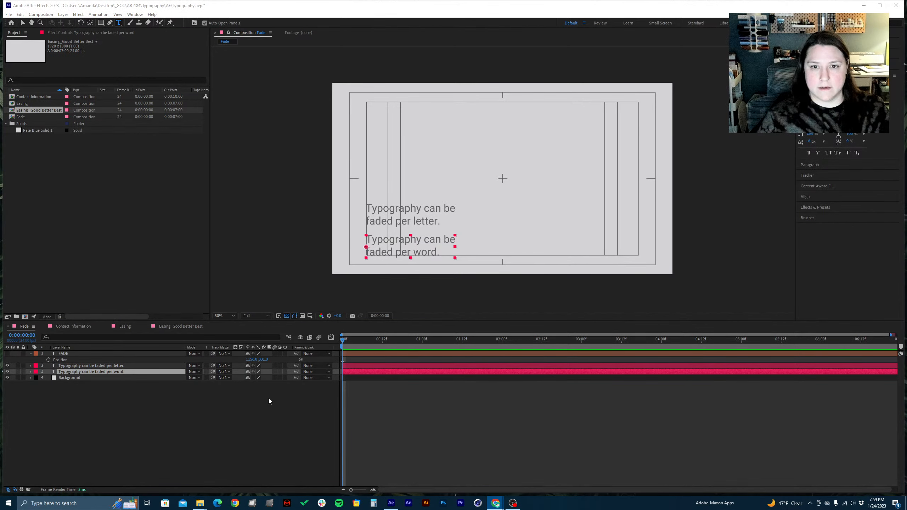
pyautogui.click(197, 399)
# Try fading the whole per-letter sentence by lowering its layer's Opacity, and undo the opacity change
pyautogui.click(78, 366)
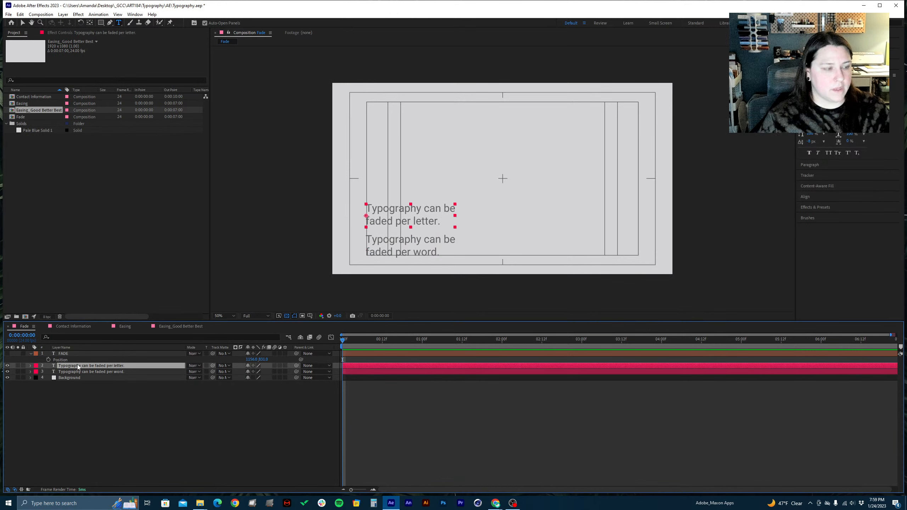
pyautogui.press('t')
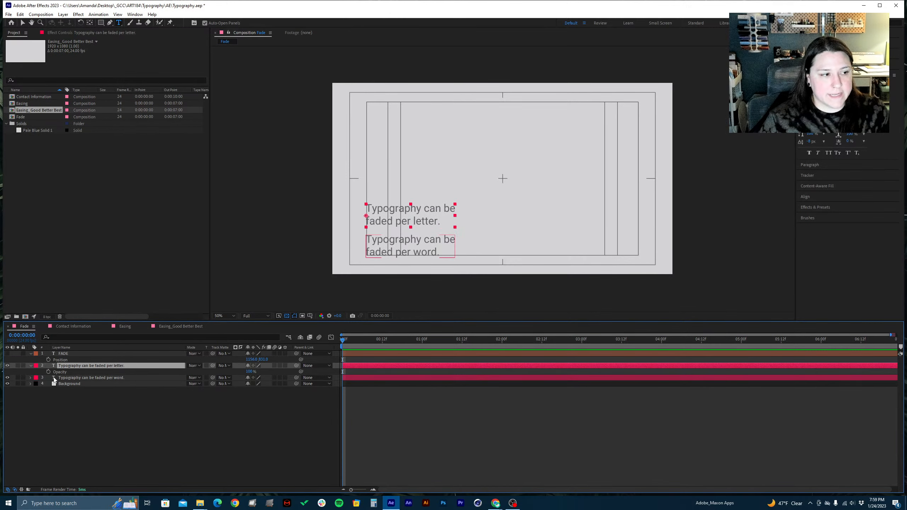
pyautogui.moveTo(249, 372); pyautogui.dragTo(202, 376)
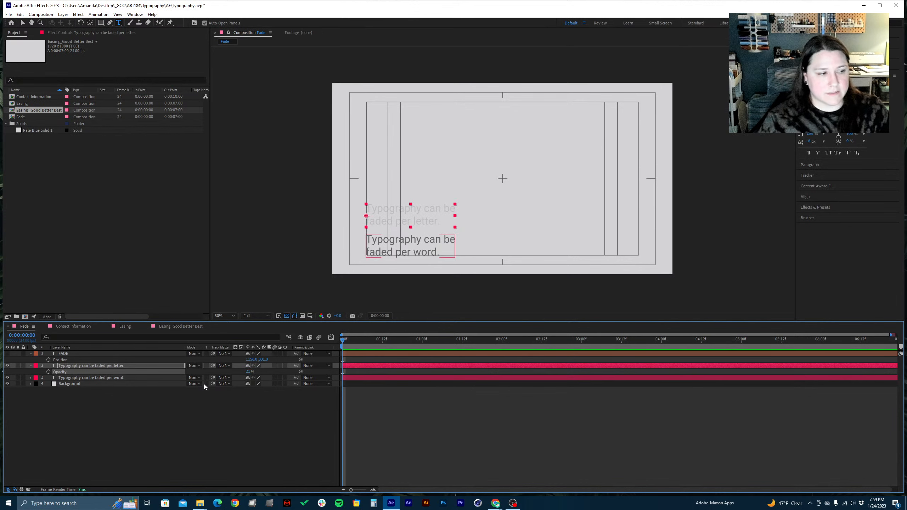
pyautogui.rightClick(184, 435)
pyautogui.click(185, 435)
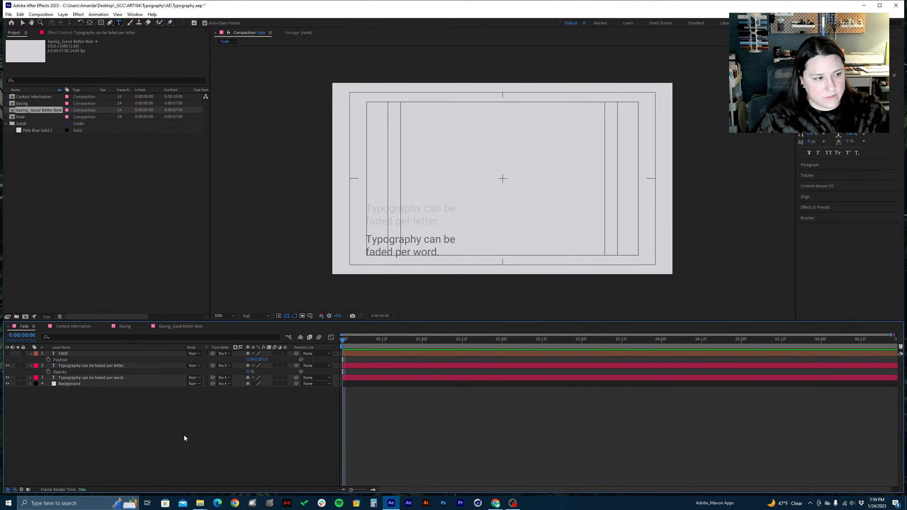
pyautogui.click(81, 365)
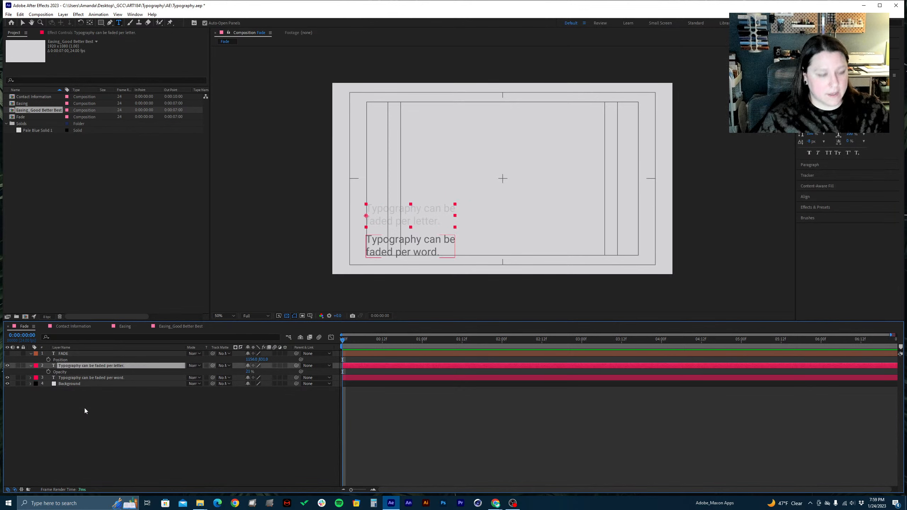
pyautogui.hotkey('ctrl', 'z')
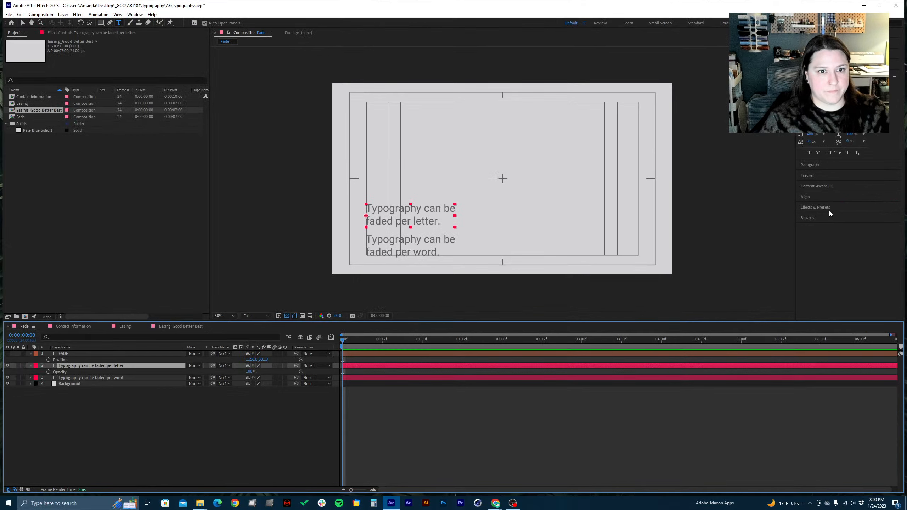
# Show the Effects & Presets list and expand the Text category within Animation Presets
pyautogui.click(747, 205)
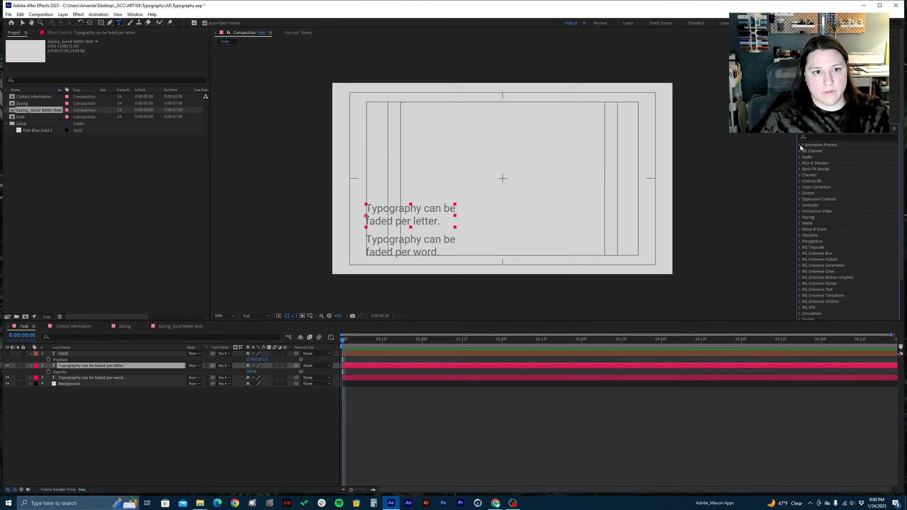
pyautogui.click(801, 144)
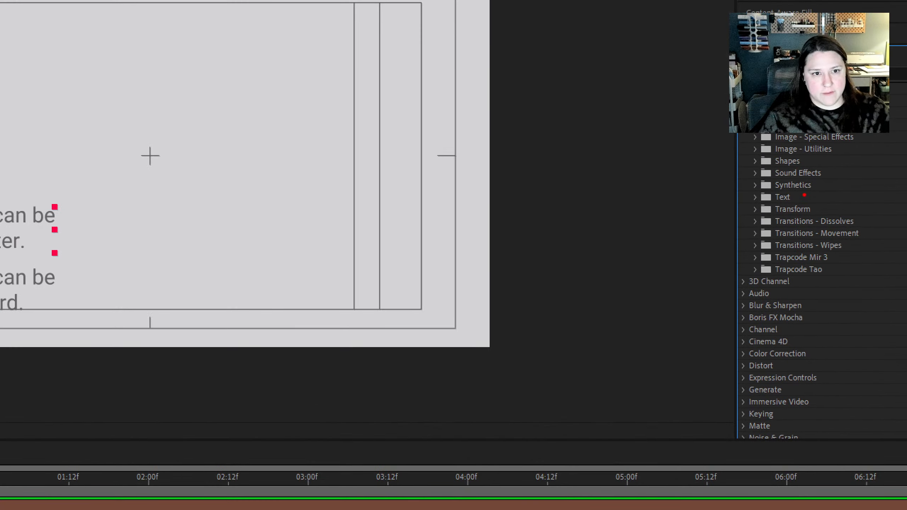
pyautogui.moveTo(804, 196); pyautogui.dragTo(856, 196)
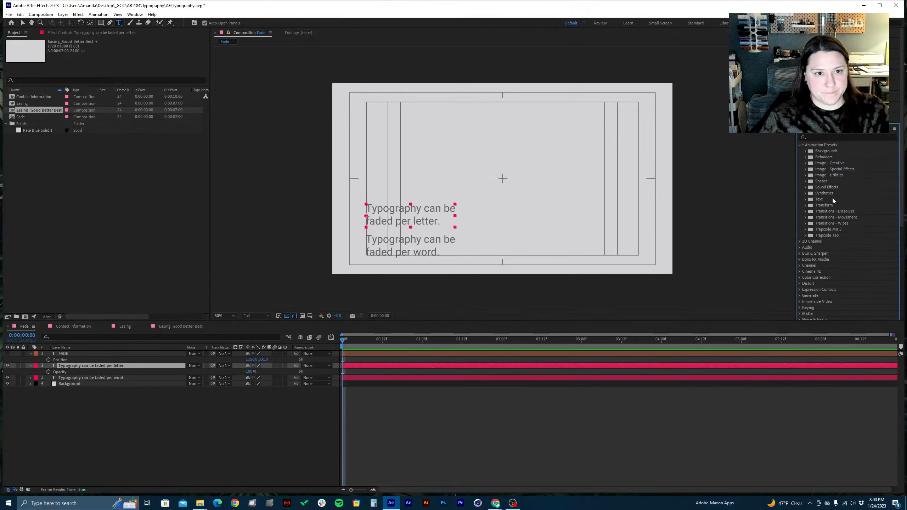
pyautogui.click(805, 200)
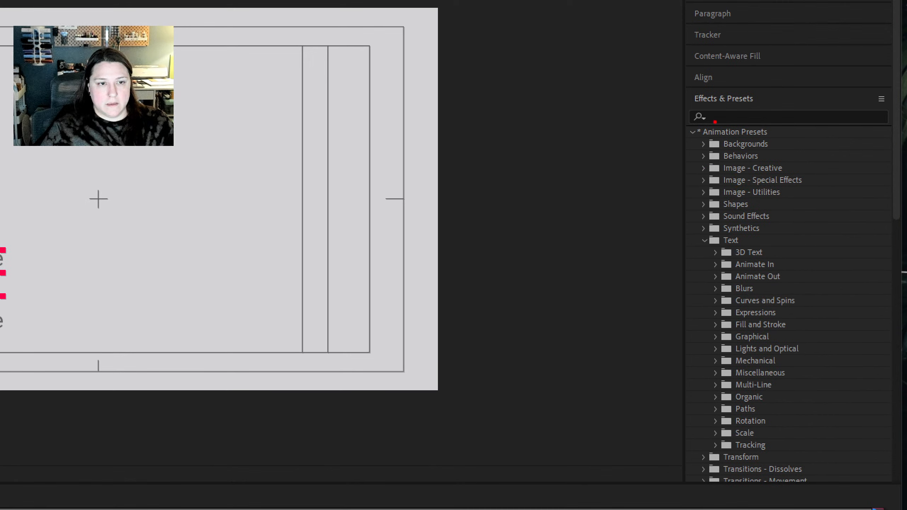
pyautogui.moveTo(768, 96); pyautogui.dragTo(833, 89)
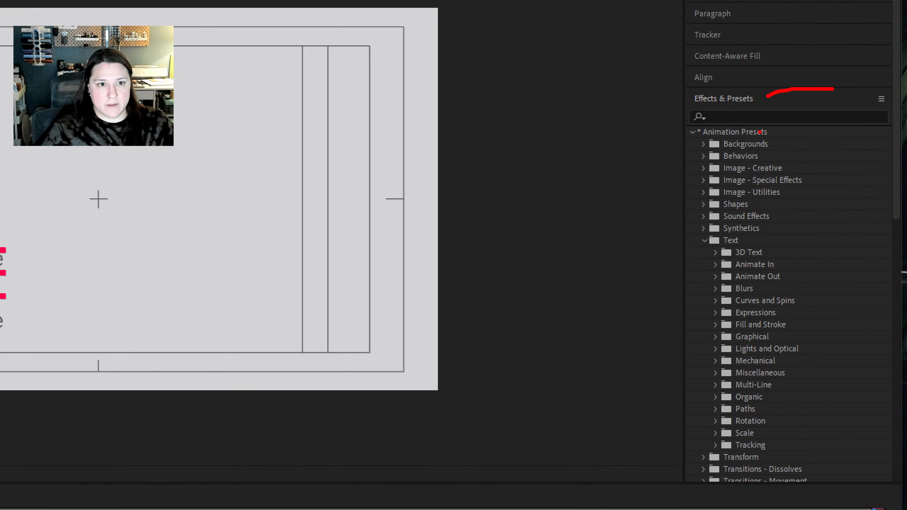
pyautogui.moveTo(760, 132); pyautogui.dragTo(798, 133)
pyautogui.moveTo(743, 241); pyautogui.dragTo(805, 234)
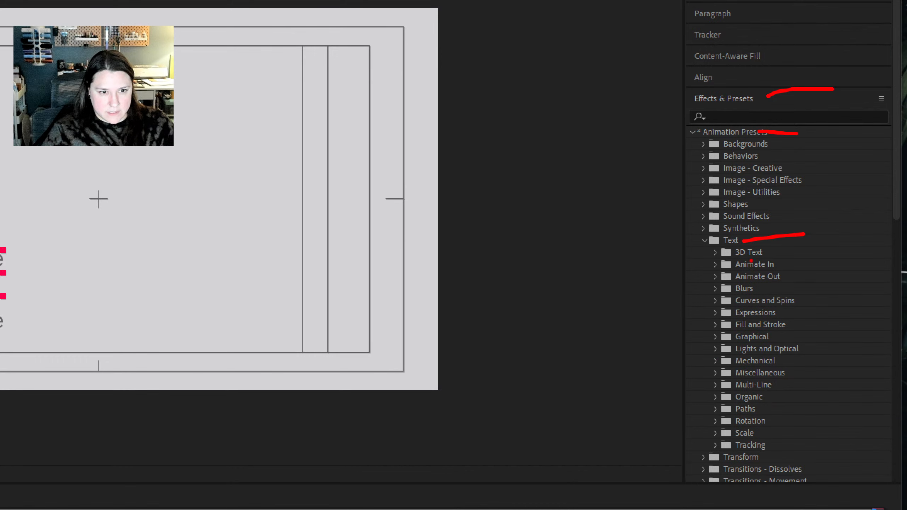
pyautogui.moveTo(783, 266); pyautogui.dragTo(836, 257)
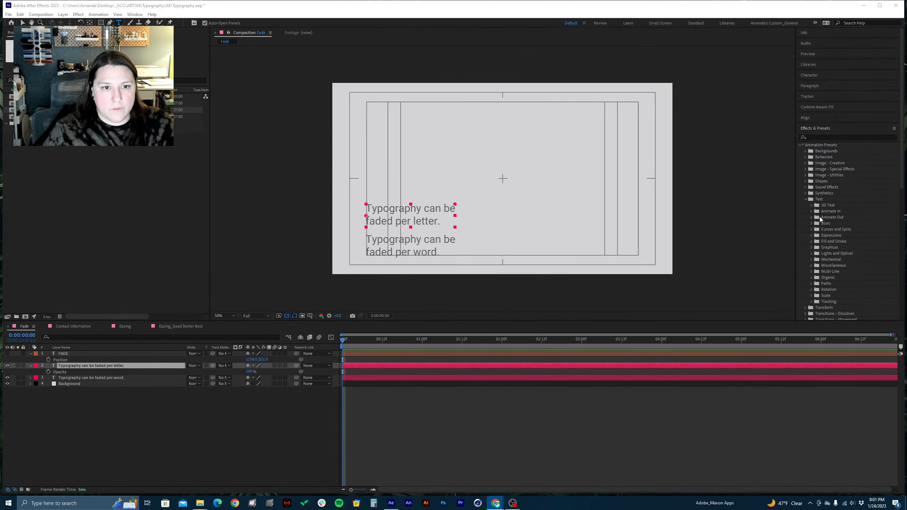
# Expand the Animate In text presets and look through the fade-in animations on offer
pyautogui.click(812, 212)
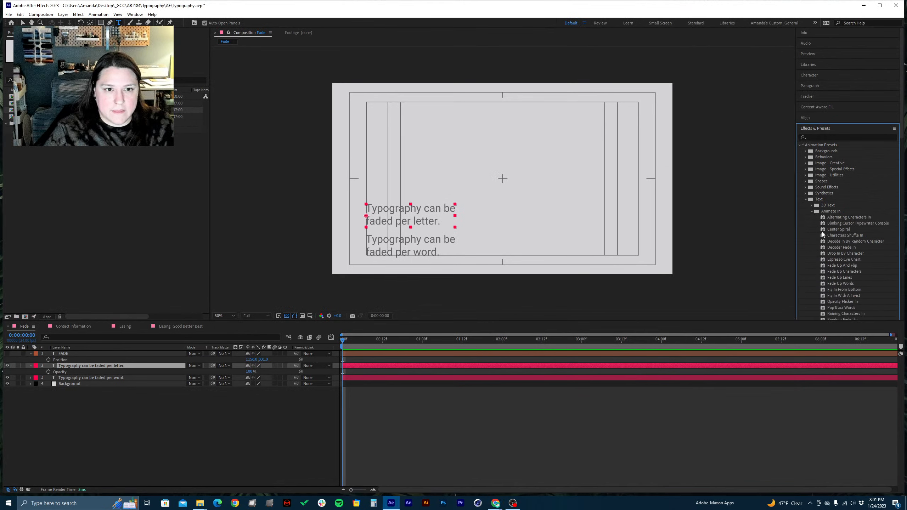
pyautogui.scroll(-10, 847, 257)
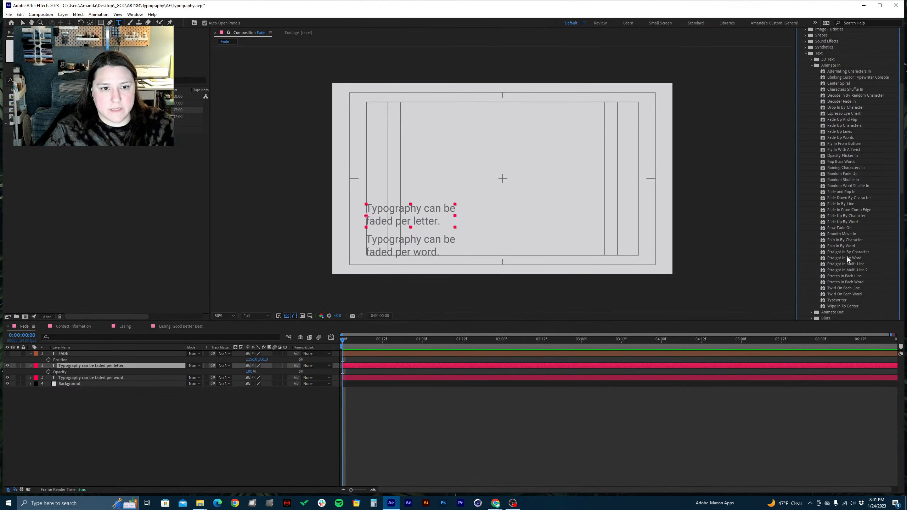
pyautogui.scroll(5, 848, 257)
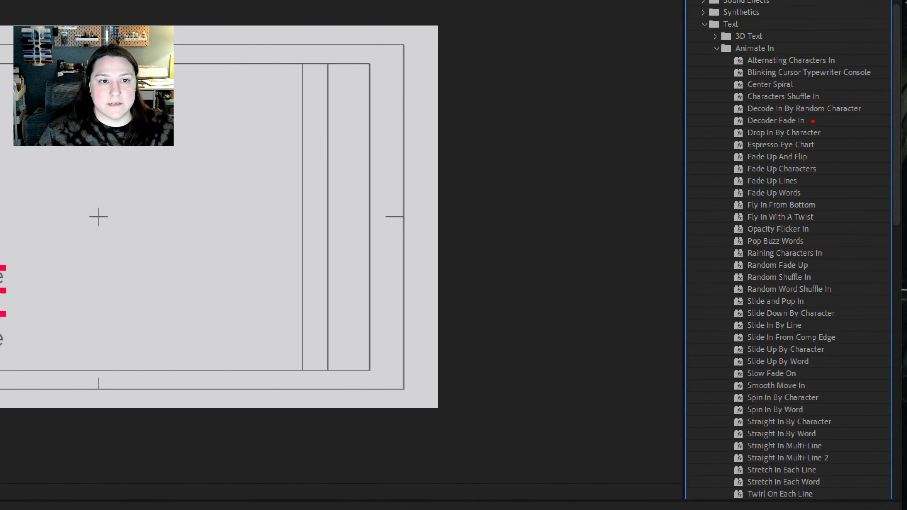
pyautogui.moveTo(813, 121); pyautogui.dragTo(869, 101)
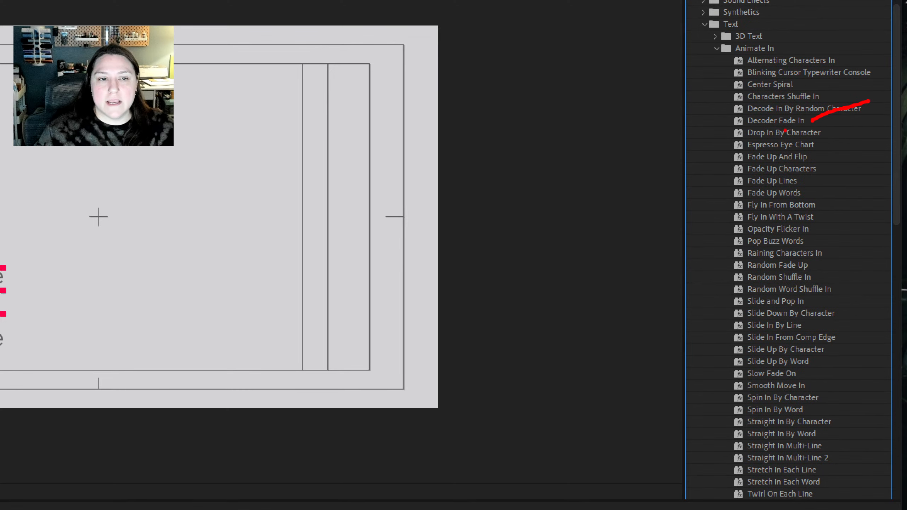
pyautogui.moveTo(806, 111); pyautogui.dragTo(855, 84)
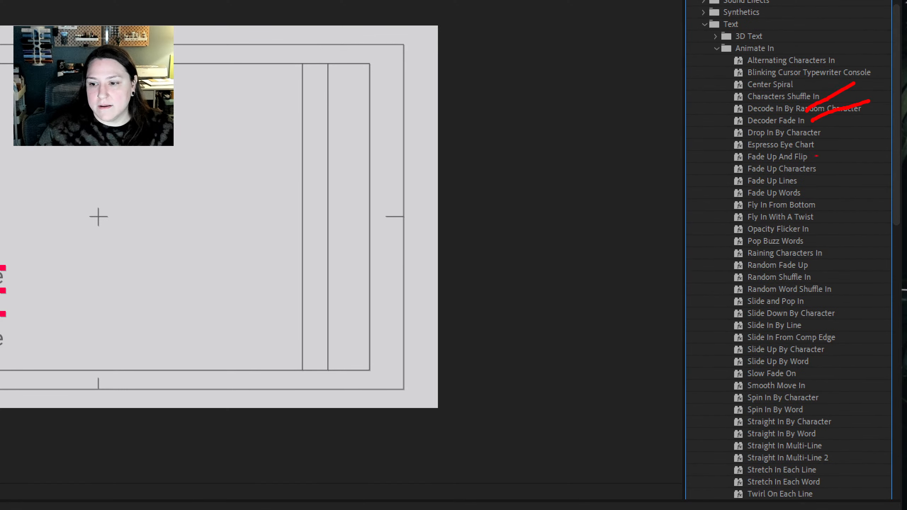
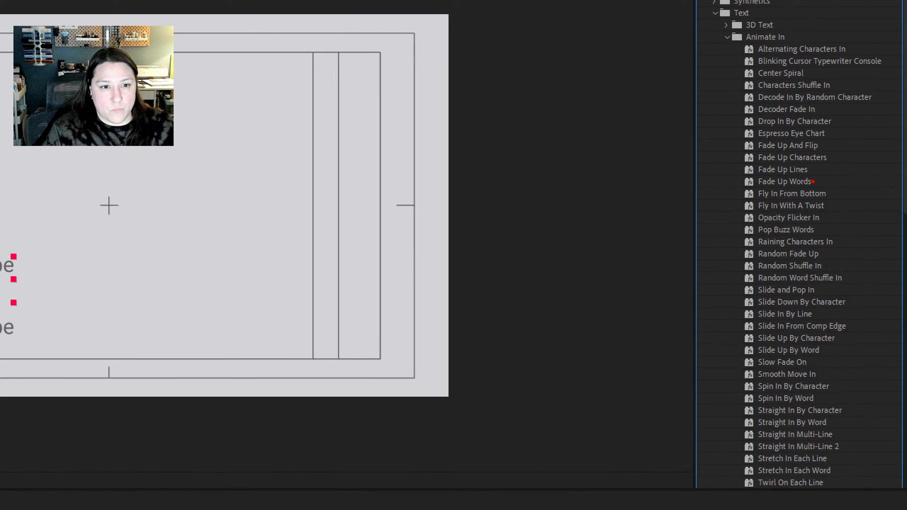
pyautogui.moveTo(813, 181); pyautogui.dragTo(892, 161)
pyautogui.moveTo(833, 158); pyautogui.dragTo(882, 138)
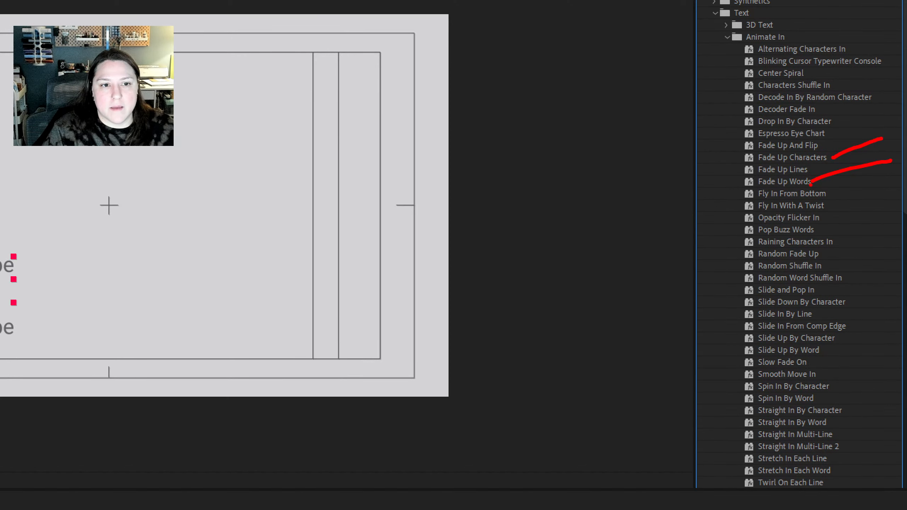
pyautogui.moveTo(792, 163); pyautogui.dragTo(832, 165)
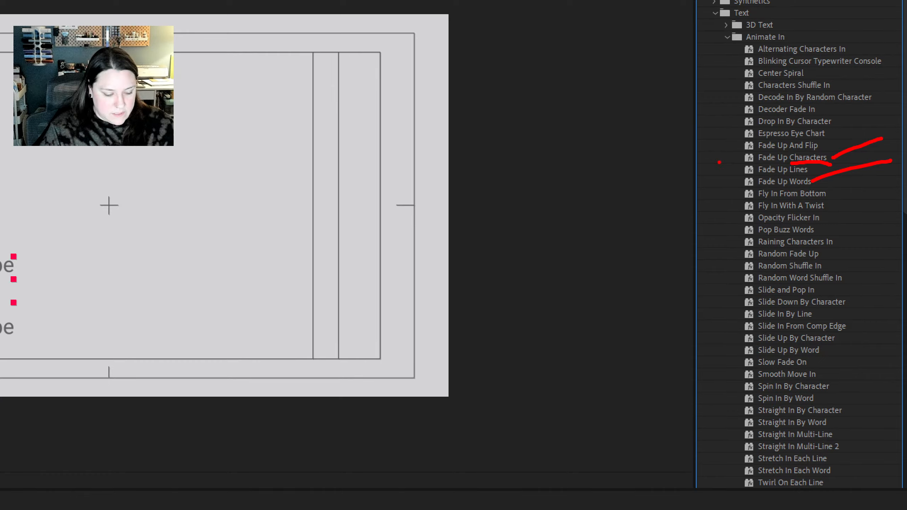
pyautogui.press('Escape')
pyautogui.click(840, 154)
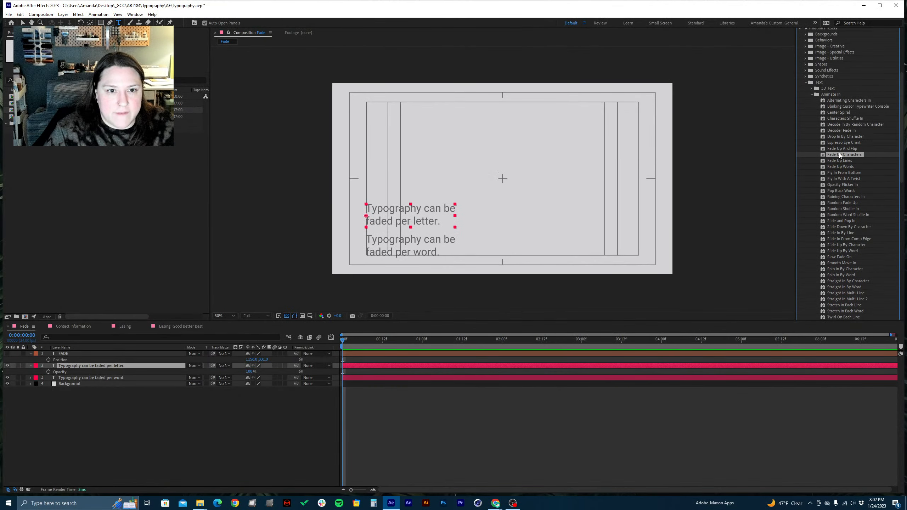
pyautogui.moveTo(712, 198); pyautogui.dragTo(97, 365)
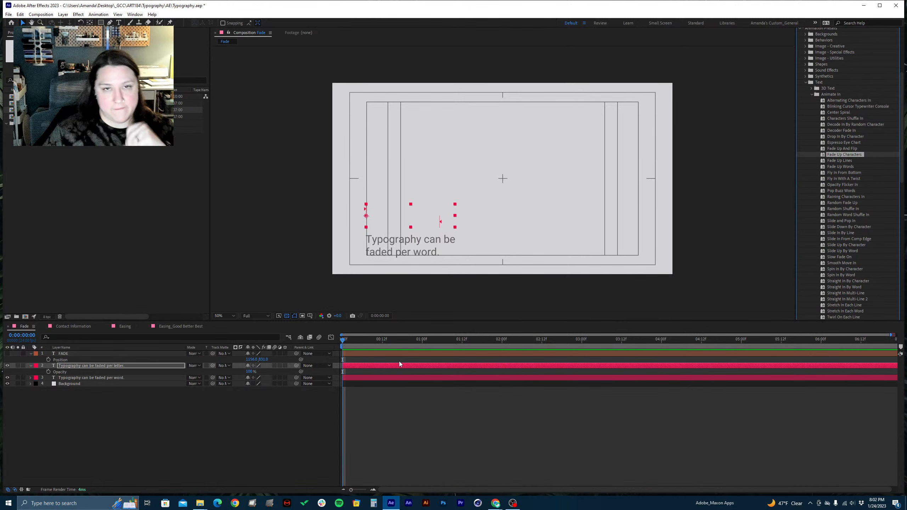
pyautogui.moveTo(345, 341)
pyautogui.mouseDown()
pyautogui.moveTo(378, 341)
pyautogui.moveTo(360, 350)
pyautogui.moveTo(400, 343)
pyautogui.moveTo(363, 355)
pyautogui.moveTo(387, 347)
pyautogui.moveTo(335, 349)
pyautogui.moveTo(346, 339)
pyautogui.moveTo(328, 349)
pyautogui.mouseUp()
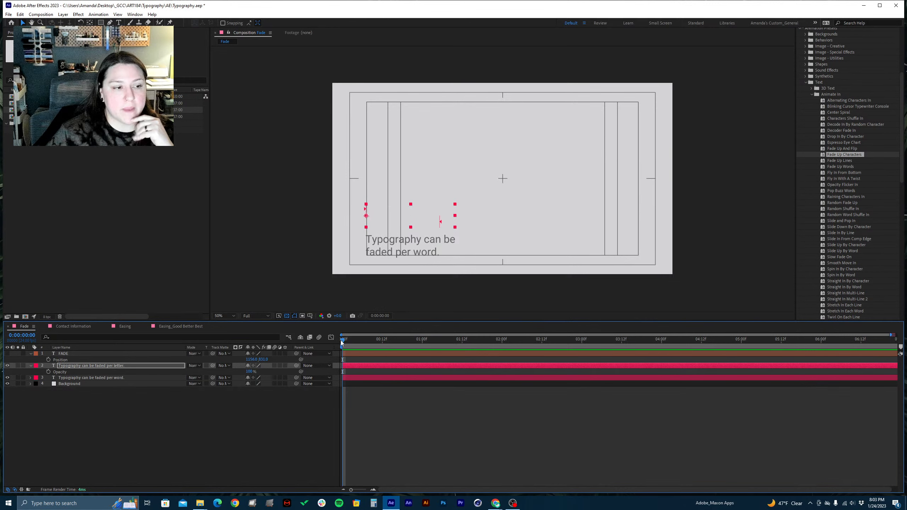
pyautogui.moveTo(349, 340); pyautogui.dragTo(379, 346)
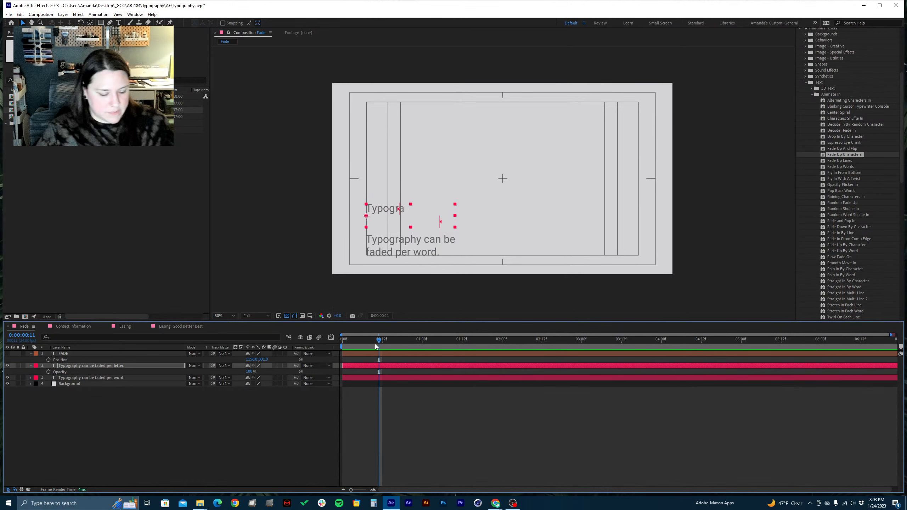
pyautogui.hotkey('ctrl', 'z')
# Apply the Fade Up Characters preset to the "Typography can be faded per letter." layer at 0:00:00:12
pyautogui.click(382, 340)
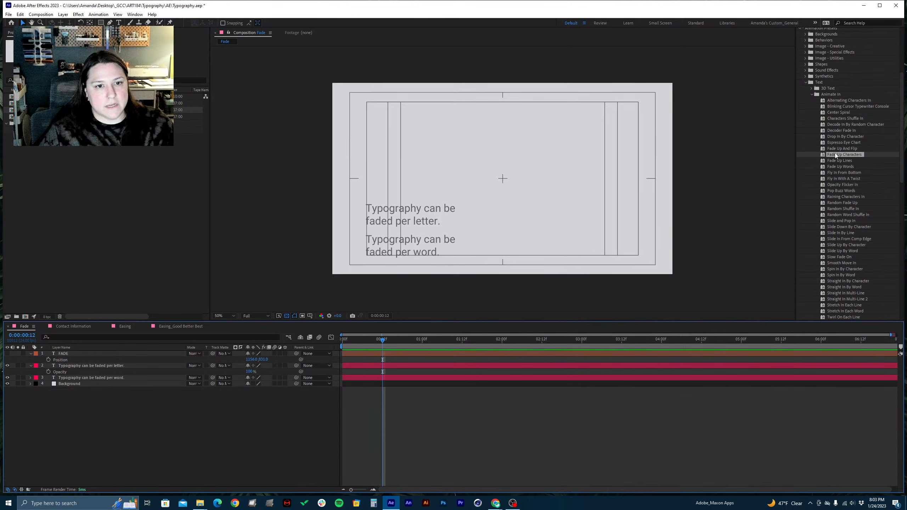
pyautogui.moveTo(835, 156); pyautogui.dragTo(104, 367)
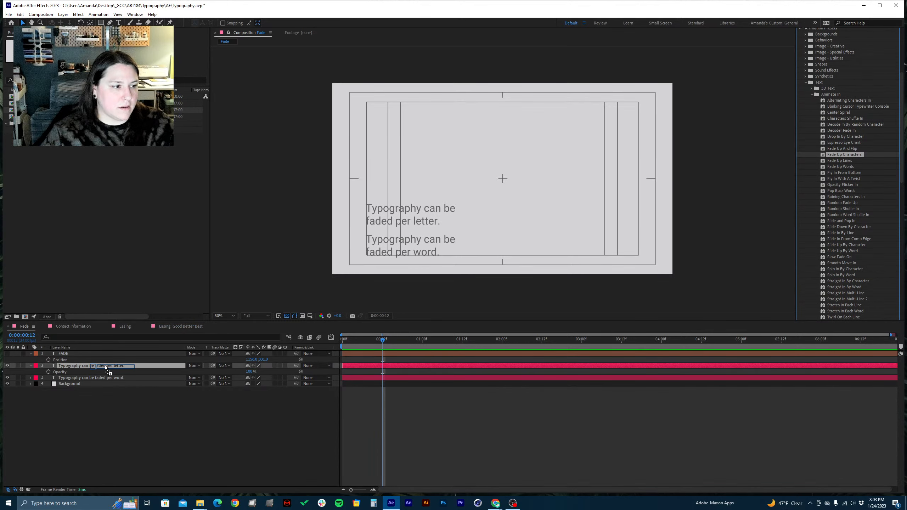
pyautogui.moveTo(104, 365); pyautogui.dragTo(104, 365)
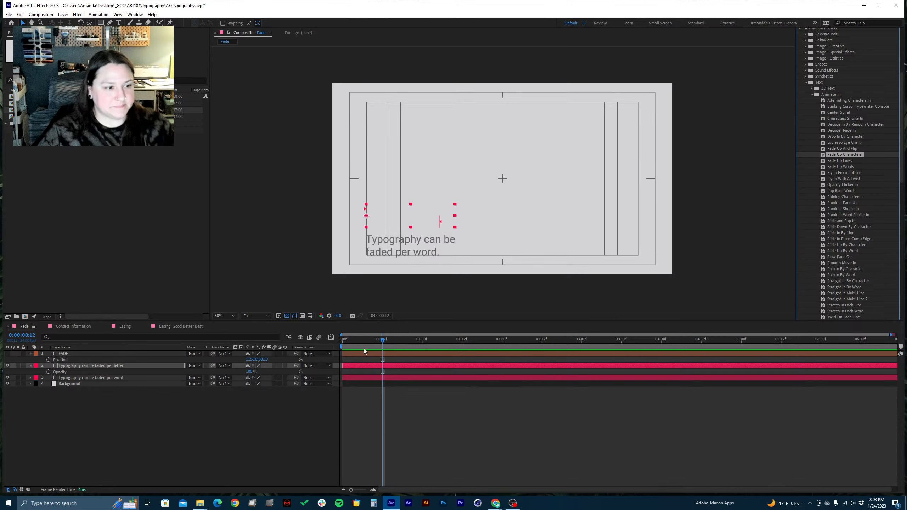
# Play the Fade composition from its start to preview the per-letter text animation
pyautogui.moveTo(370, 343); pyautogui.dragTo(324, 344)
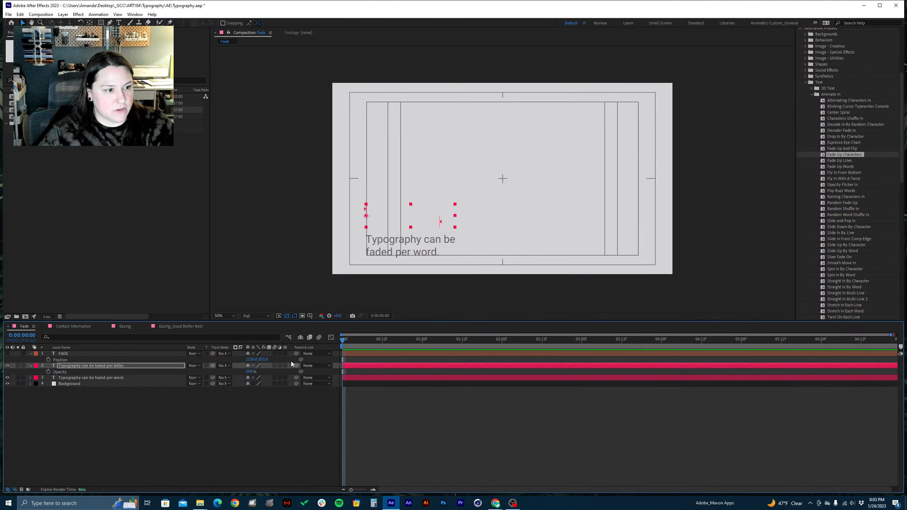
pyautogui.press('space')
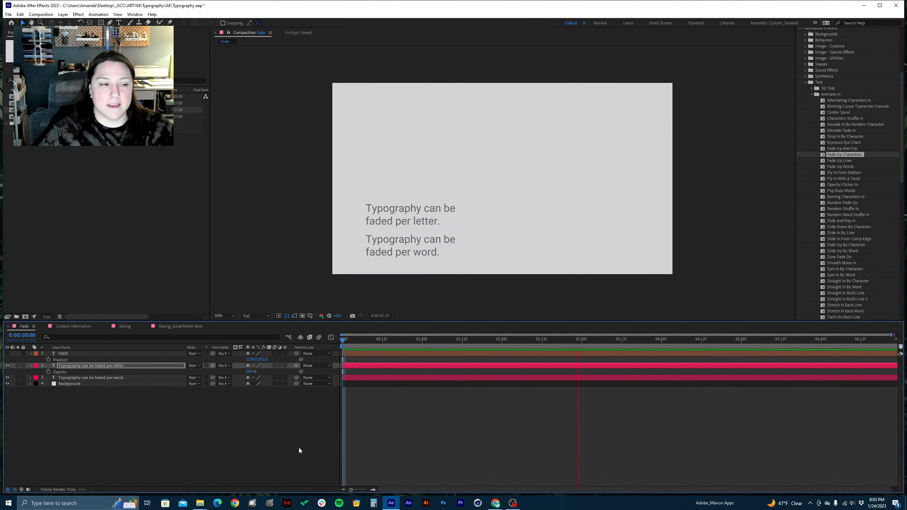
pyautogui.press('space')
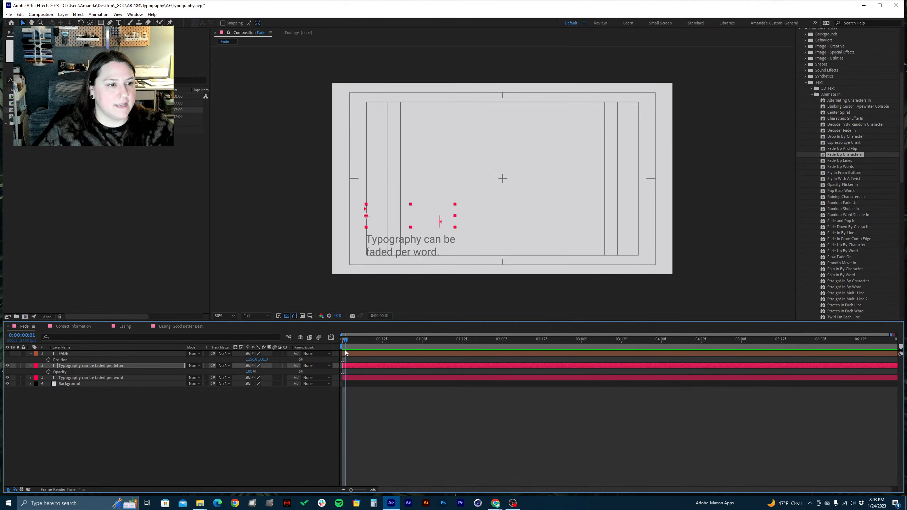
pyautogui.press('space')
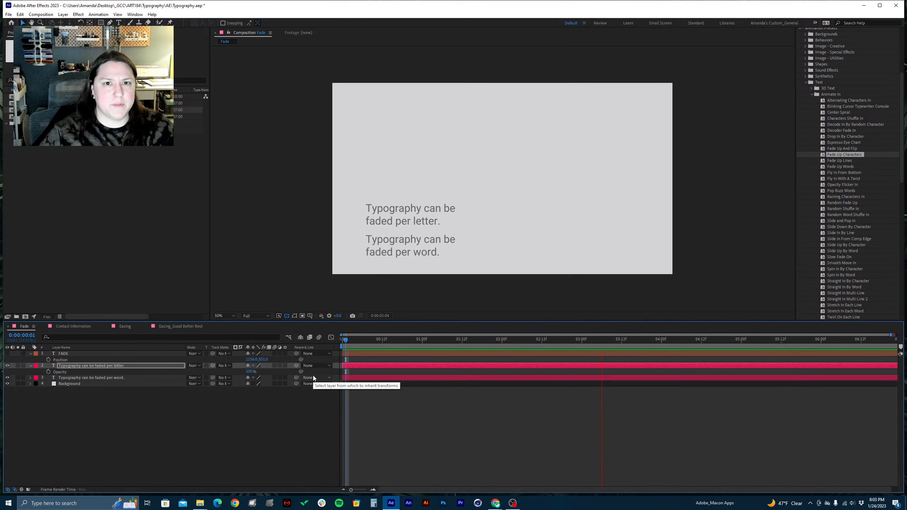
# Reveal the per-letter layer's keyframes, select its Range Selector 1 and stop the preview
pyautogui.click(95, 368)
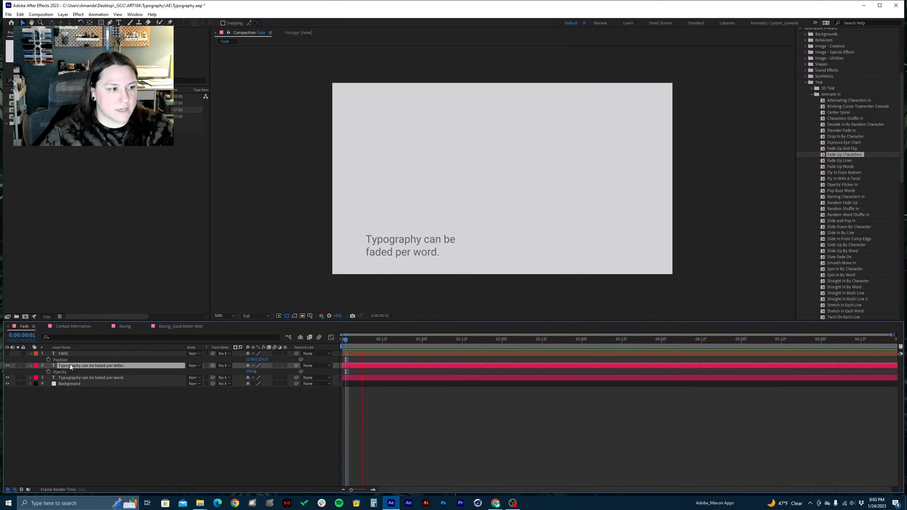
pyautogui.press('u')
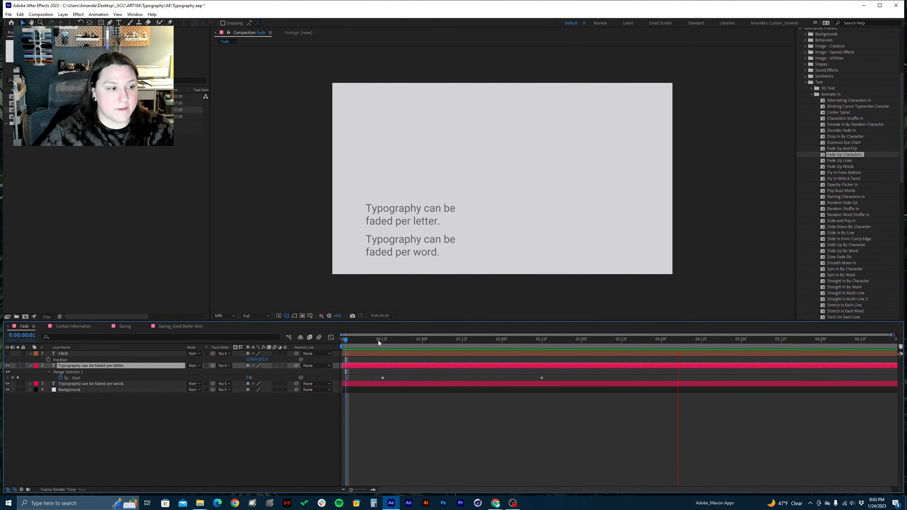
pyautogui.click(79, 372)
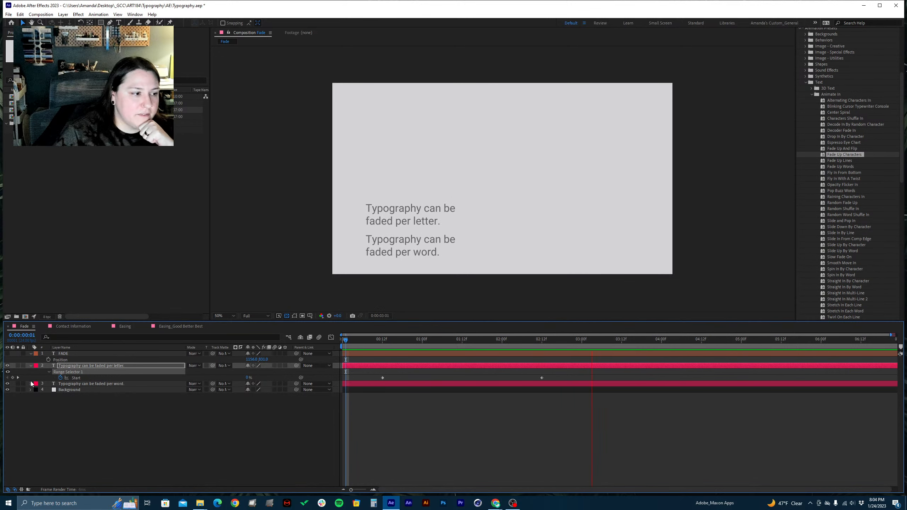
pyautogui.press('space')
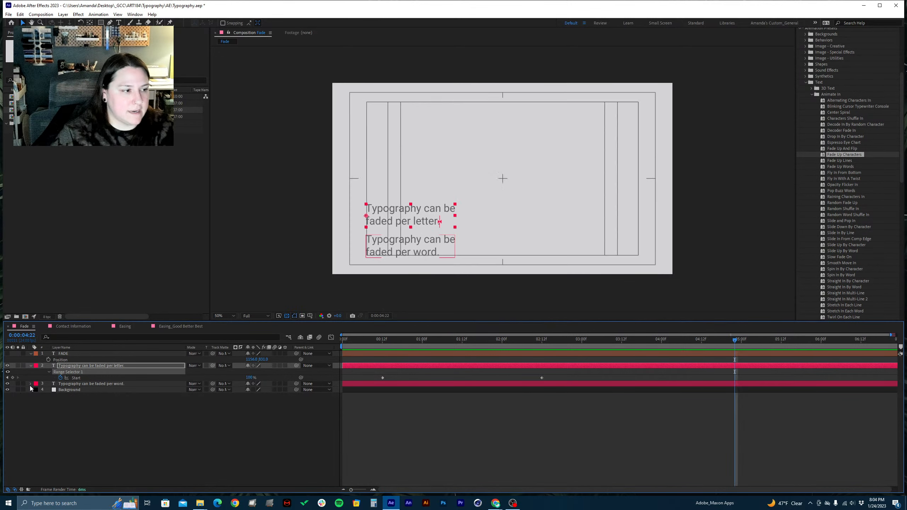
# Inspect the per-word layer's Text, Path Options and More Options properties, and collapse both text layers
pyautogui.click(31, 384)
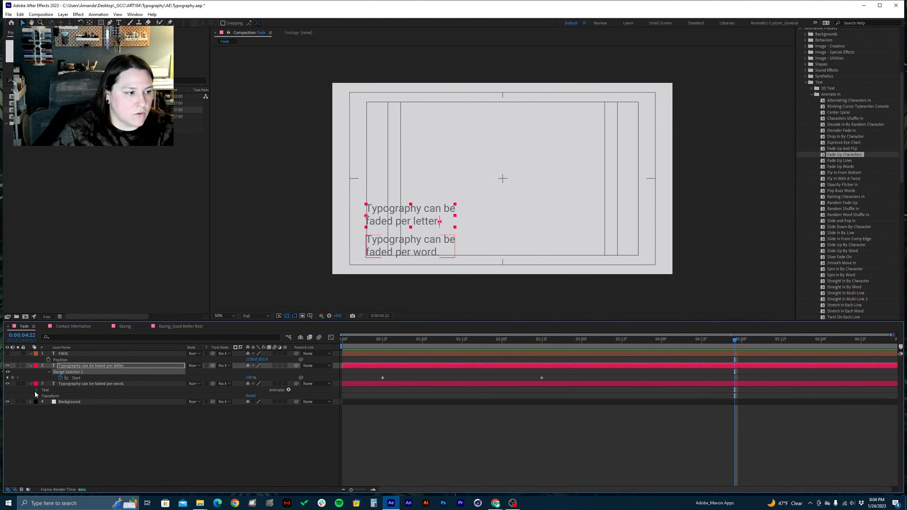
pyautogui.click(36, 390)
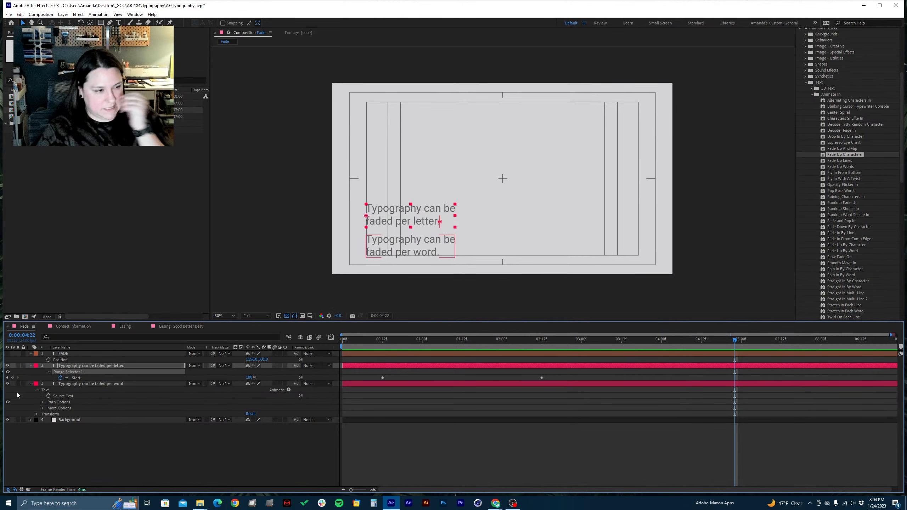
pyautogui.click(43, 402)
pyautogui.click(43, 415)
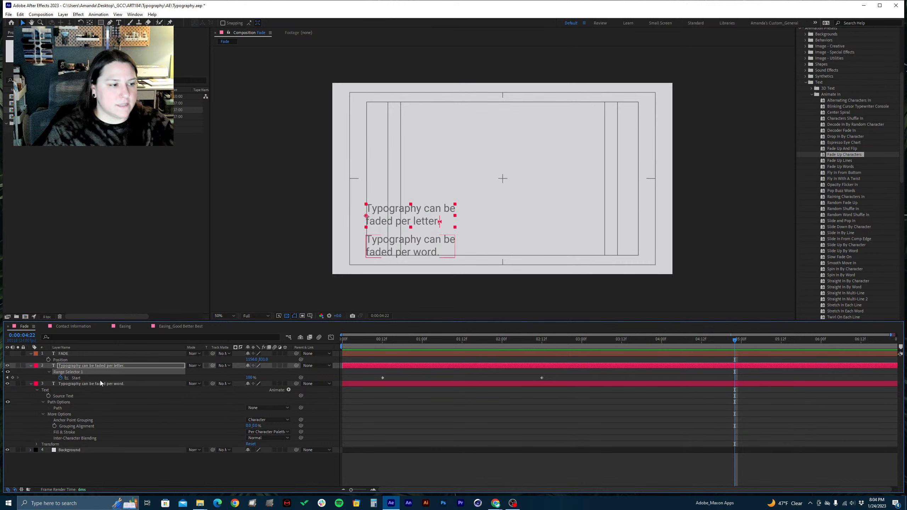
pyautogui.press('u')
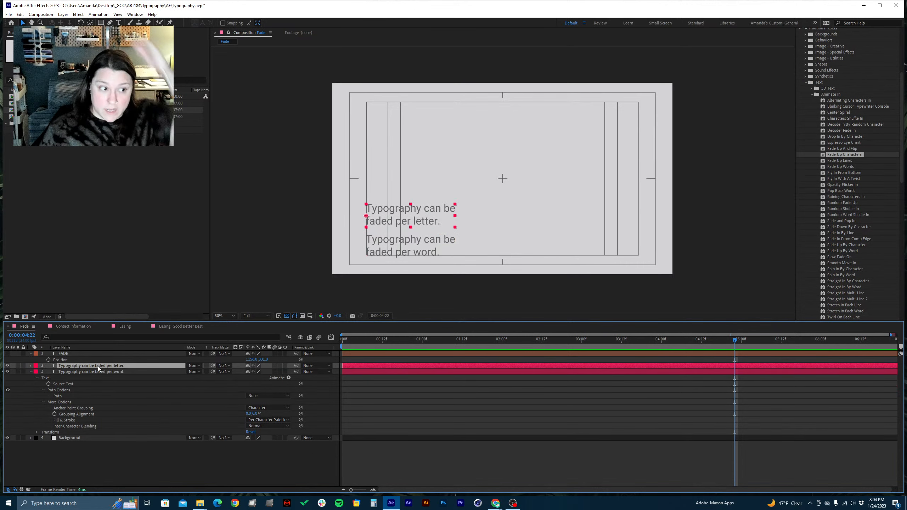
pyautogui.click(30, 372)
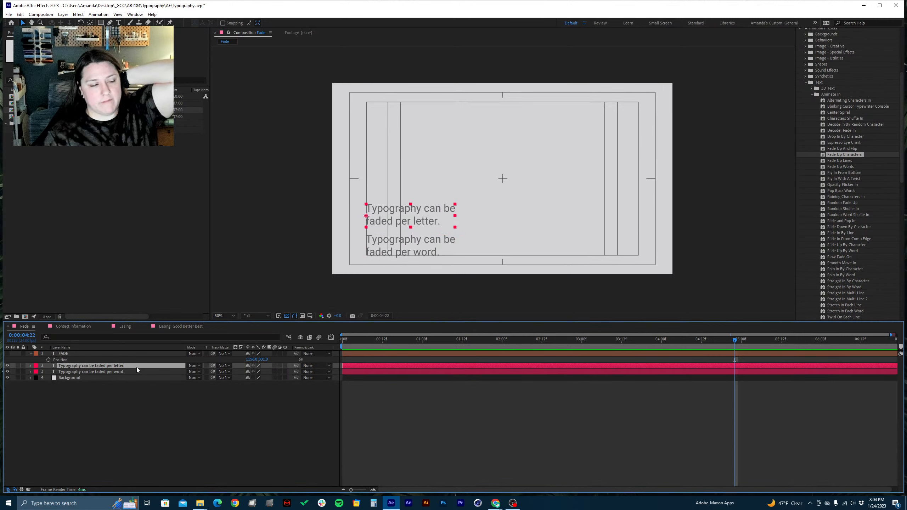
# Show the per-letter layer's Start keyframes and preview the fade between them from 0:00:00:12
pyautogui.press('u')
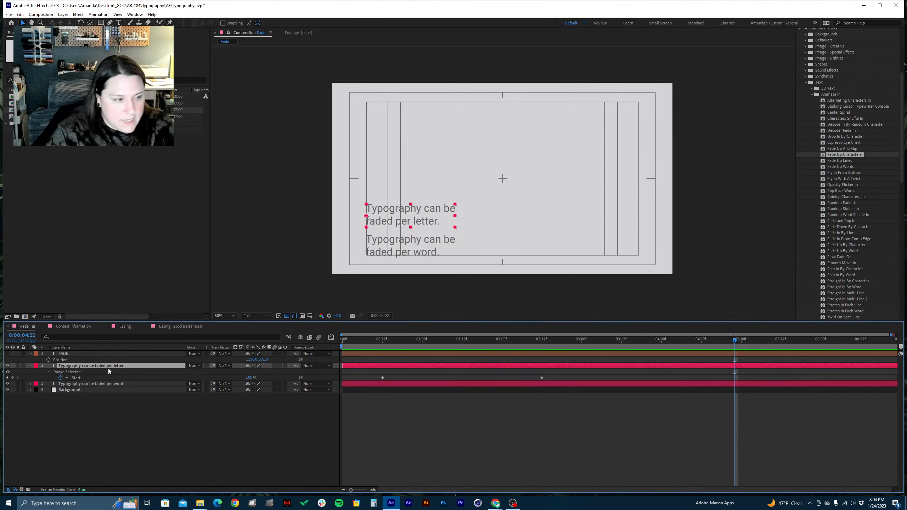
pyautogui.moveTo(532, 344); pyautogui.dragTo(446, 366)
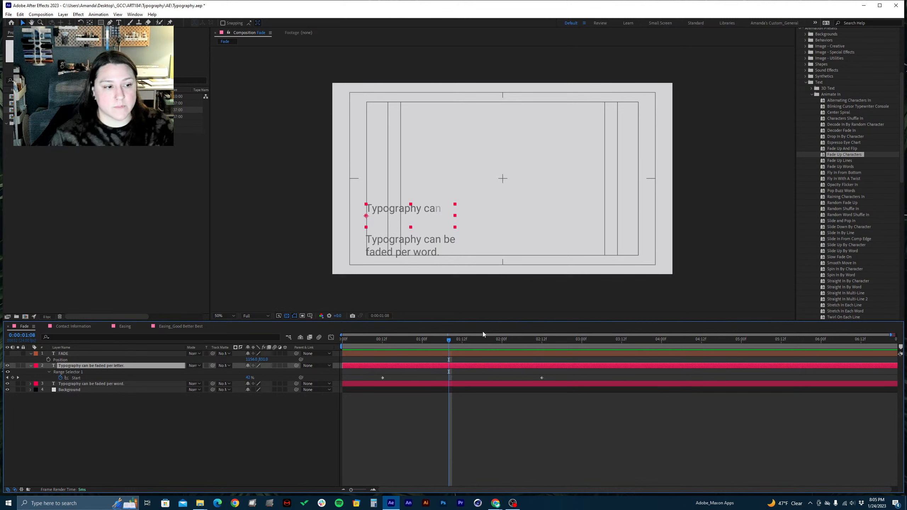
pyautogui.click(383, 343)
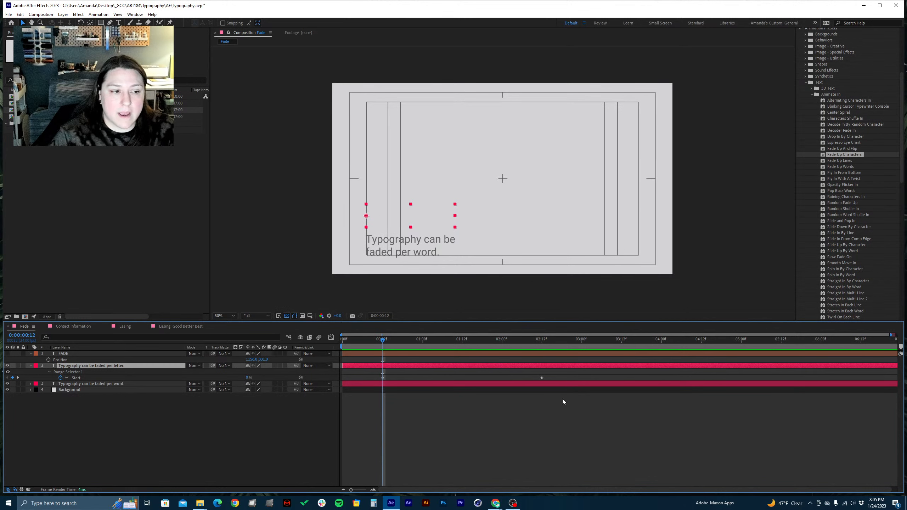
pyautogui.press('space')
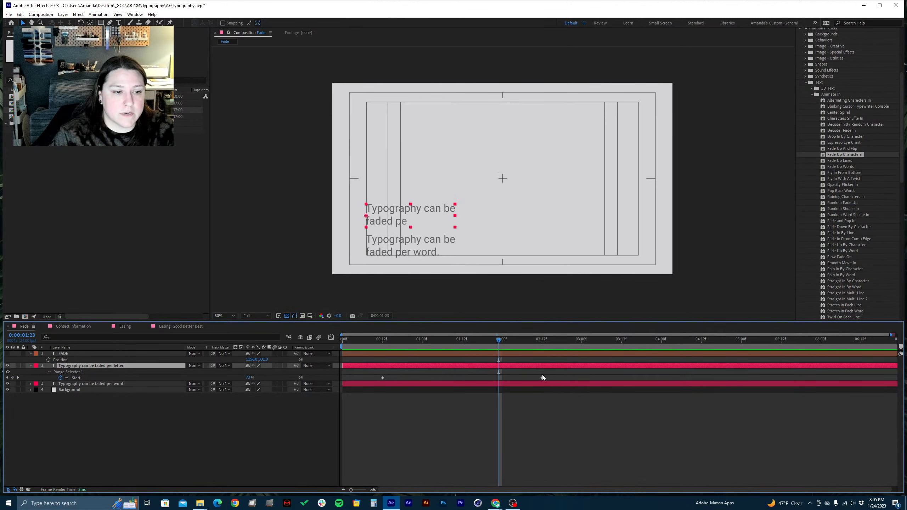
# Slow the per-letter fade by moving the ending Start keyframe of Range Selector 1 to 0:00:03:12
pyautogui.click(542, 378)
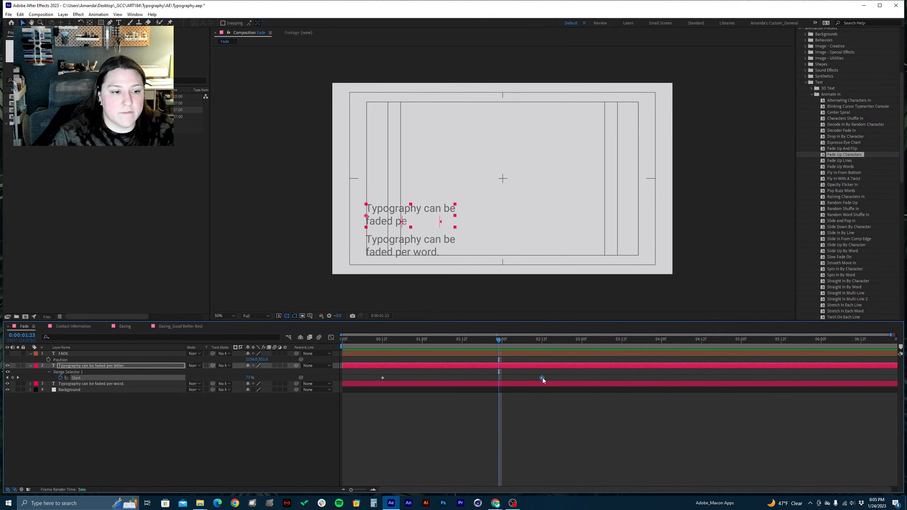
pyautogui.moveTo(543, 378); pyautogui.dragTo(622, 381)
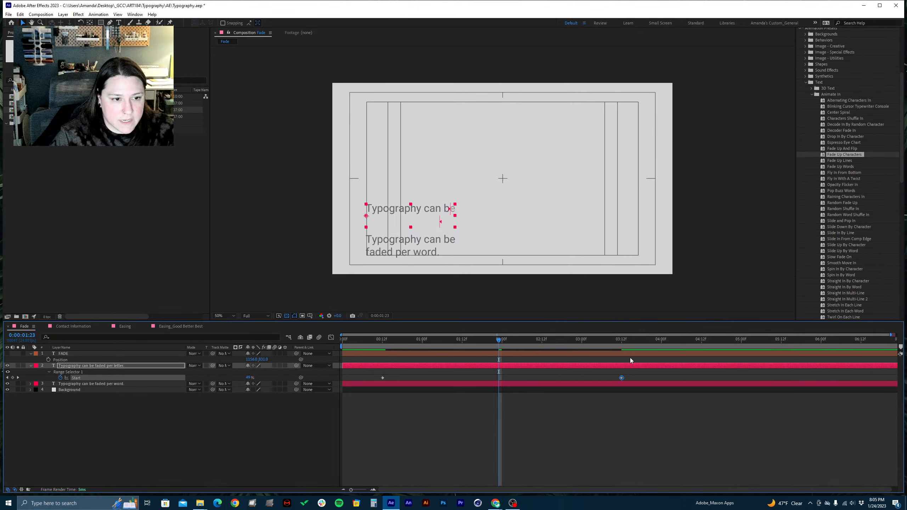
pyautogui.click(624, 340)
pyautogui.moveTo(624, 343); pyautogui.dragTo(621, 343)
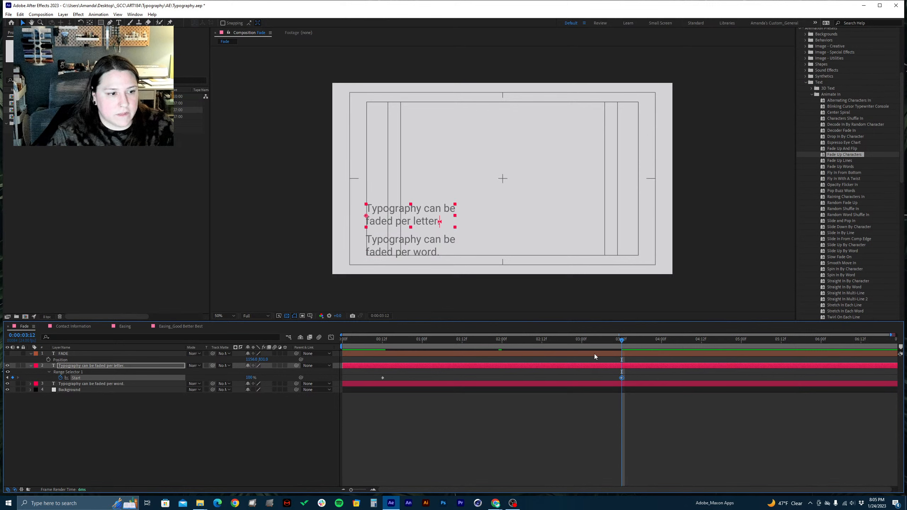
# Play the composition from the beginning to check the slower per-letter fade
pyautogui.press('Home')
pyautogui.press('space')
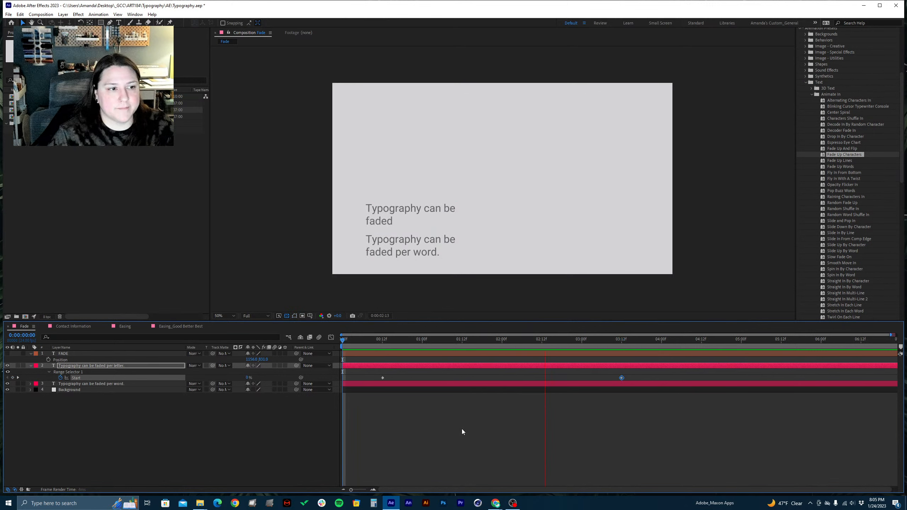
pyautogui.press('space')
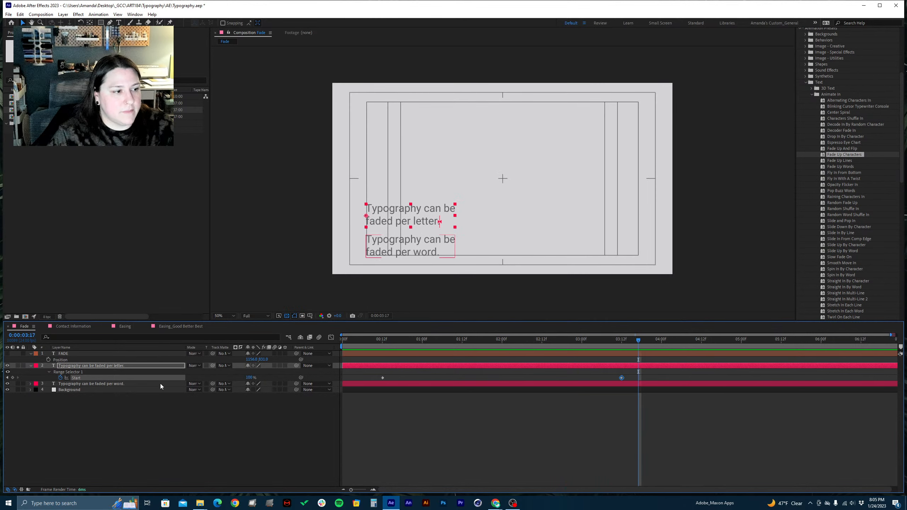
# Apply the Fade Up Words preset to the "Typography can be faded per word." layer at 0:00:00:12
pyautogui.click(116, 385)
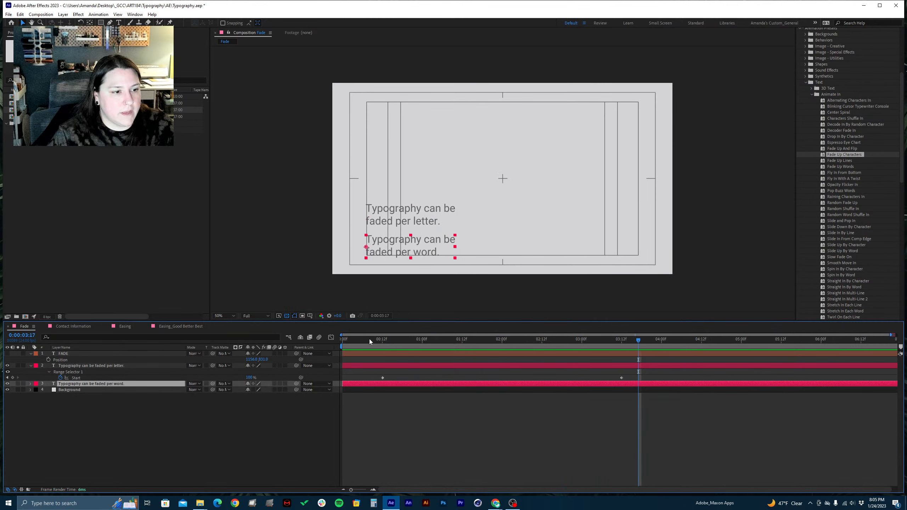
pyautogui.click(383, 340)
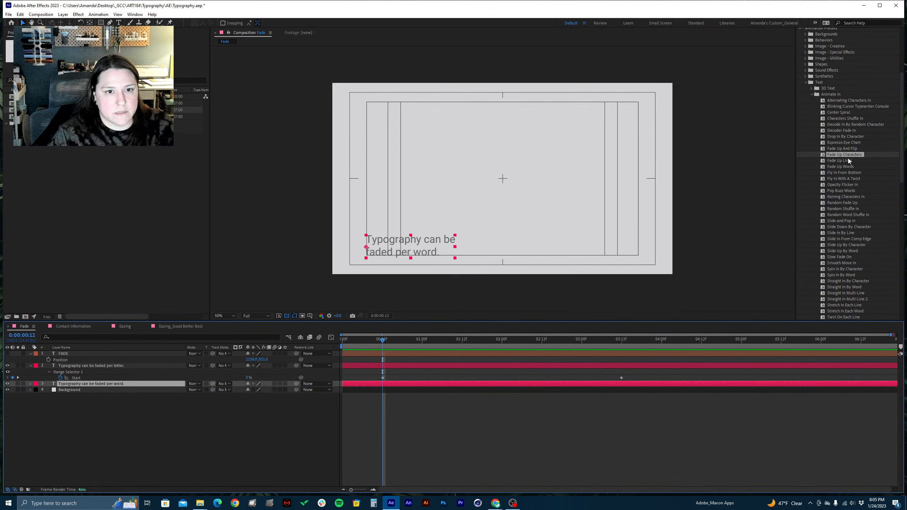
pyautogui.click(847, 167)
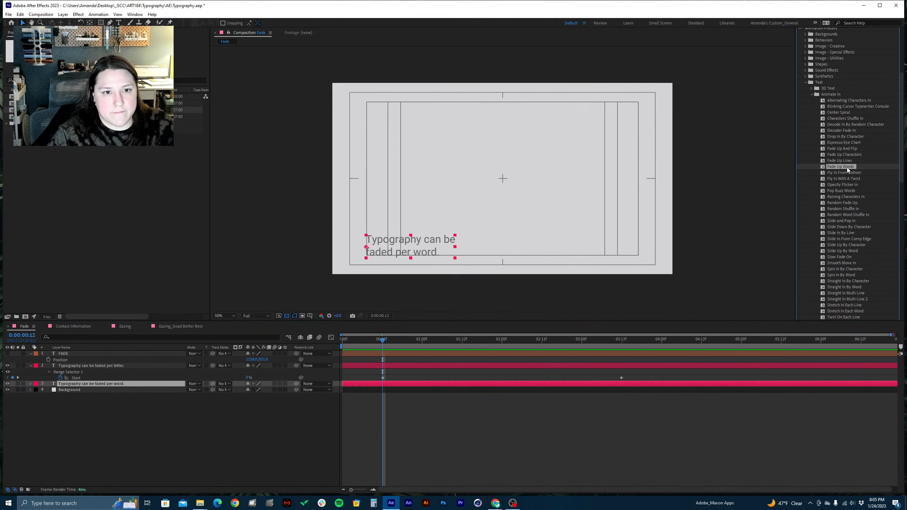
pyautogui.moveTo(847, 167); pyautogui.dragTo(85, 385)
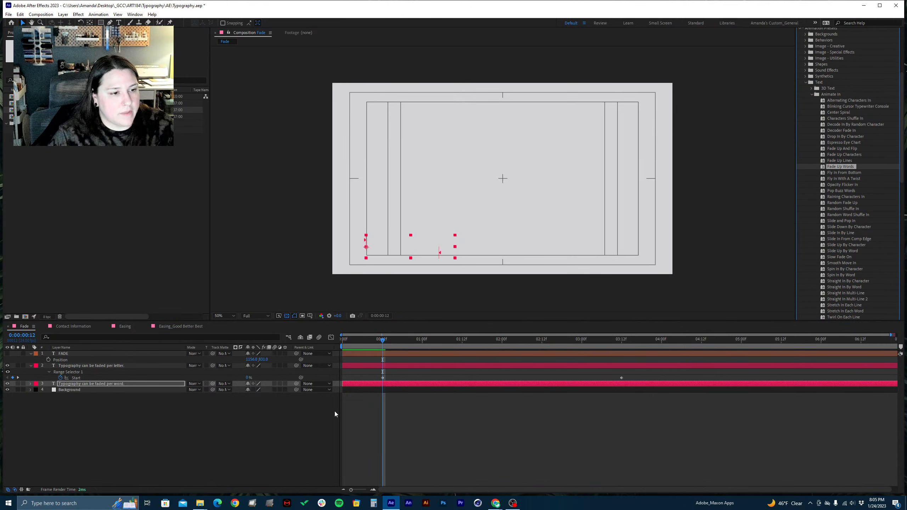
# Show the per-word layer's Start keyframes and move the ending one to 0:00:03:12, matching the per-letter layer
pyautogui.click(407, 384)
pyautogui.press('u')
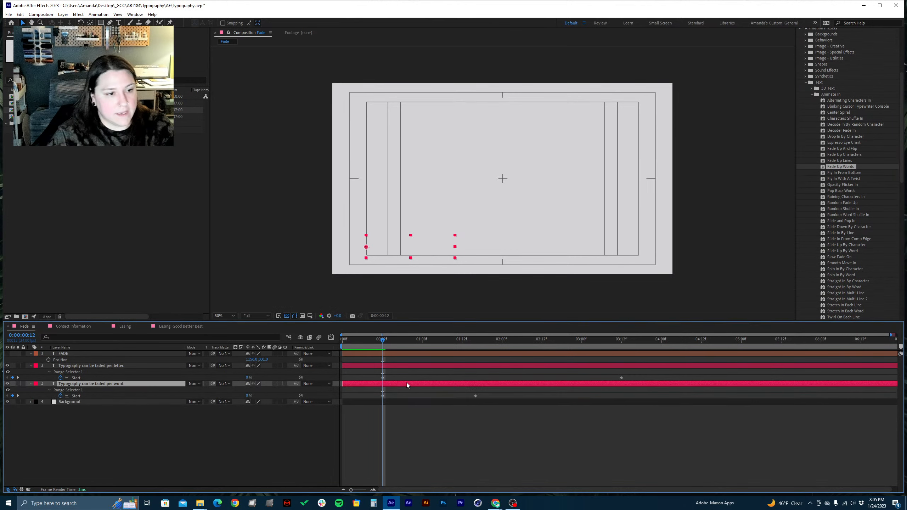
pyautogui.click(476, 396)
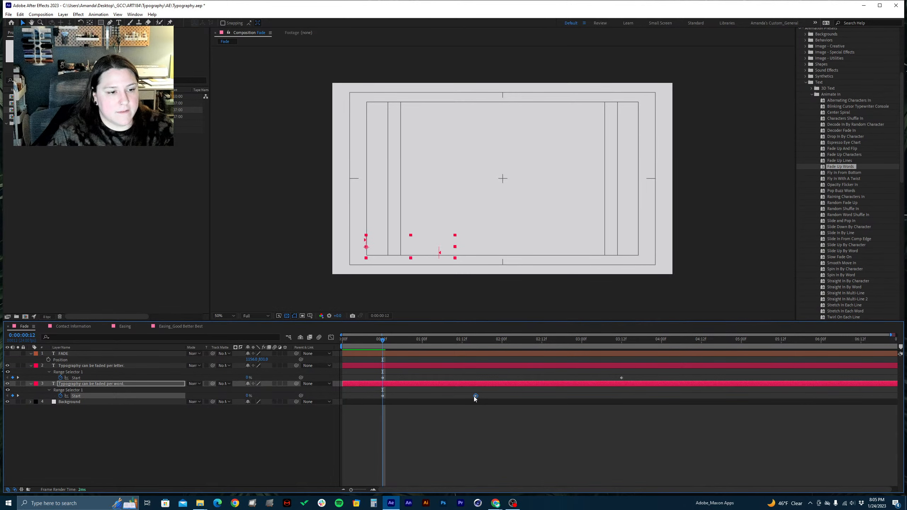
pyautogui.moveTo(474, 396); pyautogui.dragTo(615, 401)
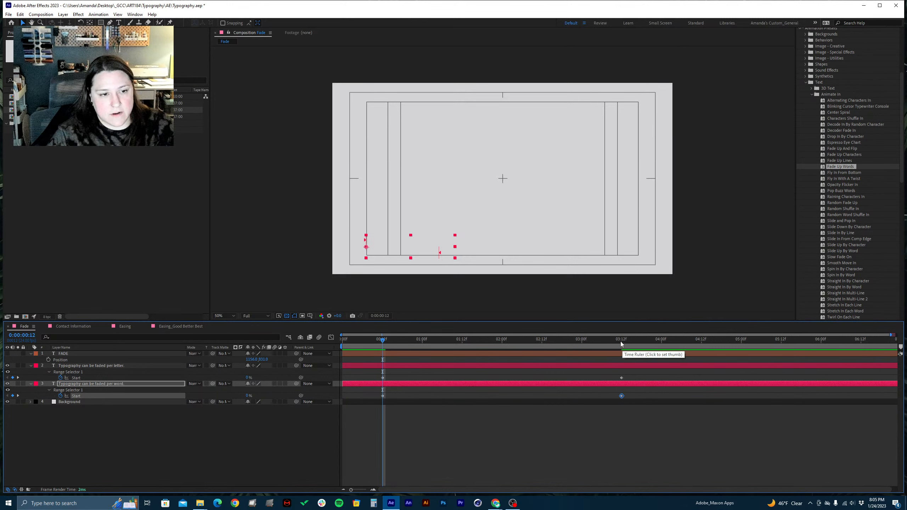
pyautogui.click(550, 427)
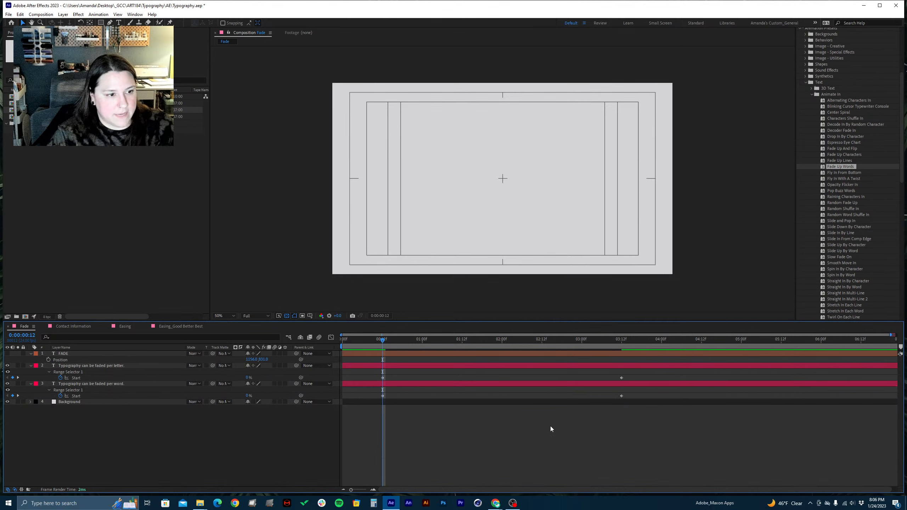
# Save the project, preview both text fades and return to 0:00:00:00
pyautogui.hotkey('ctrl', 's')
pyautogui.press('space')
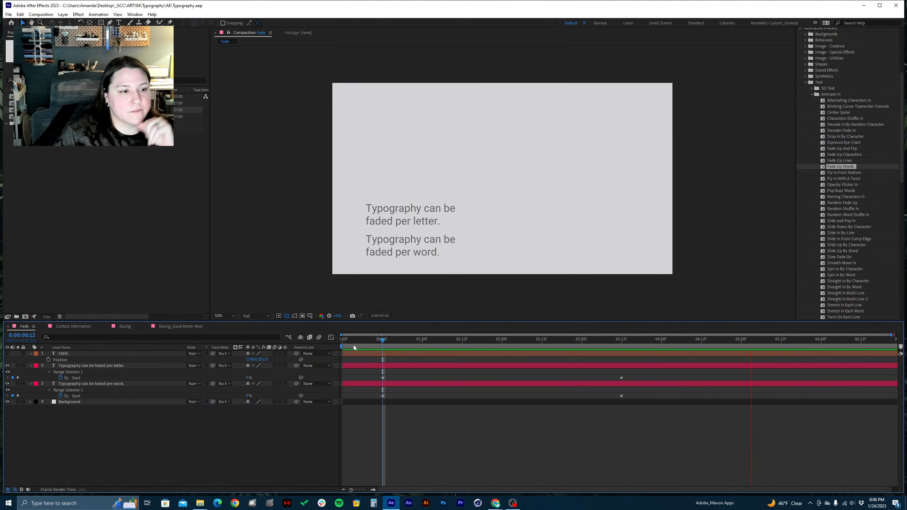
pyautogui.moveTo(373, 344); pyautogui.dragTo(293, 349)
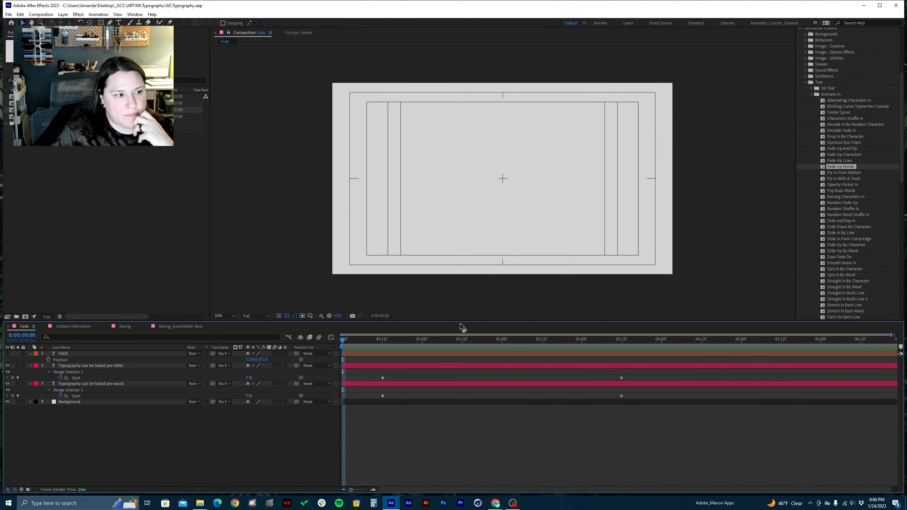
# Collapse the properties of the per-letter and per-word text layers and make the FADE layer visible
pyautogui.click(30, 366)
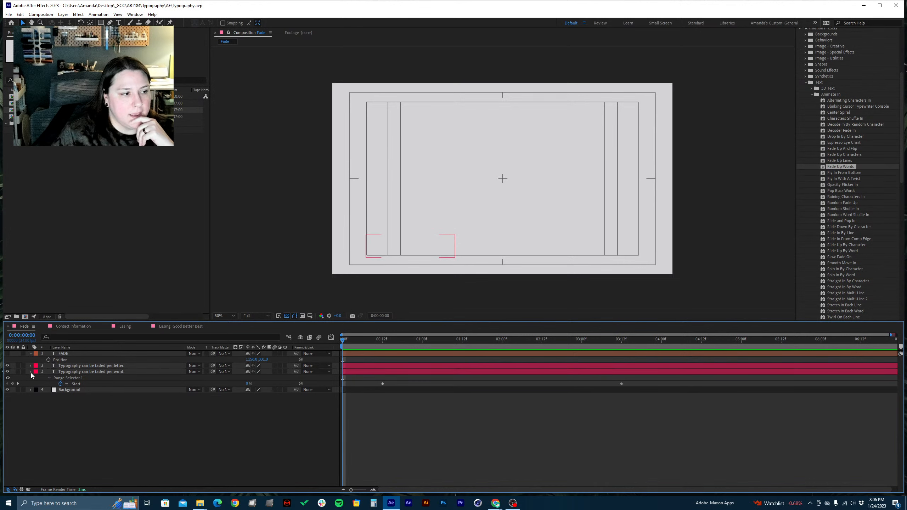
pyautogui.click(31, 372)
pyautogui.click(7, 354)
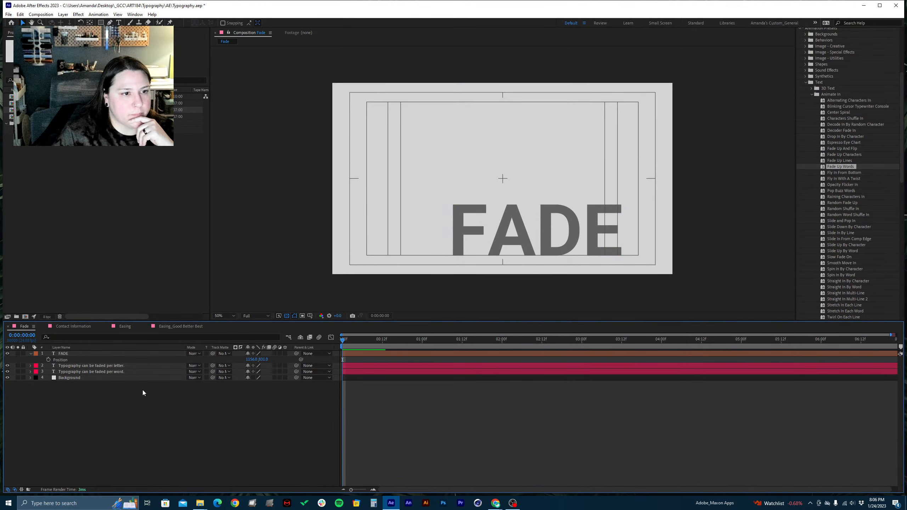
# Select the FADE layer, collapse the animation presets and bring up the character settings
pyautogui.click(62, 354)
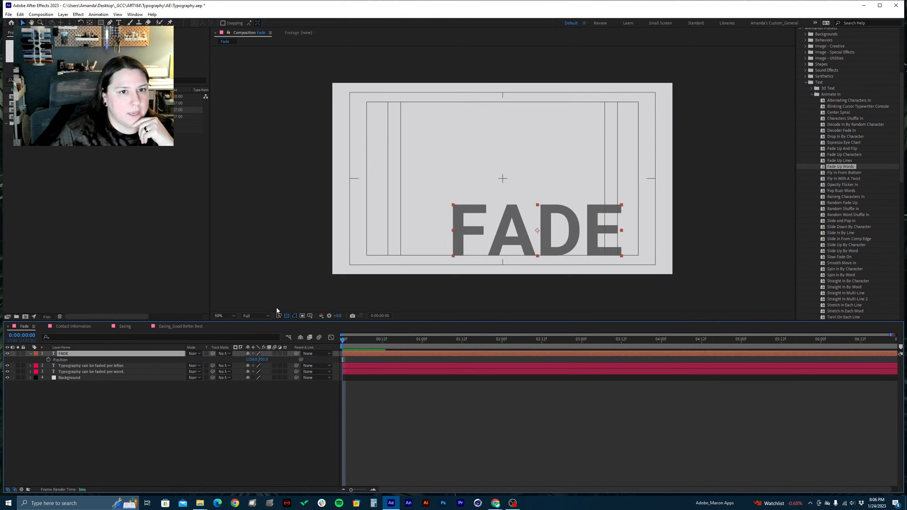
pyautogui.click(805, 82)
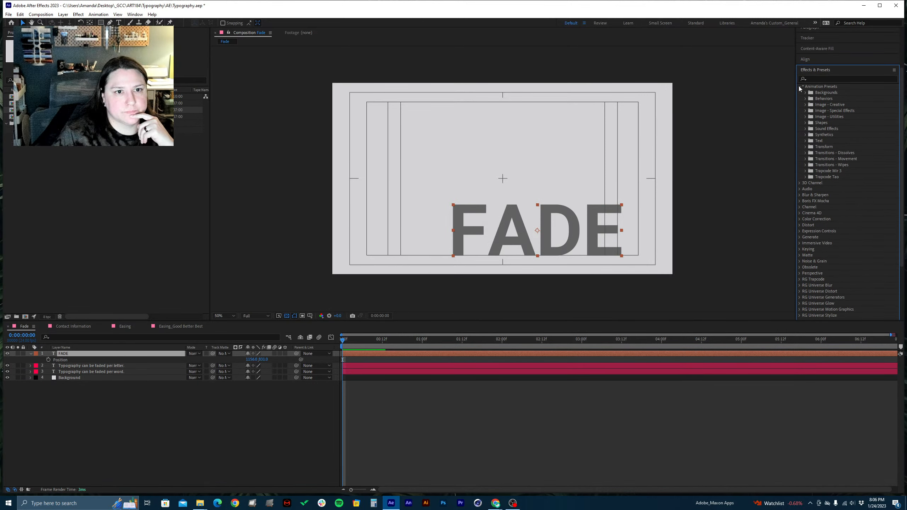
pyautogui.click(800, 87)
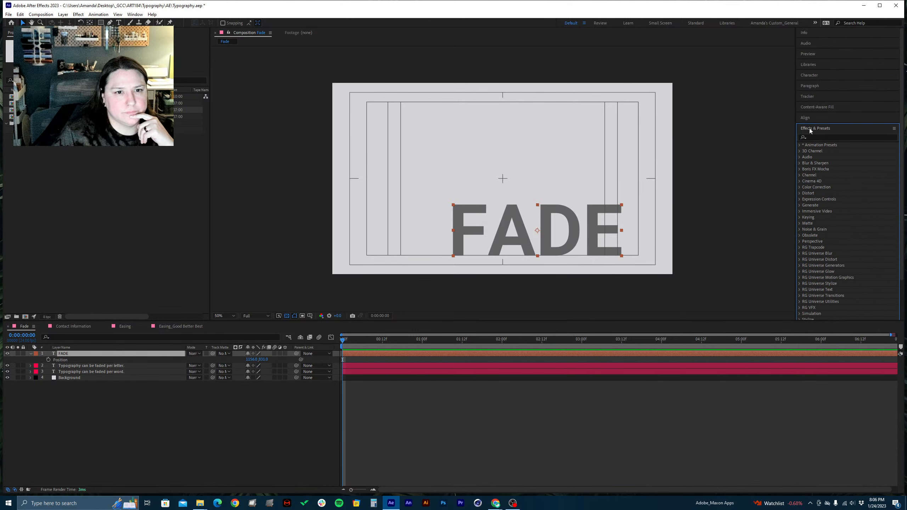
pyautogui.click(811, 75)
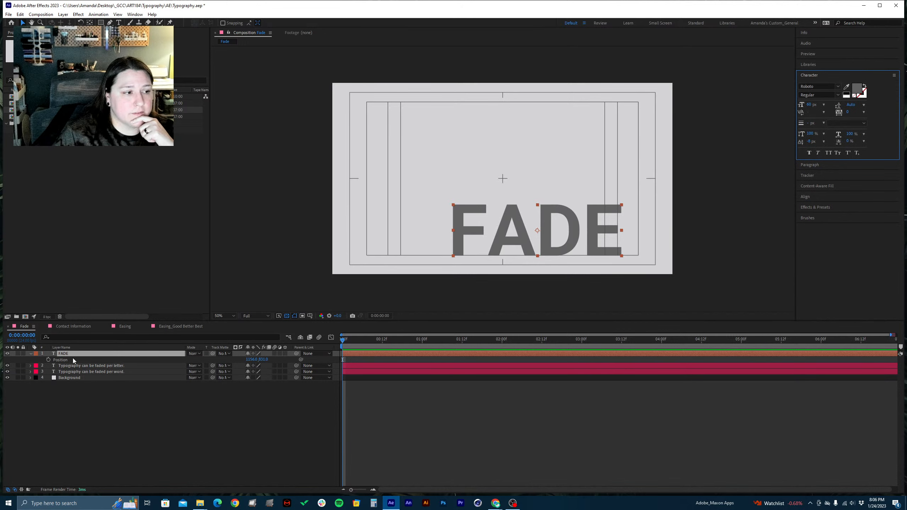
pyautogui.doubleClick(82, 354)
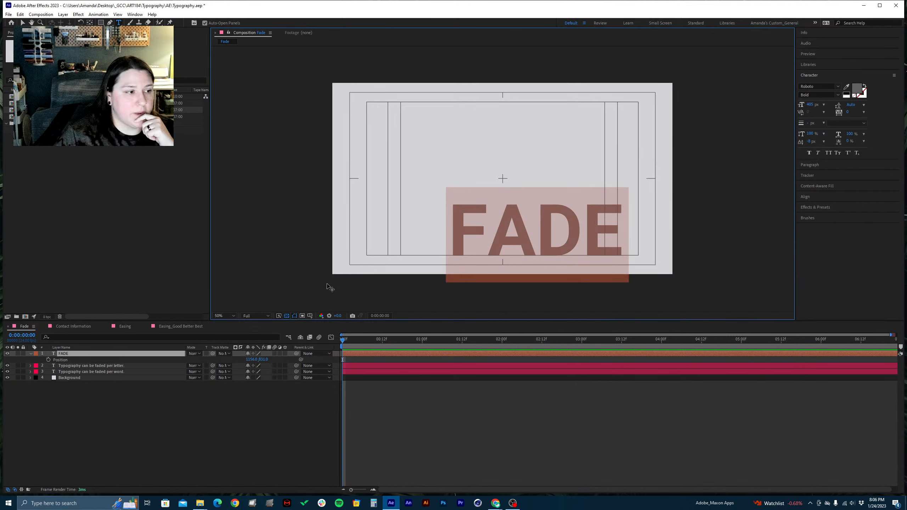
pyautogui.click(81, 443)
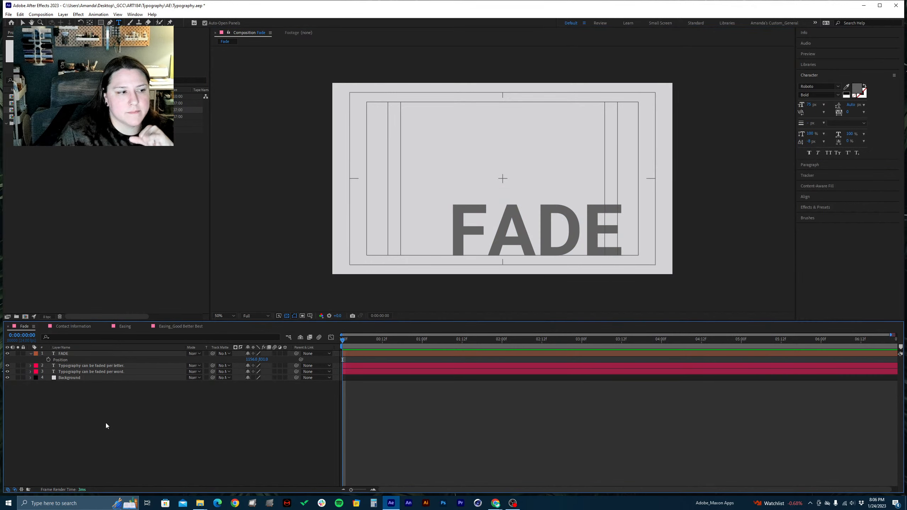
pyautogui.click(66, 354)
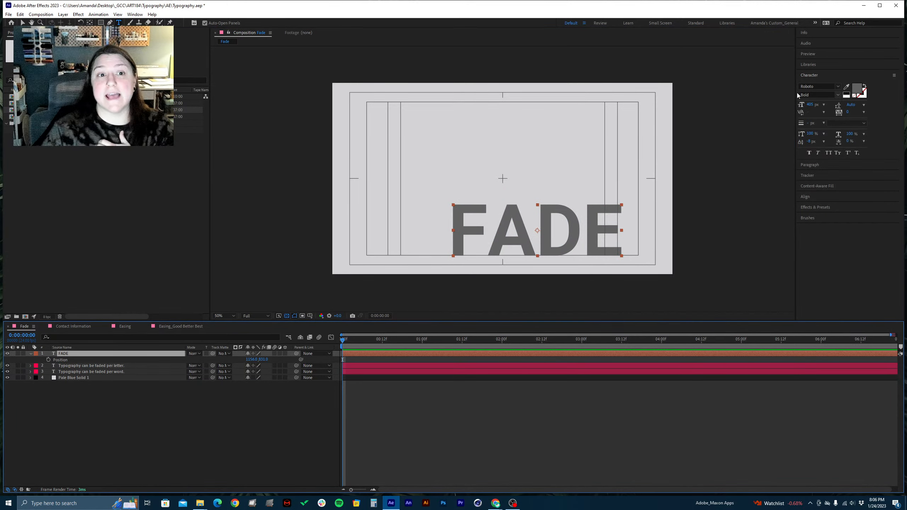
pyautogui.doubleClick(75, 352)
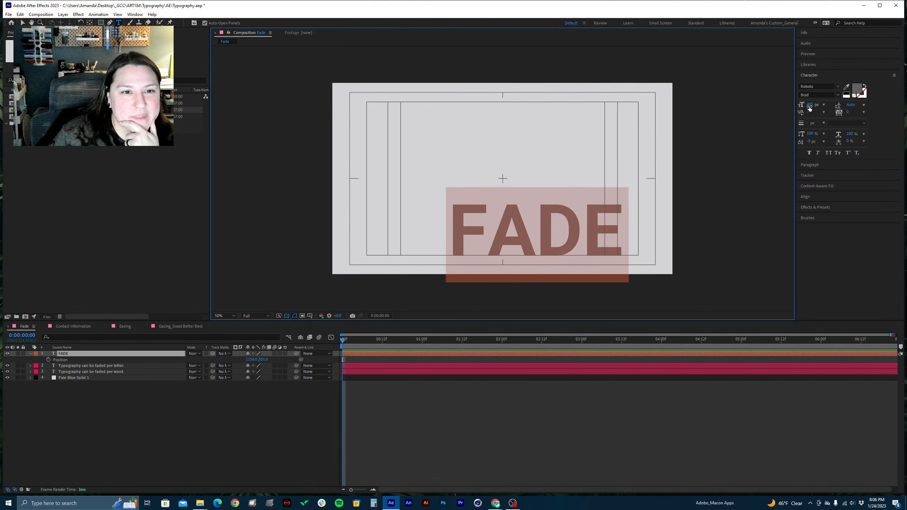
pyautogui.click(809, 104)
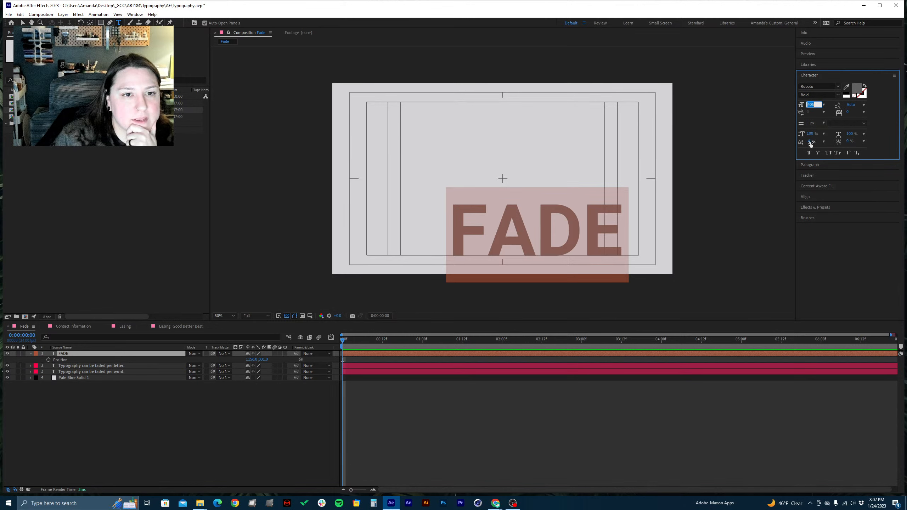
pyautogui.moveTo(811, 143); pyautogui.dragTo(808, 143)
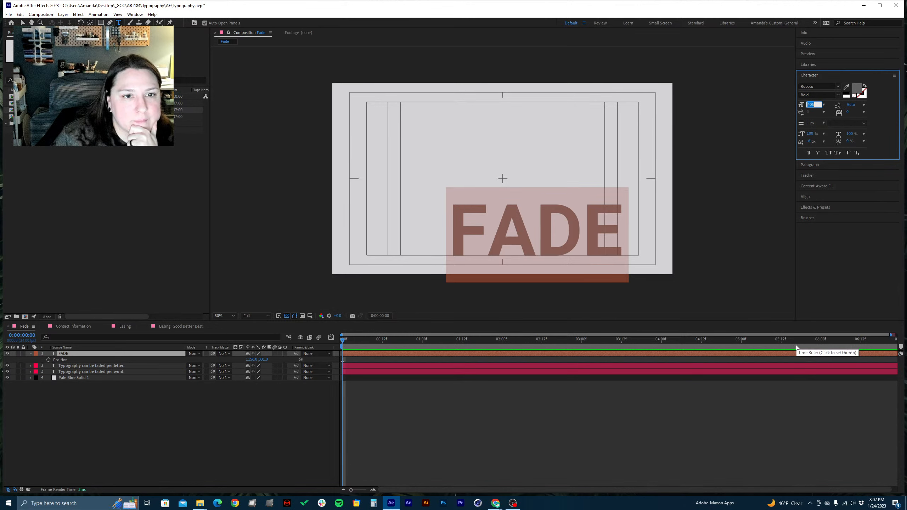
pyautogui.click(793, 426)
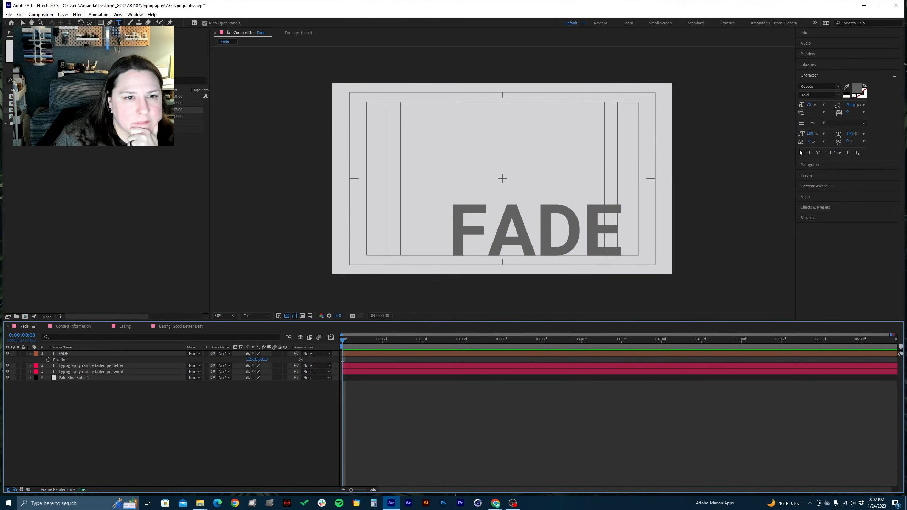
# Select all of the FADE text, set its baseline shift to 0 px and save the project
pyautogui.doubleClick(66, 353)
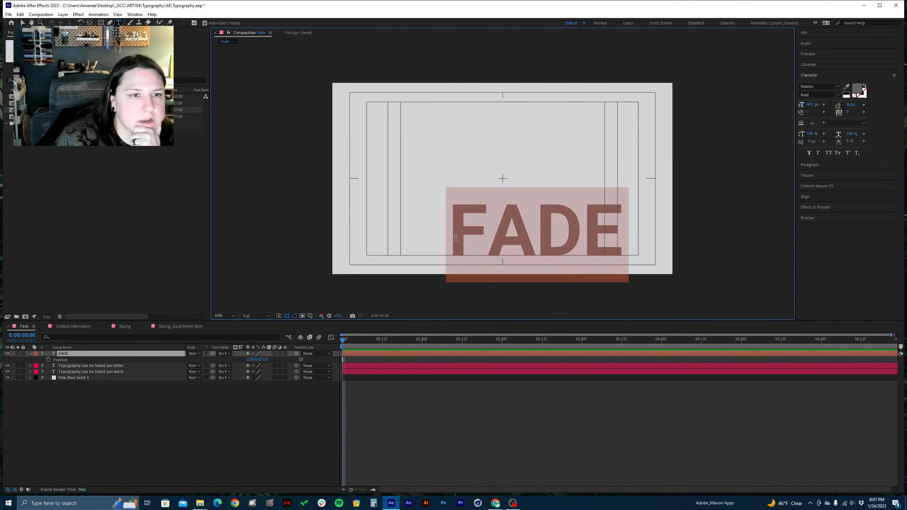
pyautogui.click(812, 142)
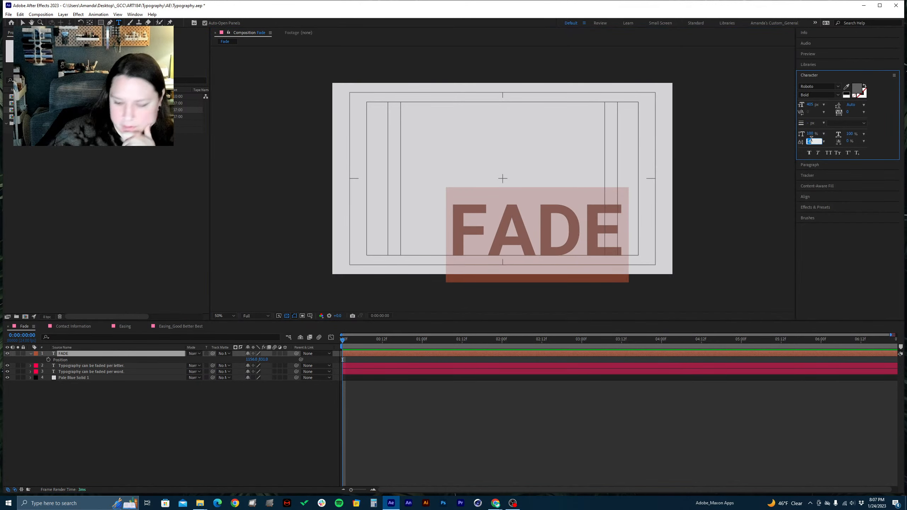
pyautogui.write('10')
pyautogui.press('Return')
pyautogui.press('BackSpace')
pyautogui.press('BackSpace')
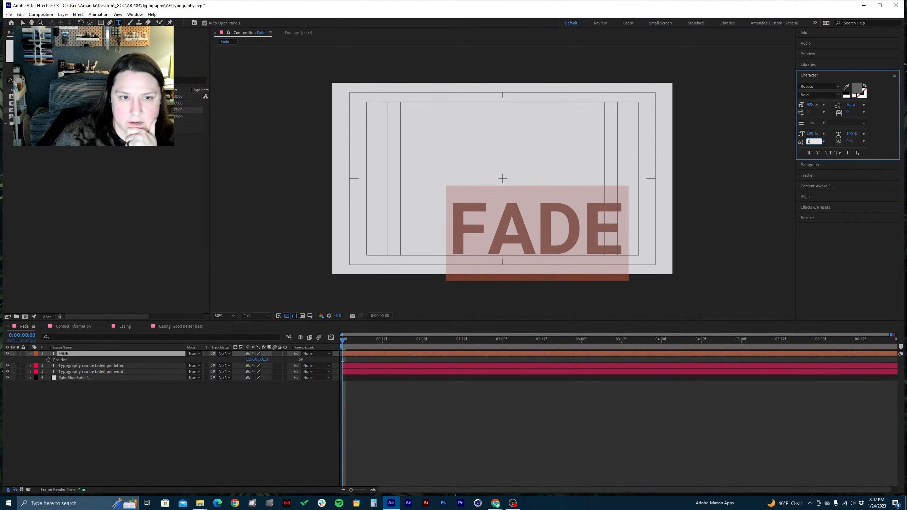
pyautogui.write('0')
pyautogui.press('Return')
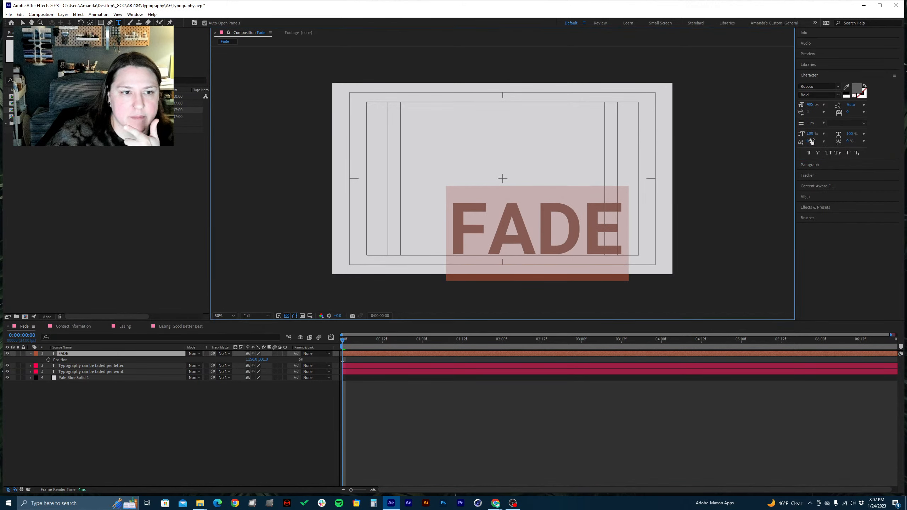
pyautogui.click(665, 394)
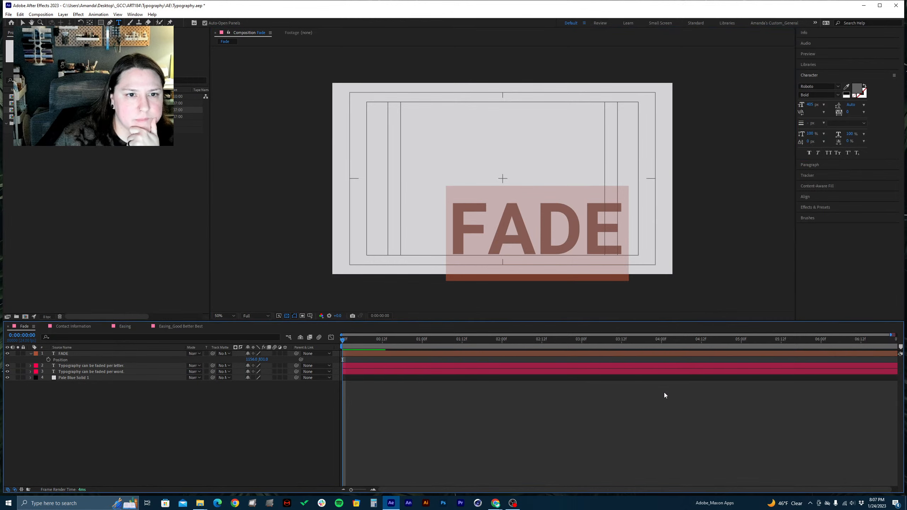
pyautogui.hotkey('ctrl', 's')
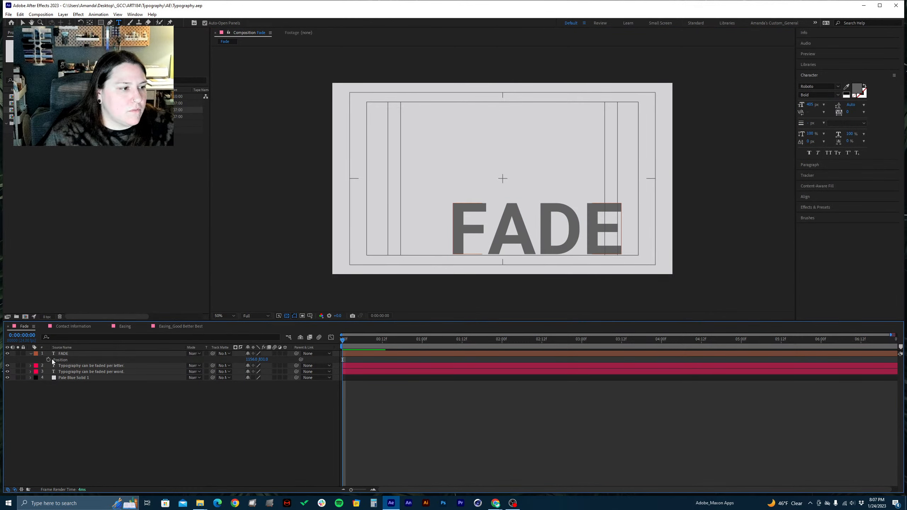
# Scrub to 0:00:02:15 to compare the two partly faded text lines with the FADE title
pyautogui.click(79, 353)
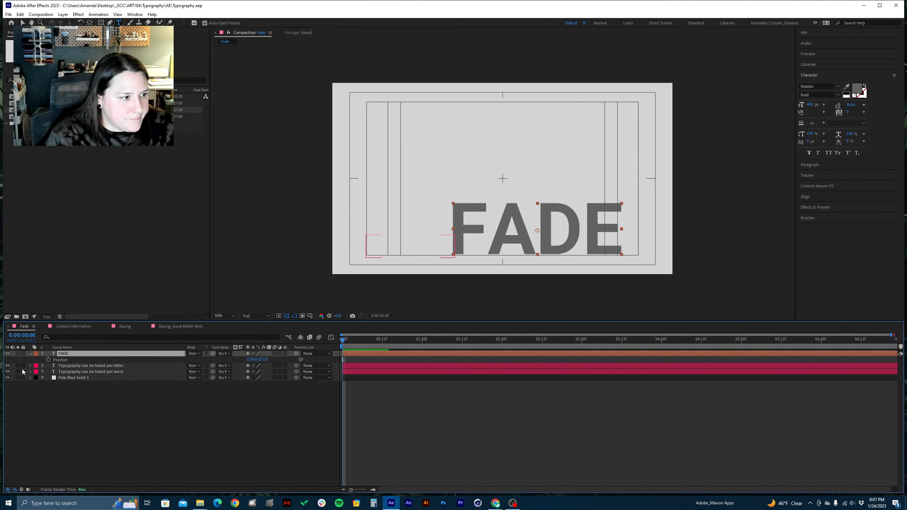
pyautogui.moveTo(345, 340); pyautogui.dragTo(551, 350)
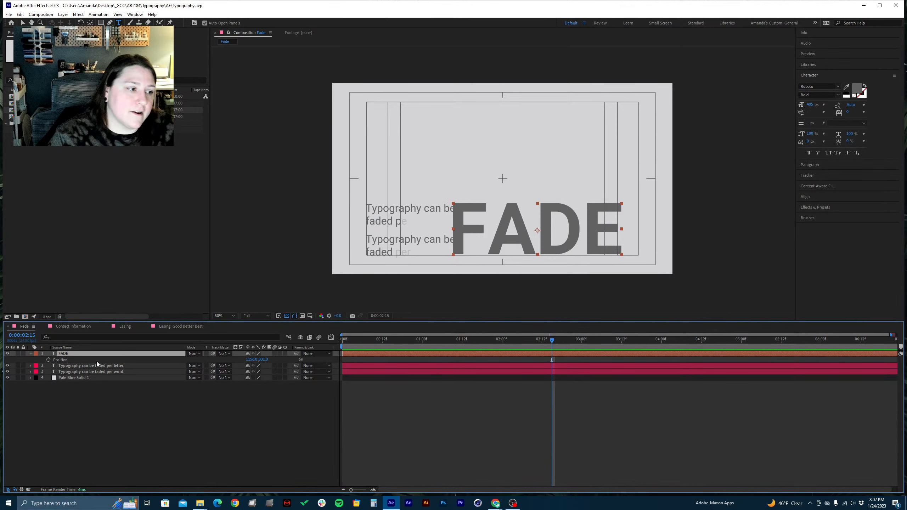
pyautogui.click(383, 211)
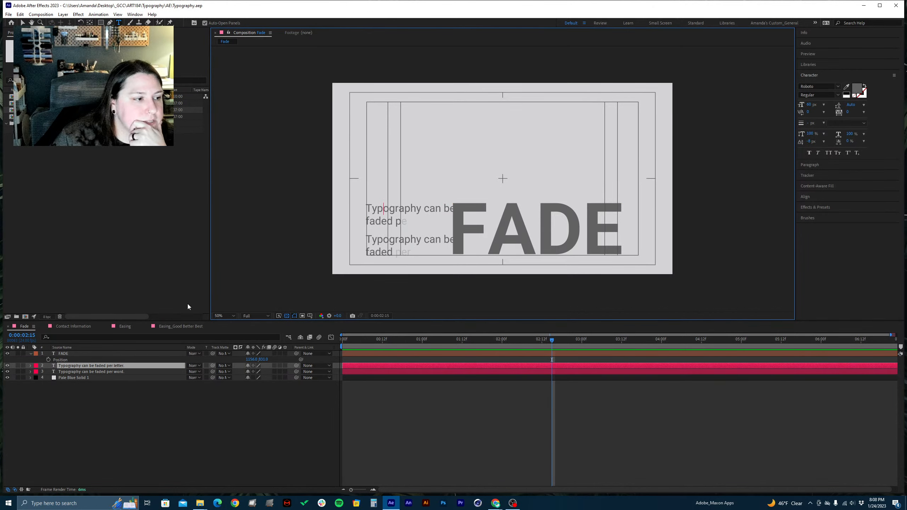
# Nudge the FADE text down three increments to align with the lower guide and save the project
pyautogui.click(85, 349)
pyautogui.click(78, 354)
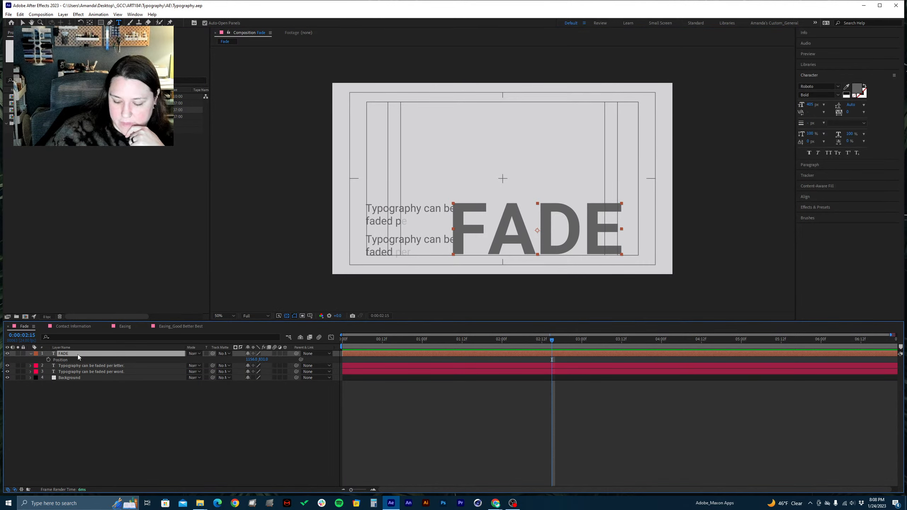
pyautogui.press('Down')
pyautogui.press('Down')
pyautogui.press('Down')
pyautogui.press('Down')
pyautogui.press('Down')
pyautogui.press('Down')
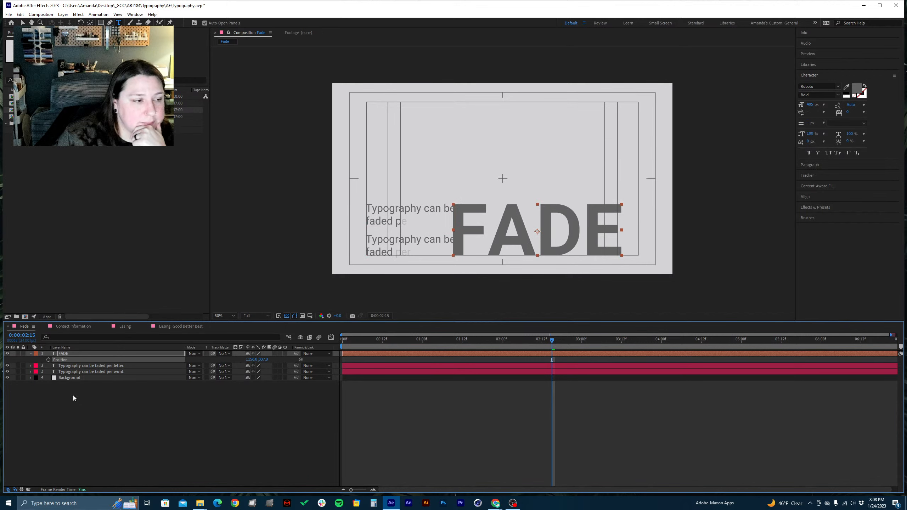
pyautogui.click(92, 415)
pyautogui.click(73, 356)
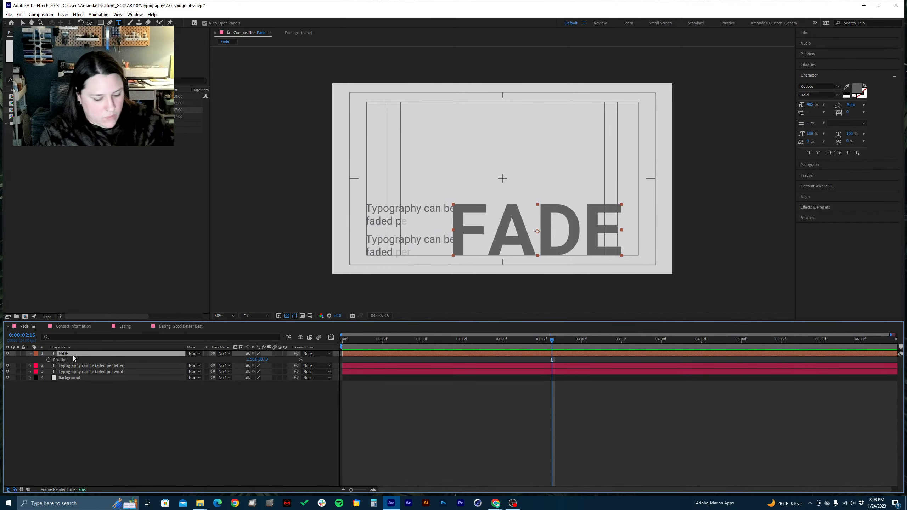
pyautogui.hotkey('ctrl', 's')
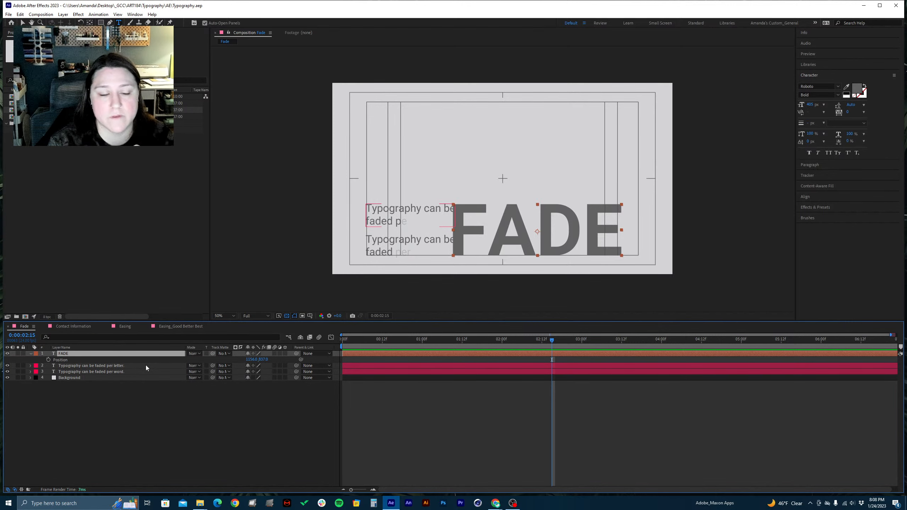
# Create shapes from the FADE text layer, deselect the new outlines and save the project
pyautogui.rightClick(63, 354)
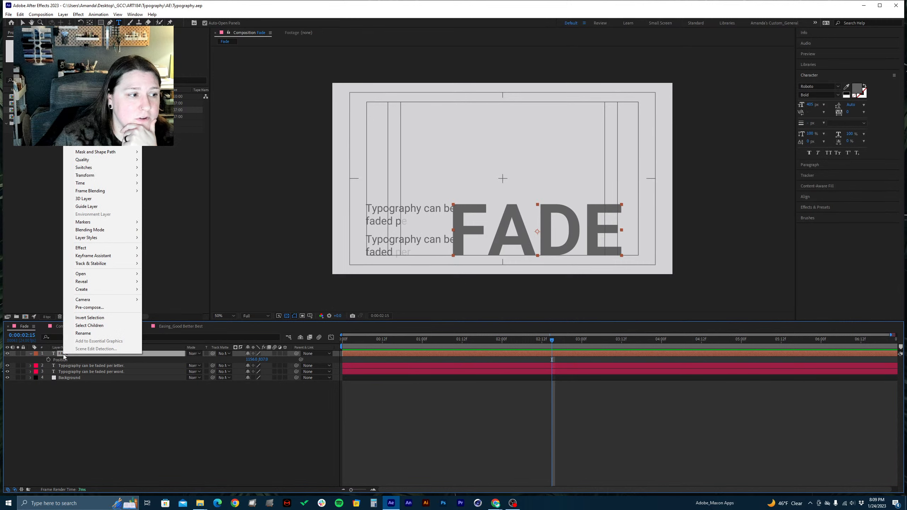
pyautogui.click(89, 398)
pyautogui.click(72, 353)
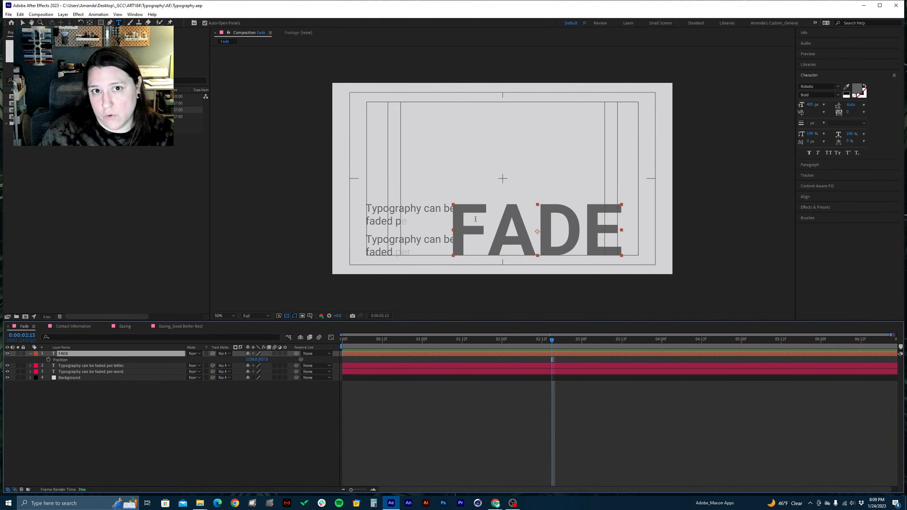
pyautogui.rightClick(65, 353)
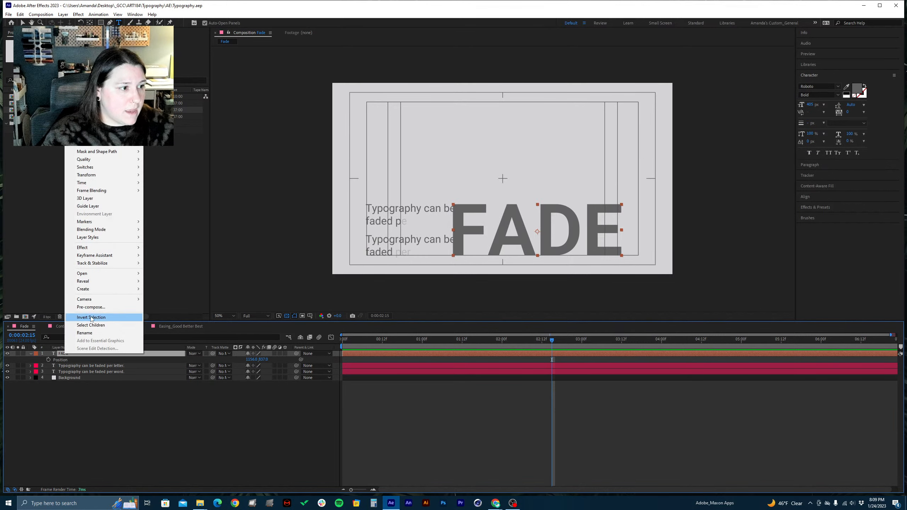
pyautogui.moveTo(92, 292)
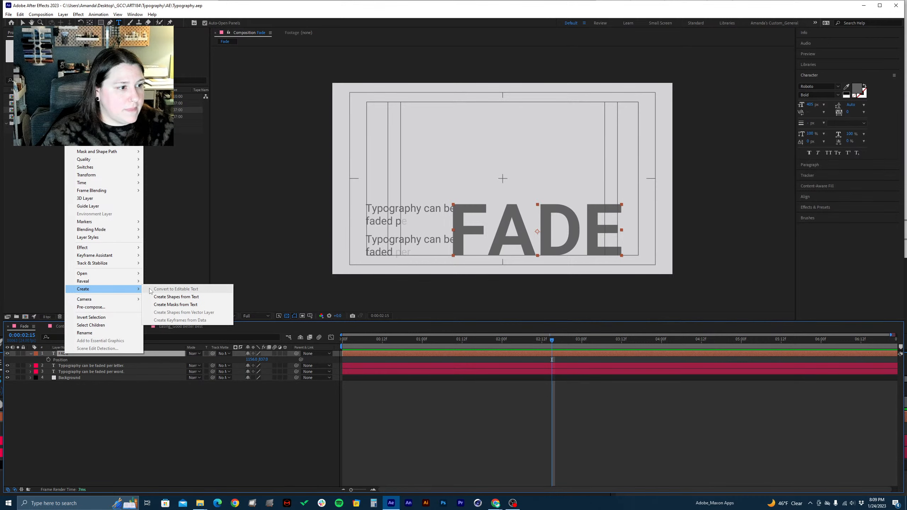
pyautogui.click(174, 297)
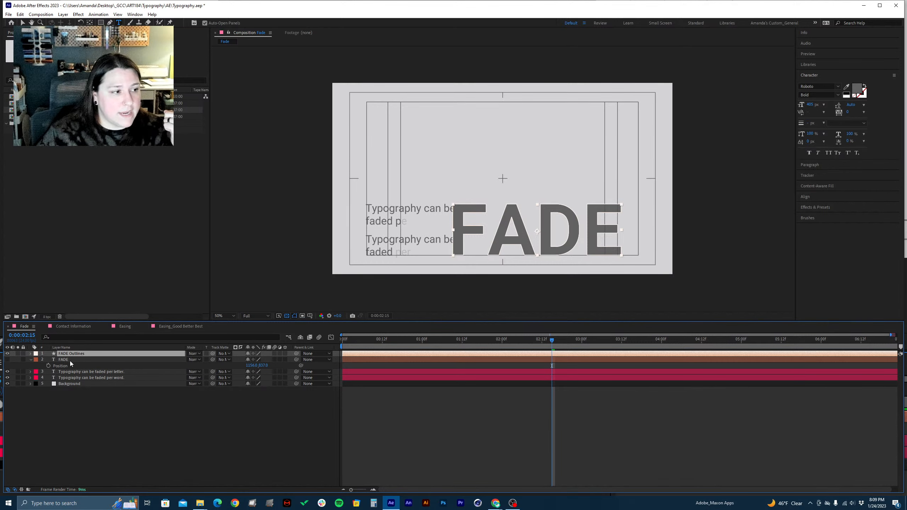
pyautogui.click(157, 419)
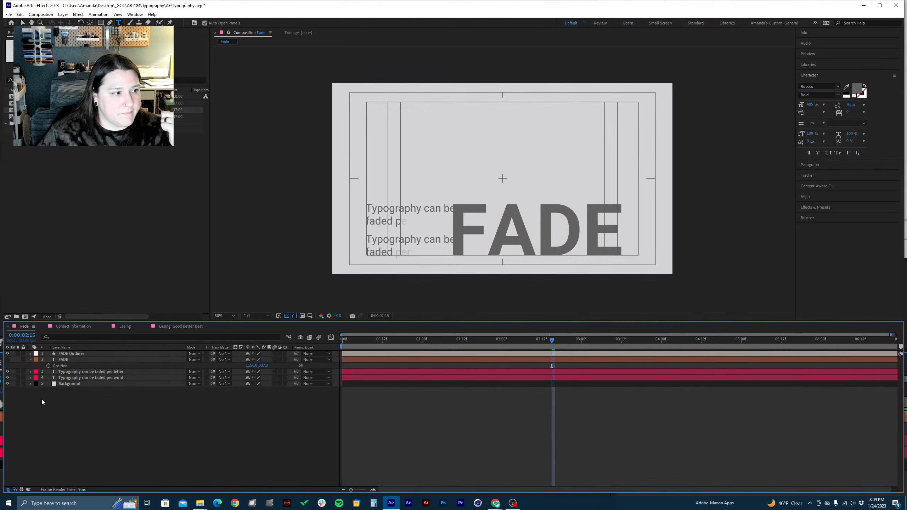
pyautogui.moveTo(3, 403)
pyautogui.mouseDown()
pyautogui.moveTo(65, 395)
pyautogui.moveTo(4, 395)
pyautogui.mouseUp()
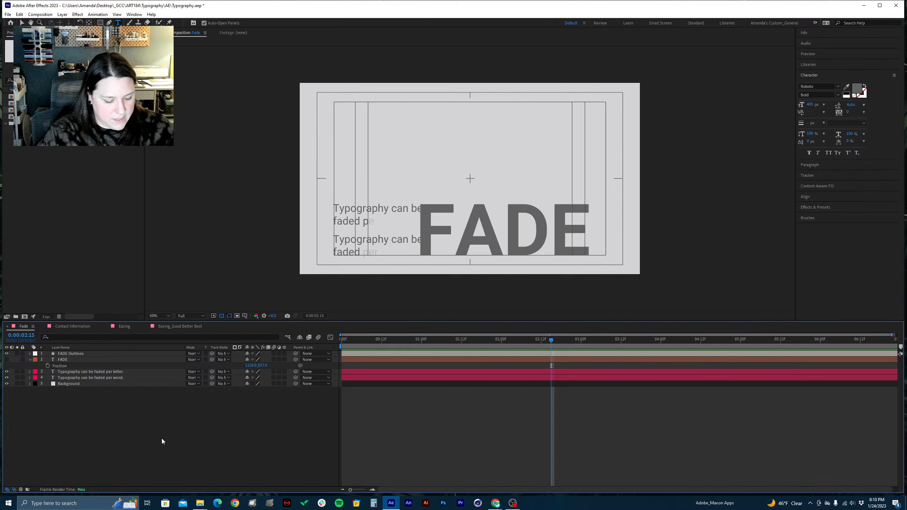
pyautogui.hotkey('ctrl', 's')
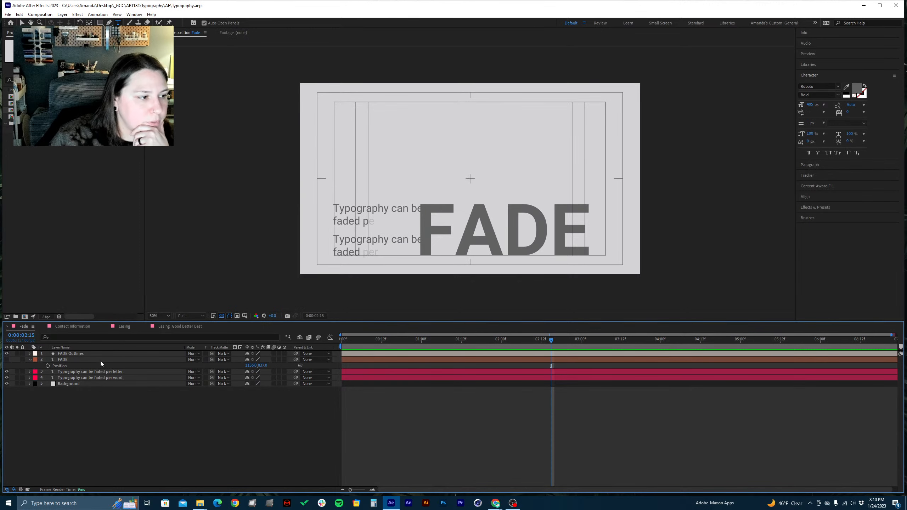
# Compare the FADE text layer with the FADE Outlines layer by toggling their visibility, leaving only the outlines shown
pyautogui.click(63, 362)
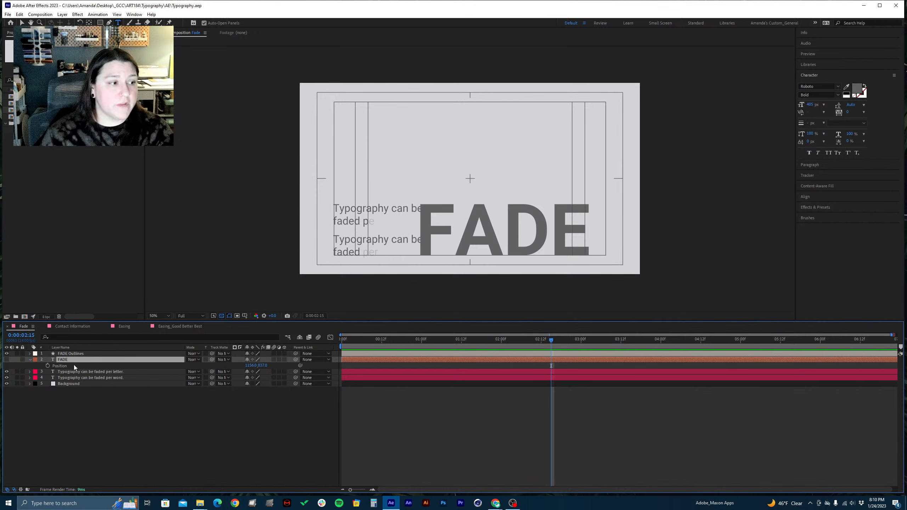
pyautogui.click(6, 360)
pyautogui.click(6, 354)
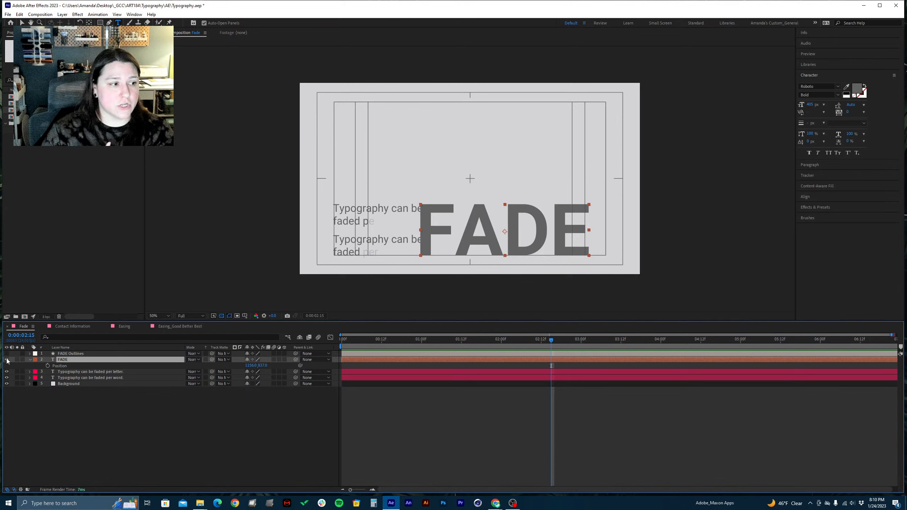
pyautogui.click(7, 354)
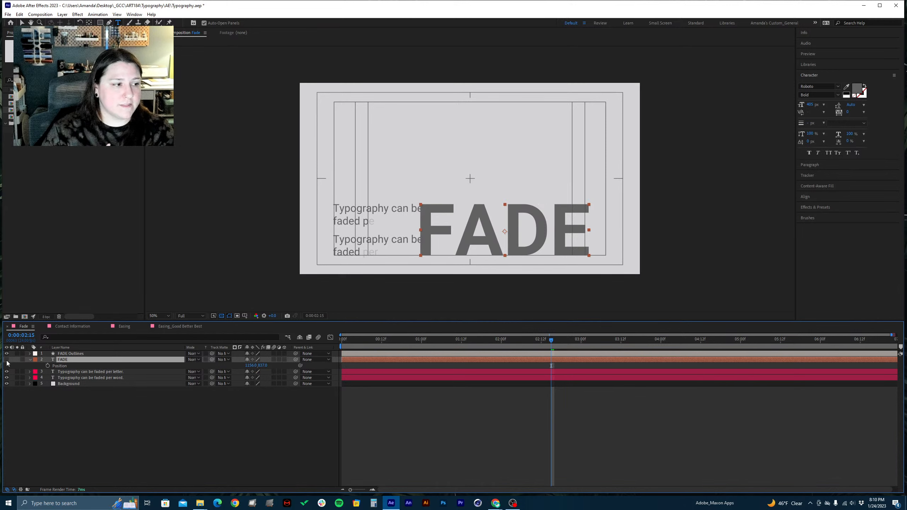
pyautogui.click(7, 359)
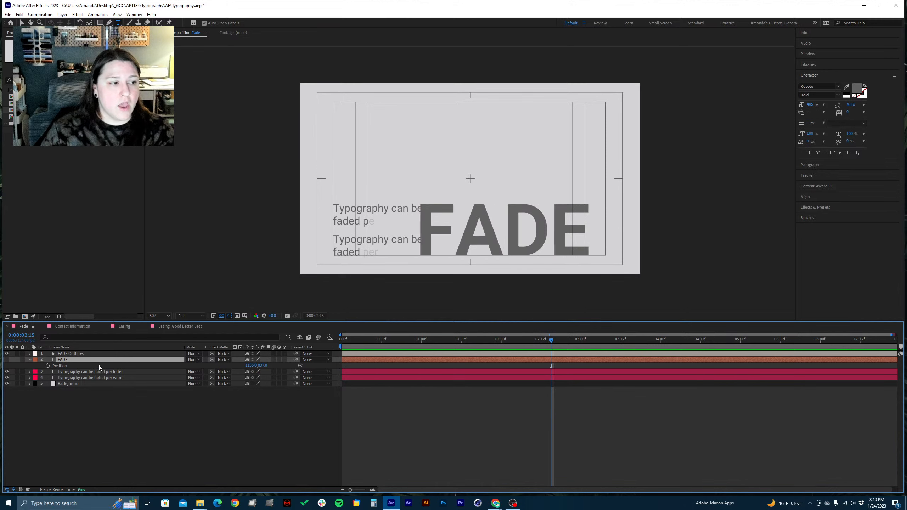
# Change the label color of the FADE Outlines layer to Dark Blue
pyautogui.click(70, 354)
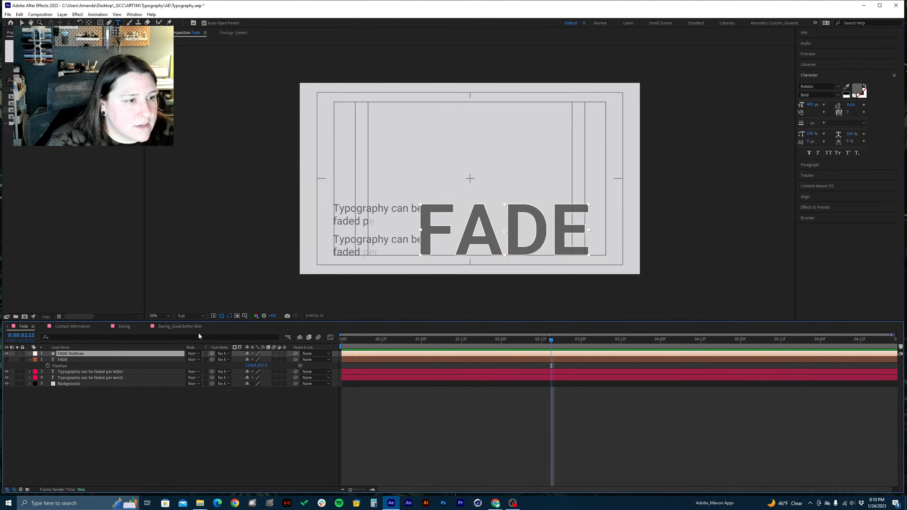
pyautogui.press('.')
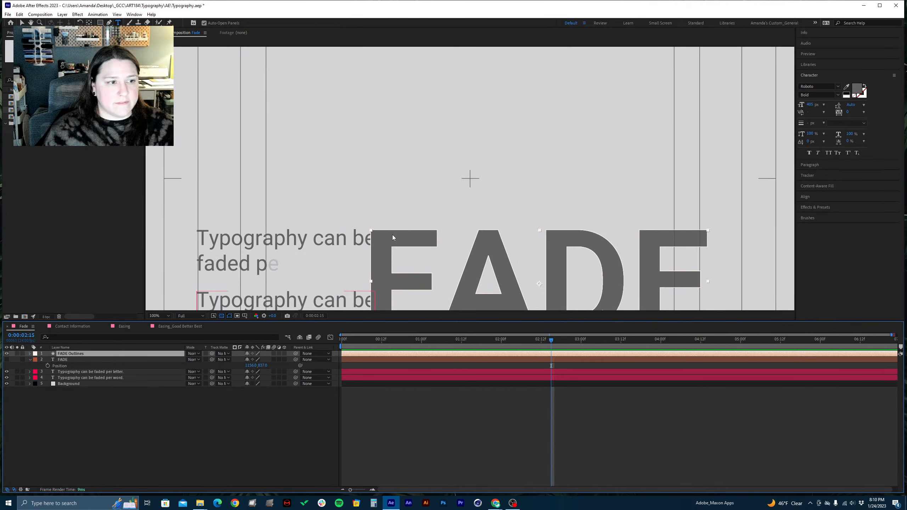
pyautogui.click(36, 354)
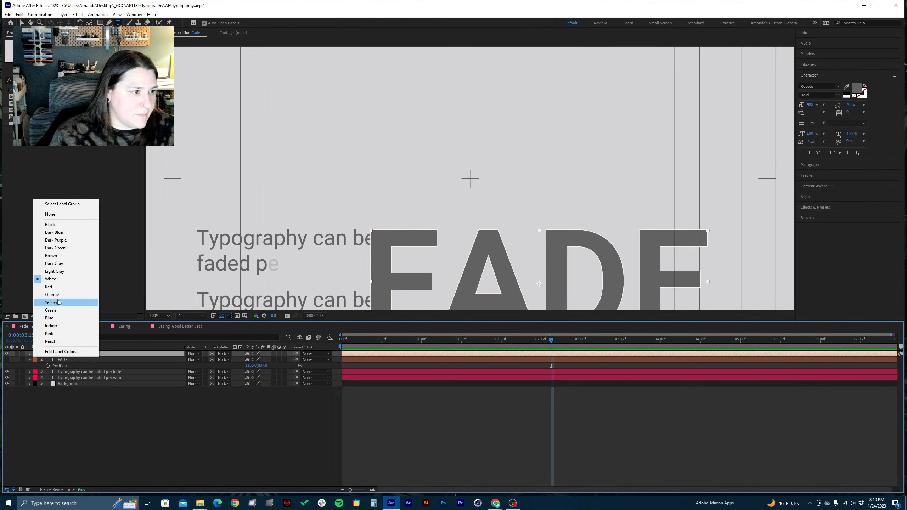
pyautogui.click(49, 318)
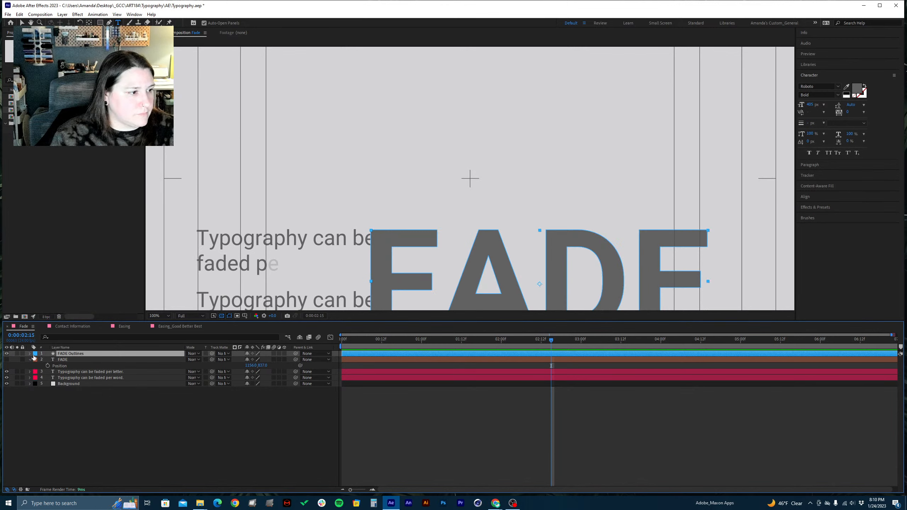
pyautogui.click(35, 356)
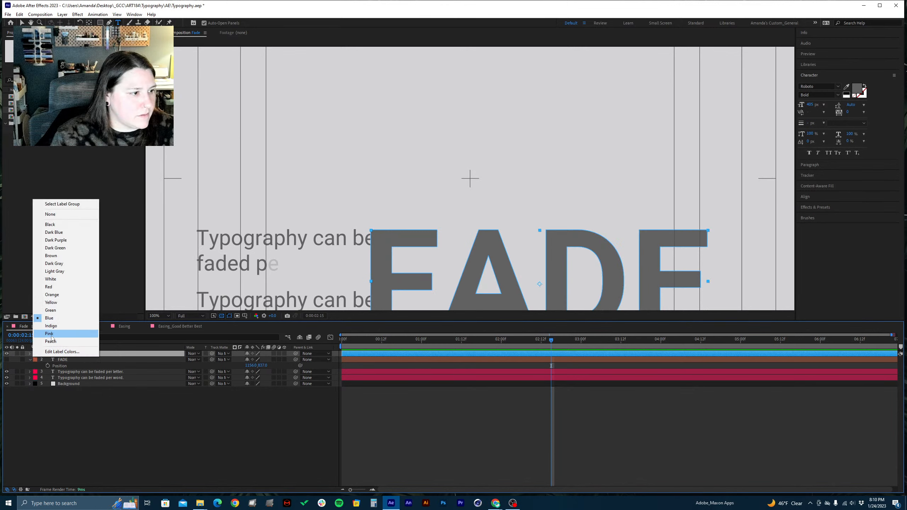
pyautogui.click(53, 232)
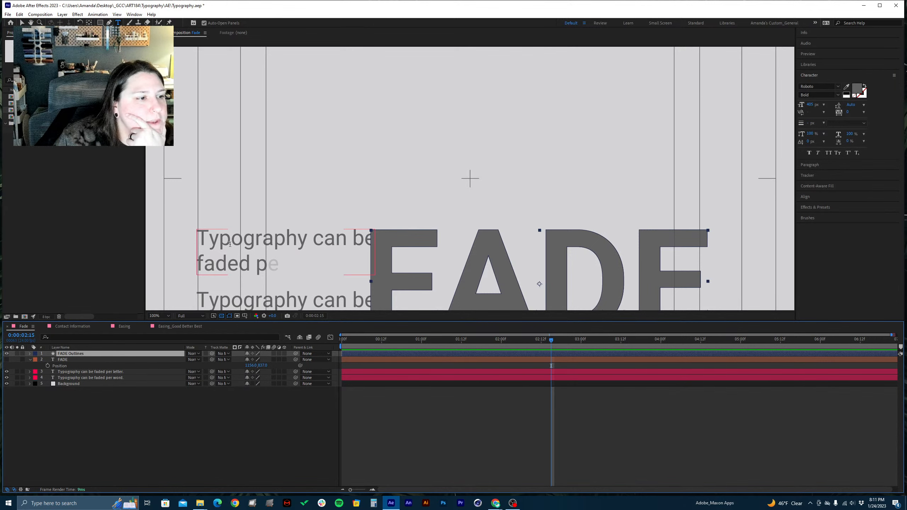
# With the Selection tool active, expand the FADE Outlines contents down to the letter F's path and select that path
pyautogui.click(74, 372)
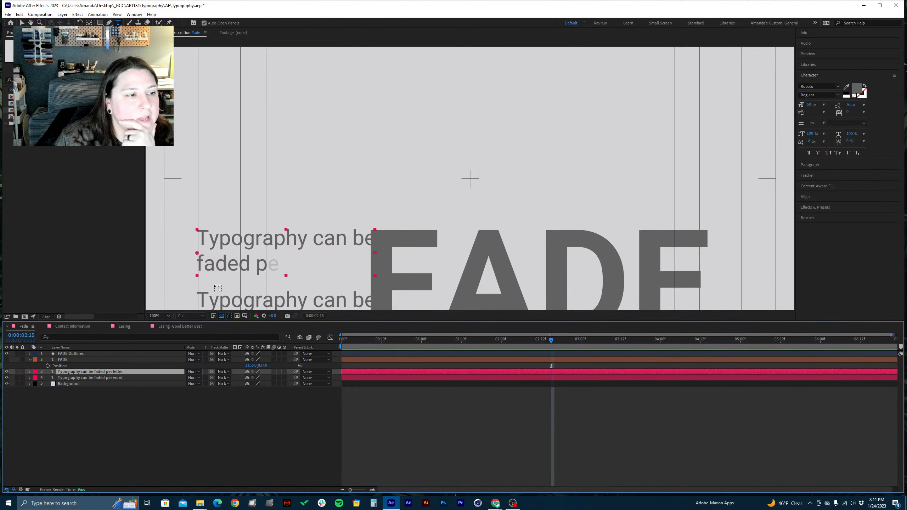
pyautogui.click(84, 353)
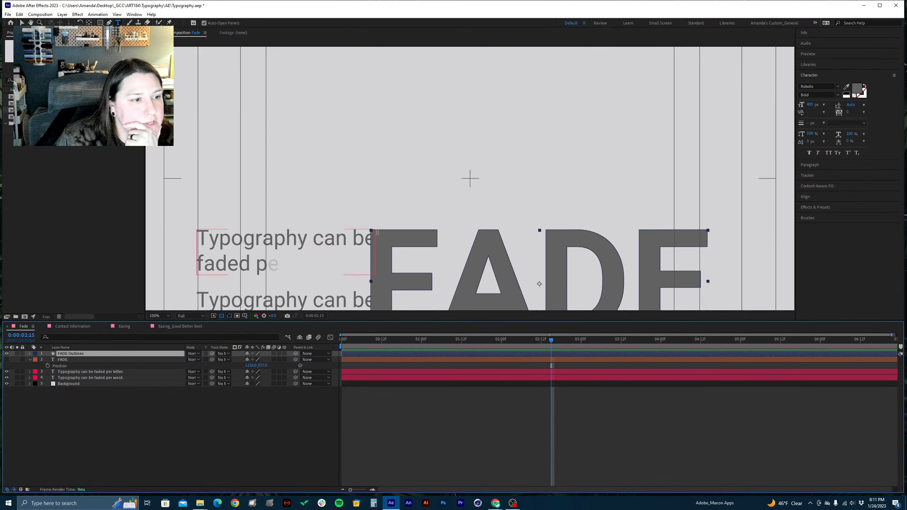
pyautogui.press('v')
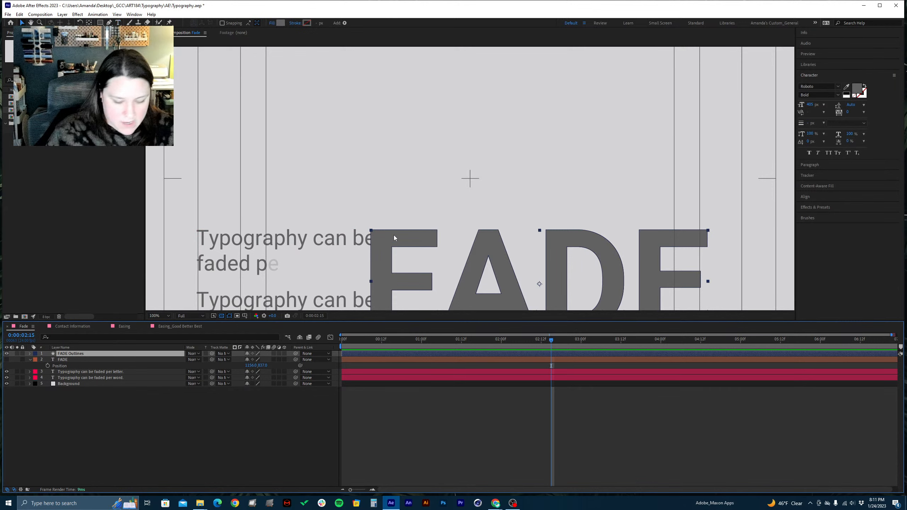
pyautogui.press('.')
pyautogui.scroll(-5, 377, 257)
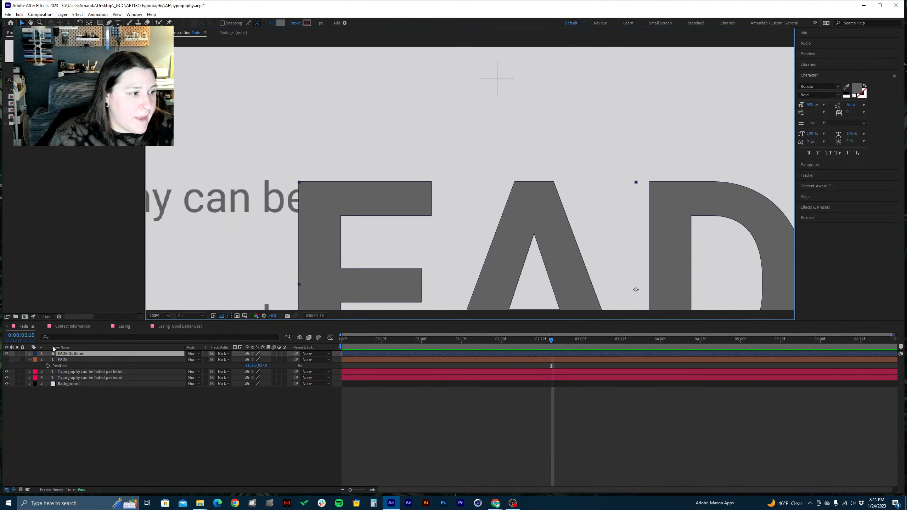
pyautogui.click(30, 354)
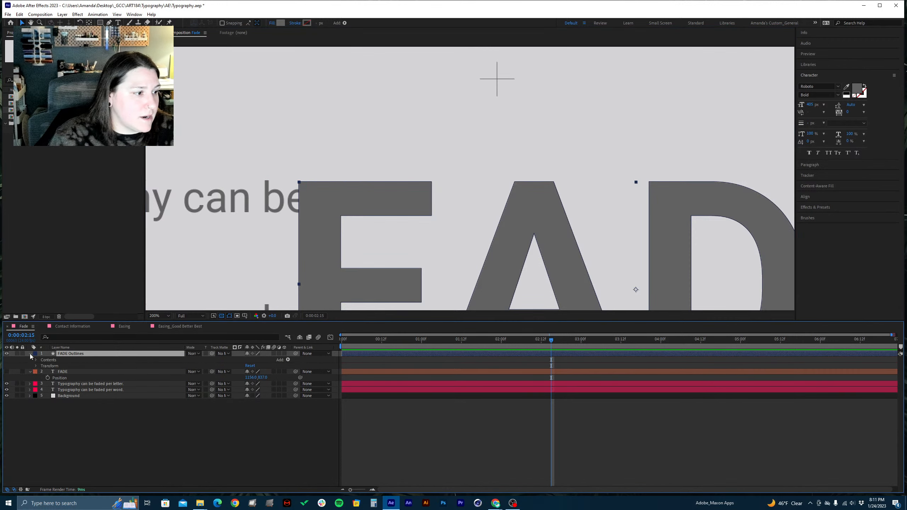
pyautogui.click(36, 360)
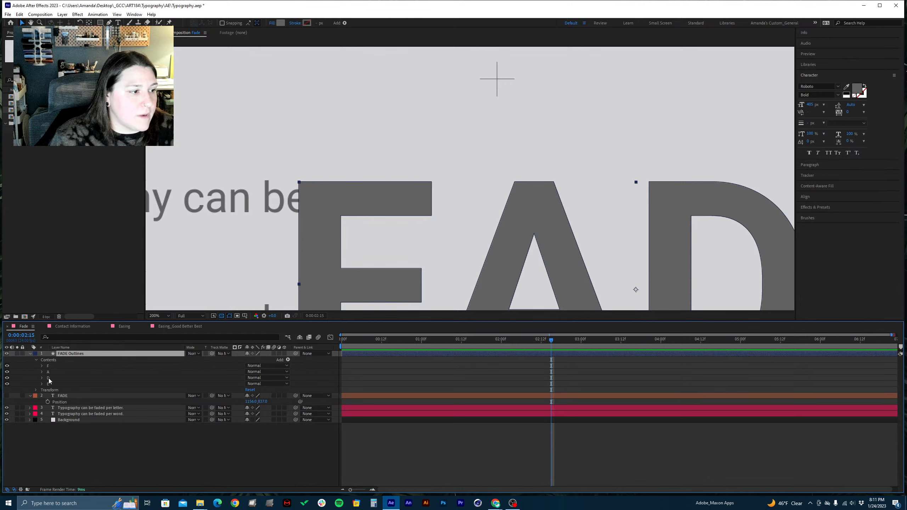
pyautogui.click(48, 366)
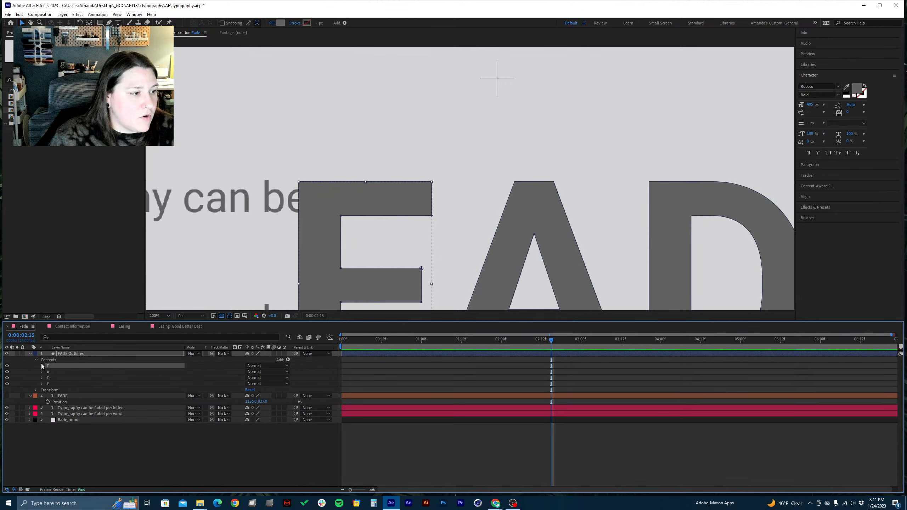
pyautogui.click(42, 366)
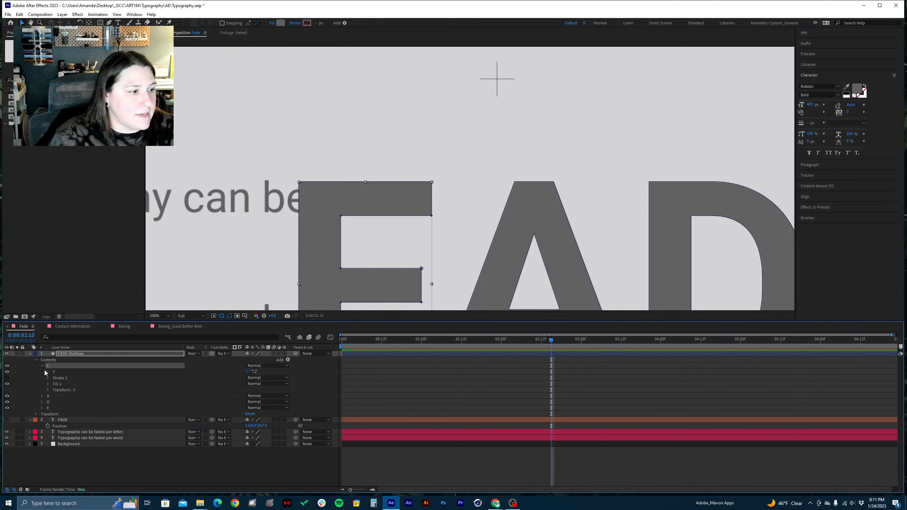
pyautogui.click(47, 373)
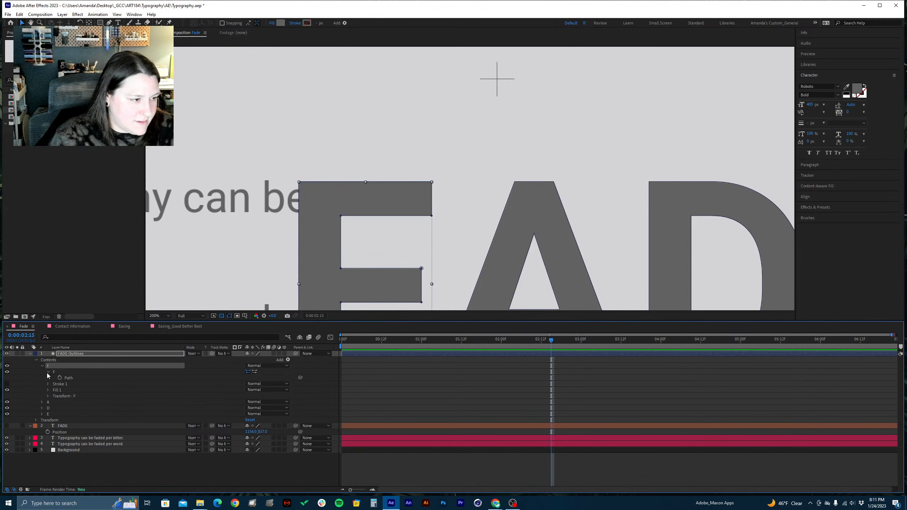
pyautogui.click(67, 378)
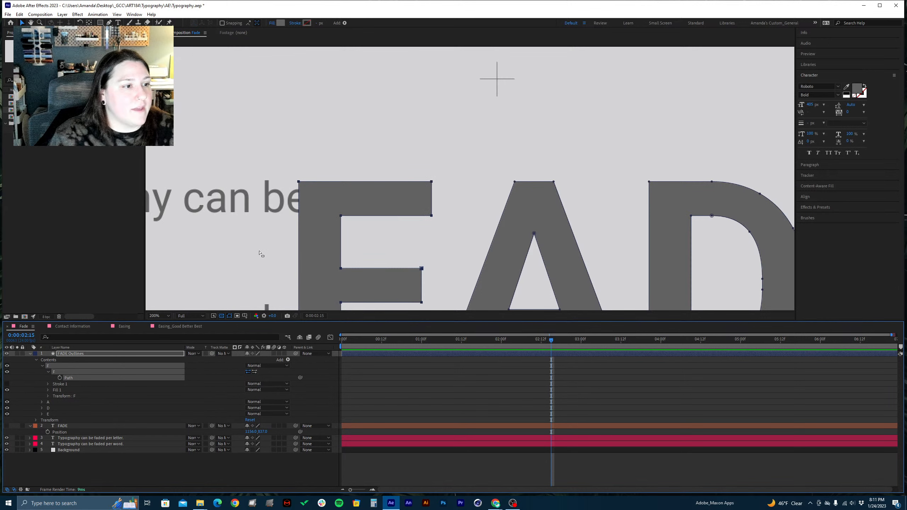
# Try distorting the letter F by pulling its upper-left corner point outward, and undo the change
pyautogui.click(300, 182)
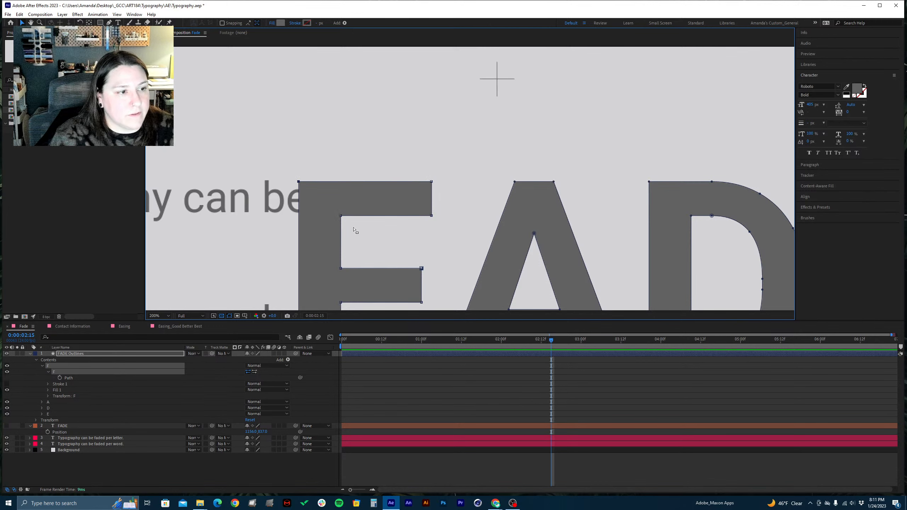
pyautogui.click(299, 182)
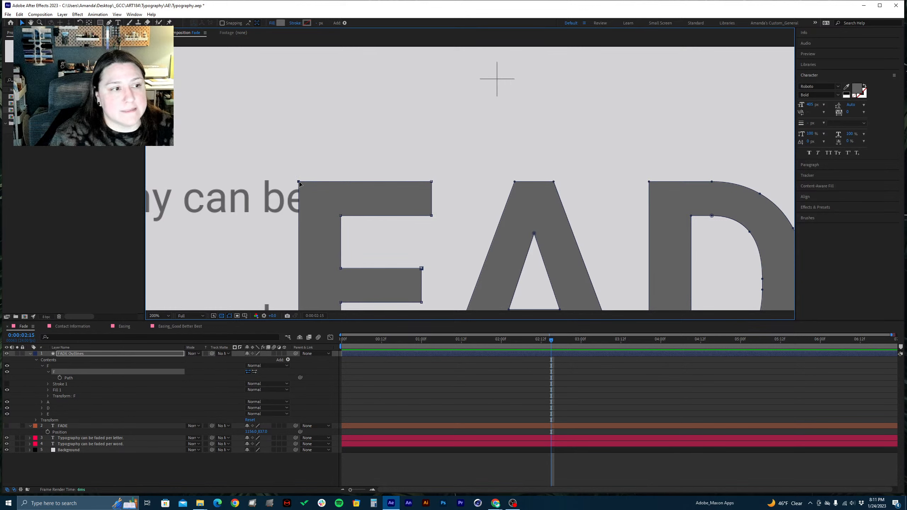
pyautogui.moveTo(299, 182); pyautogui.dragTo(250, 126)
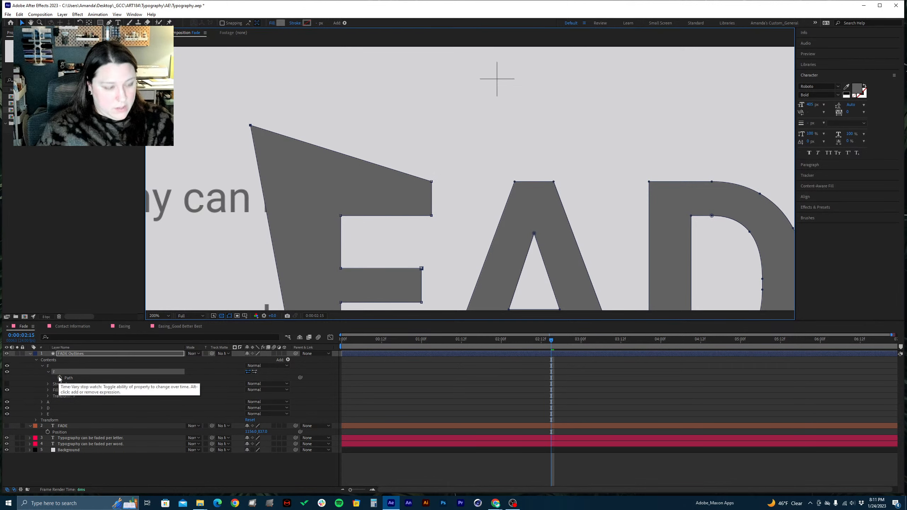
pyautogui.hotkey('ctrl', 'z')
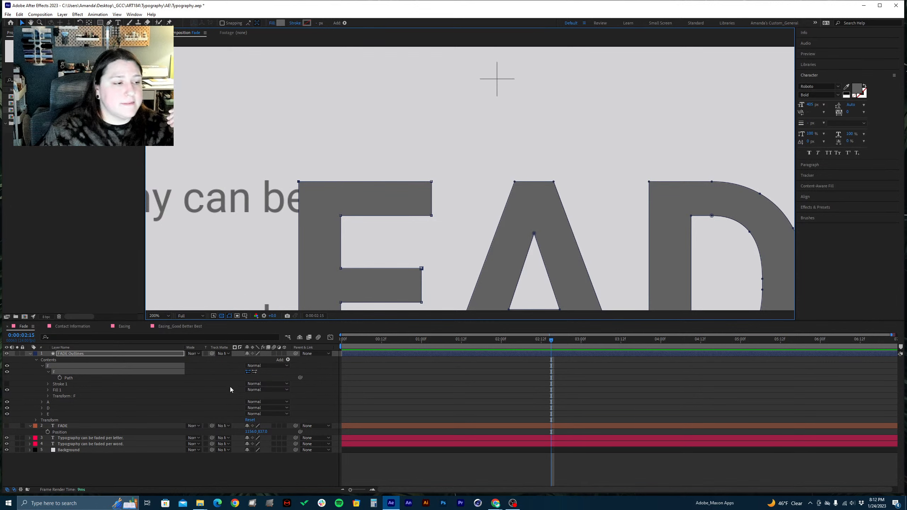
# Deselect the F shape, save the project and collapse the F group within the FADE Outlines contents
pyautogui.click(133, 469)
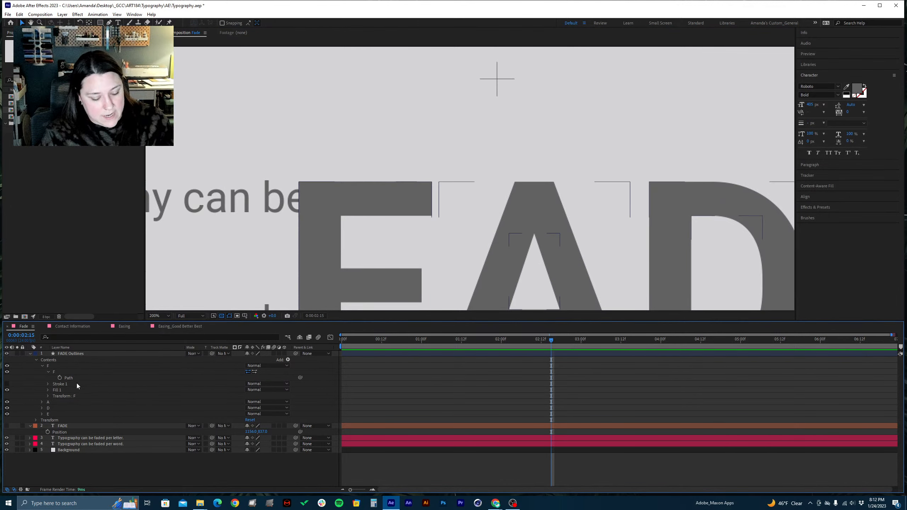
pyautogui.hotkey('ctrl', 's')
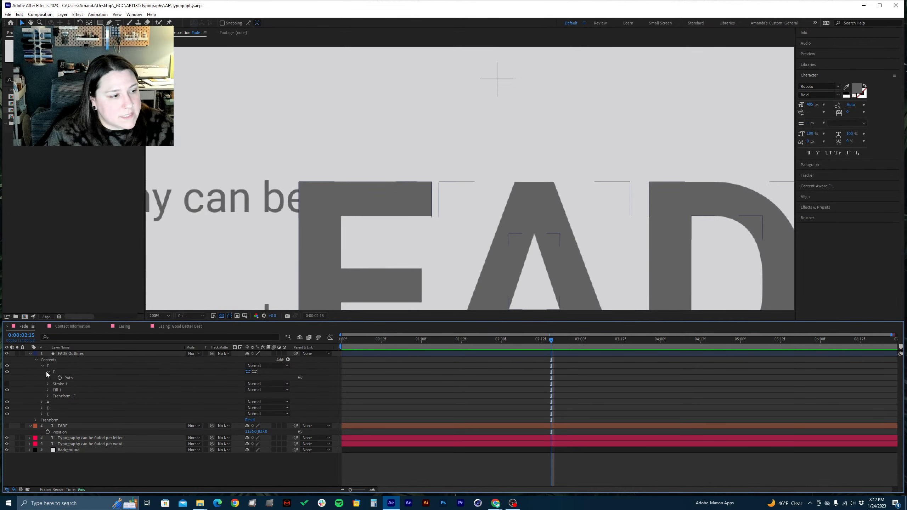
pyautogui.click(46, 371)
pyautogui.click(42, 366)
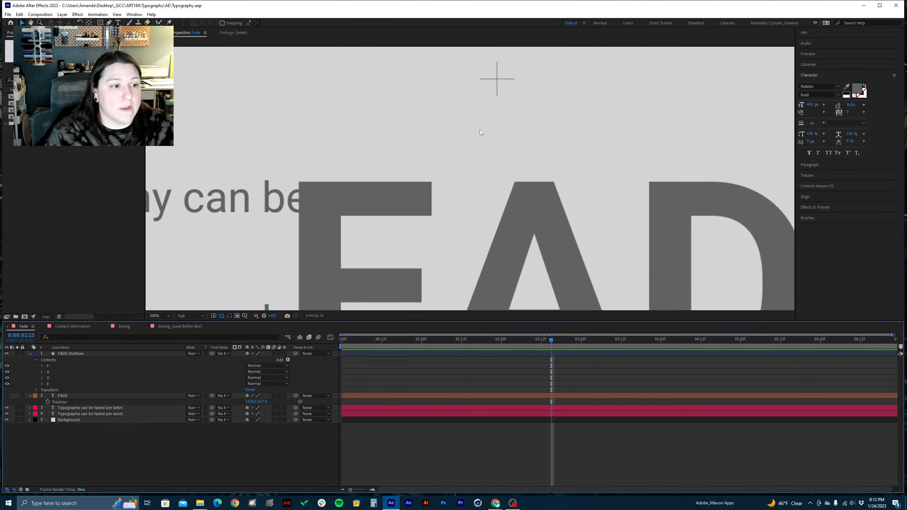
# Fit the whole Fade composition in the viewer so the complete frame is visible
pyautogui.moveTo(486, 233); pyautogui.dragTo(462, 163)
pyautogui.press('v')
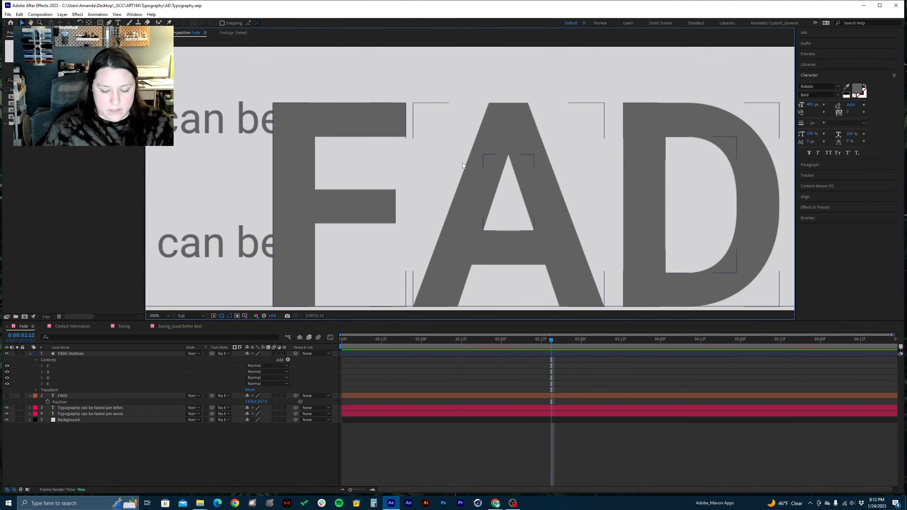
pyautogui.scroll(-1, 462, 163)
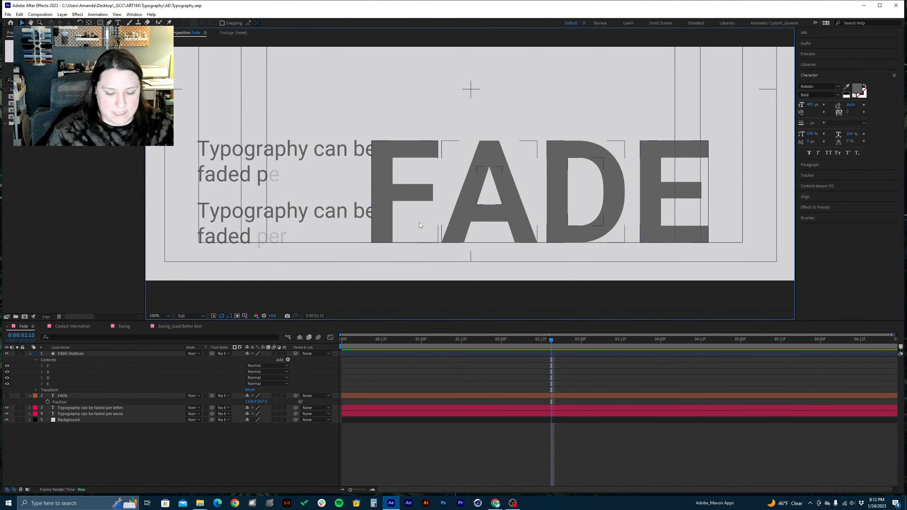
pyautogui.scroll(-2, 419, 223)
pyautogui.press('h')
pyautogui.moveTo(455, 271); pyautogui.dragTo(443, 275)
pyautogui.press('v')
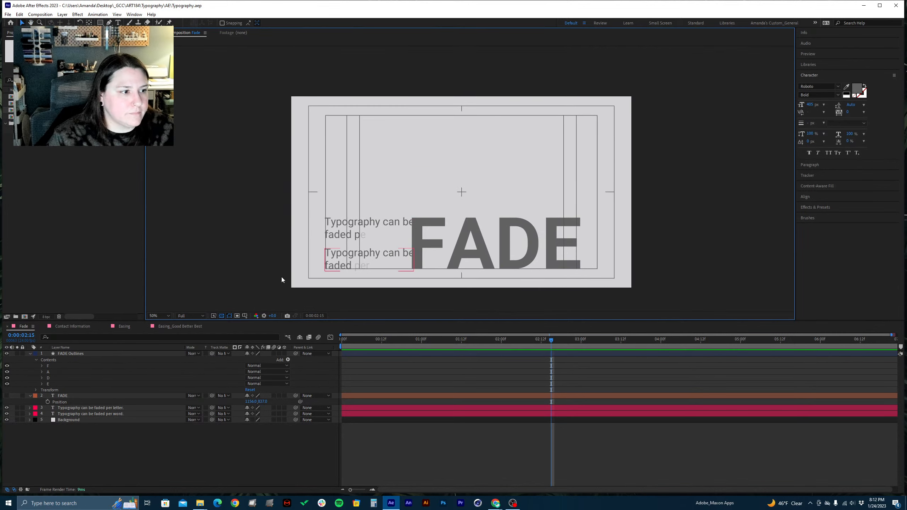
pyautogui.click(158, 316)
pyautogui.click(158, 324)
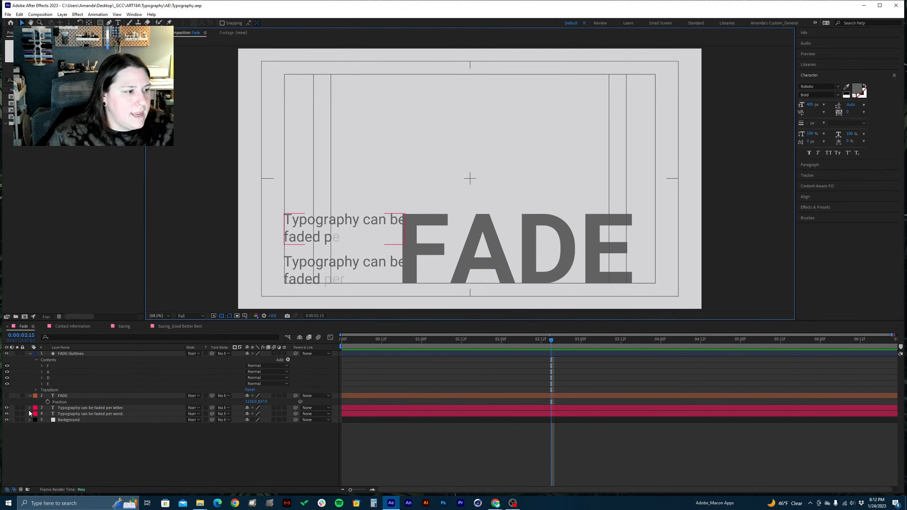
# Select the letter F group within the FADE Outlines contents and expand it
pyautogui.click(48, 366)
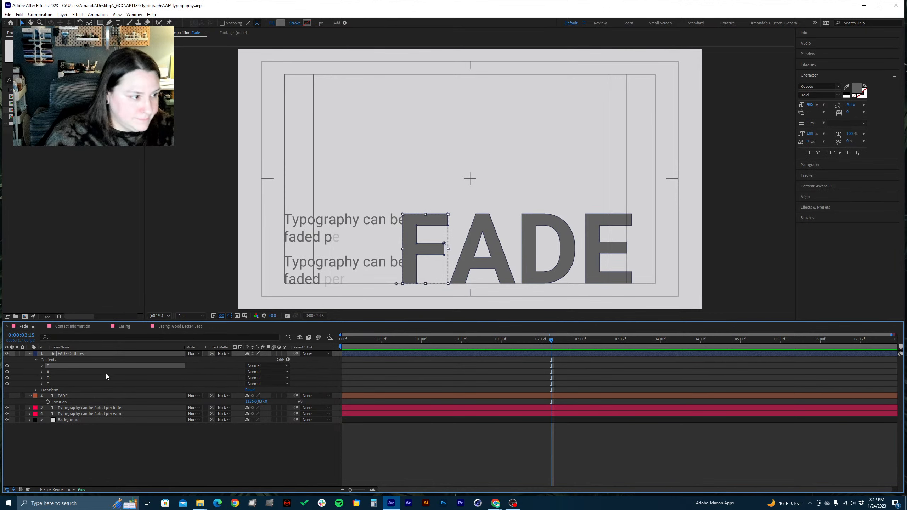
pyautogui.click(42, 366)
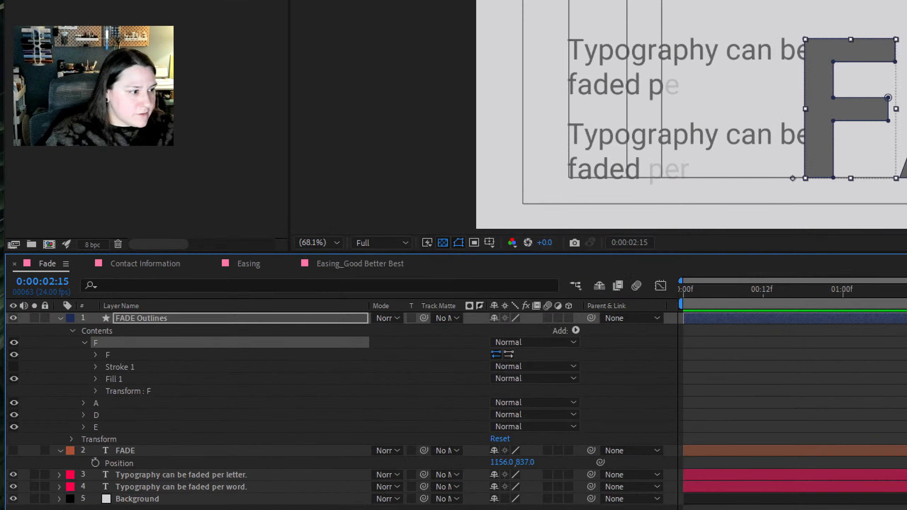
pyautogui.moveTo(113, 392); pyautogui.dragTo(148, 385)
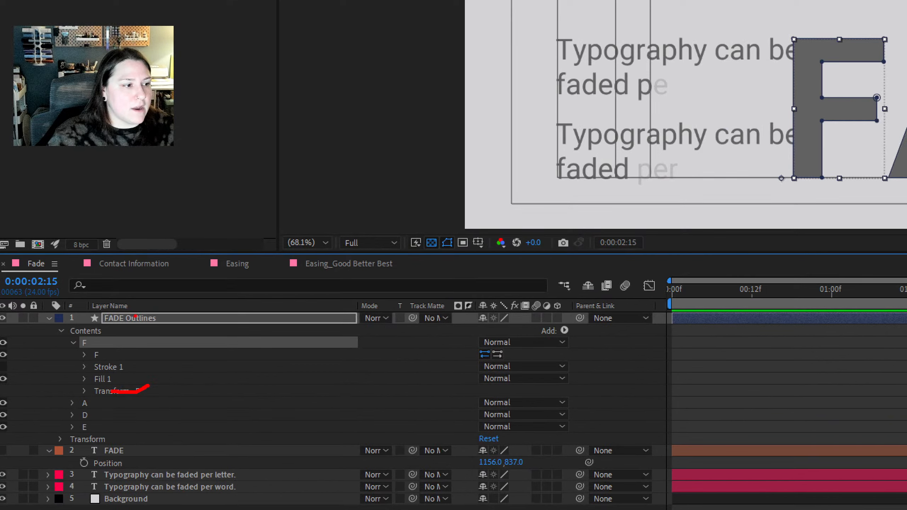
pyautogui.moveTo(130, 319); pyautogui.dragTo(205, 321)
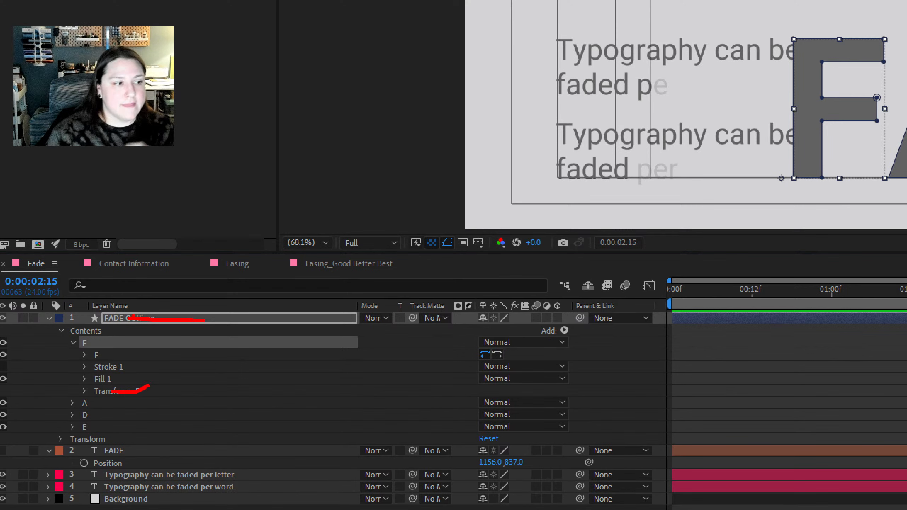
pyautogui.moveTo(221, 320); pyautogui.dragTo(251, 323)
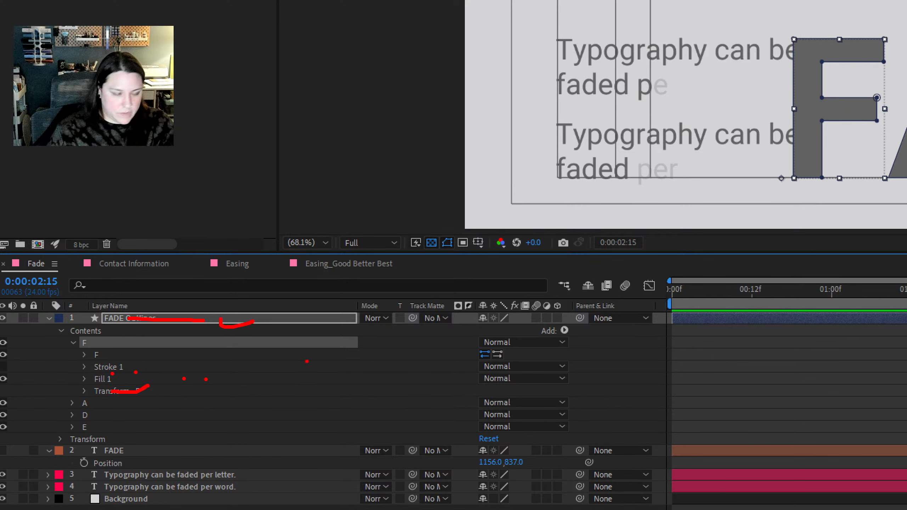
pyautogui.moveTo(259, 363)
pyautogui.mouseDown()
pyautogui.moveTo(313, 383)
pyautogui.moveTo(227, 383)
pyautogui.moveTo(218, 425)
pyautogui.mouseUp()
pyautogui.press('Escape')
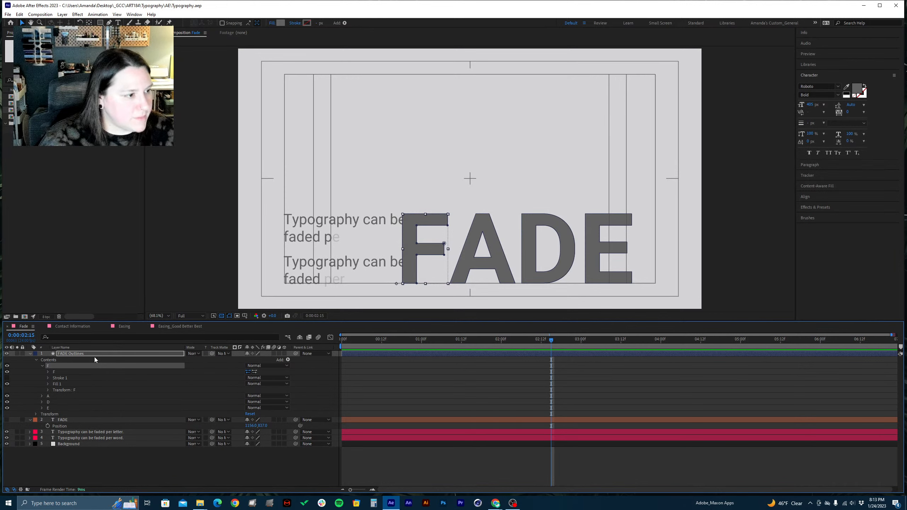
# Expand the letter F's transform properties and set a Position keyframe for it at 0:00:01:00
pyautogui.click(48, 390)
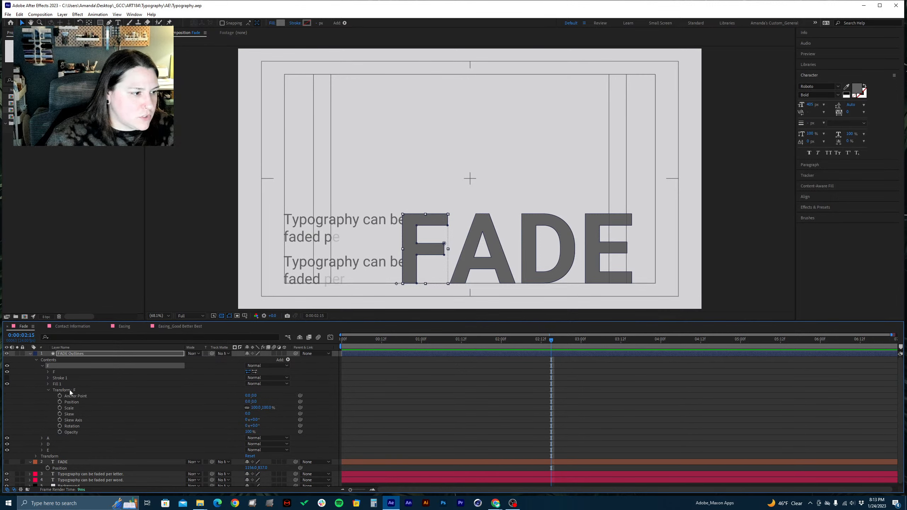
pyautogui.click(61, 391)
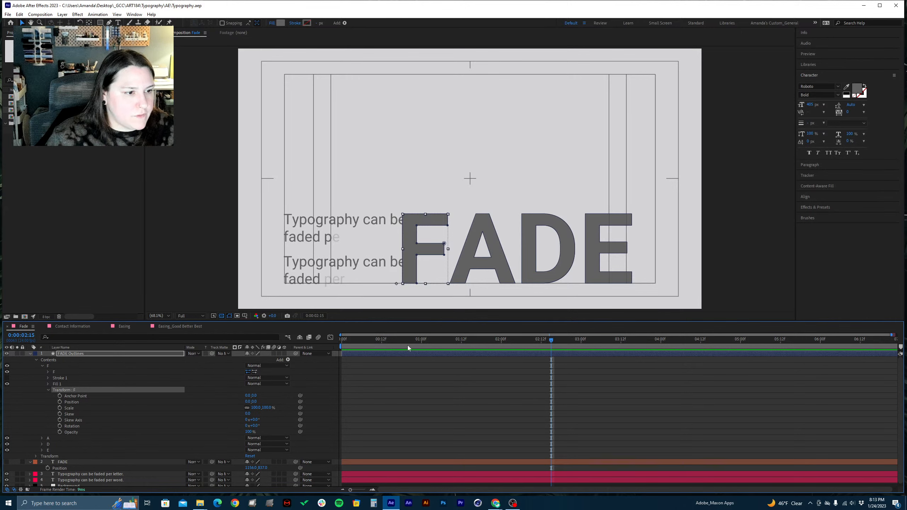
pyautogui.moveTo(384, 344); pyautogui.dragTo(422, 344)
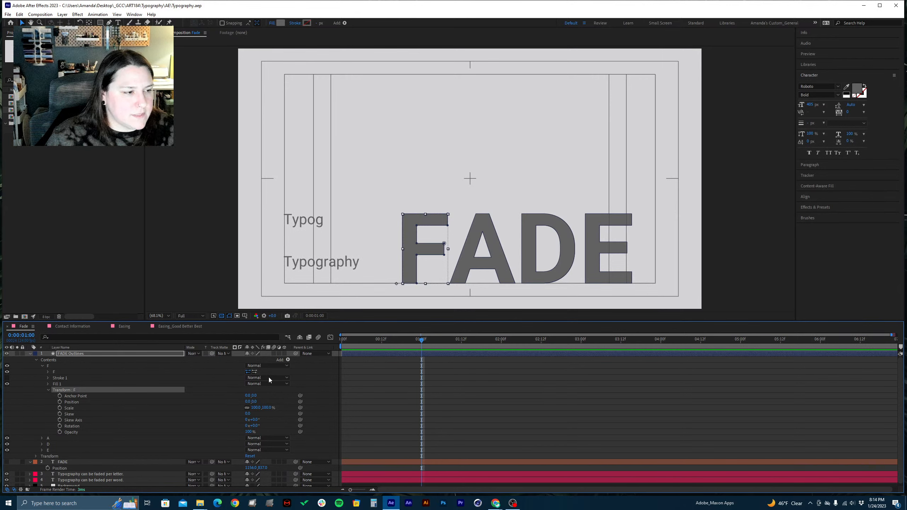
pyautogui.click(59, 402)
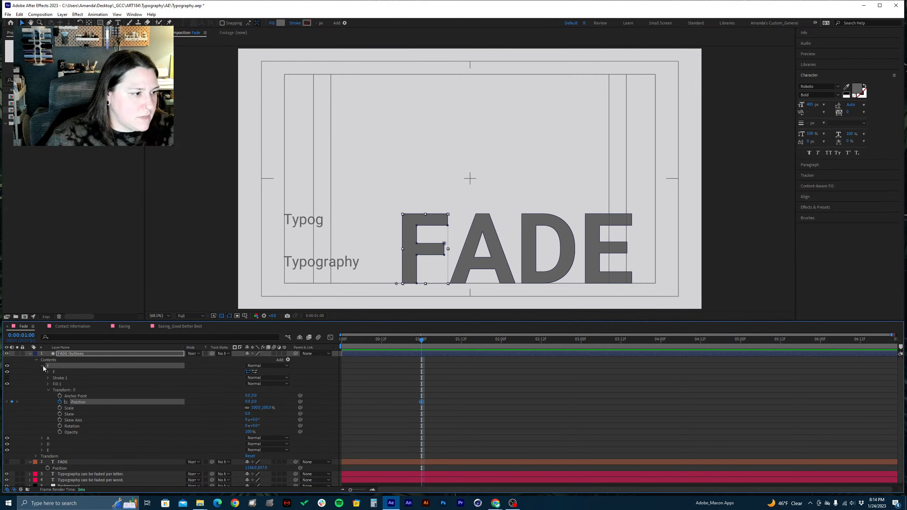
# Expand the letter A group down to its transform properties and set a Position keyframe at 0:00:01:00
pyautogui.click(41, 438)
pyautogui.scroll(-3, 53, 424)
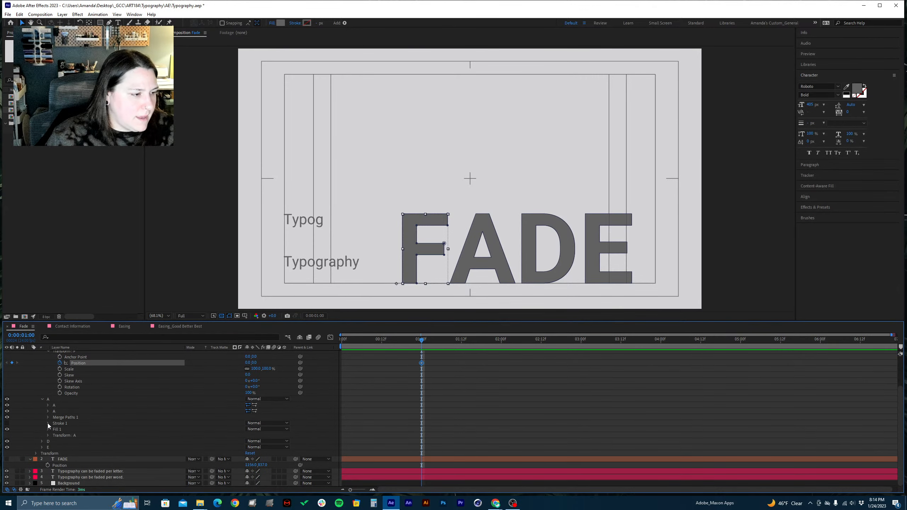
pyautogui.click(47, 435)
pyautogui.scroll(-3, 48, 435)
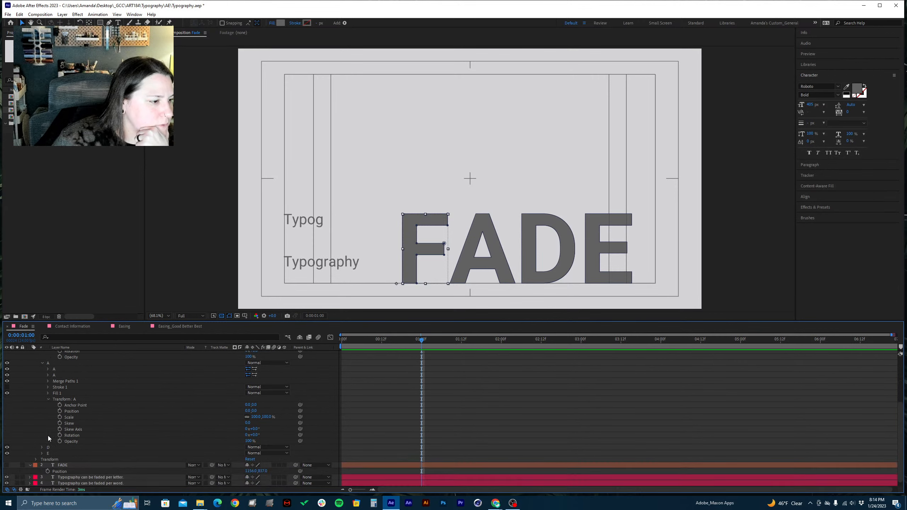
pyautogui.click(60, 411)
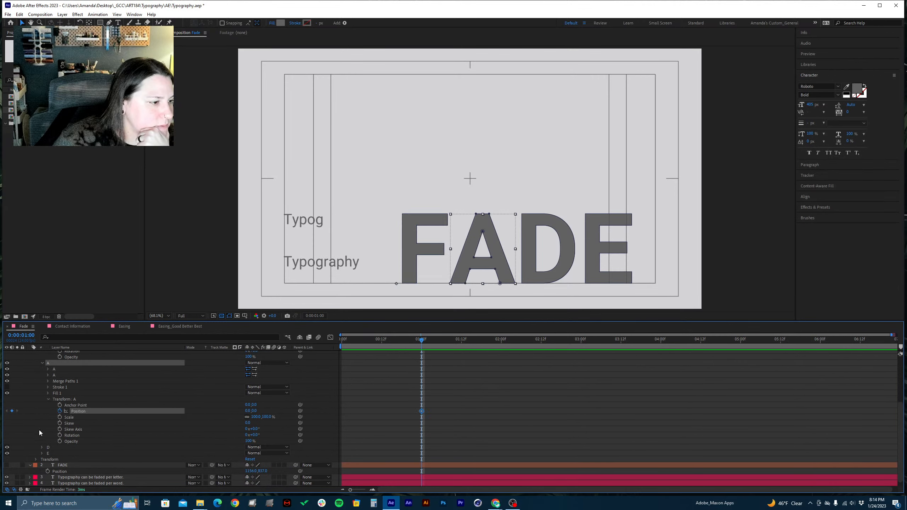
# Set a Position keyframe for the letter D at 0:00:01:00 in its transform properties, and collapse those properties
pyautogui.click(42, 447)
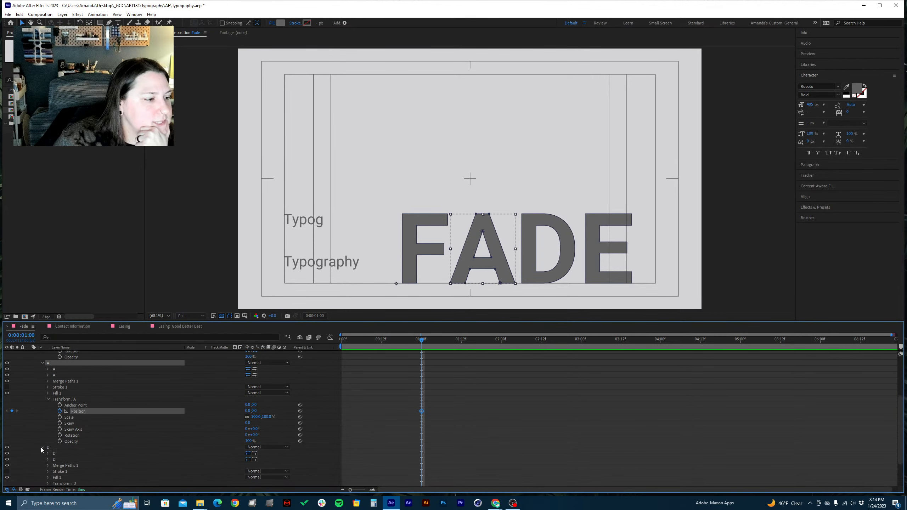
pyautogui.scroll(-3, 41, 448)
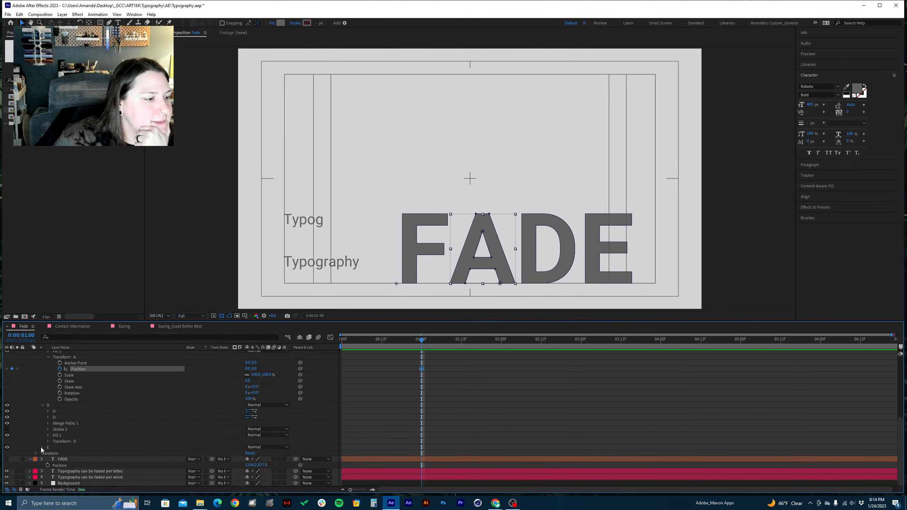
pyautogui.click(48, 411)
pyautogui.click(47, 412)
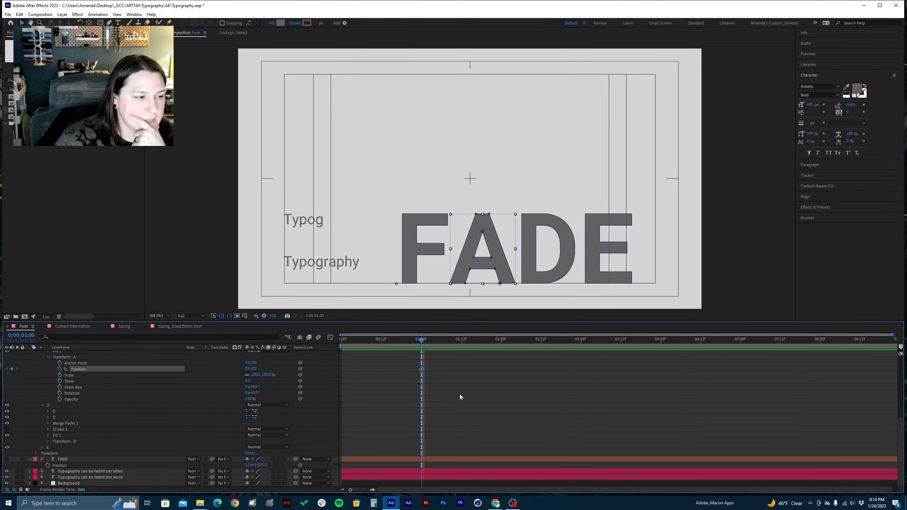
pyautogui.click(48, 441)
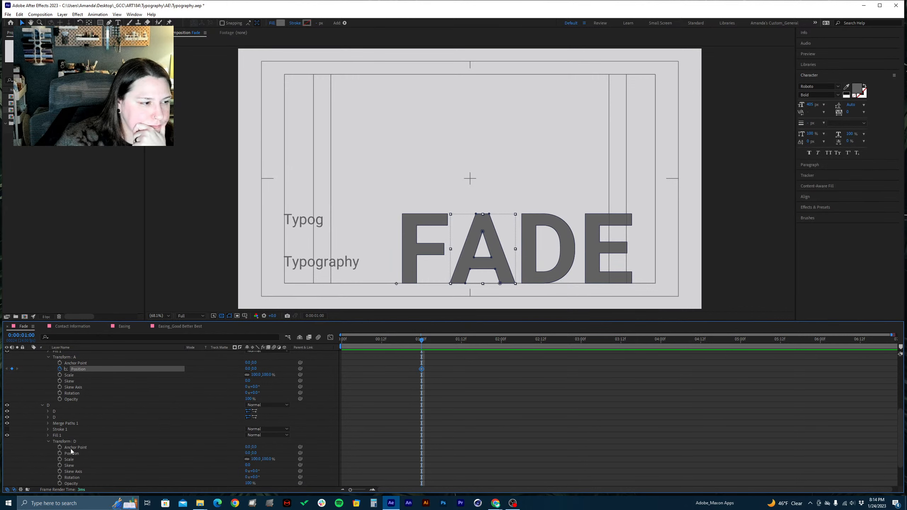
pyautogui.scroll(-1, 71, 449)
pyautogui.click(59, 435)
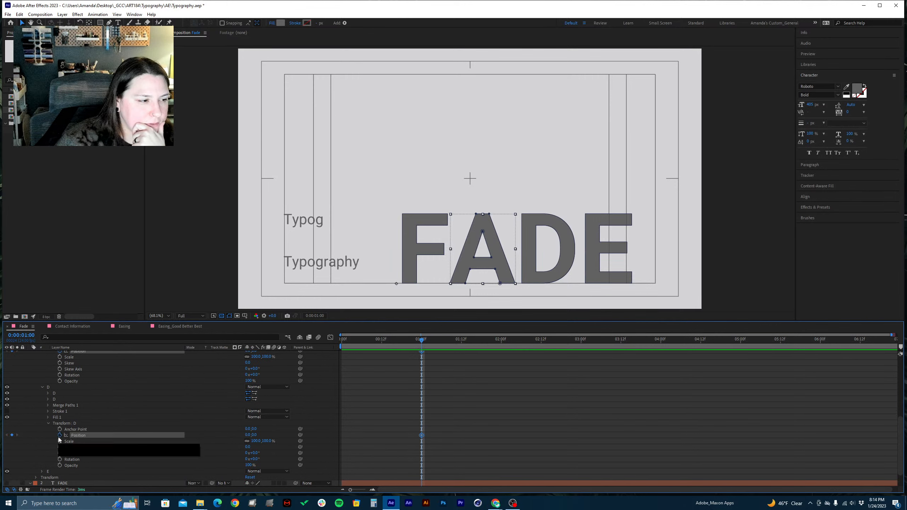
pyautogui.click(48, 424)
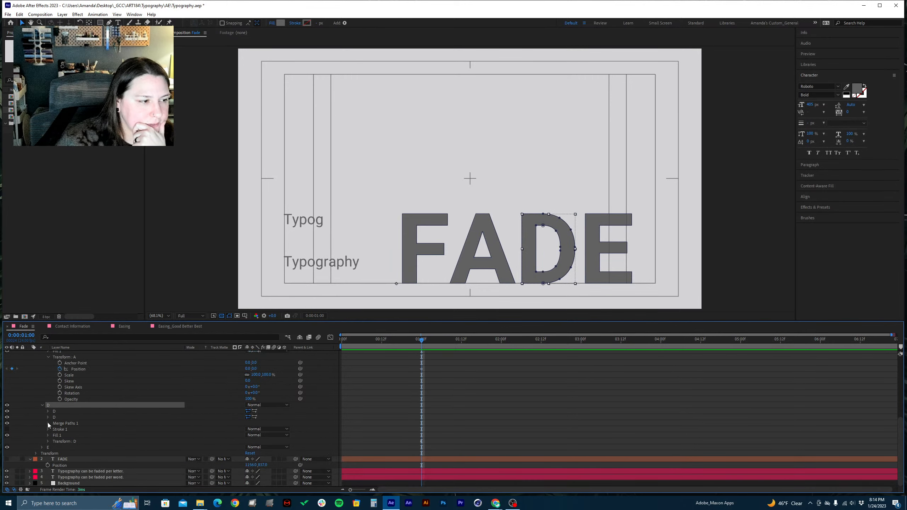
# Expand the letter E group down to its transform properties and set a Position keyframe at 0:00:01:00
pyautogui.click(42, 448)
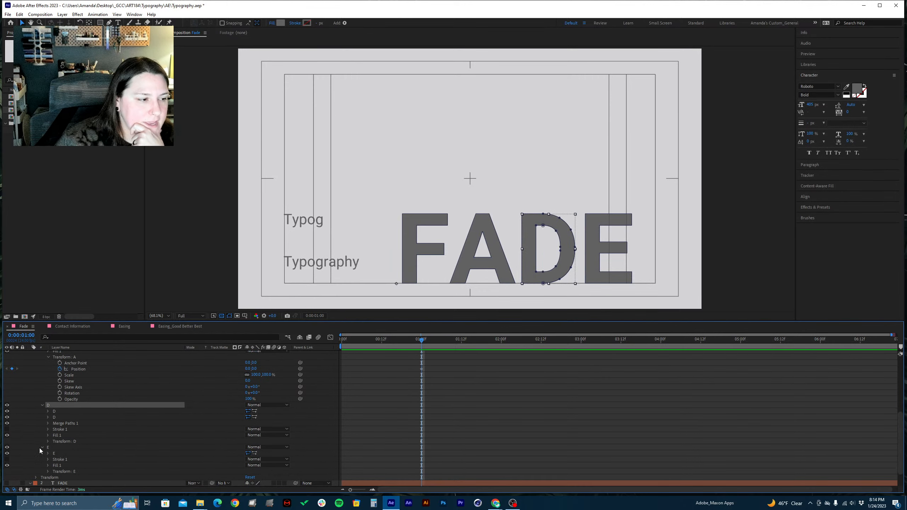
pyautogui.scroll(-1, 40, 449)
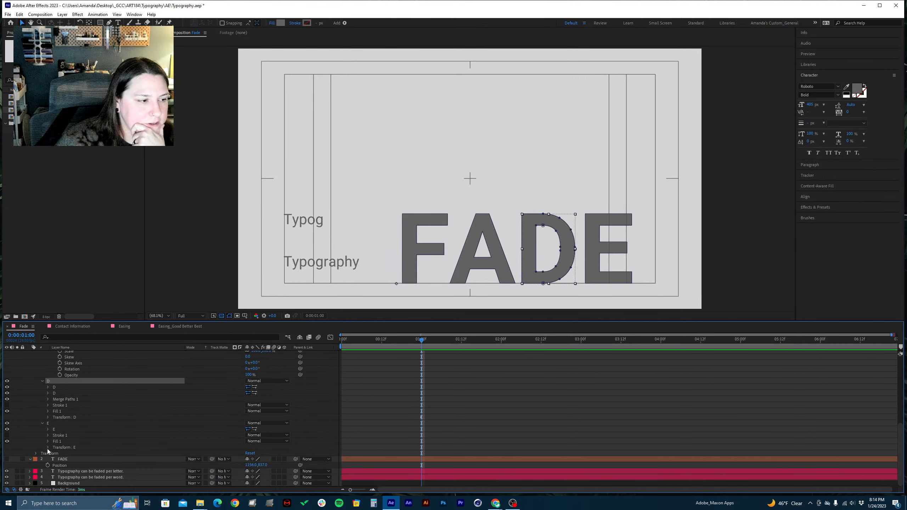
pyautogui.click(48, 447)
pyautogui.scroll(-2, 52, 452)
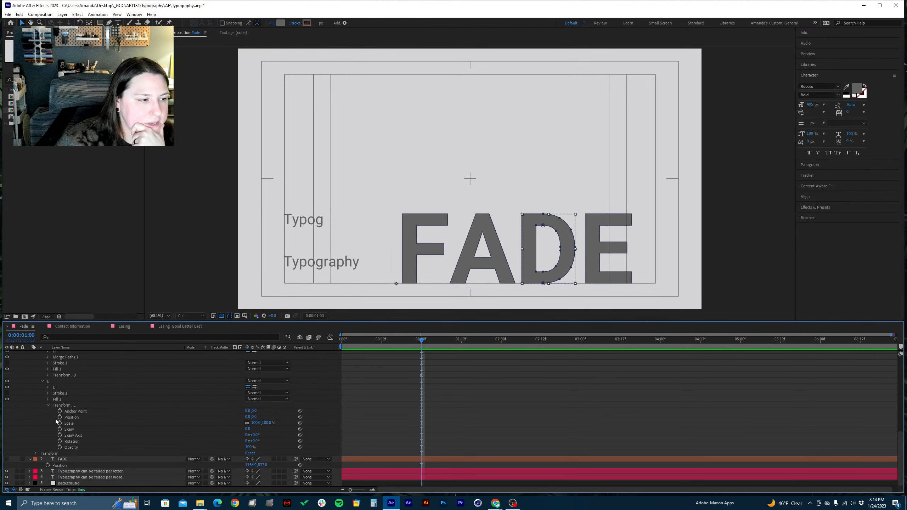
pyautogui.click(59, 418)
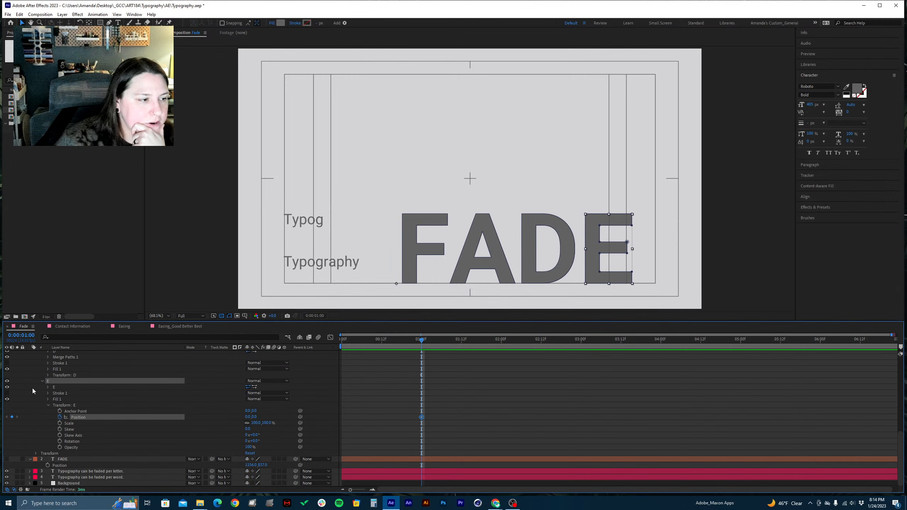
# Maximize the timeline to review the Position keyframes of the letter groups, and restore the panel layout
pyautogui.scroll(4, 32, 389)
pyautogui.scroll(2, 33, 389)
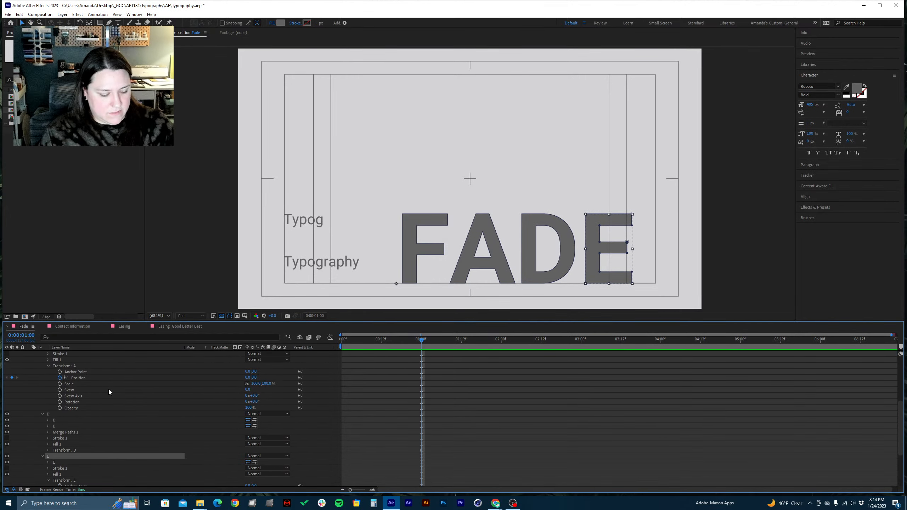
pyautogui.press('`')
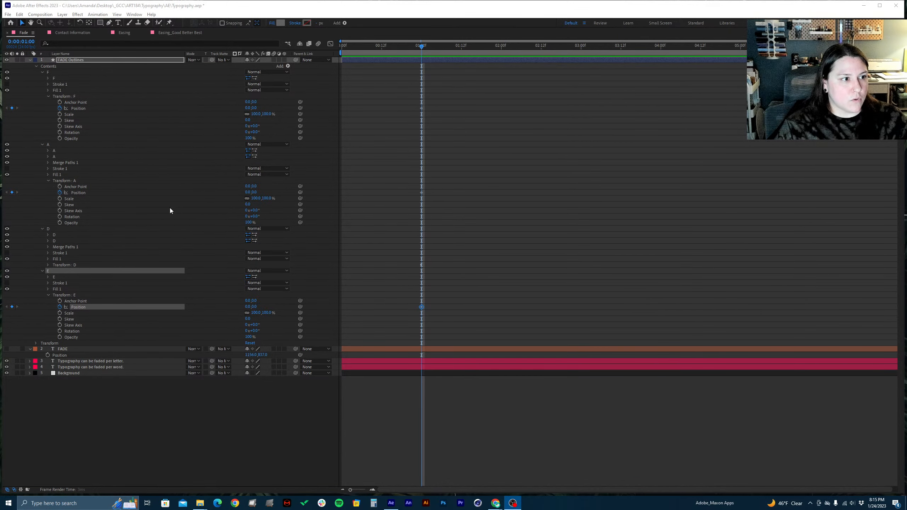
pyautogui.press('`')
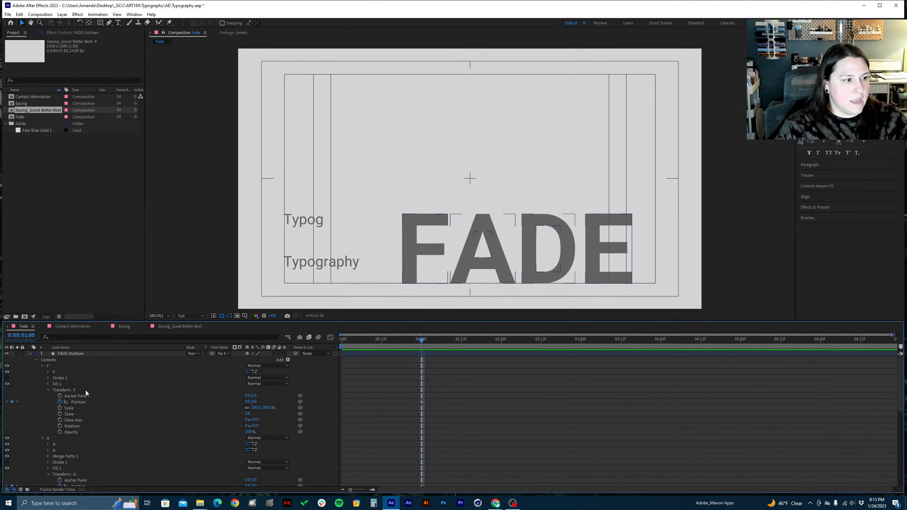
# Show only the keyframed properties of the FADE Outlines layer and save the project
pyautogui.click(86, 353)
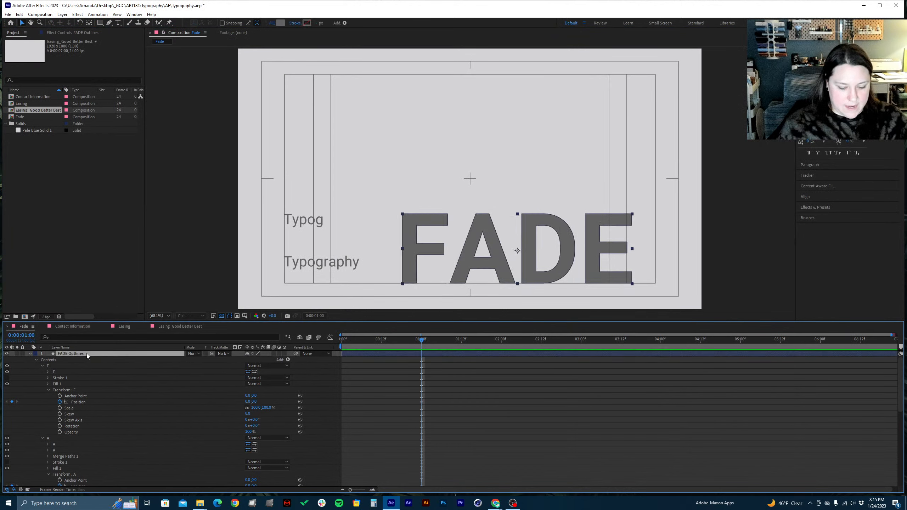
pyautogui.press('u')
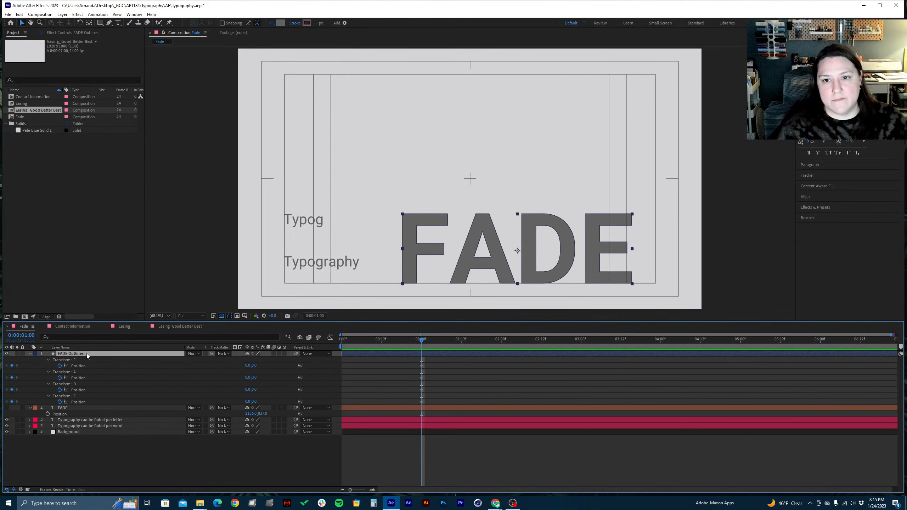
pyautogui.hotkey('ctrl', 's')
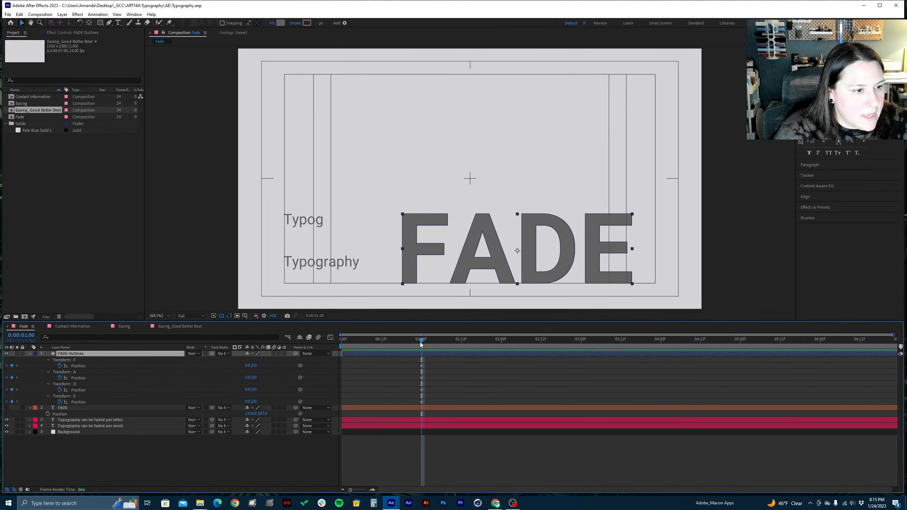
# Move the current time to 0:00:00:06 and set the letter F's Position there to about -716, 0
pyautogui.moveTo(421, 343)
pyautogui.mouseDown()
pyautogui.moveTo(374, 353)
pyautogui.moveTo(434, 343)
pyautogui.moveTo(413, 354)
pyautogui.moveTo(421, 351)
pyautogui.mouseUp()
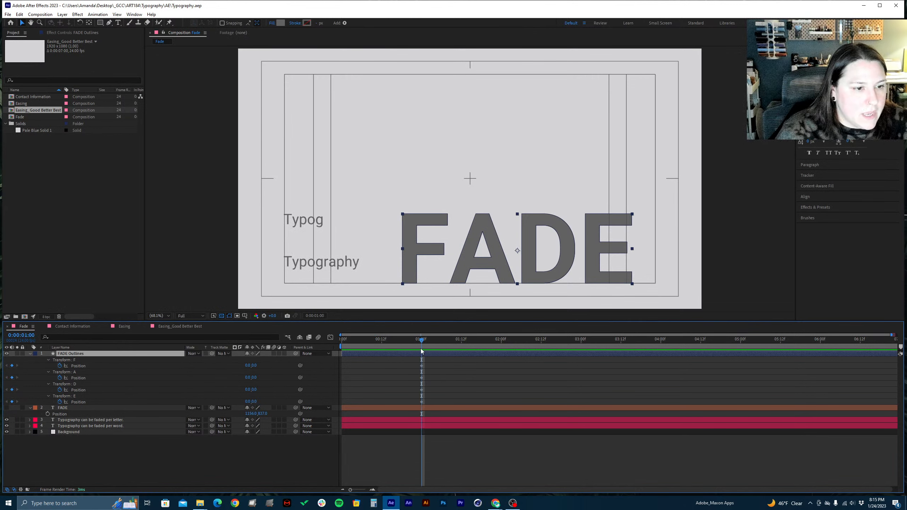
pyautogui.moveTo(421, 351); pyautogui.dragTo(362, 347)
pyautogui.rightClick(370, 363)
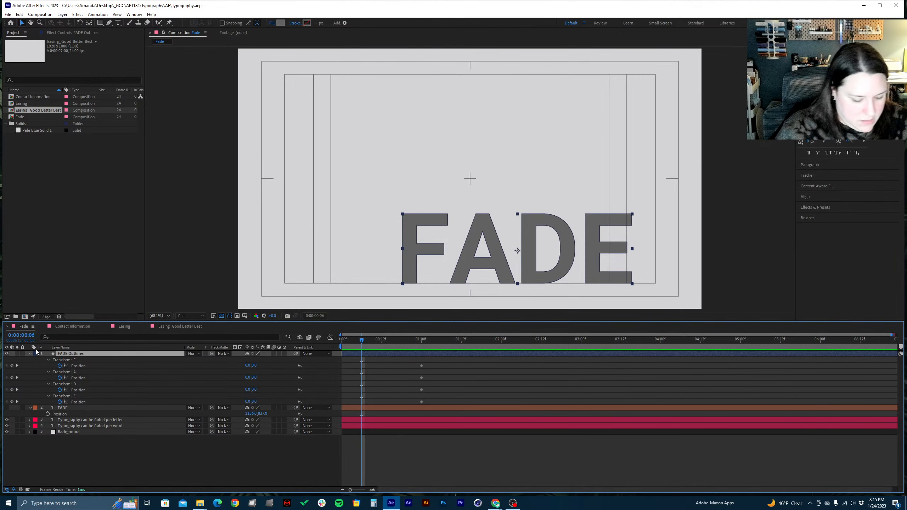
pyautogui.hotkey('ctrl', '1')
pyautogui.moveTo(70, 324); pyautogui.dragTo(138, 310)
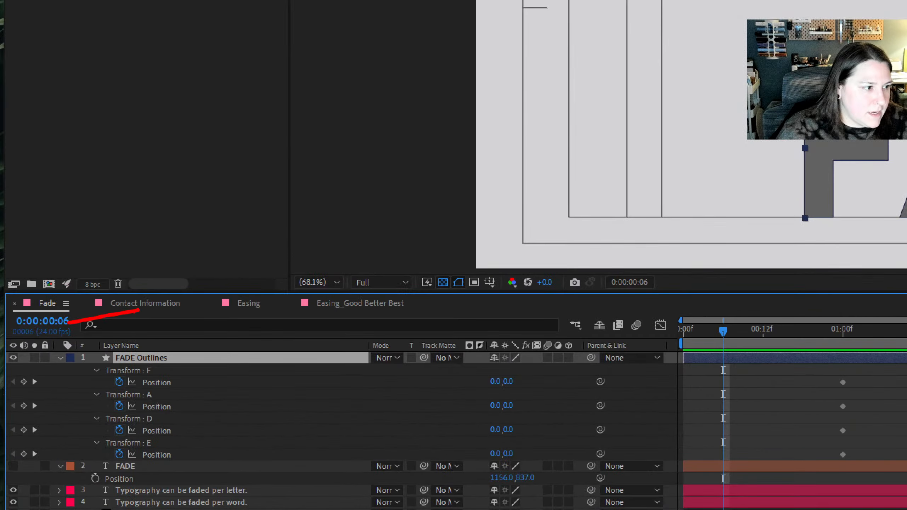
pyautogui.press('Escape')
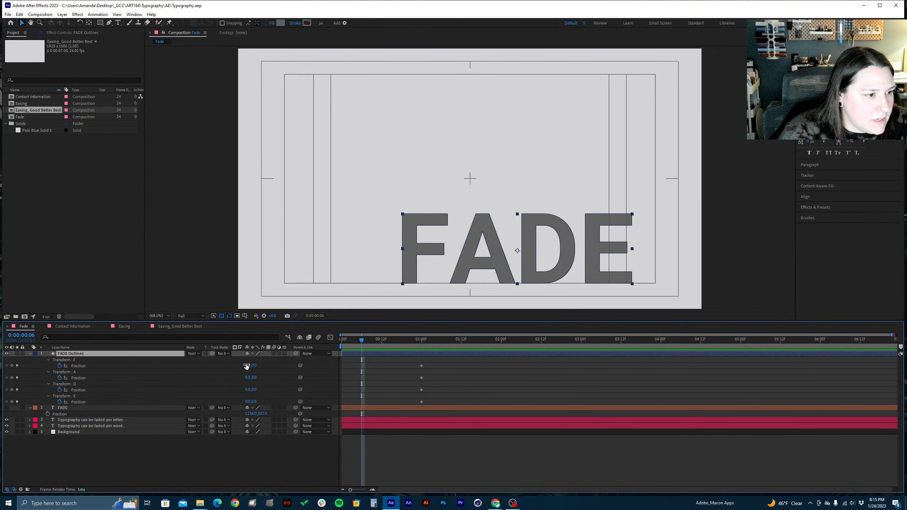
pyautogui.moveTo(247, 366); pyautogui.dragTo(21, 390)
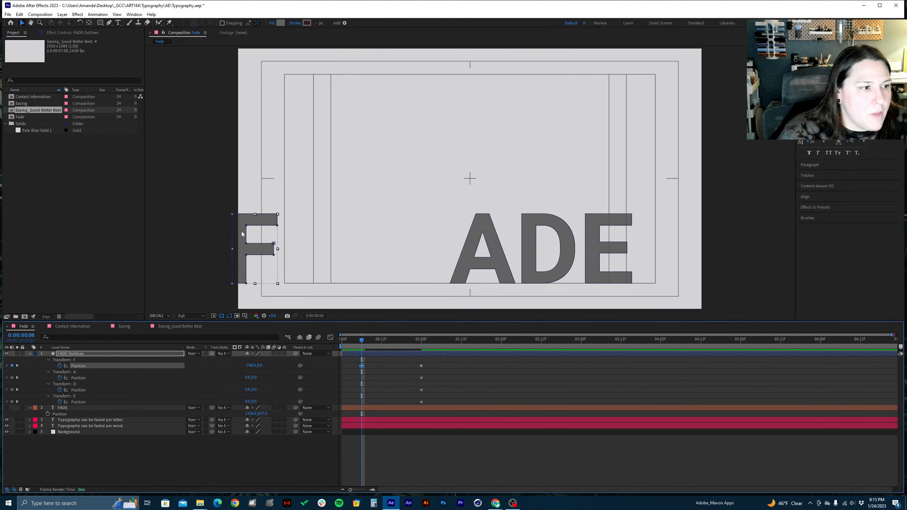
pyautogui.moveTo(255, 366)
pyautogui.mouseDown()
pyautogui.moveTo(264, 366)
pyautogui.moveTo(237, 365)
pyautogui.moveTo(245, 367)
pyautogui.mouseUp()
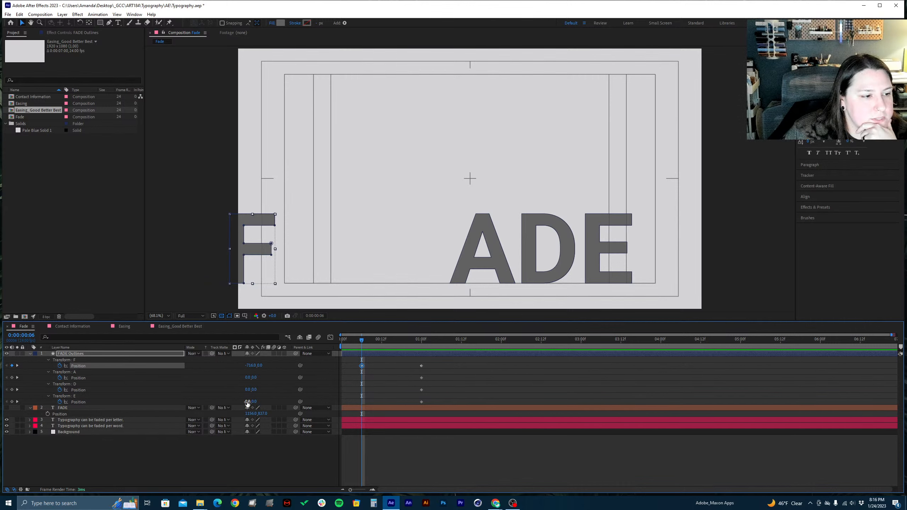
# At 0:00:00:06, set Position x to about 359 for E, 299 for D and 202 for A, and save the project
pyautogui.moveTo(247, 402); pyautogui.dragTo(361, 390)
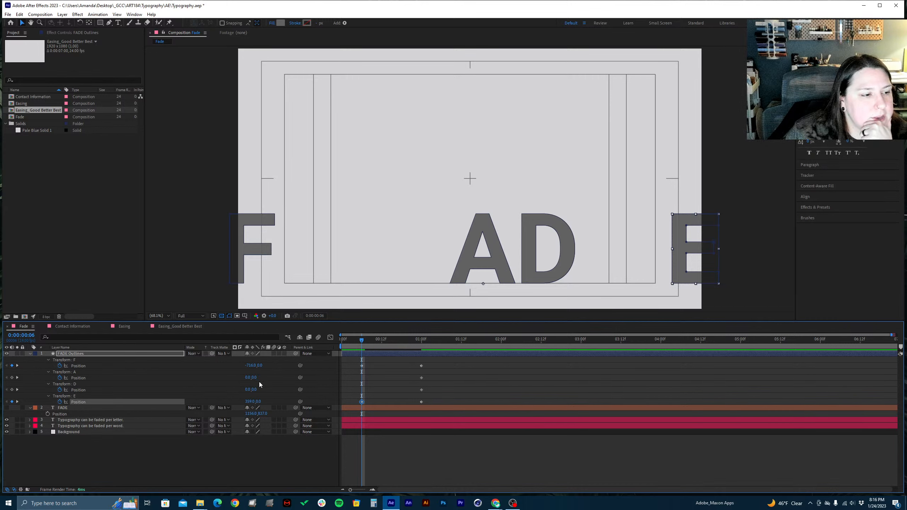
pyautogui.moveTo(248, 390); pyautogui.dragTo(342, 377)
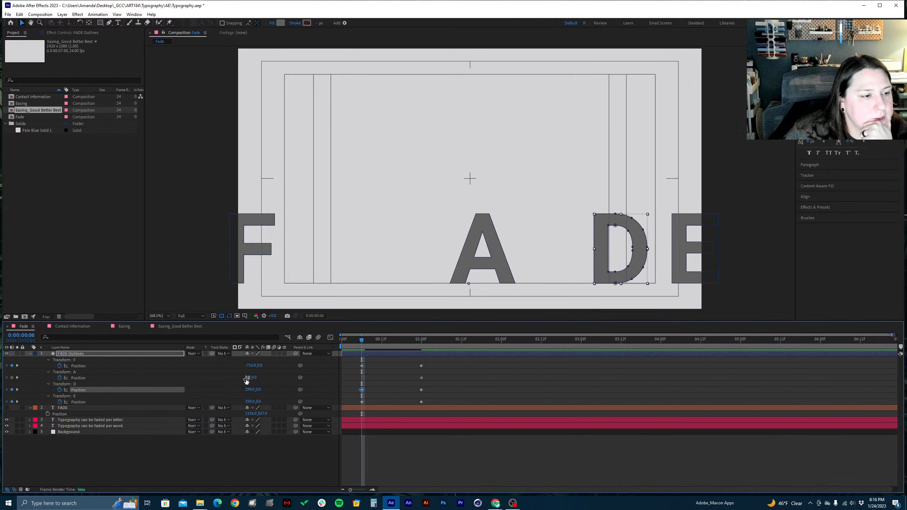
pyautogui.moveTo(246, 378); pyautogui.dragTo(308, 369)
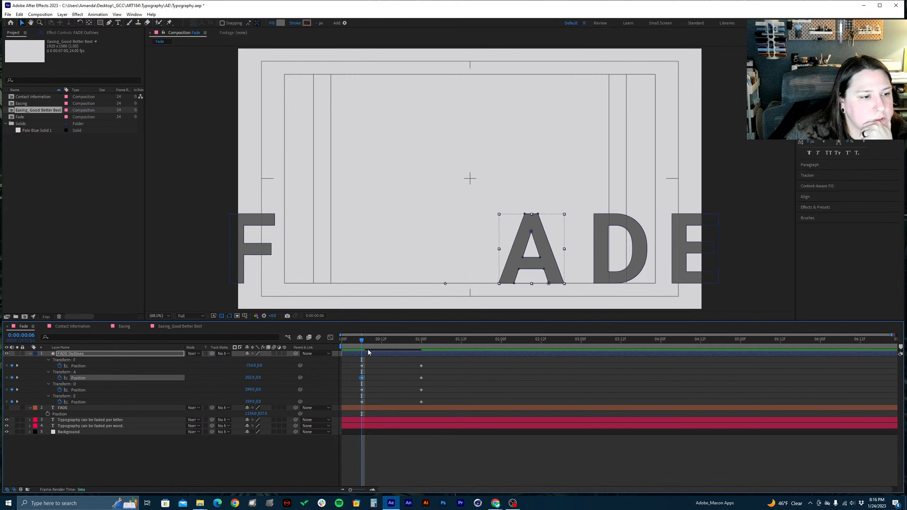
pyautogui.moveTo(361, 341)
pyautogui.mouseDown()
pyautogui.moveTo(334, 346)
pyautogui.moveTo(430, 337)
pyautogui.moveTo(361, 341)
pyautogui.moveTo(363, 353)
pyautogui.mouseUp()
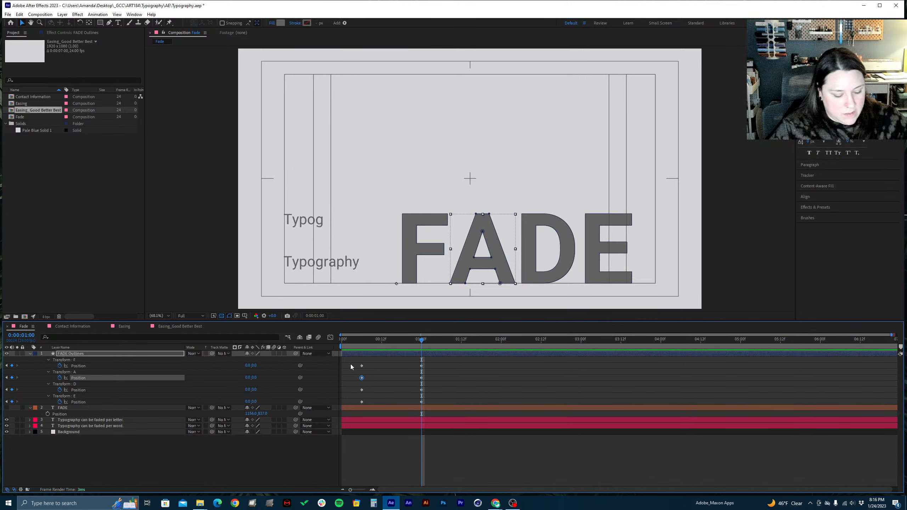
pyautogui.hotkey('ctrl', 's')
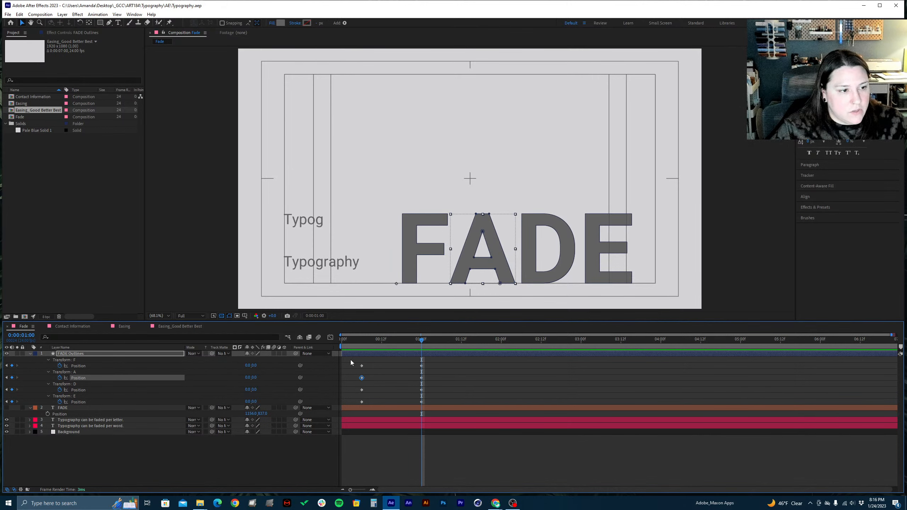
# Reverse the letter animation by moving the spread-out Position keyframes past 0:00:01:00 and the original-position keyframes back to 0:00:00:06
pyautogui.moveTo(350, 361)
pyautogui.mouseDown()
pyautogui.moveTo(373, 400)
pyautogui.moveTo(362, 393)
pyautogui.moveTo(465, 390)
pyautogui.mouseUp()
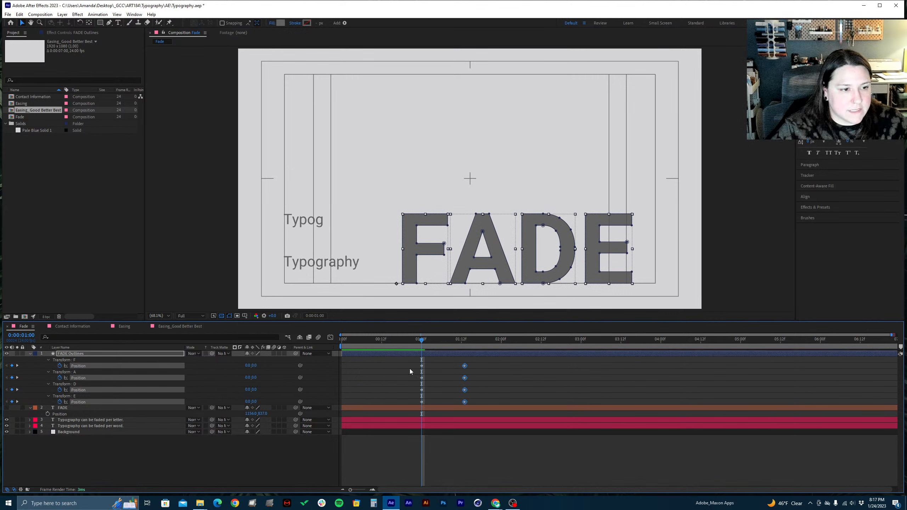
pyautogui.moveTo(368, 342); pyautogui.dragTo(361, 342)
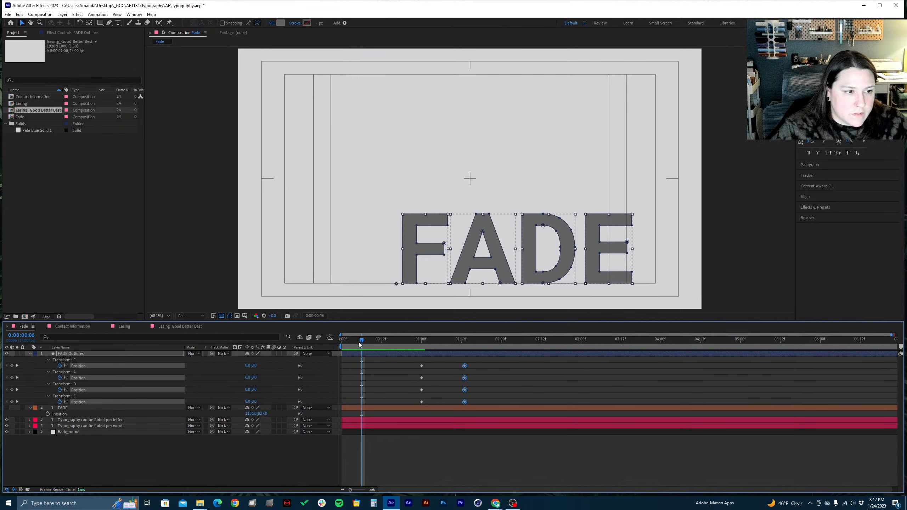
pyautogui.moveTo(405, 360); pyautogui.dragTo(362, 384)
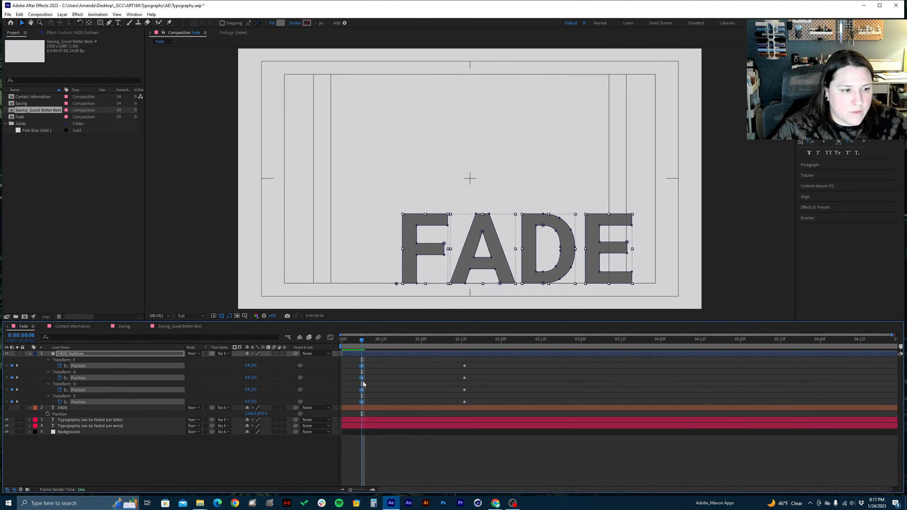
# Move the four spread-out Position keyframes to 0:00:00:18 and preview the animation from the start
pyautogui.click(401, 340)
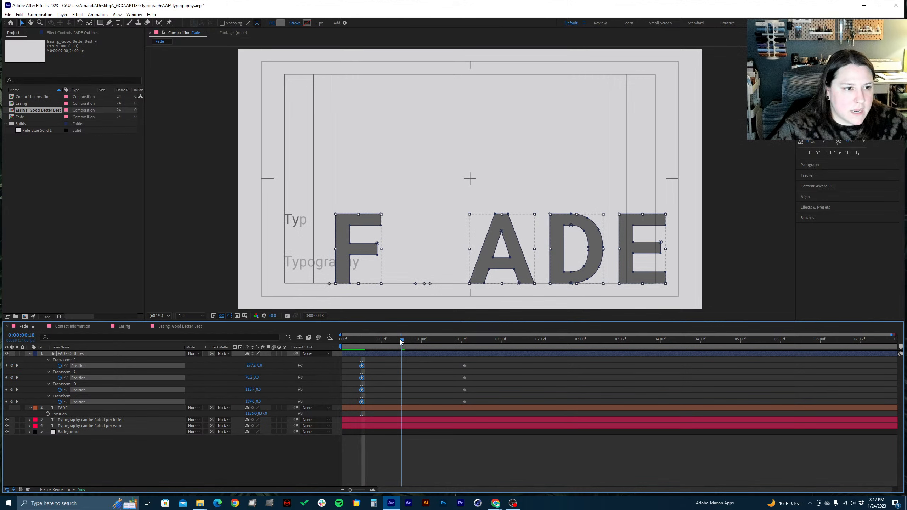
pyautogui.moveTo(401, 340); pyautogui.dragTo(403, 340)
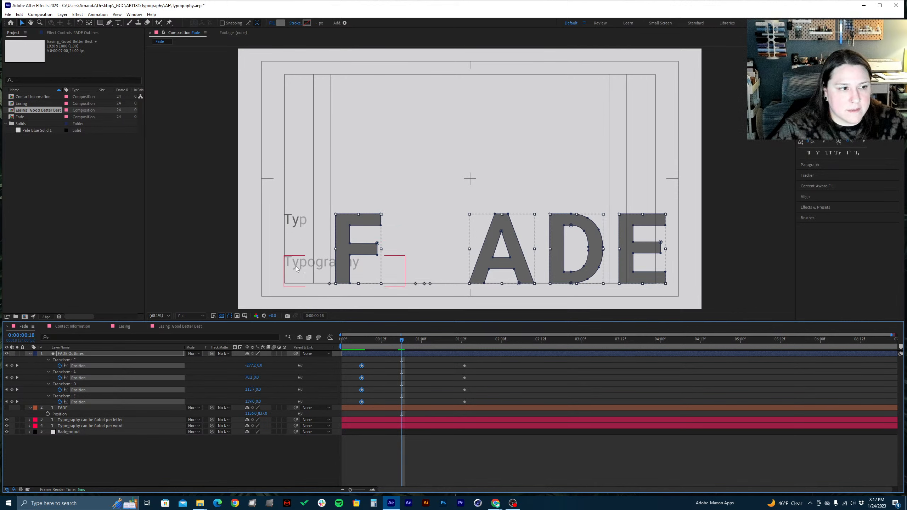
pyautogui.moveTo(428, 360); pyautogui.dragTo(401, 391)
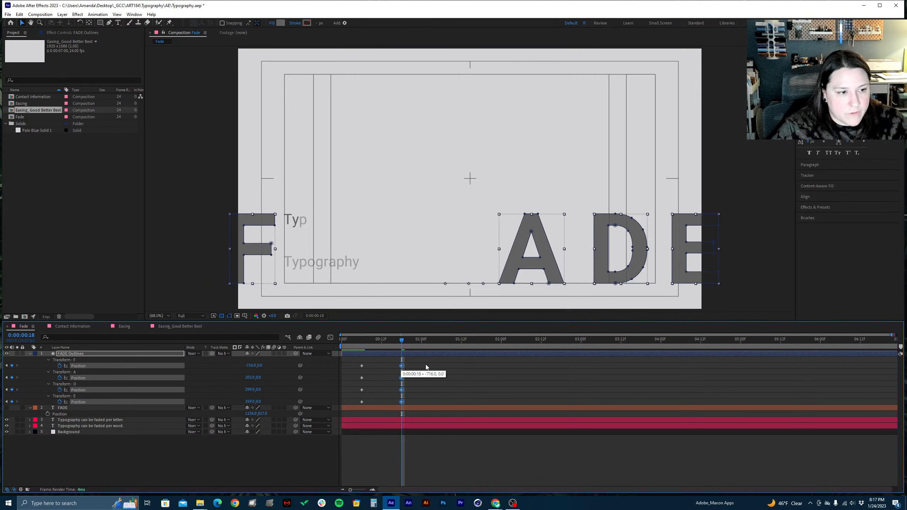
pyautogui.moveTo(425, 365); pyautogui.dragTo(333, 343)
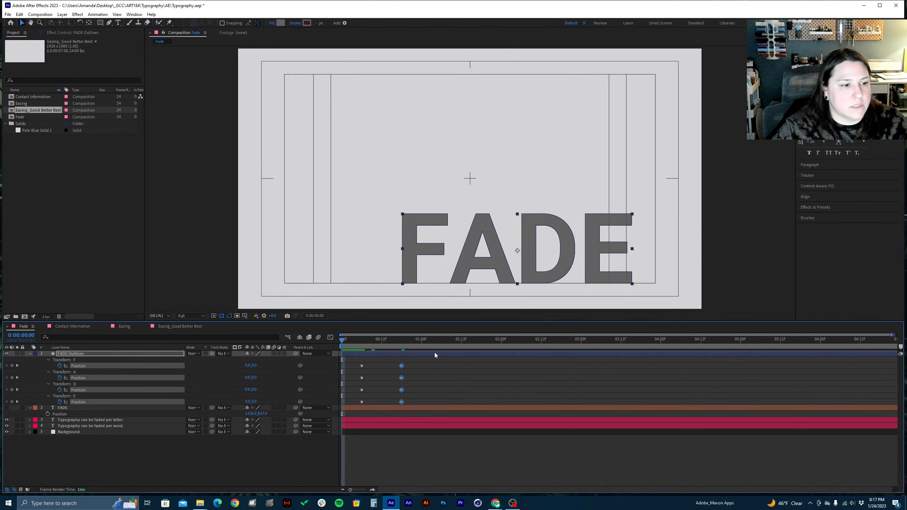
pyautogui.press('space')
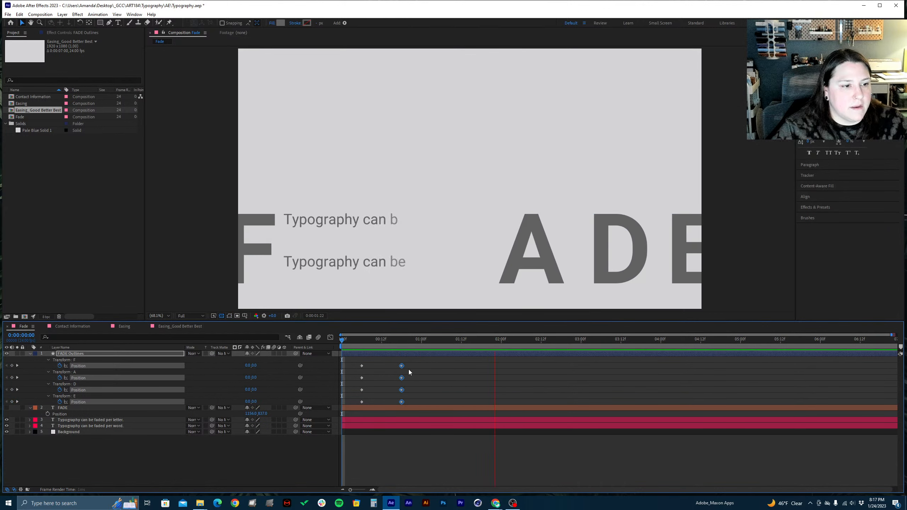
pyautogui.press('space')
# Move the four spread-out Position keyframes to 0:00:01:00, preview the animation from the start and save the project
pyautogui.click(422, 341)
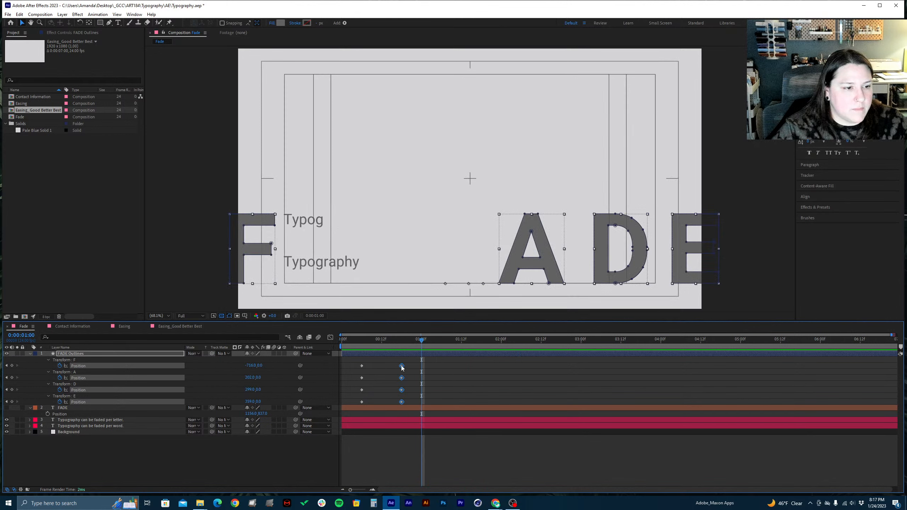
pyautogui.moveTo(401, 365); pyautogui.dragTo(421, 374)
pyautogui.moveTo(363, 337); pyautogui.dragTo(334, 346)
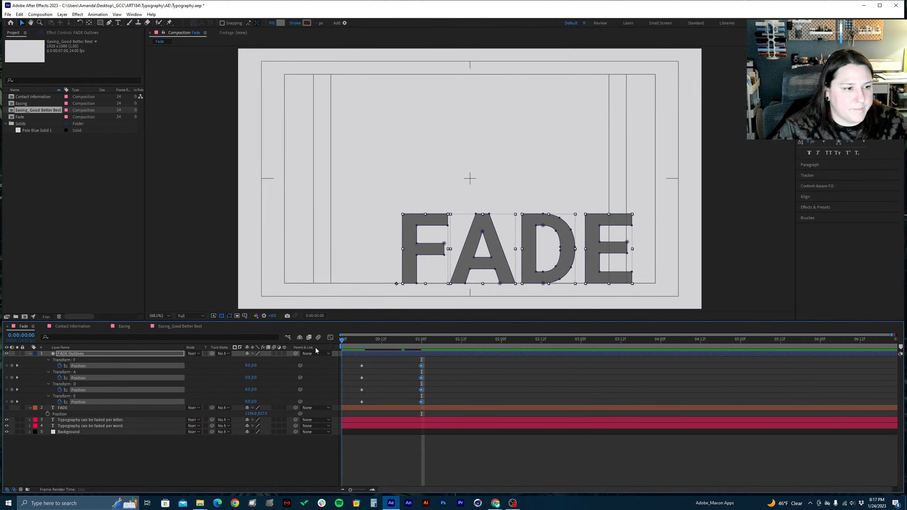
pyautogui.press('space')
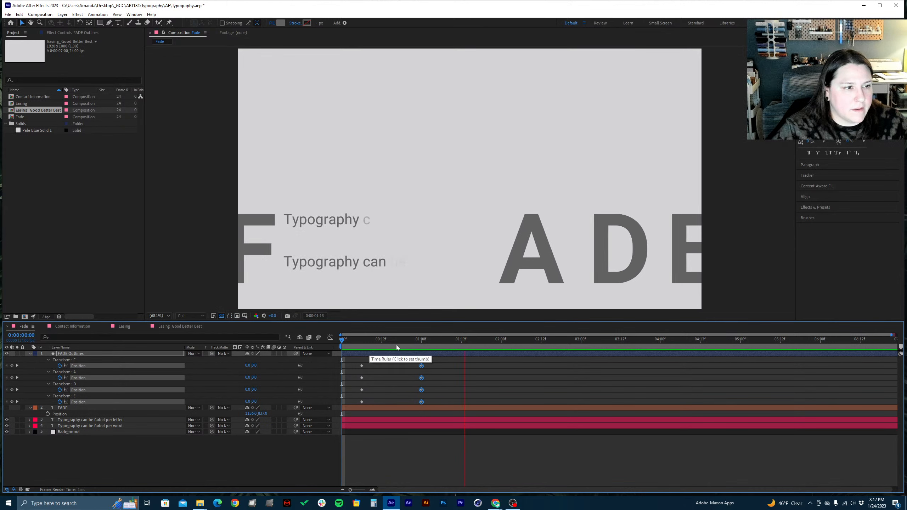
pyautogui.press('space')
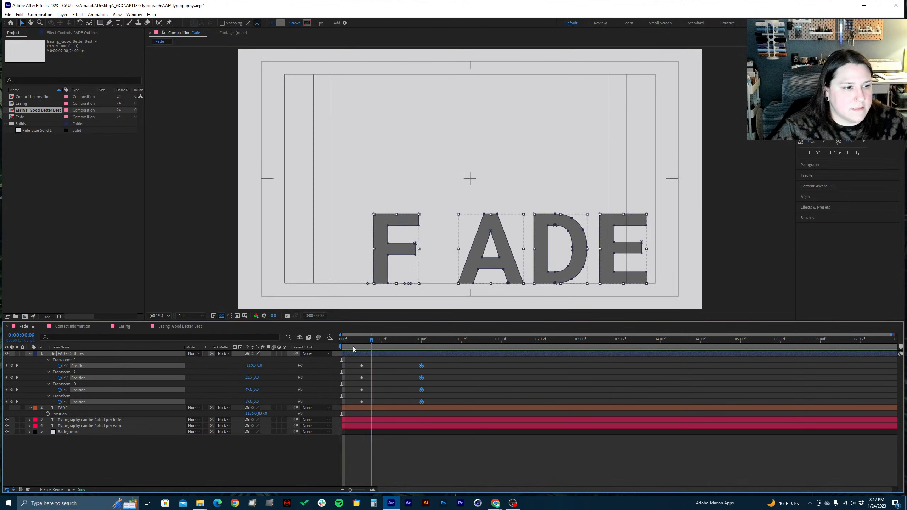
pyautogui.press('space')
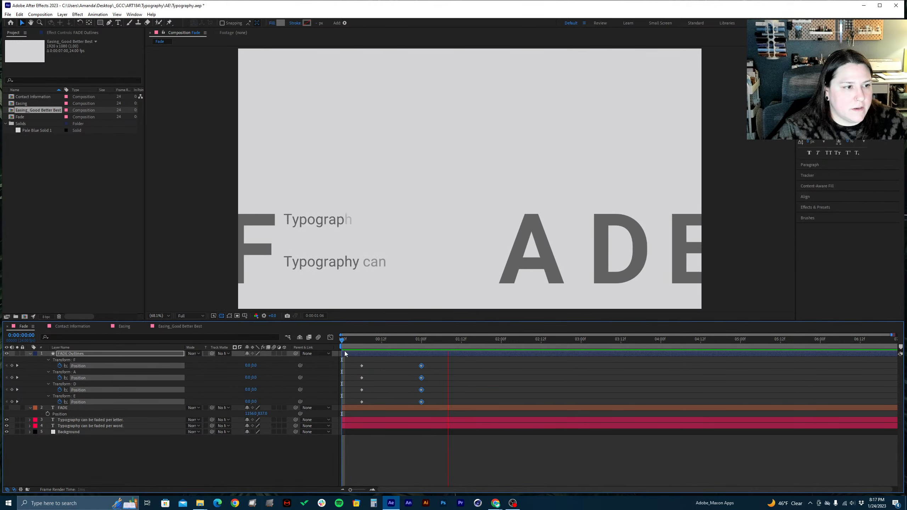
pyautogui.press('space')
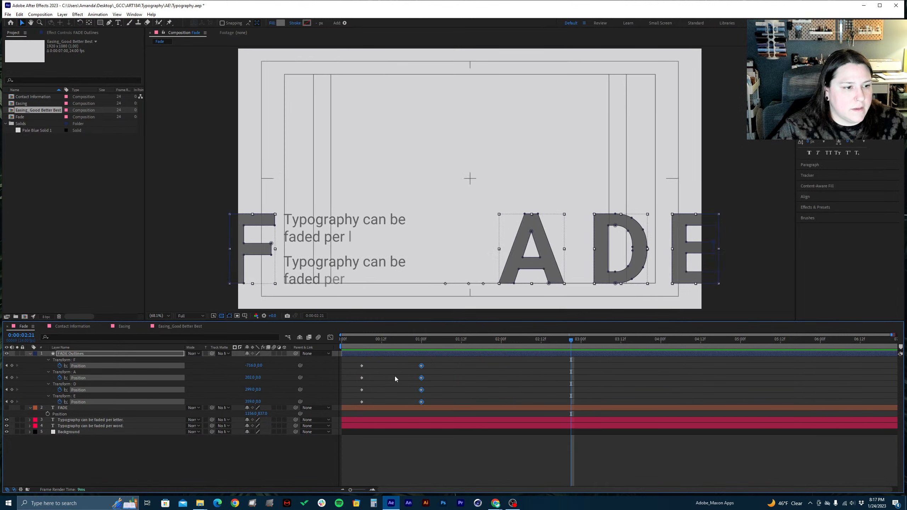
pyautogui.hotkey('ctrl', 's')
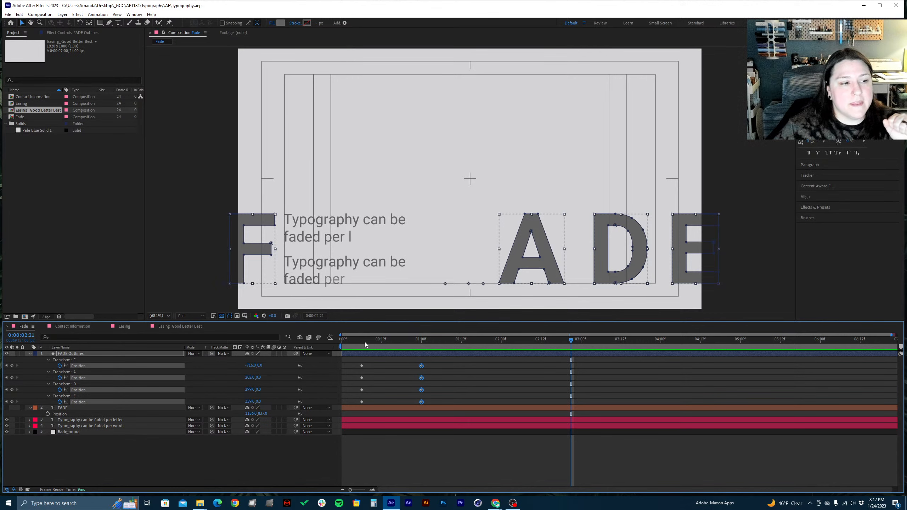
# Return the current time to 0:00:00:06 and select only the letter A's two Position keyframes
pyautogui.moveTo(365, 342); pyautogui.dragTo(363, 344)
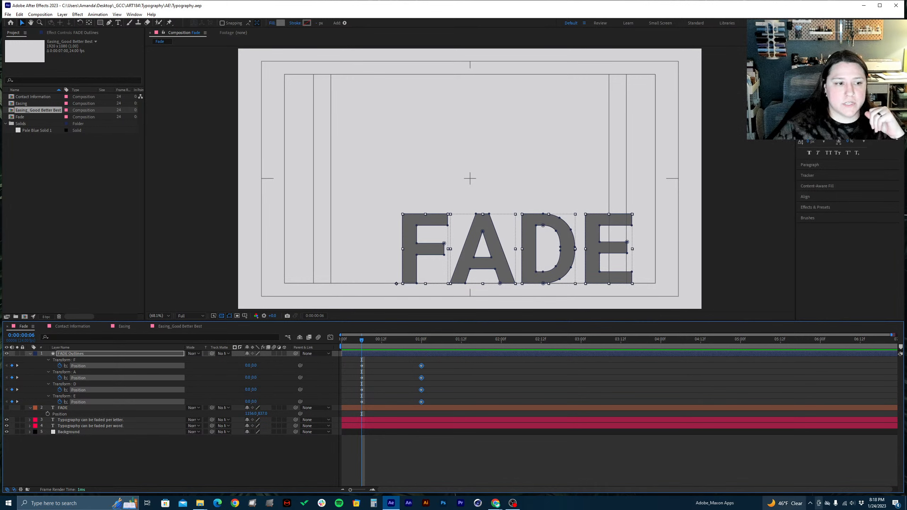
pyautogui.click(445, 450)
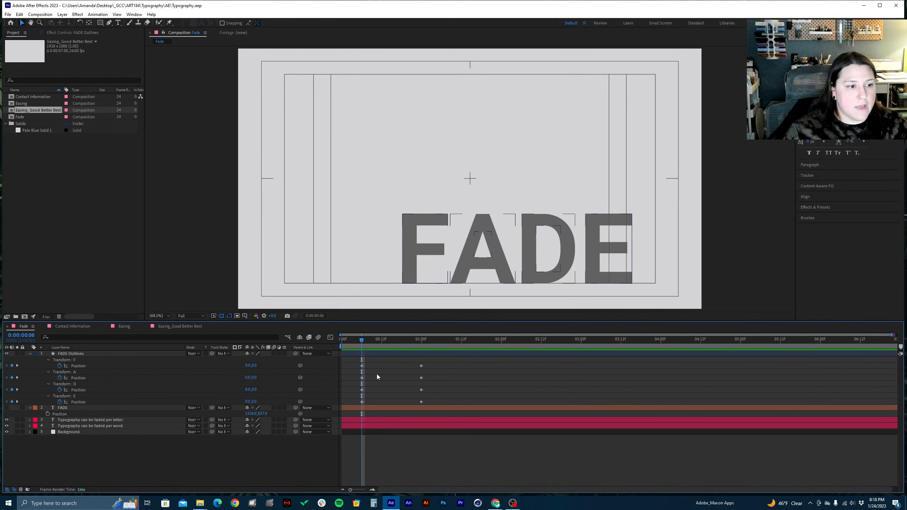
pyautogui.moveTo(359, 375); pyautogui.dragTo(429, 380)
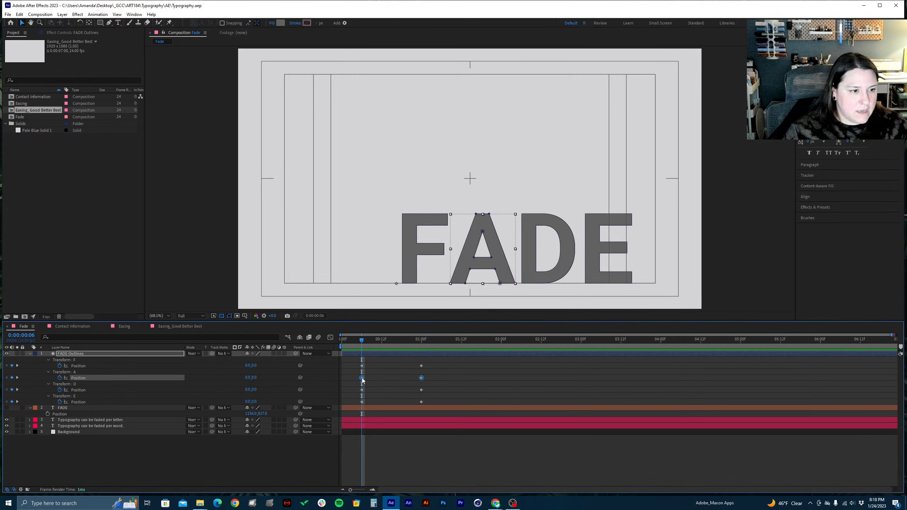
pyautogui.moveTo(362, 378)
pyautogui.mouseDown()
pyautogui.moveTo(377, 378)
pyautogui.moveTo(361, 381)
pyautogui.mouseUp()
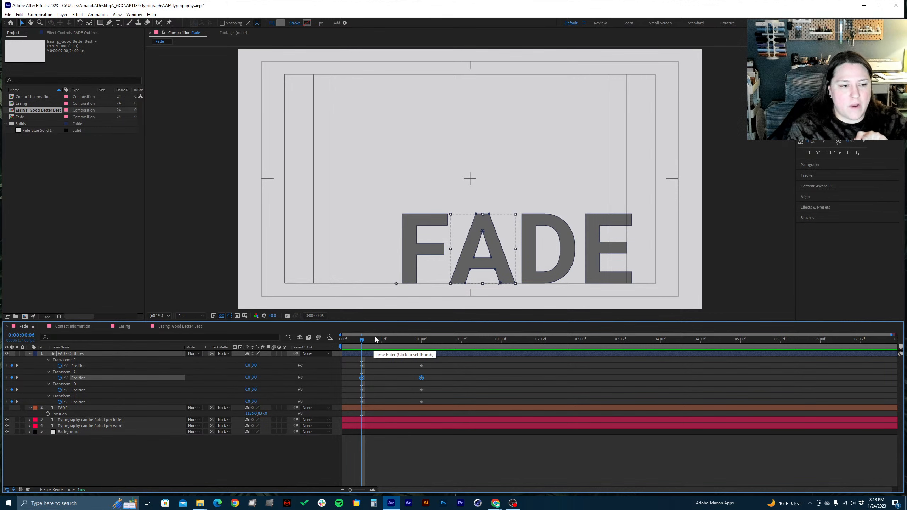
# Shift the letter A's two Position keyframes together so that the first one sits at 0:00:00:10
pyautogui.click(362, 490)
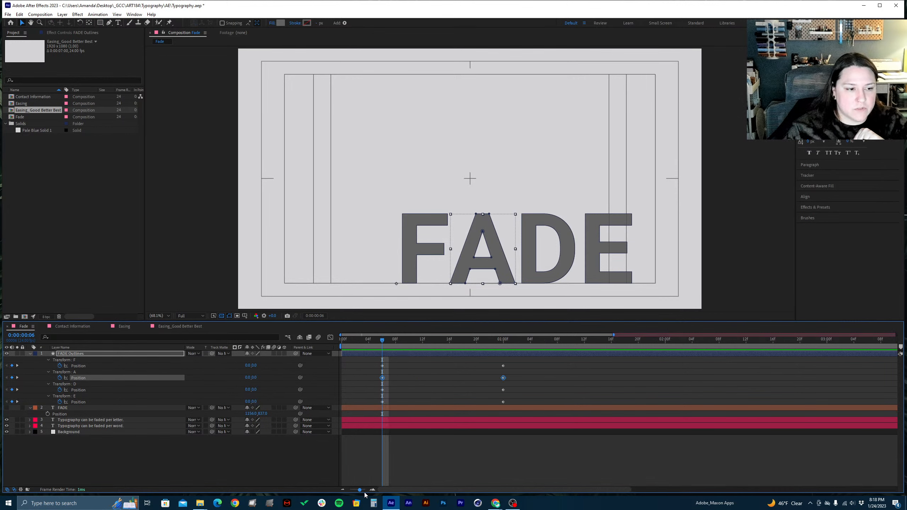
pyautogui.moveTo(389, 496); pyautogui.dragTo(329, 489)
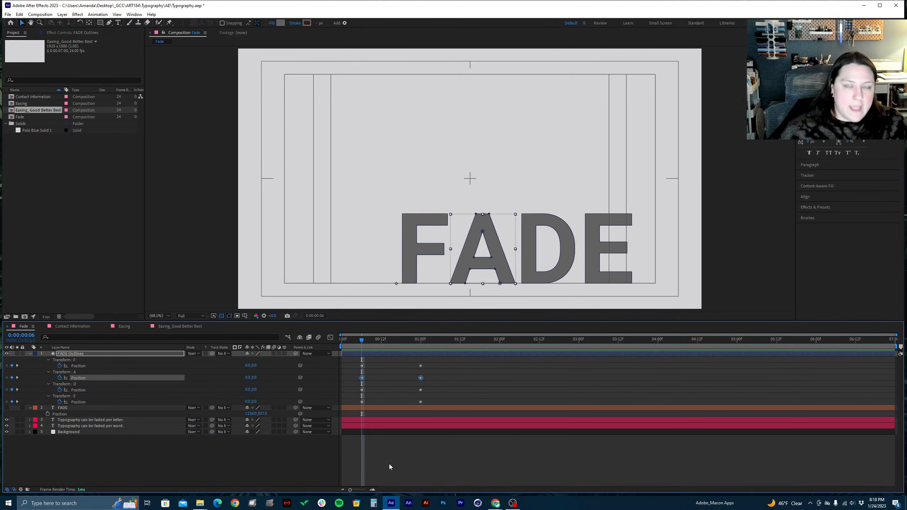
pyautogui.press('pagedown')
pyautogui.press('pagedown')
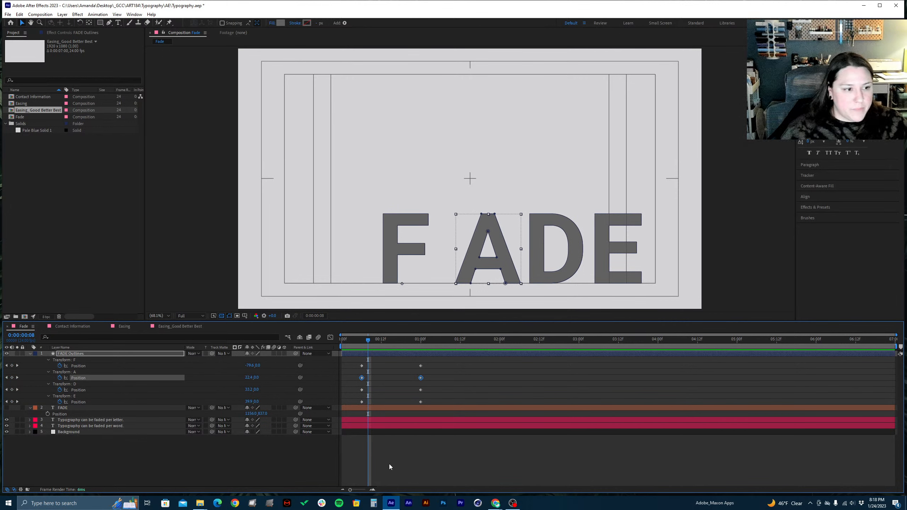
pyautogui.press('pageup')
pyautogui.press('pageup')
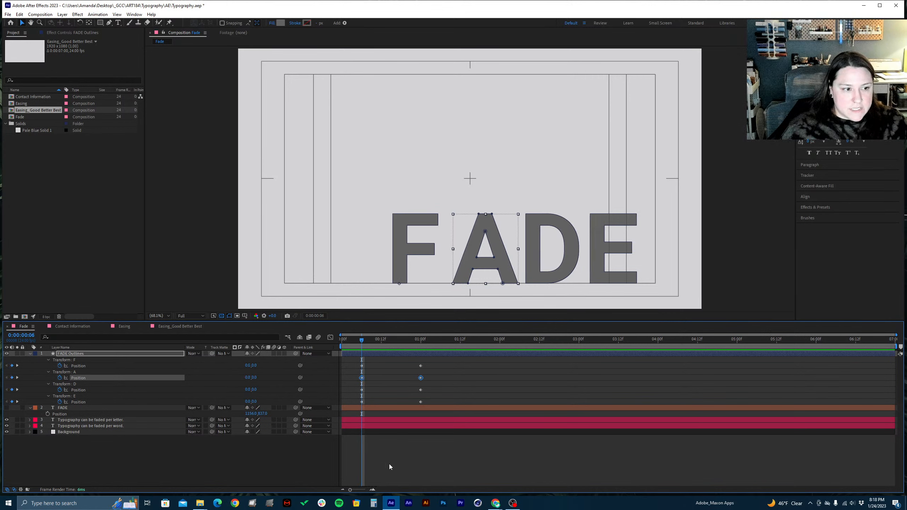
pyautogui.press('pagedown')
pyautogui.press('pagedown')
pyautogui.press('pagedown')
pyautogui.press('pagedown')
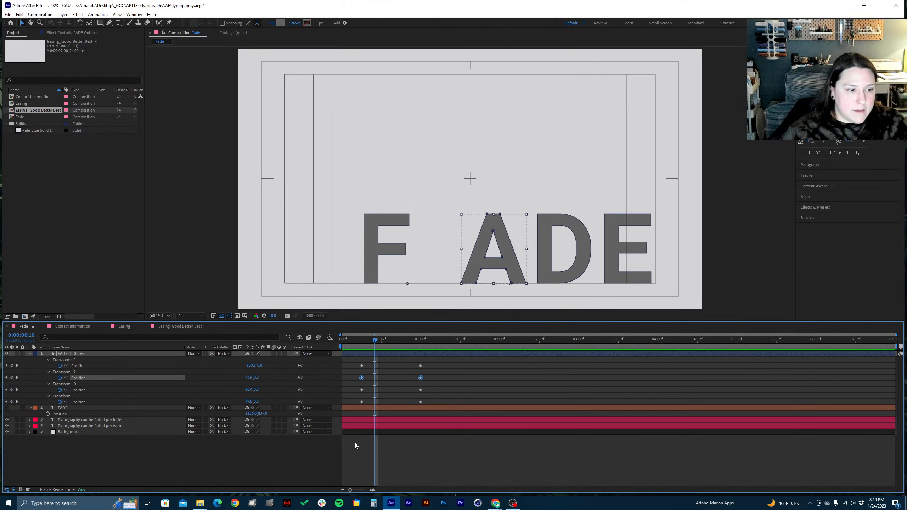
pyautogui.moveTo(355, 378); pyautogui.dragTo(377, 378)
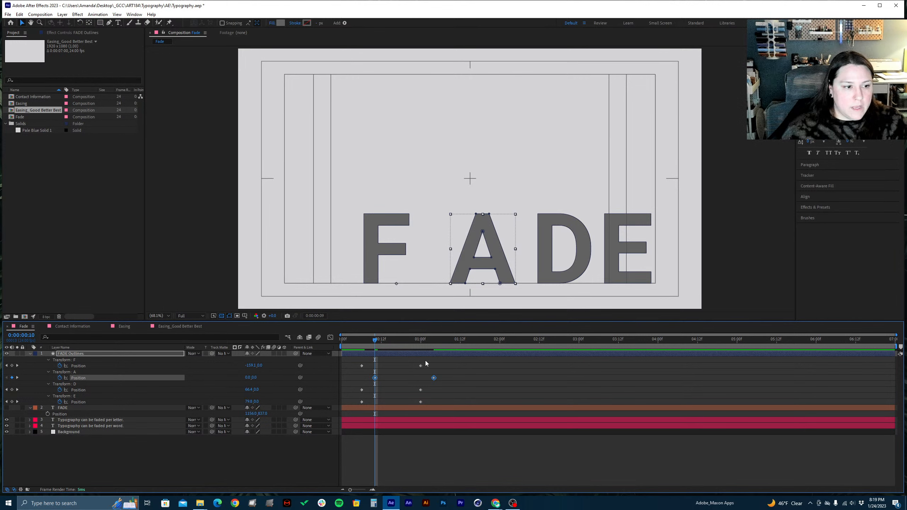
# Shift the letter D's two Position keyframes together so that the first one sits at 0:00:00:08
pyautogui.press('pageup')
pyautogui.press('pageup')
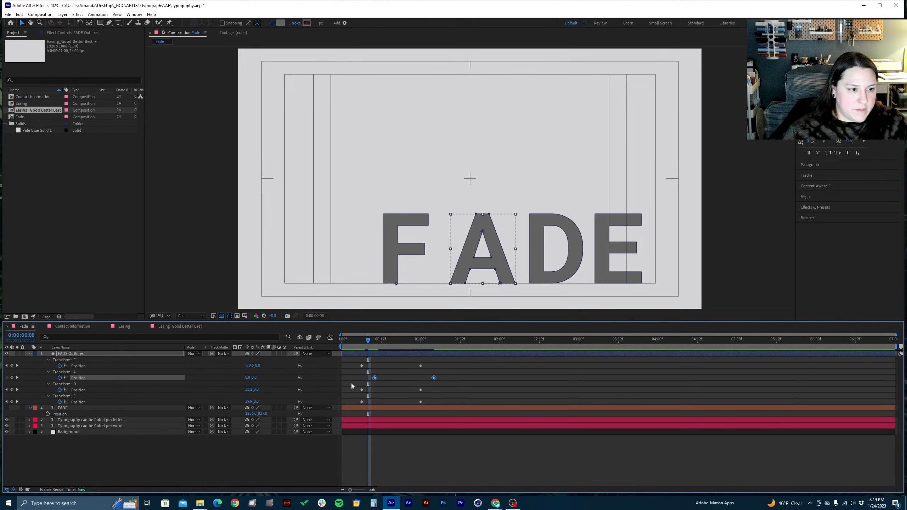
pyautogui.moveTo(351, 384); pyautogui.dragTo(427, 392)
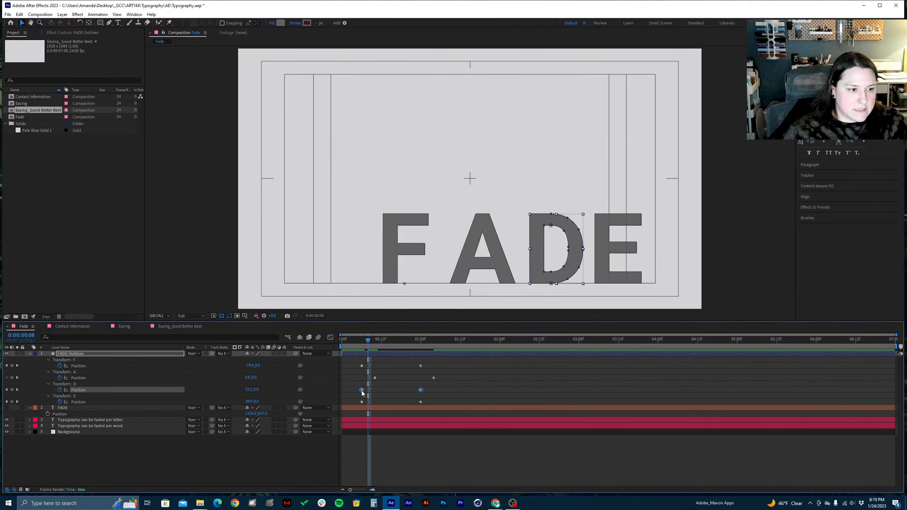
pyautogui.moveTo(362, 391); pyautogui.dragTo(368, 391)
# Preview the staggered letter animation twice from the start of the Fade composition
pyautogui.press('Home')
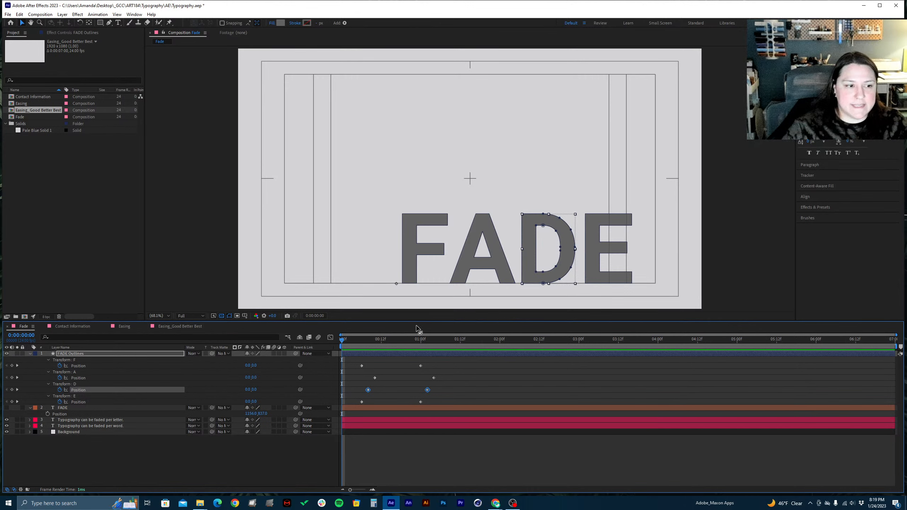
pyautogui.press('space')
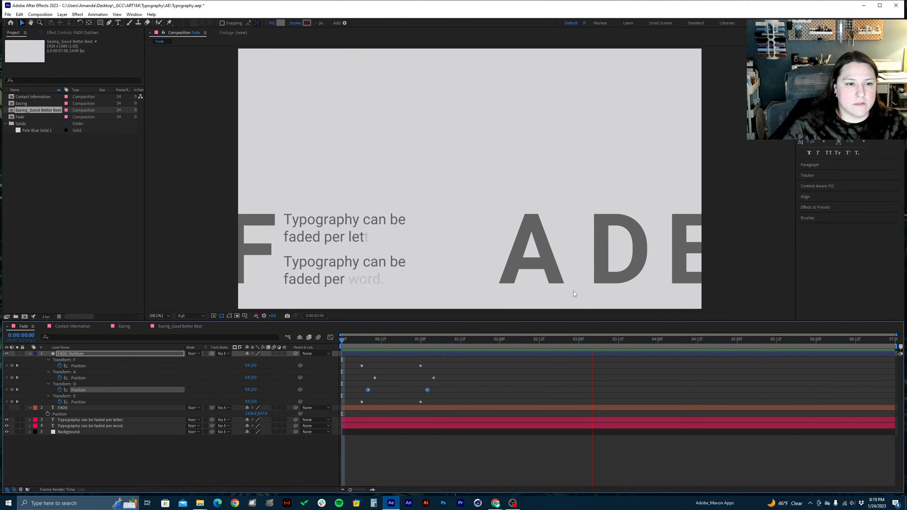
pyautogui.click(398, 344)
pyautogui.moveTo(392, 347); pyautogui.dragTo(343, 346)
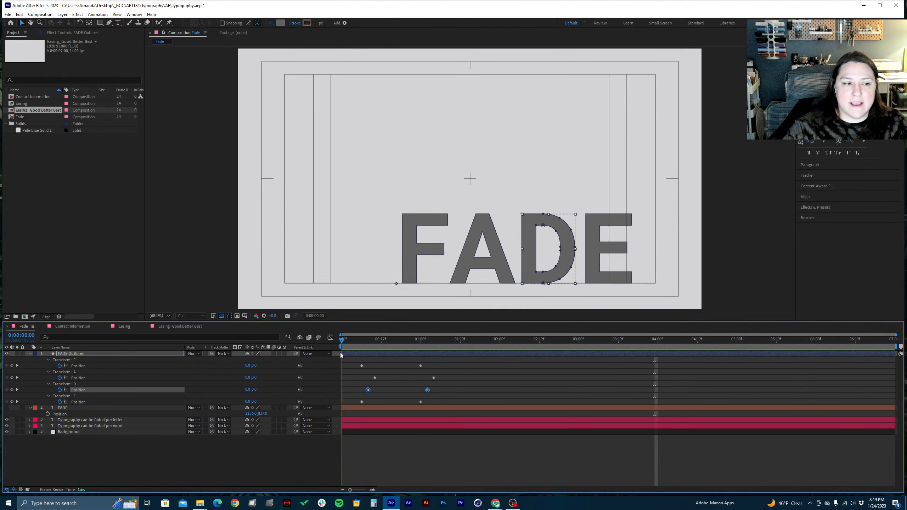
pyautogui.press('space')
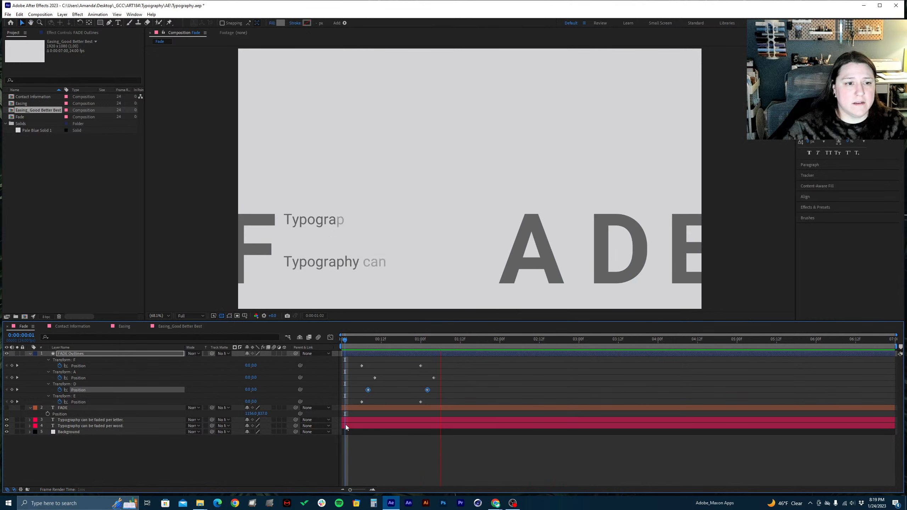
pyautogui.press('space')
# Undo the timing shifts of the letters D and A and deselect the keyframes
pyautogui.hotkey('ctrl', 'z')
pyautogui.hotkey('ctrl', 'z')
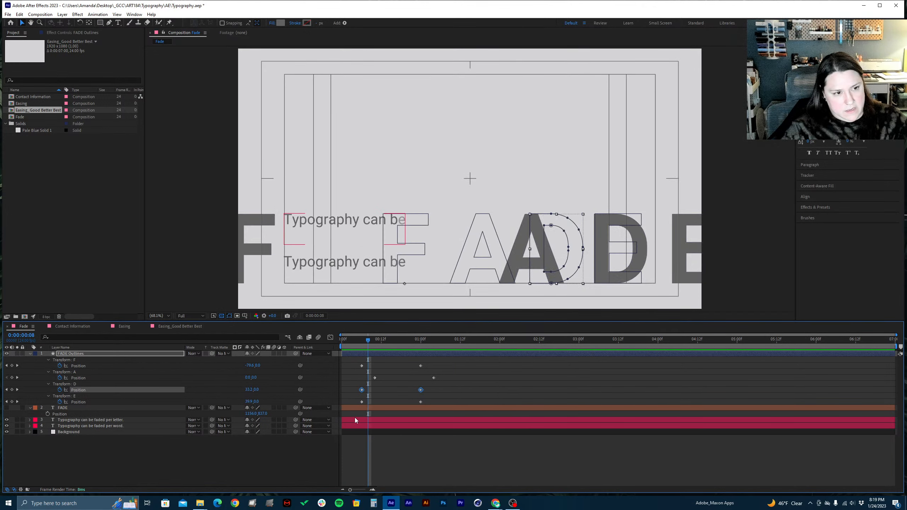
pyautogui.click(454, 389)
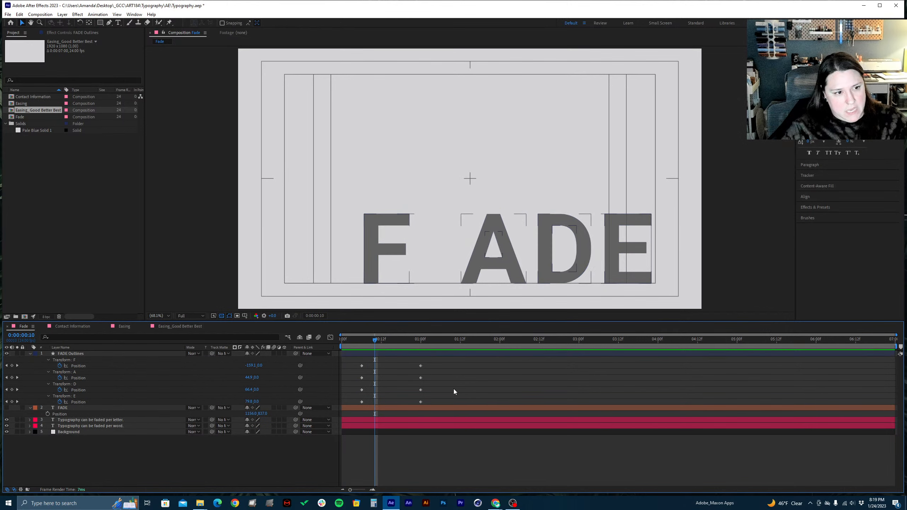
# Save the project and show the Position curves of all four letters F, A, D and E in the Graph Editor
pyautogui.hotkey('ctrl', 's')
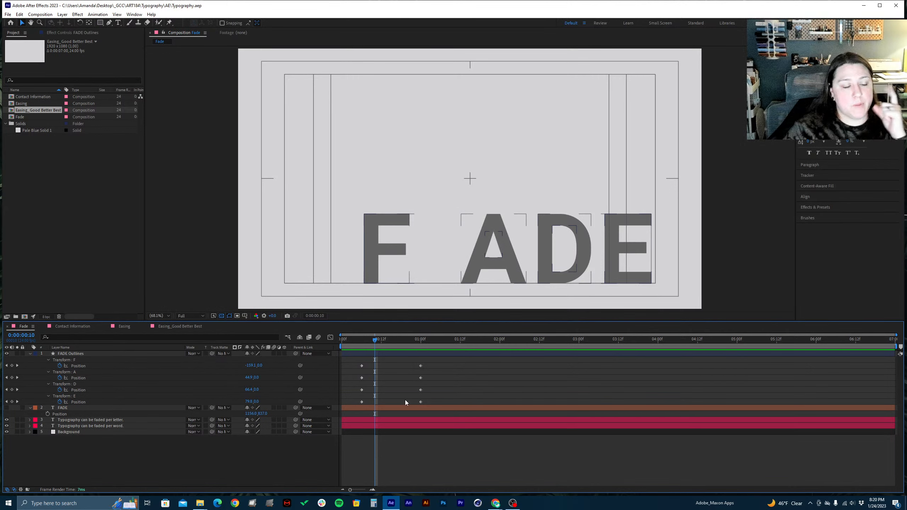
pyautogui.hotkey('alt', 'Tab')
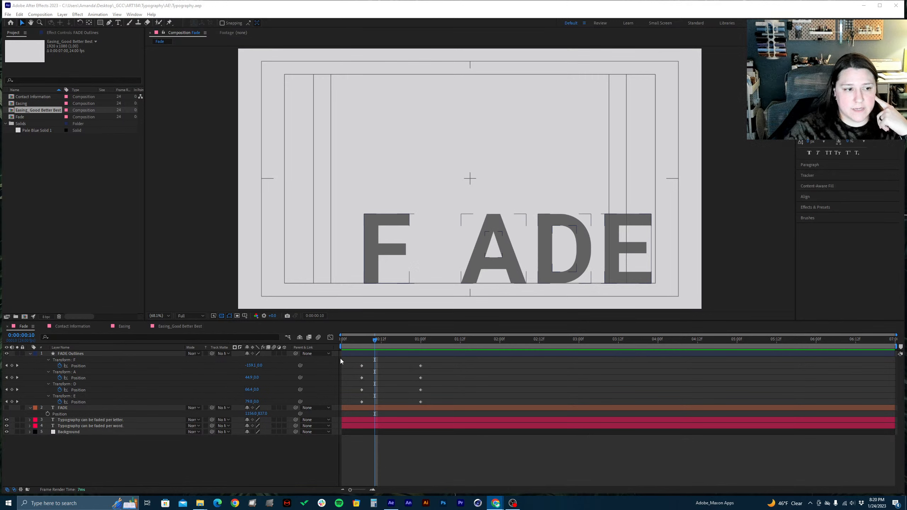
pyautogui.moveTo(340, 359); pyautogui.dragTo(444, 403)
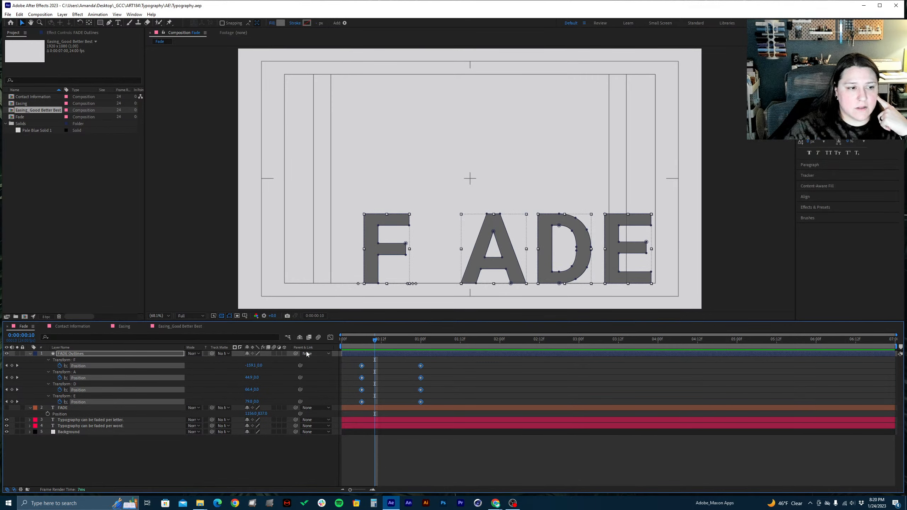
pyautogui.click(330, 338)
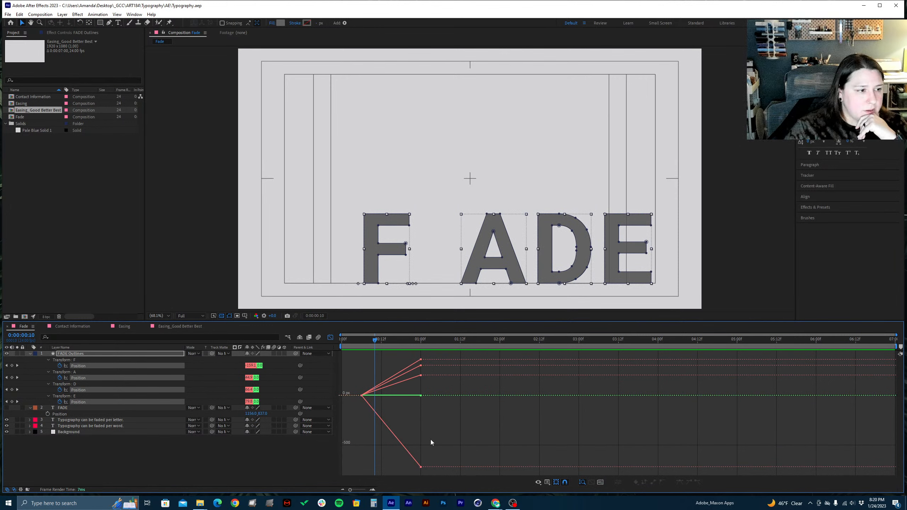
pyautogui.click(87, 467)
pyautogui.click(86, 366)
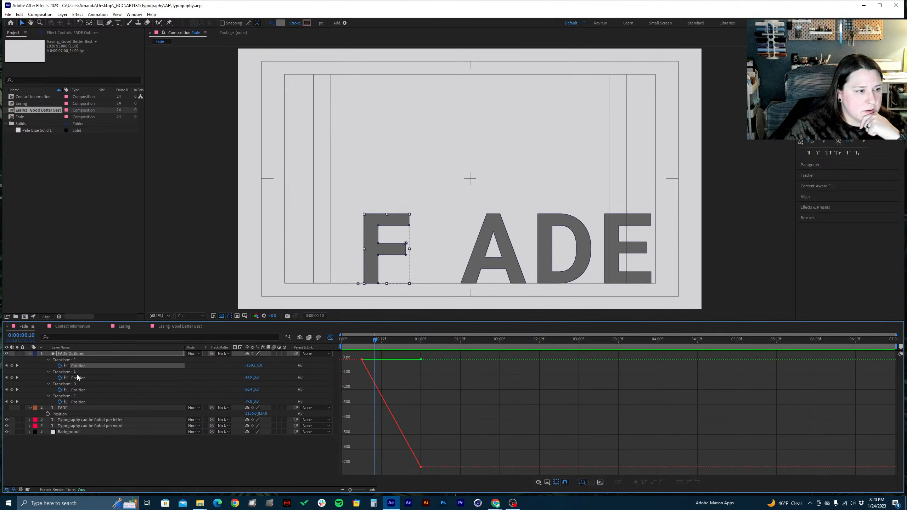
pyautogui.keyDown('shift'); pyautogui.click(85, 379); pyautogui.keyUp('shift')
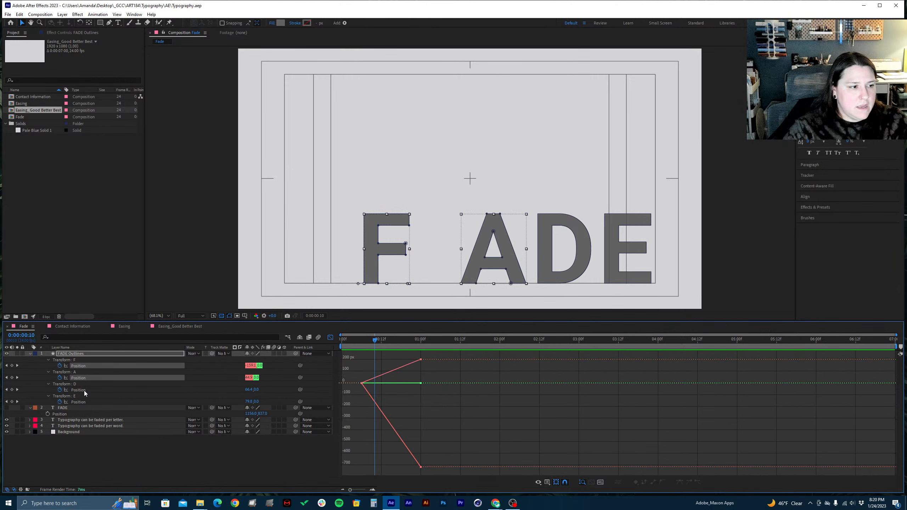
pyautogui.keyDown('shift'); pyautogui.click(84, 391); pyautogui.keyUp('shift')
pyautogui.keyDown('shift'); pyautogui.click(83, 402); pyautogui.keyUp('shift')
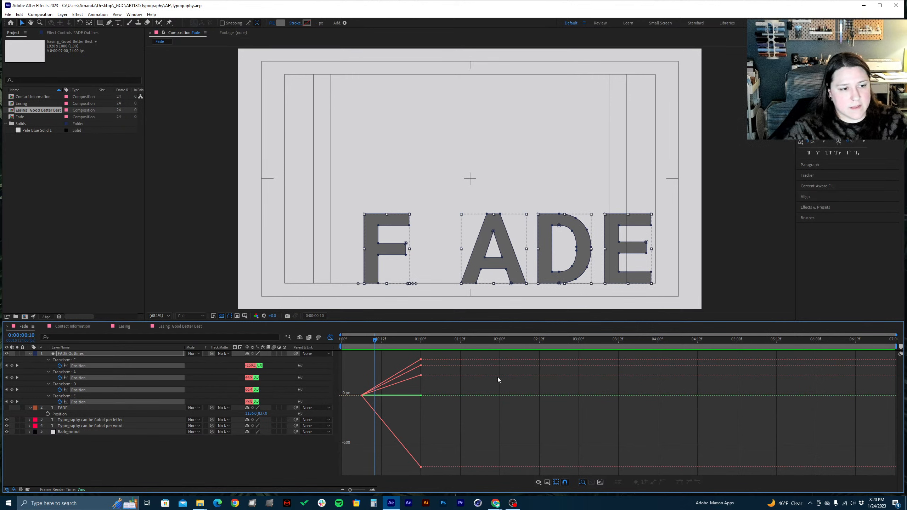
# Apply Easy Ease to all the Position keyframes of the four letters in the Graph Editor
pyautogui.moveTo(349, 354); pyautogui.dragTo(473, 476)
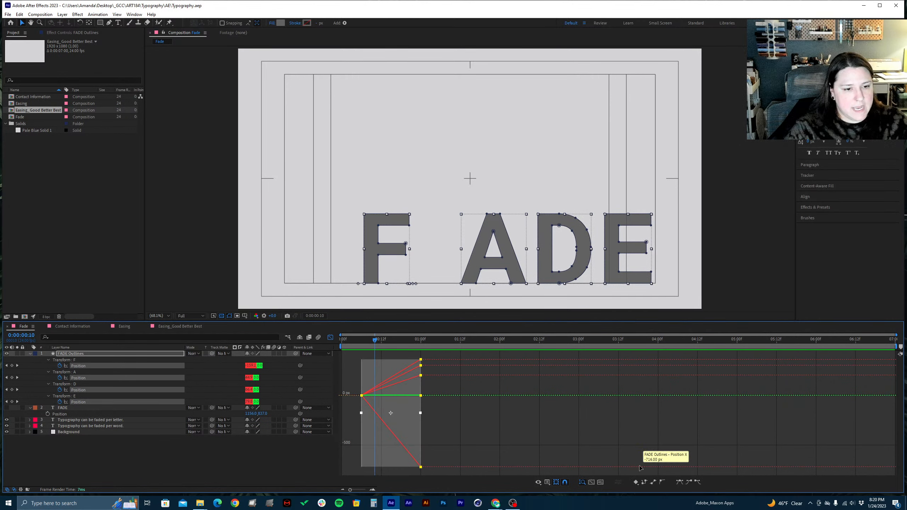
pyautogui.click(680, 483)
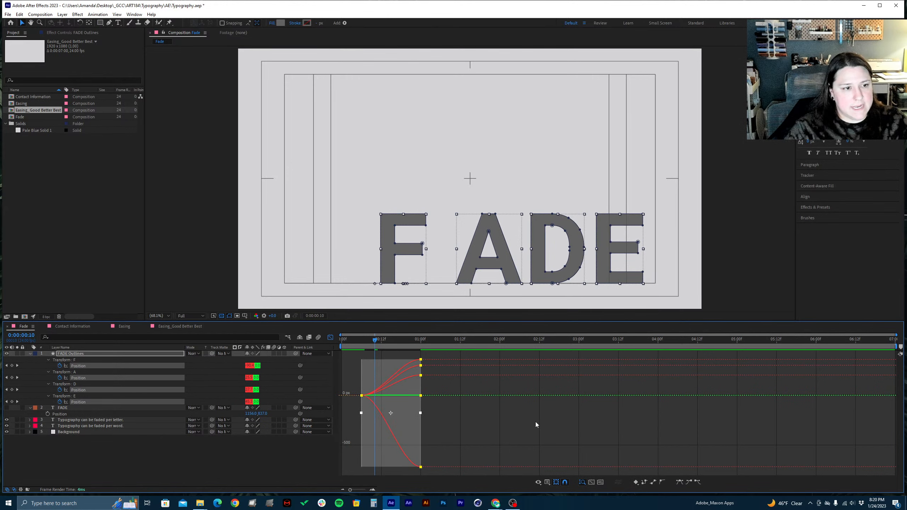
pyautogui.click(447, 423)
# Save the project, leave the Graph Editor and reselect all eight Position keyframes of the FADE letters
pyautogui.hotkey('ctrl', 's')
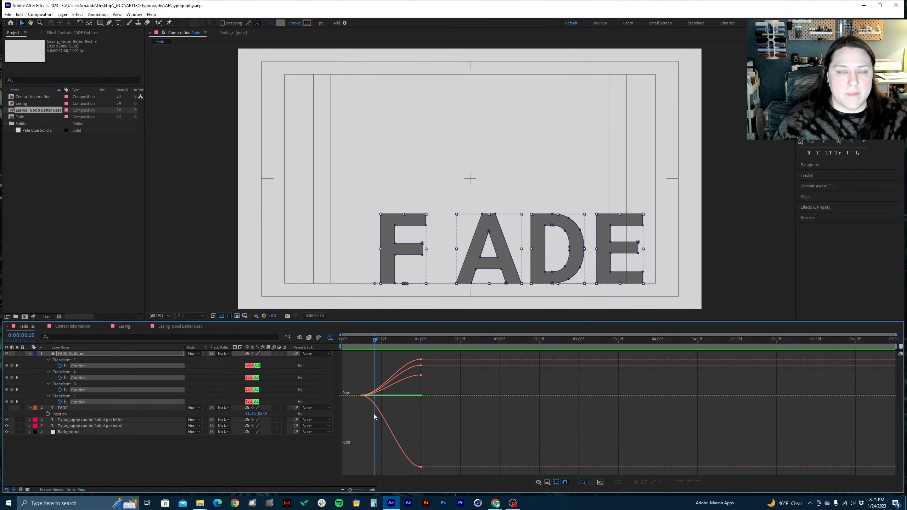
pyautogui.click(329, 337)
pyautogui.moveTo(443, 402); pyautogui.dragTo(343, 363)
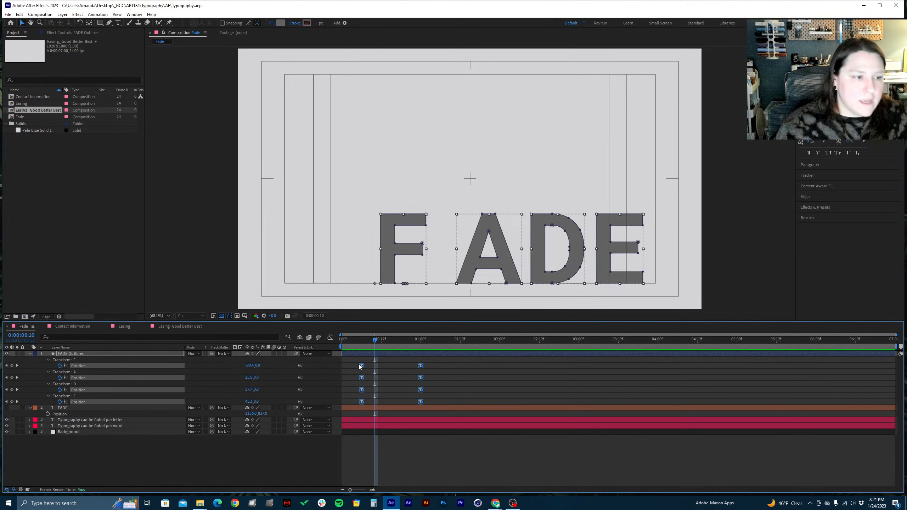
# Try to set the incoming velocity influence of the eight selected Position keyframes to 75%
pyautogui.rightClick(362, 366)
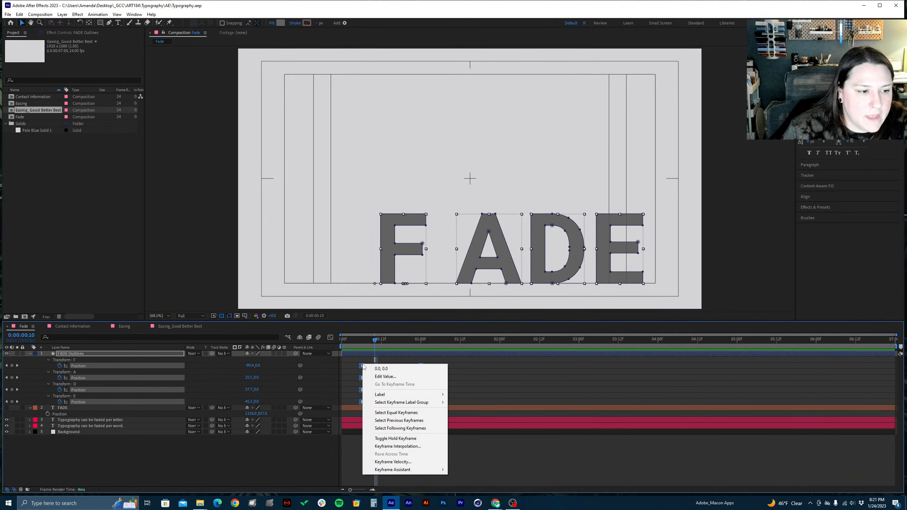
pyautogui.click(399, 463)
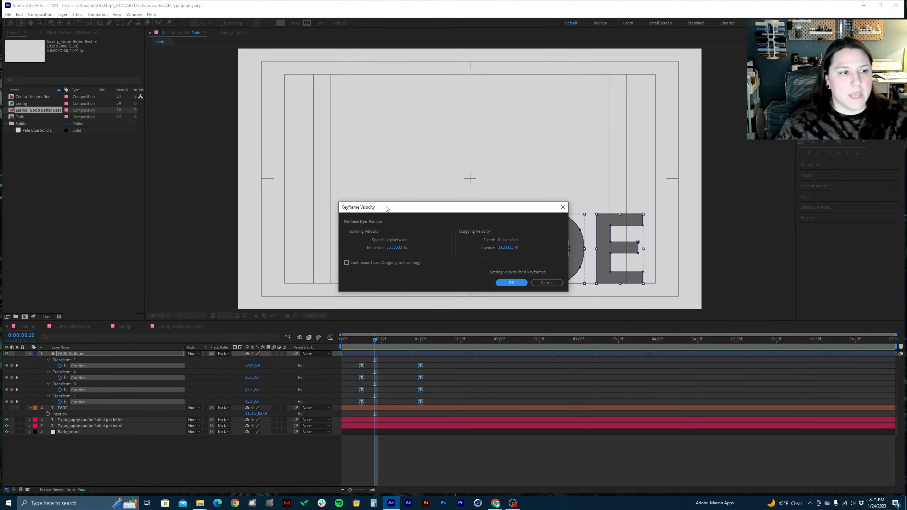
pyautogui.moveTo(387, 208); pyautogui.dragTo(421, 165)
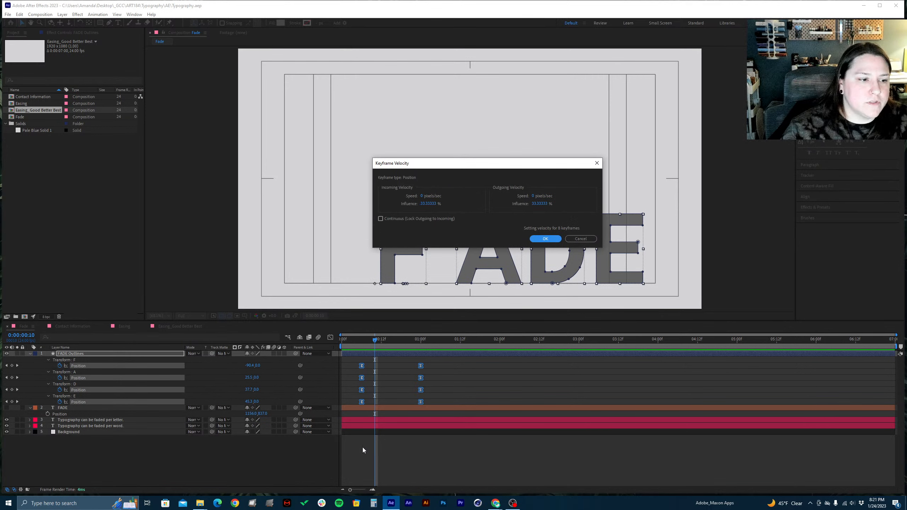
pyautogui.click(425, 206)
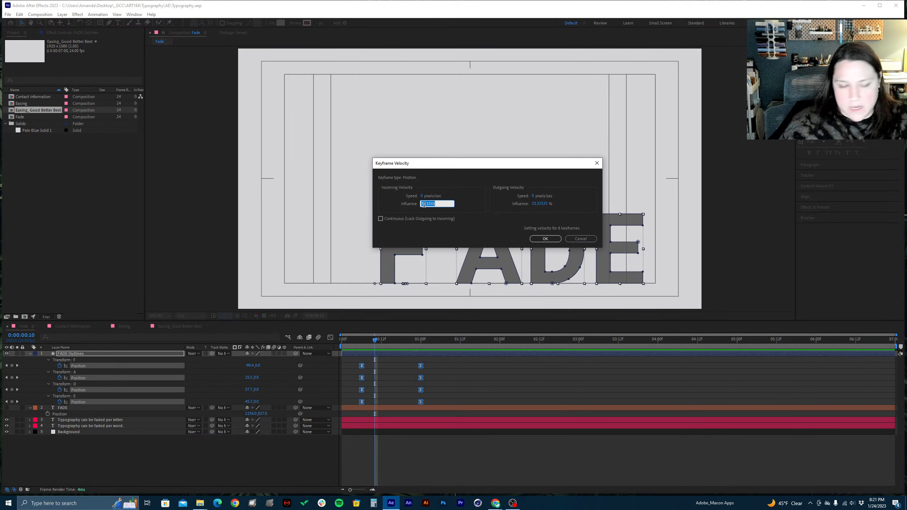
pyautogui.write('75')
pyautogui.press('Return')
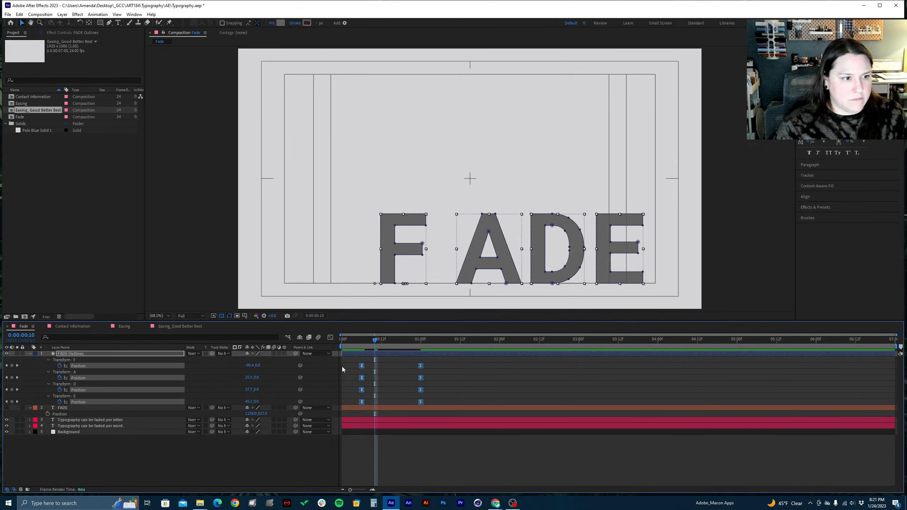
# Set both the incoming and outgoing velocity influence of the eight selected FADE letter Position keyframes to 75%
pyautogui.rightClick(361, 368)
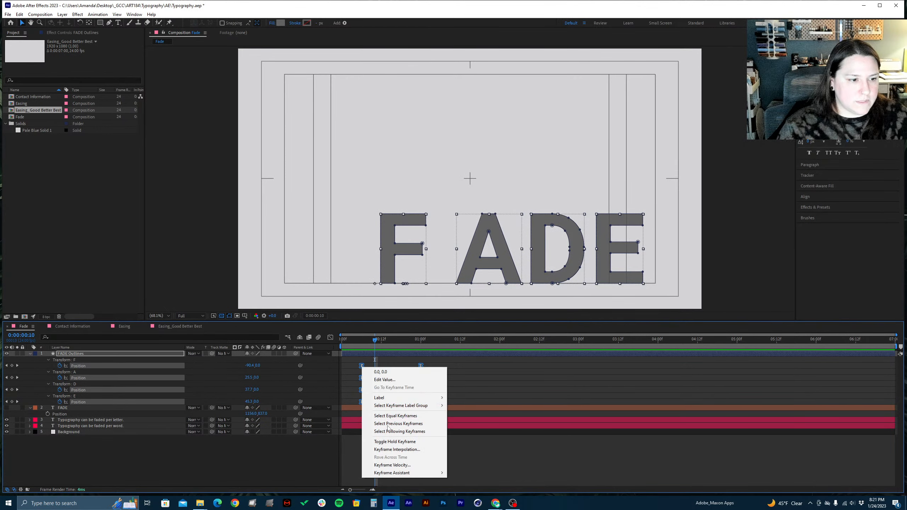
pyautogui.click(409, 466)
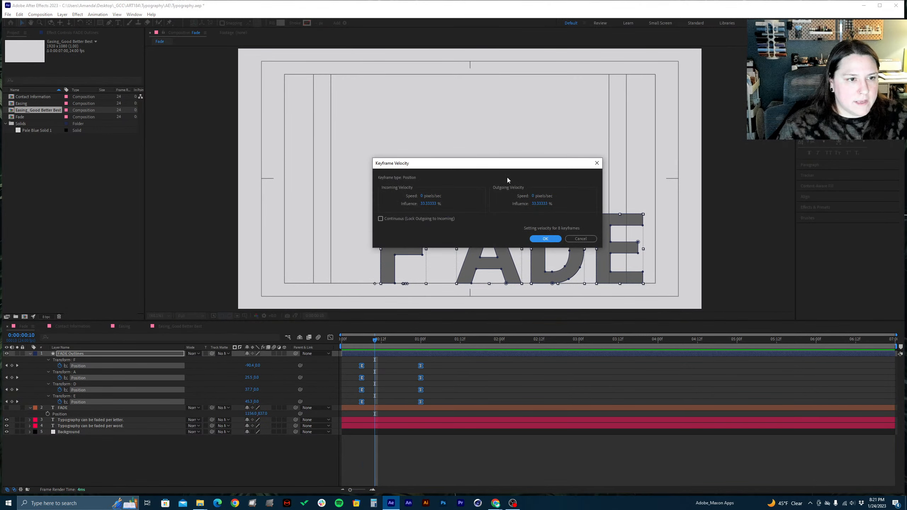
pyautogui.click(425, 204)
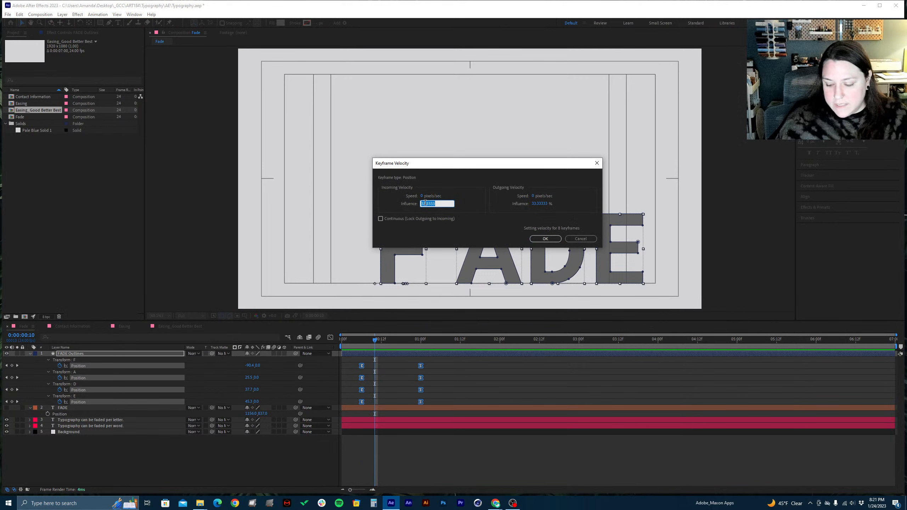
pyautogui.write('70')
pyautogui.press('Tab')
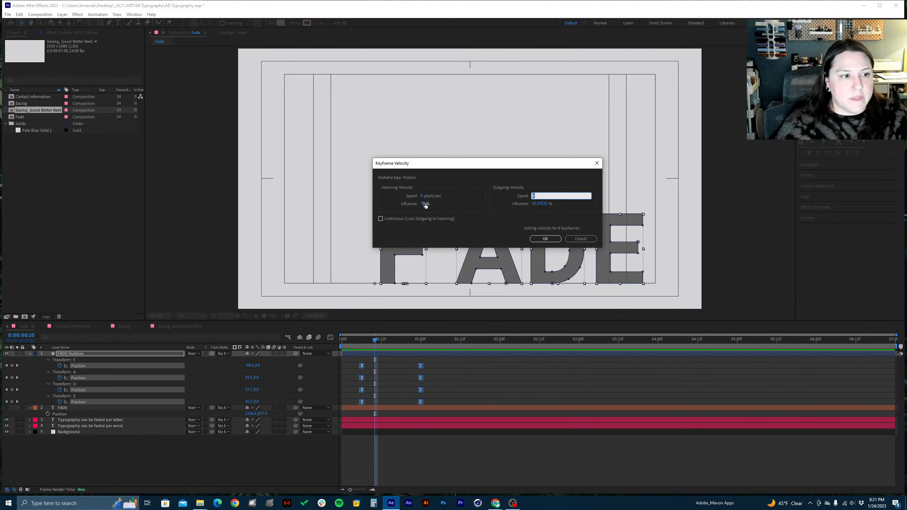
pyautogui.click(539, 204)
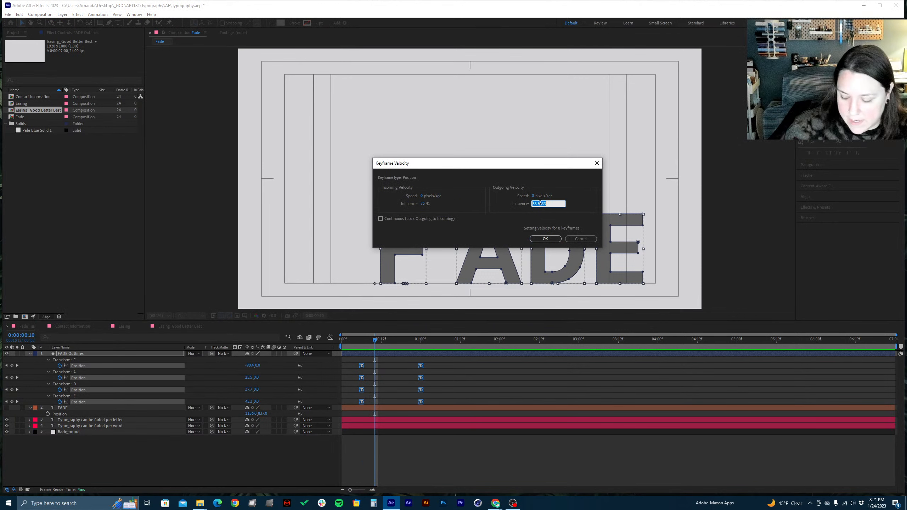
pyautogui.write('75')
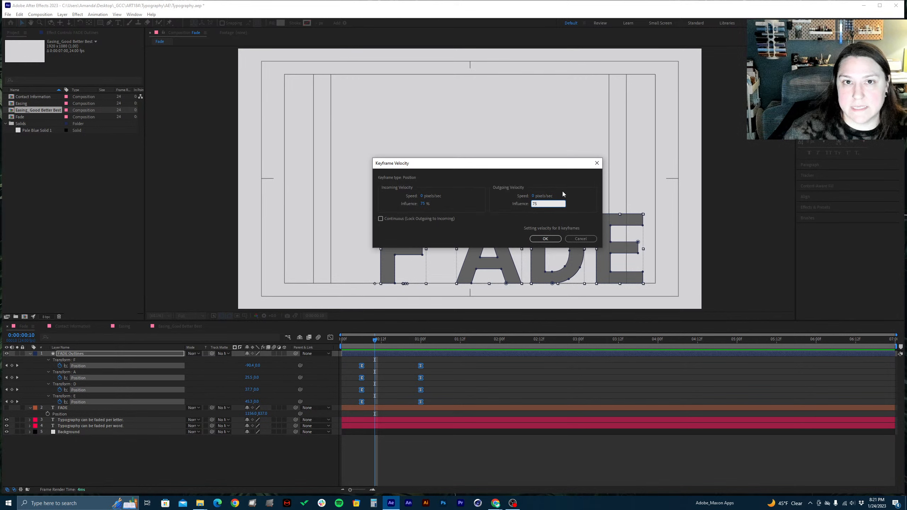
pyautogui.click(415, 206)
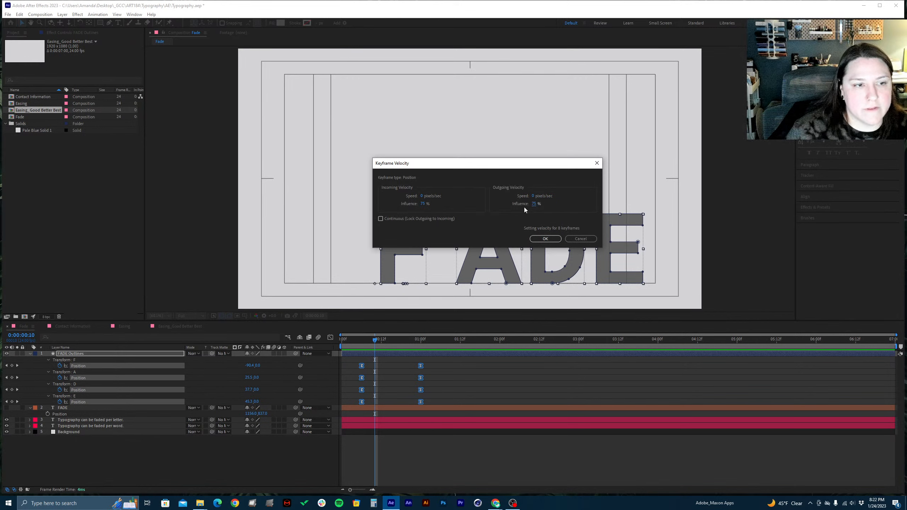
pyautogui.click(543, 239)
# Preview the eased letter animation from the start of the composition and save the project
pyautogui.press('Home')
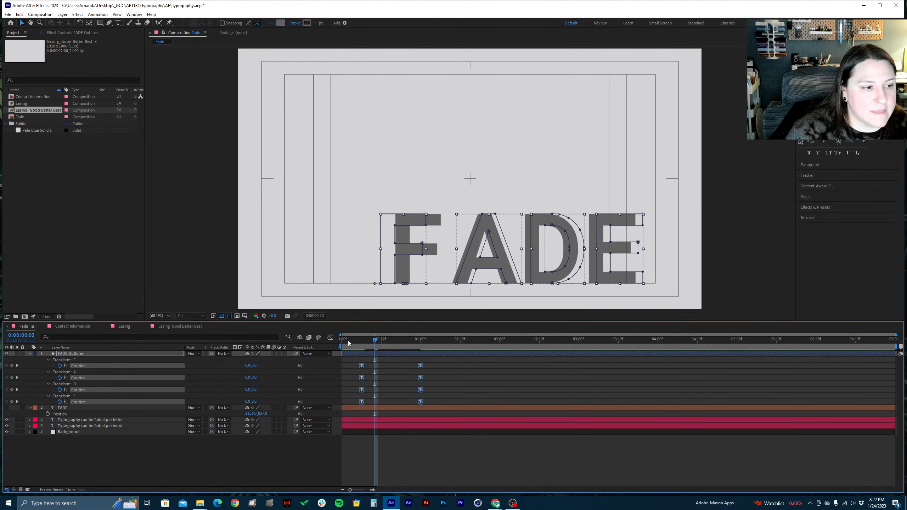
pyautogui.press('space')
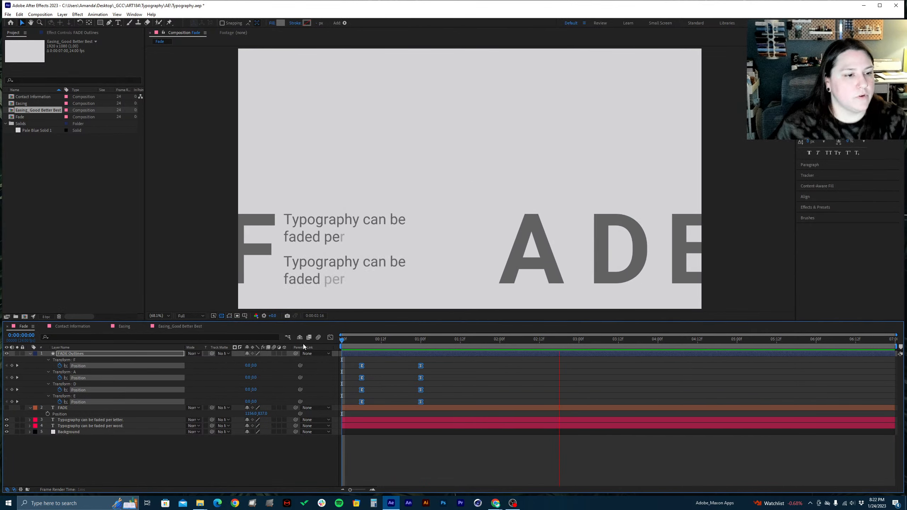
pyautogui.press('space')
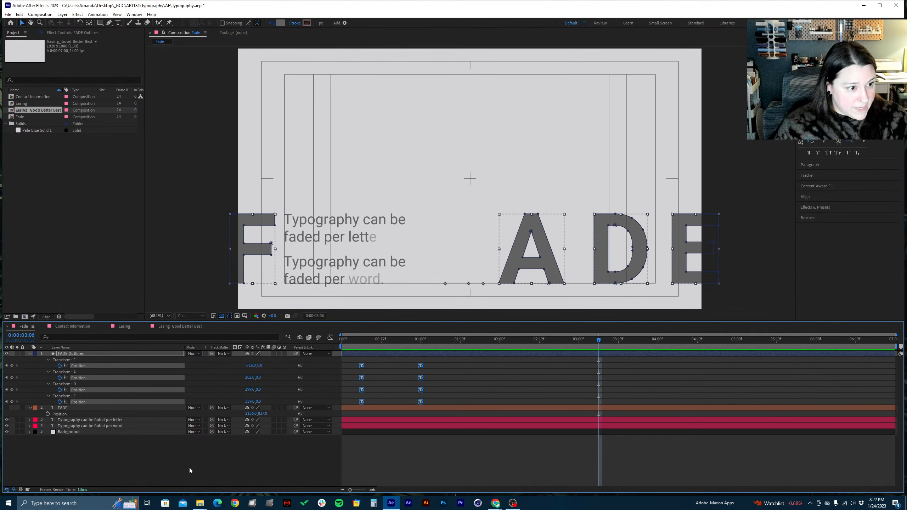
pyautogui.hotkey('ctrl', 's')
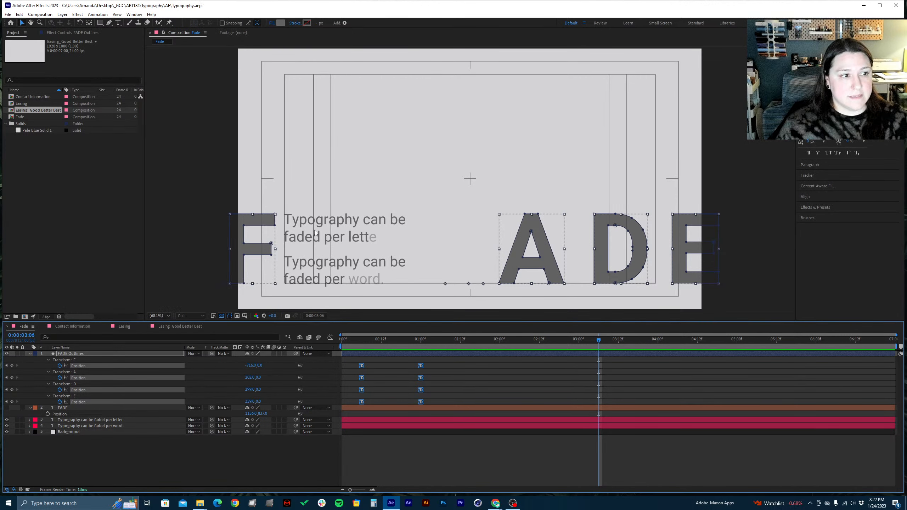
# Move the ending Position keyframes of all four FADE letters to 0:00:01:06, save the project and replay the animation
pyautogui.click(98, 422)
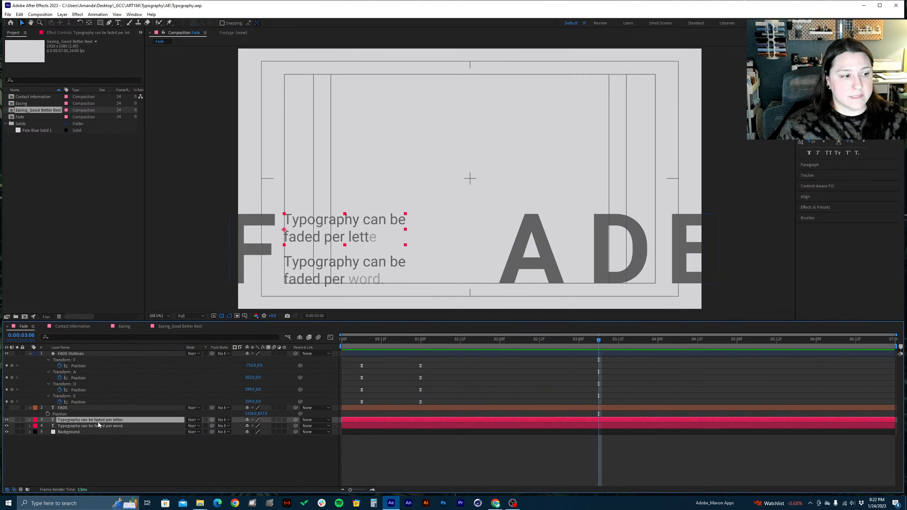
pyautogui.moveTo(407, 348); pyautogui.dragTo(441, 406)
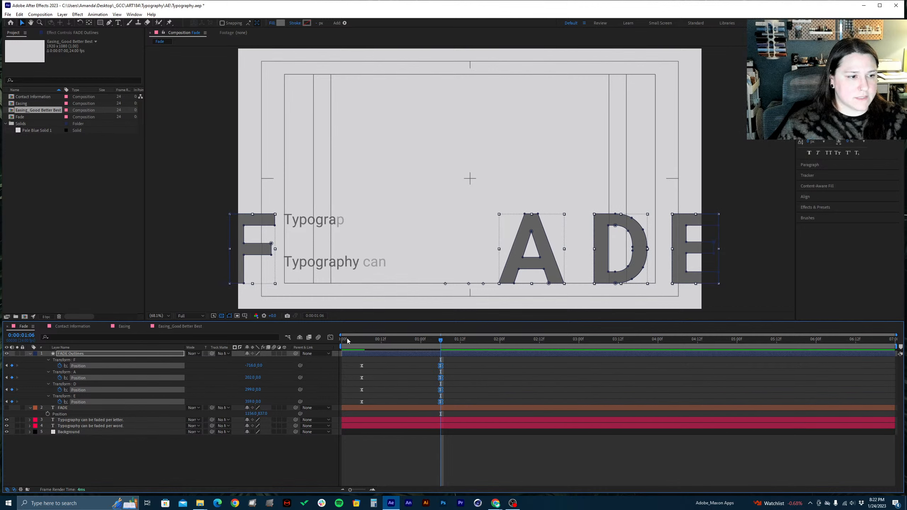
pyautogui.press('Home')
pyautogui.press('space')
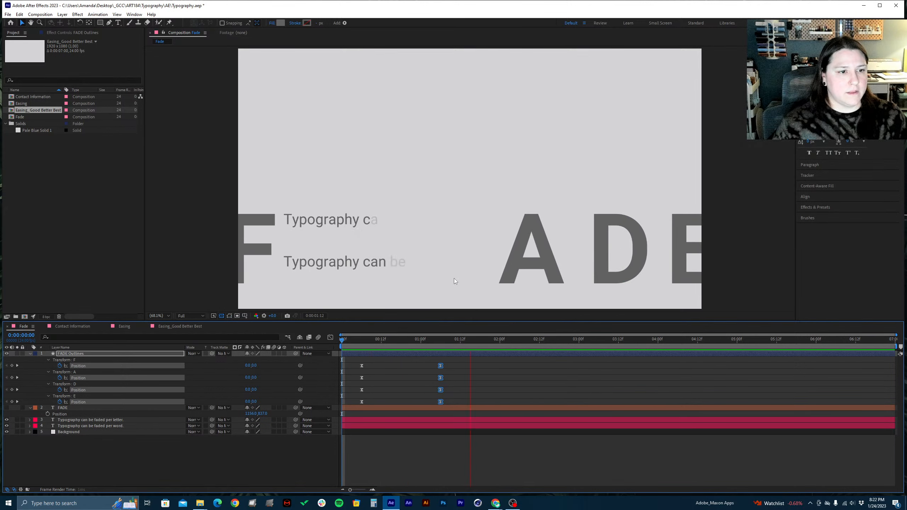
pyautogui.press('space')
pyautogui.hotkey('ctrl', 's')
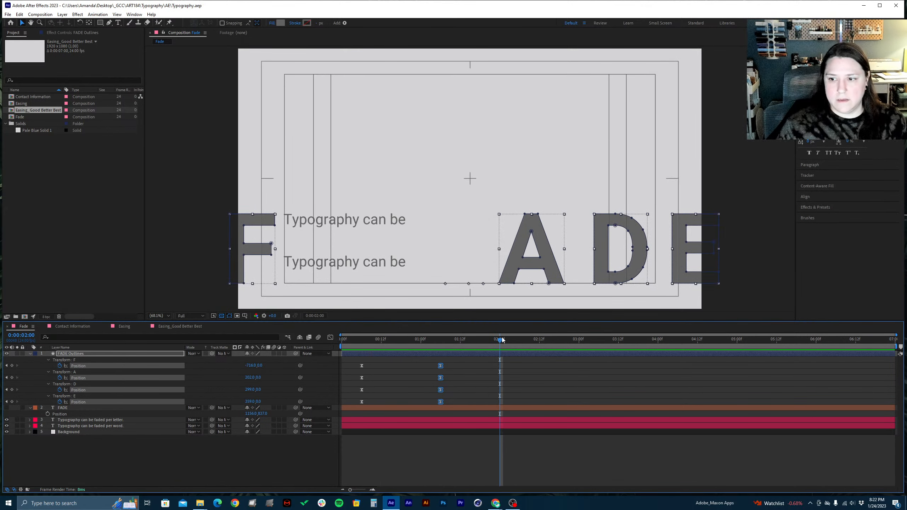
pyautogui.moveTo(394, 341); pyautogui.dragTo(342, 342)
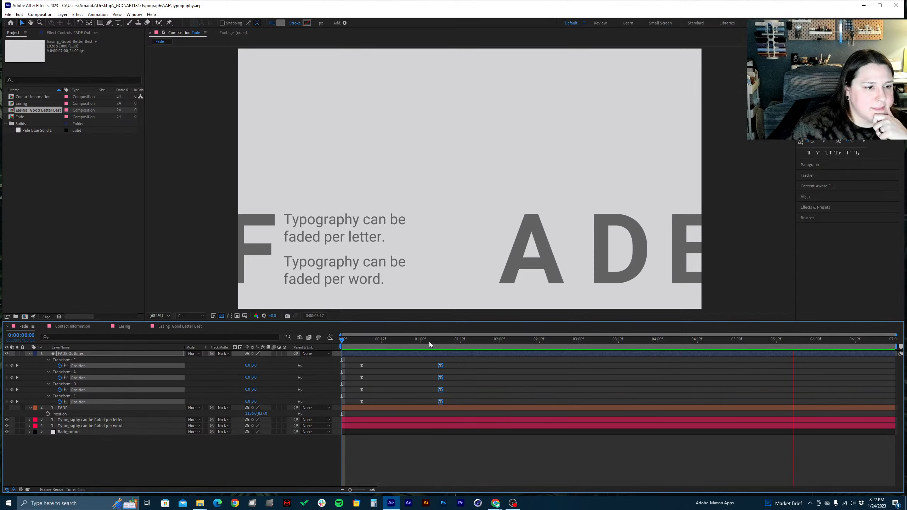
# Set the current time to 0:00:01:00 and move the FADE text layer below the Background layer
pyautogui.moveTo(390, 346); pyautogui.dragTo(420, 345)
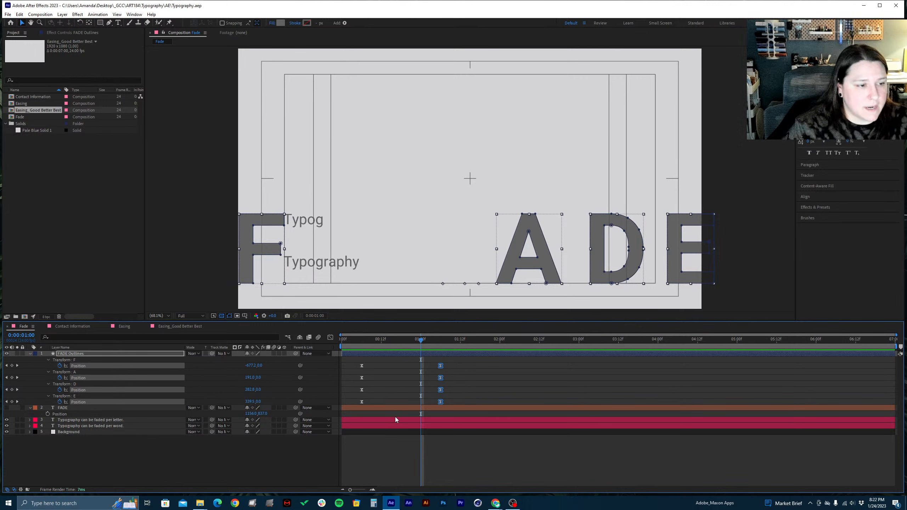
pyautogui.click(109, 420)
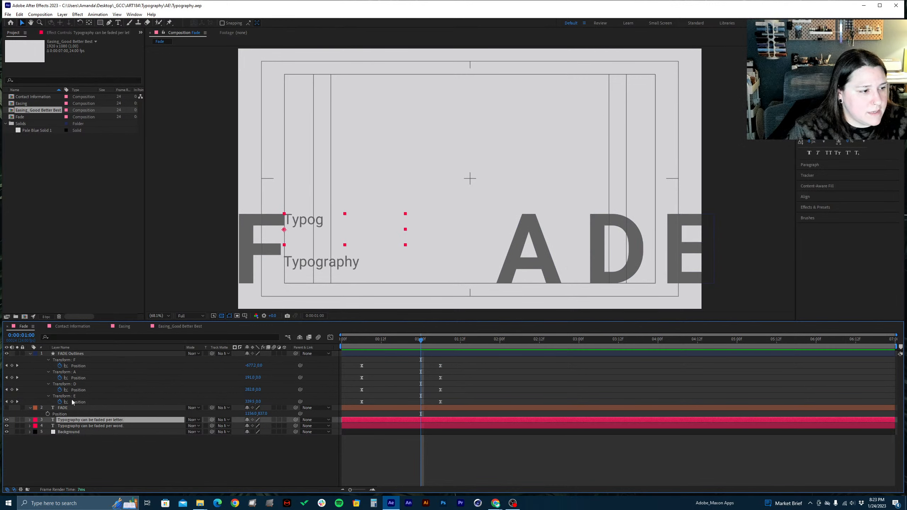
pyautogui.moveTo(66, 408); pyautogui.dragTo(51, 443)
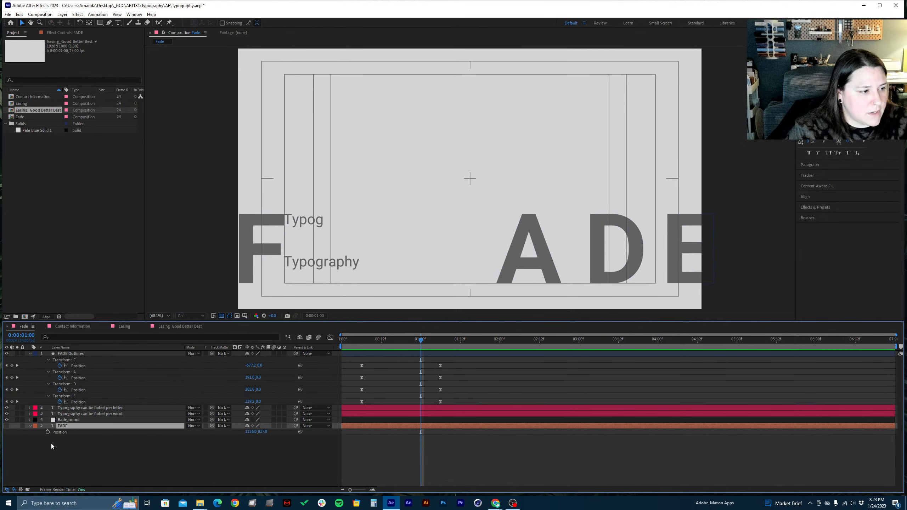
# Shift the Range Selector Start keyframes of both Typography text layers together to begin at 0:00:01:00, and preview the timing
pyautogui.click(70, 409)
pyautogui.keyDown('shift'); pyautogui.click(69, 413); pyautogui.keyUp('shift')
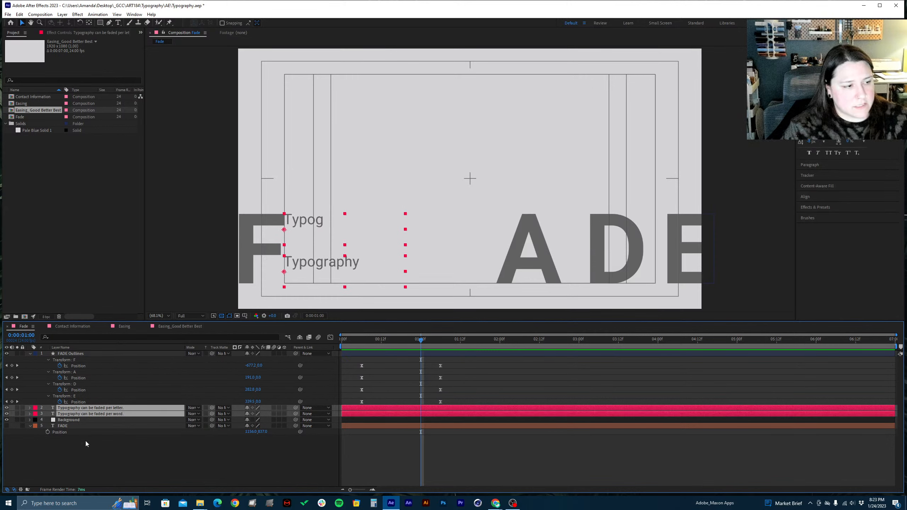
pyautogui.press('u')
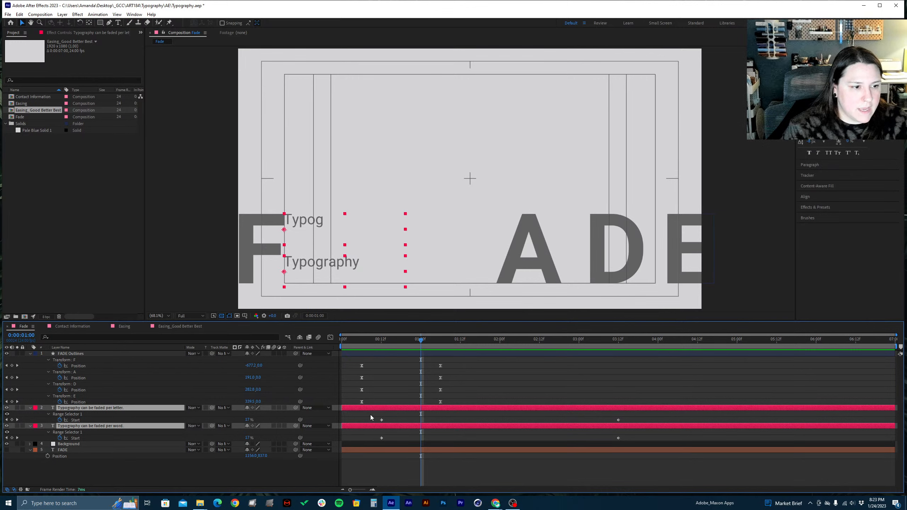
pyautogui.moveTo(370, 415); pyautogui.dragTo(640, 441)
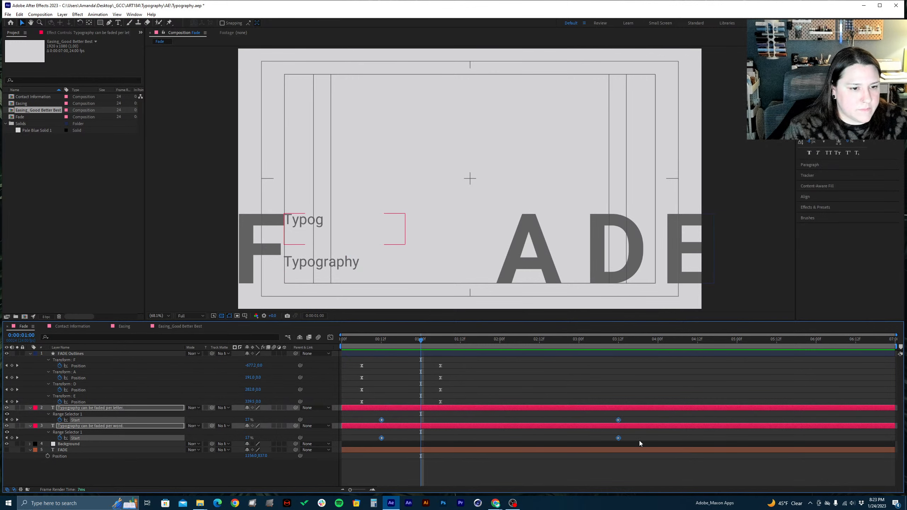
pyautogui.moveTo(382, 423); pyautogui.dragTo(421, 423)
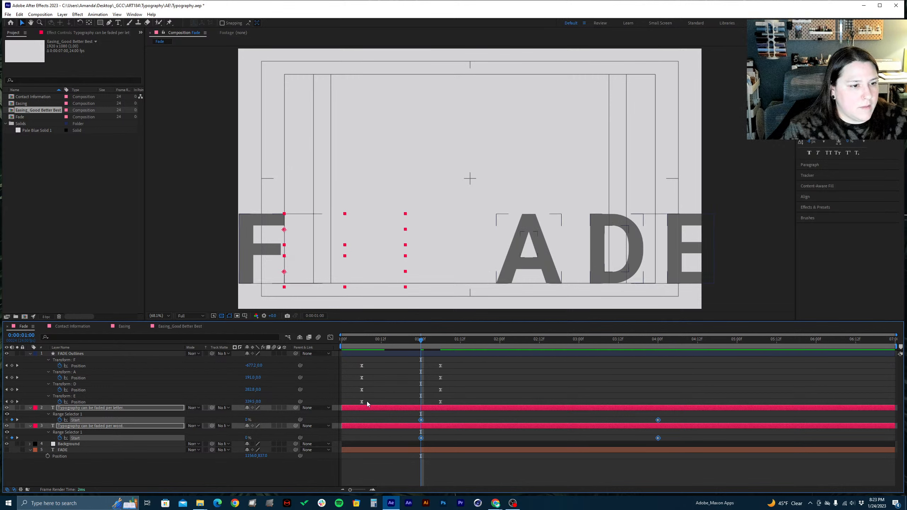
pyautogui.click(605, 459)
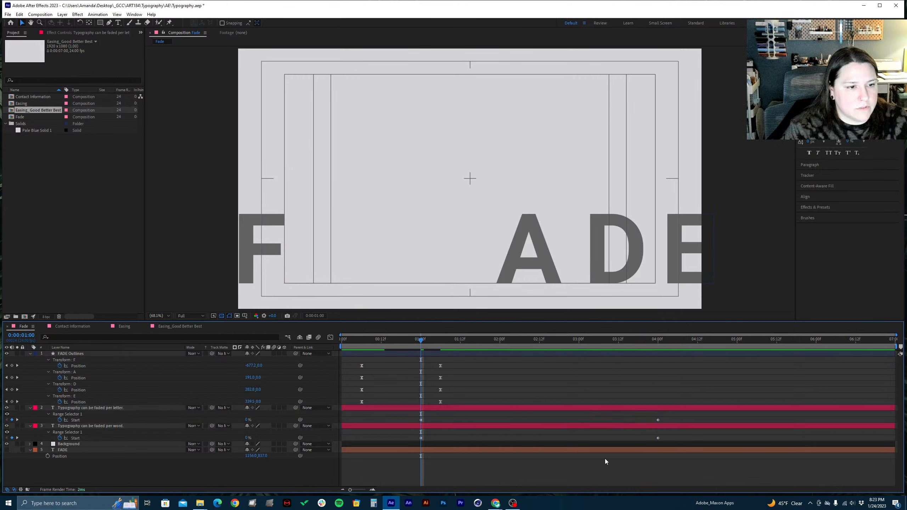
pyautogui.press('space')
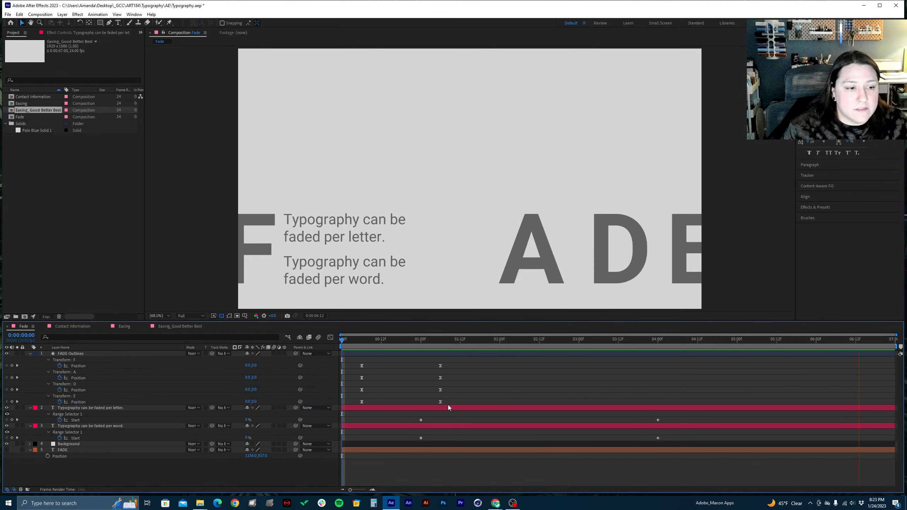
pyautogui.press('space')
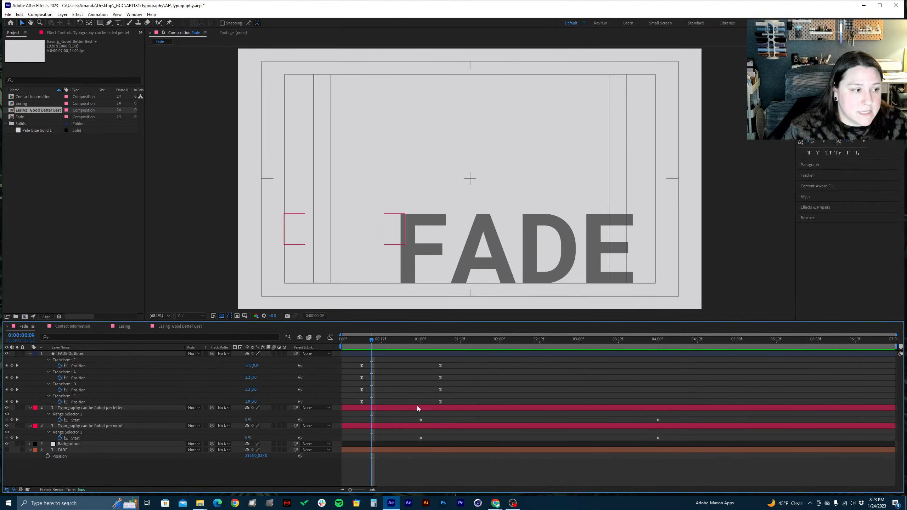
# Shift both Range Selector Start keyframes of the "faded per word" layer so the first one sits at 0:00:01:06
pyautogui.click(418, 408)
pyautogui.click(415, 425)
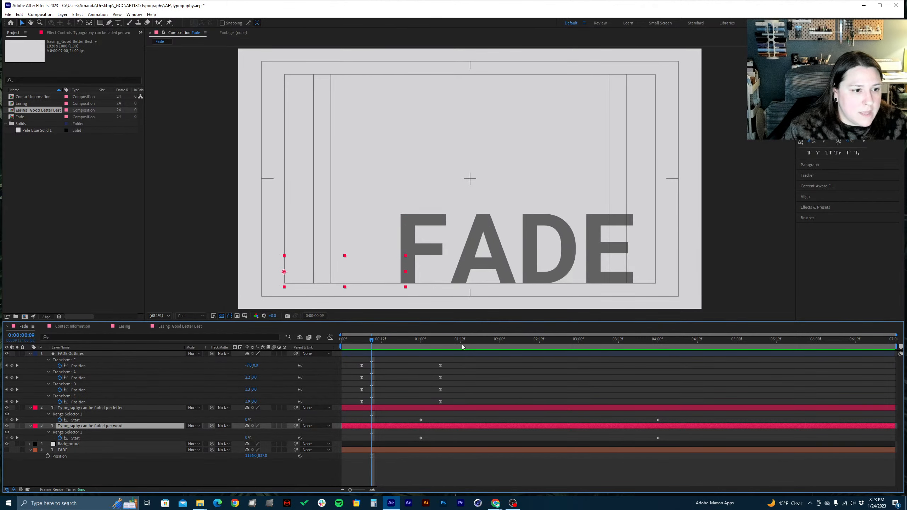
pyautogui.moveTo(462, 344); pyautogui.dragTo(588, 340)
pyautogui.click(461, 408)
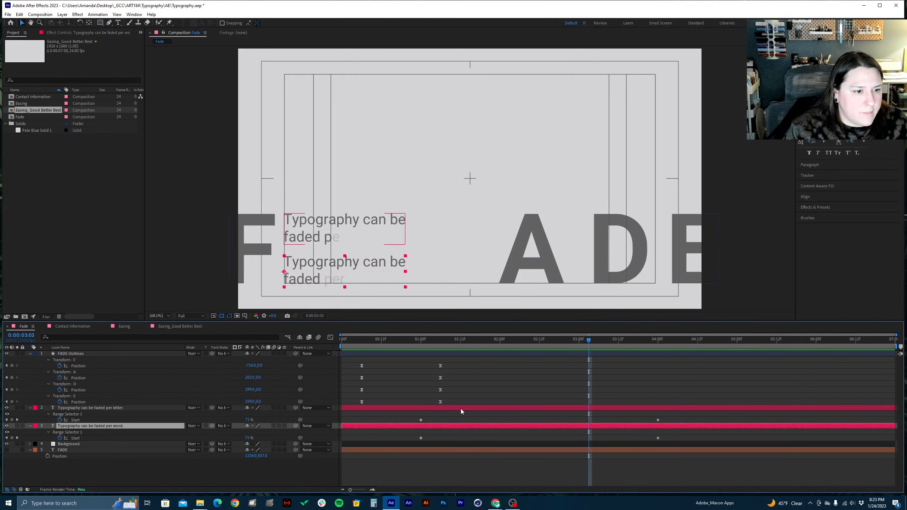
pyautogui.click(440, 428)
pyautogui.moveTo(411, 435); pyautogui.dragTo(692, 441)
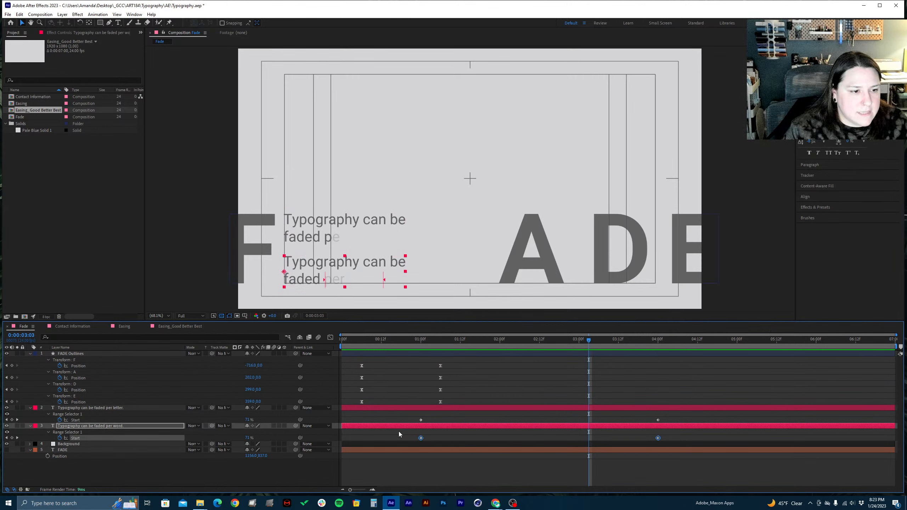
pyautogui.click(439, 341)
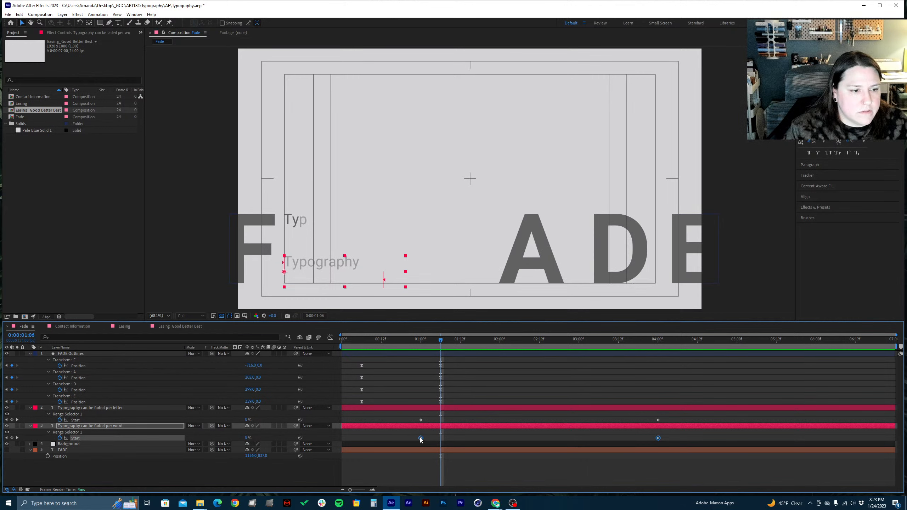
pyautogui.moveTo(419, 437); pyautogui.dragTo(439, 438)
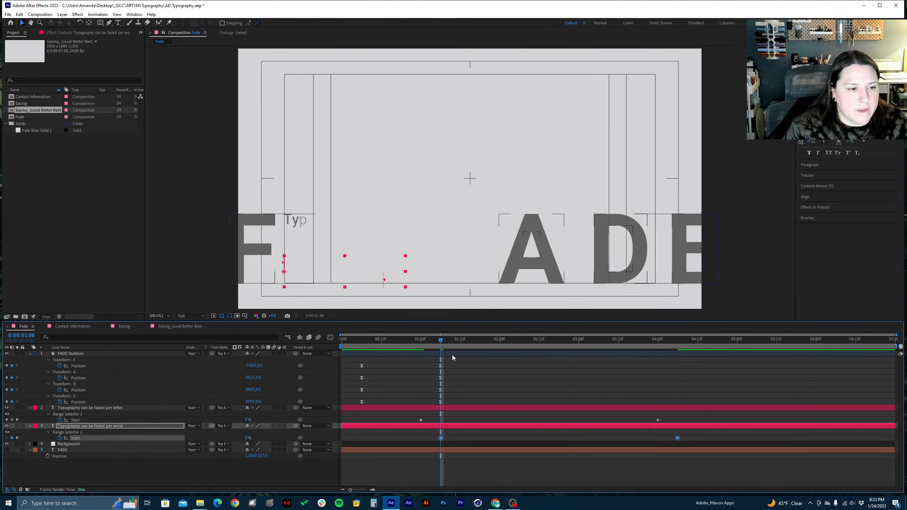
# Preview the staggered text fades from the start of the composition and save the project
pyautogui.moveTo(384, 341); pyautogui.dragTo(327, 350)
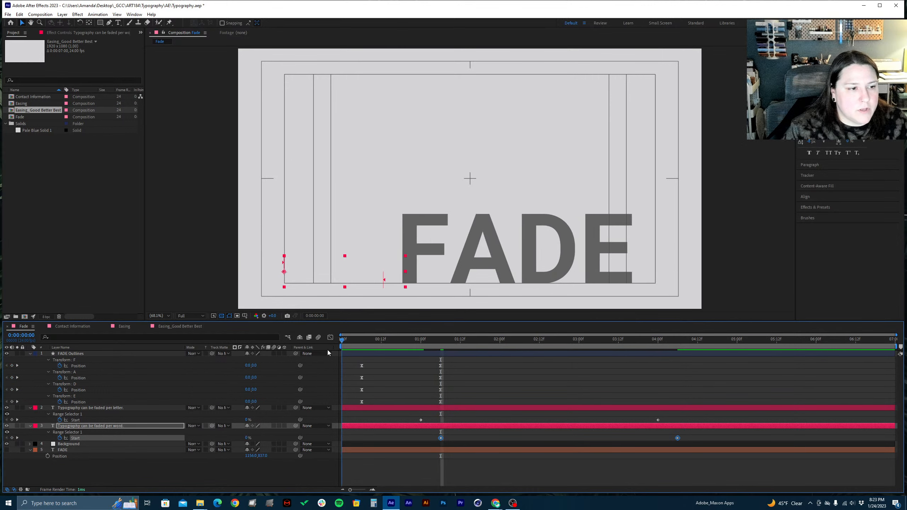
pyautogui.press('space')
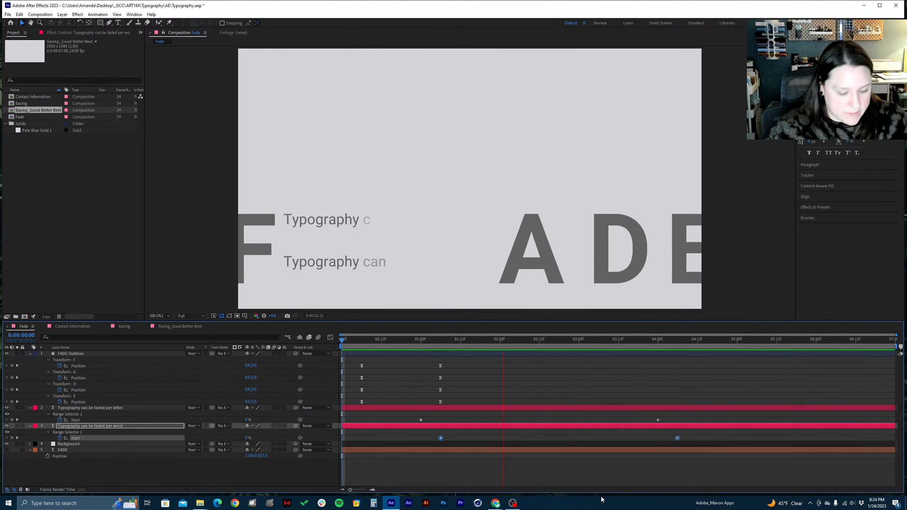
pyautogui.press('space')
pyautogui.hotkey('ctrl', 's')
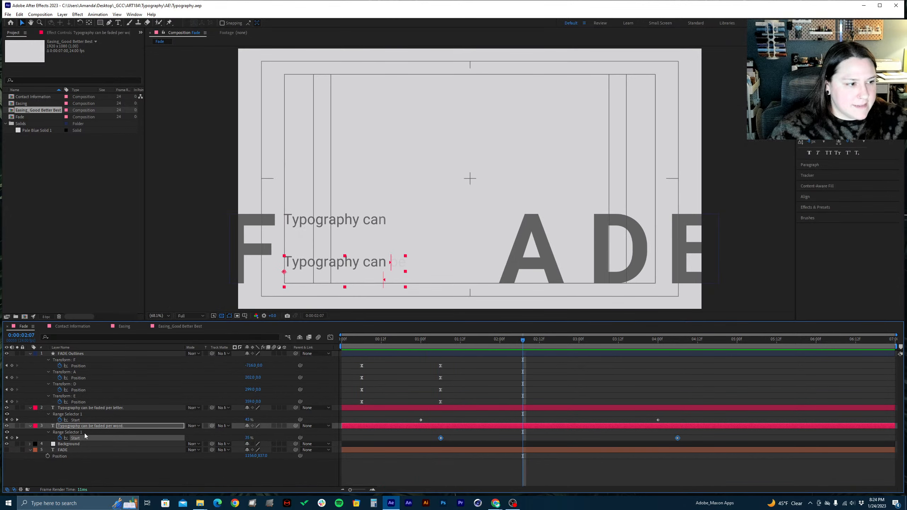
# Collapse the expanded properties of the FADE Outlines layer and both Typography text layers
pyautogui.click(30, 354)
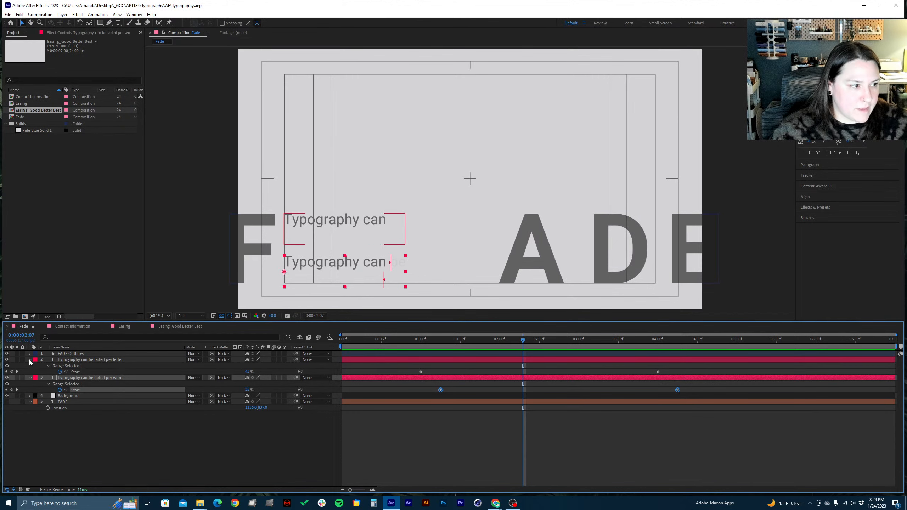
pyautogui.click(30, 359)
pyautogui.click(30, 366)
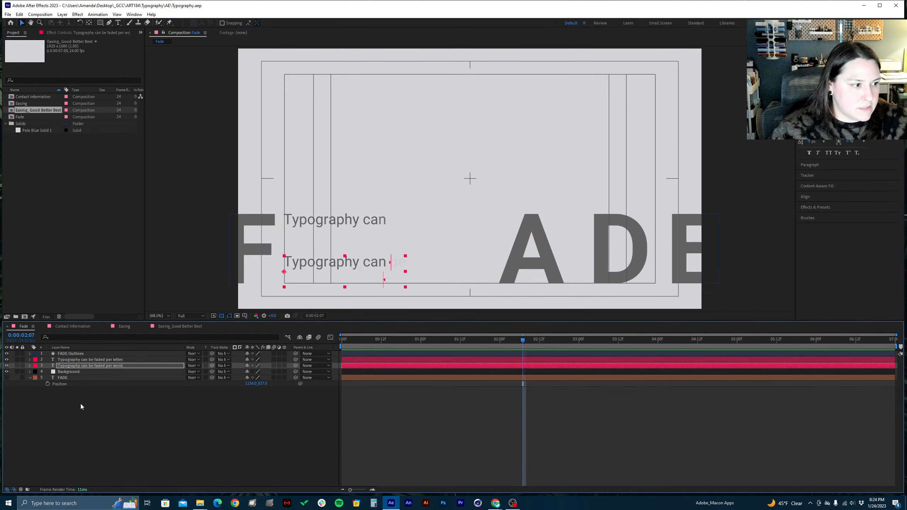
# Pre-compose all five layers of the Fade composition as "Fade Typography Precom", moving all attributes into it, and save the project
pyautogui.moveTo(81, 407); pyautogui.dragTo(38, 353)
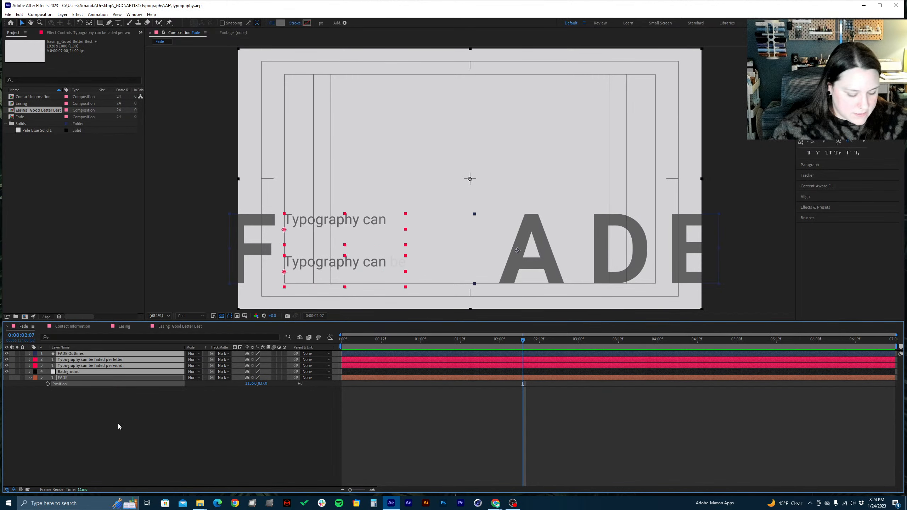
pyautogui.hotkey('ctrl', 'shift', 'c')
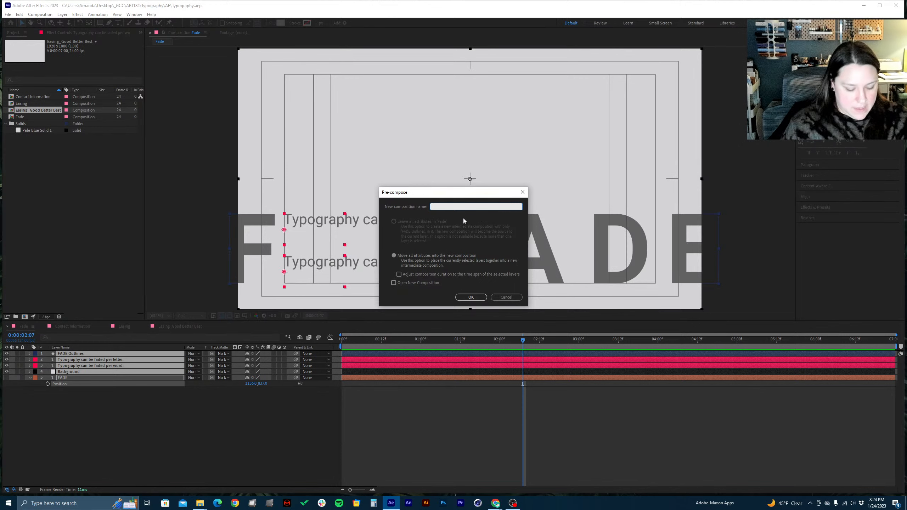
pyautogui.write('Da')
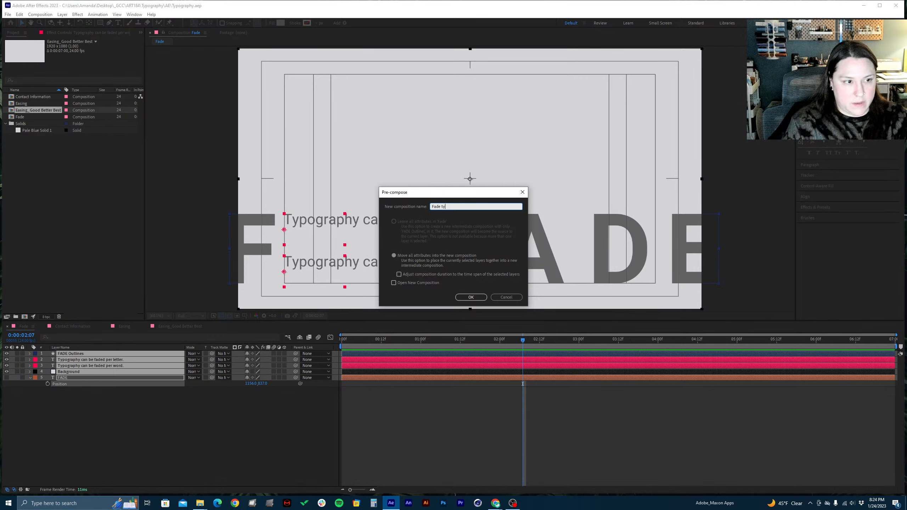
pyautogui.write('de Ty')
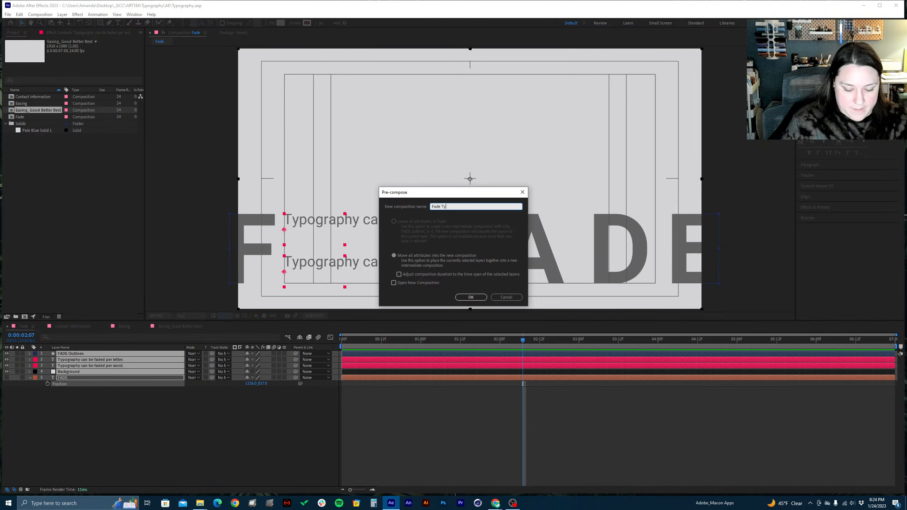
pyautogui.write('pography P')
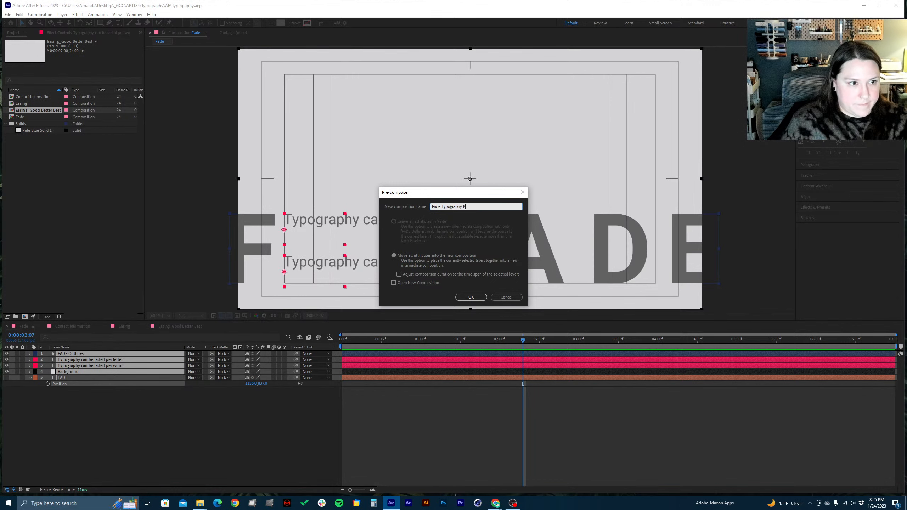
pyautogui.write('recom')
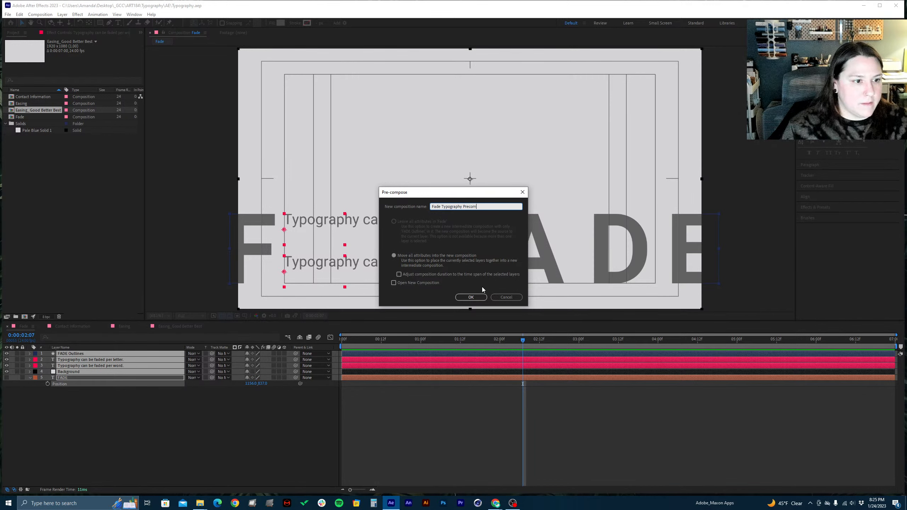
pyautogui.click(471, 297)
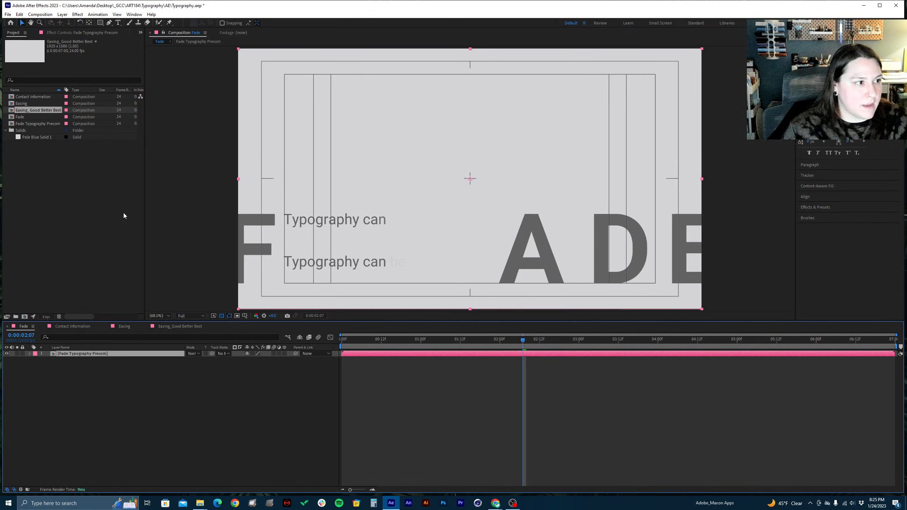
pyautogui.hotkey('ctrl', 's')
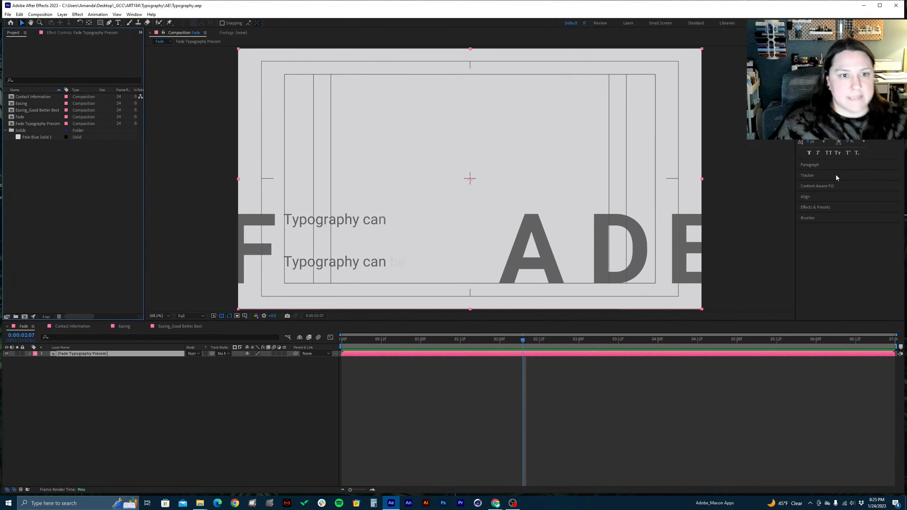
# Apply the "Fade In+Out - frames" behavior preset to the Fade Typography Precom layer
pyautogui.click(816, 206)
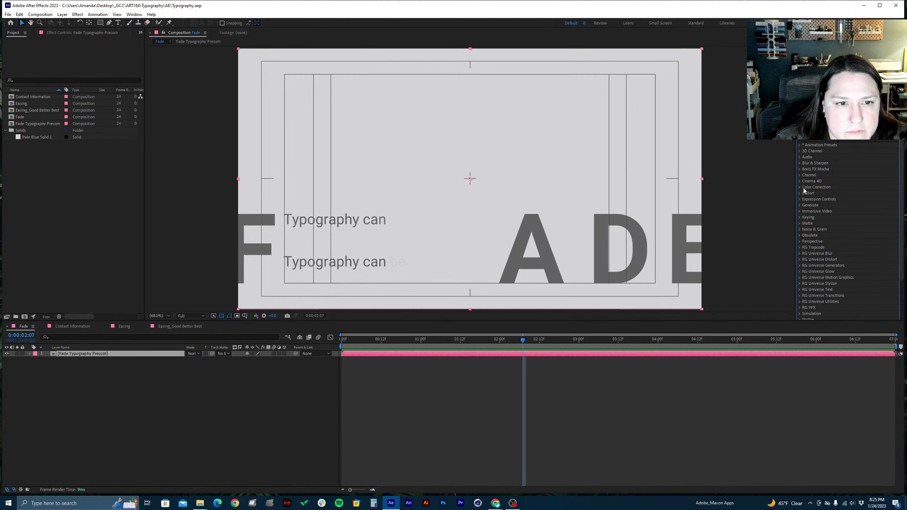
pyautogui.click(799, 145)
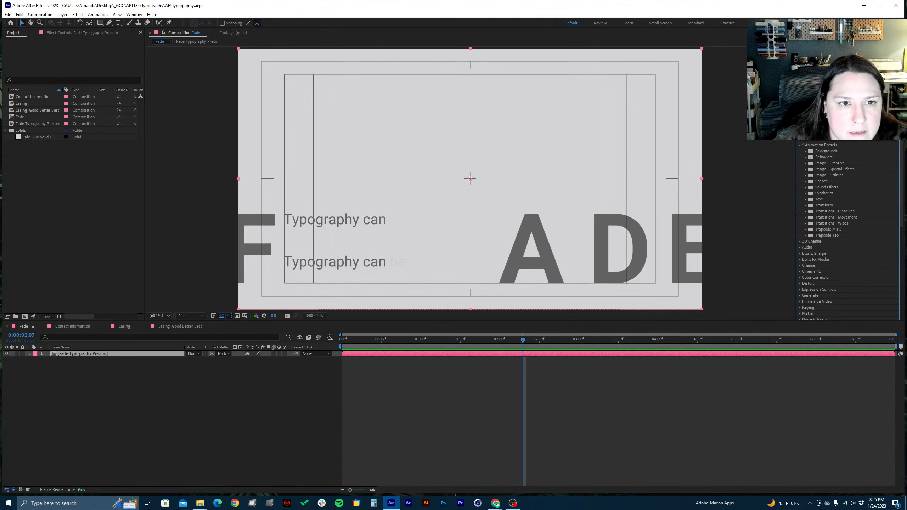
pyautogui.click(800, 145)
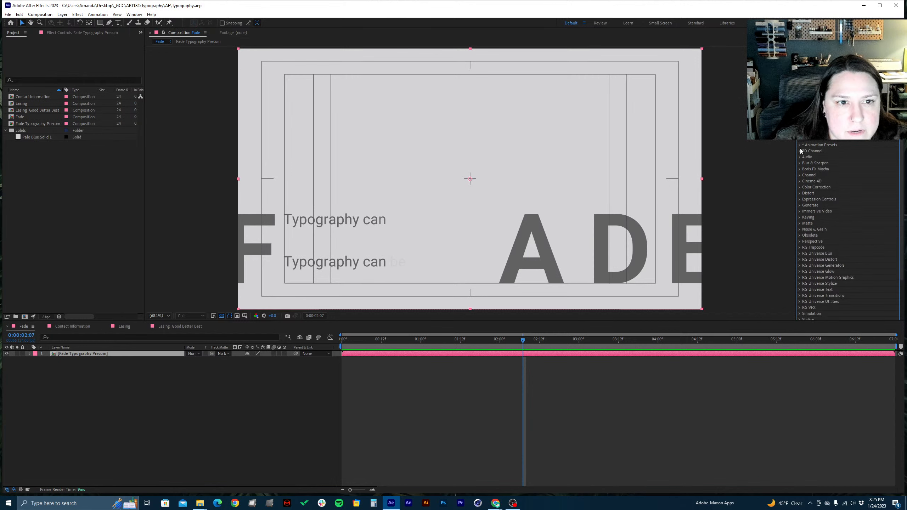
pyautogui.click(800, 145)
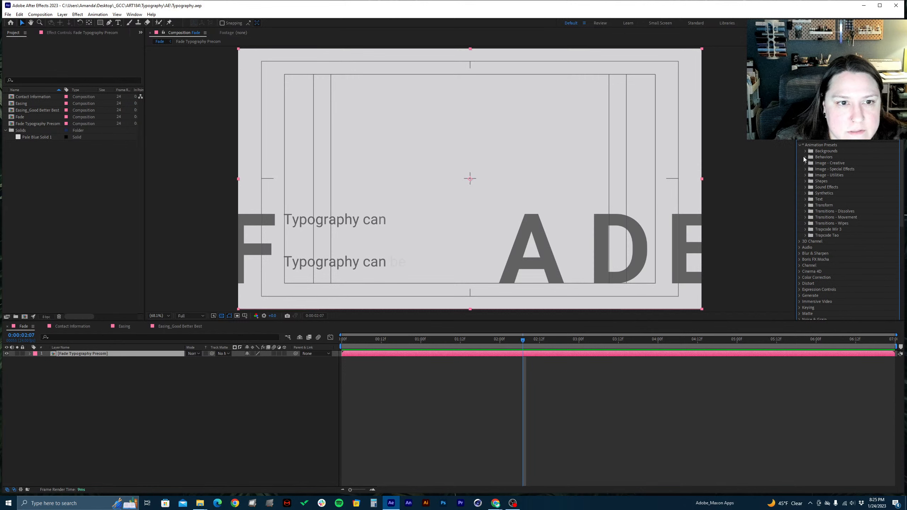
pyautogui.click(806, 157)
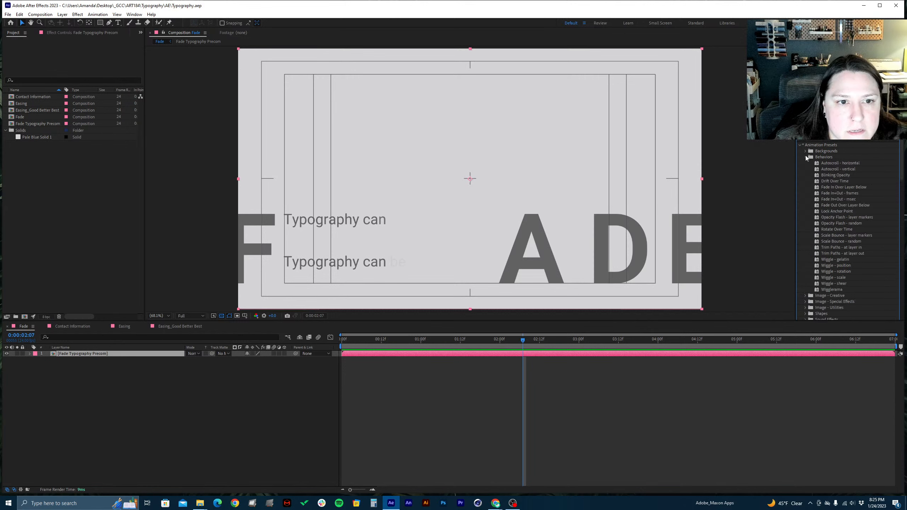
pyautogui.click(827, 194)
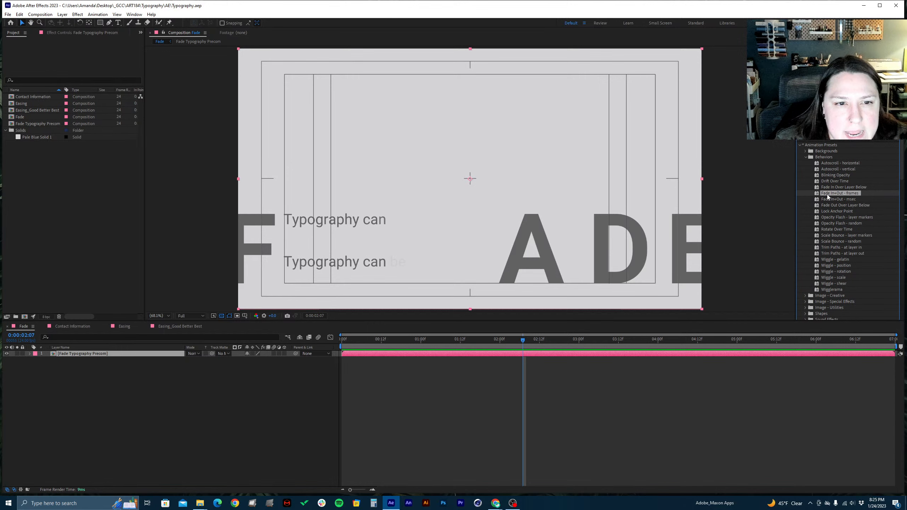
pyautogui.click(856, 199)
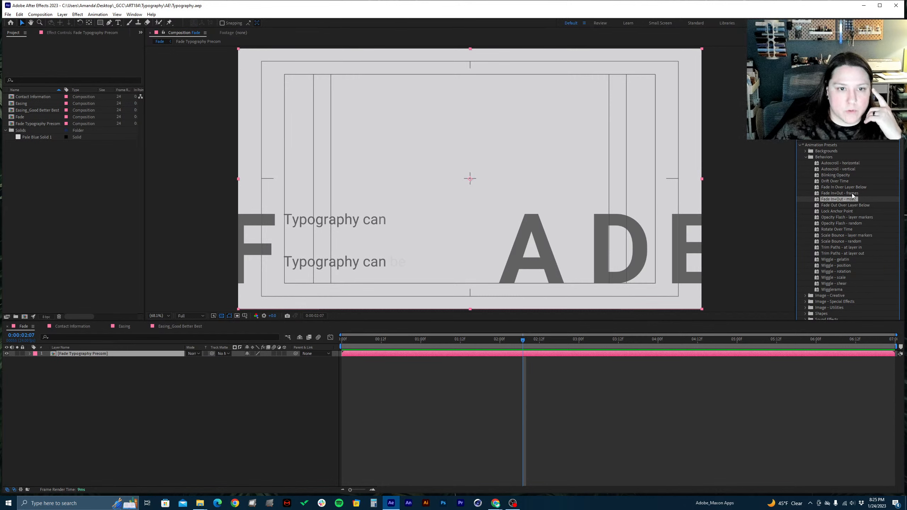
pyautogui.click(852, 193)
pyautogui.moveTo(852, 193); pyautogui.dragTo(124, 355)
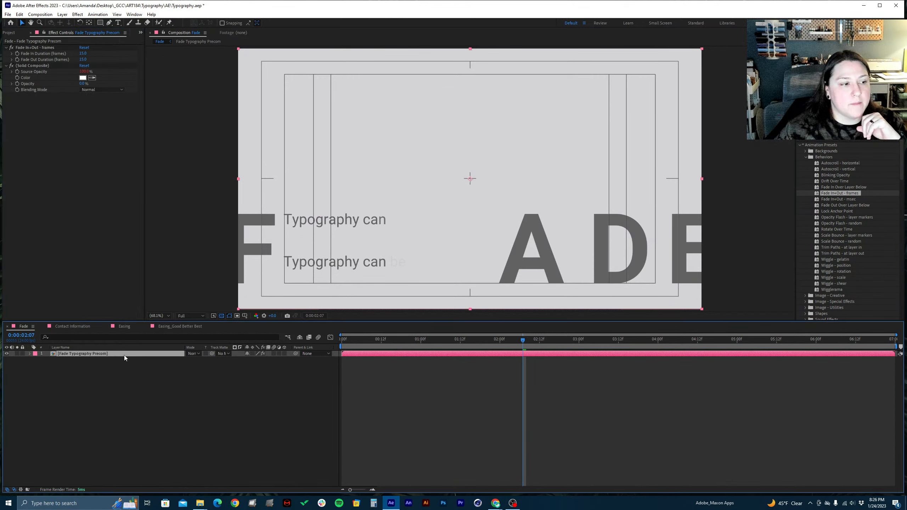
# Set the precomp layer's Fade In Duration to 0 frames and check the start of the composition
pyautogui.click(29, 50)
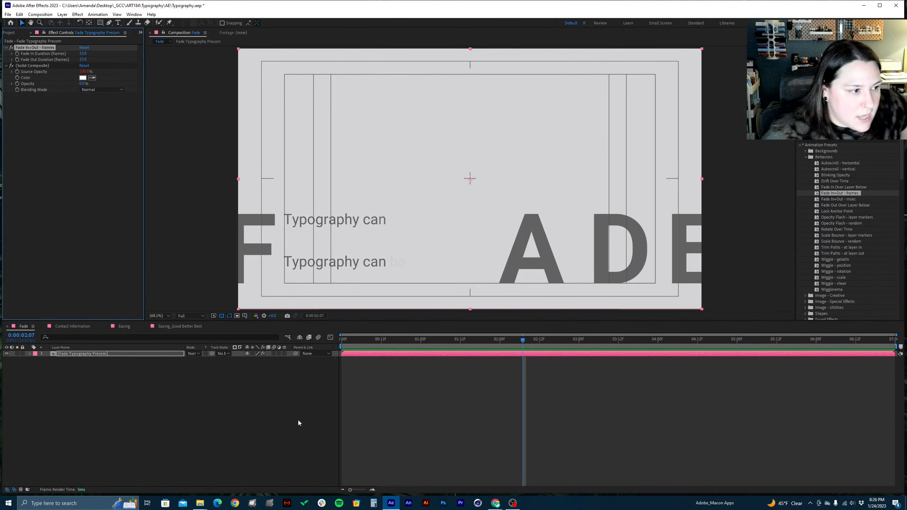
pyautogui.click(67, 355)
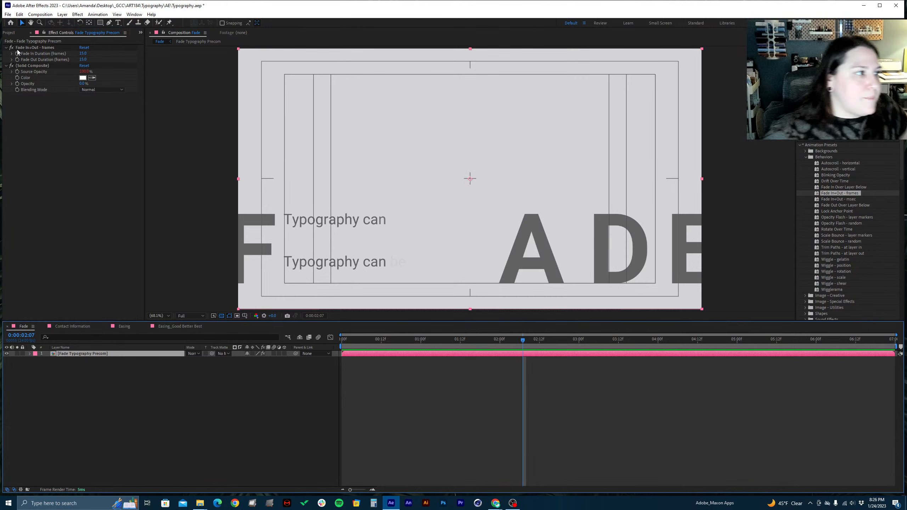
pyautogui.click(13, 33)
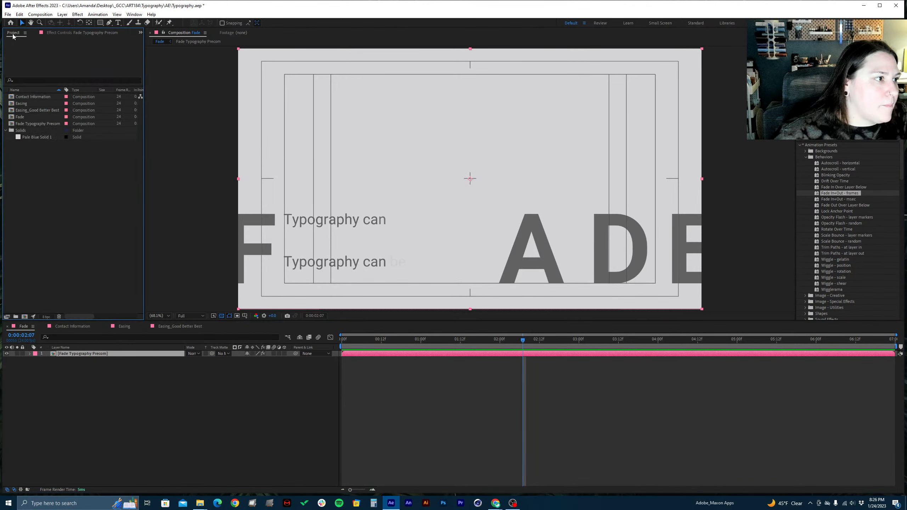
pyautogui.click(68, 37)
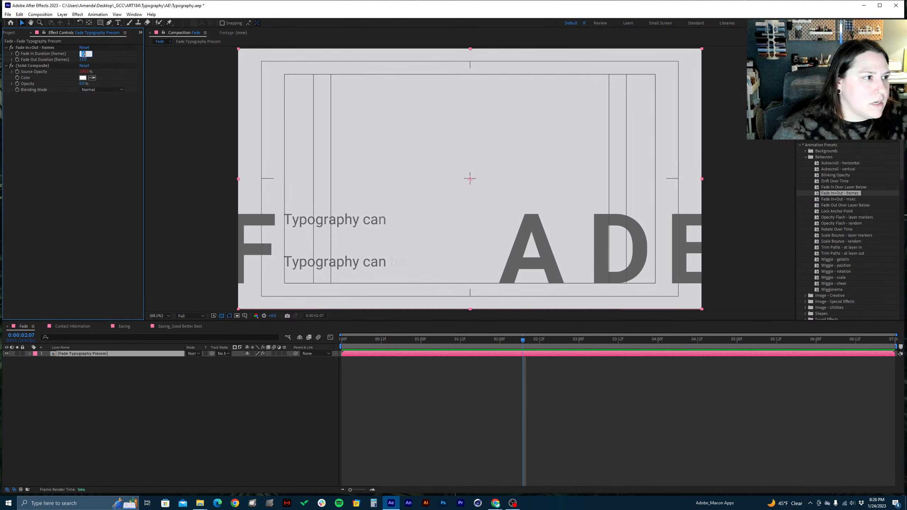
pyautogui.write('0')
pyautogui.press('Return')
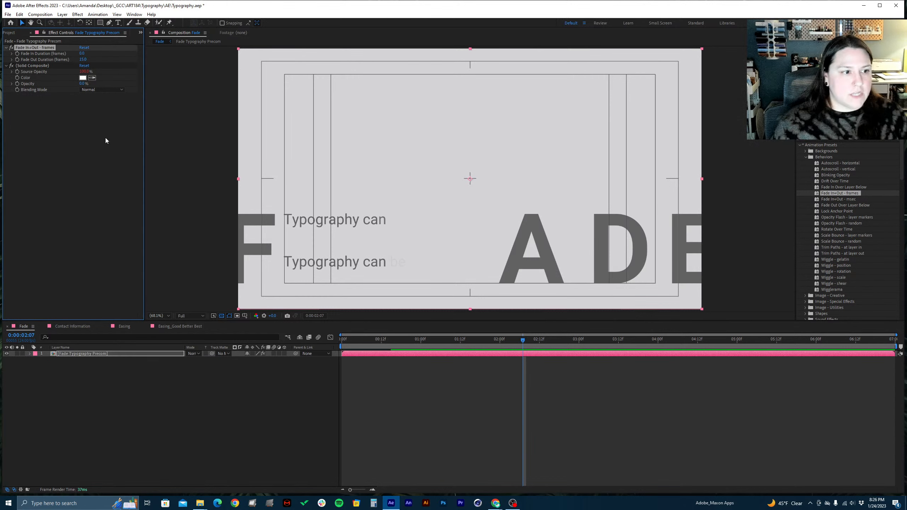
pyautogui.moveTo(363, 340); pyautogui.dragTo(279, 345)
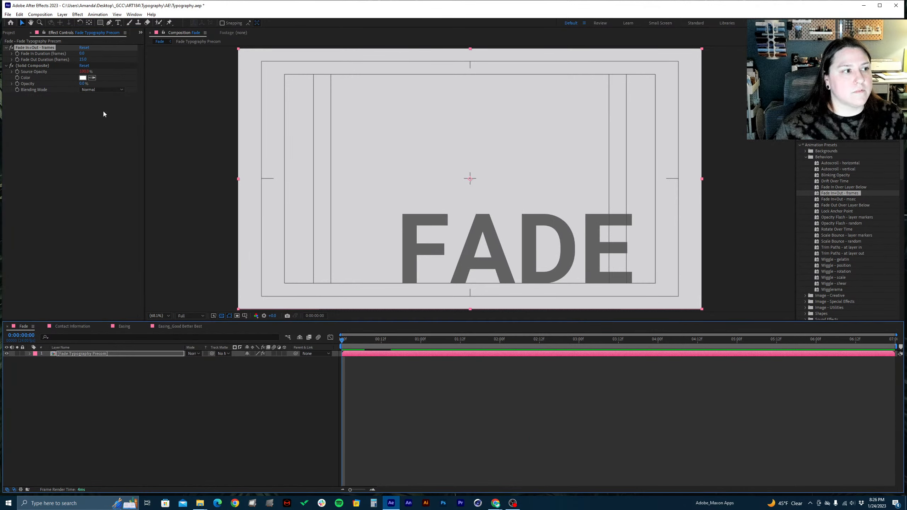
# Set the Fade In Duration to 6 frames and check the fade around 0:00:00:12 and 0:00:00:06
pyautogui.click(81, 54)
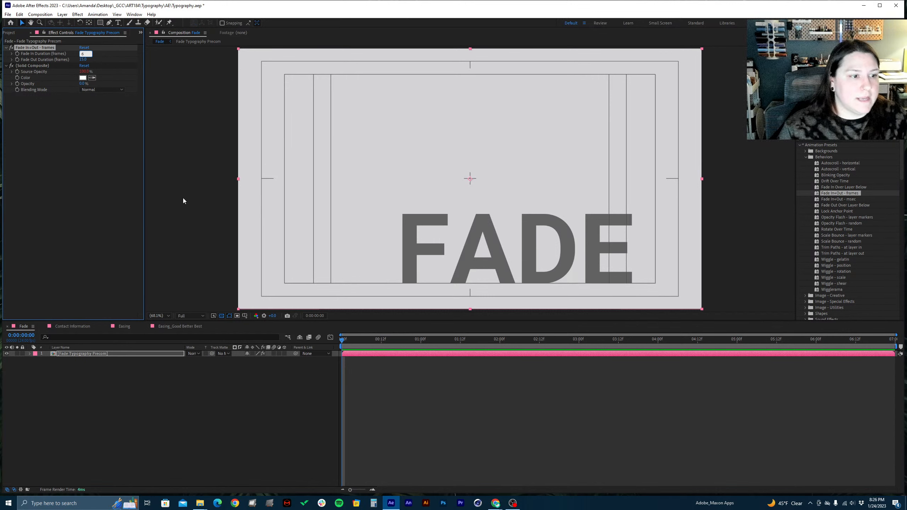
pyautogui.click(381, 343)
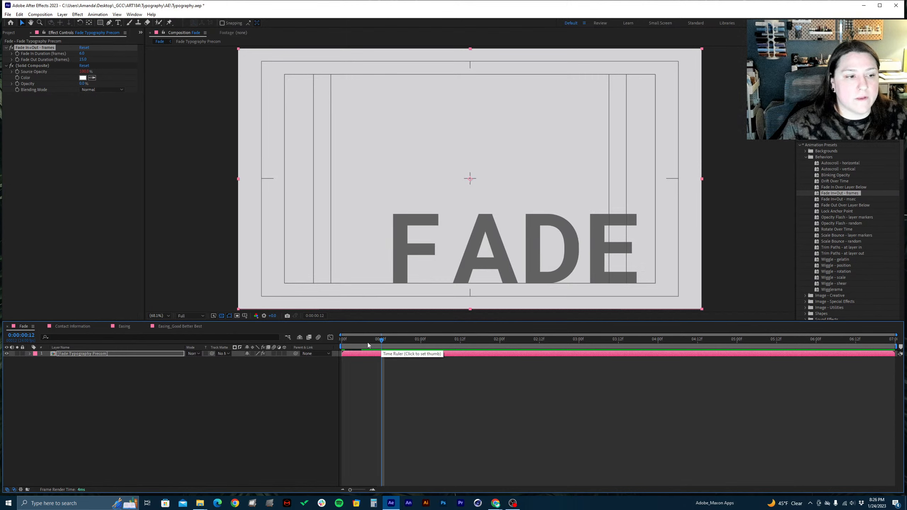
pyautogui.click(363, 343)
pyautogui.click(361, 343)
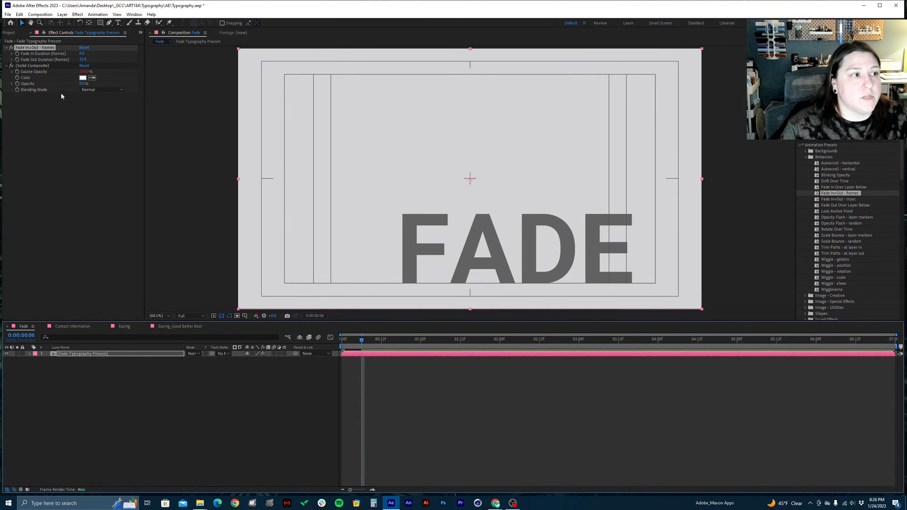
# Set the Fade Out Duration to 24 frames and review the fades from 0:00:06:00 to the end and at the start
pyautogui.click(37, 63)
pyautogui.click(83, 59)
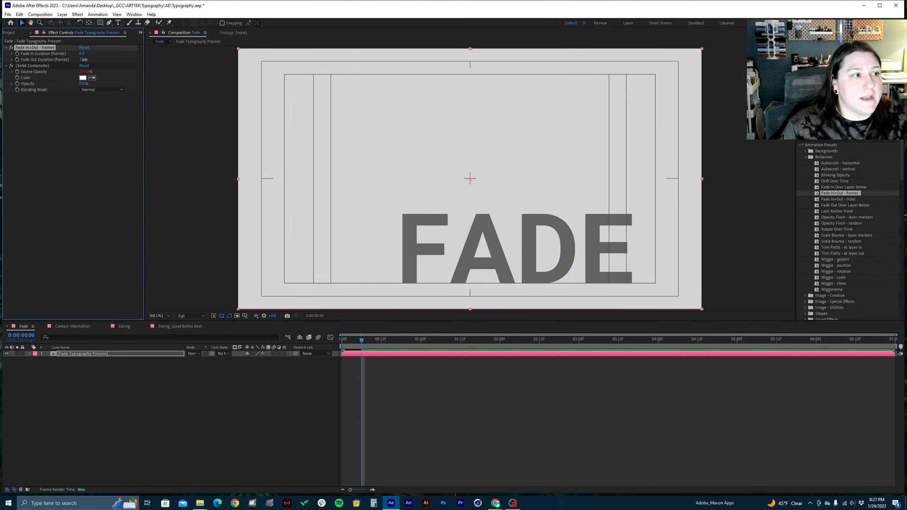
pyautogui.write('24')
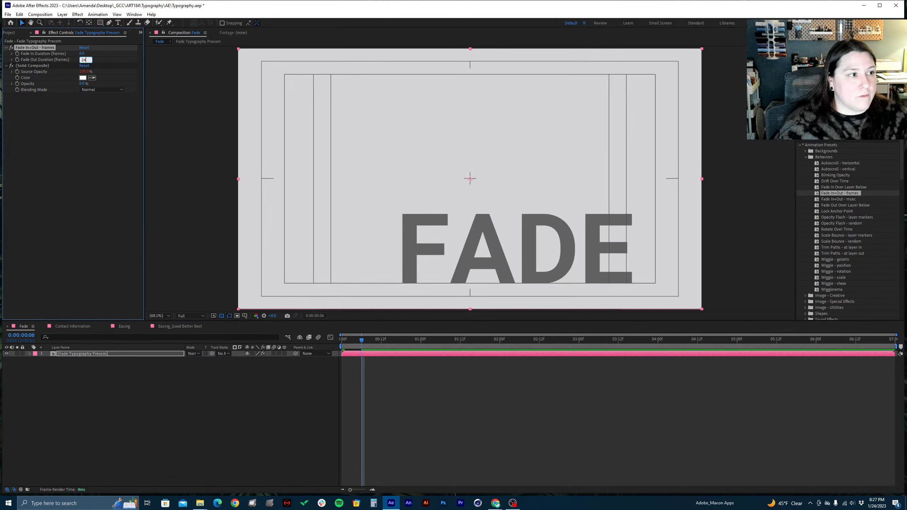
pyautogui.press('Return')
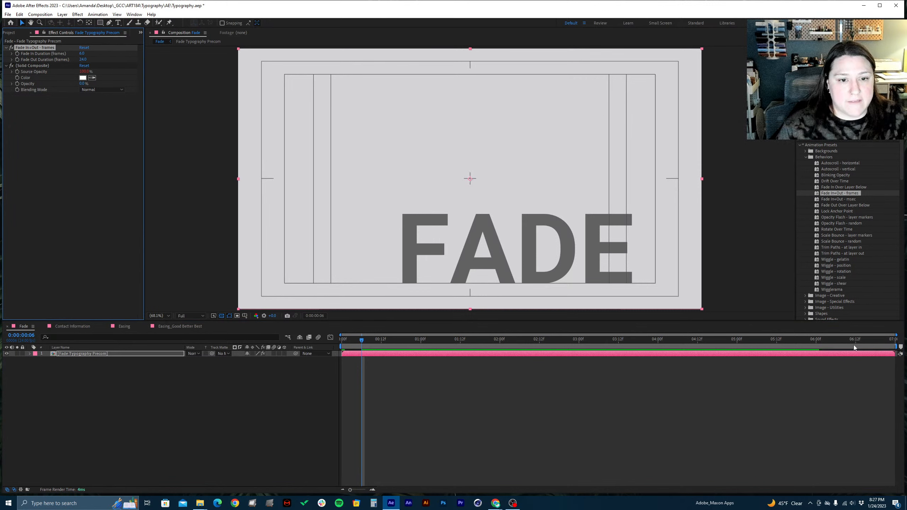
pyautogui.click(817, 340)
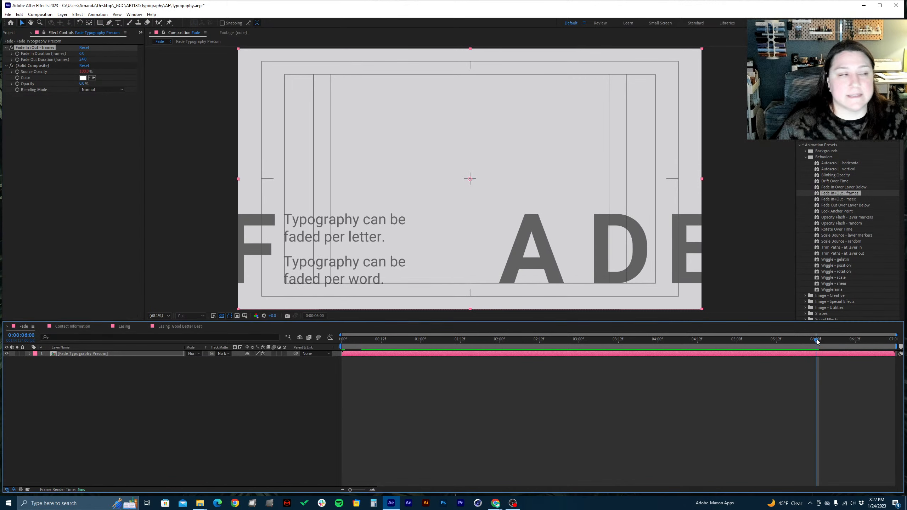
pyautogui.moveTo(817, 339); pyautogui.dragTo(326, 459)
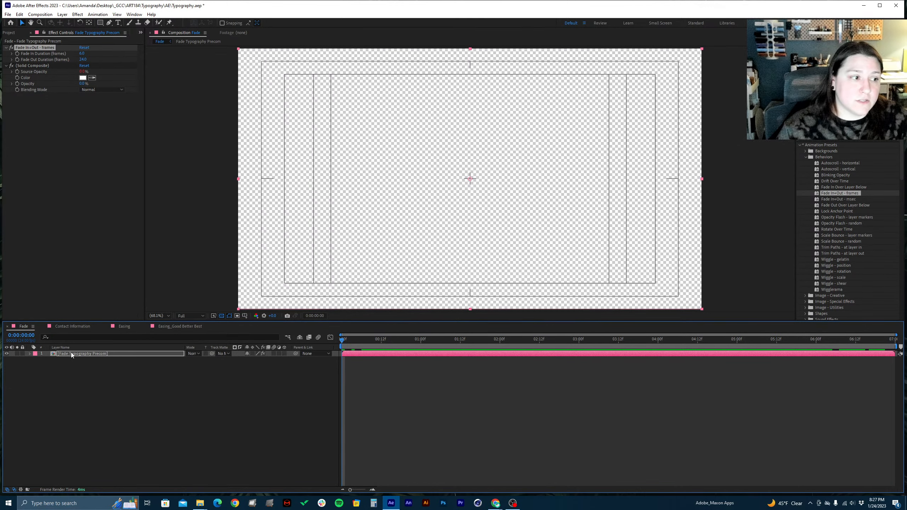
pyautogui.moveTo(356, 336); pyautogui.dragTo(270, 414)
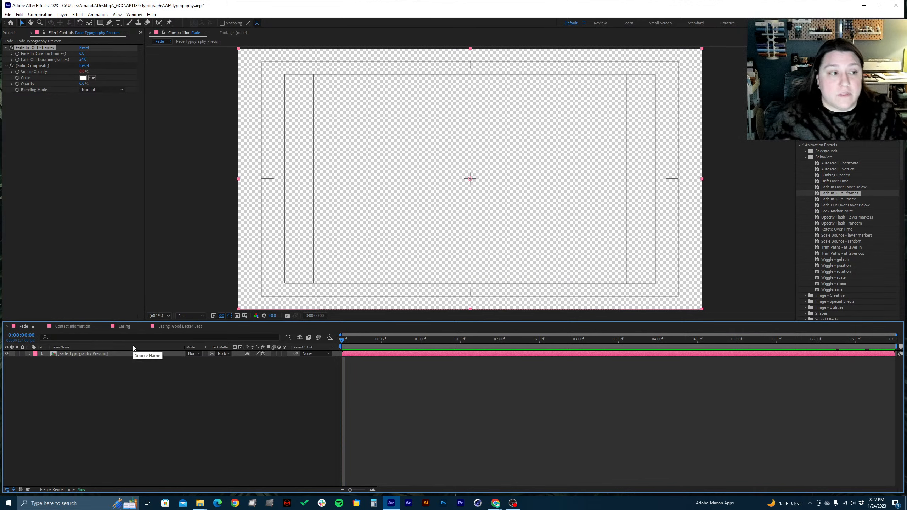
# Cut the Background layer out of the Fade Typography Precom composition
pyautogui.doubleClick(94, 354)
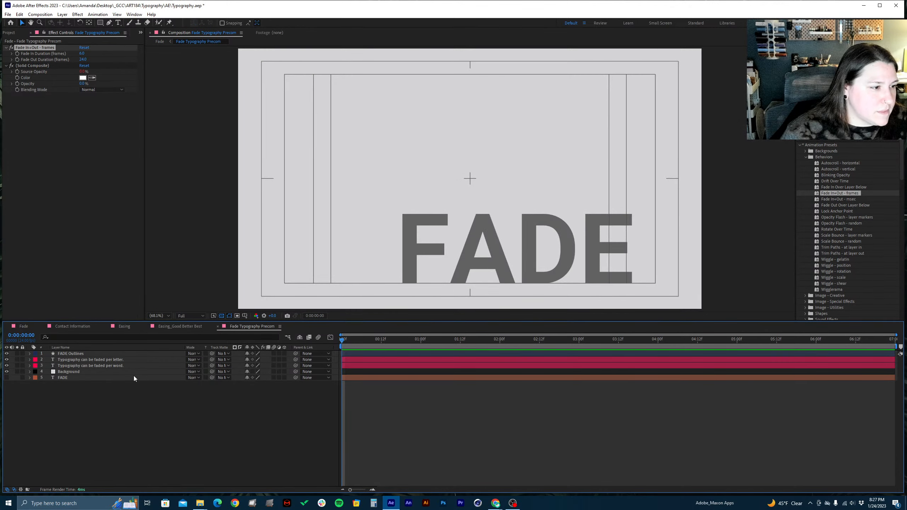
pyautogui.click(70, 372)
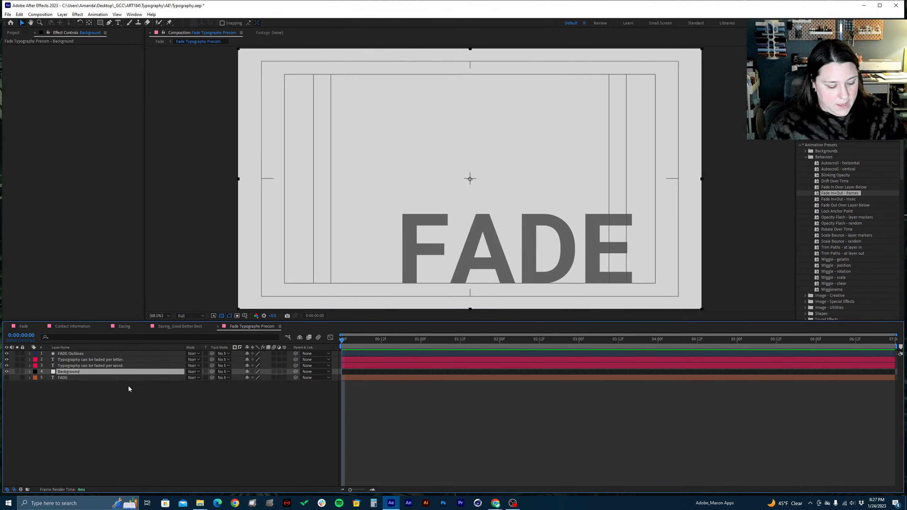
pyautogui.press('Delete')
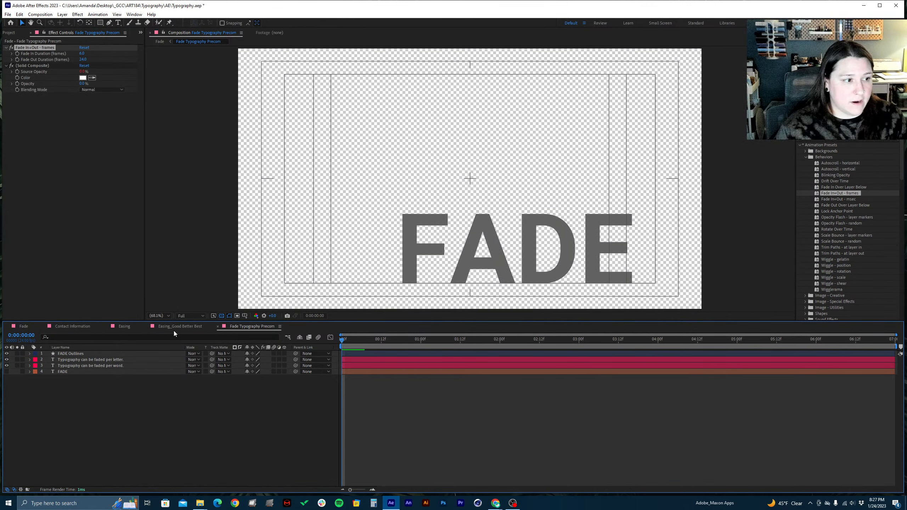
# Paste the Background layer into the Fade composition beneath the Fade Typography Precom layer and lock it
pyautogui.click(20, 327)
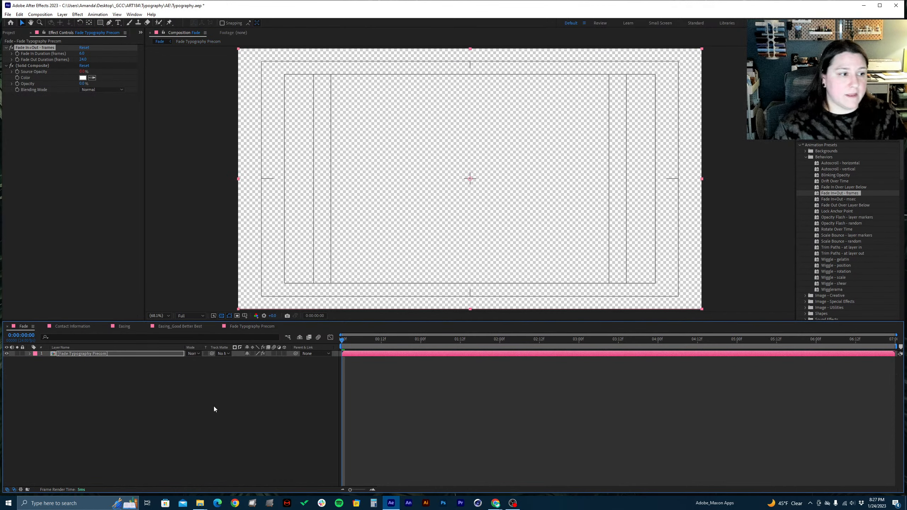
pyautogui.click(161, 418)
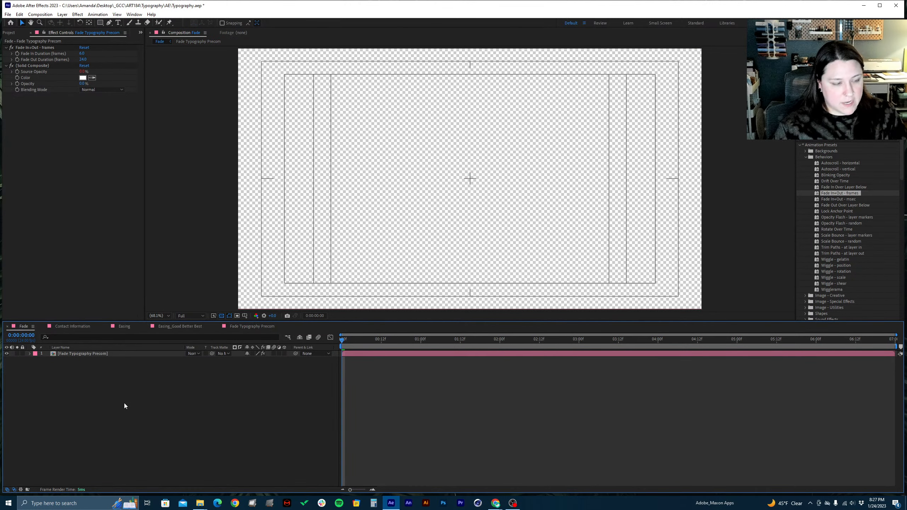
pyautogui.hotkey('ctrl', 'v')
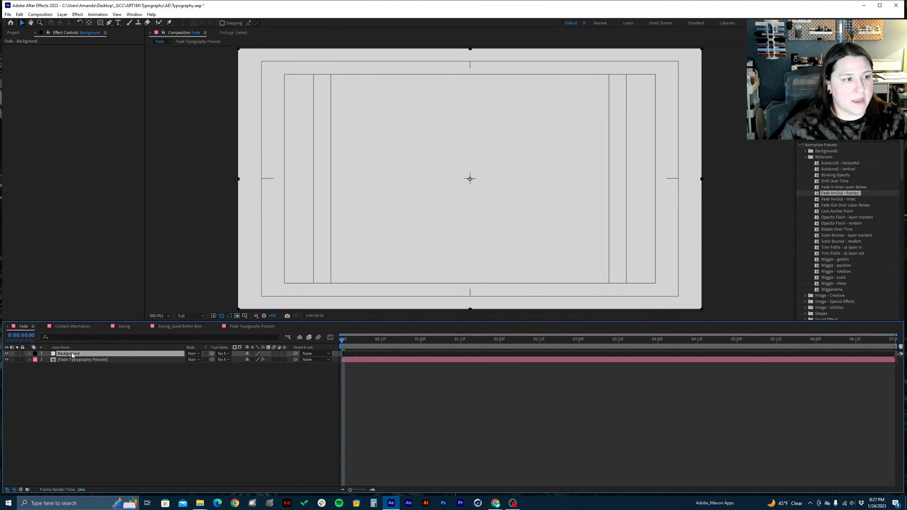
pyautogui.moveTo(72, 354); pyautogui.dragTo(73, 364)
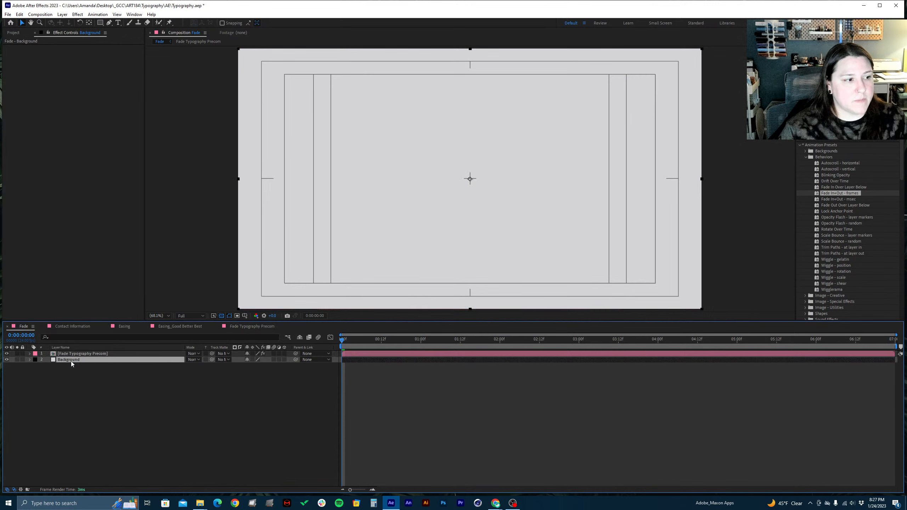
pyautogui.click(22, 360)
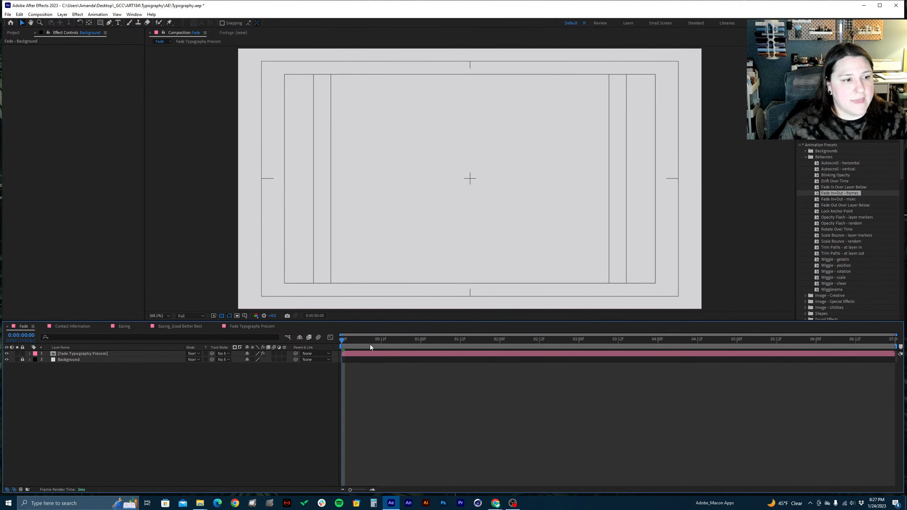
# Preview the Fade composition's animation over its background and view the Contact Information composition
pyautogui.press('space')
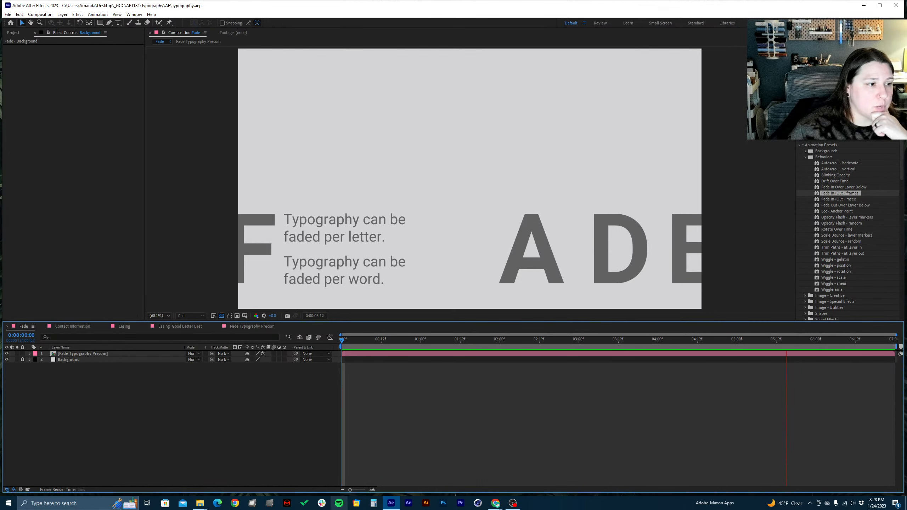
pyautogui.click(68, 326)
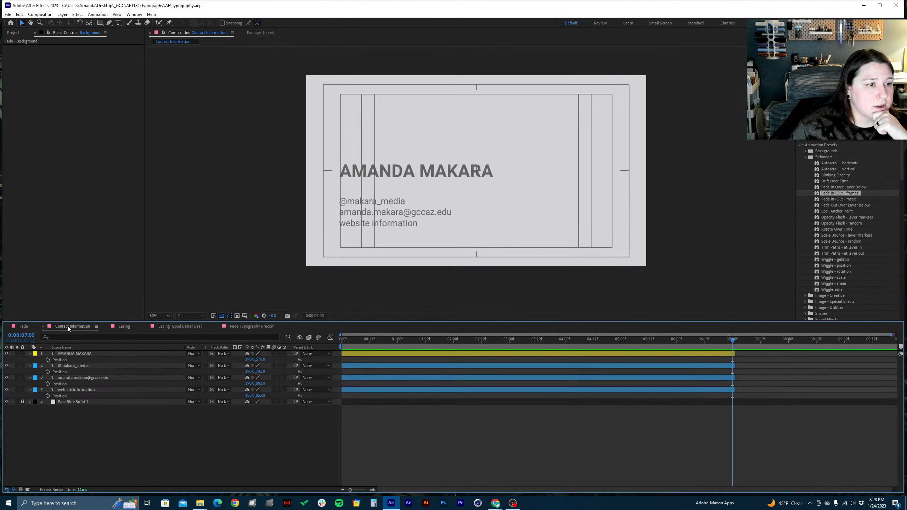
# Close After Effects and the file window showing the Typography project's AE folder
pyautogui.click(898, 6)
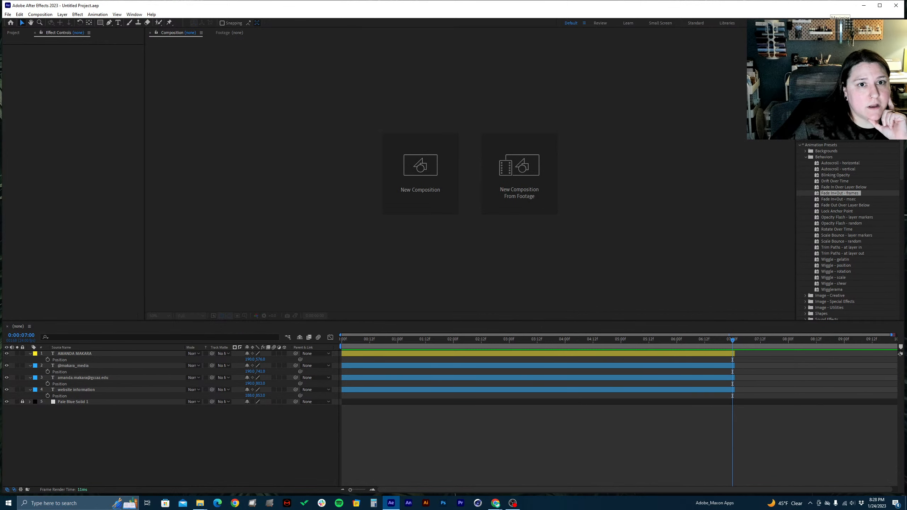
pyautogui.click(898, 6)
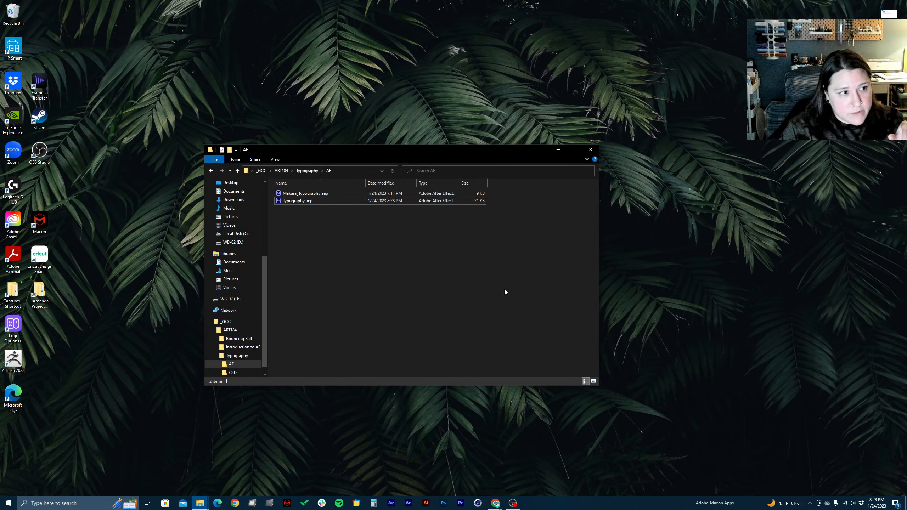
pyautogui.click(590, 149)
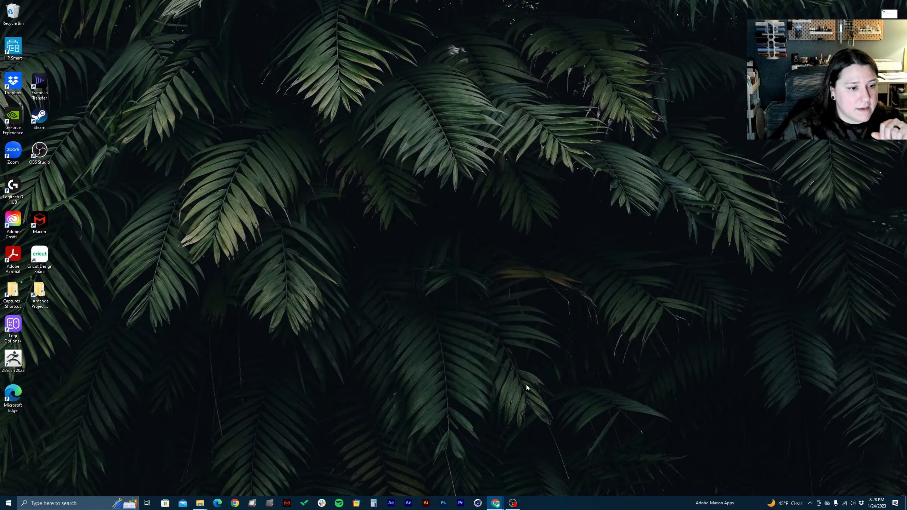
# Switch to Chrome and open the Typography in Motion Design assignment from the ART184 course modules
pyautogui.moveTo(497, 507)
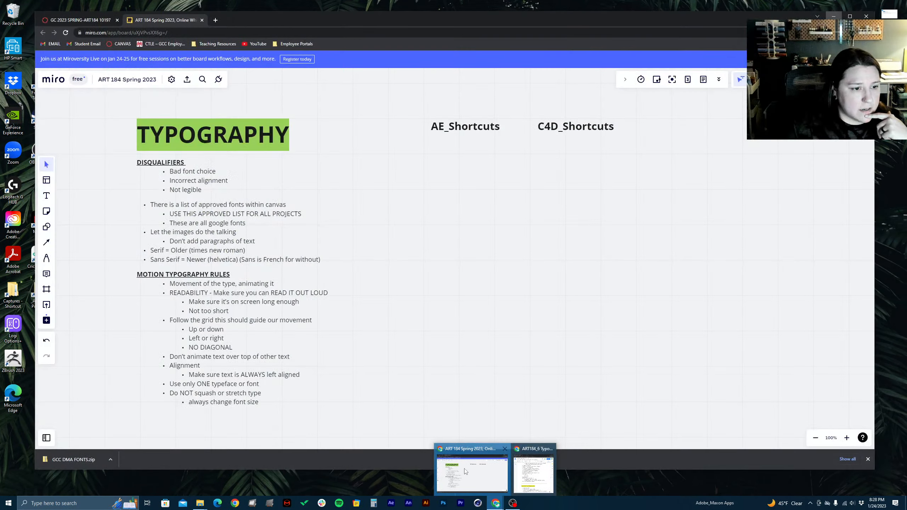
pyautogui.click(471, 466)
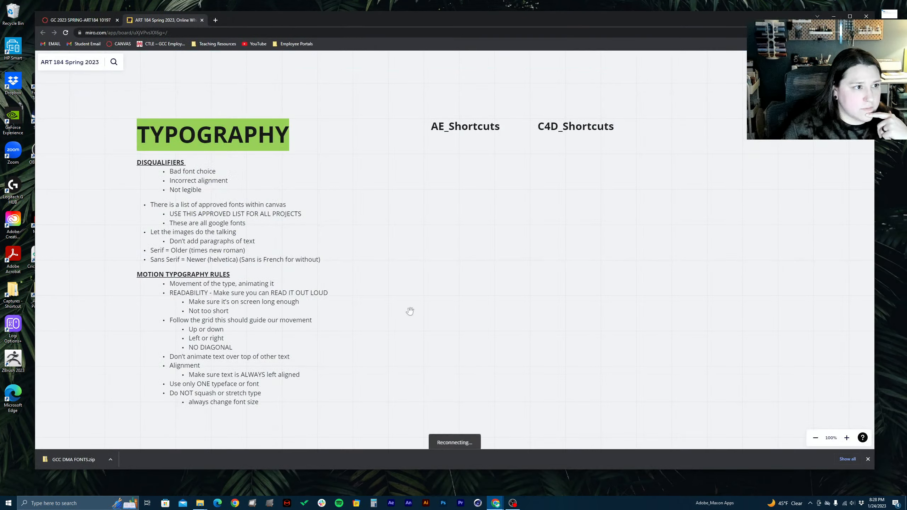
pyautogui.click(56, 22)
pyautogui.hotkey('shift', 'Tab')
pyautogui.hotkey('shift', 'Tab')
pyautogui.hotkey('shift', 'Tab')
pyautogui.hotkey('shift', 'Tab')
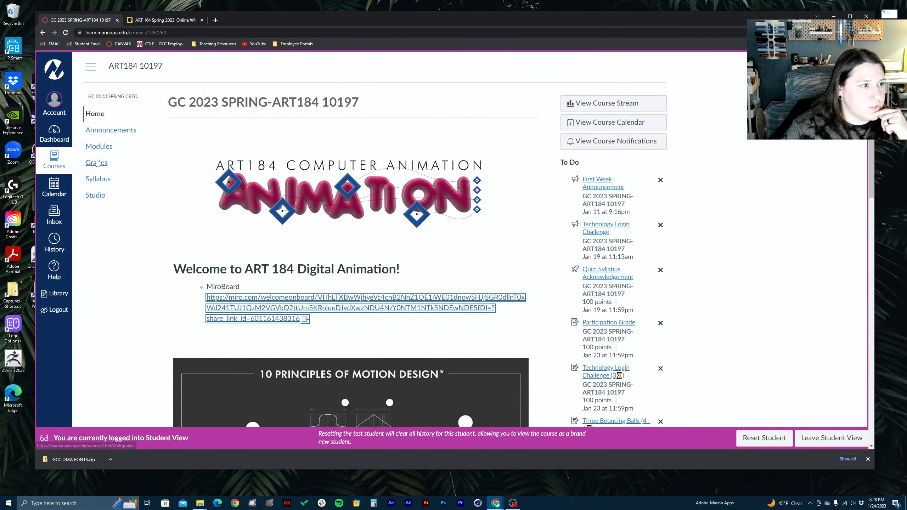
pyautogui.press('Return')
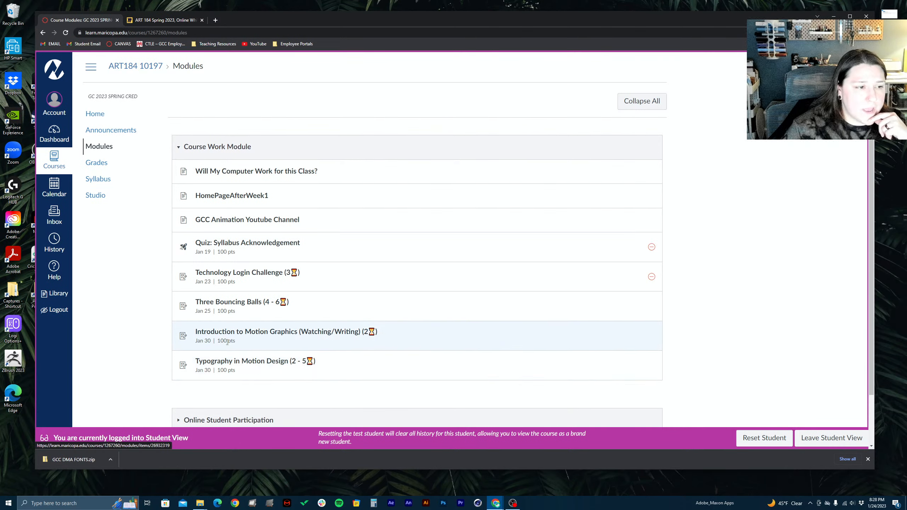
pyautogui.click(228, 363)
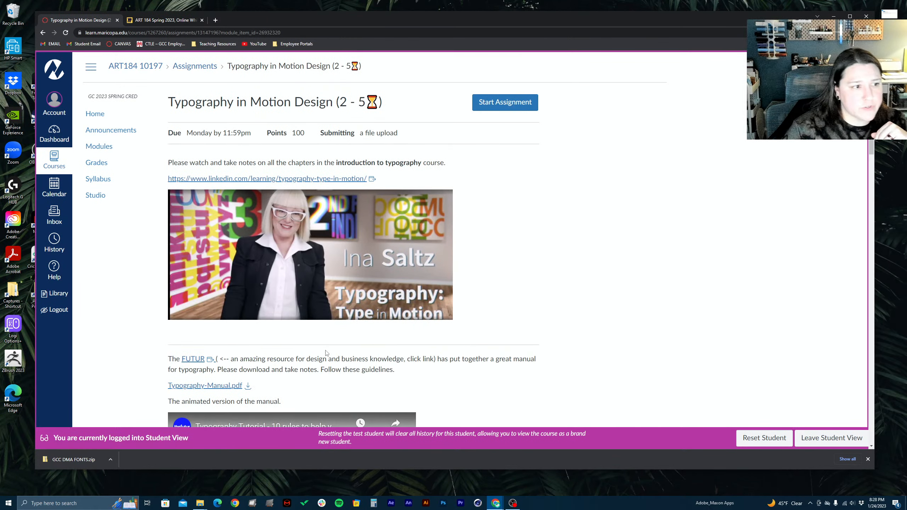
# Review the assignment's allowed fonts and tutorial videos down to the Cinema 4D typography section, and close the browser window
pyautogui.scroll(-10, 326, 353)
pyautogui.scroll(9, 306, 233)
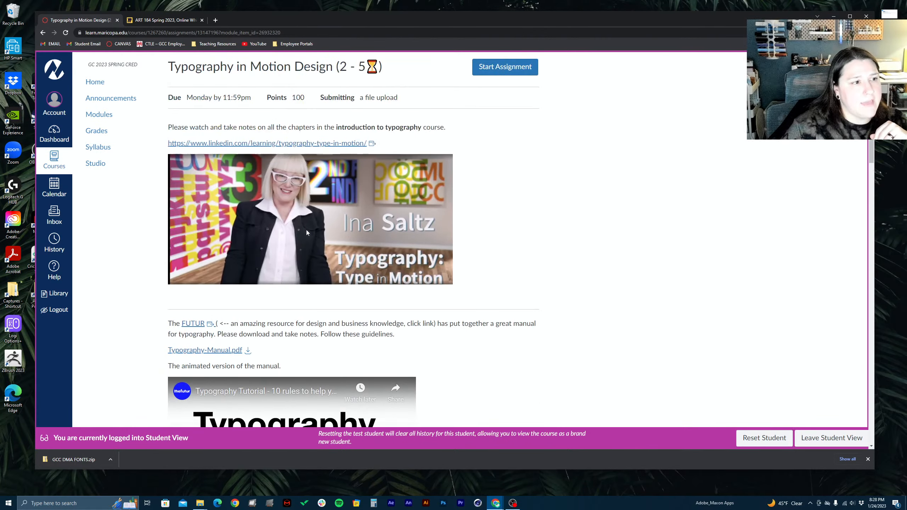
pyautogui.scroll(-8, 350, 301)
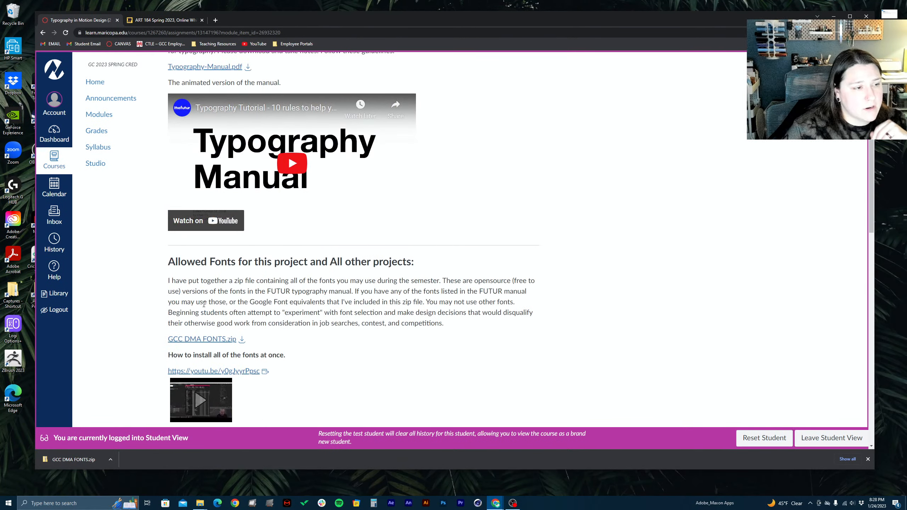
pyautogui.scroll(-8, 204, 305)
pyautogui.scroll(-8, 215, 228)
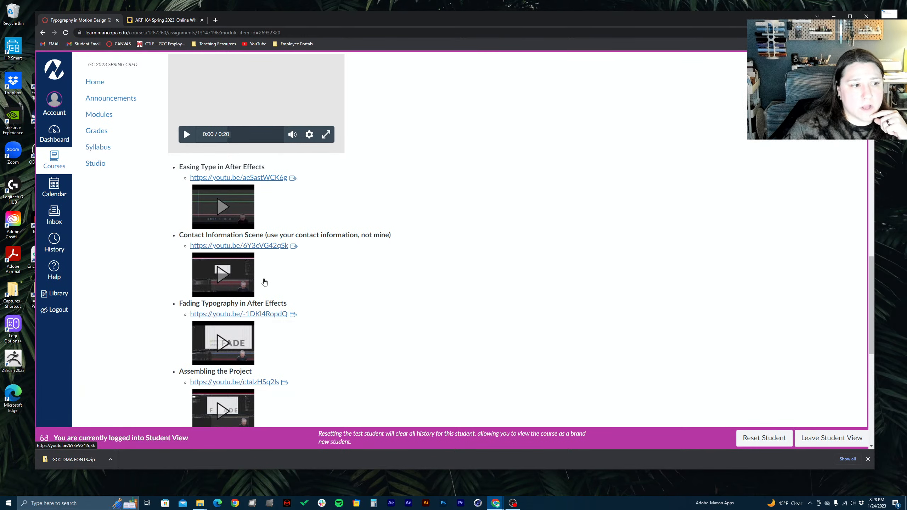
pyautogui.scroll(-5, 261, 327)
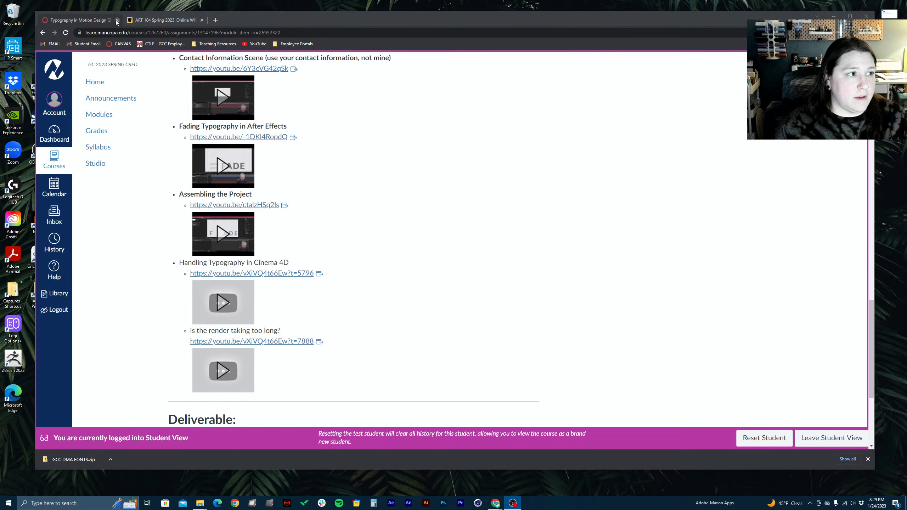
pyautogui.click(866, 17)
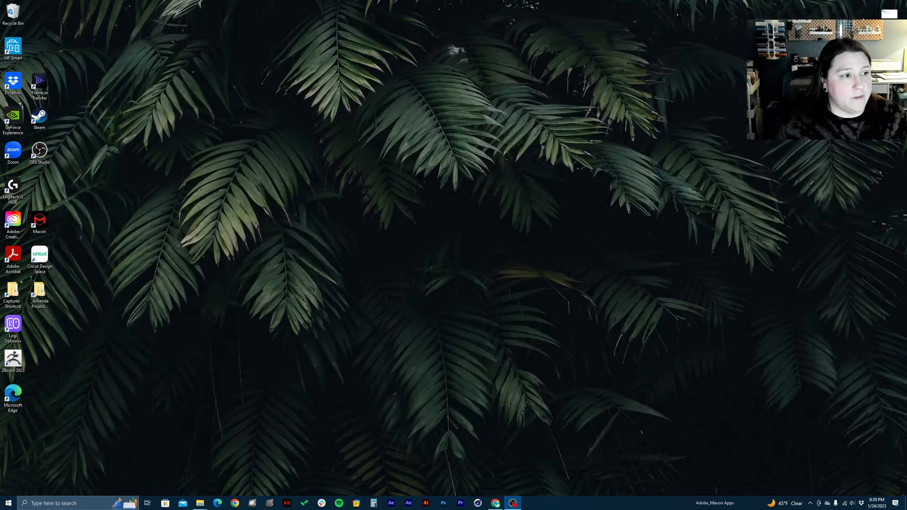